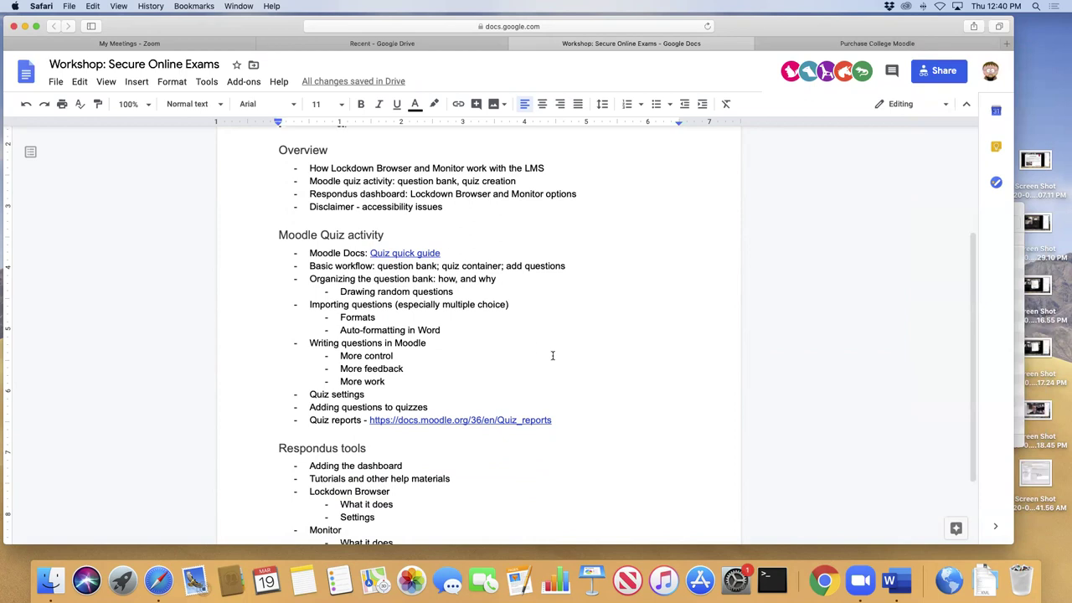
- Open the Quiz quick guide linked in the workshop outline and read it from the introduction through Viewing quiz results
click(418, 254)
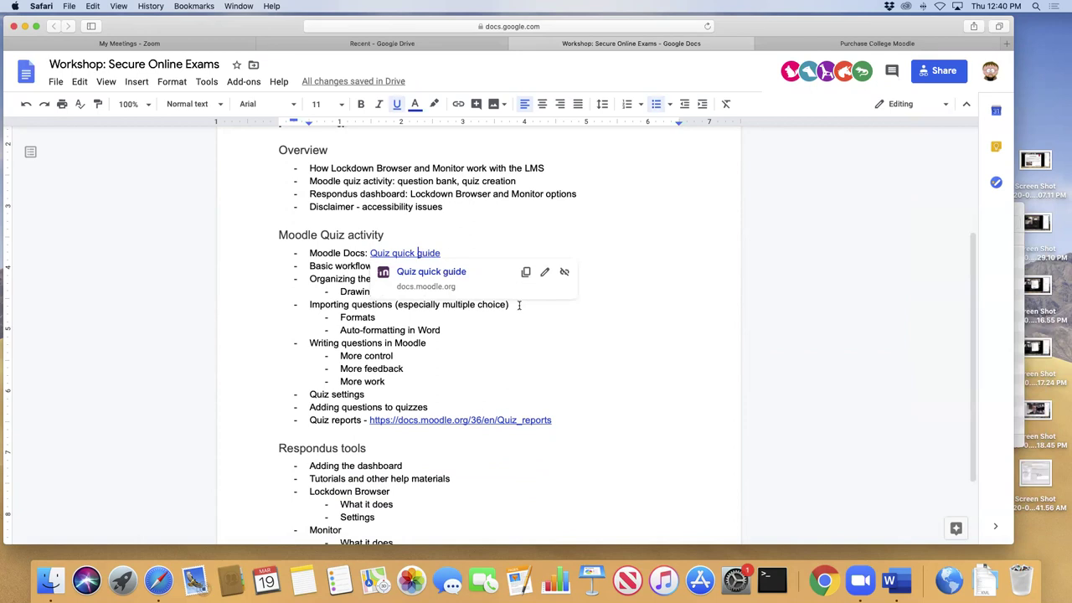
click(431, 271)
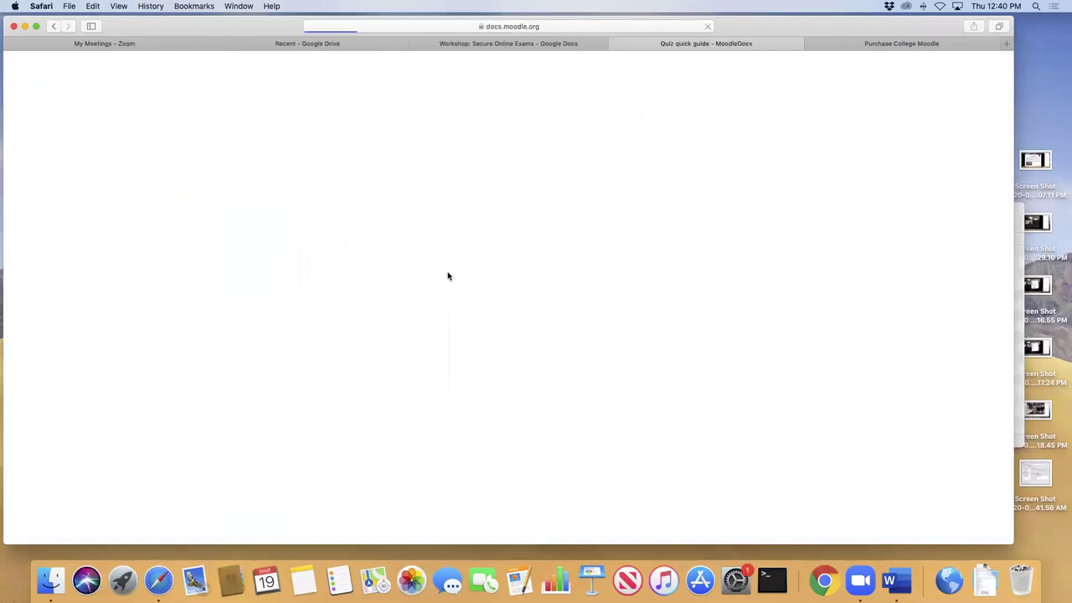
scroll(537, 303, down, 3)
scroll(537, 303, down, 5)
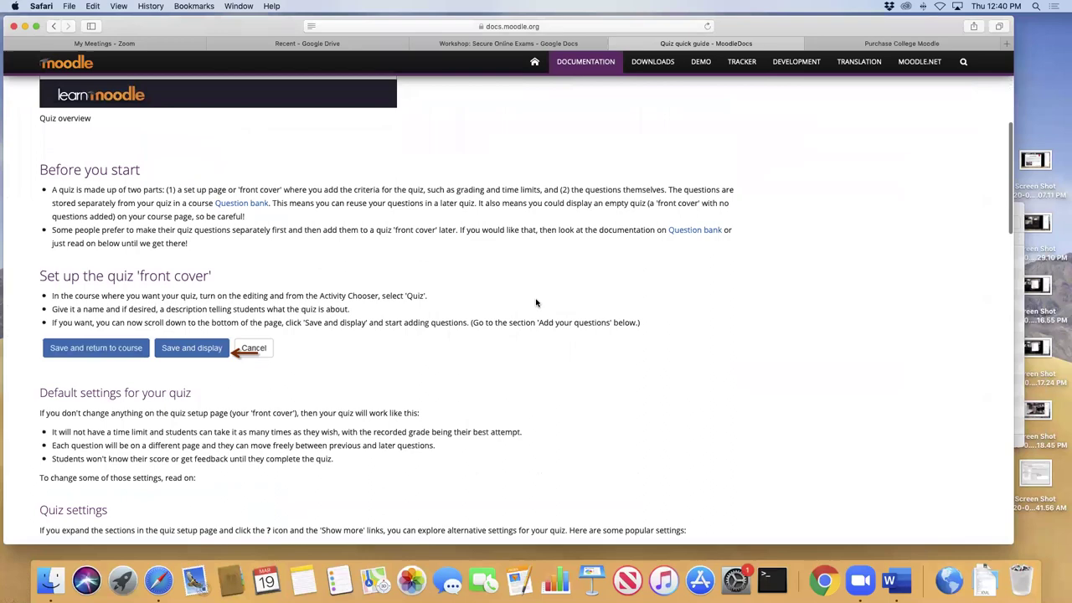
scroll(537, 303, down, 3)
scroll(537, 303, down, 6)
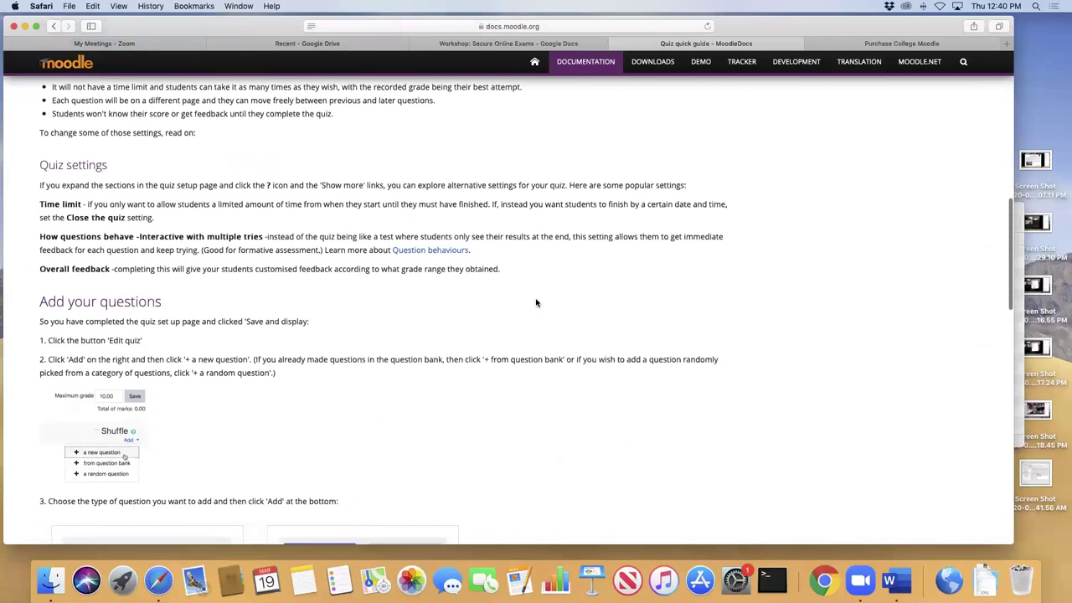
scroll(537, 303, down, 7)
scroll(537, 303, up, 15)
scroll(536, 298, up, 3)
scroll(536, 297, down, 3)
scroll(537, 299, down, 3)
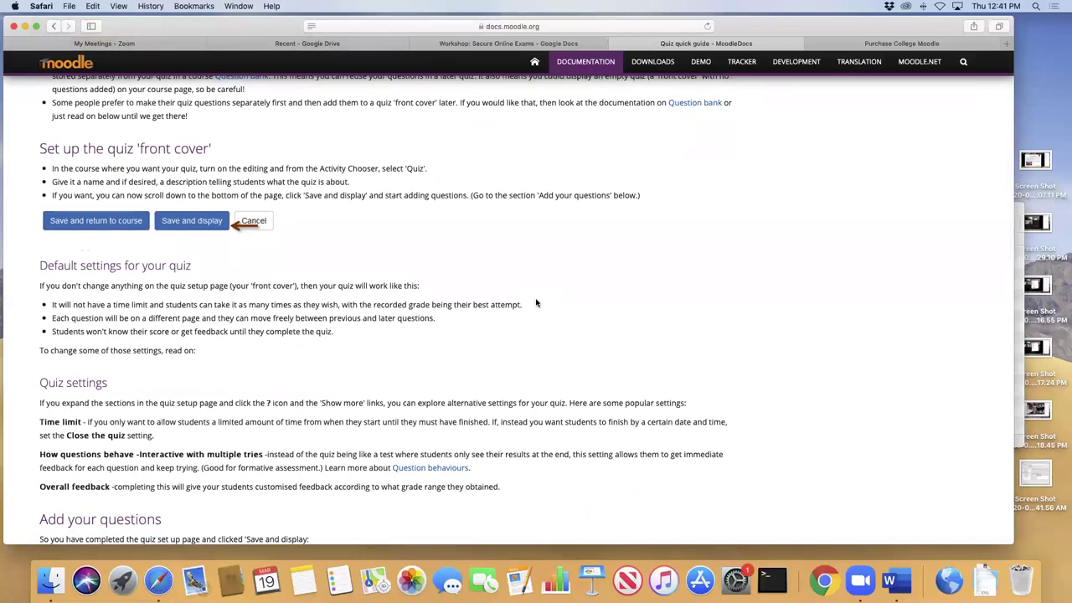
scroll(536, 303, up, 1)
scroll(536, 303, up, 4)
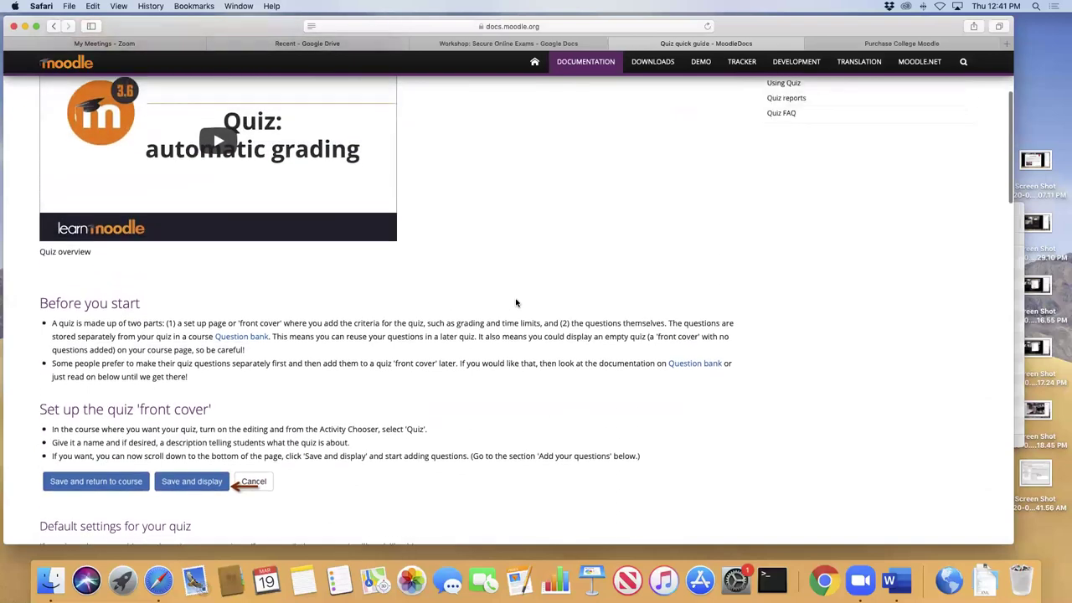
scroll(516, 299, down, 20)
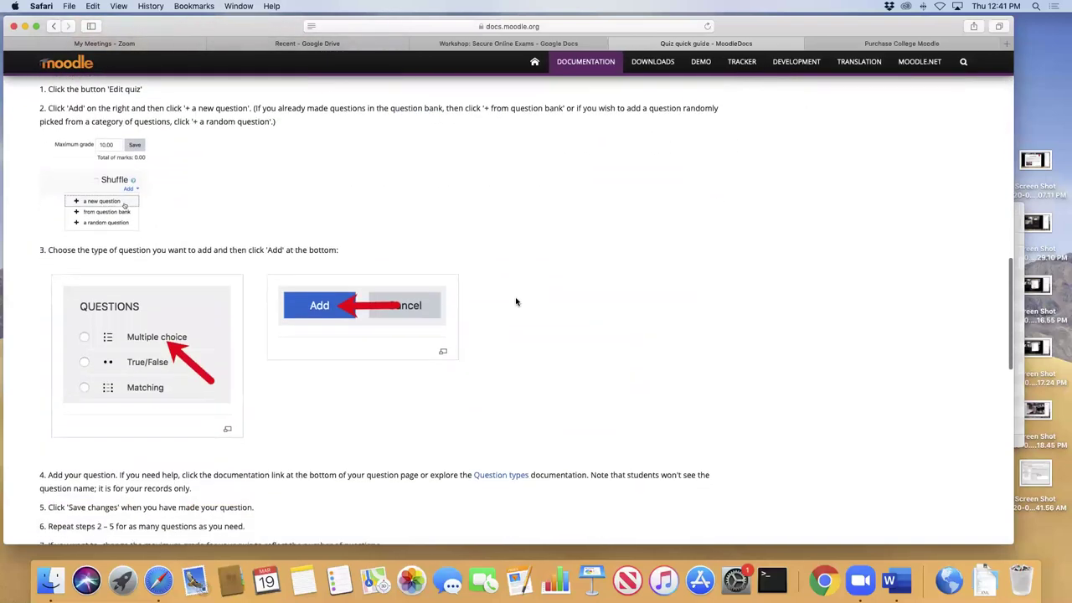
scroll(516, 301, down, 10)
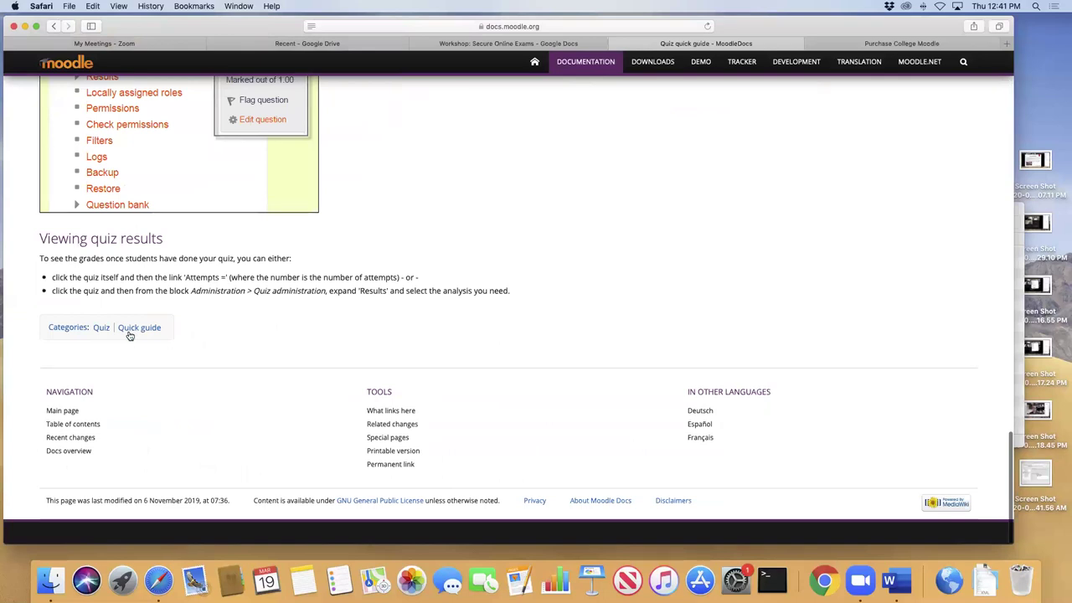
- View the Quiz category index of the documentation and return to the beginning of the Quiz quick guide
click(100, 327)
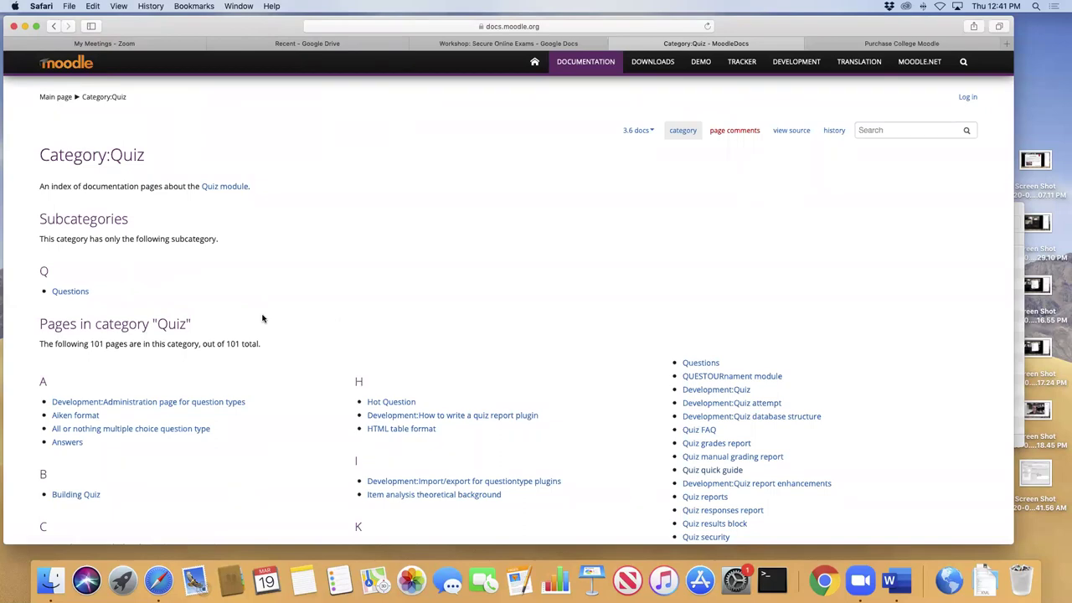
key(super+bracketleft)
scroll(360, 297, up, 15)
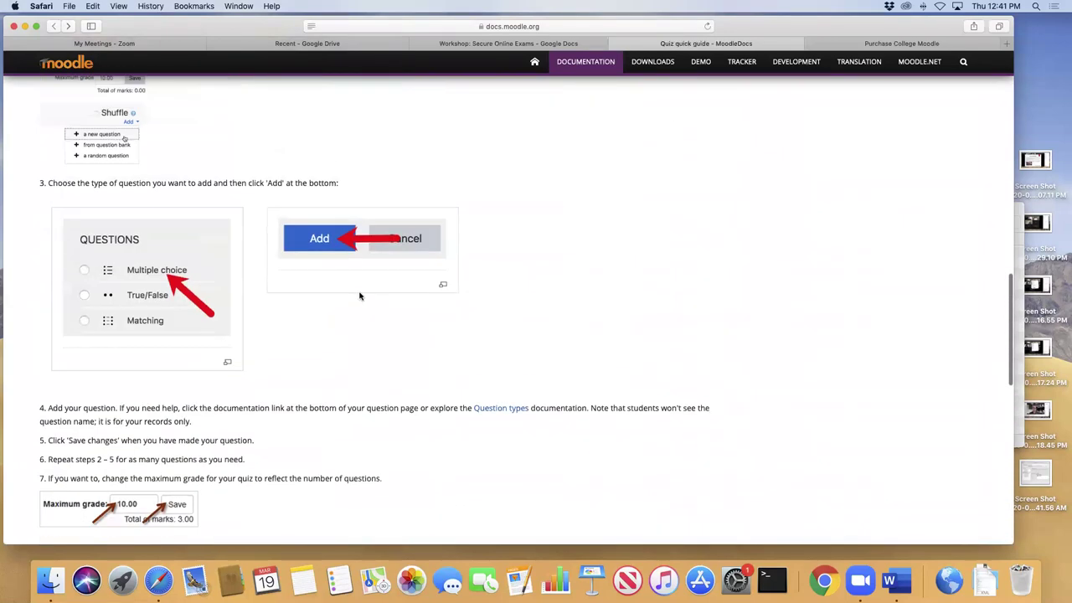
scroll(424, 301, up, 12)
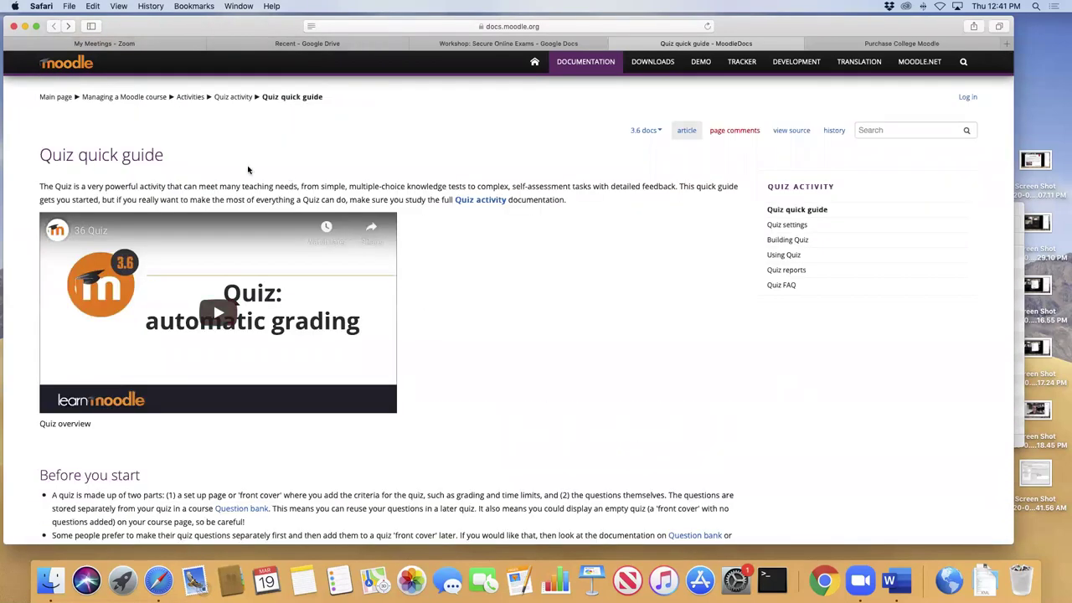
- Look over the parent Quiz activity documentation page and return to the Secure Online Exams workshop outline
click(233, 98)
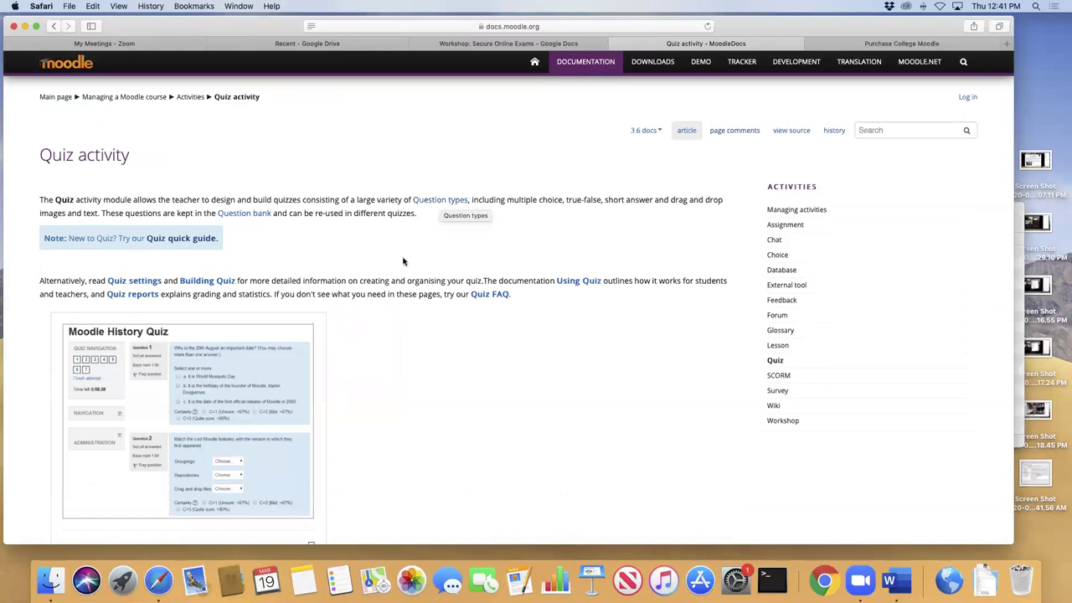
scroll(402, 265, down, 3)
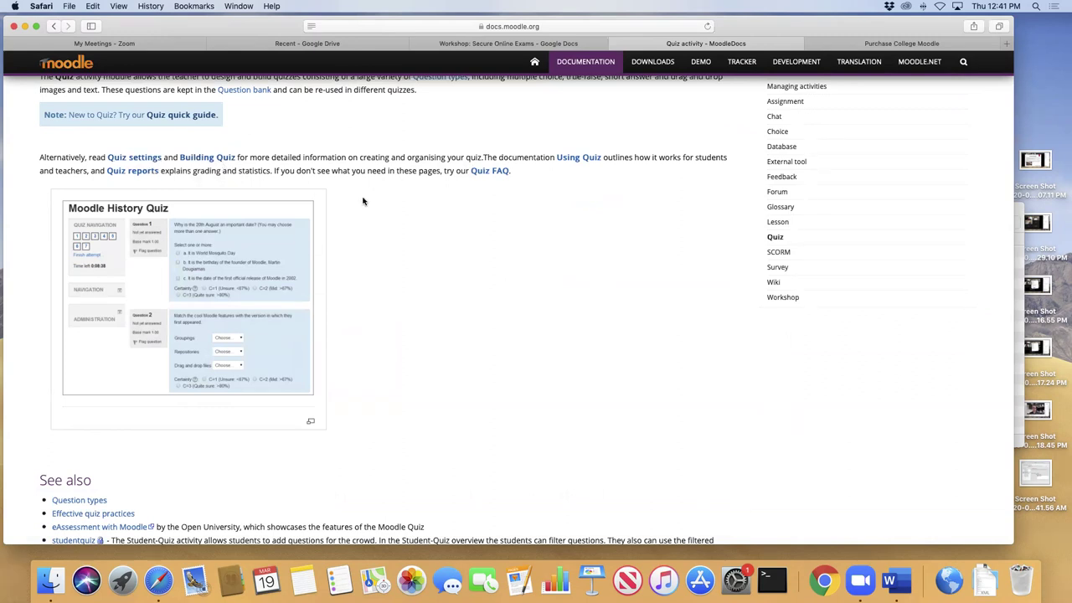
scroll(363, 201, down, 3)
scroll(363, 201, up, 6)
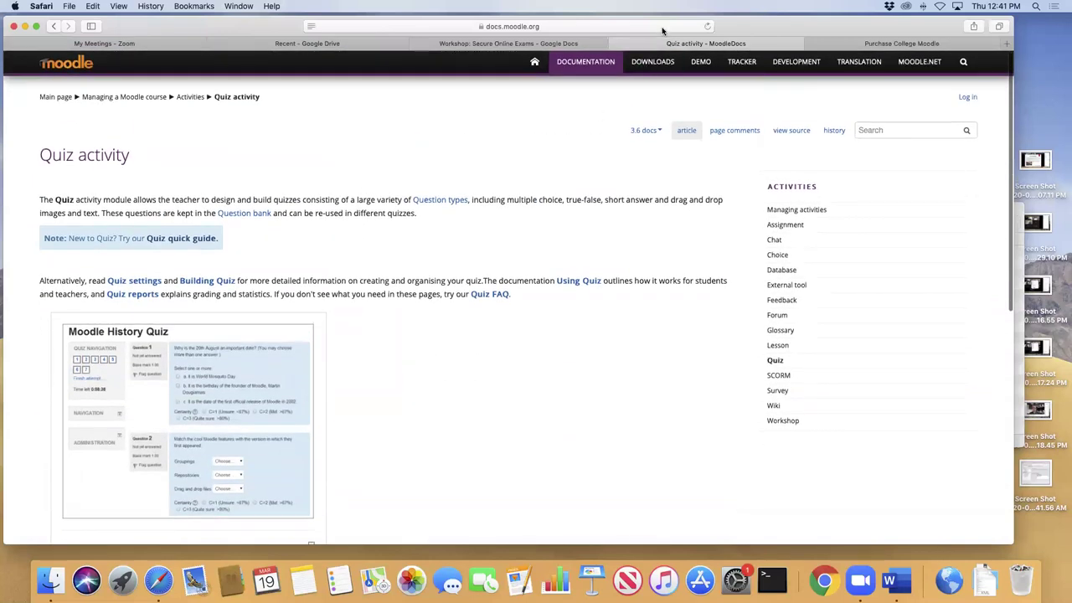
double_click(744, 34)
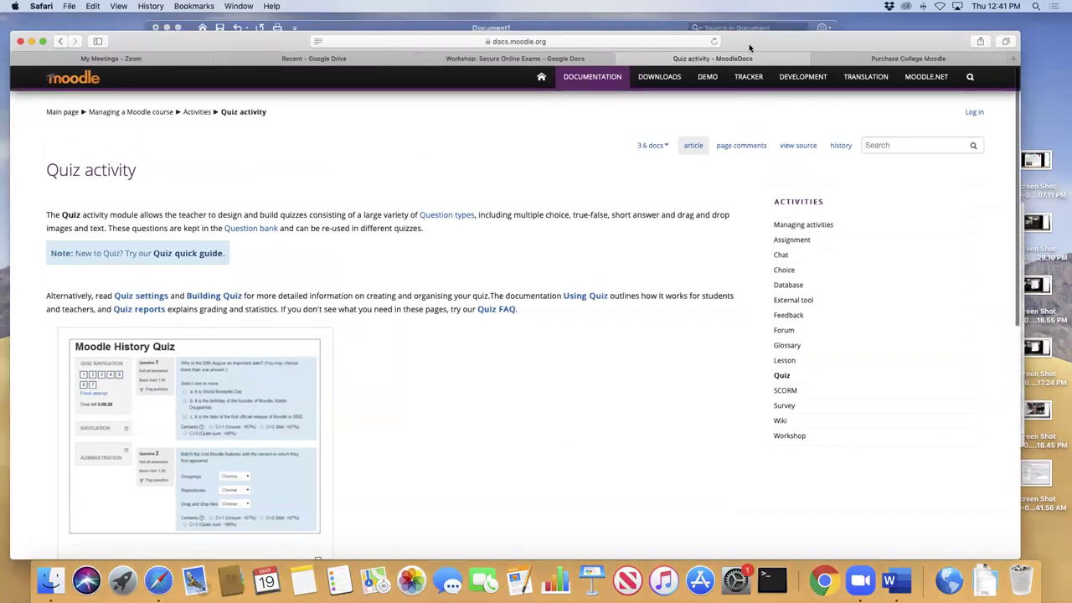
click(624, 60)
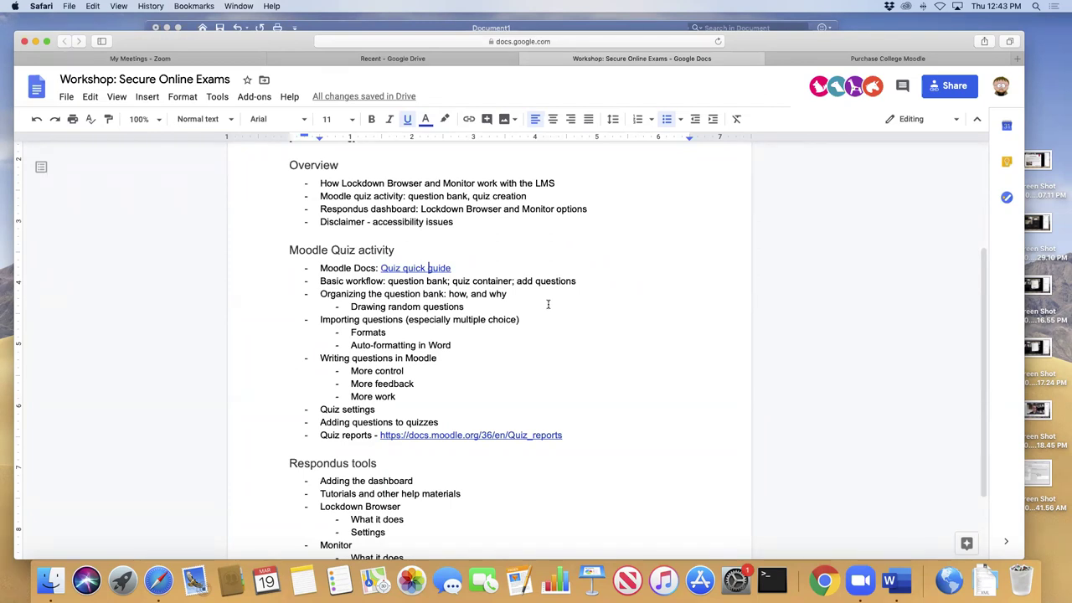
- Open the instructor's Sandbox 5 course from the Sandboxes category in Purchase College Moodle and enlarge the page by three zoom levels
click(838, 62)
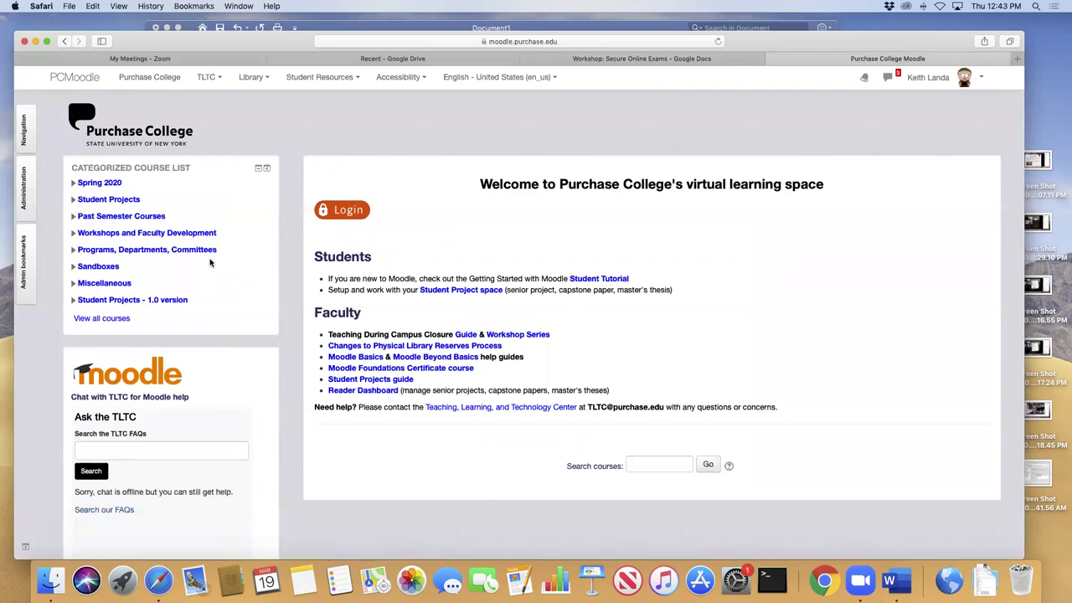
click(118, 268)
click(132, 280)
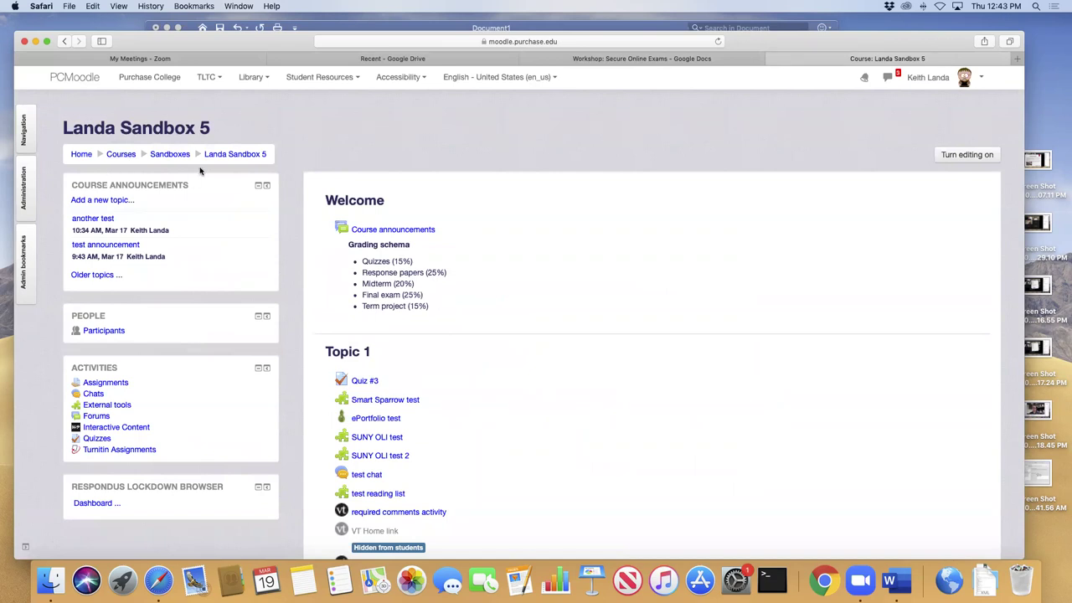
key(super+equal)
key(super+equal)
key(super+equal)
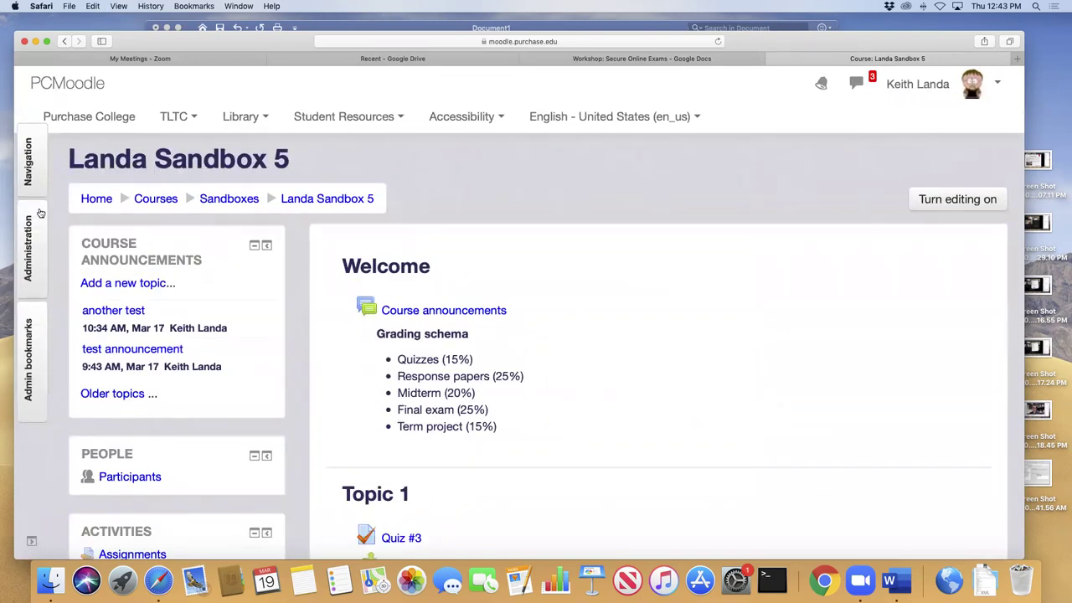
- Open the sandbox course's question bank categories and examine the course, Sandboxes and System category groups
mouse_move(34, 258)
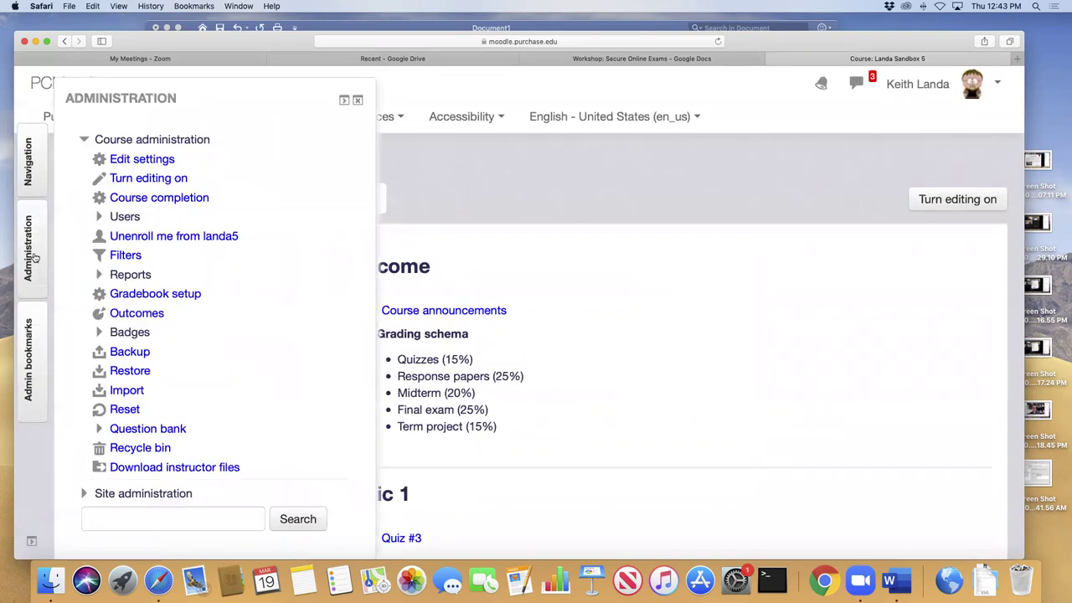
click(100, 429)
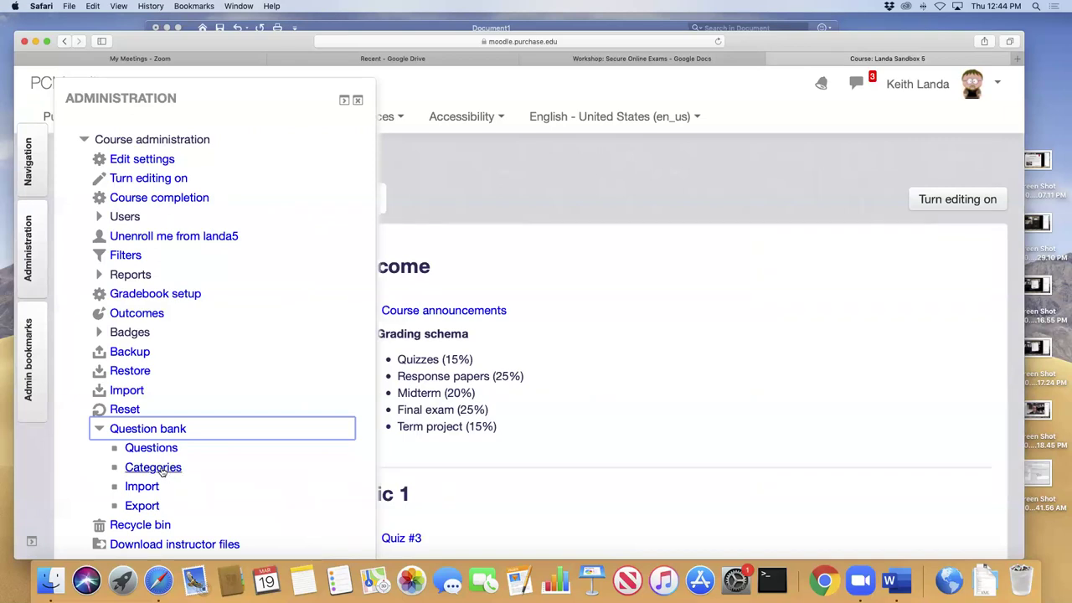
click(155, 467)
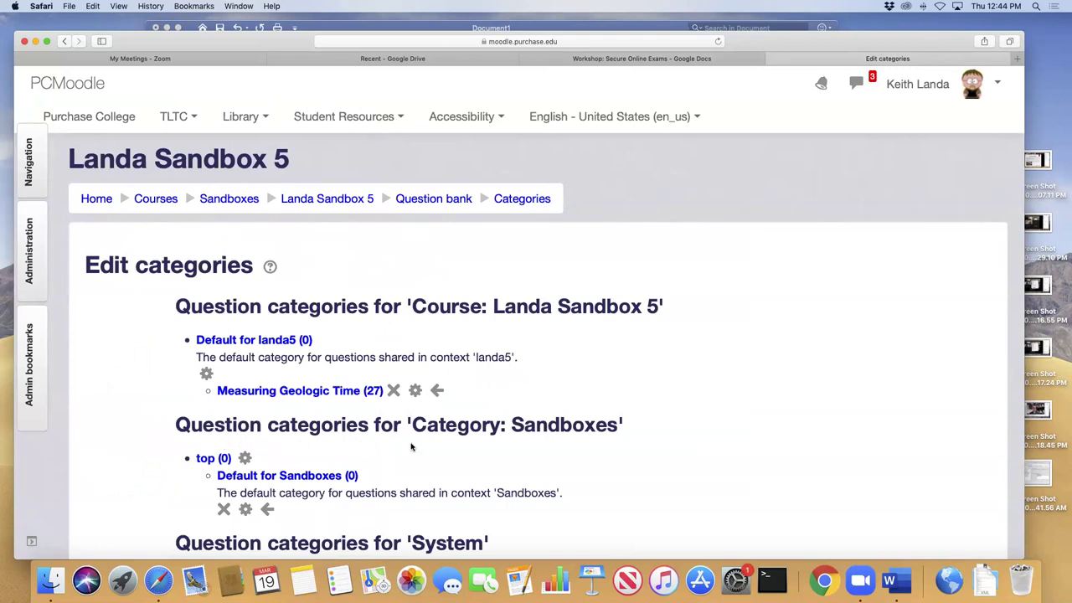
scroll(512, 392, down, 1)
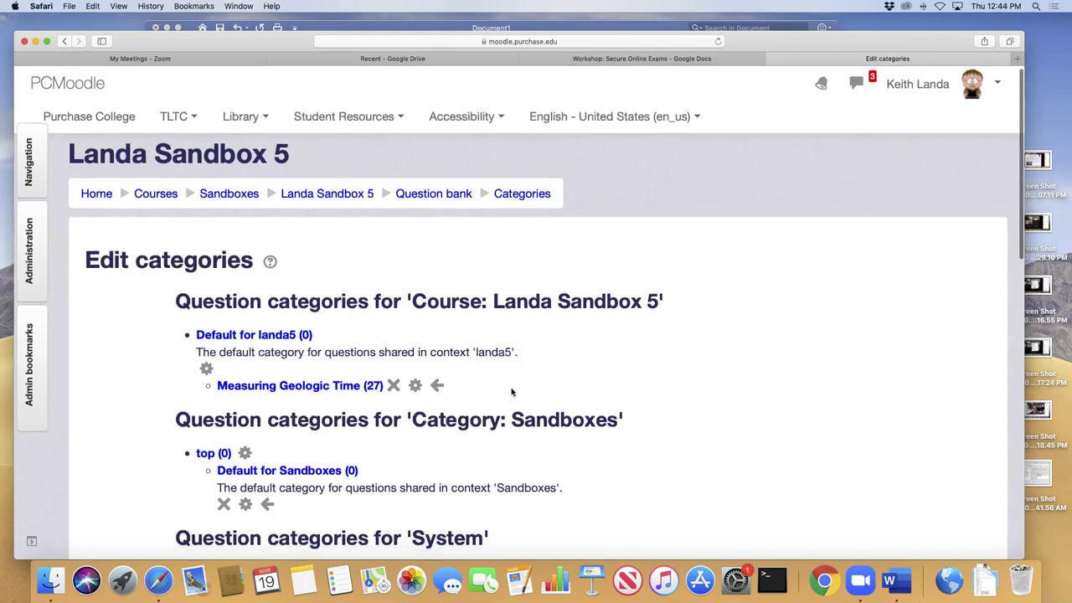
scroll(512, 392, down, 2)
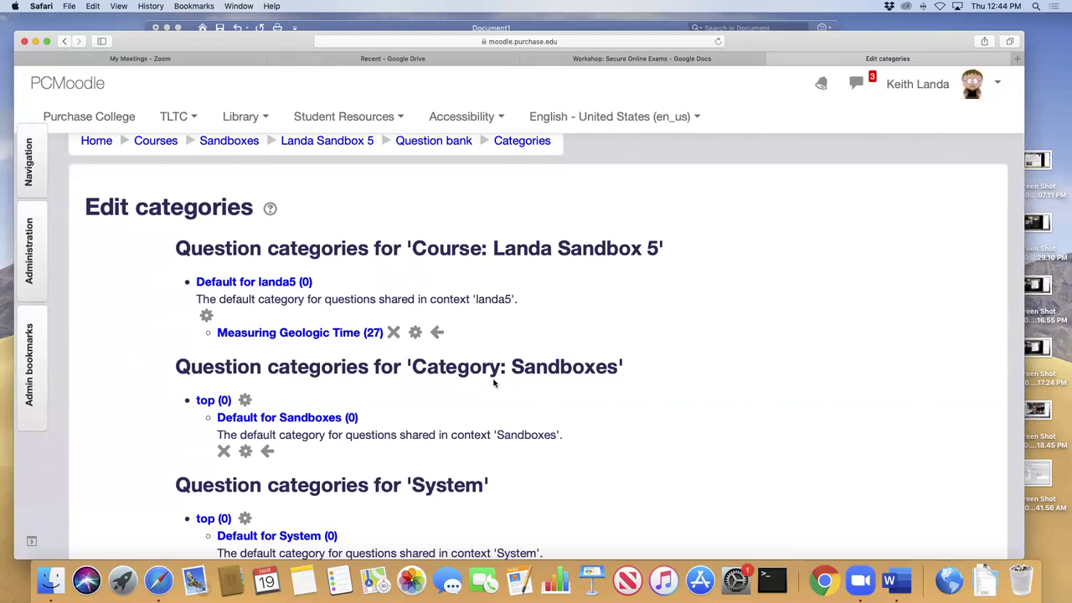
- Go back to the Moodle home page and open the Geology course under Past Semester Courses, Fall 2019
click(94, 143)
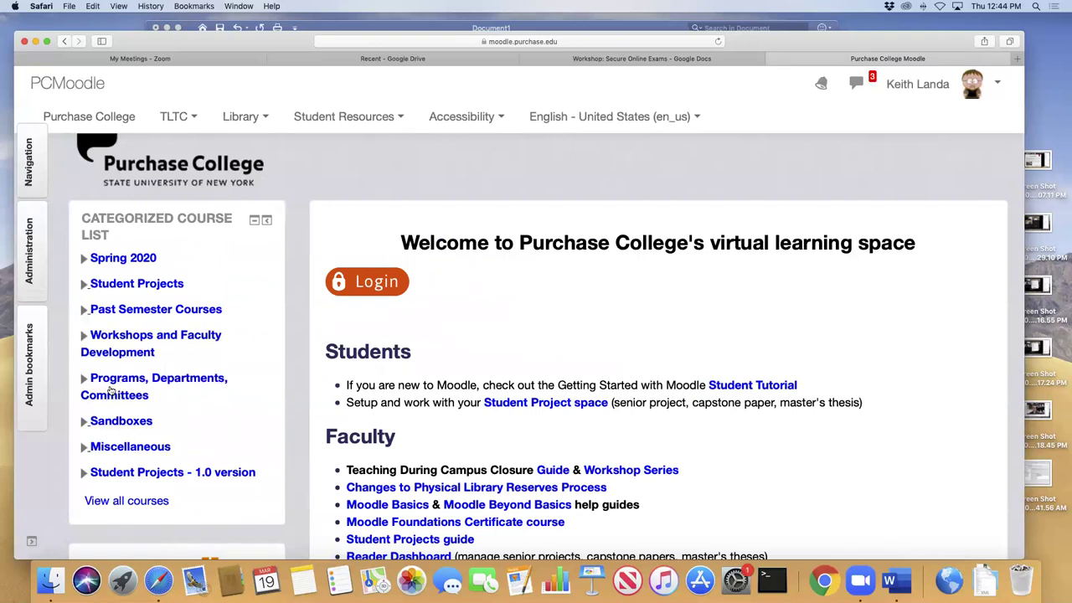
click(114, 311)
scroll(134, 377, down, 5)
scroll(141, 407, down, 5)
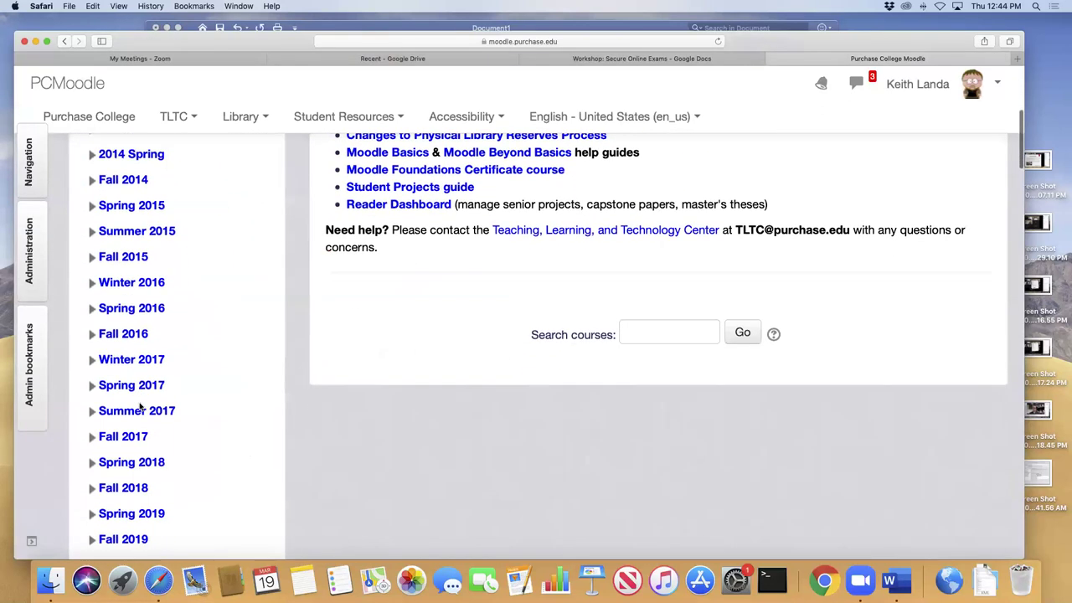
click(92, 422)
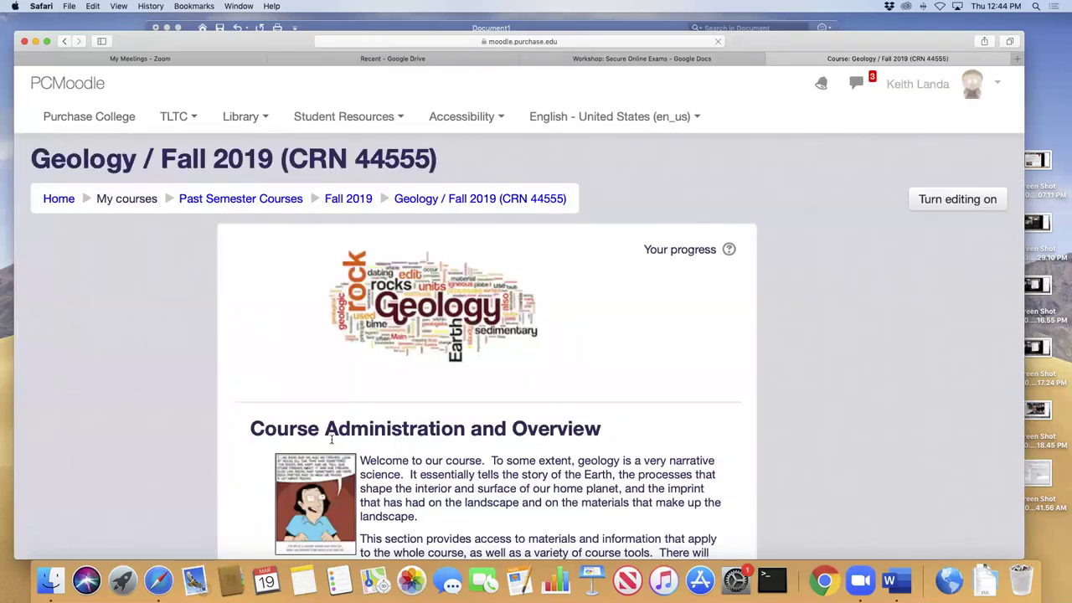
- Open the Geology course's question bank categories and examine how its topic categories are organized
scroll(167, 351, down, 2)
click(30, 266)
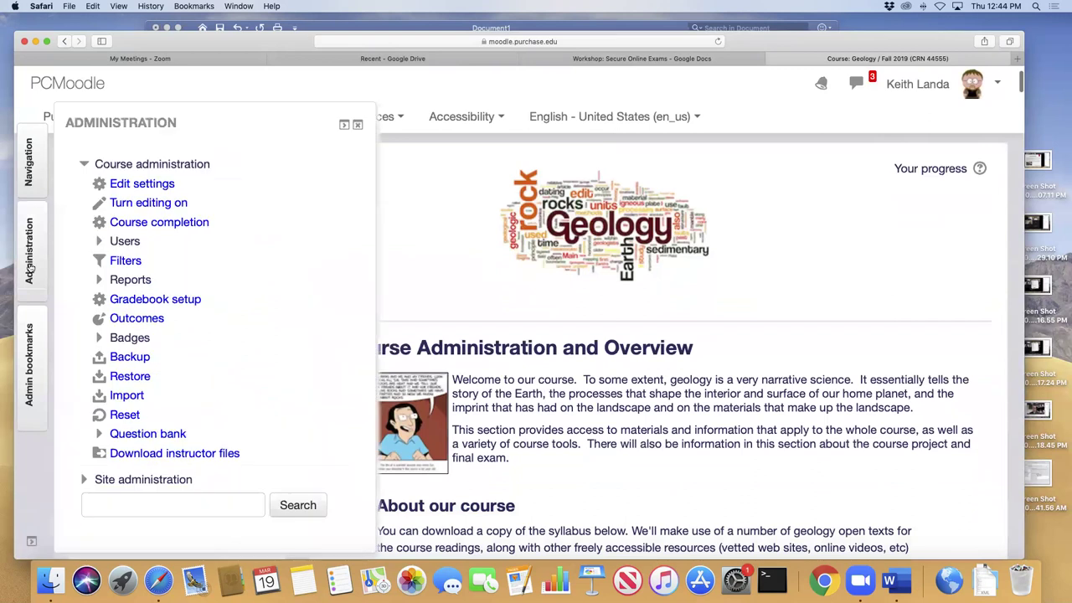
click(99, 431)
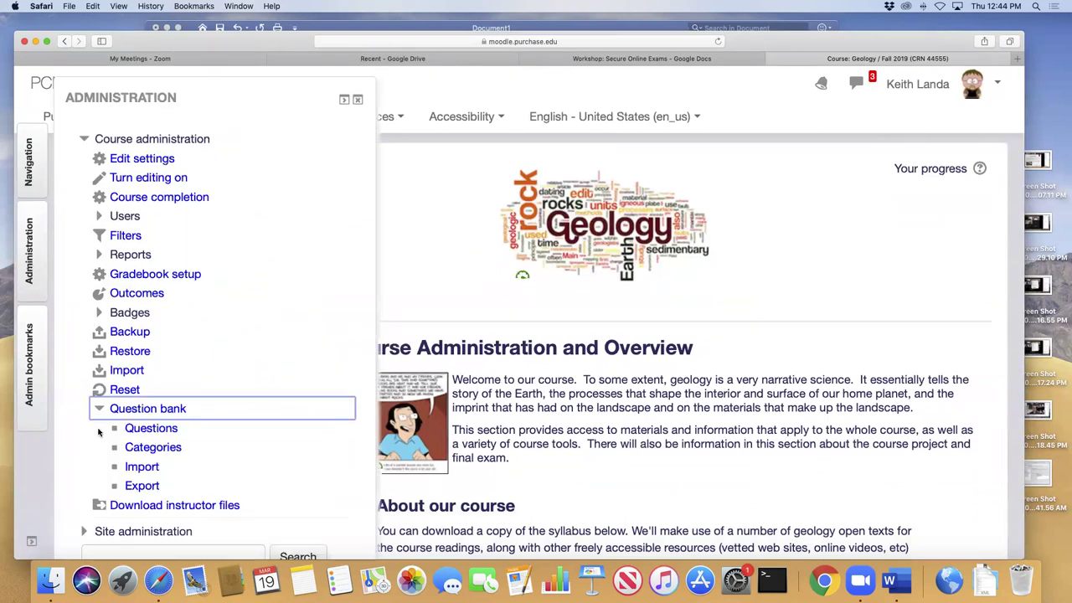
click(151, 449)
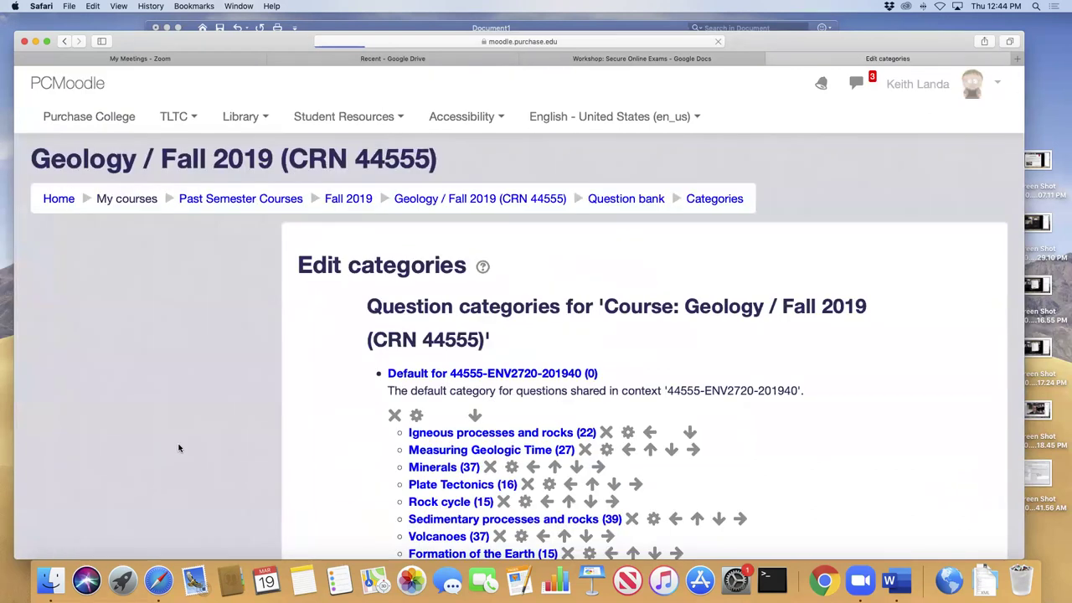
scroll(692, 460, down, 3)
scroll(692, 460, down, 3)
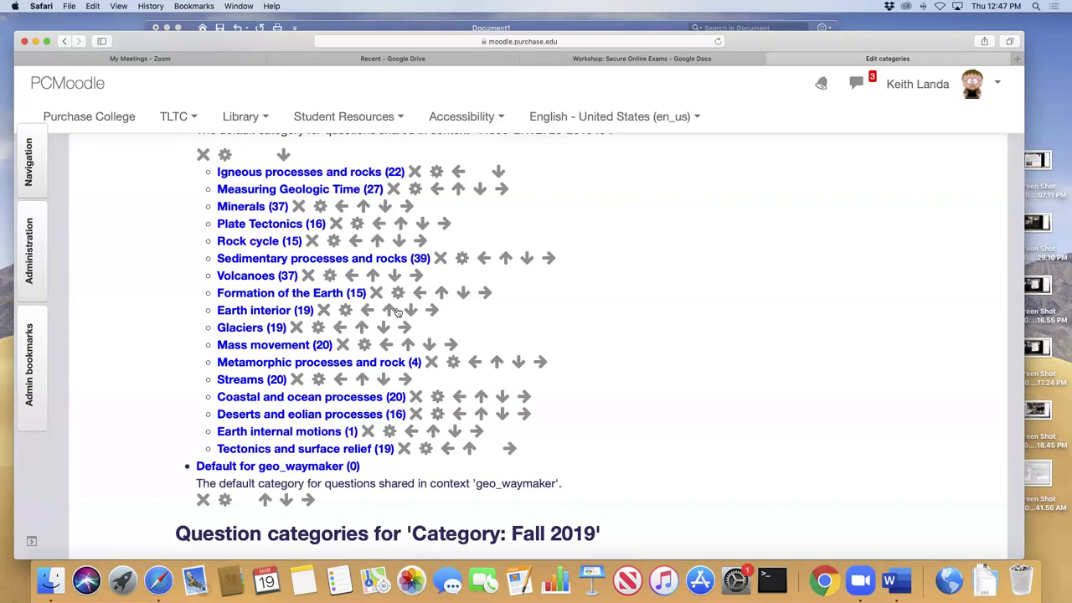
scroll(488, 306, up, 3)
scroll(489, 307, up, 3)
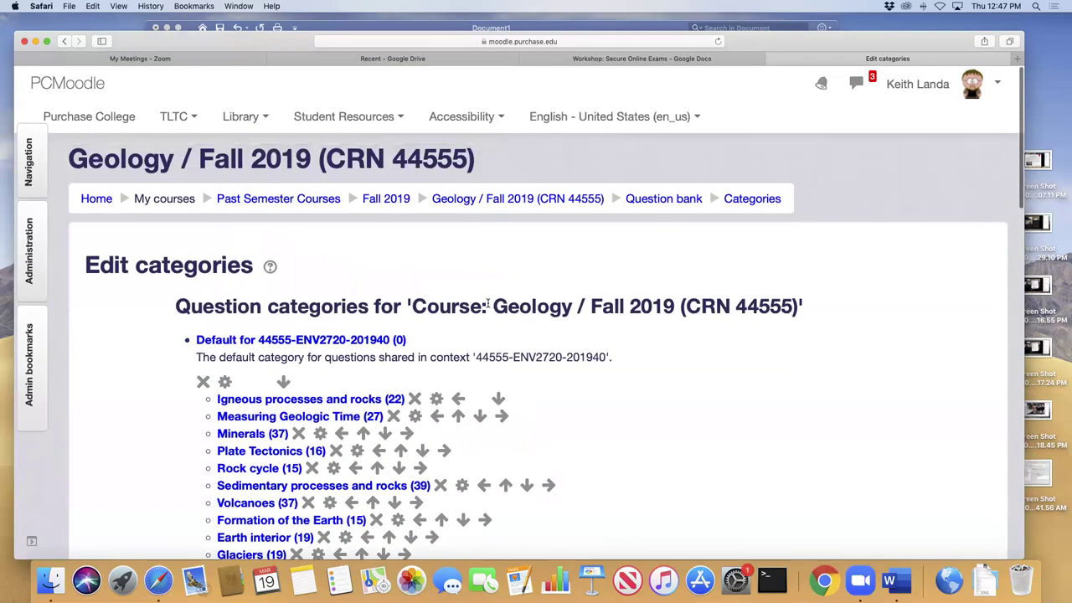
- Check the workshop outline for its section on importing questions and return to the Geology question categories
click(675, 60)
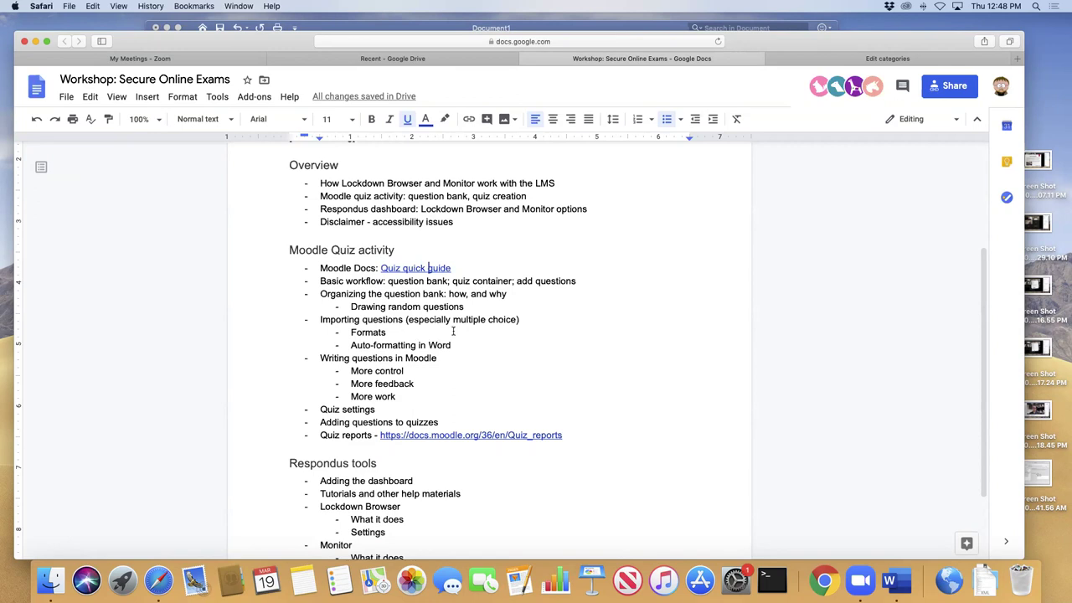
key(super+Tab)
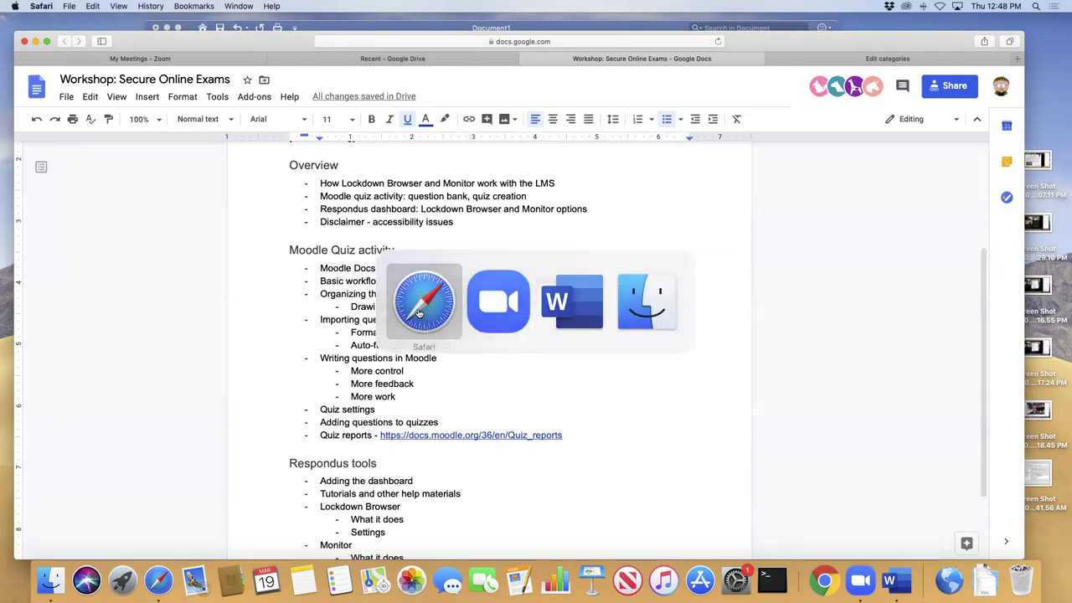
click(849, 59)
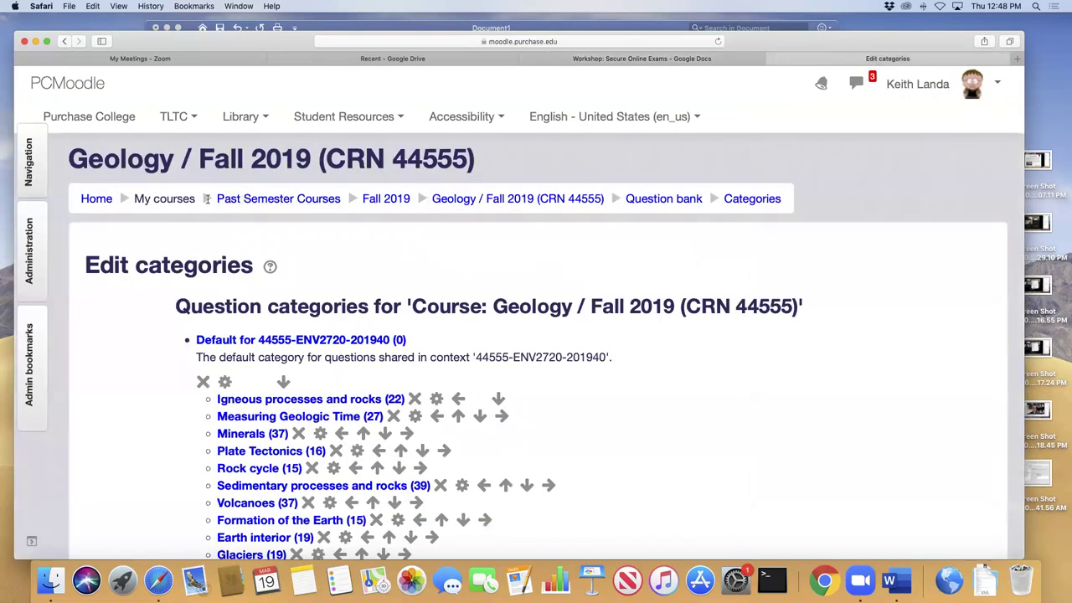
- Return to the Moodle home page and open the Sandbox 5 course from the Sandboxes category
click(90, 201)
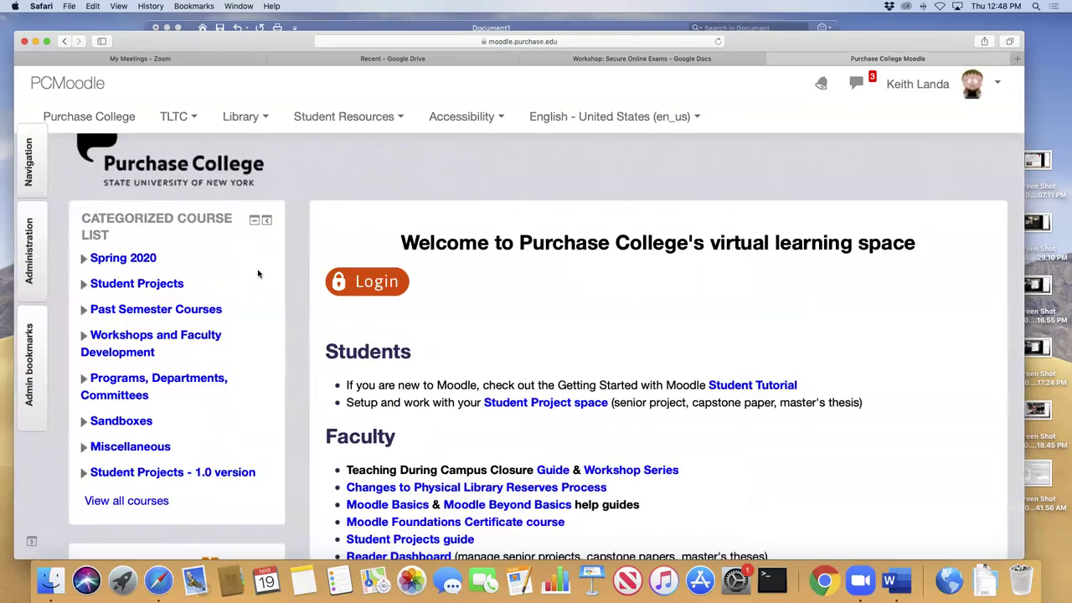
click(134, 423)
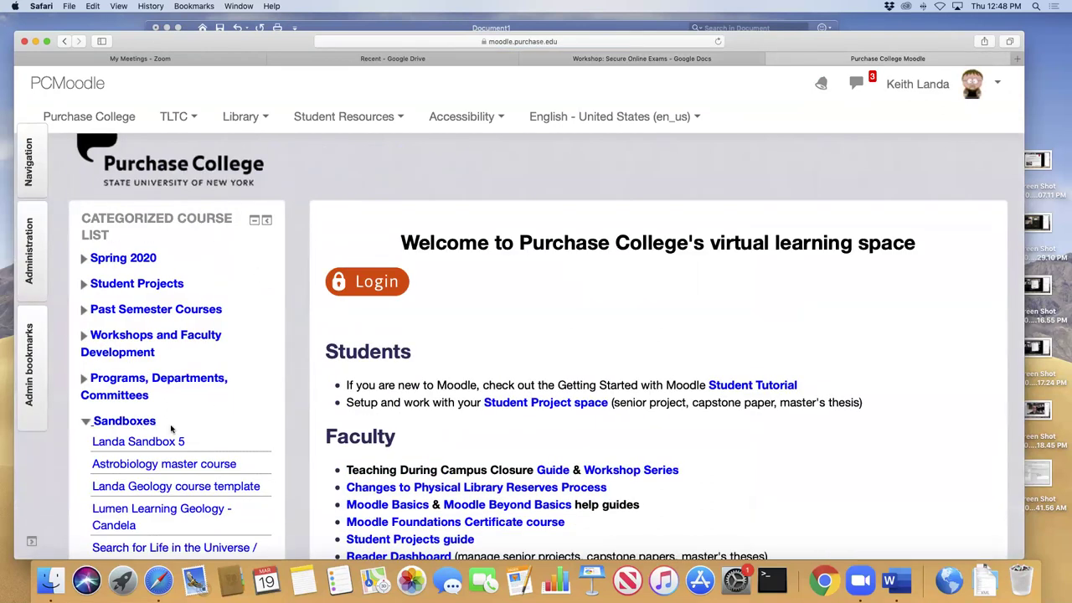
click(168, 443)
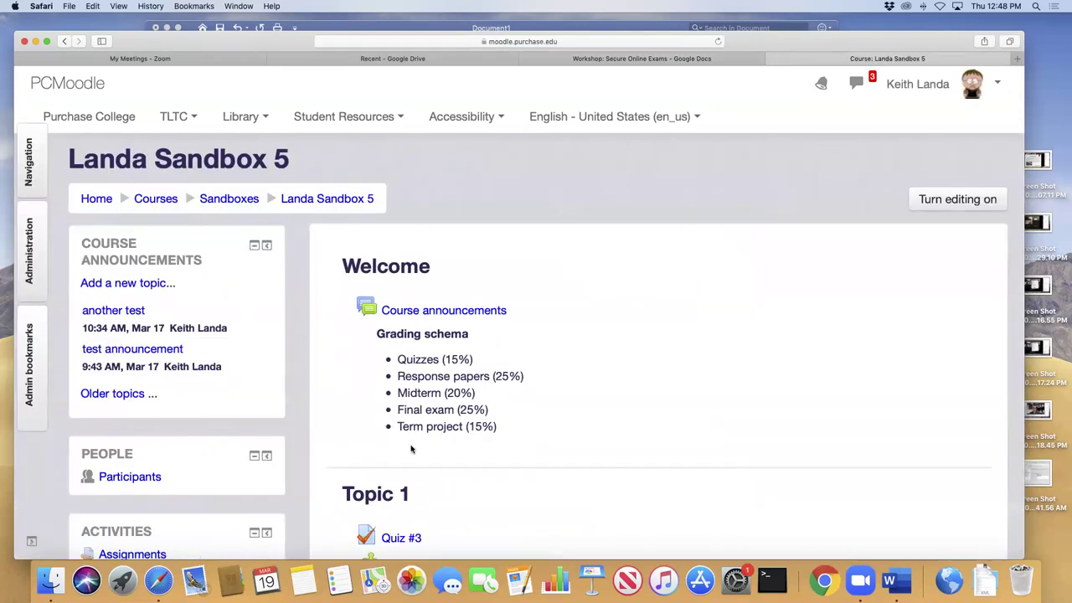
scroll(507, 450, down, 5)
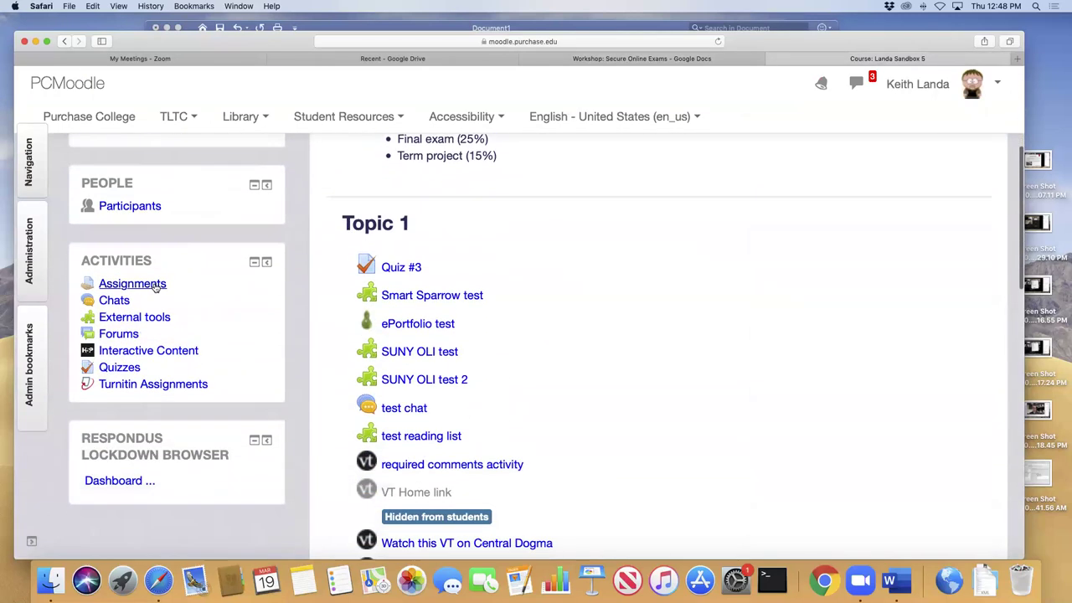
- Open the sandbox course's question bank import page and show the available file formats
click(31, 268)
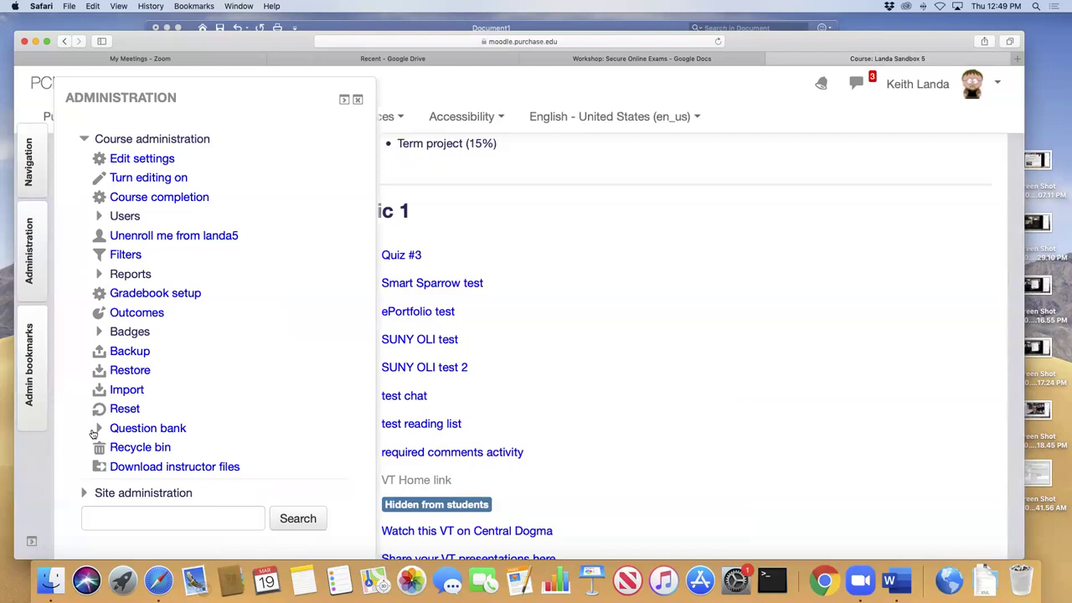
click(99, 429)
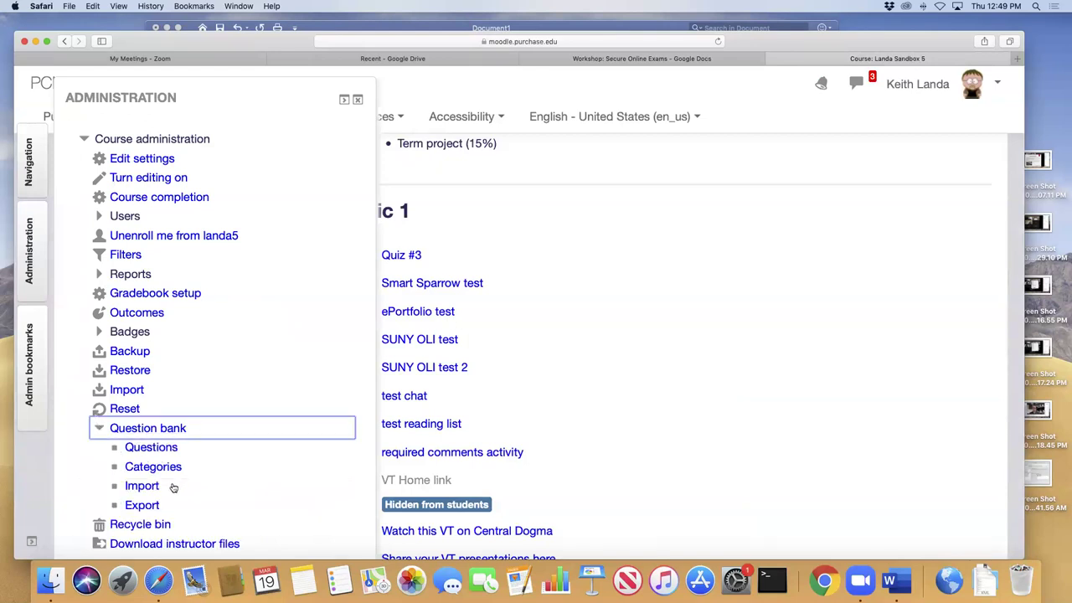
click(142, 486)
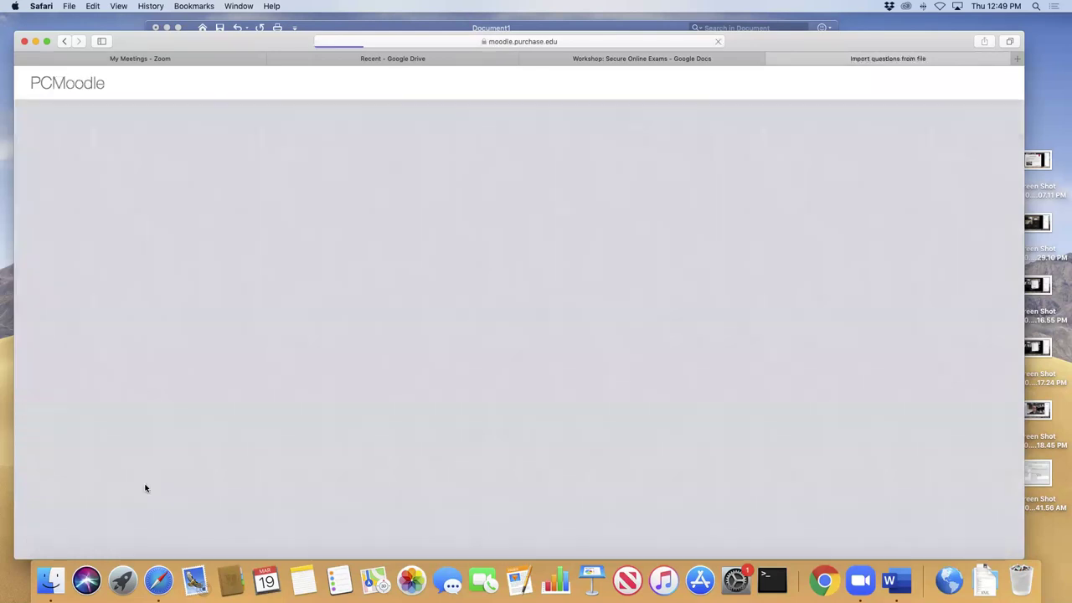
scroll(512, 415, down, 3)
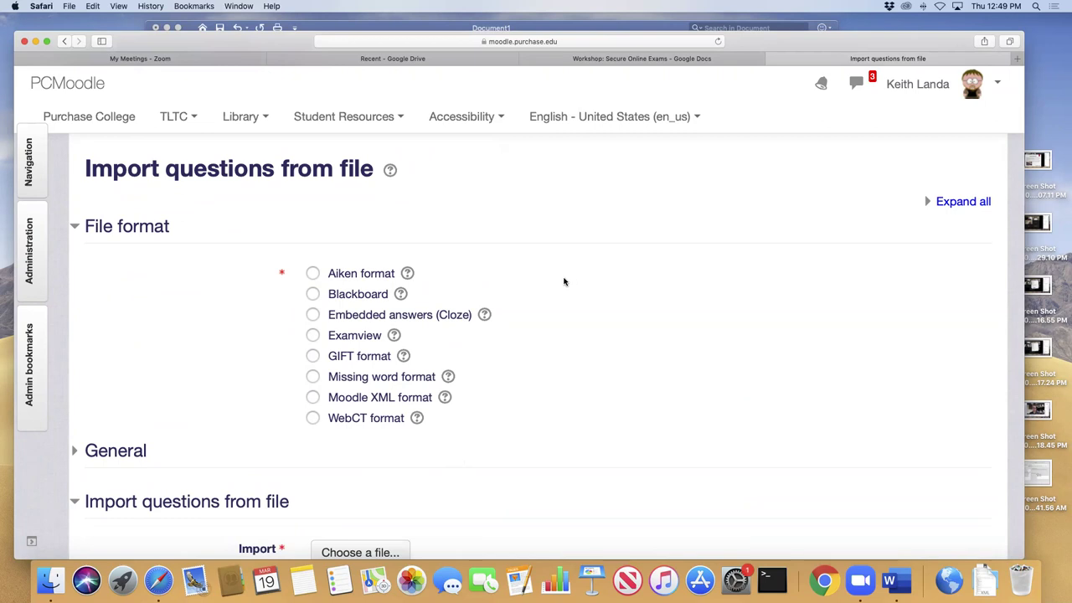
- Open the full Aiken format documentation, enlarge its window and text, and examine the formatting rules and example questions
click(408, 273)
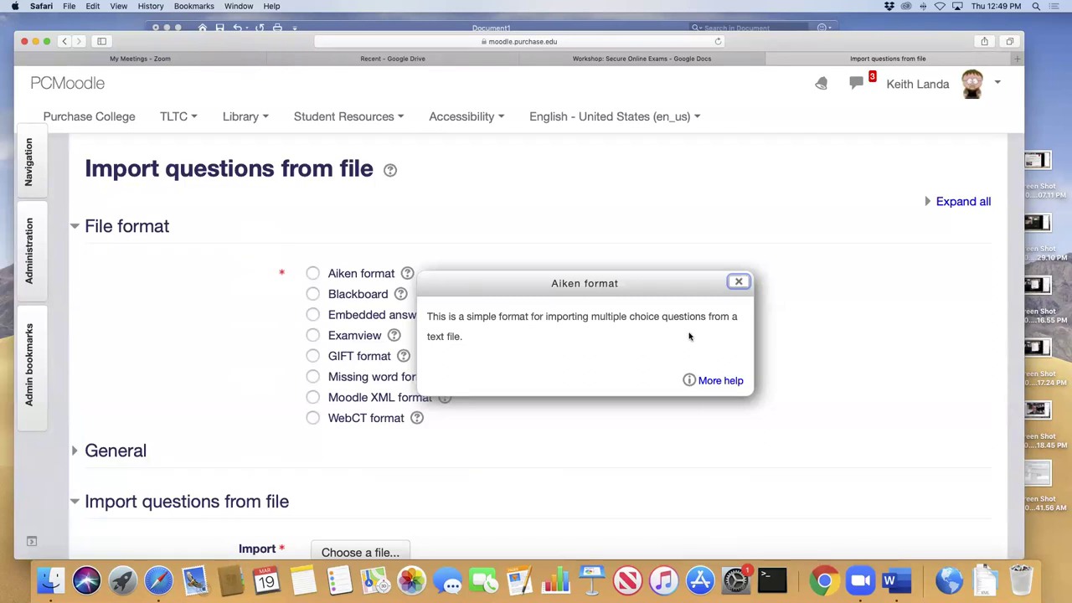
click(721, 381)
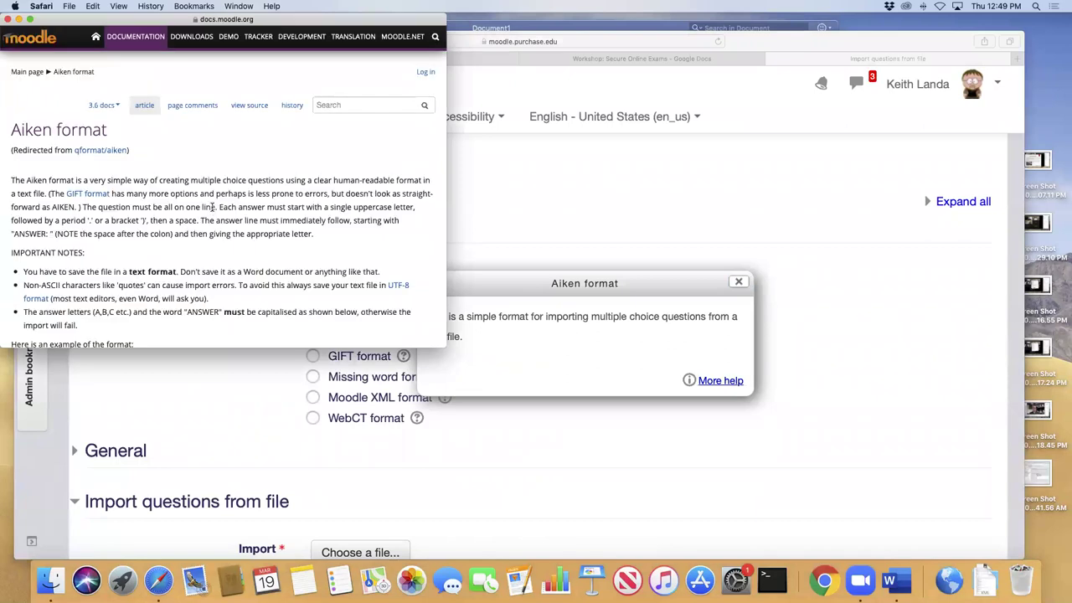
drag(446, 345, 601, 507)
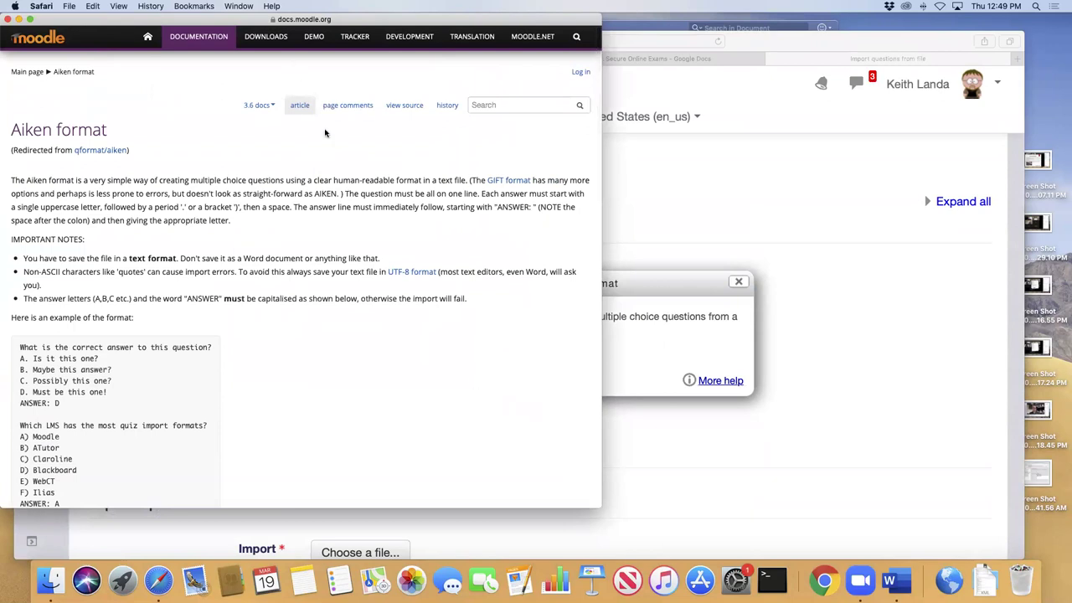
key(super+equal)
key(super+equal)
key(super+equal)
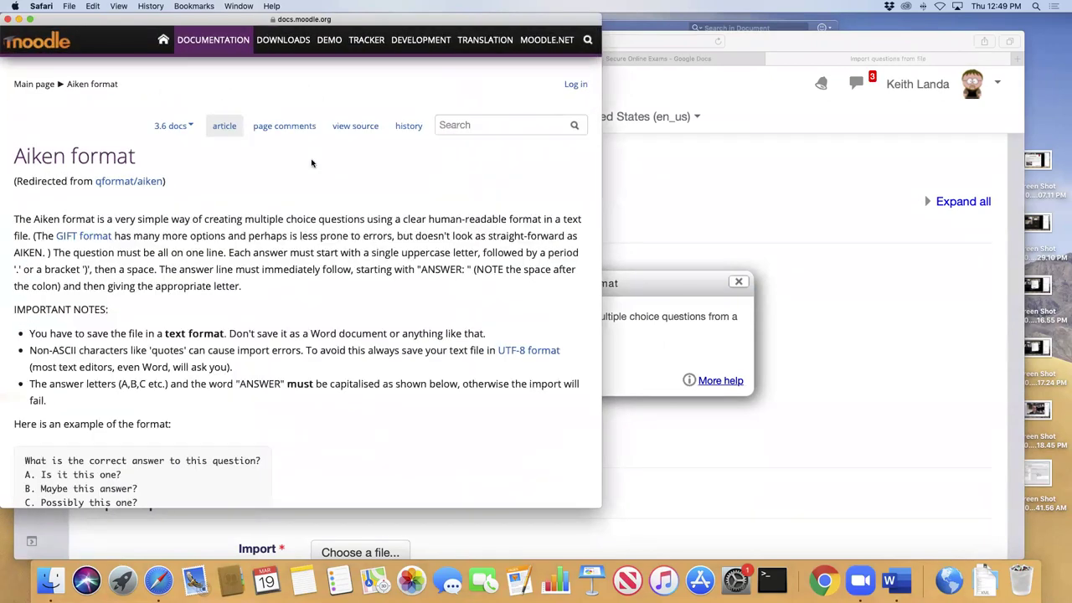
scroll(355, 233, down, 5)
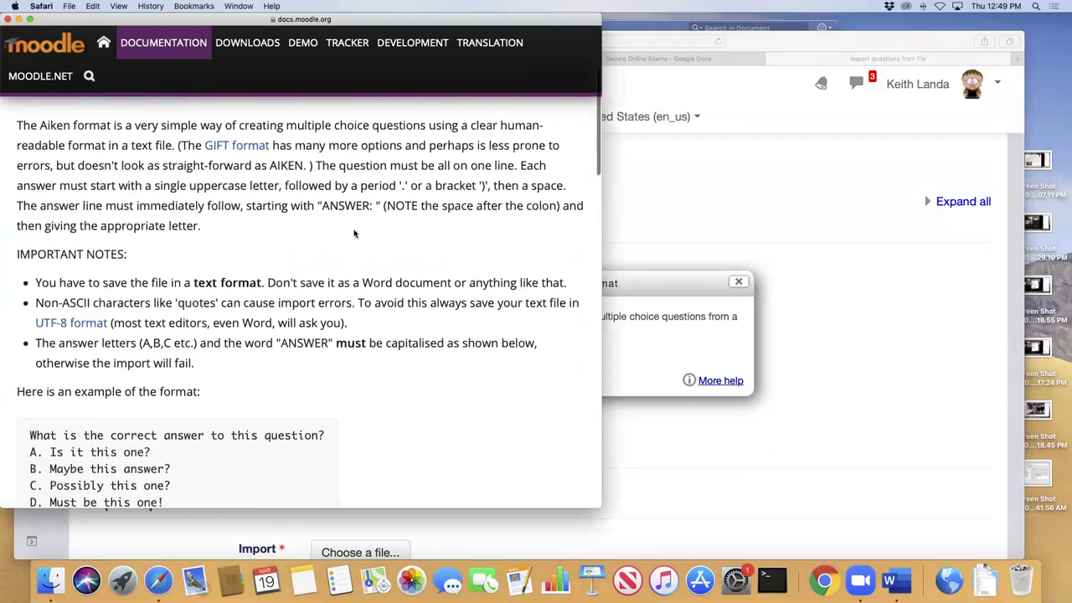
scroll(342, 263, down, 4)
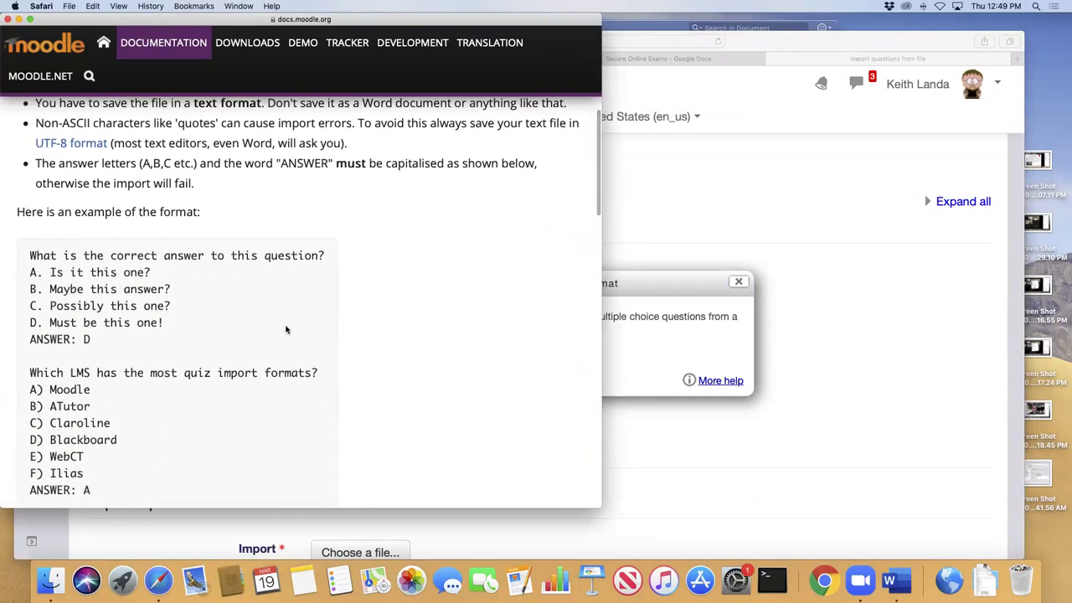
scroll(286, 329, down, 1)
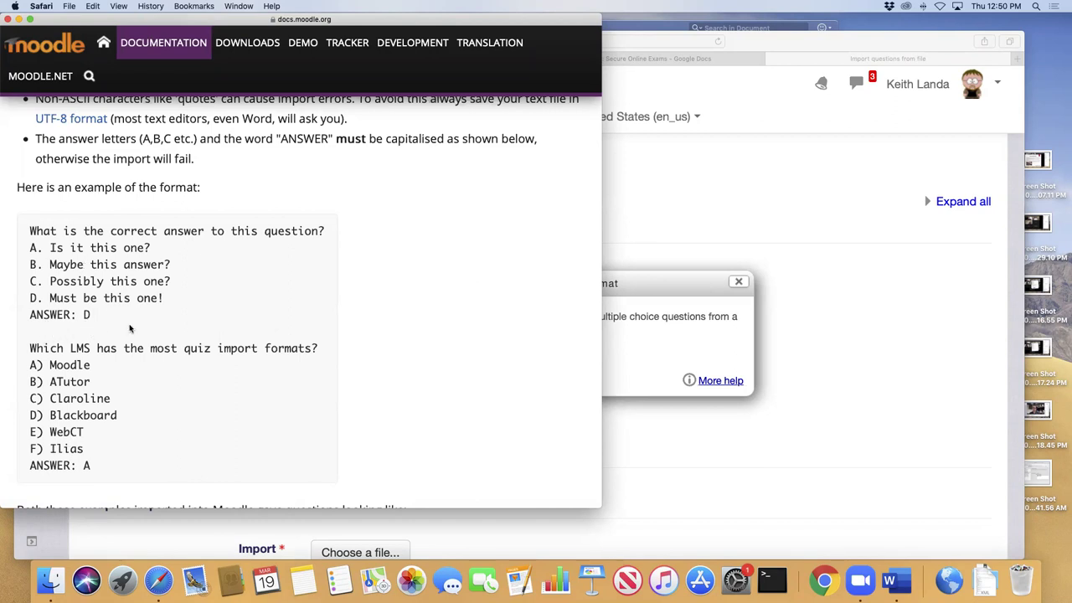
- Switch to the Word document and add the line "ANSWER: D" directly below the radiometric age question's choices
key(super+Tab)
key(super+Tab)
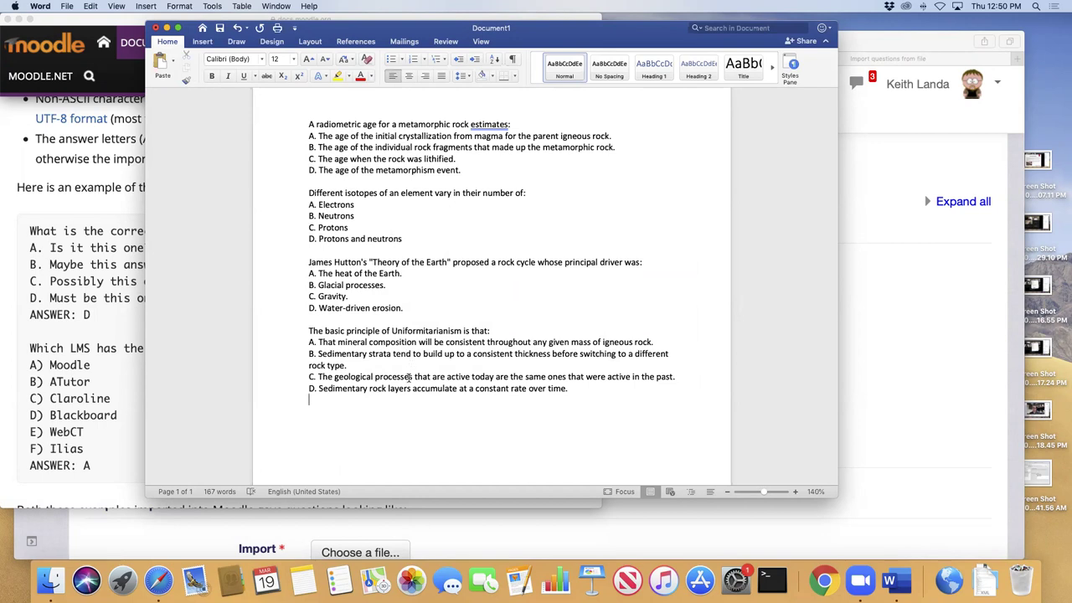
click(476, 170)
key(Return)
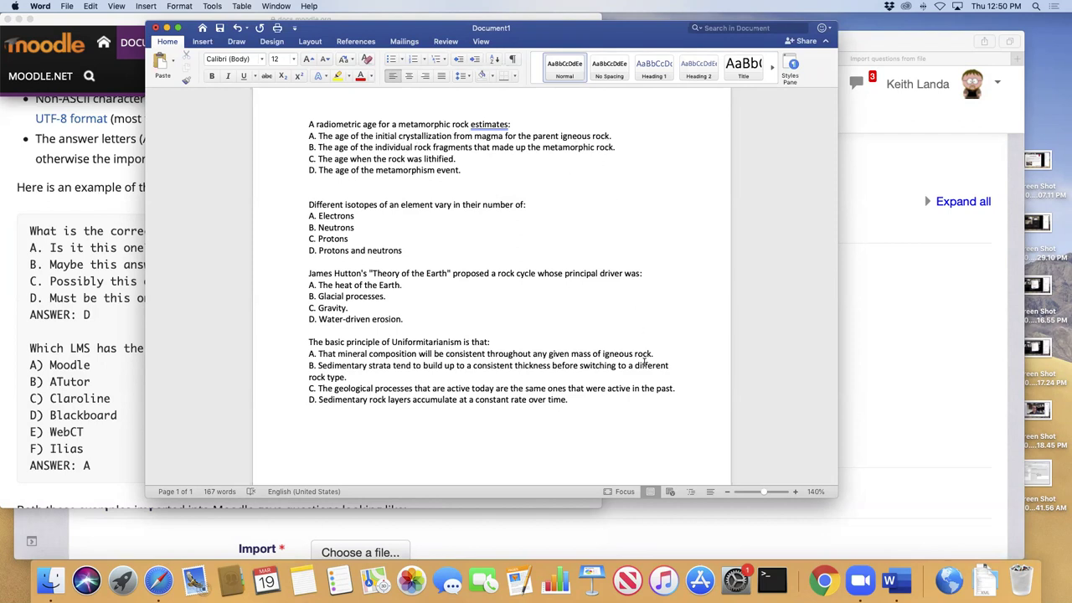
double_click(295, 369)
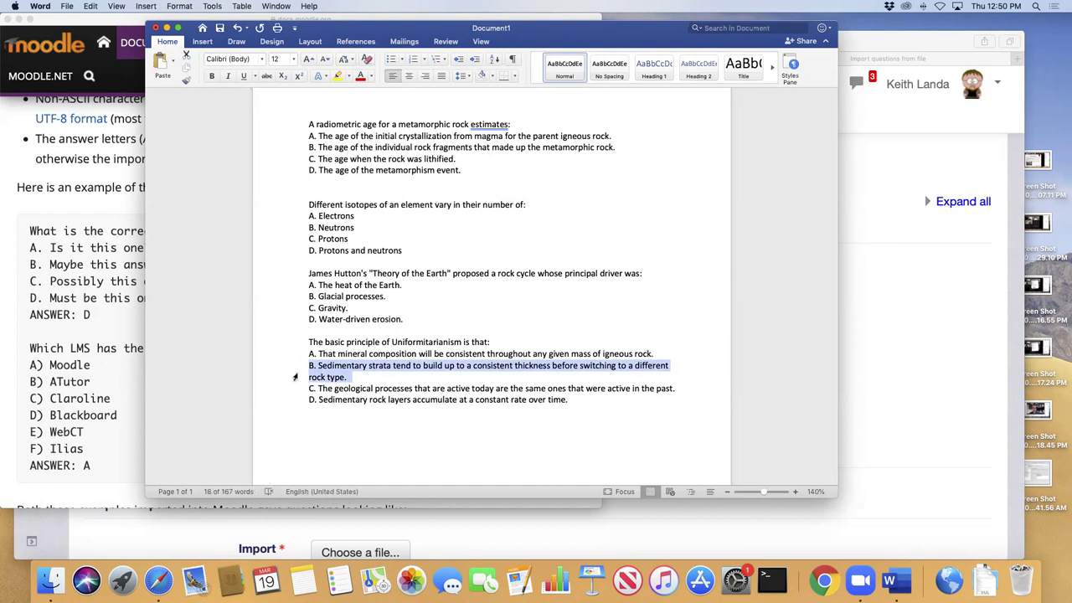
click(374, 376)
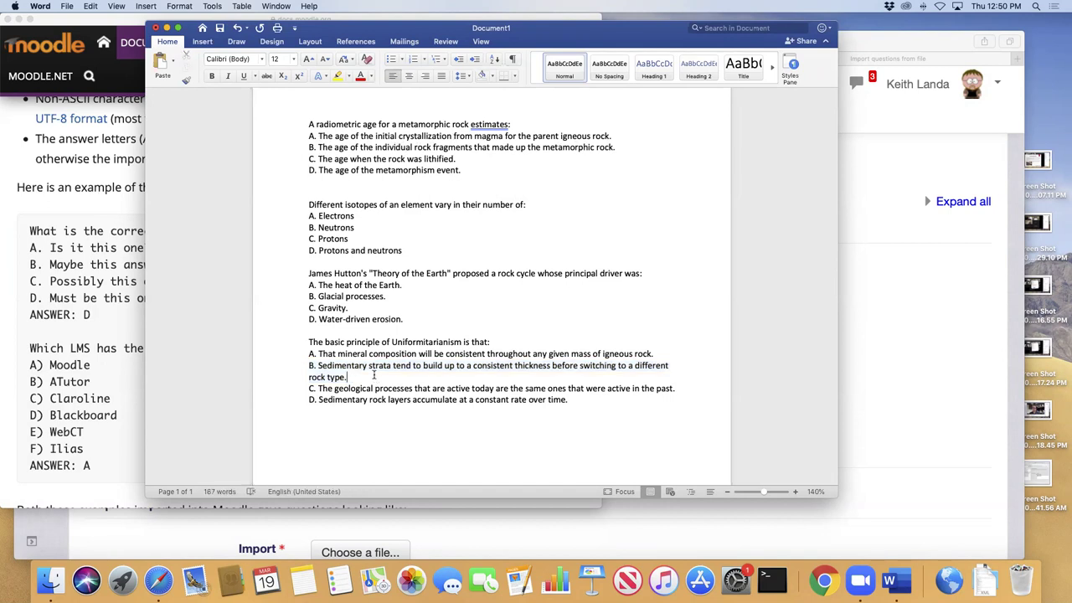
click(338, 181)
text(ANSWER:)
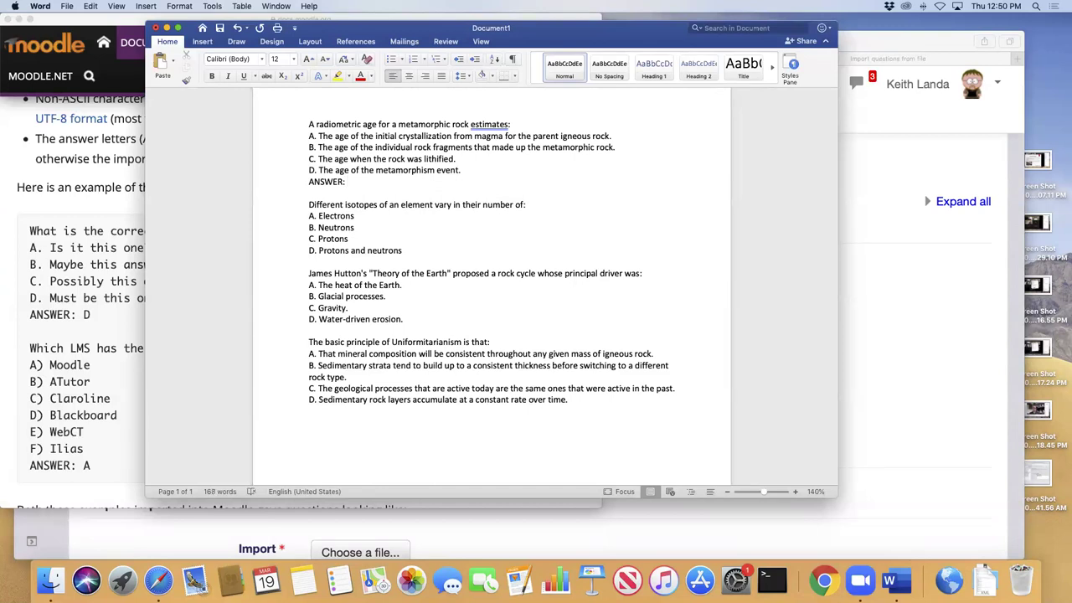
text(D)
- Add the line "ANSWER: B" directly below the choices of the question about isotopes
click(415, 250)
key(Return)
text(ANSWE)
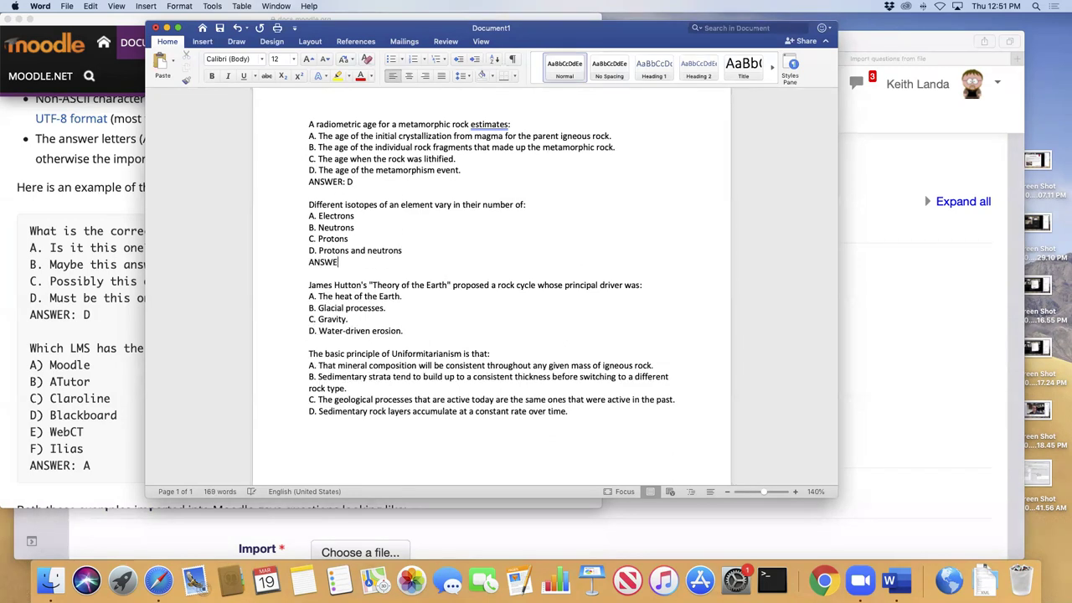
text(R: B)
- Add the line "ANSWER: A" directly below the choices of the "Theory of the Earth" rock cycle question
click(419, 330)
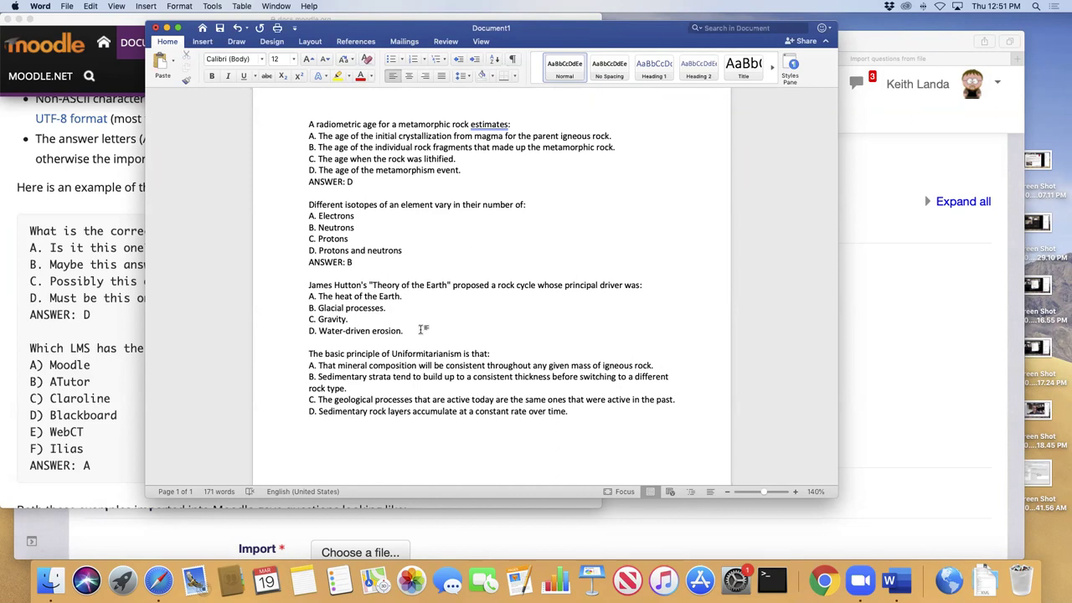
key(Return)
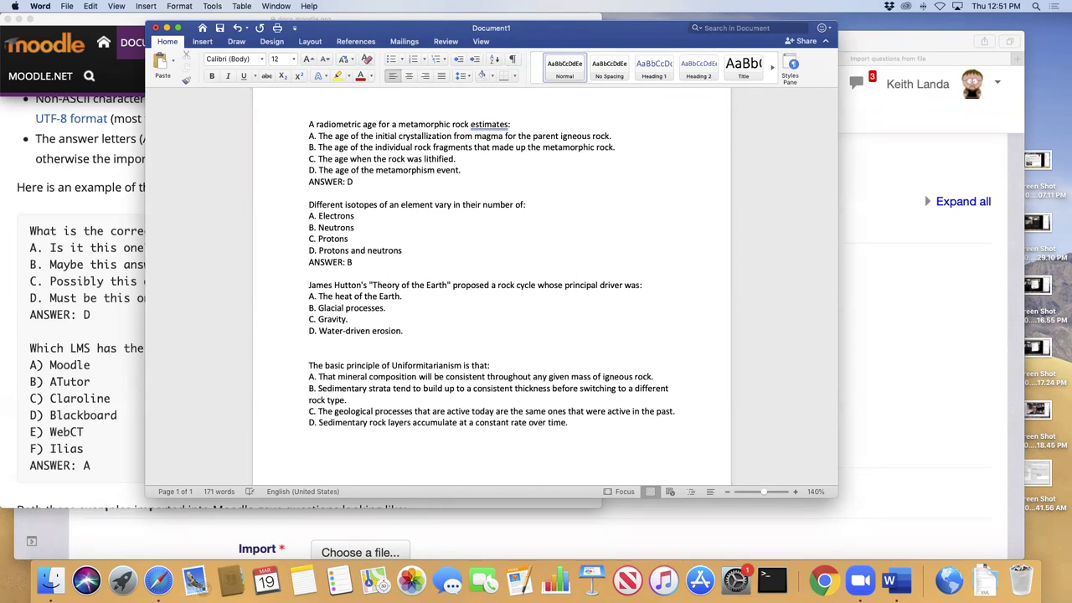
text(ANSWER:)
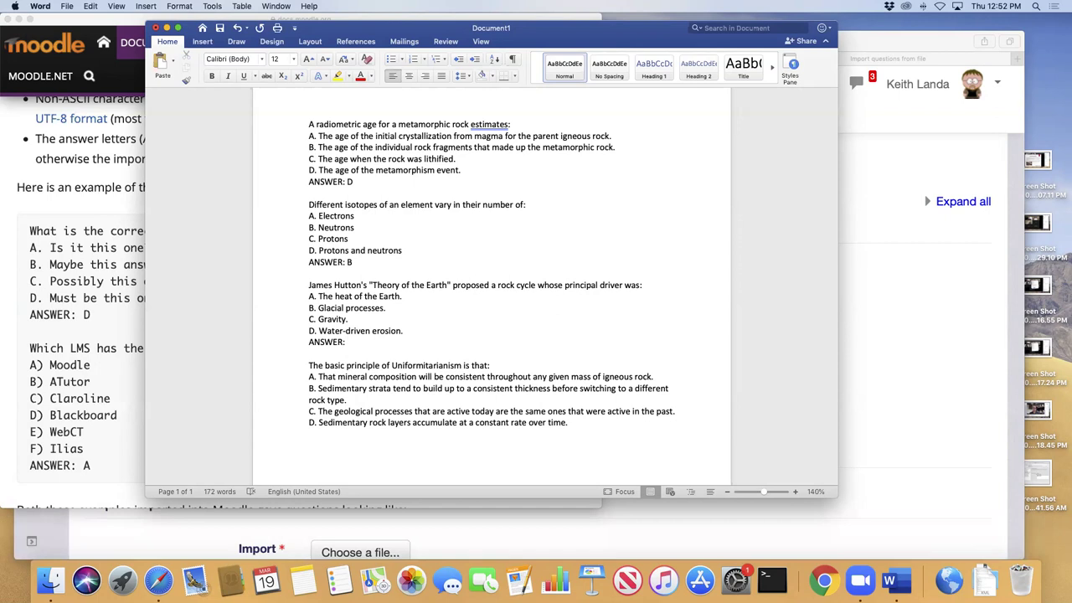
text(A)
- Add the line "ANSWER: C" below the Uniformitarianism question's choices, followed by a line break
click(567, 423)
key(Return)
text(ANSWER: C)
key(Return)
- Set up saving the document to the Desktop in Plain Text (.txt) format under the name history.txt
click(69, 7)
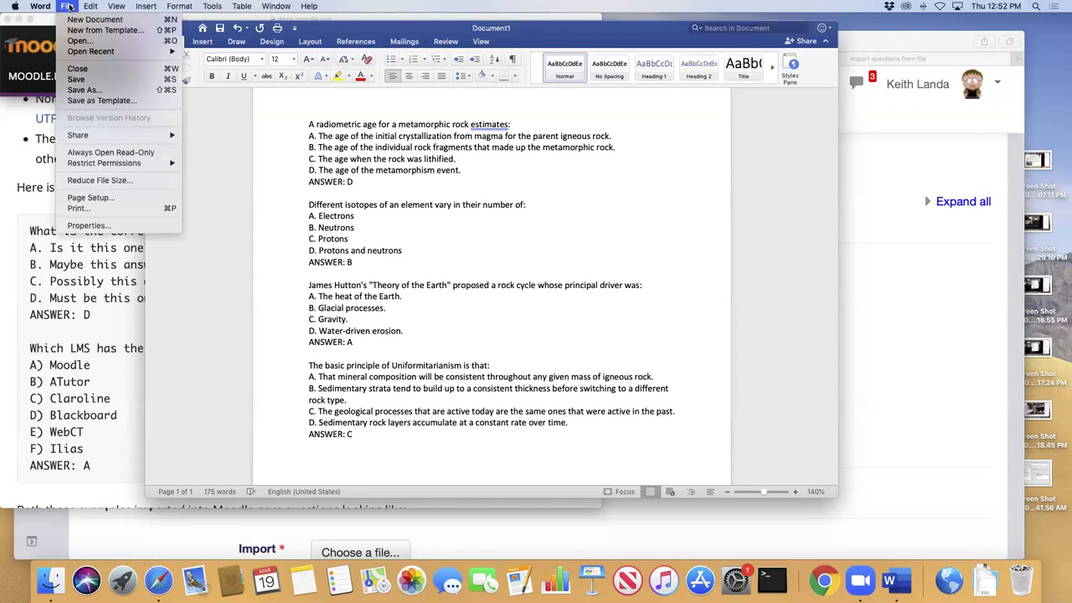
click(237, 141)
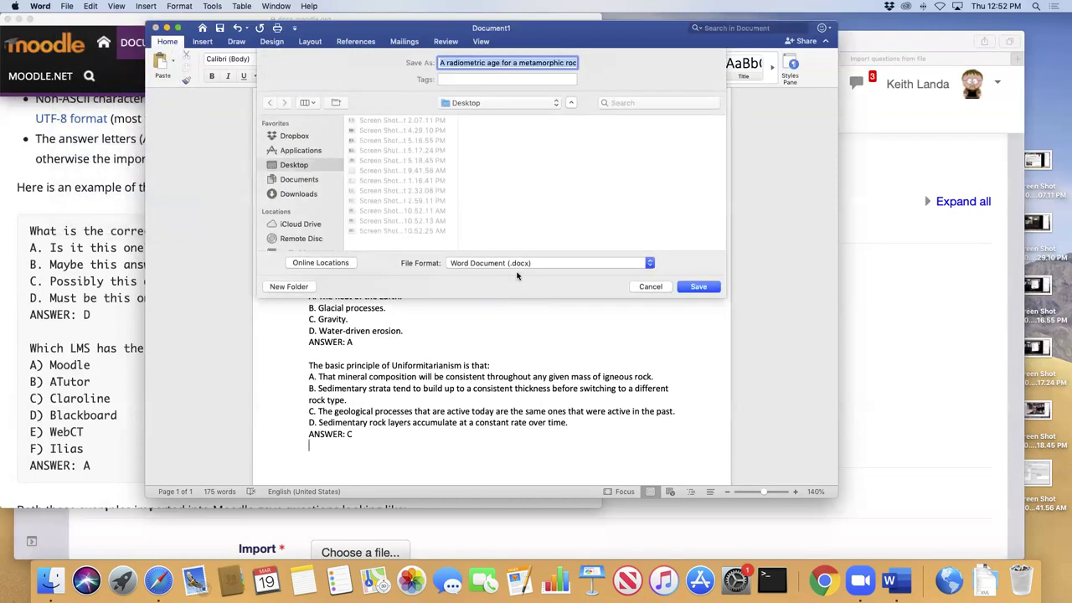
click(526, 265)
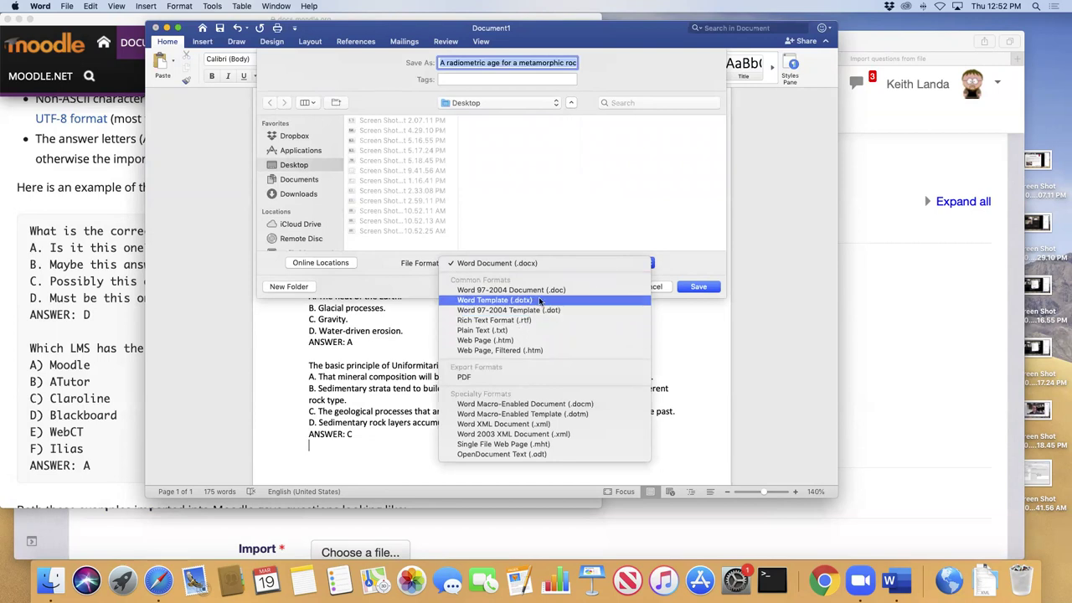
click(515, 333)
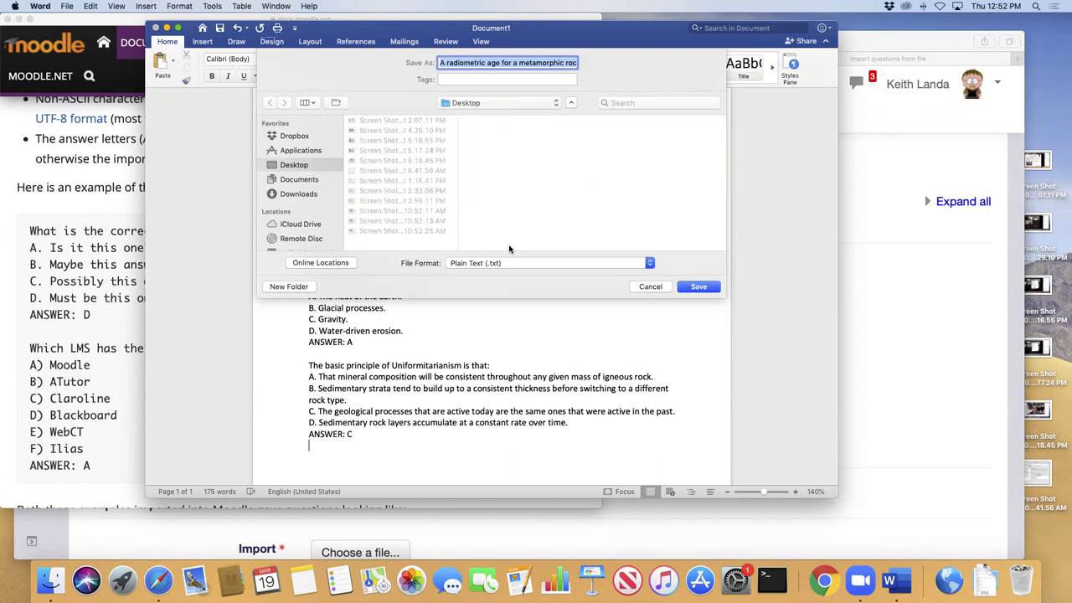
text(history)
key(BackSpace)
key(BackSpace)
key(BackSpace)
key(BackSpace)
text(tory.txt)
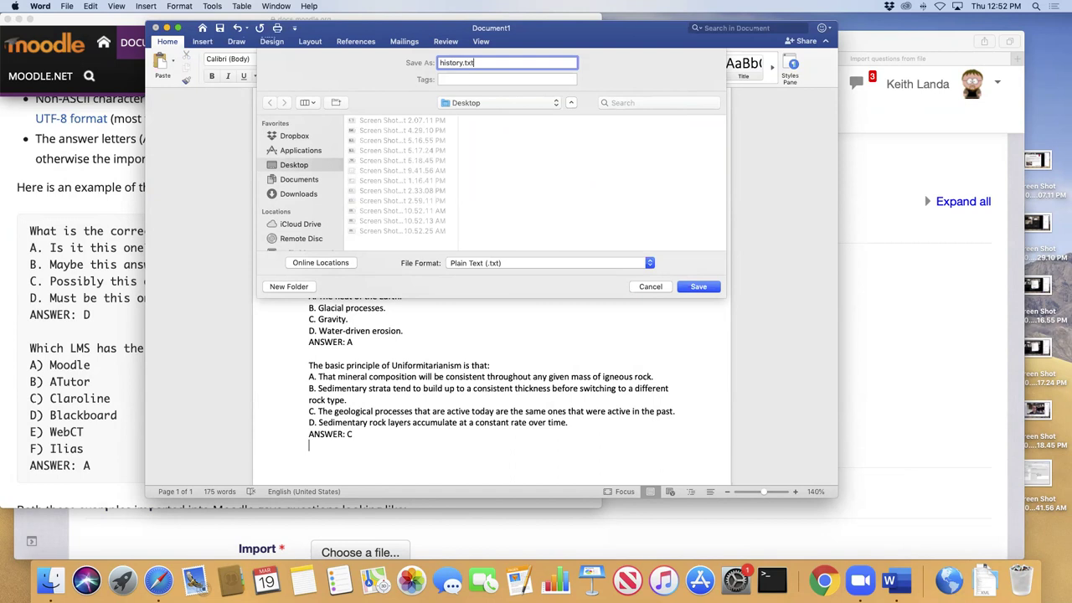
- Save the text file with MS-DOS text encoding
click(694, 289)
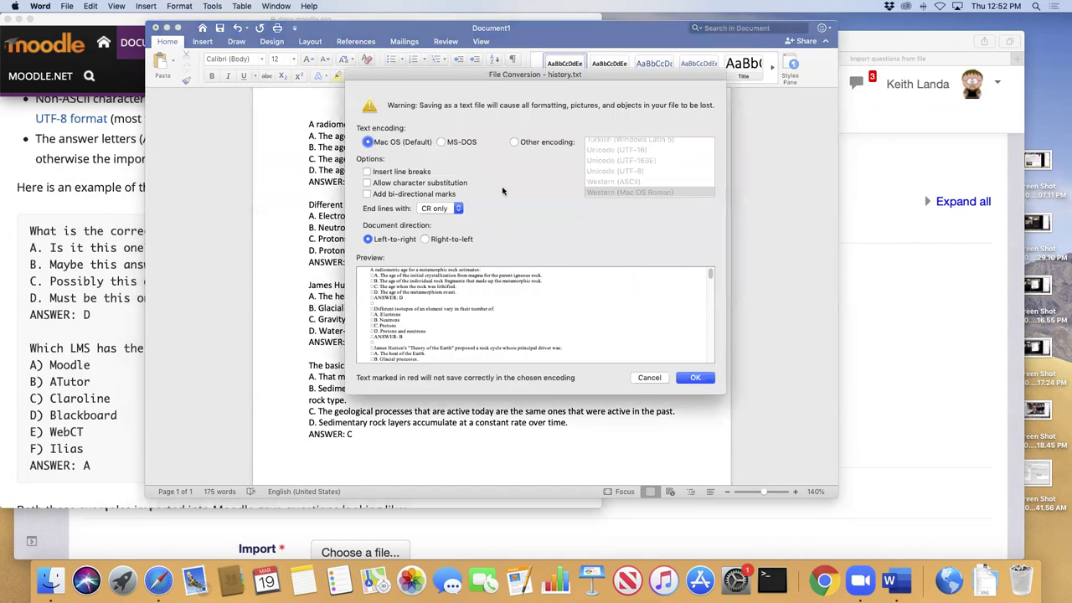
click(440, 142)
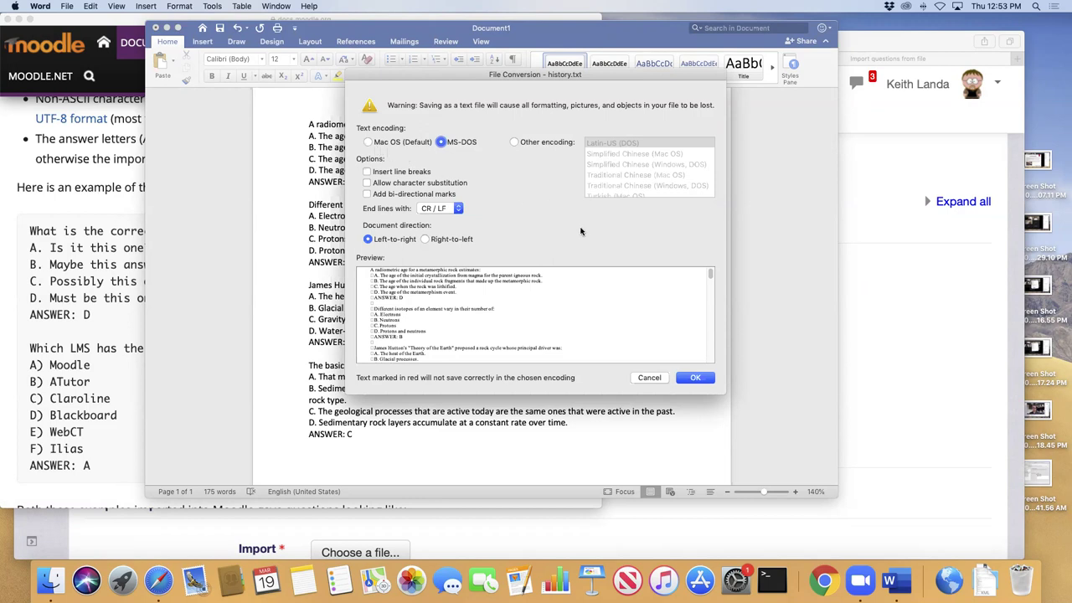
click(694, 379)
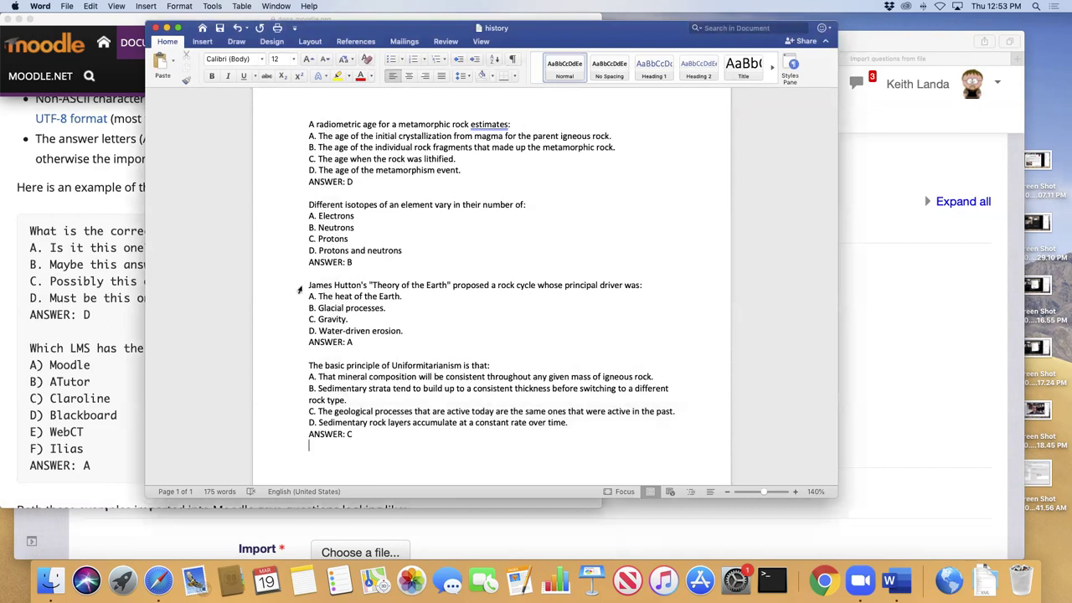
- Switch back to Safari, close the Aiken documentation and help popup, and select Aiken format for the question import
key(super+Tab)
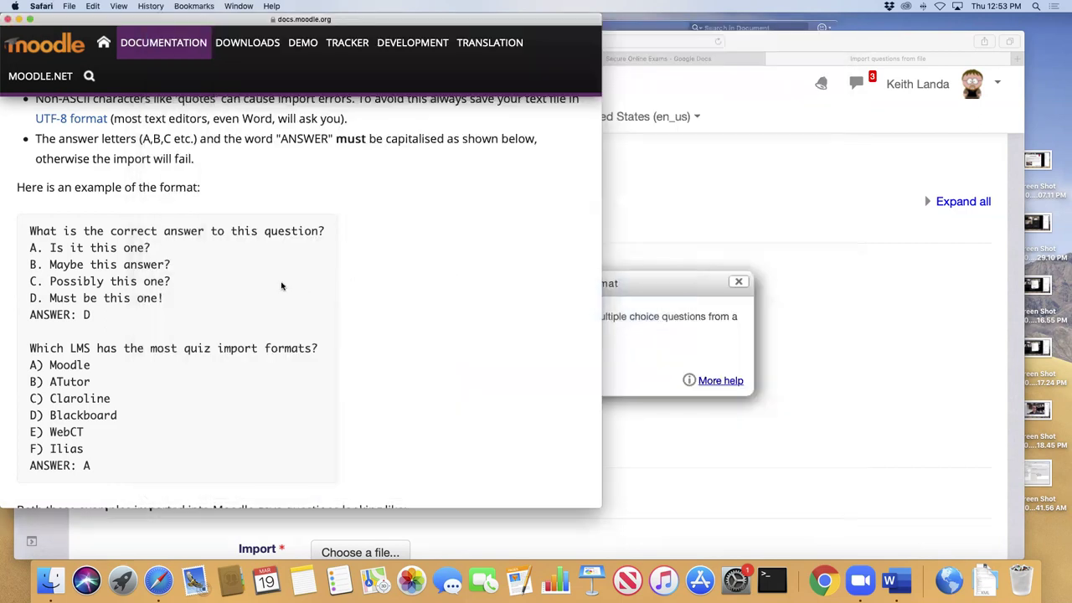
key(super+w)
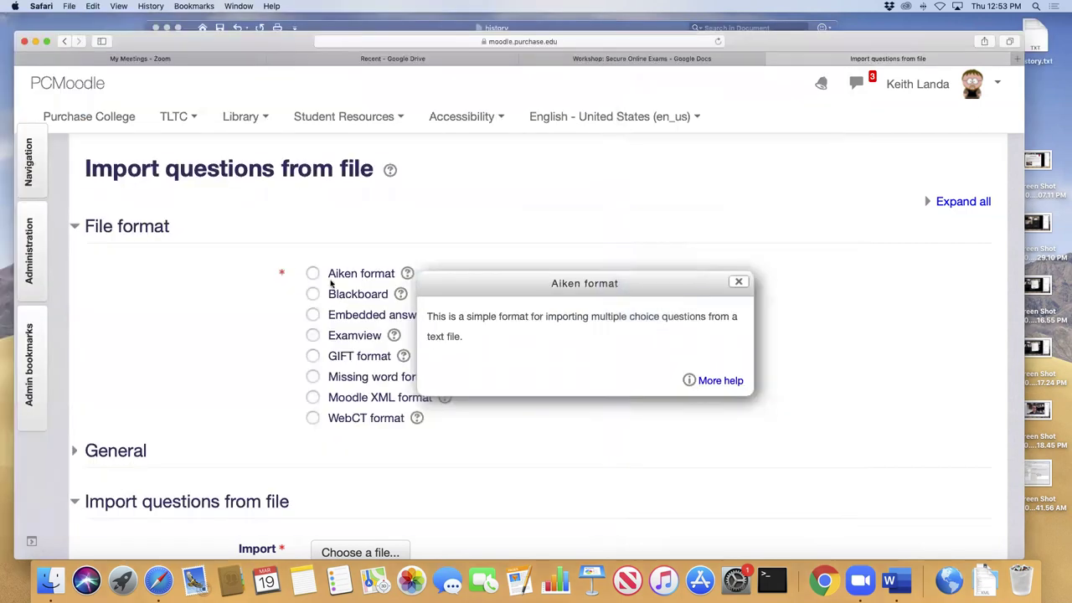
click(739, 282)
click(312, 273)
scroll(588, 329, down, 3)
scroll(586, 327, down, 2)
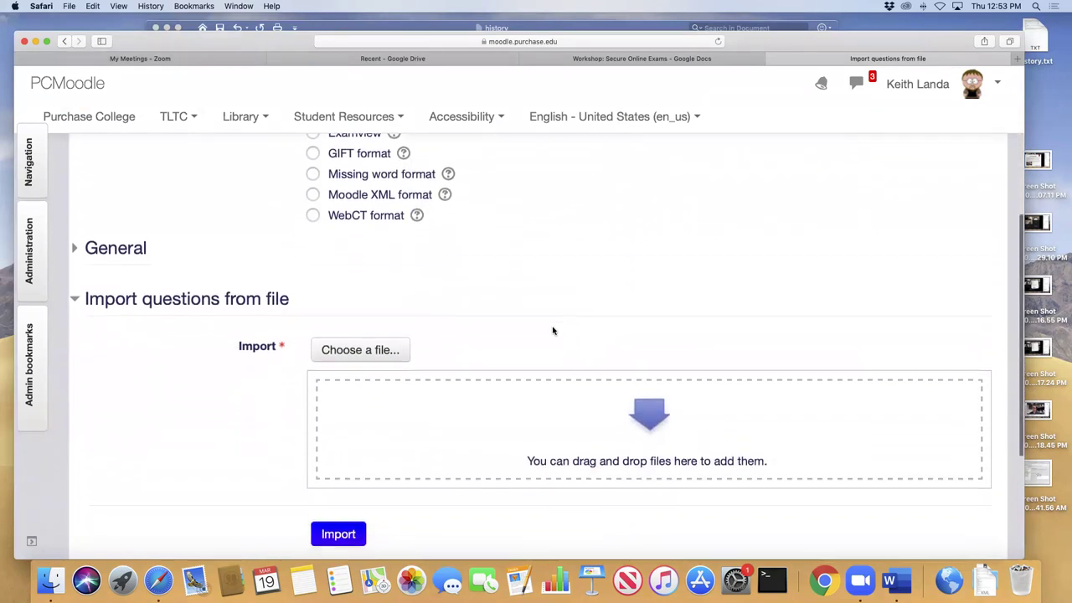
- Switch to Finder, arrange its windows, and add history.txt from the Desktop folder to Moodle's question import file area
key(super+Tab)
key(super+Tab)
key(super+Tab)
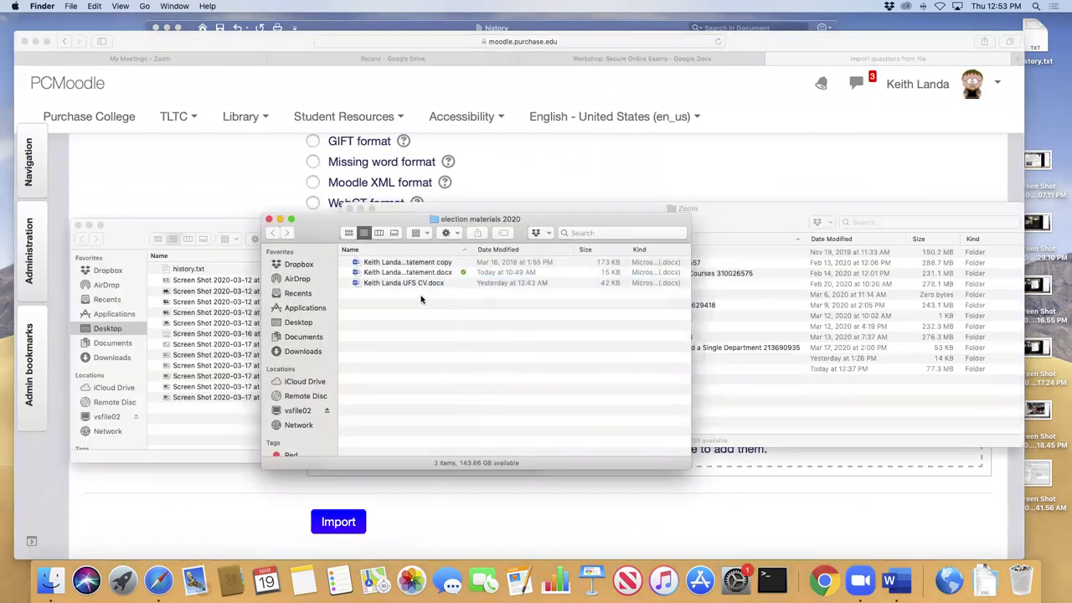
drag(590, 223, 816, 107)
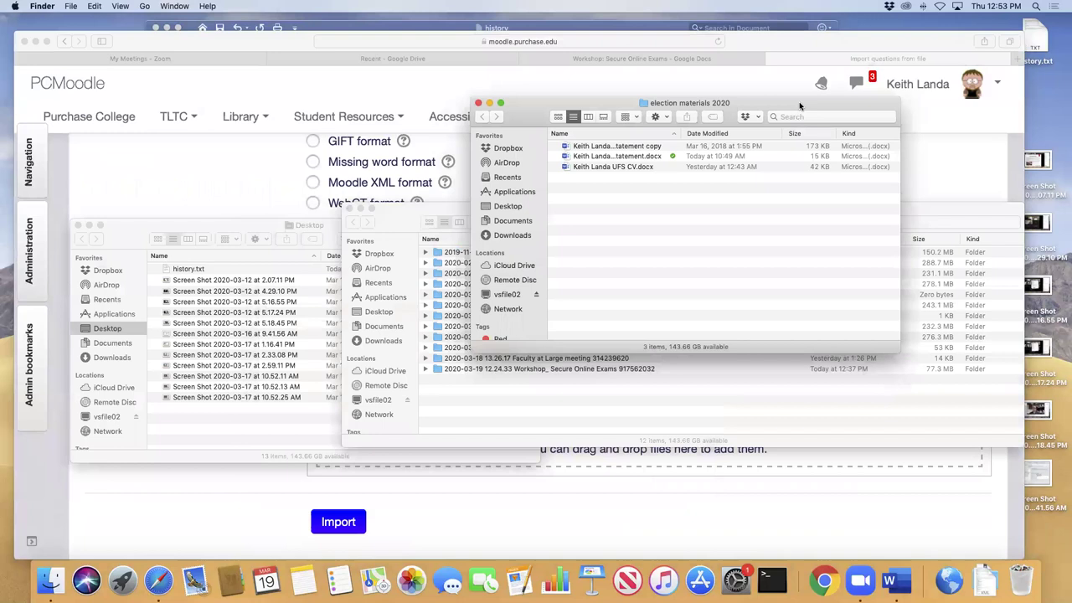
double_click(391, 213)
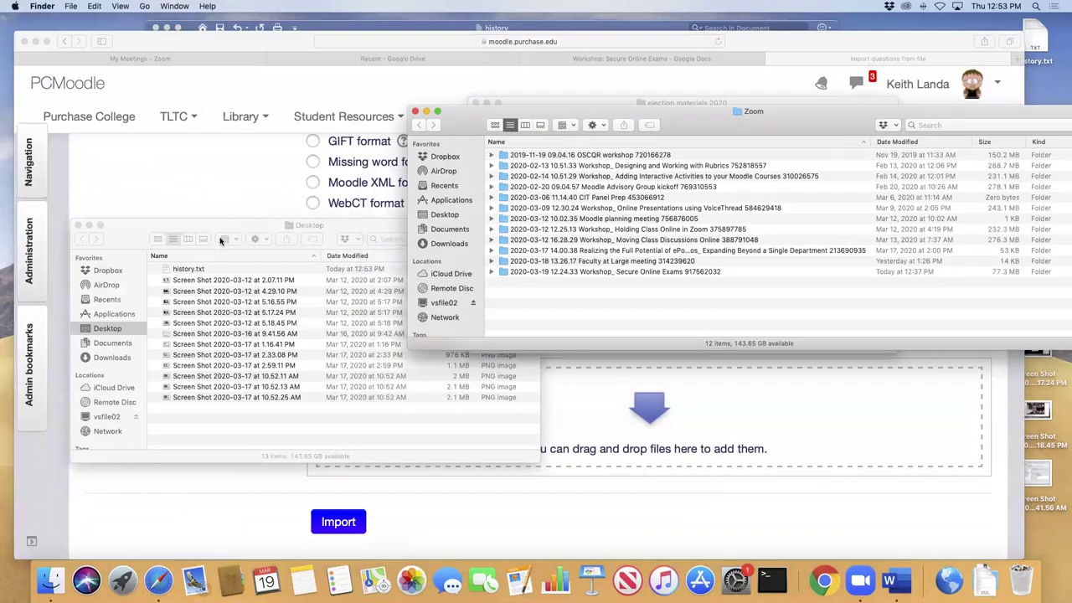
drag(208, 226, 460, 151)
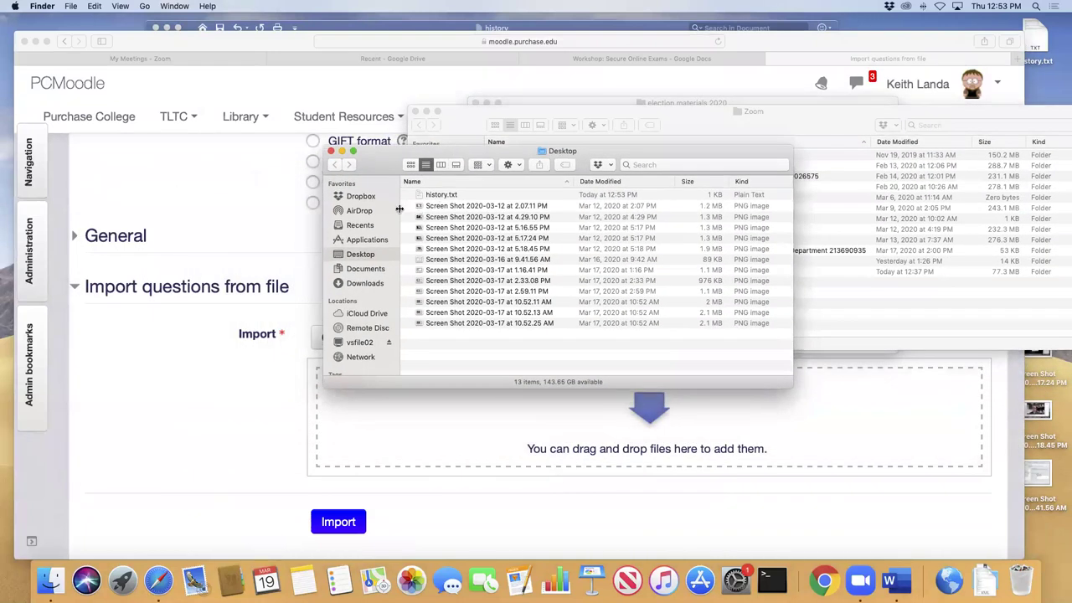
drag(416, 194, 434, 411)
click(280, 429)
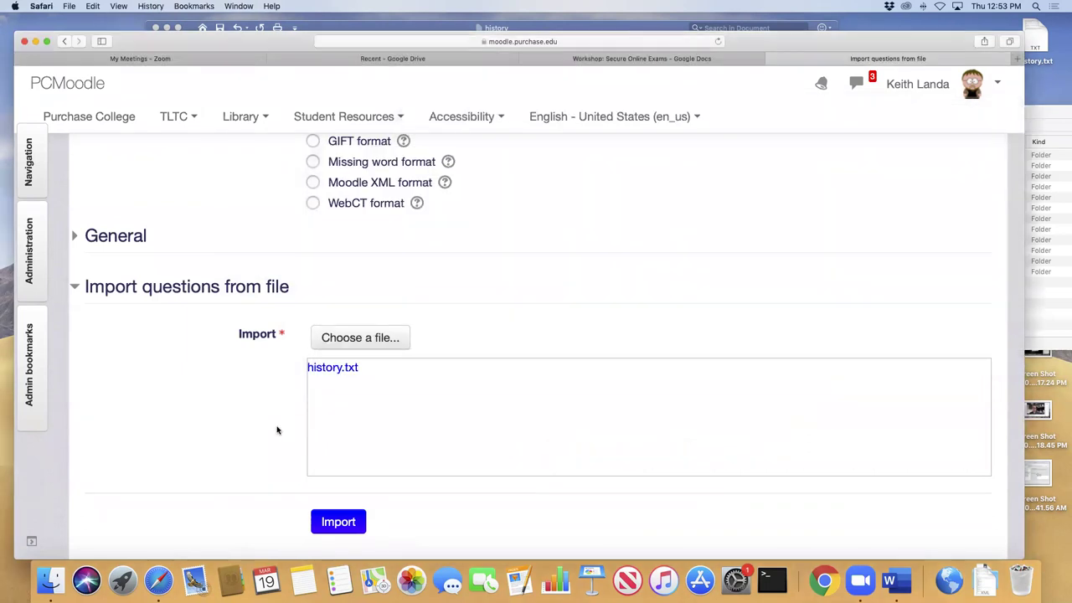
- Import the questions from history.txt and continue to the question bank listing
click(331, 526)
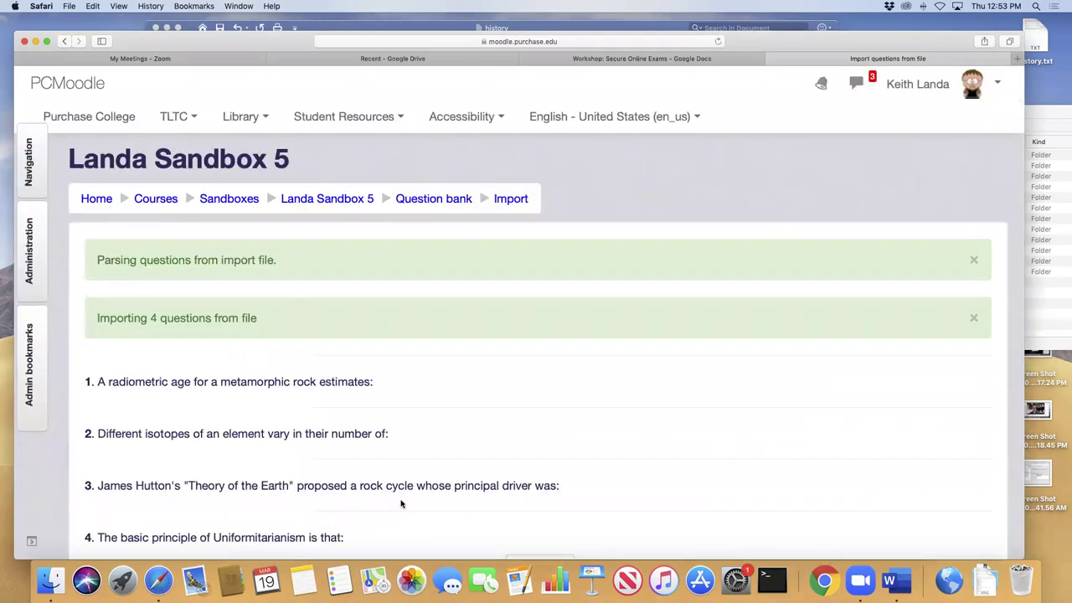
scroll(422, 500, down, 2)
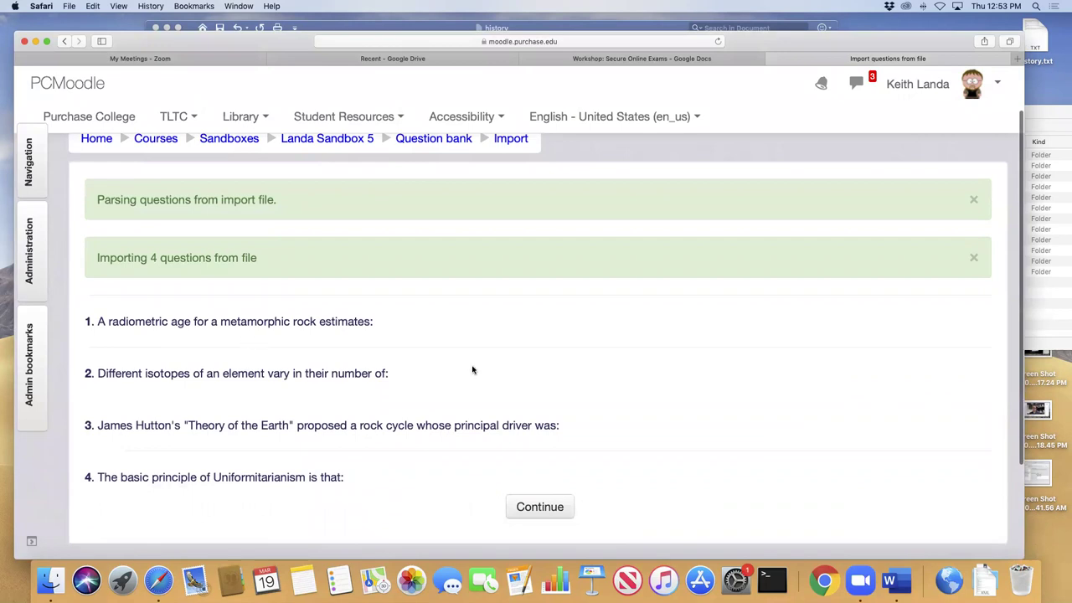
click(539, 506)
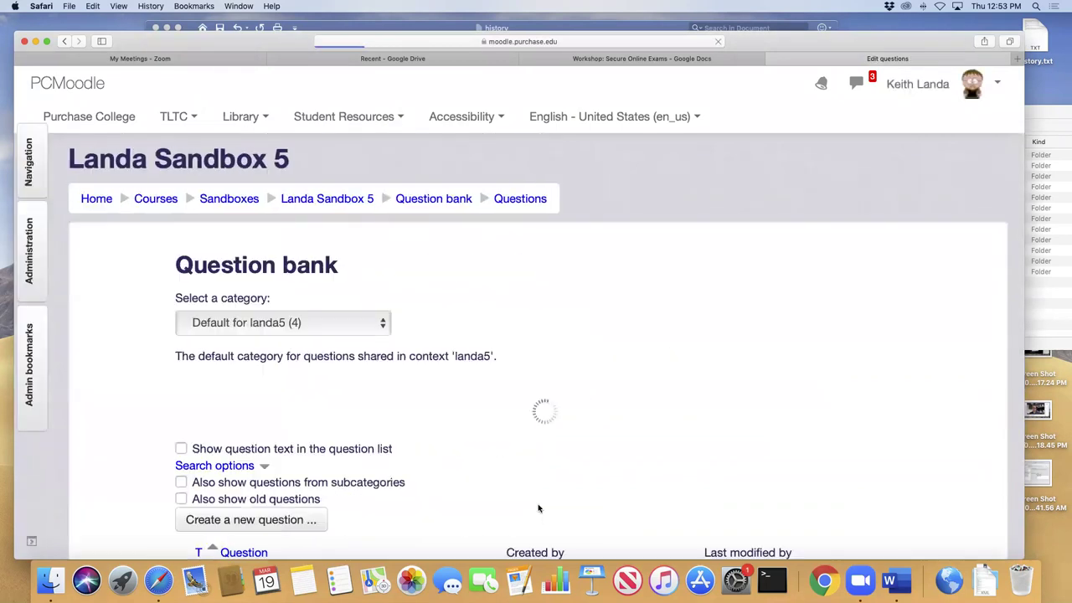
scroll(507, 460, down, 6)
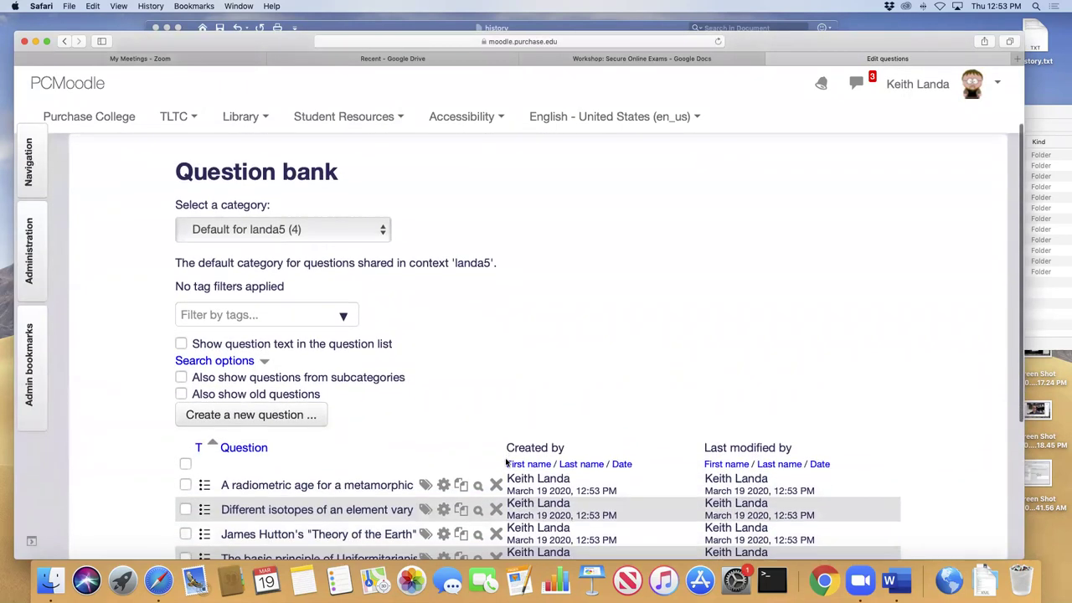
scroll(506, 462, up, 3)
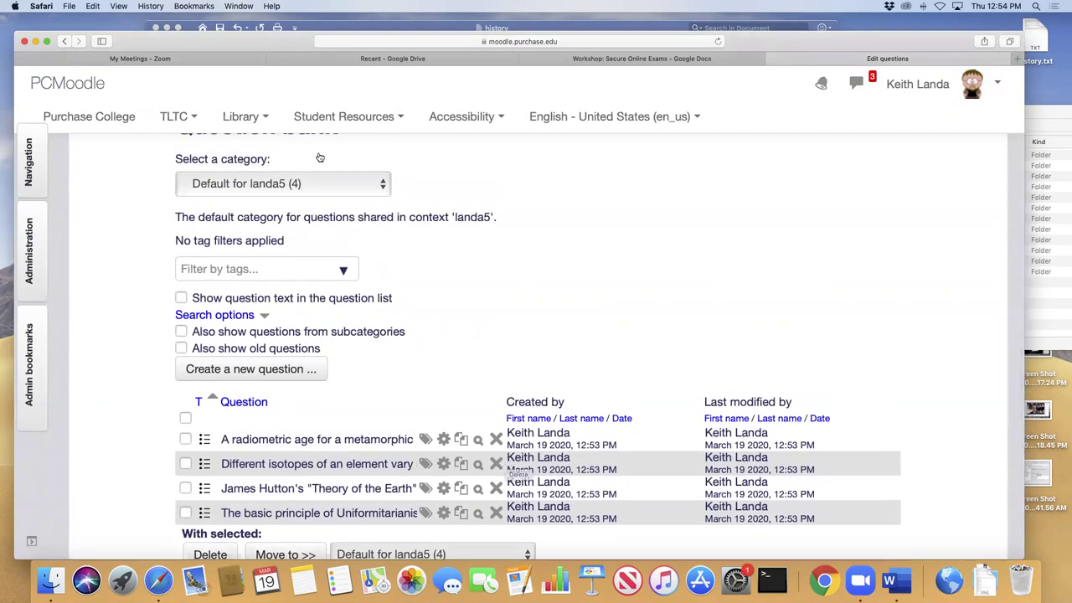
- Move all four imported questions from Default for landa5 to the Measuring Geologic Time category
click(307, 192)
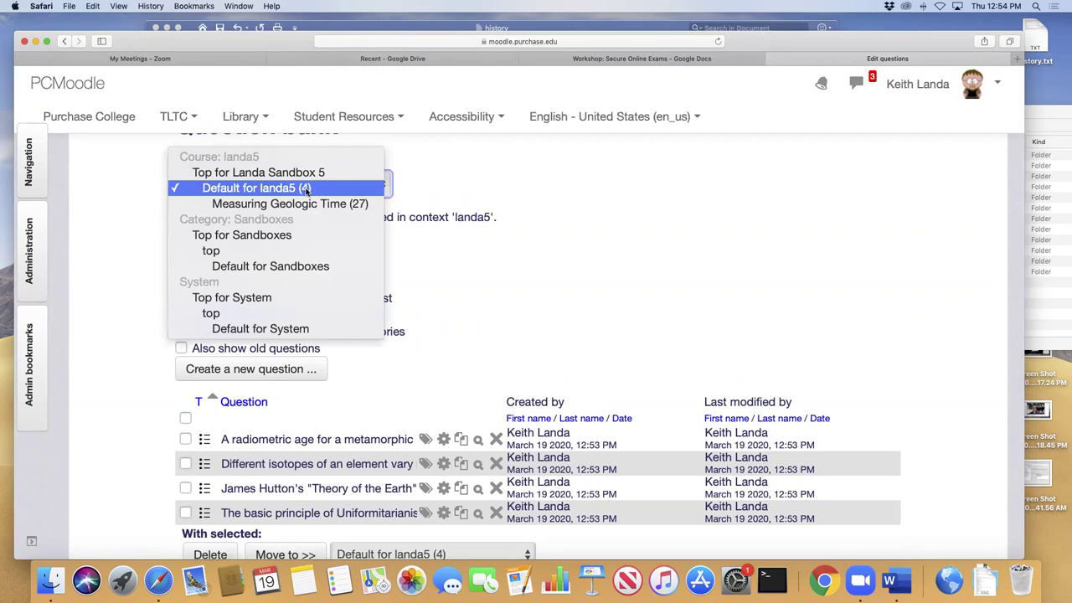
click(306, 191)
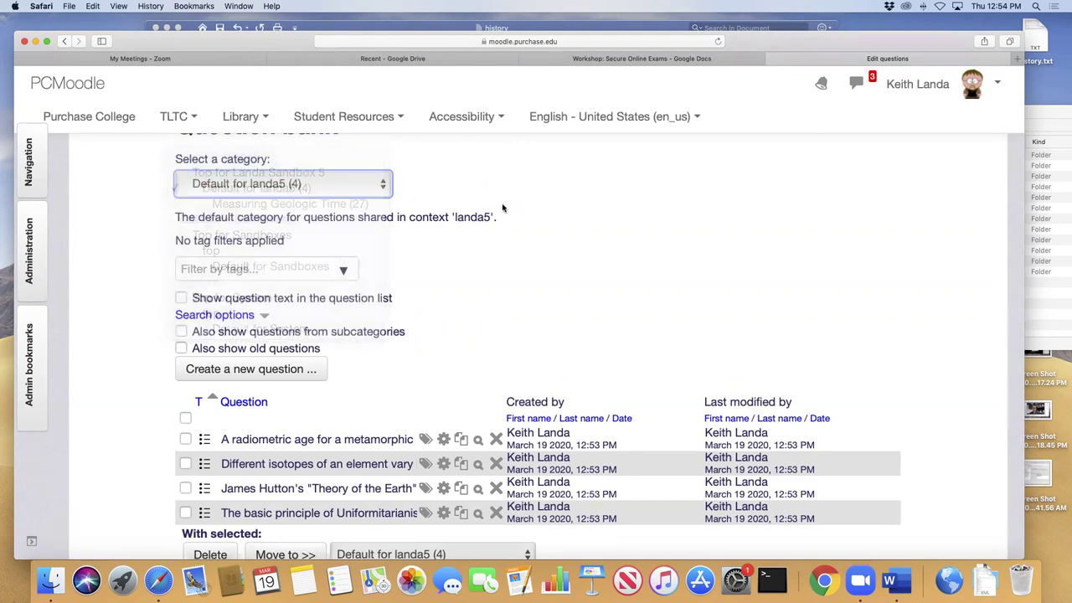
scroll(285, 444, down, 3)
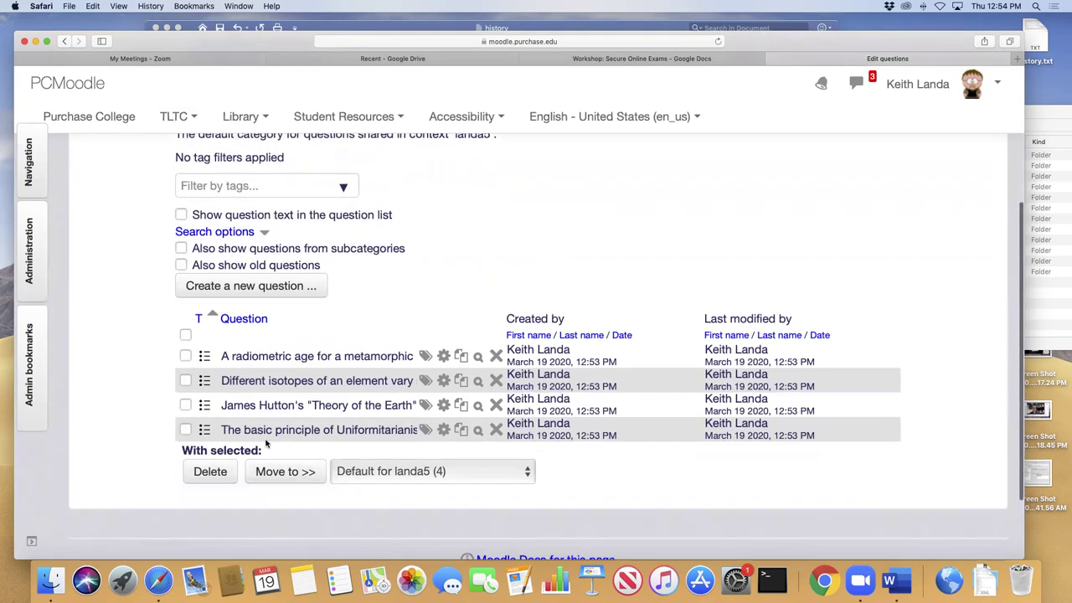
click(186, 328)
click(186, 353)
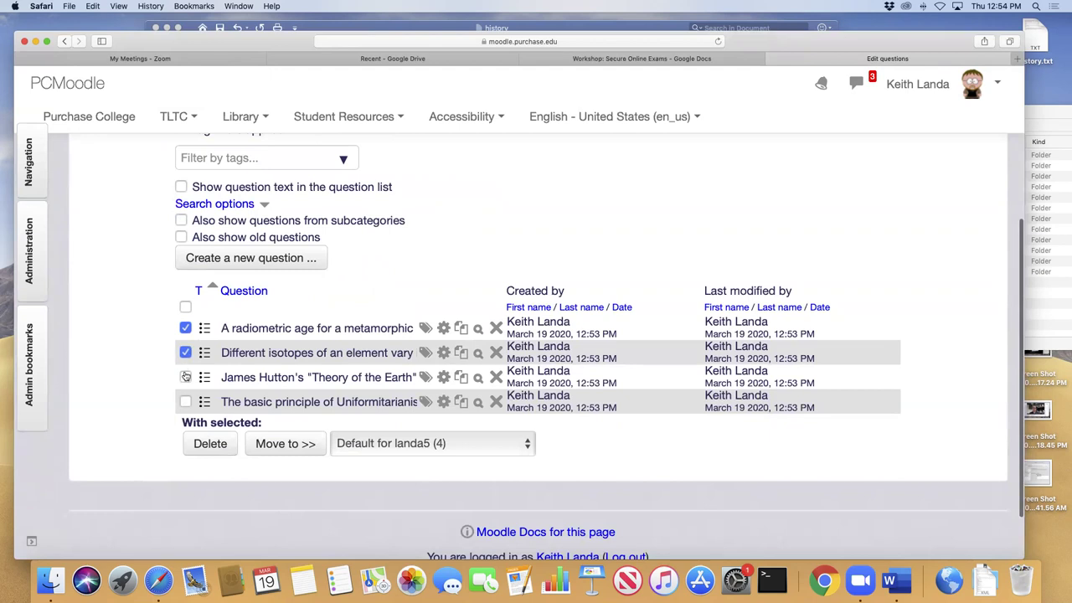
click(186, 377)
click(186, 403)
click(403, 447)
click(404, 466)
click(289, 445)
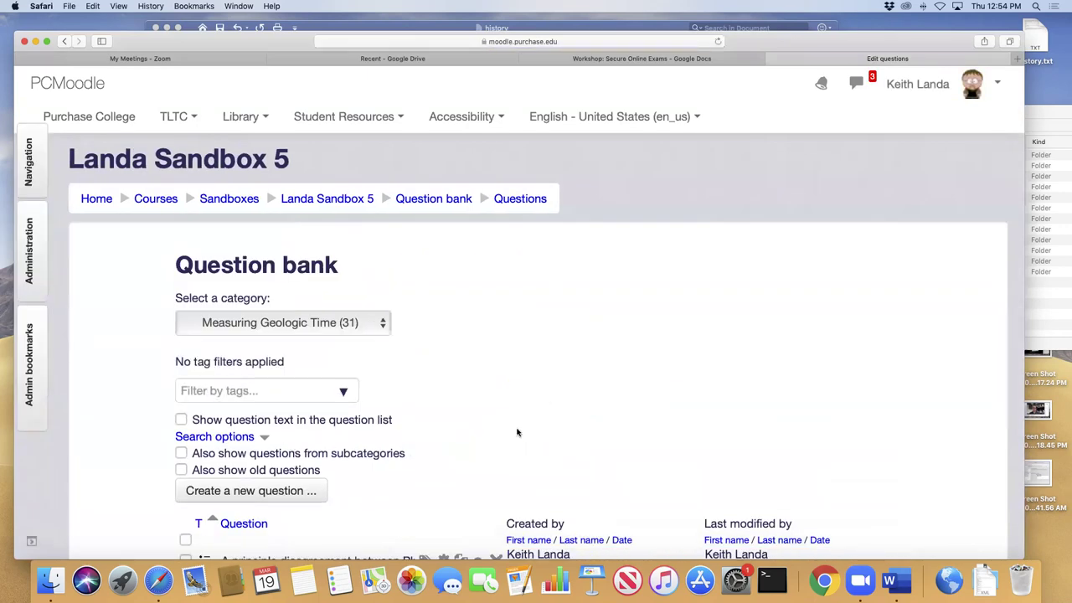
- Review the full list of questions in the Measuring Geologic Time category, including their types and creation dates
scroll(516, 430, down, 3)
scroll(516, 431, down, 7)
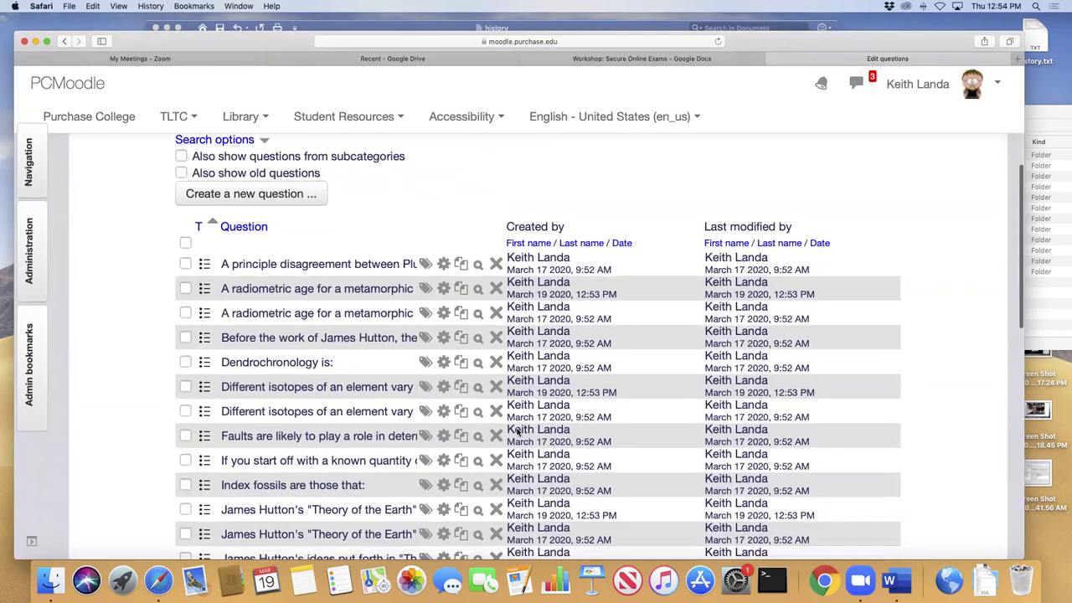
scroll(517, 429, down, 10)
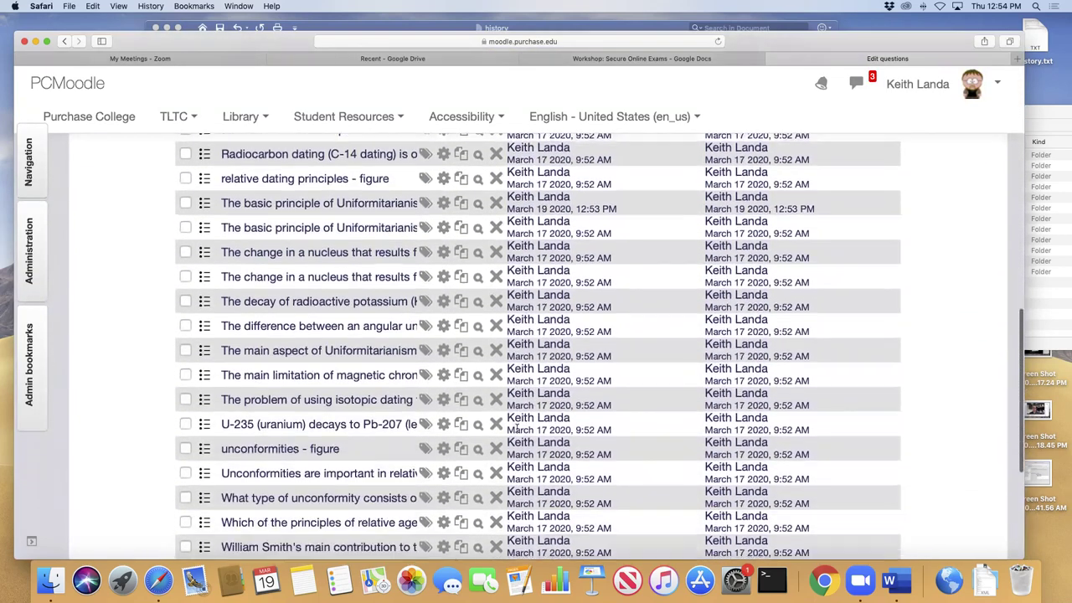
scroll(517, 429, up, 15)
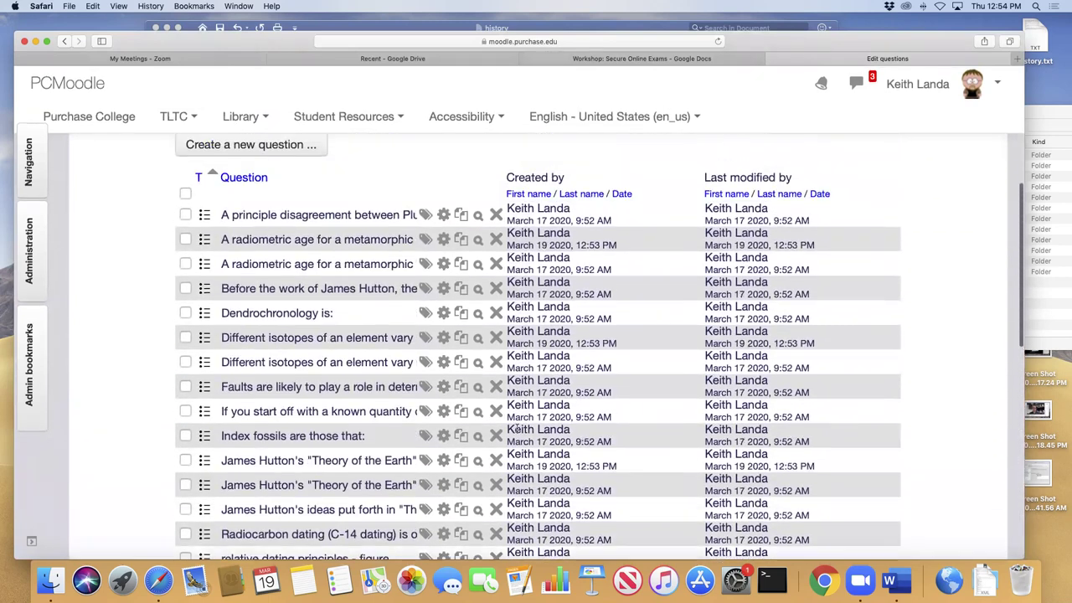
scroll(517, 431, down, 4)
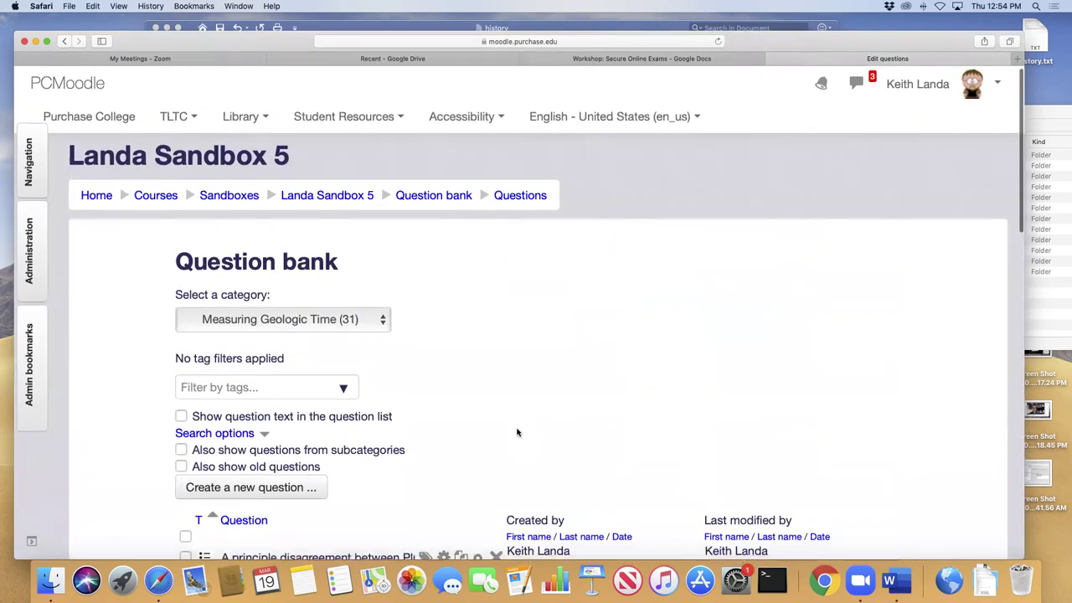
scroll(516, 429, down, 2)
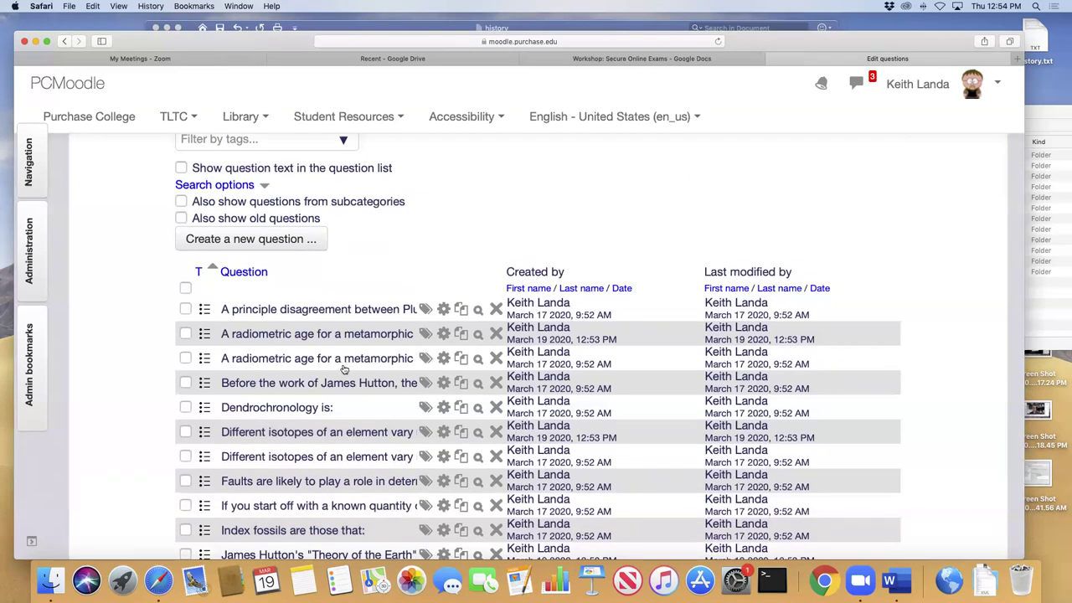
scroll(246, 263, down, 3)
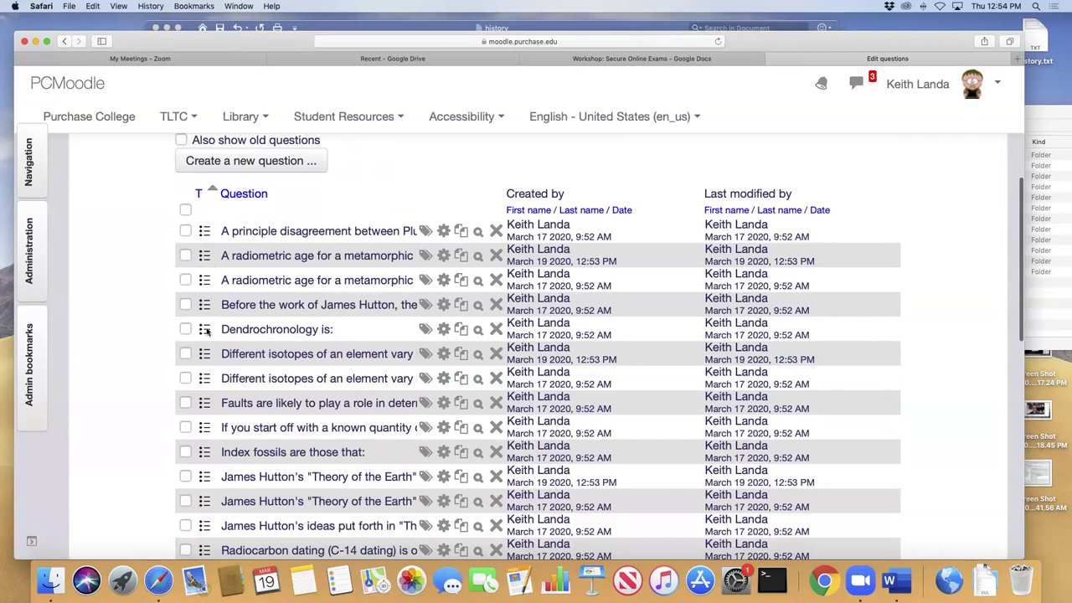
scroll(207, 371, down, 12)
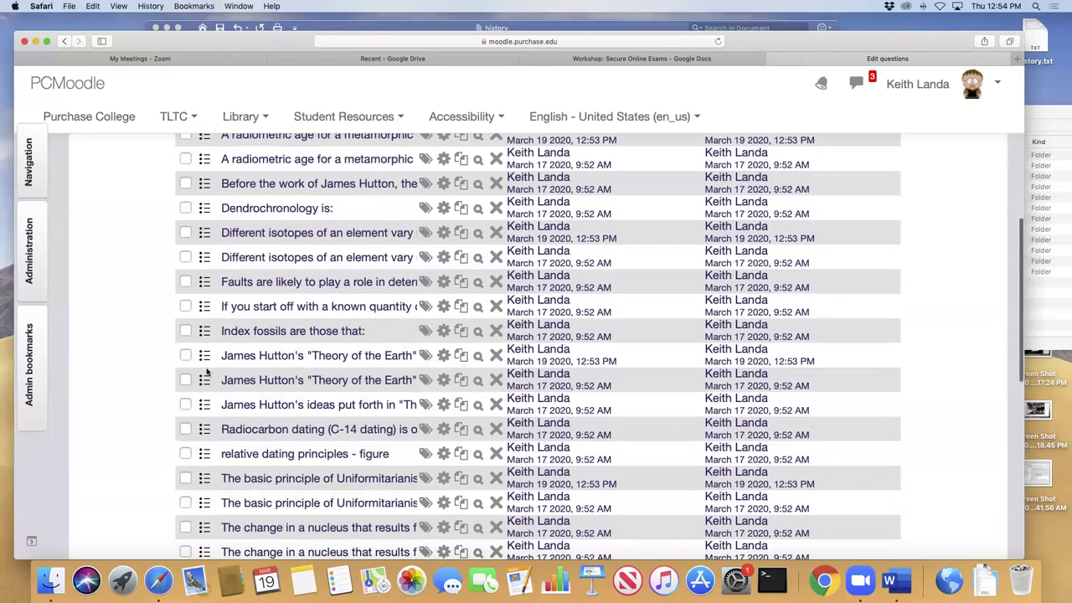
scroll(207, 371, down, 7)
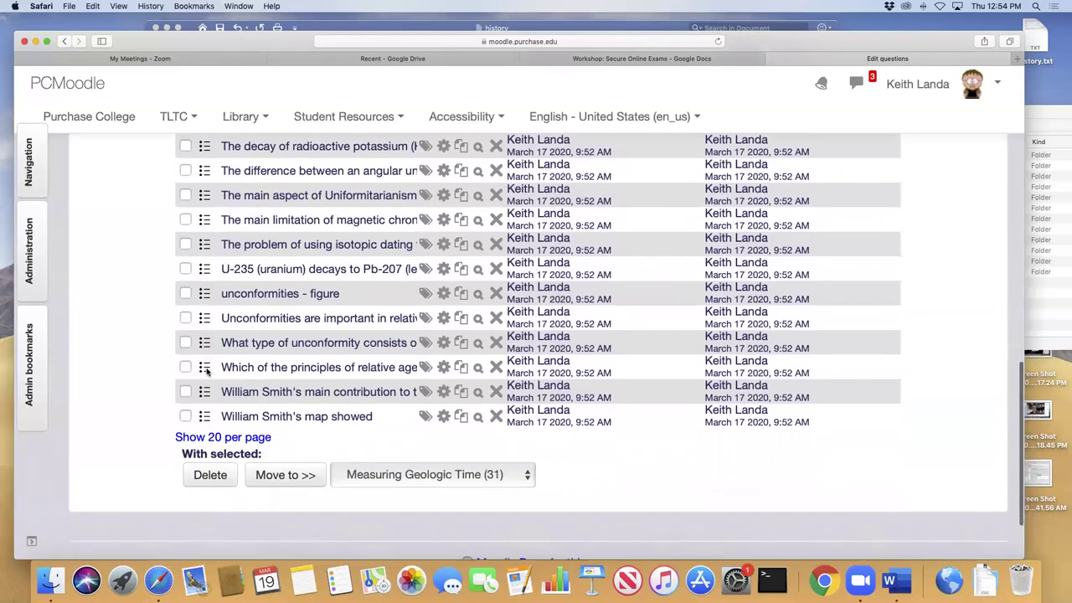
scroll(207, 371, up, 15)
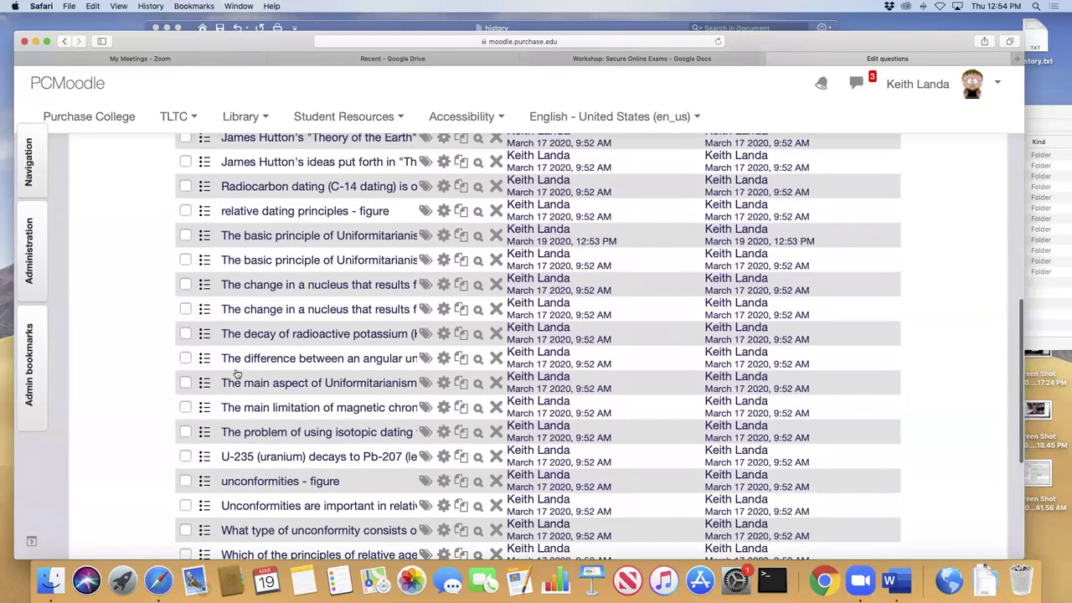
scroll(256, 371, up, 5)
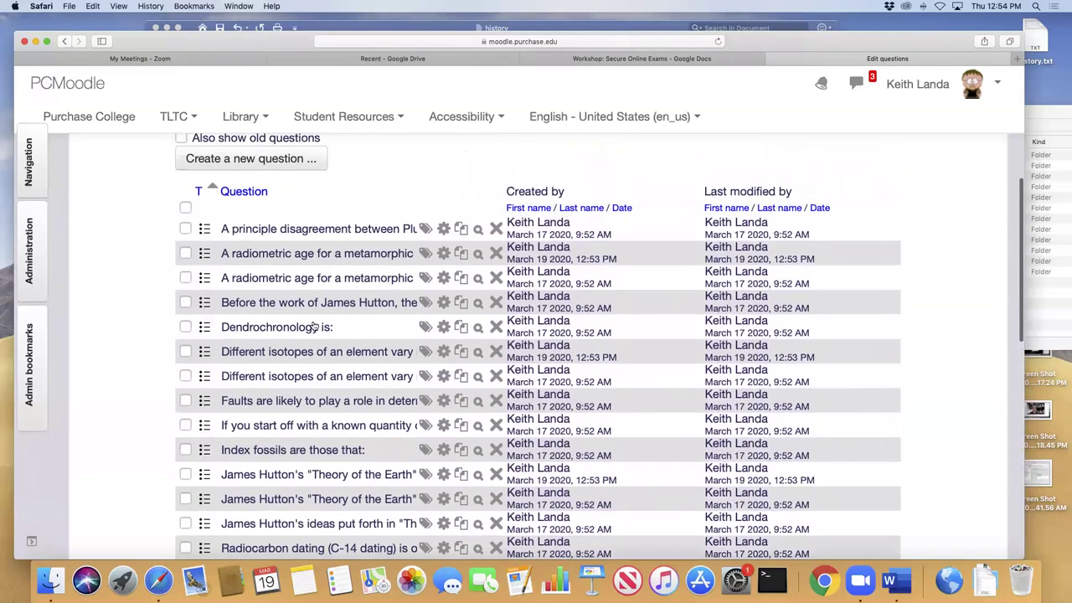
- Preview the question about the disagreement between Plutonists and Neptunists, review its answer choices, and close the preview
click(478, 233)
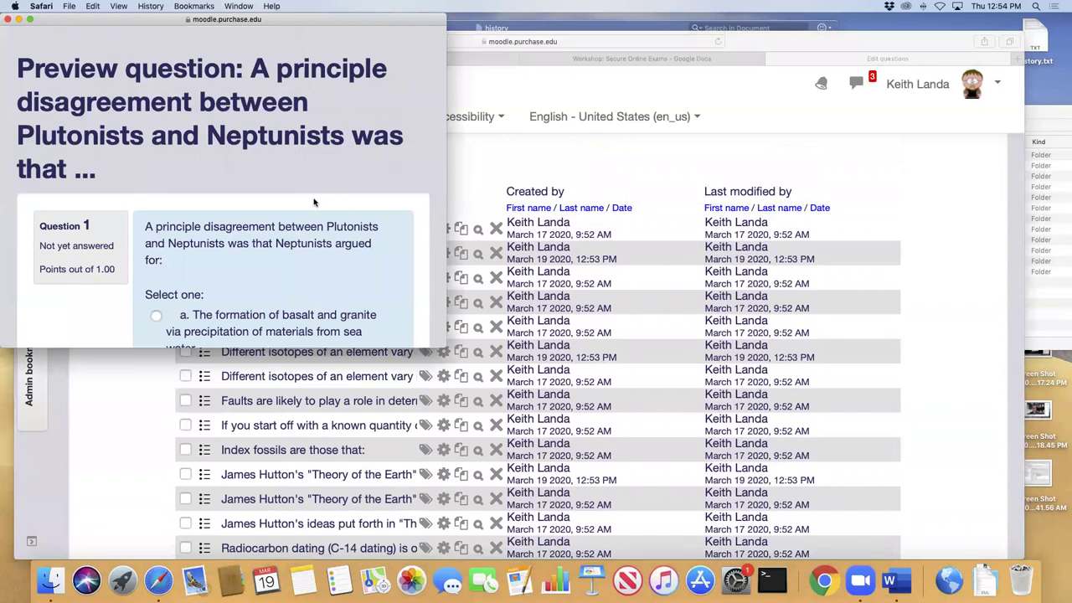
scroll(315, 202, down, 5)
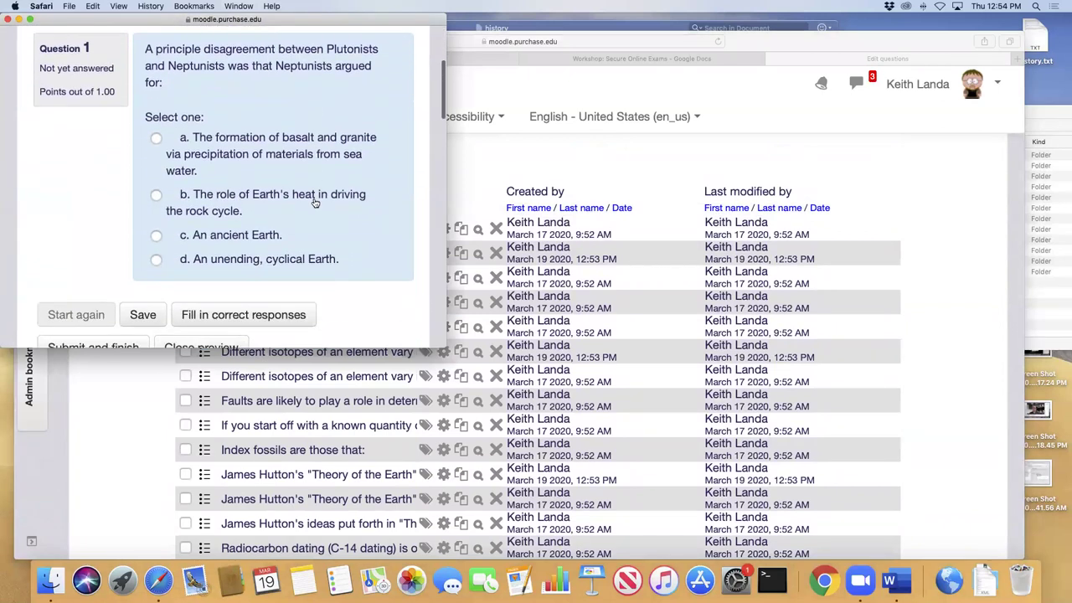
scroll(314, 202, down, 1)
scroll(314, 202, up, 3)
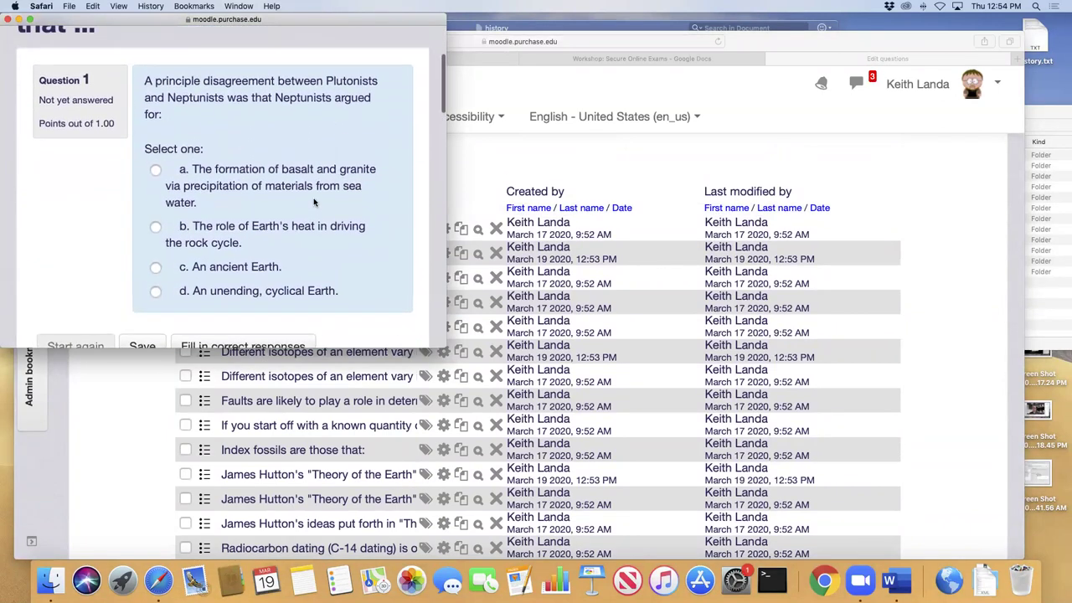
scroll(314, 202, up, 1)
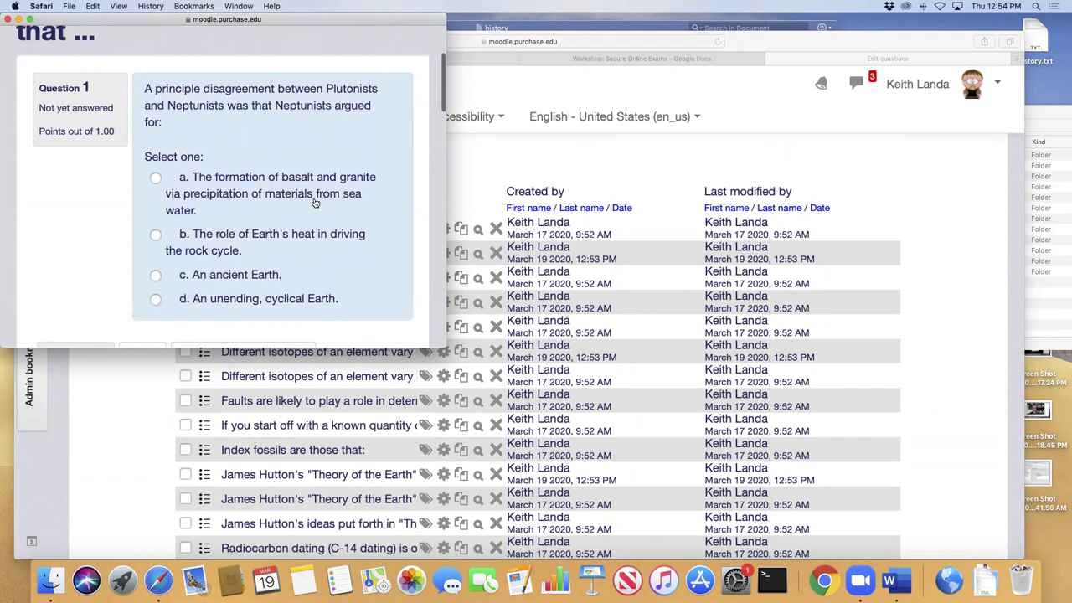
scroll(315, 202, down, 2)
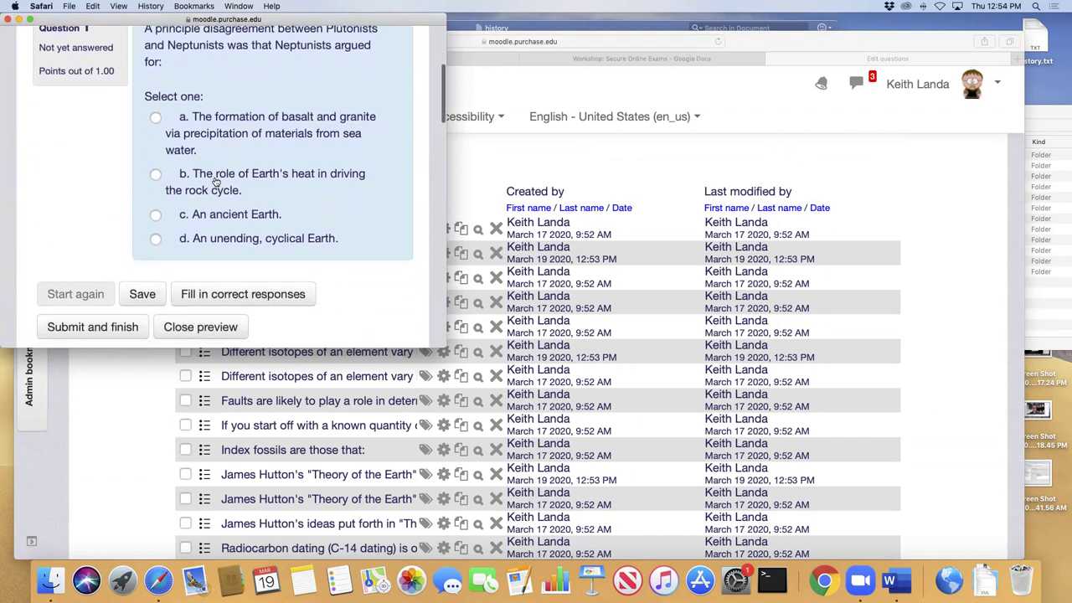
scroll(140, 173, up, 5)
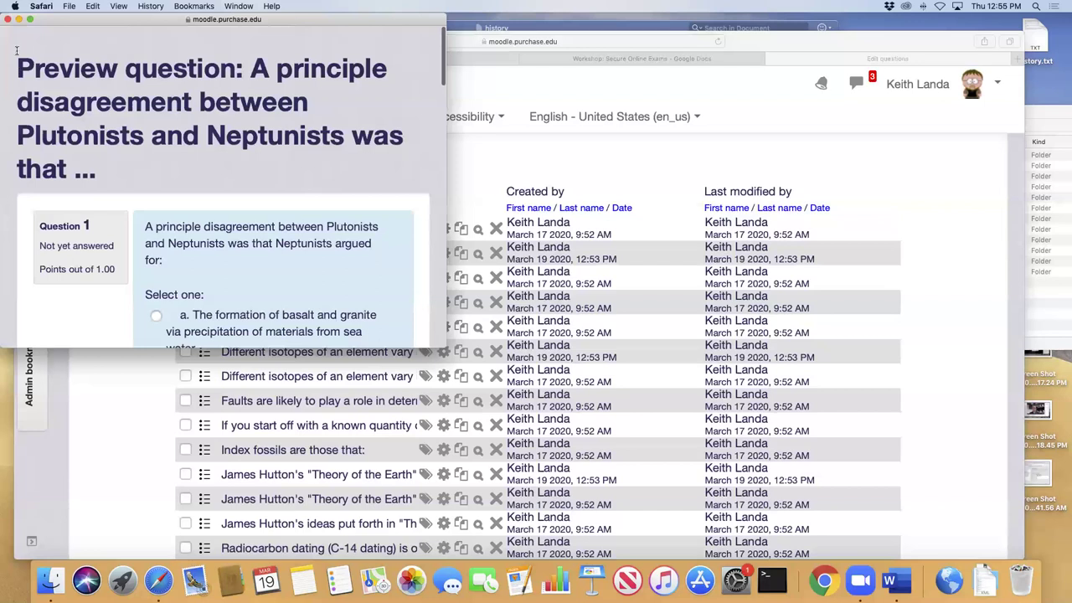
click(7, 20)
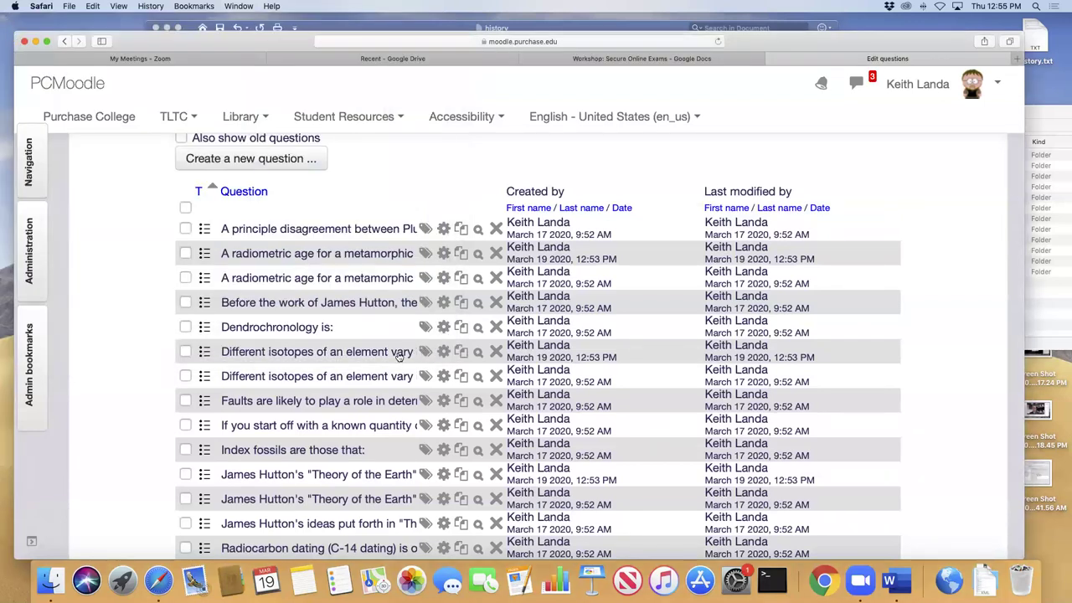
- Preview the newly imported question "Different isotopes of an element vary in their number of:" and close the preview
click(476, 353)
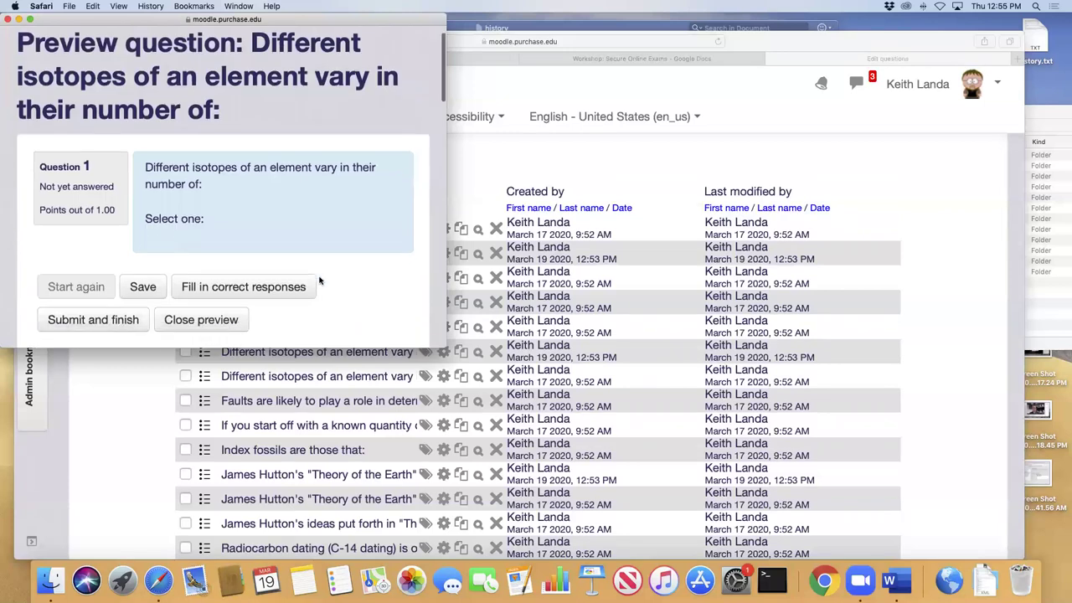
scroll(318, 280, down, 5)
scroll(319, 281, up, 5)
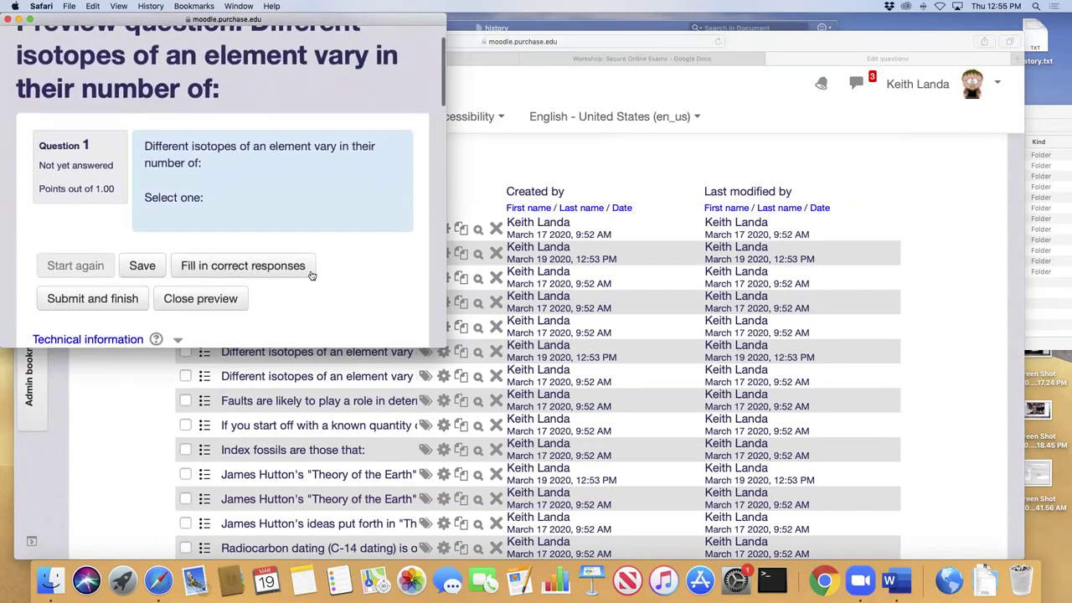
click(8, 20)
- Look through the remaining questions in the Measuring Geologic Time category list
scroll(423, 336, down, 3)
scroll(422, 337, down, 7)
scroll(403, 340, down, 6)
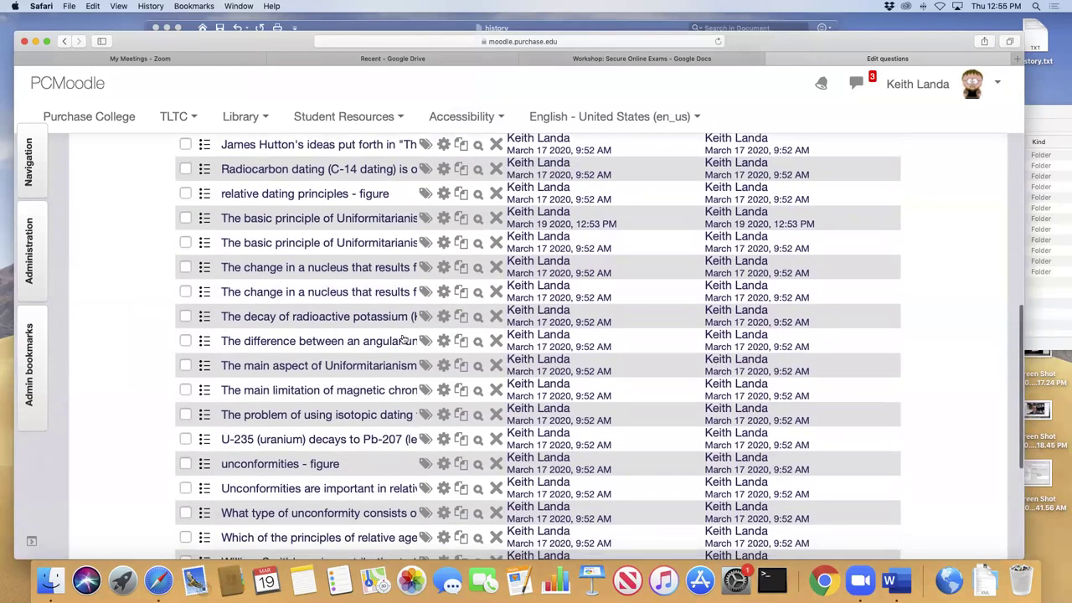
scroll(403, 339, down, 5)
scroll(403, 339, up, 20)
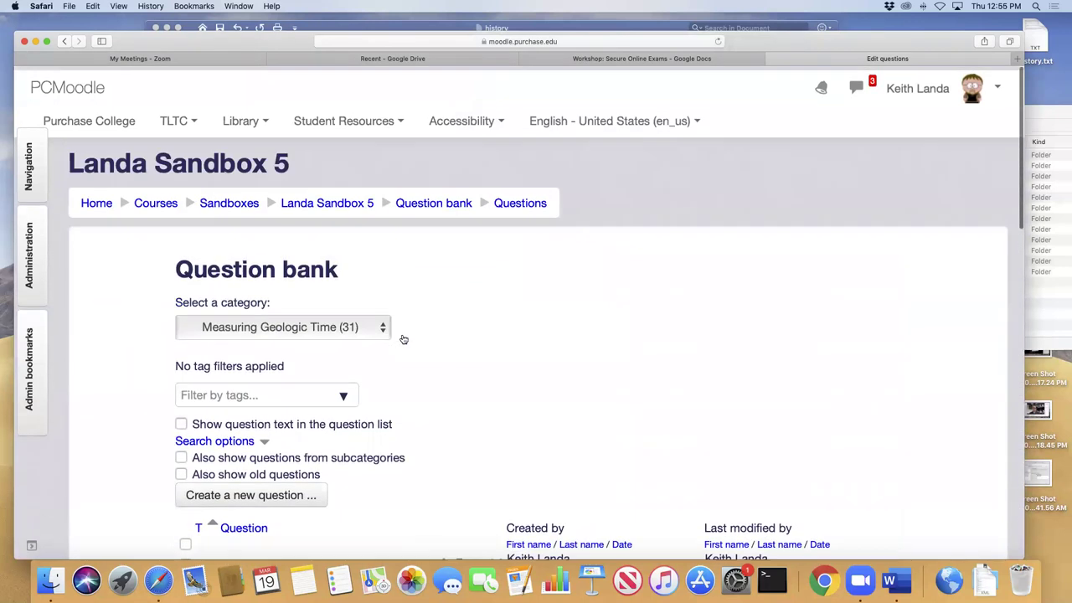
- Return to the Landa Sandbox 5 course page and open the question bank's import page with its file format choices
click(330, 203)
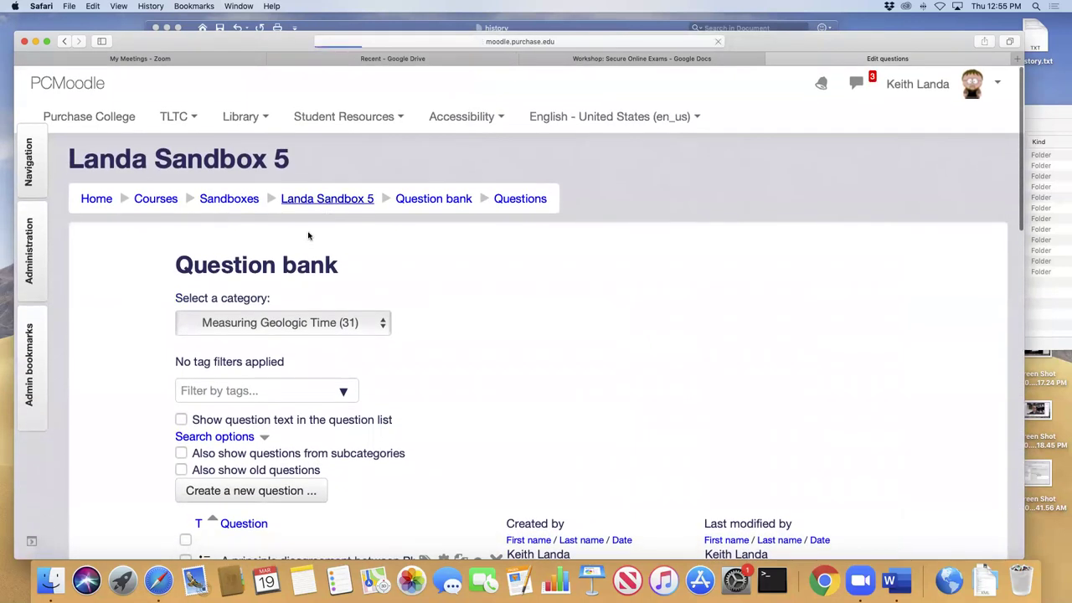
mouse_move(32, 272)
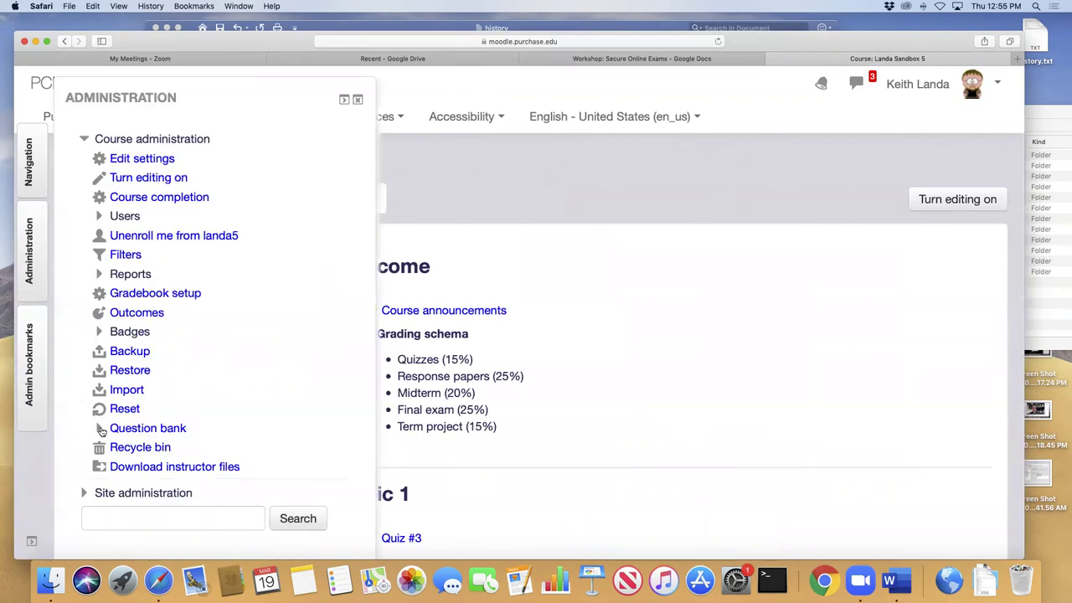
click(99, 429)
click(147, 486)
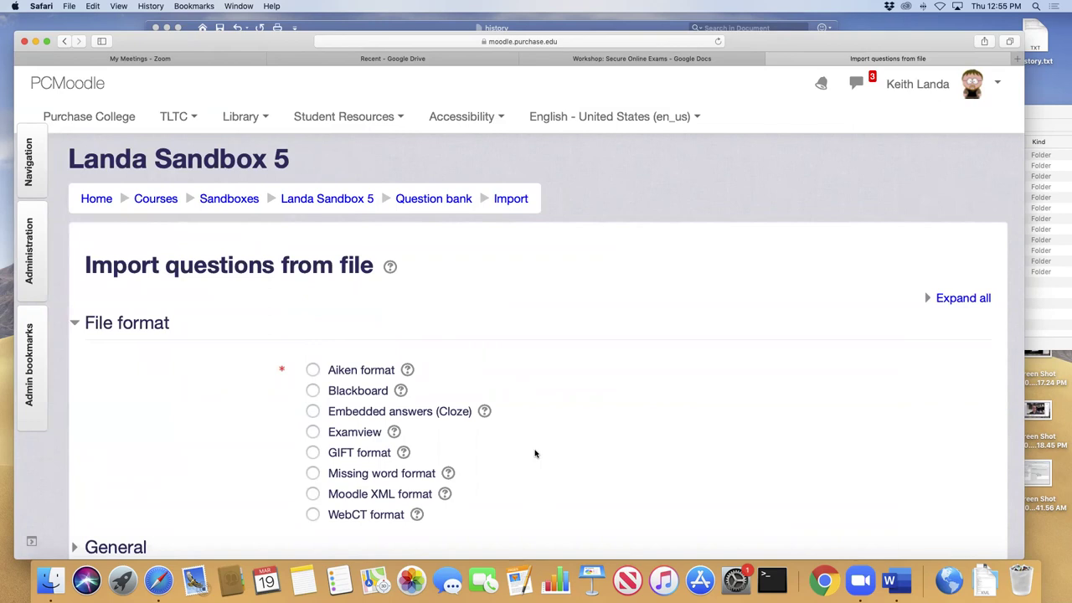
scroll(535, 456, down, 2)
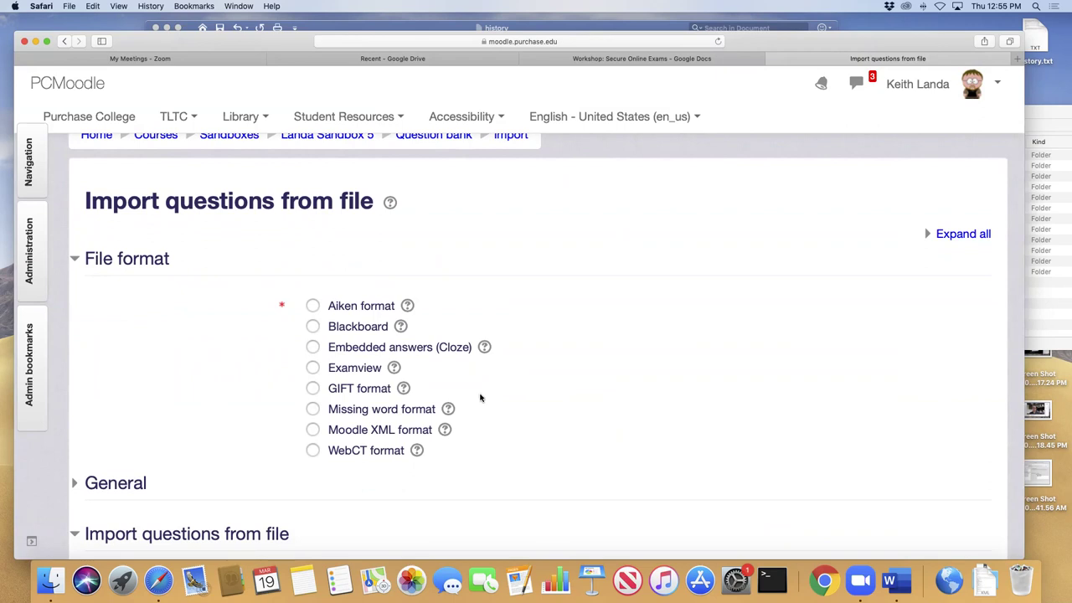
- Open the detailed documentation for the GIFT format in an enlarged window and find its quick examples
click(403, 389)
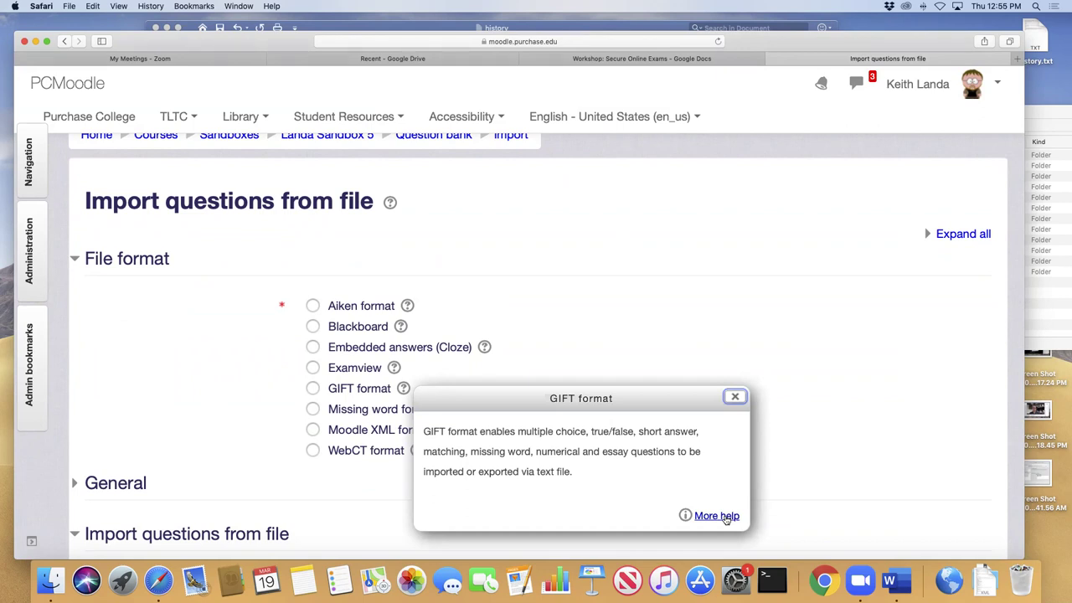
click(717, 516)
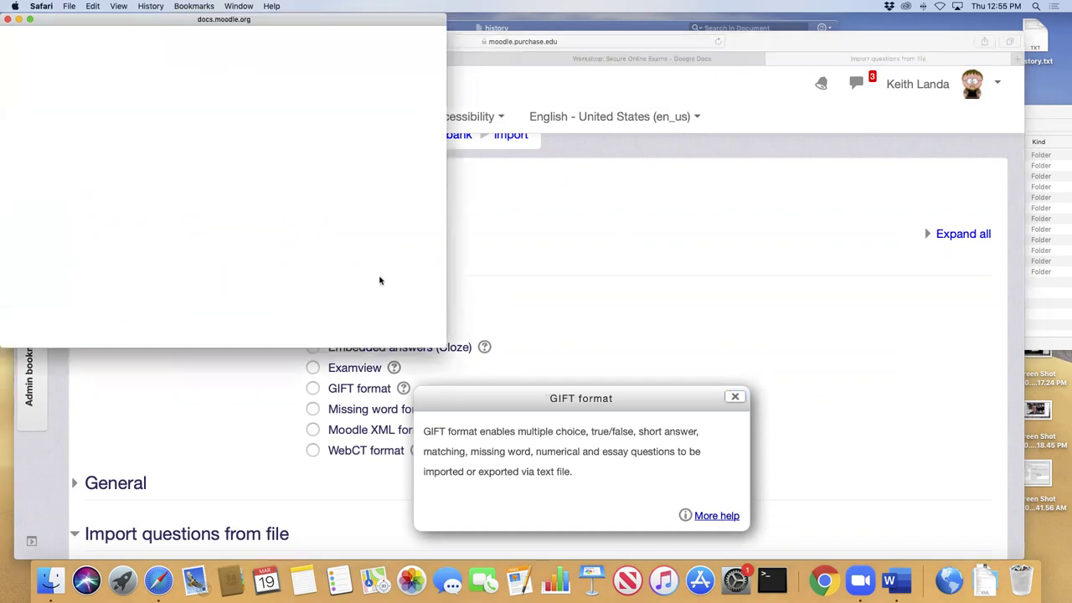
drag(444, 347, 809, 471)
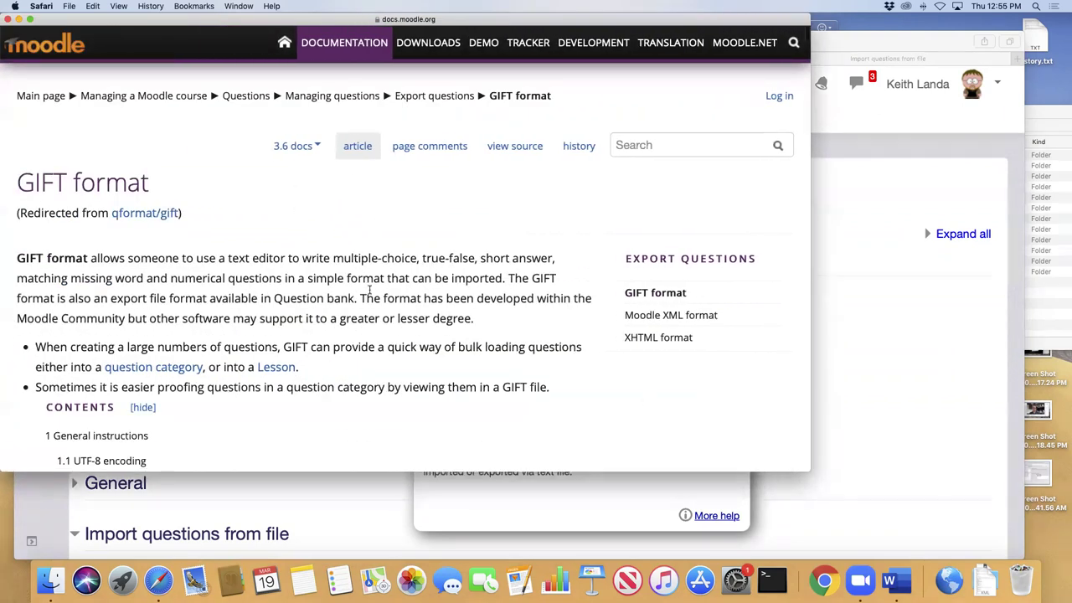
scroll(369, 290, down, 12)
scroll(370, 292, down, 12)
scroll(369, 292, down, 12)
scroll(369, 290, down, 5)
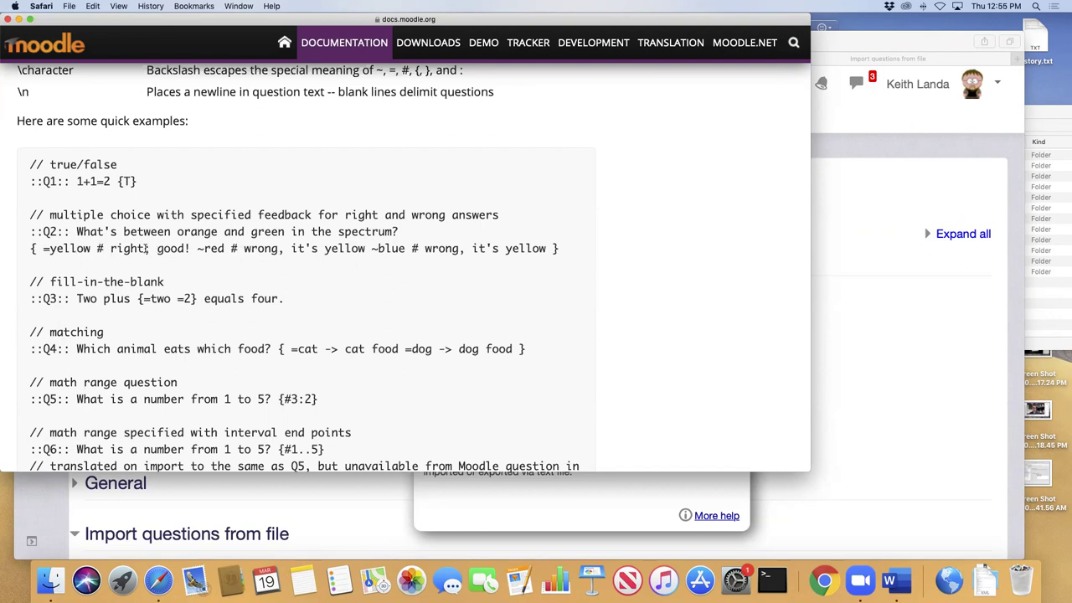
- Examine the GIFT syntax examples from true/false to essay questions, and close the documentation and the format help
scroll(266, 263, up, 2)
scroll(268, 264, down, 2)
scroll(267, 264, down, 2)
scroll(267, 265, down, 5)
scroll(267, 264, down, 3)
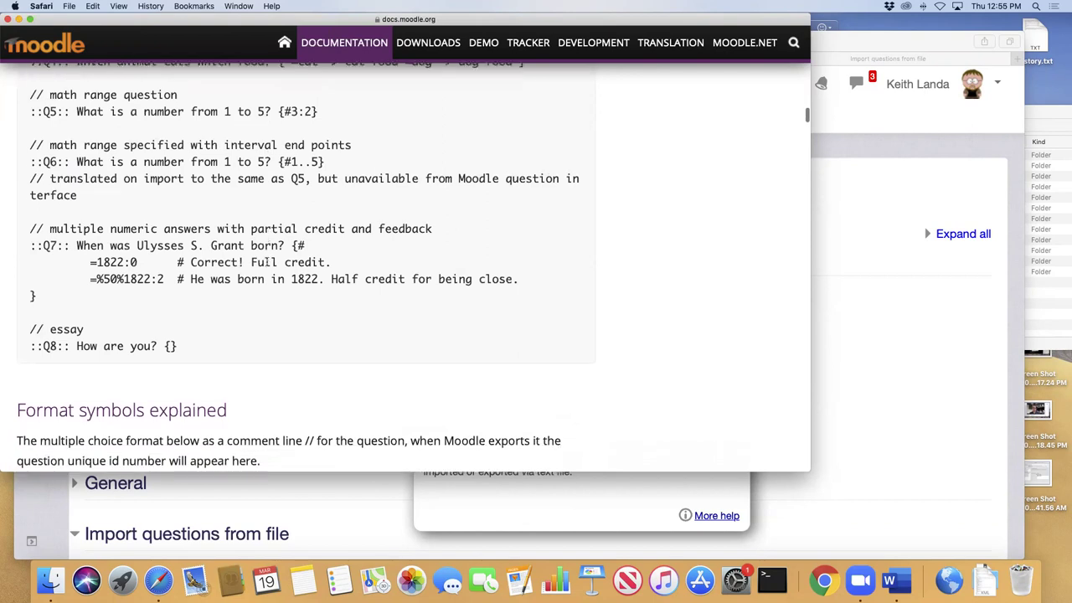
scroll(266, 263, up, 7)
scroll(267, 265, up, 8)
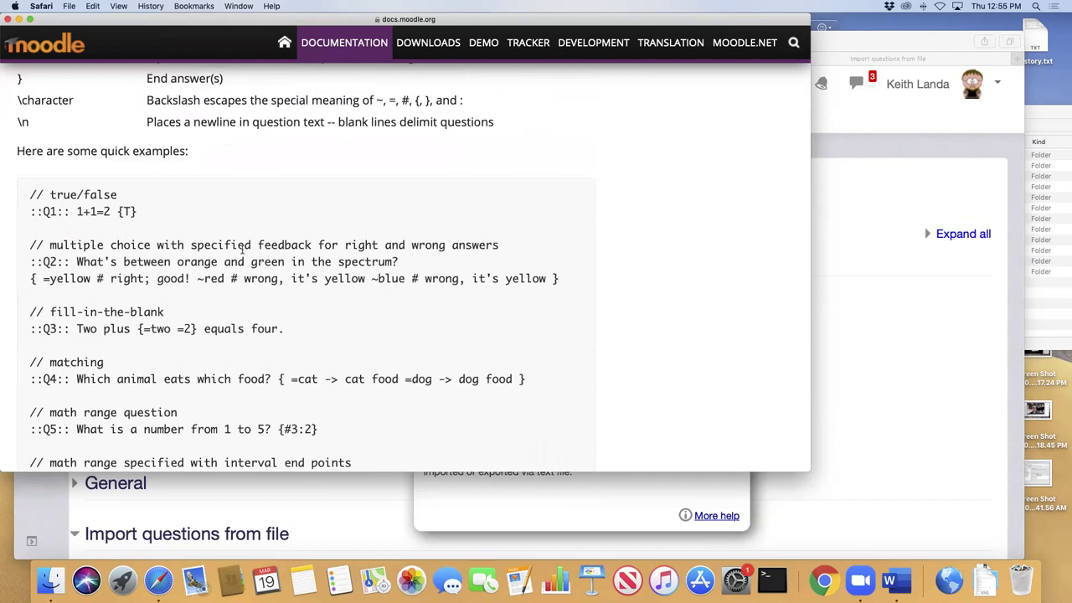
scroll(207, 240, down, 8)
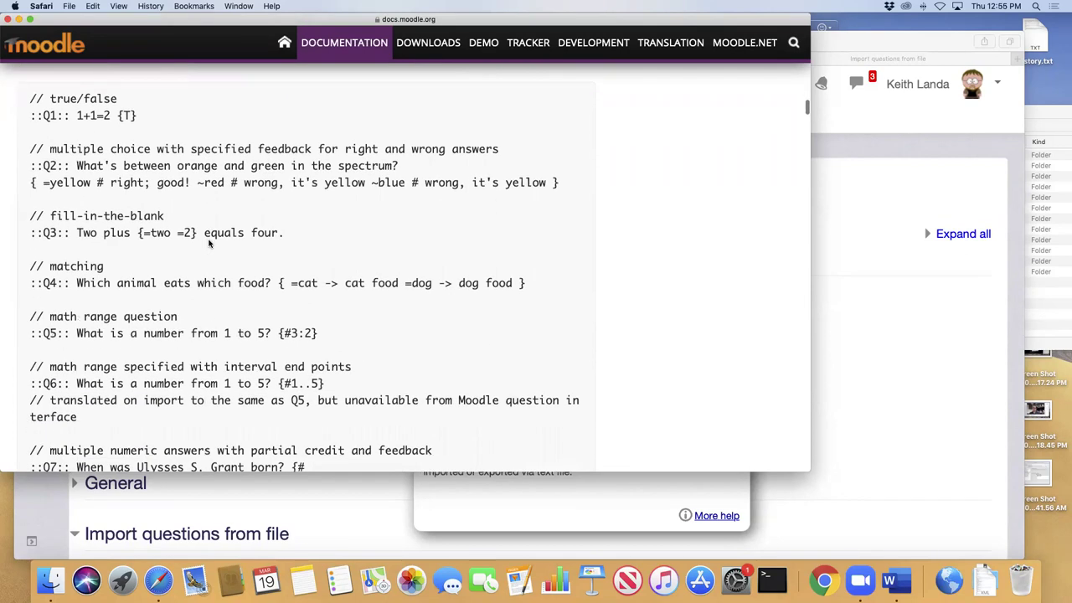
click(8, 19)
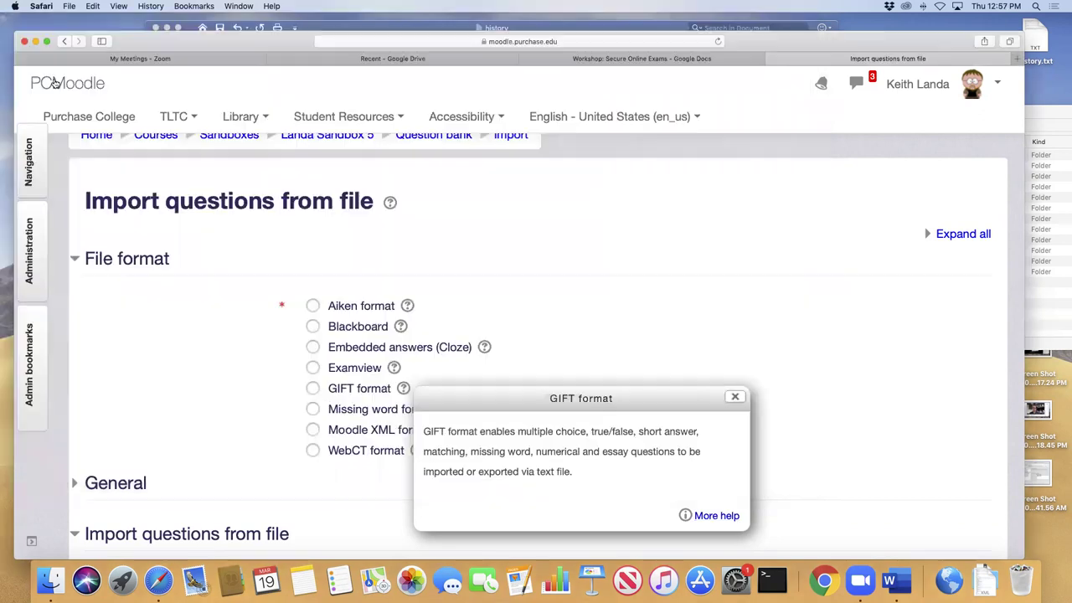
click(735, 399)
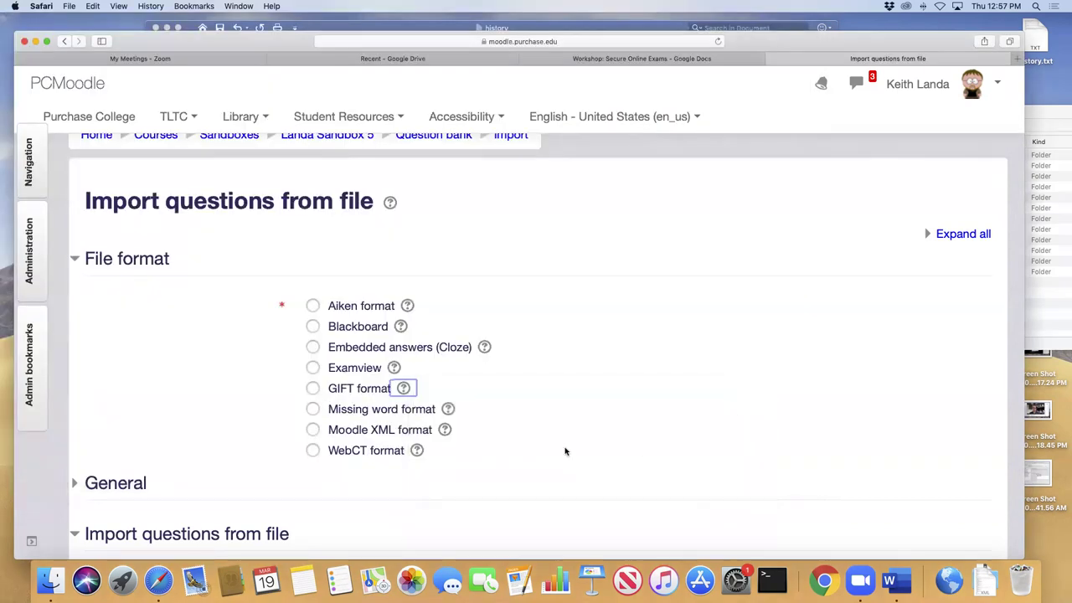
scroll(564, 450, down, 4)
scroll(564, 452, up, 5)
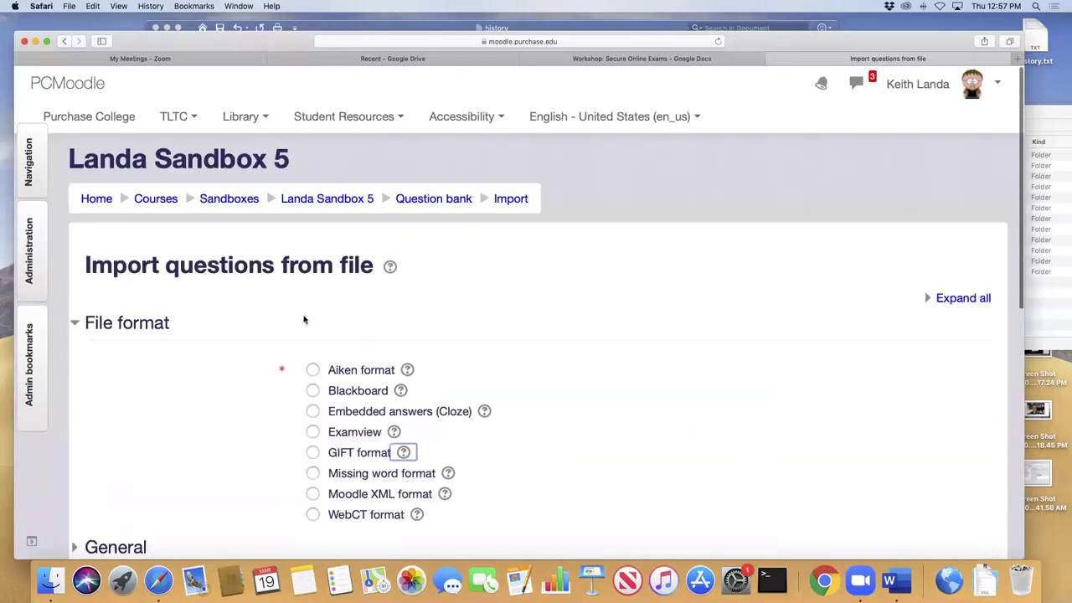
click(29, 251)
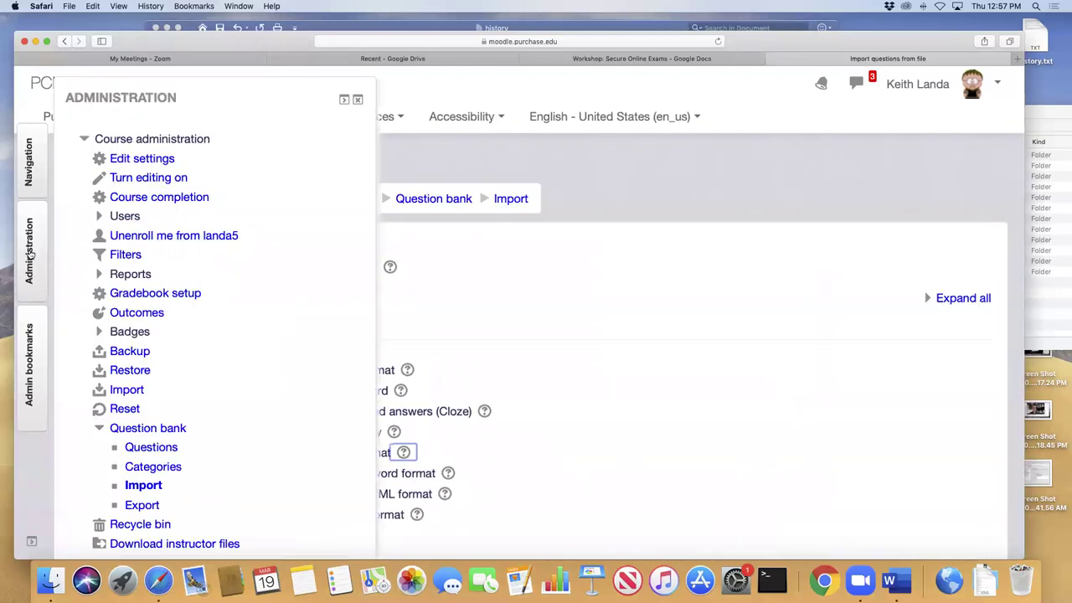
click(35, 263)
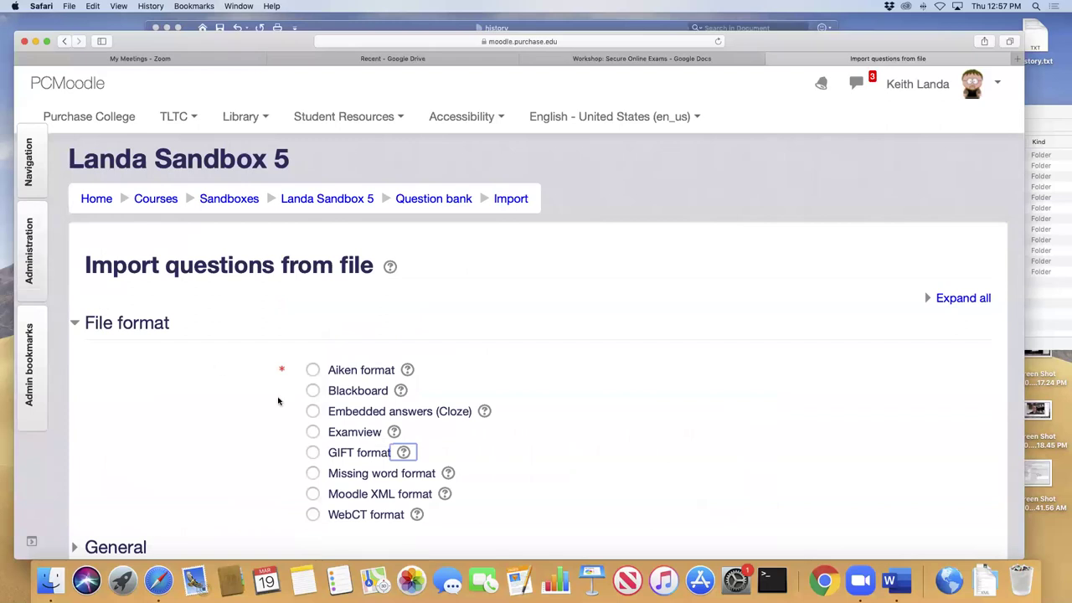
- Open the full documentation for the Embedded answers (Cloze) format and enlarge its window
click(484, 411)
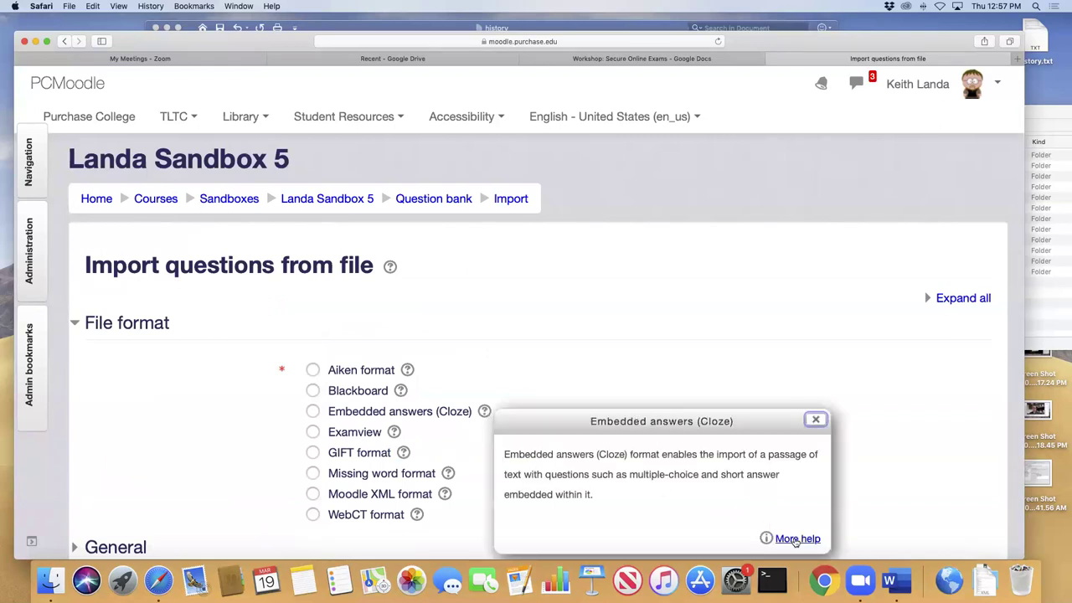
click(796, 539)
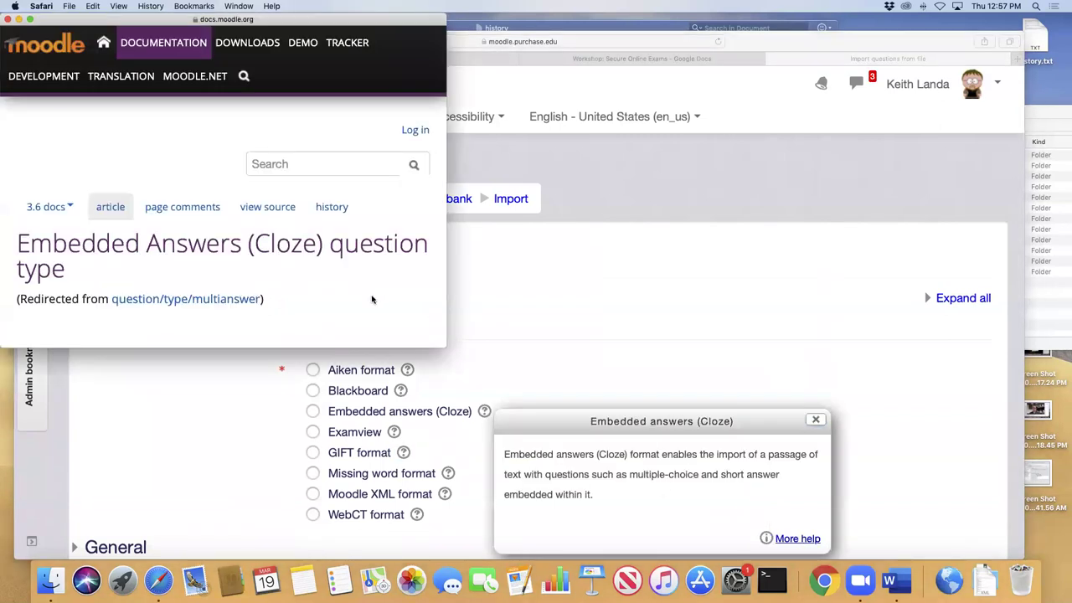
scroll(372, 299, down, 10)
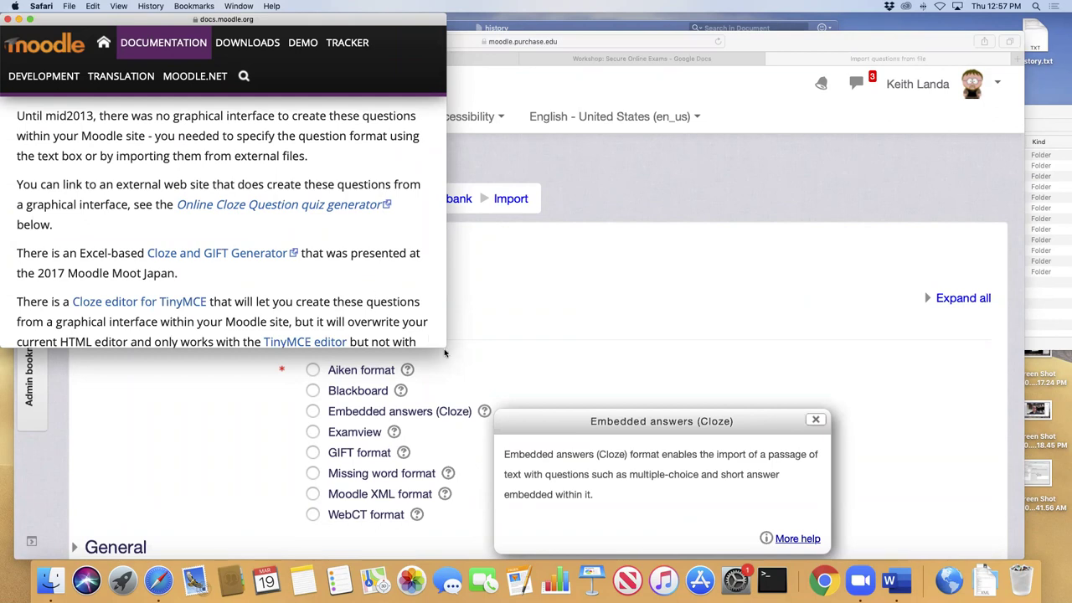
drag(443, 346, 544, 397)
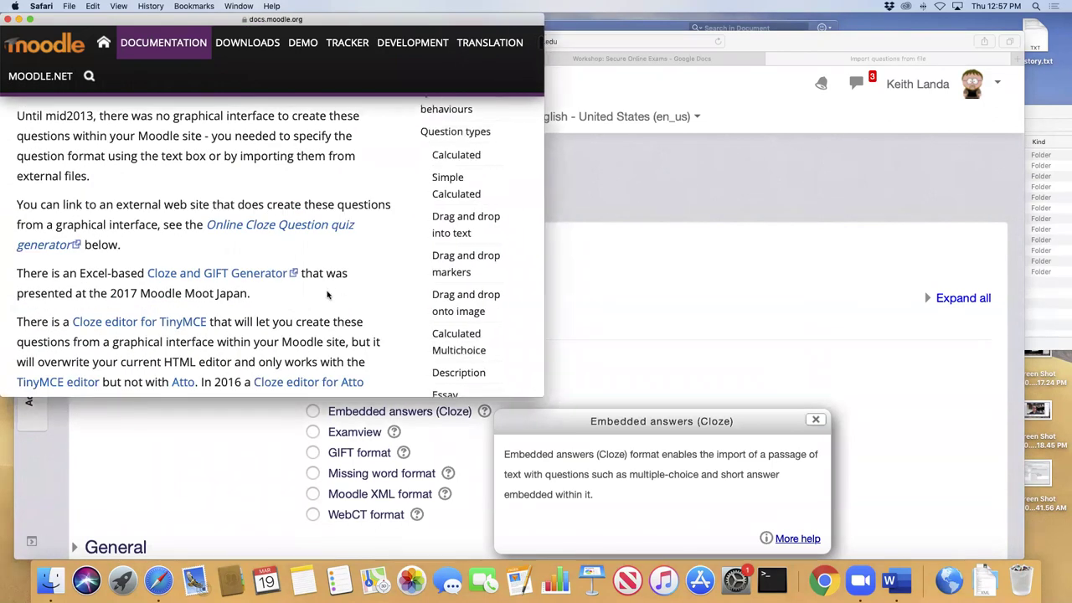
- Skim the Cloze documentation through its question set-up instructions, and close the documentation and the format help
scroll(328, 294, down, 2)
scroll(328, 293, down, 15)
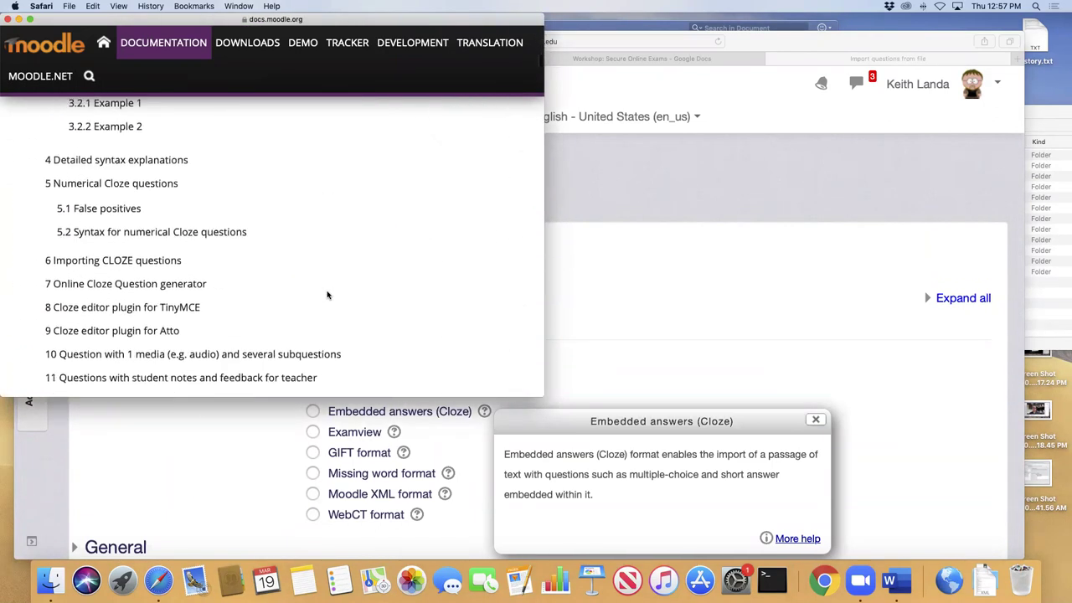
scroll(328, 295, down, 3)
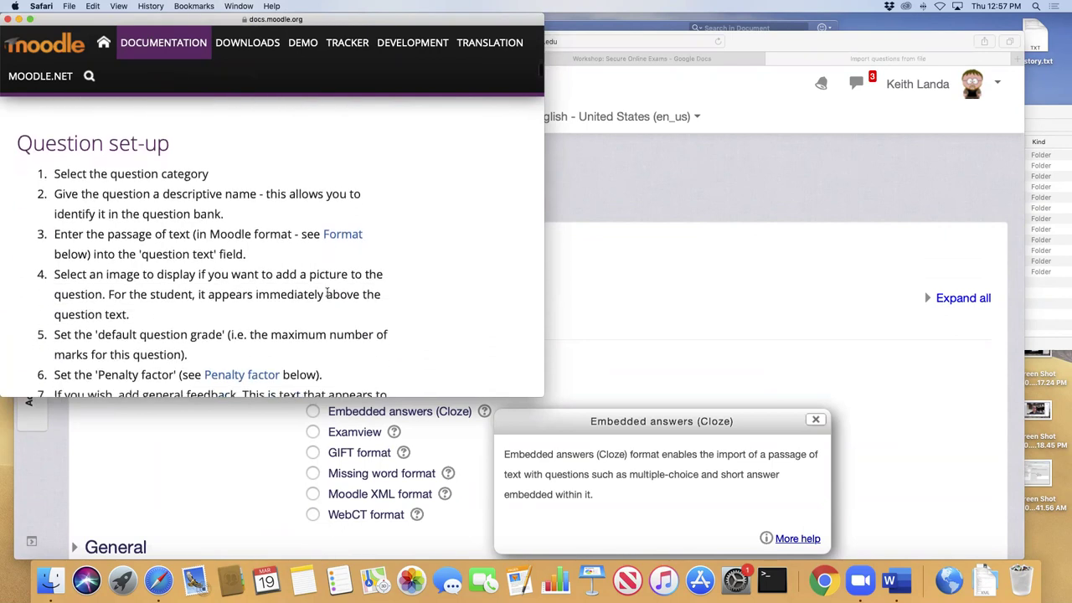
scroll(327, 293, down, 2)
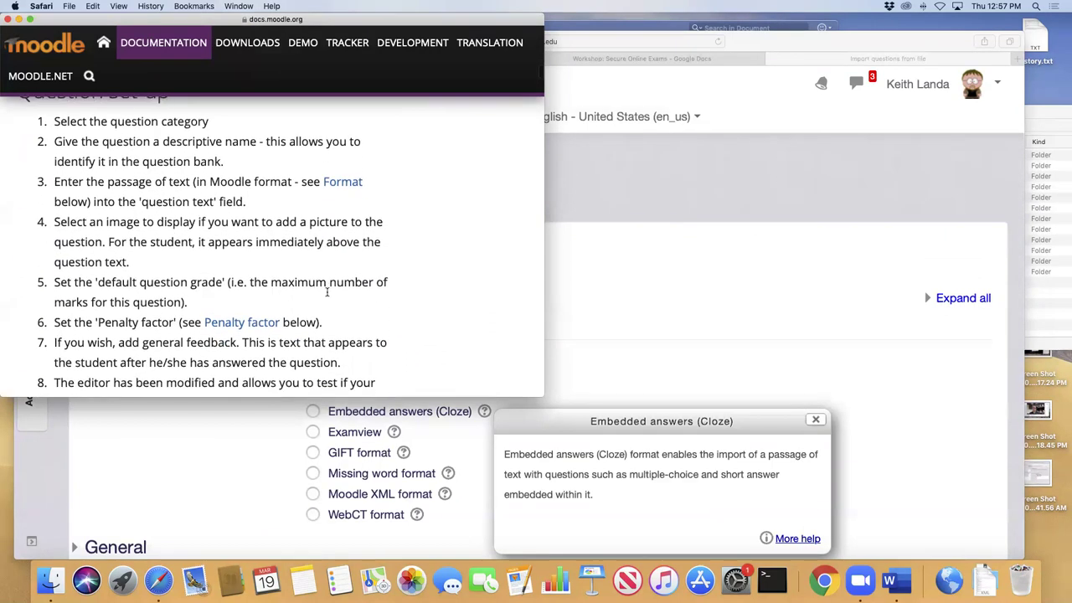
click(7, 18)
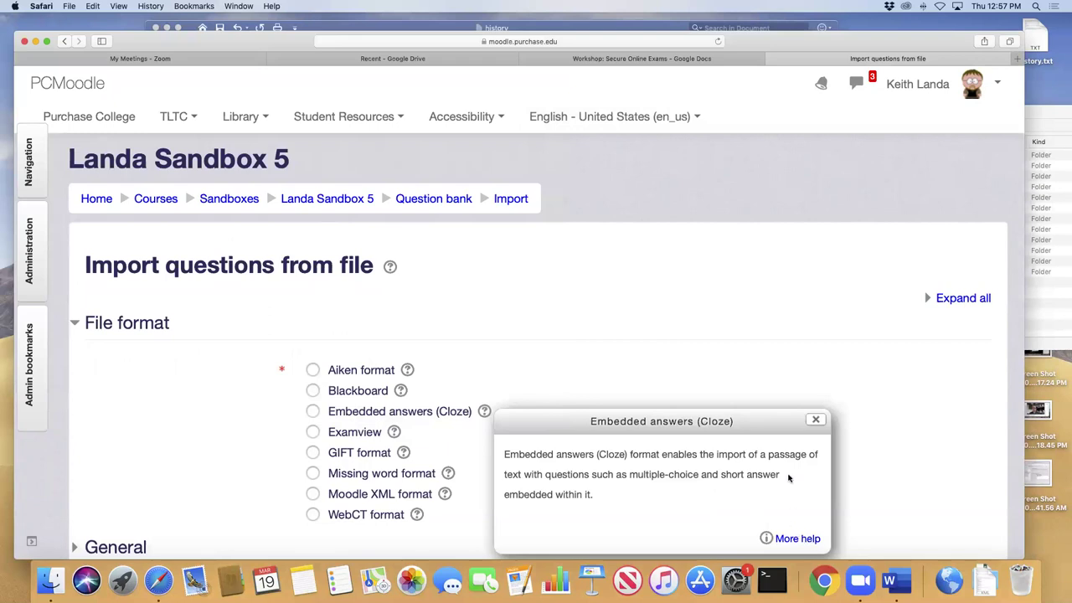
click(817, 420)
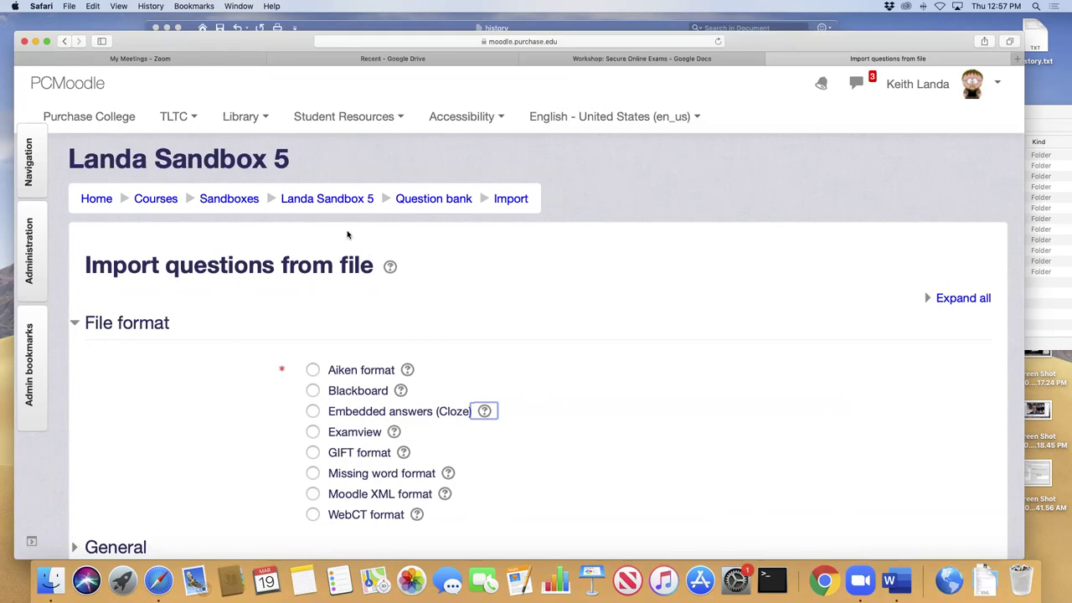
- Go back to the course's question bank and check which question categories are available
click(325, 200)
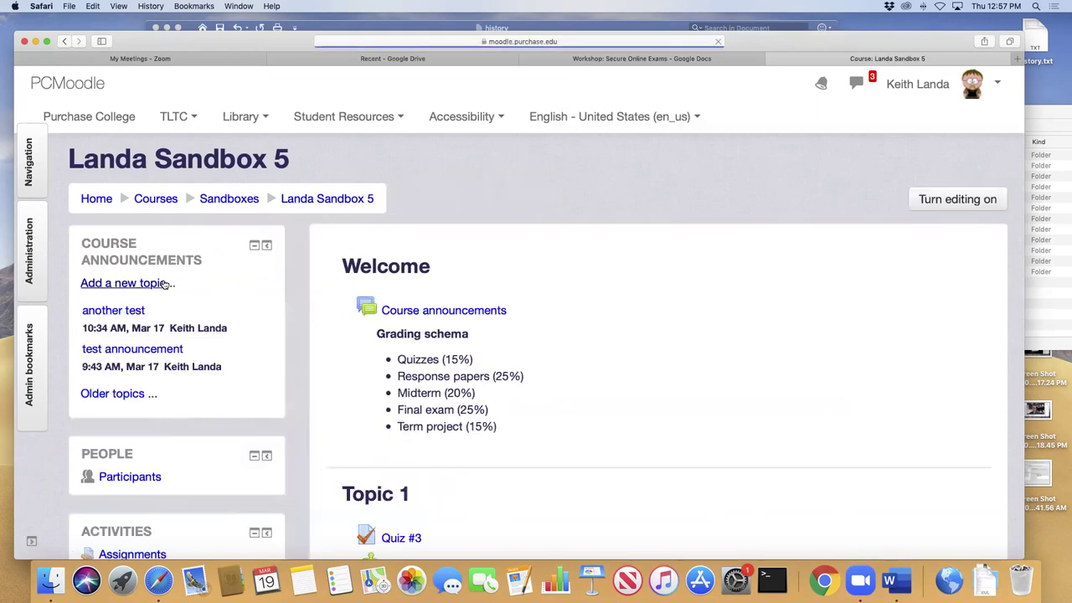
click(35, 259)
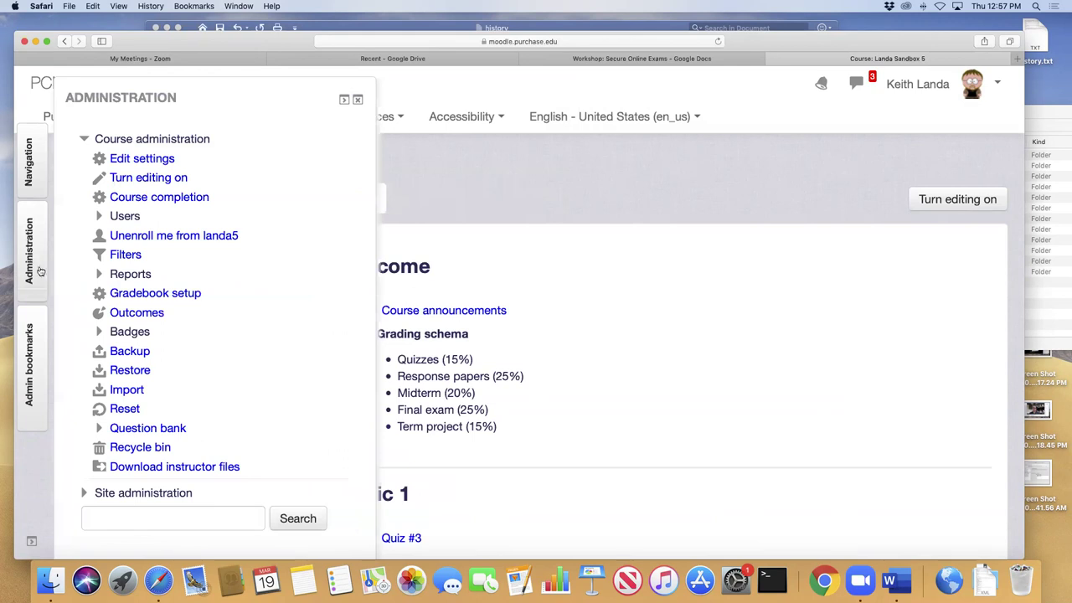
click(104, 431)
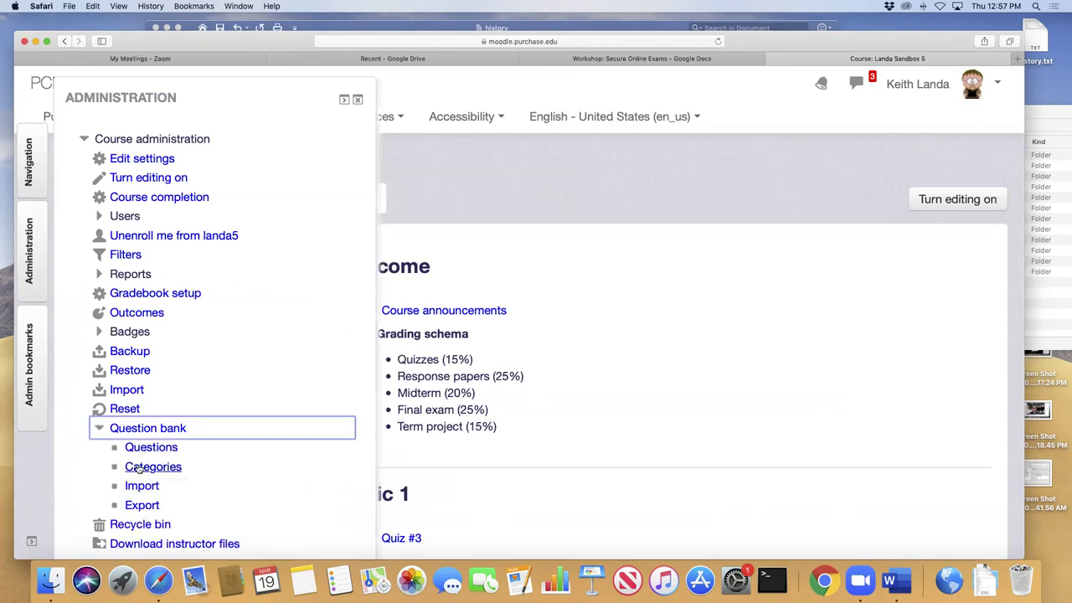
click(144, 448)
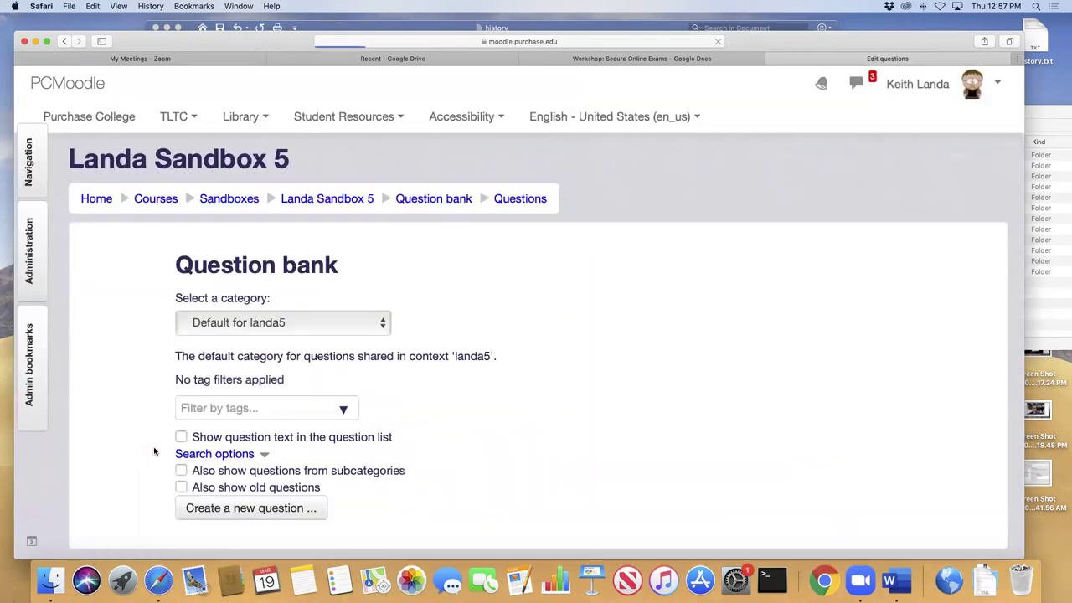
click(340, 332)
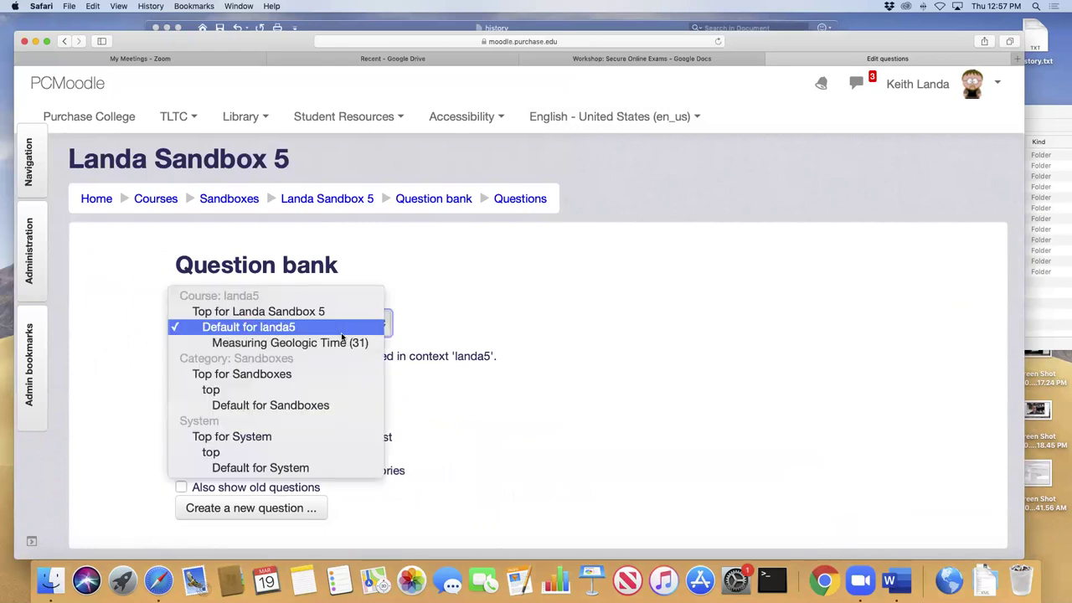
click(493, 343)
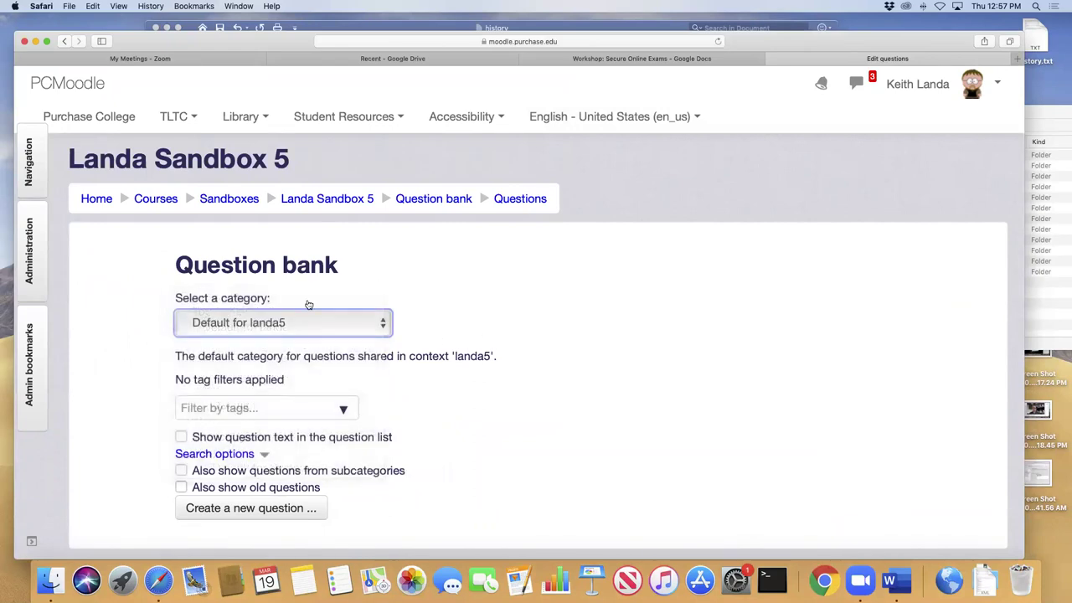
- Add a question category named "final exam" under the Default for landa5 parent category
click(35, 271)
click(146, 469)
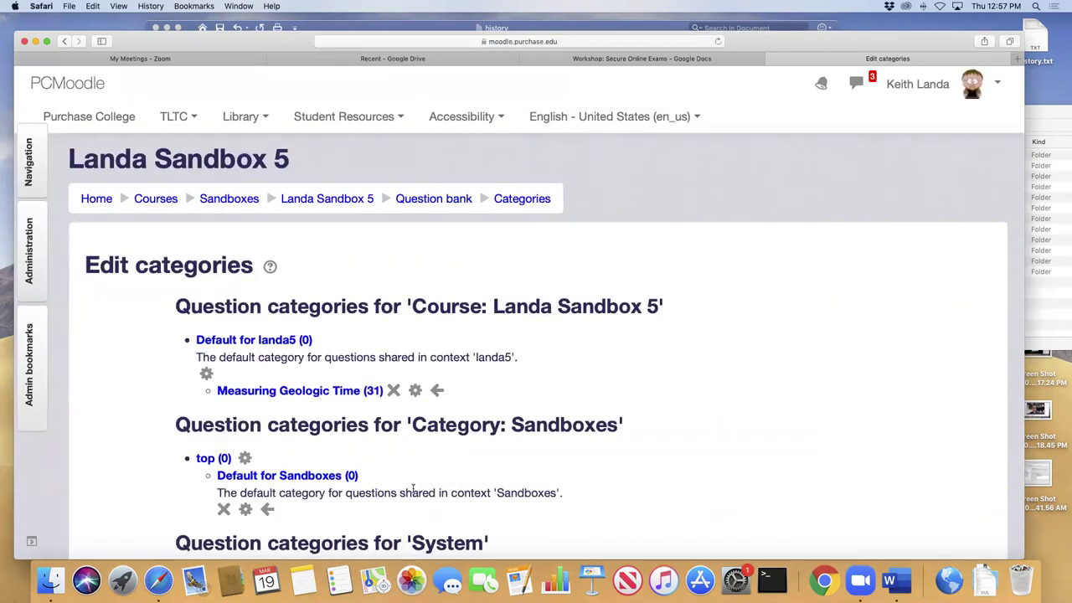
scroll(412, 491, down, 5)
click(416, 388)
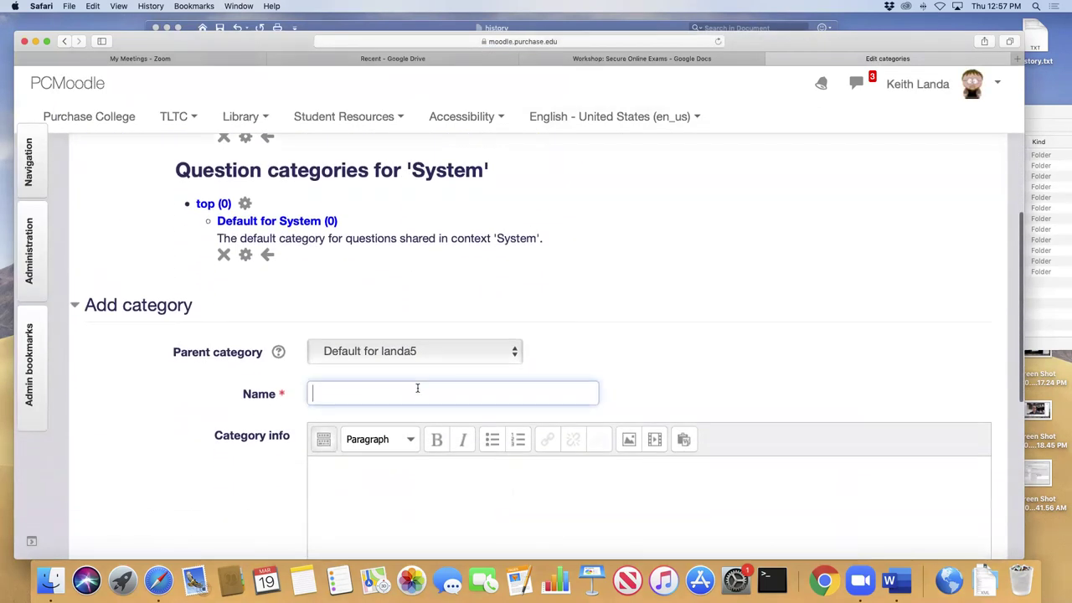
text(new cate)
key(BackSpace)
key(BackSpace)
key(BackSpace)
key(BackSpace)
key(BackSpace)
key(BackSpace)
key(BackSpace)
key(BackSpace)
text(fin)
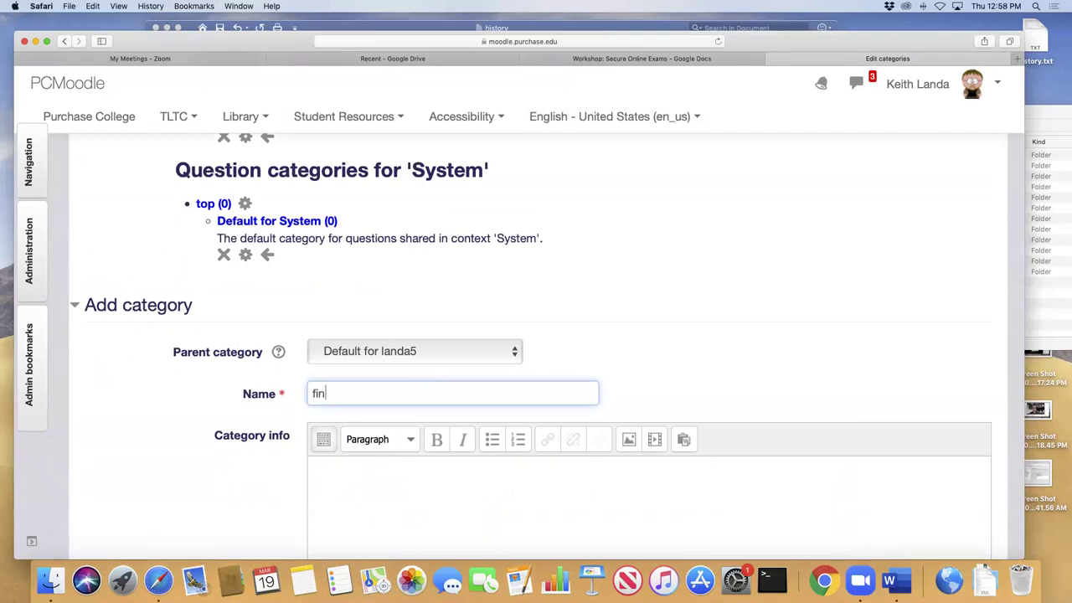
text(al exam)
scroll(407, 461, down, 6)
click(363, 446)
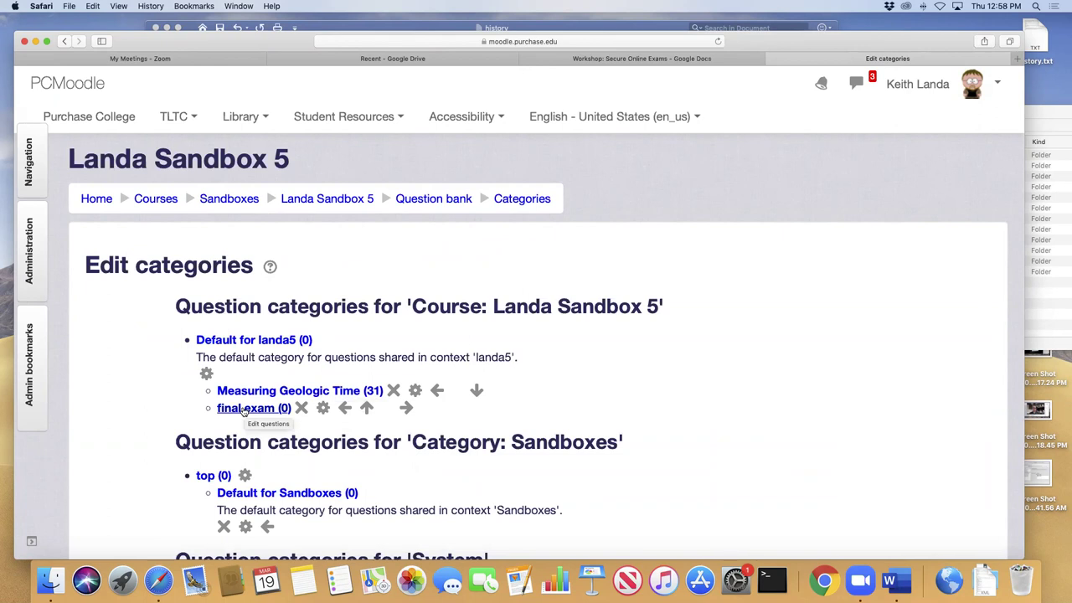
- Return to the course's question bank and select the final exam category
click(29, 265)
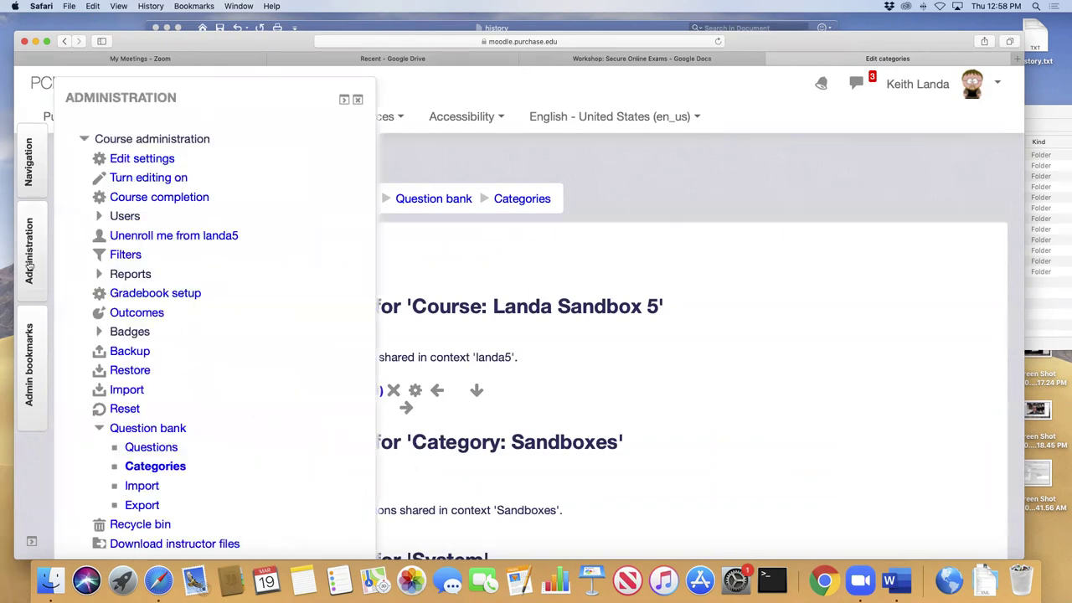
click(153, 447)
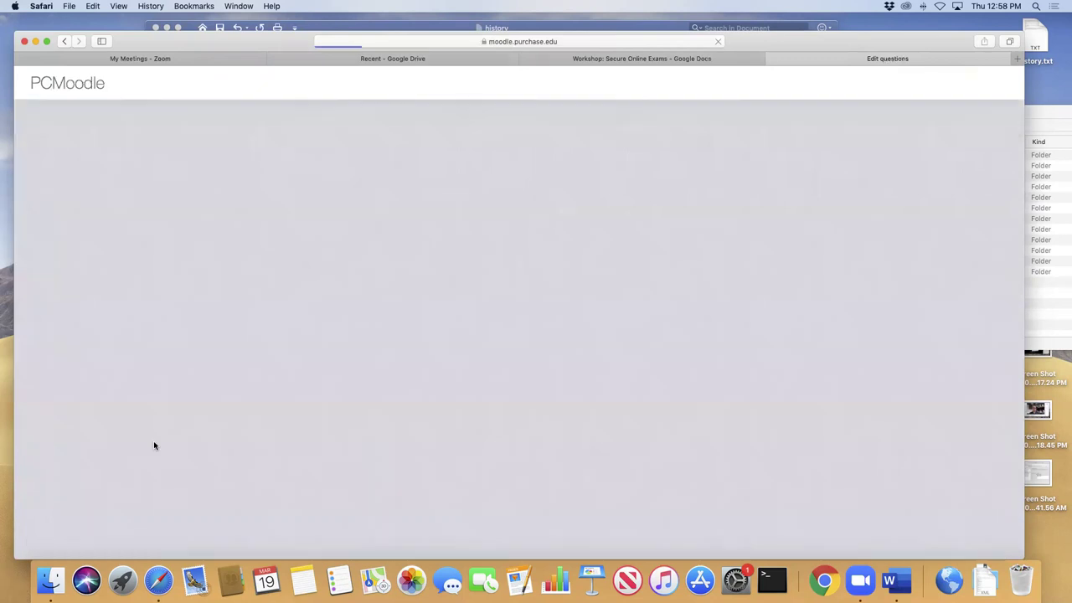
click(325, 325)
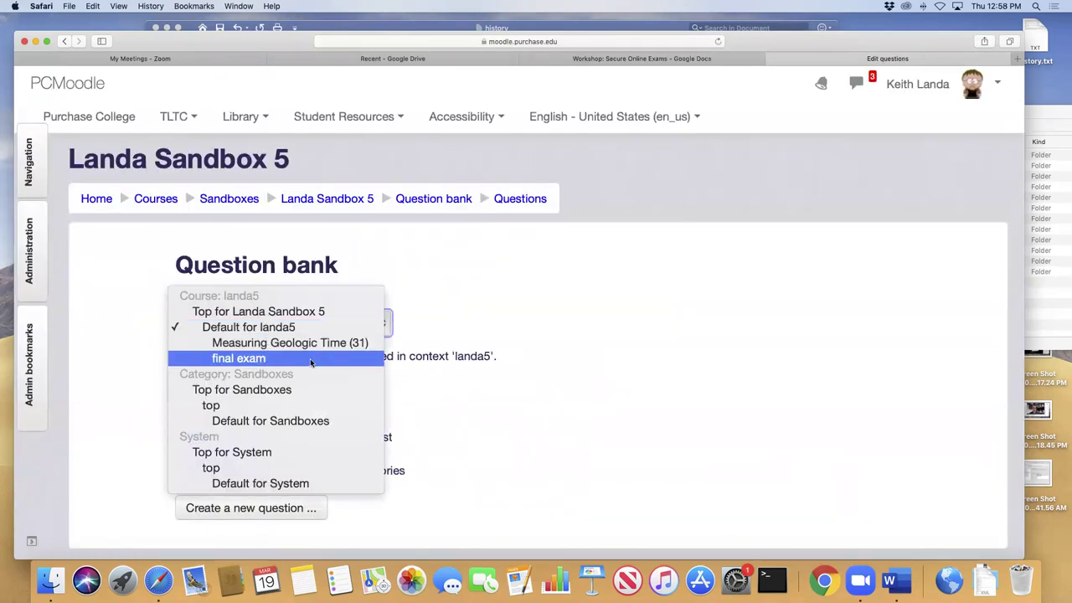
click(308, 362)
scroll(480, 429, down, 2)
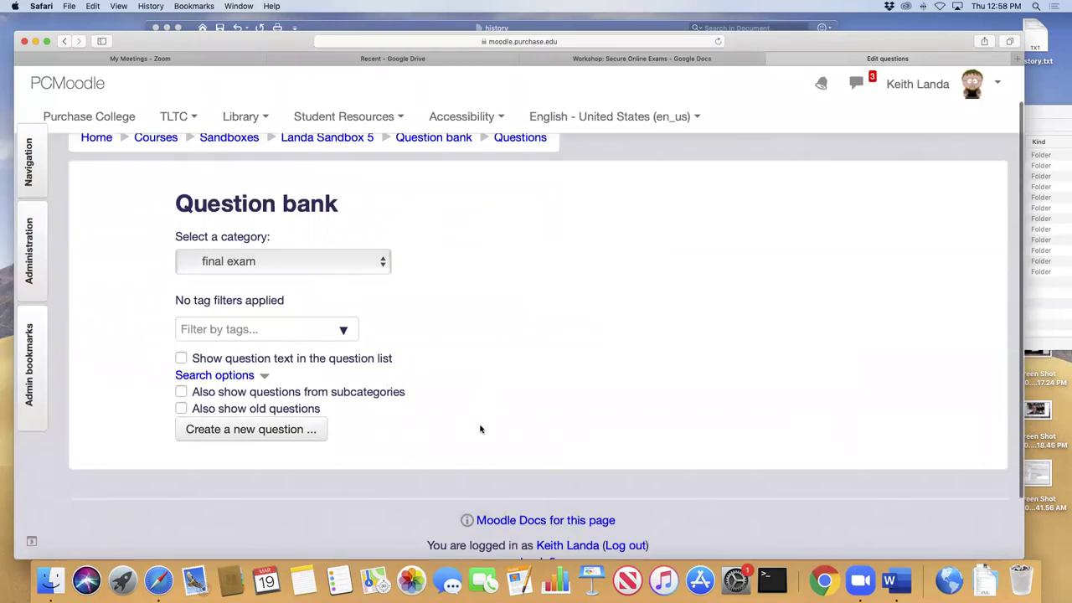
- Review the available question types and start a new Multiple choice question in the final exam category
scroll(480, 429, down, 2)
click(282, 374)
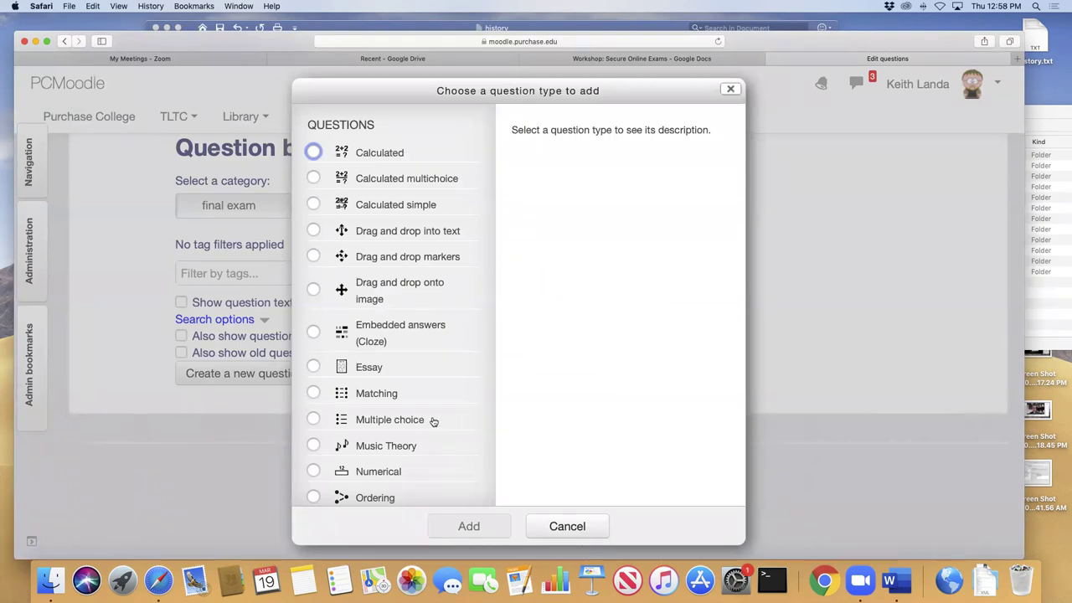
scroll(433, 420, down, 5)
scroll(433, 420, down, 2)
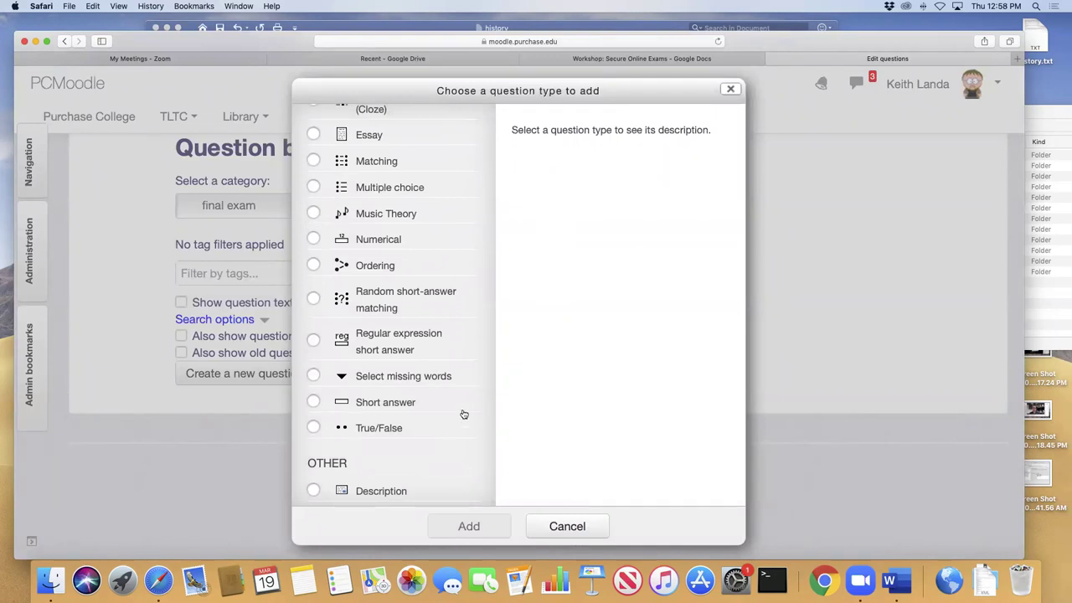
scroll(462, 391, up, 3)
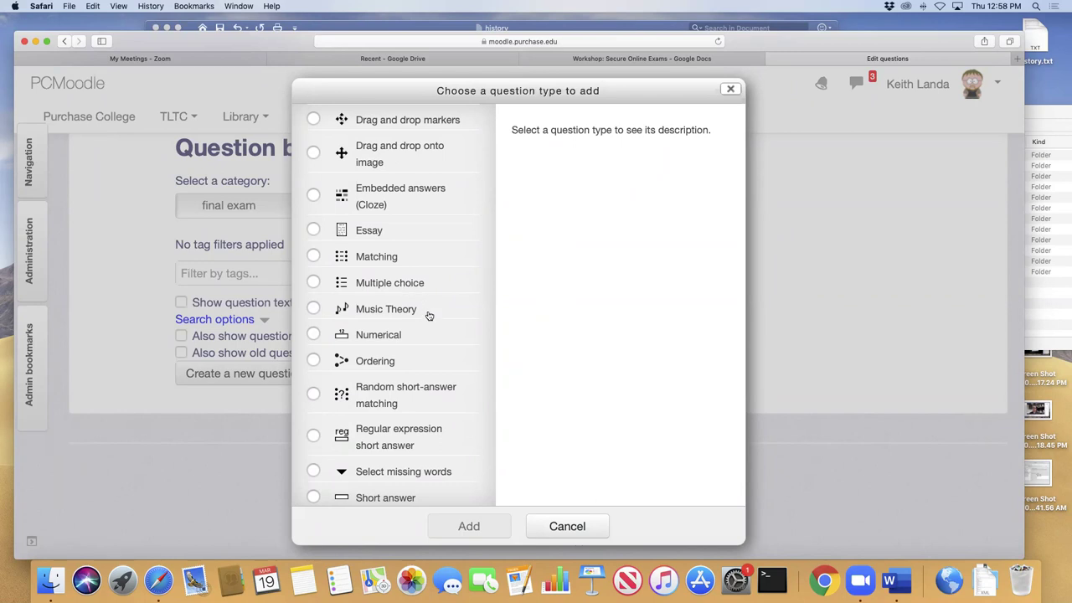
scroll(428, 312, down, 2)
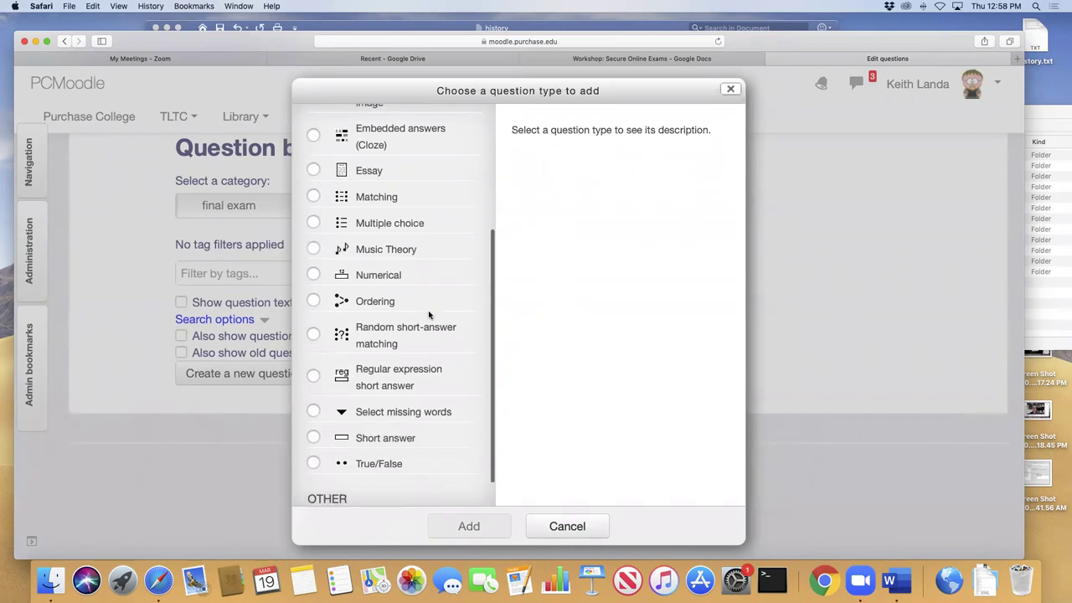
click(313, 439)
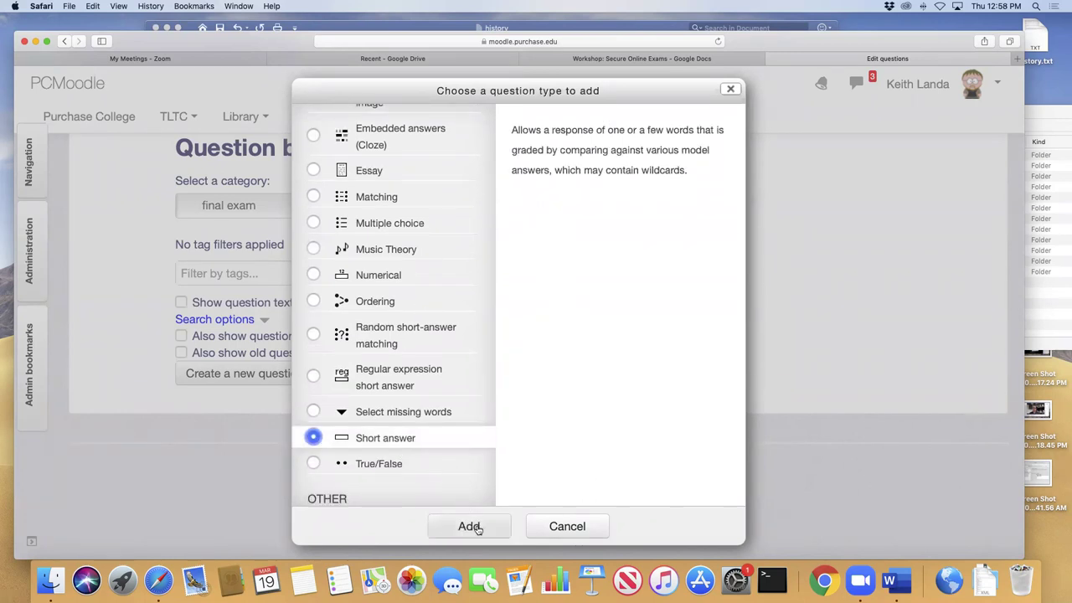
click(315, 223)
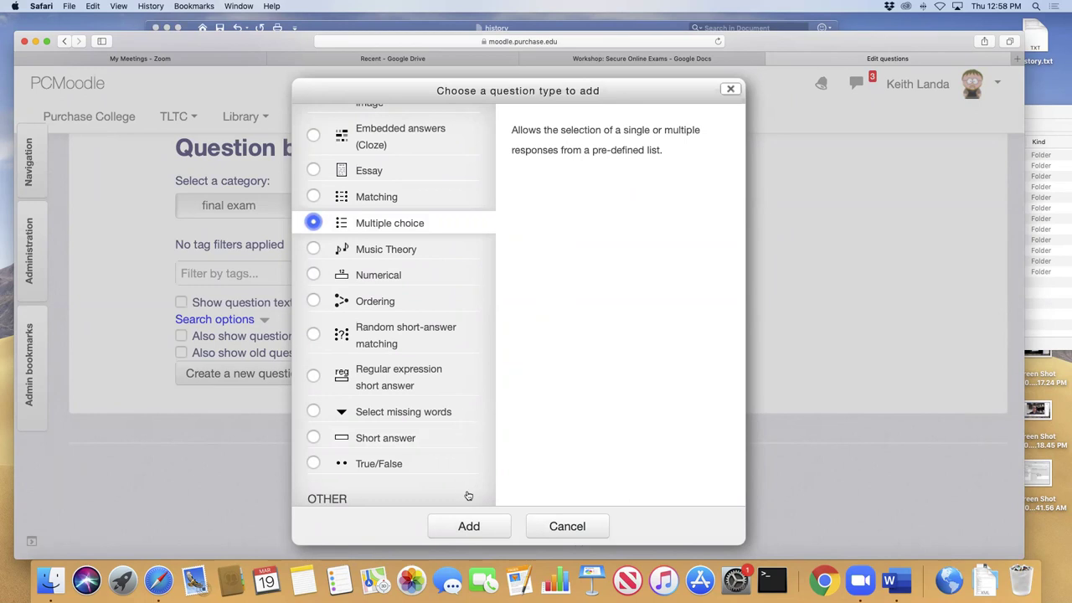
click(482, 528)
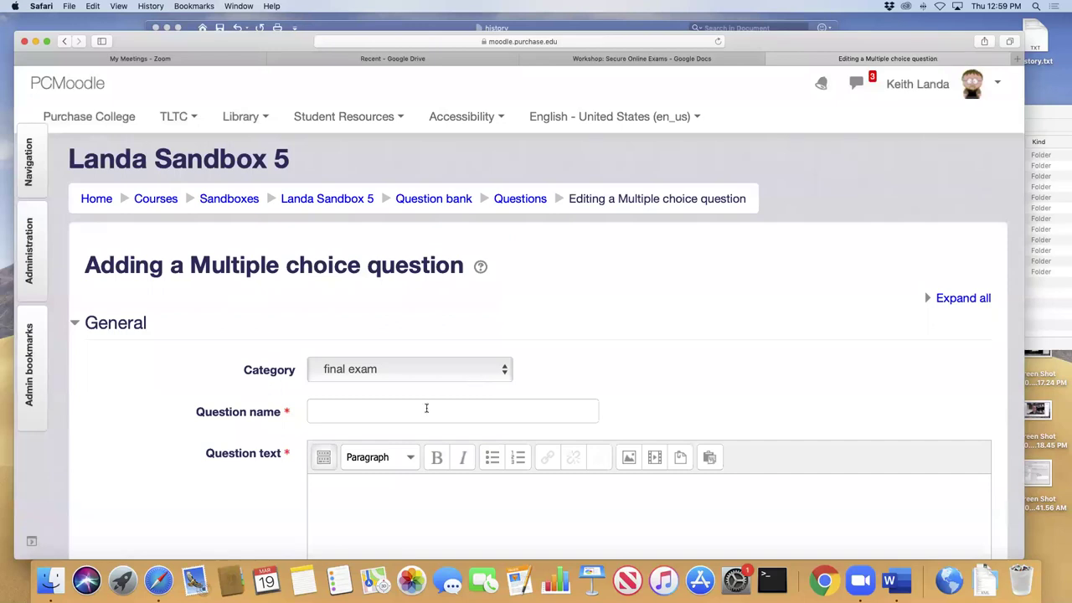
- Name the question "sunrise" and enter question text asking what direction the sunrise is
click(427, 408)
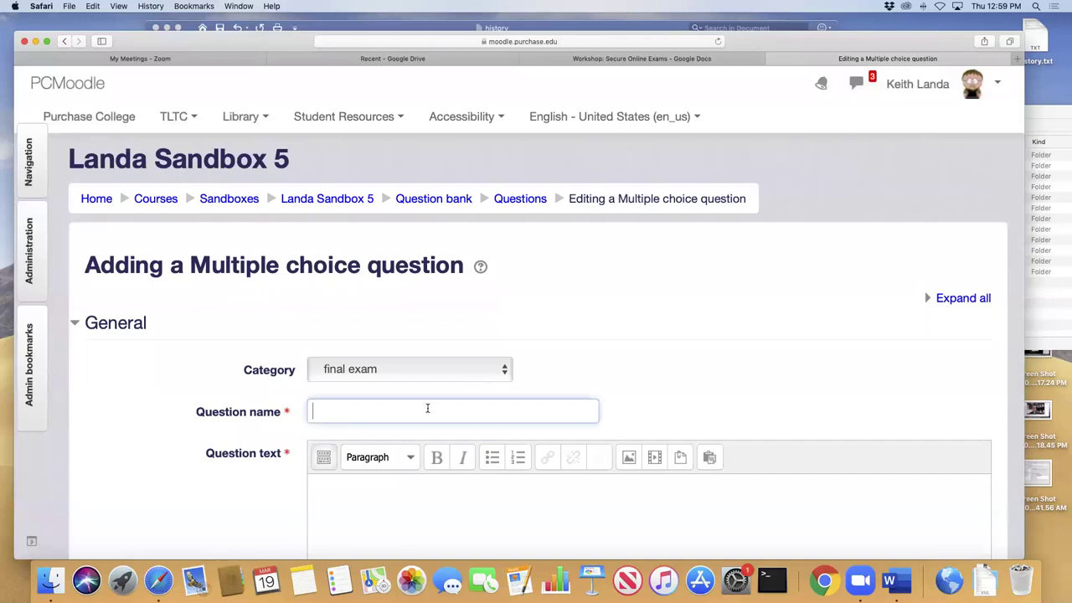
text(sunrise)
scroll(502, 402, down, 4)
click(422, 351)
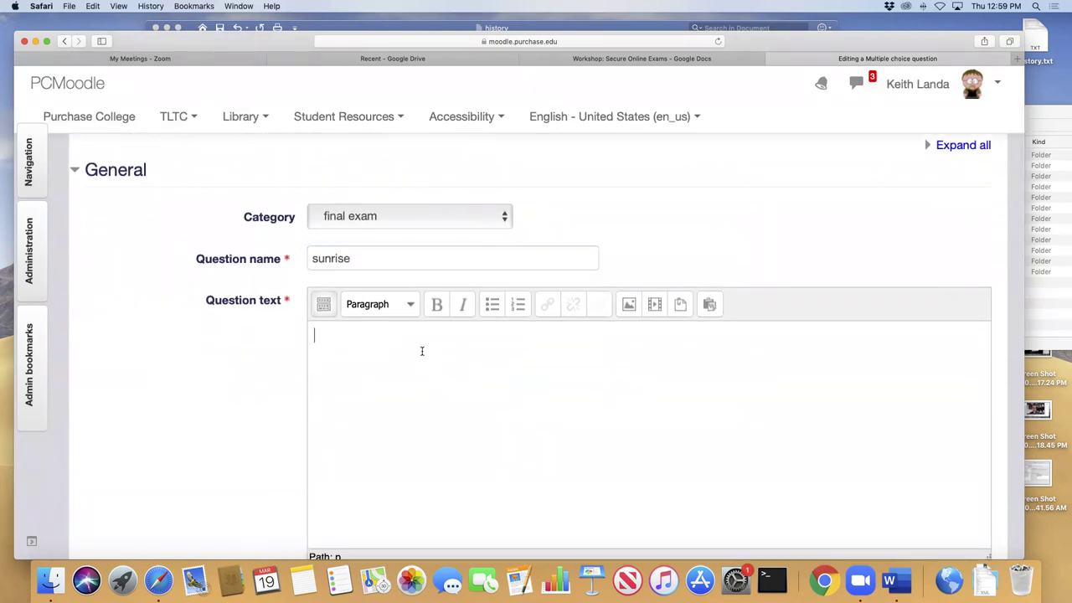
text(What diresction is t)
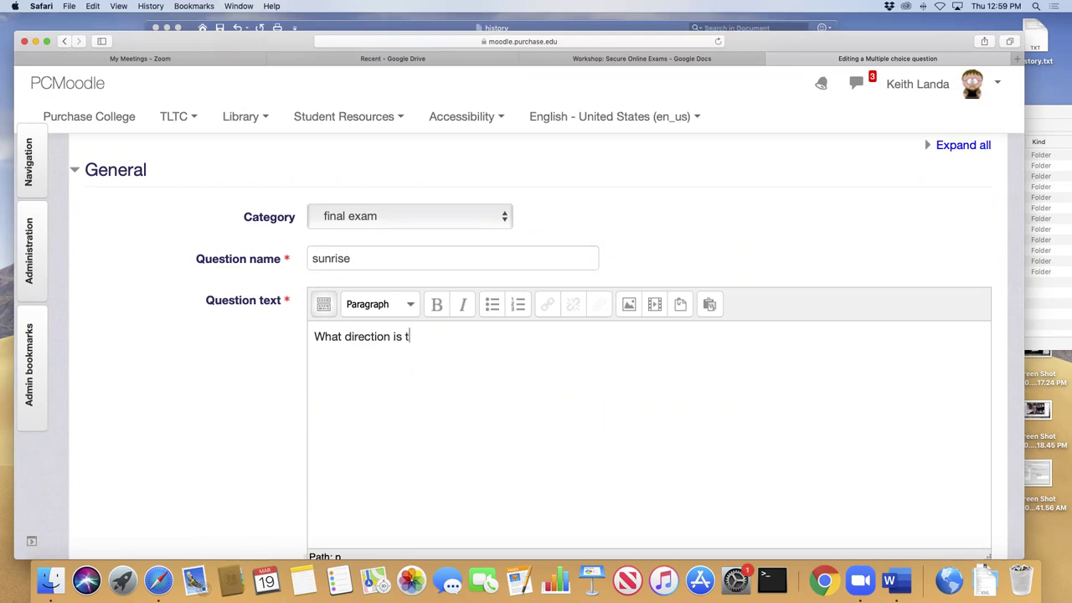
text(he sunrie)
key(BackSpace)
text(s)
- Review the question's points, feedback and answer settings, and choose One answer only
scroll(314, 403, down, 7)
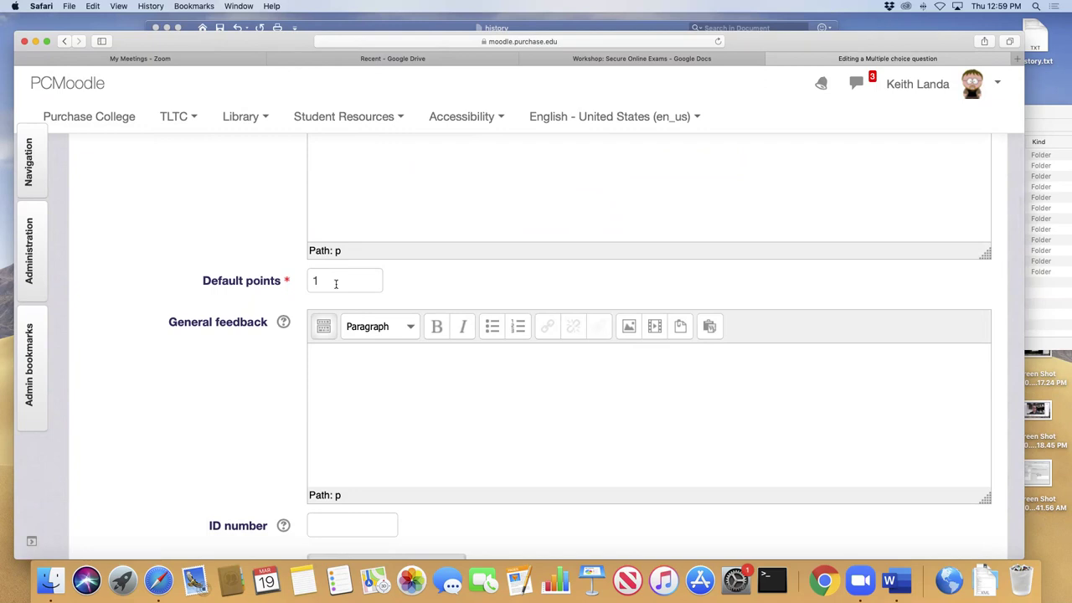
scroll(245, 415, down, 5)
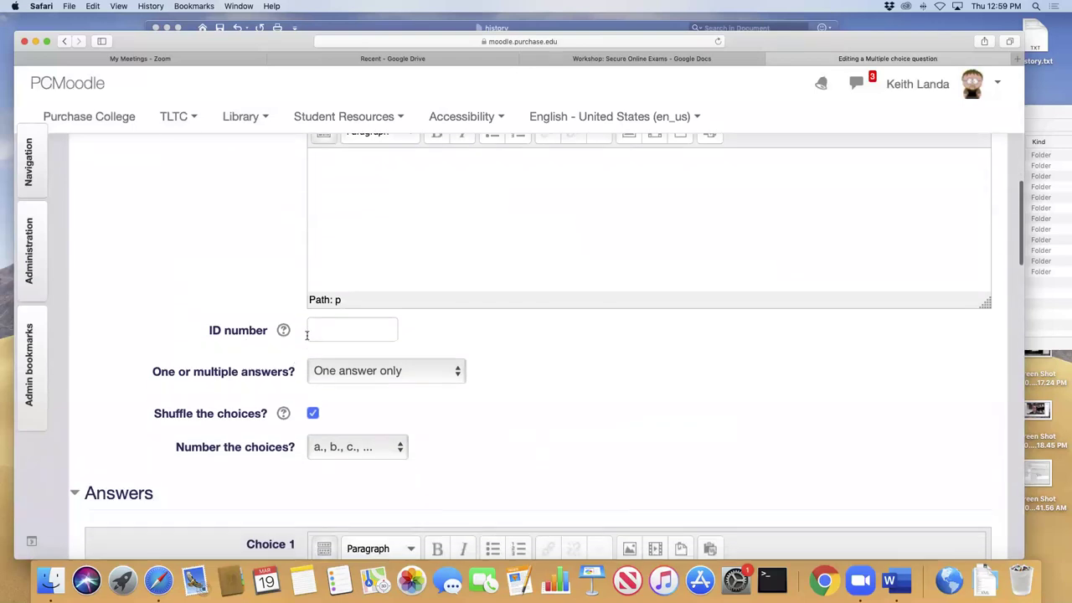
click(459, 371)
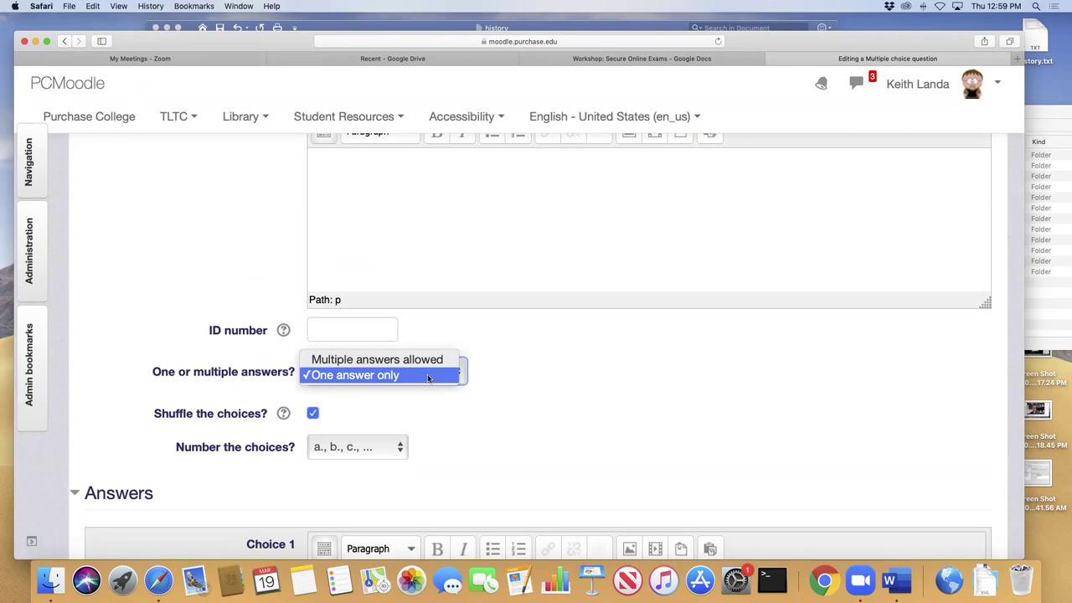
click(427, 375)
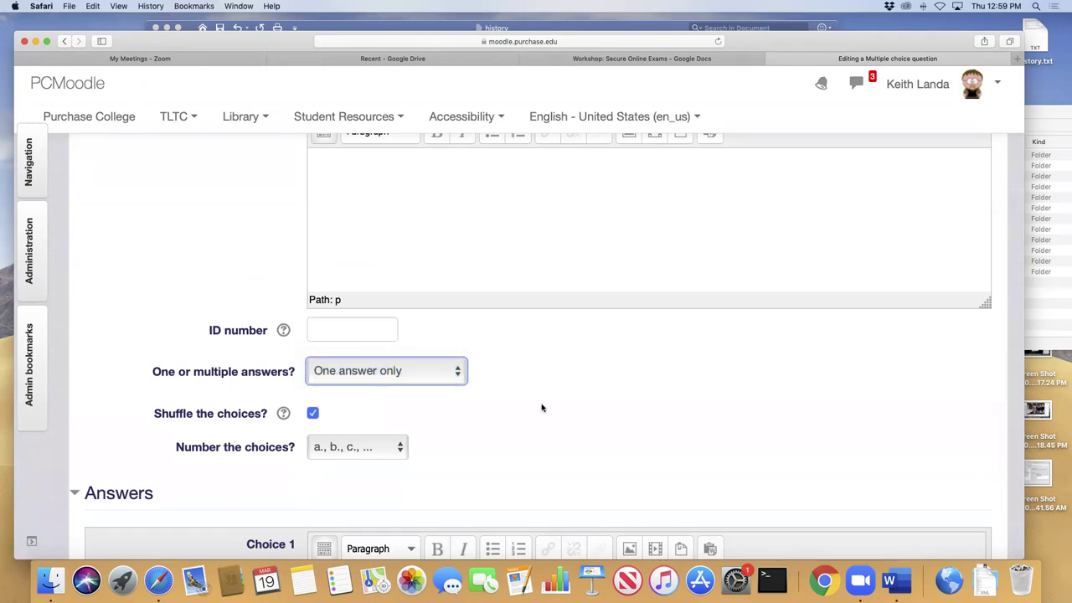
- Enter "North" as Choice 1, look through the positive and negative grade percentages, and set its grade to None
scroll(539, 407, down, 4)
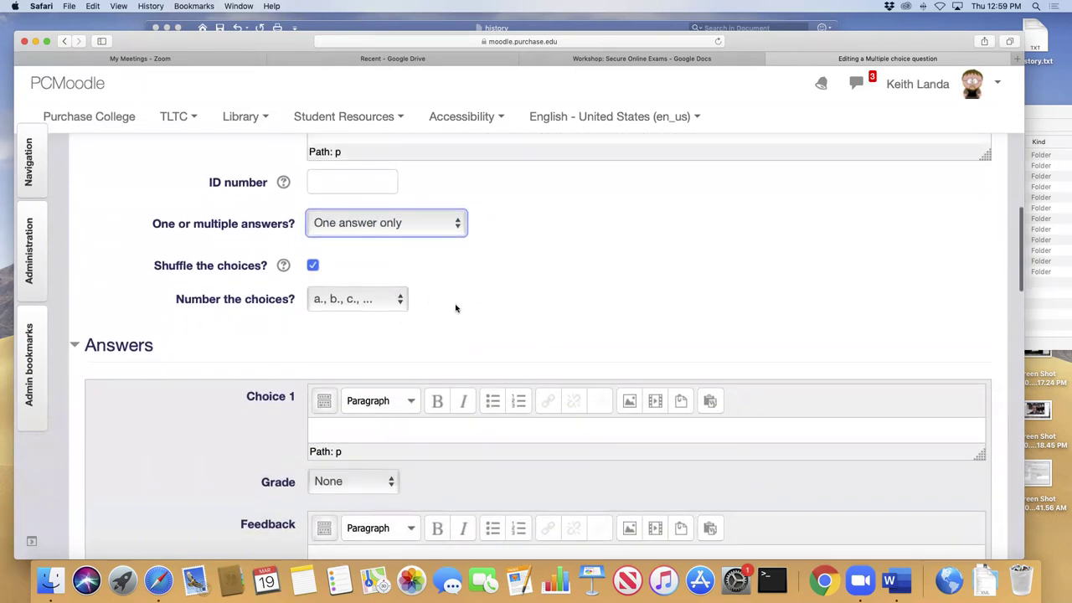
scroll(444, 326, down, 4)
scroll(398, 272, down, 1)
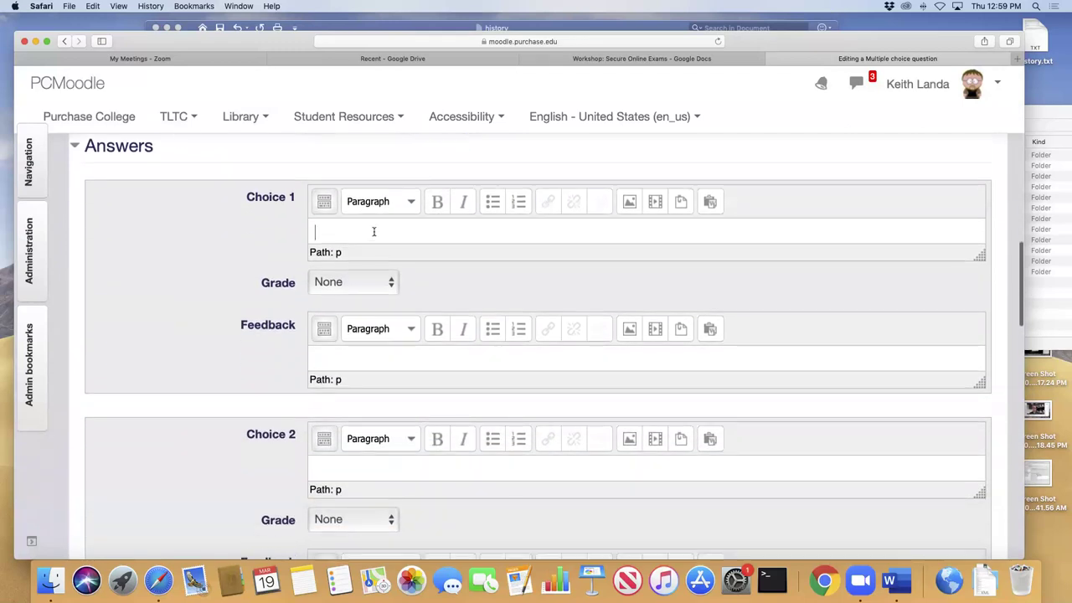
text(North)
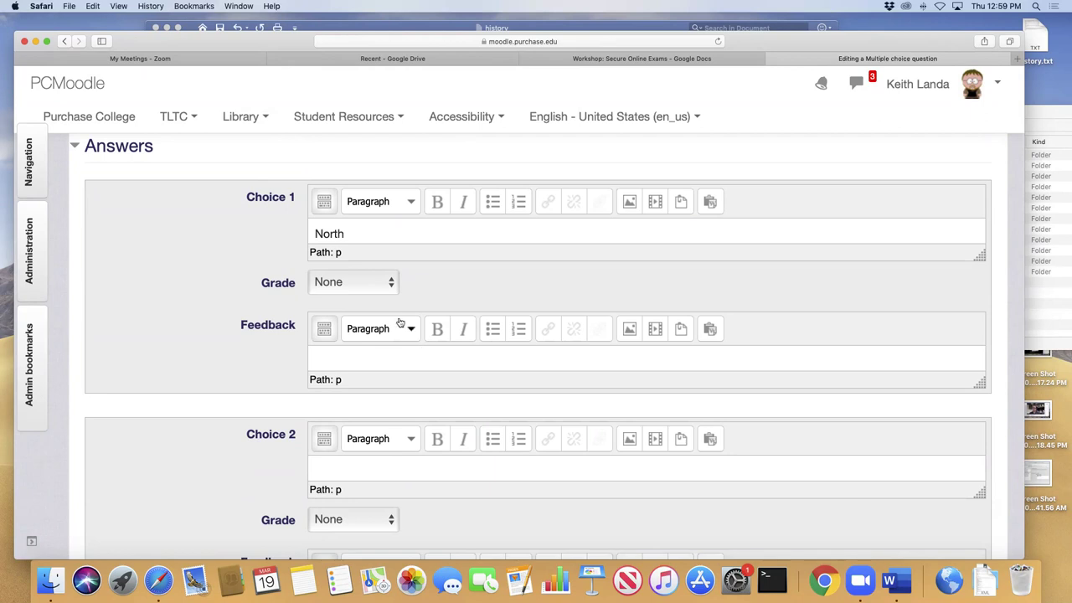
click(391, 286)
scroll(379, 326, down, 5)
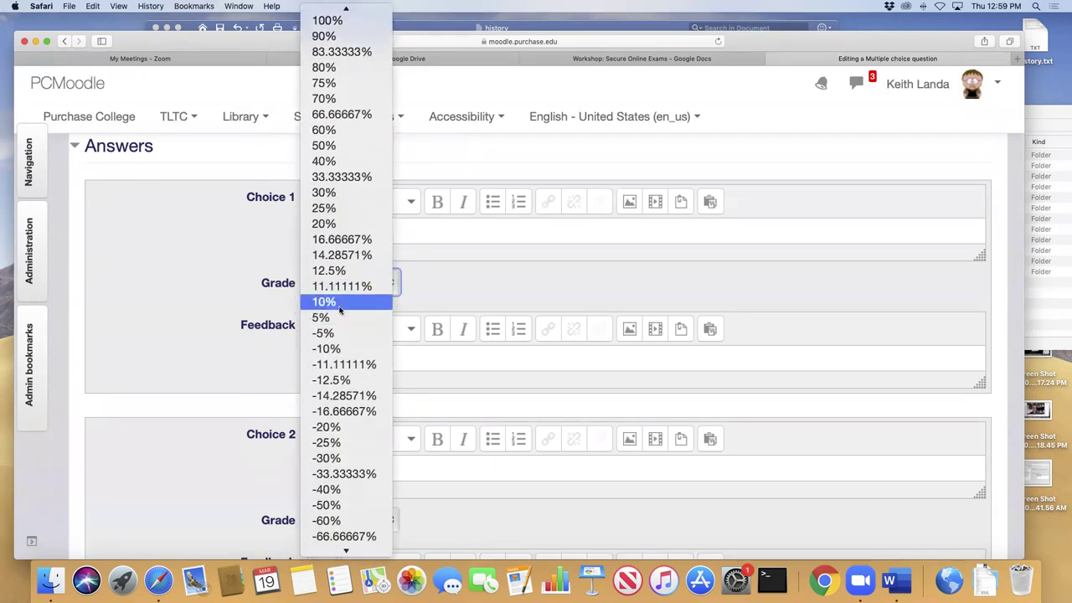
scroll(341, 313, up, 1)
scroll(348, 260, down, 3)
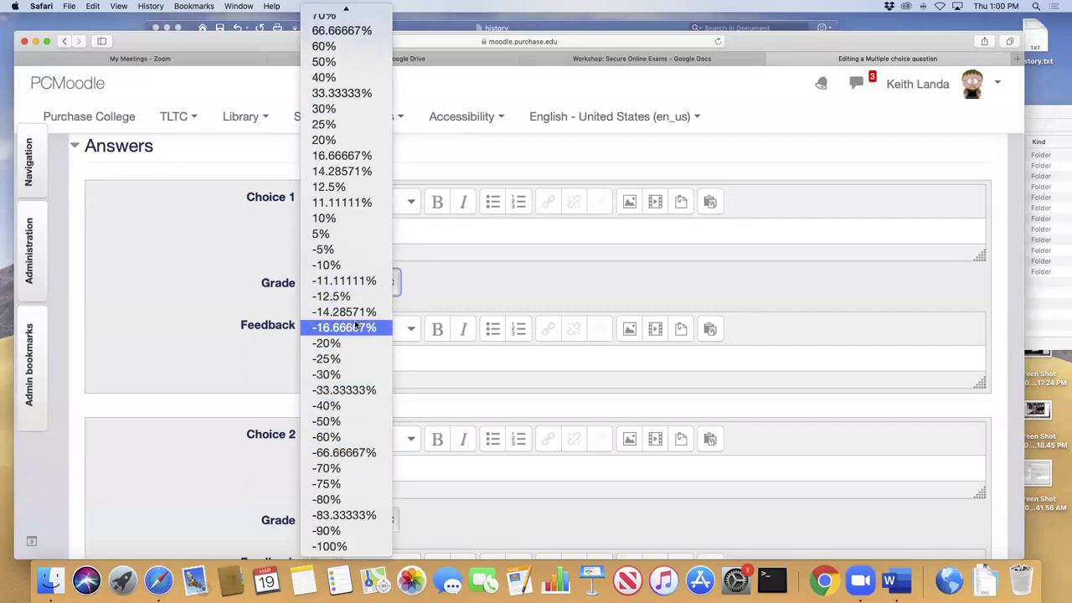
scroll(355, 325, up, 2)
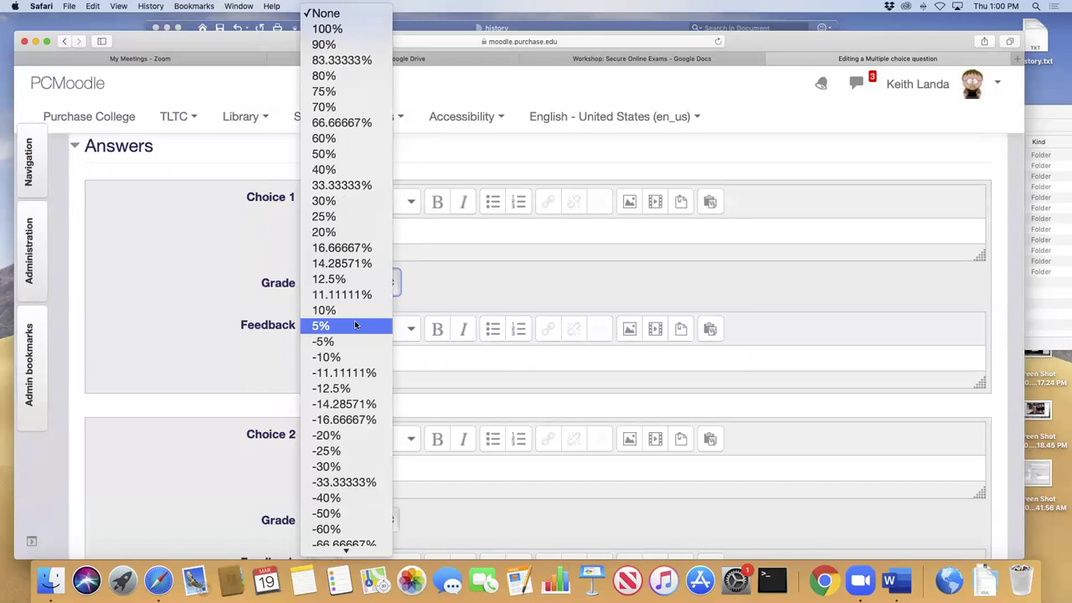
scroll(355, 325, down, 2)
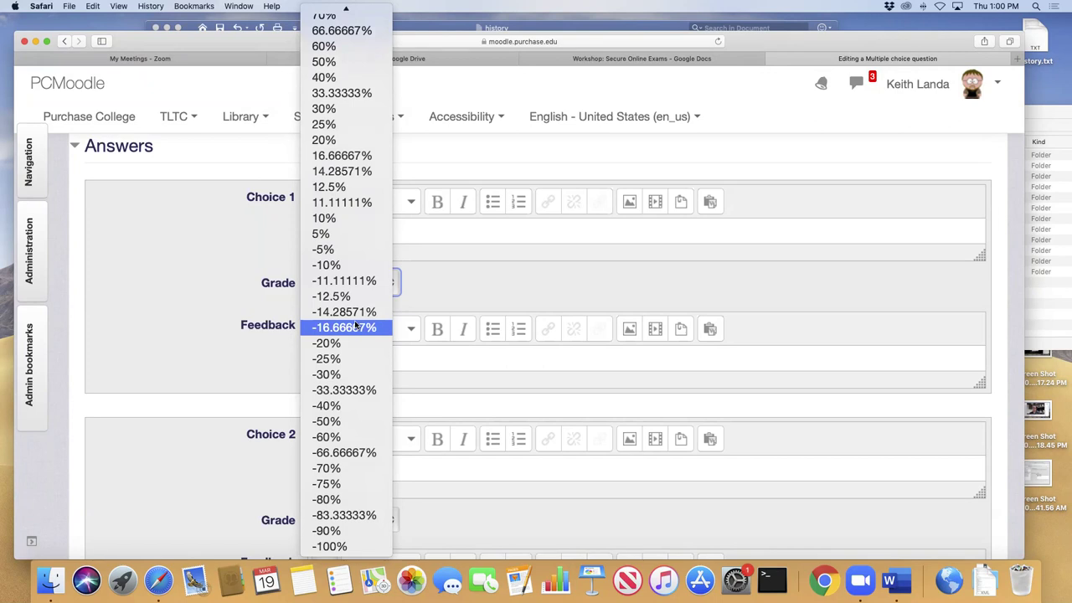
scroll(355, 325, up, 2)
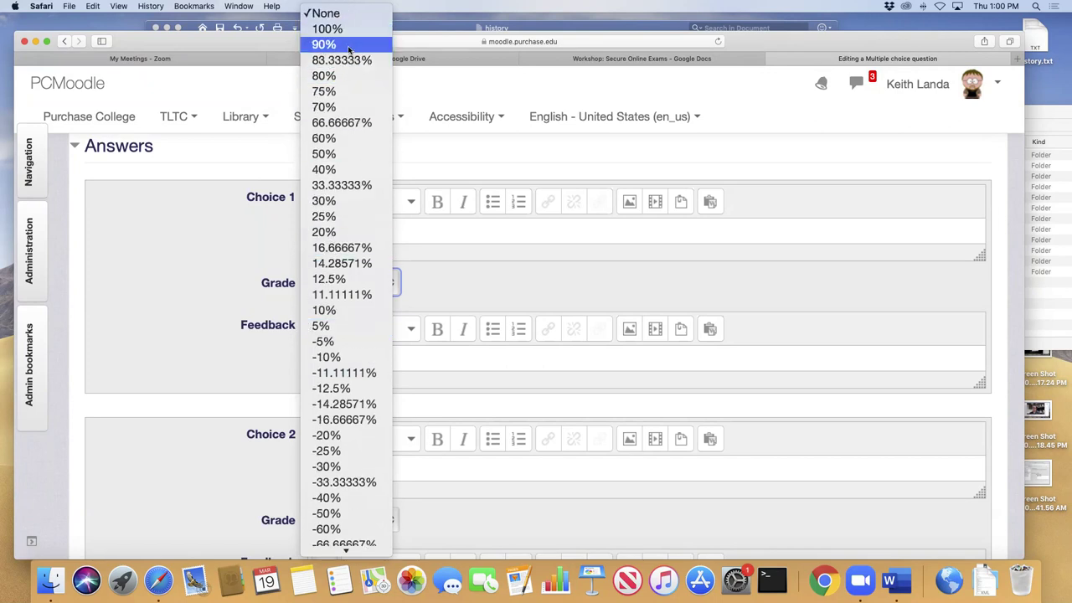
click(327, 14)
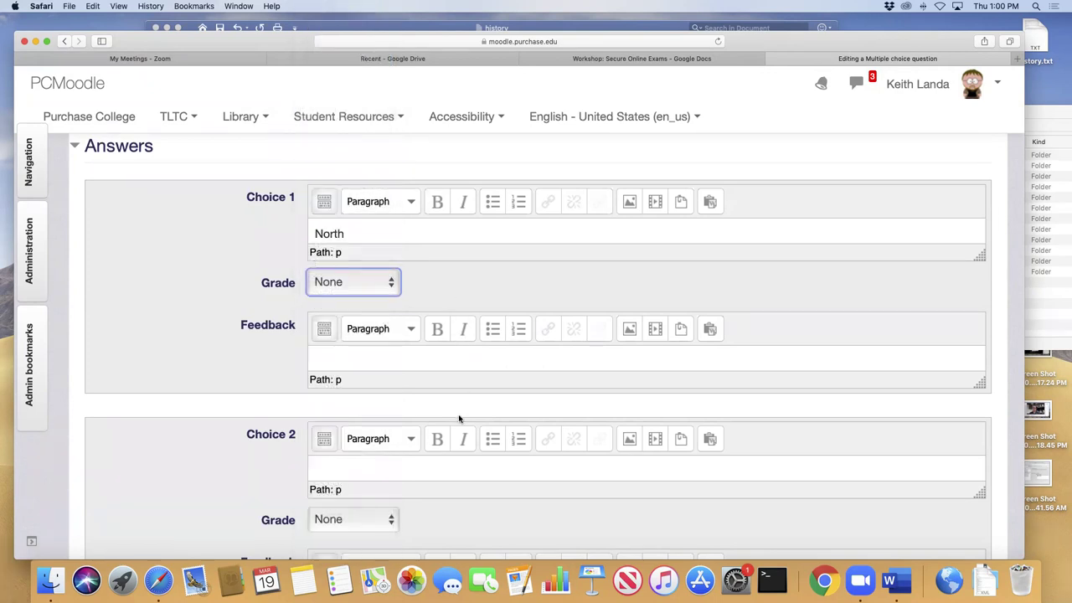
- Enter "South" as the text of Choice 2
scroll(421, 395, down, 3)
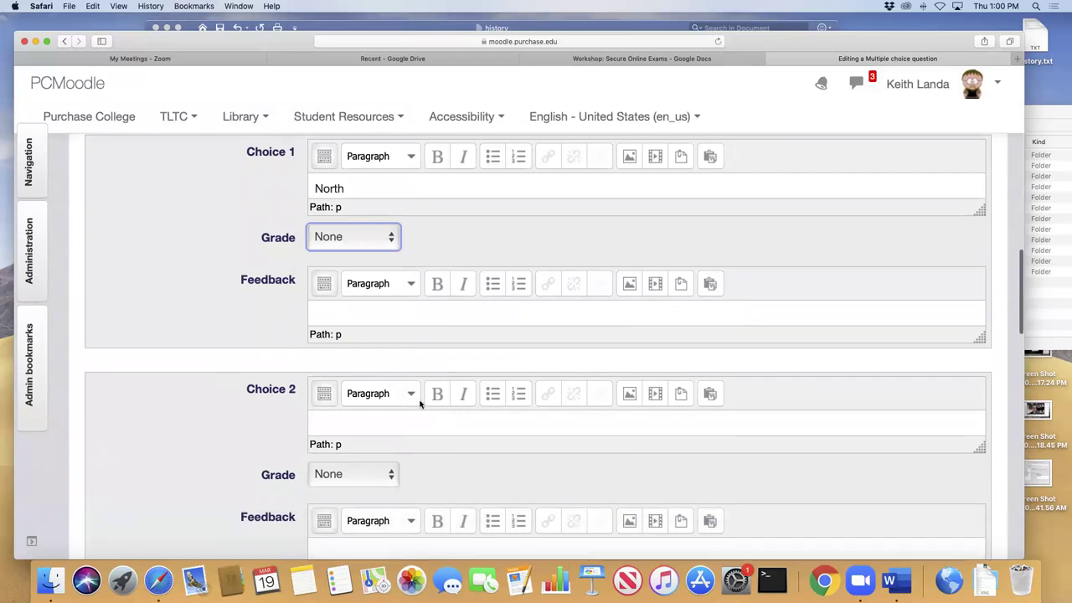
click(391, 378)
text(SO)
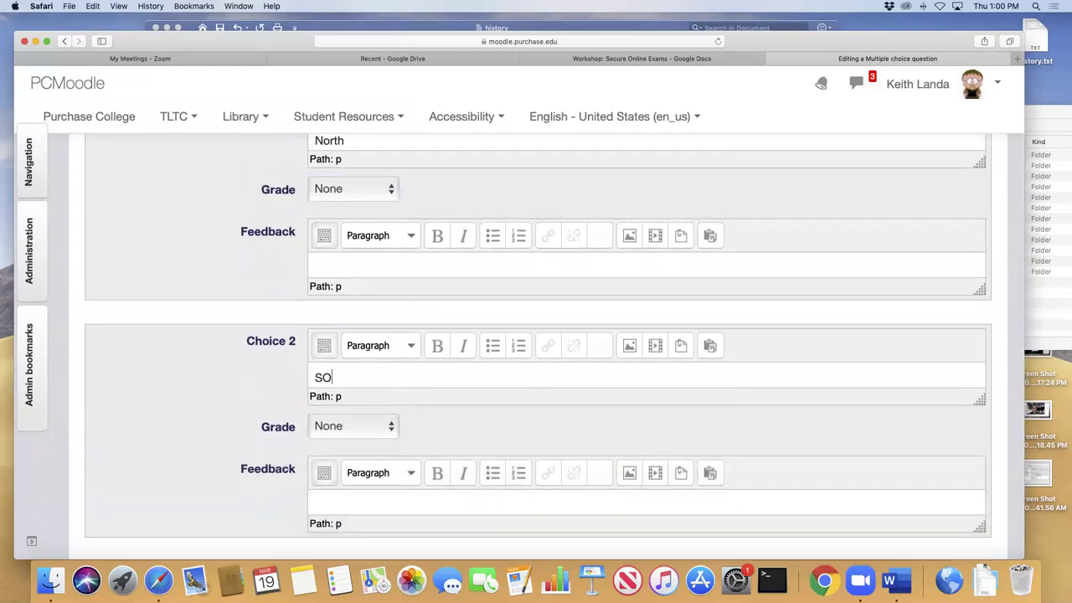
text(uth)
key(BackSpace)
key(BackSpace)
key(BackSpace)
key(BackSpace)
text(outh)
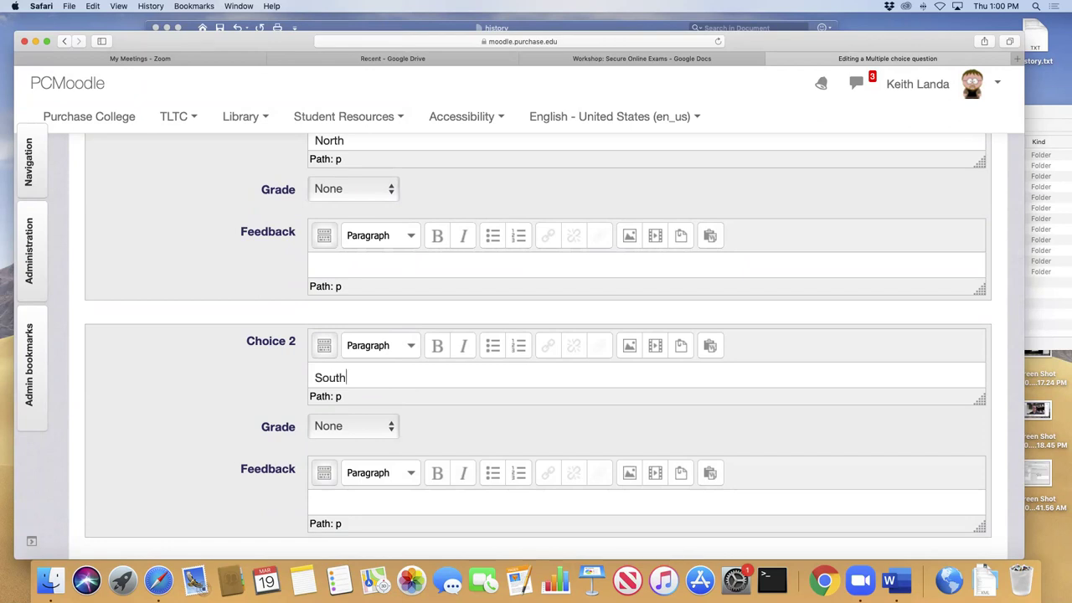
scroll(423, 426, down, 5)
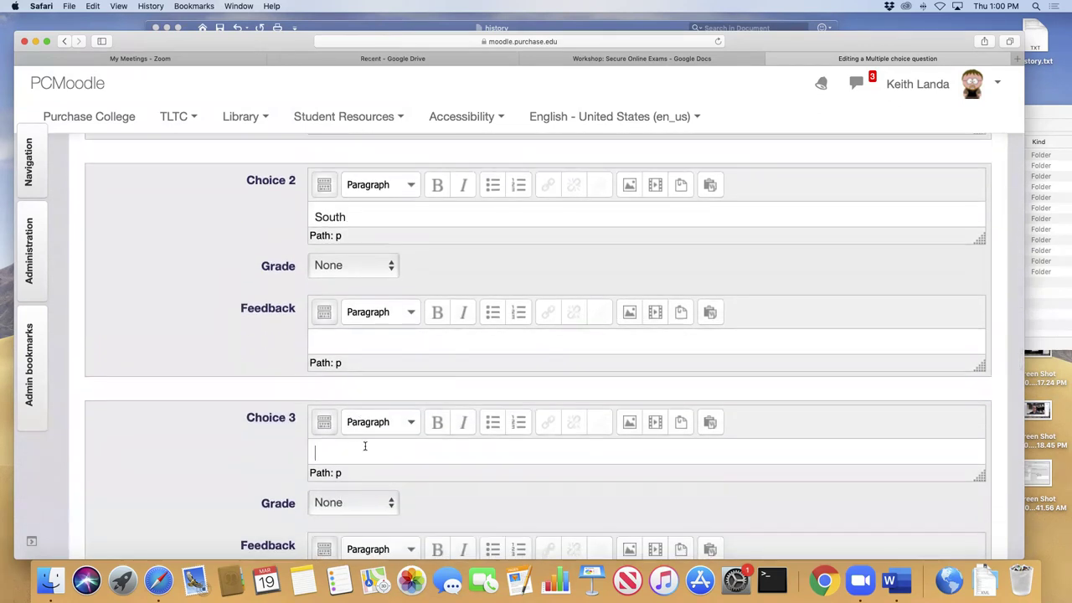
- Enter "East" as Choice 3 with a grade of 100%, and enter "West" as the text of Choice 4
text(East)
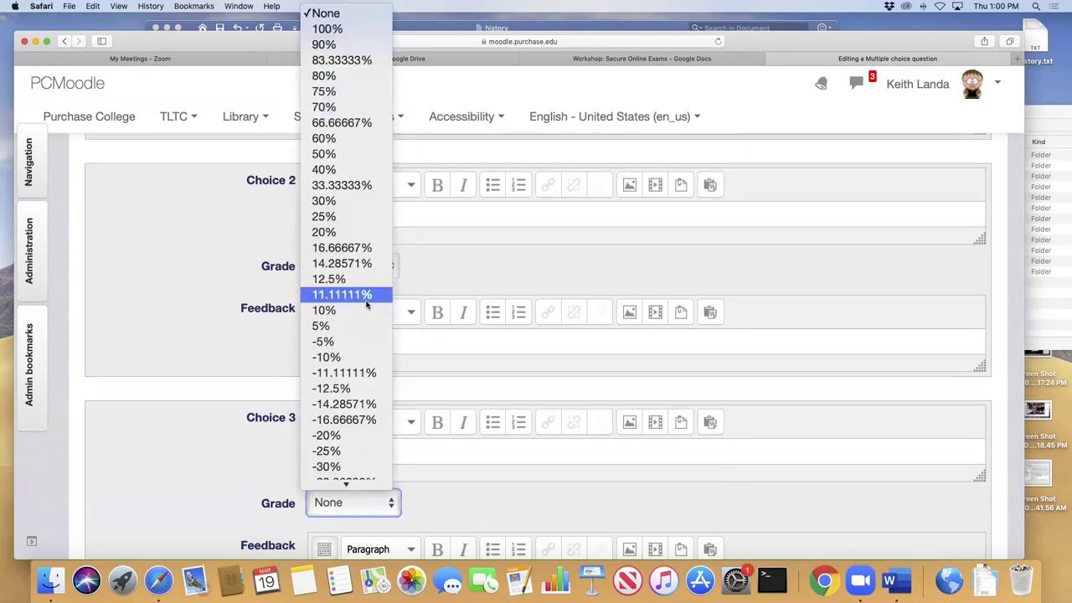
click(327, 30)
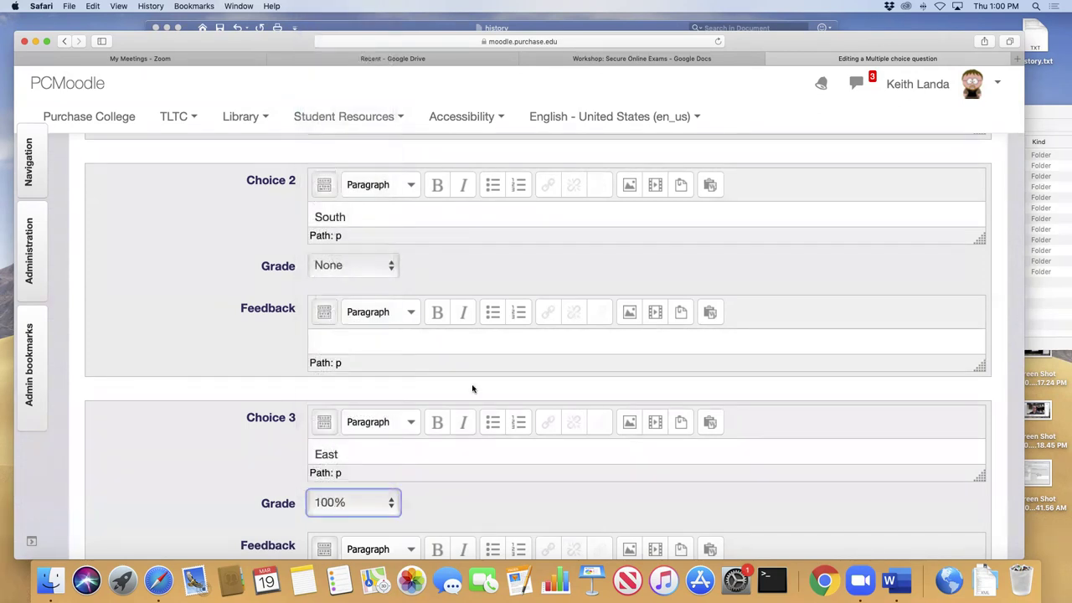
scroll(474, 392, down, 3)
scroll(446, 442, down, 6)
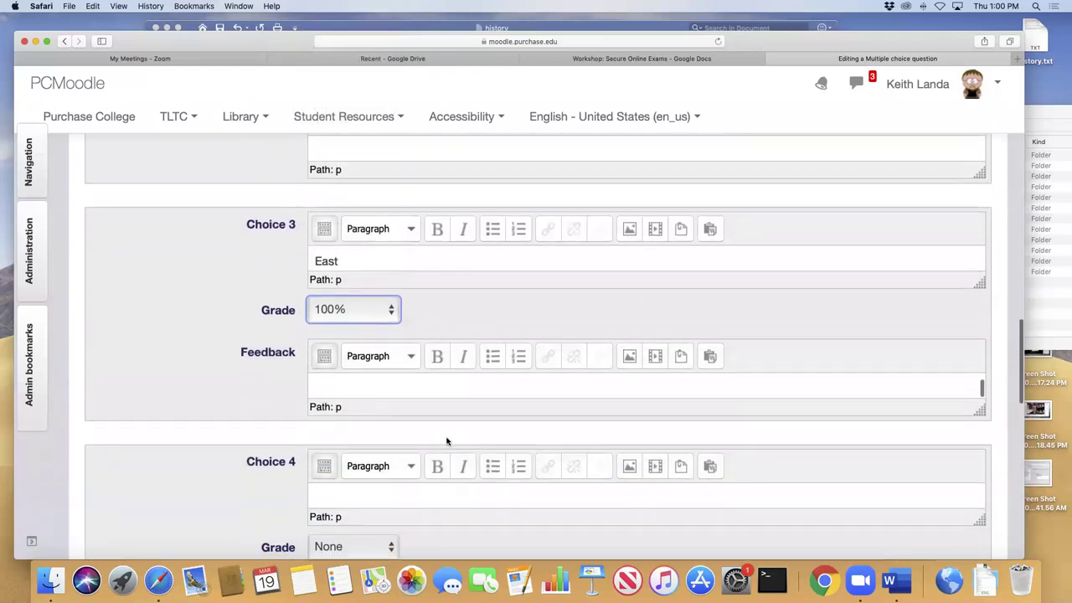
click(391, 382)
text(West)
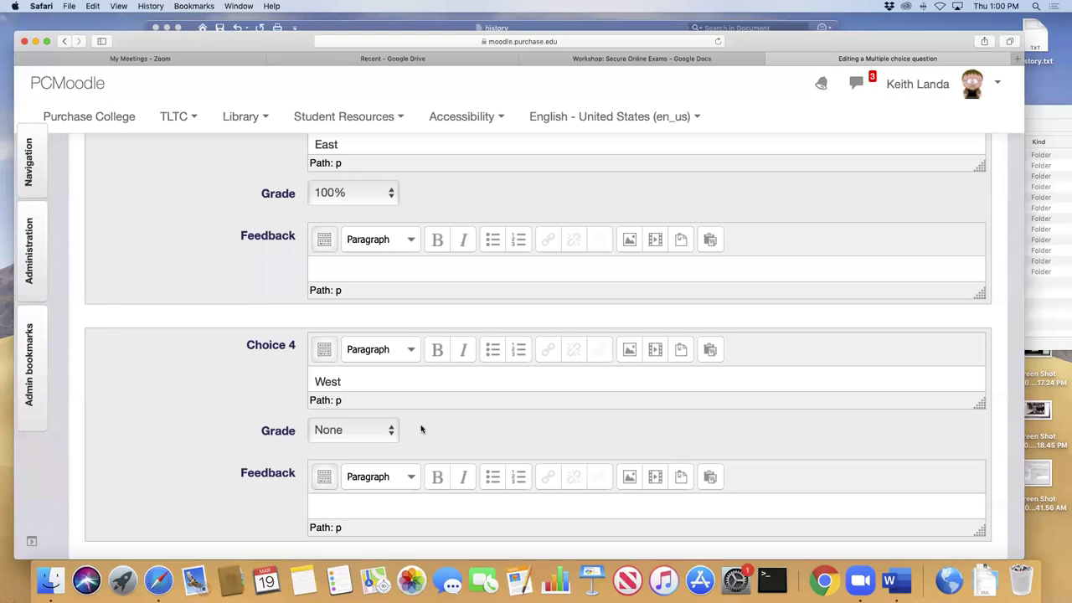
- Review the four answer choices together with their grades and feedback fields
scroll(421, 430, up, 5)
scroll(421, 429, up, 3)
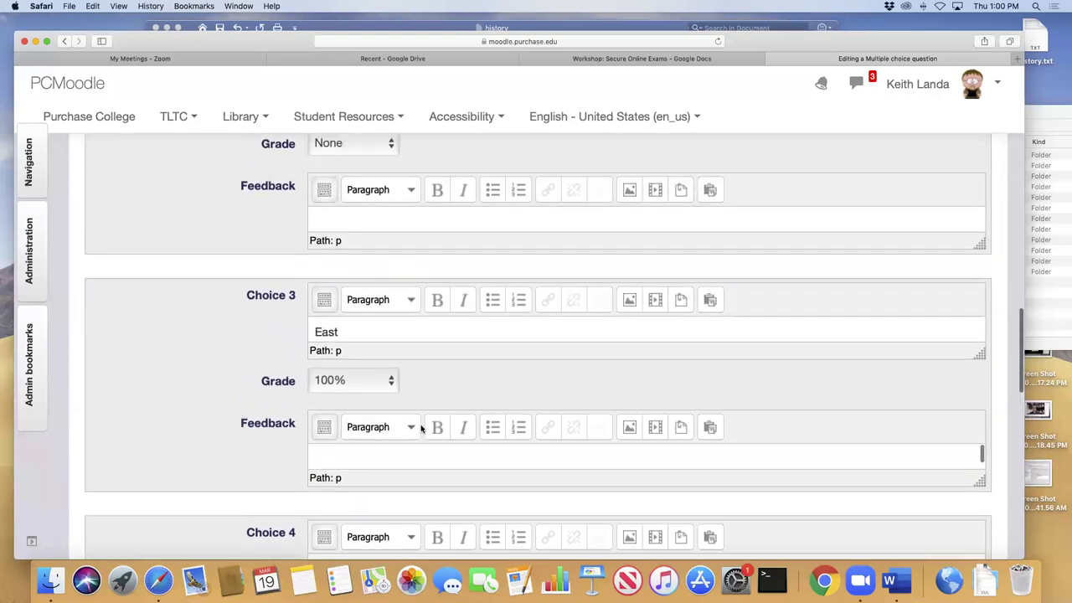
scroll(422, 425, down, 7)
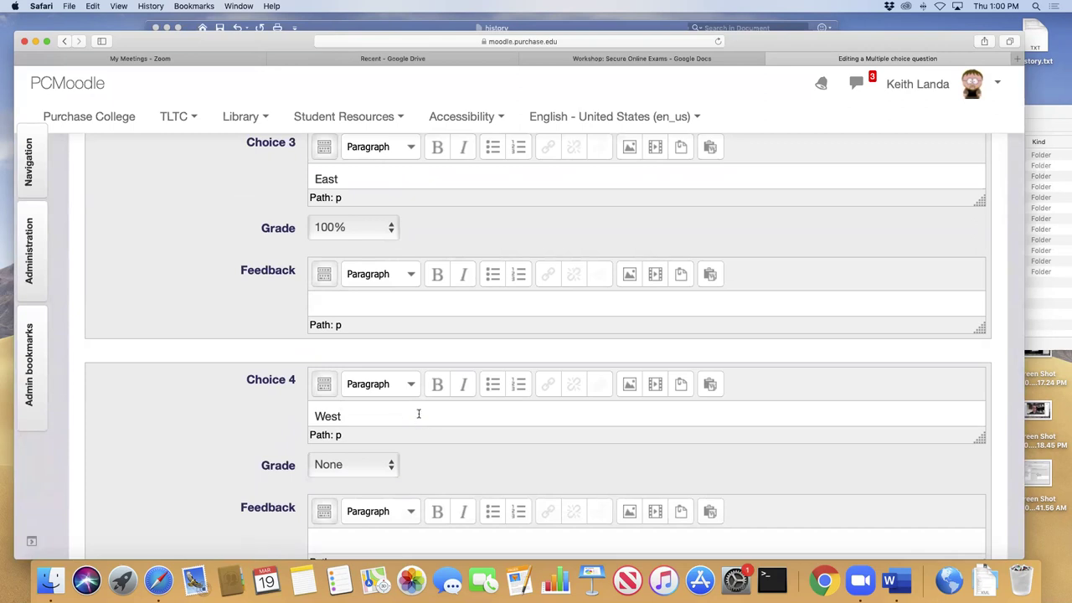
scroll(491, 446, up, 2)
scroll(490, 447, up, 10)
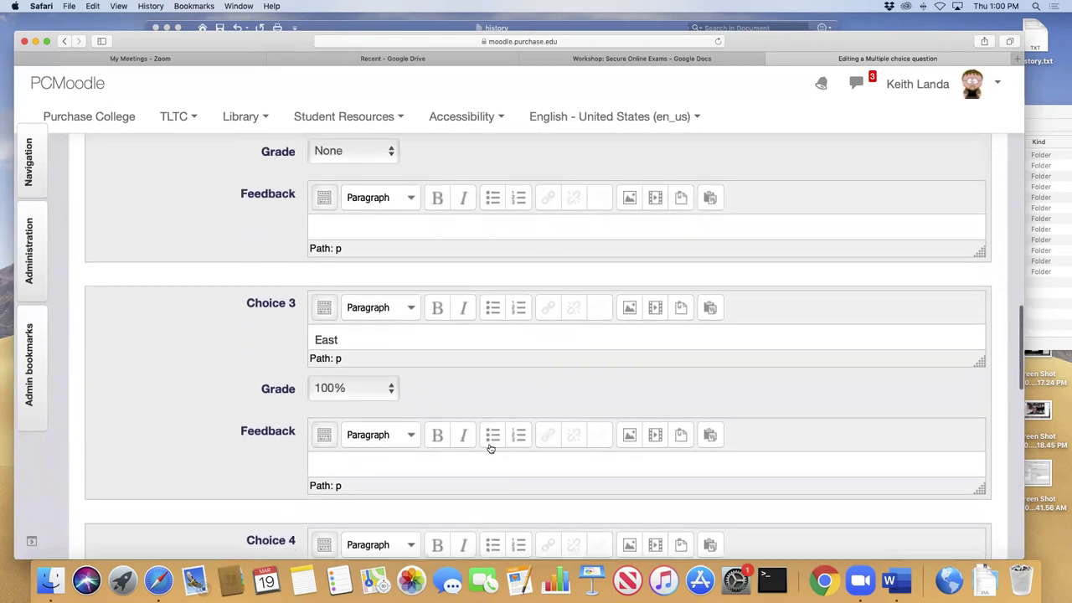
scroll(491, 449, up, 4)
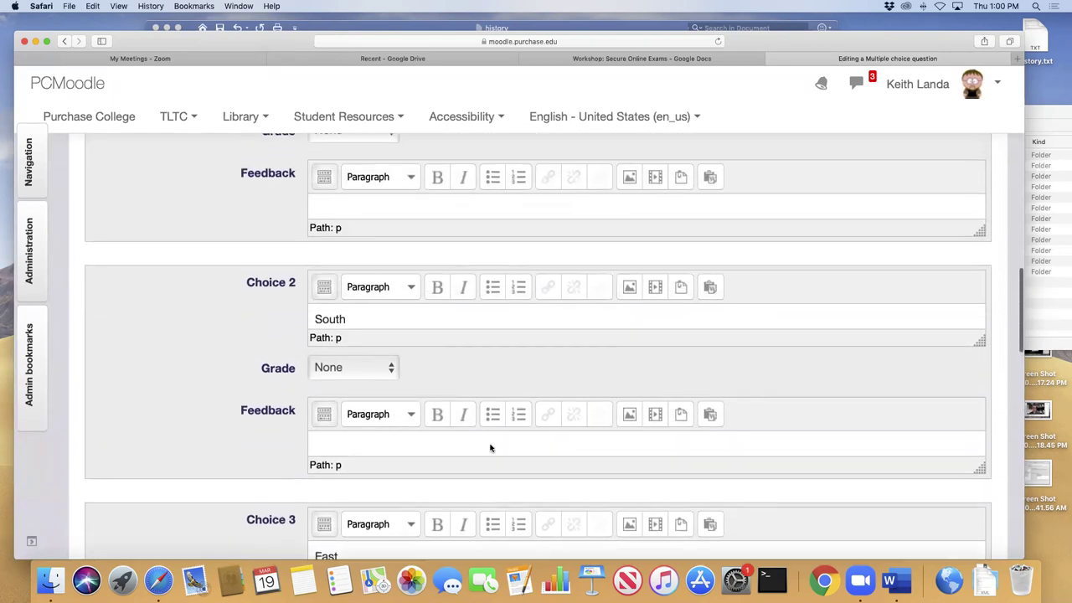
scroll(491, 444, down, 6)
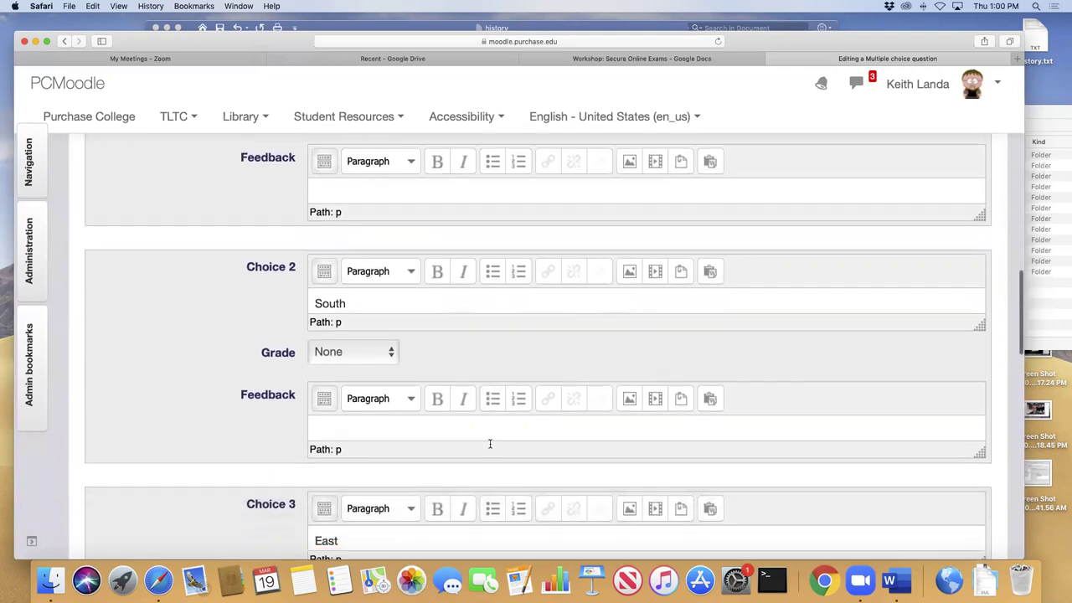
scroll(444, 343, up, 8)
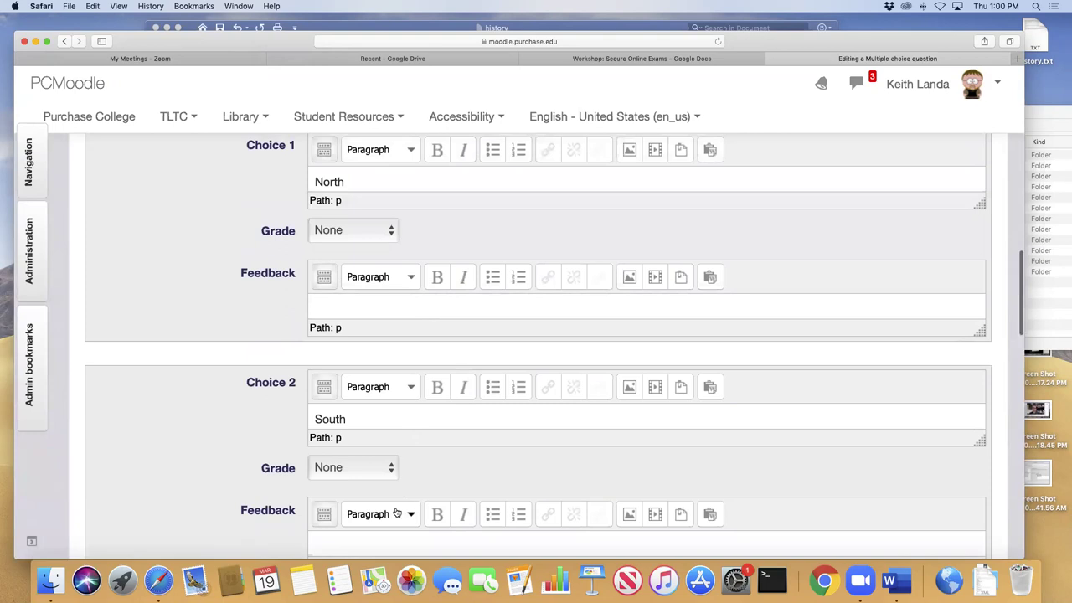
- Set the grade of both Choice 1 (North) and Choice 2 (South) to 33.33333% for partial credit
scroll(461, 326, down, 2)
scroll(360, 265, up, 2)
click(368, 236)
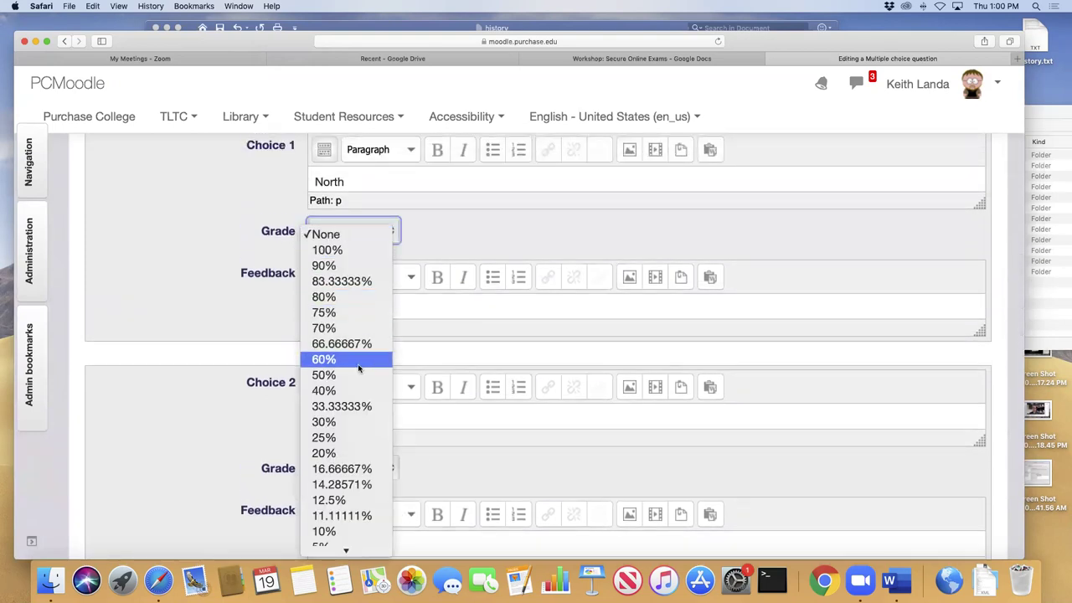
click(369, 407)
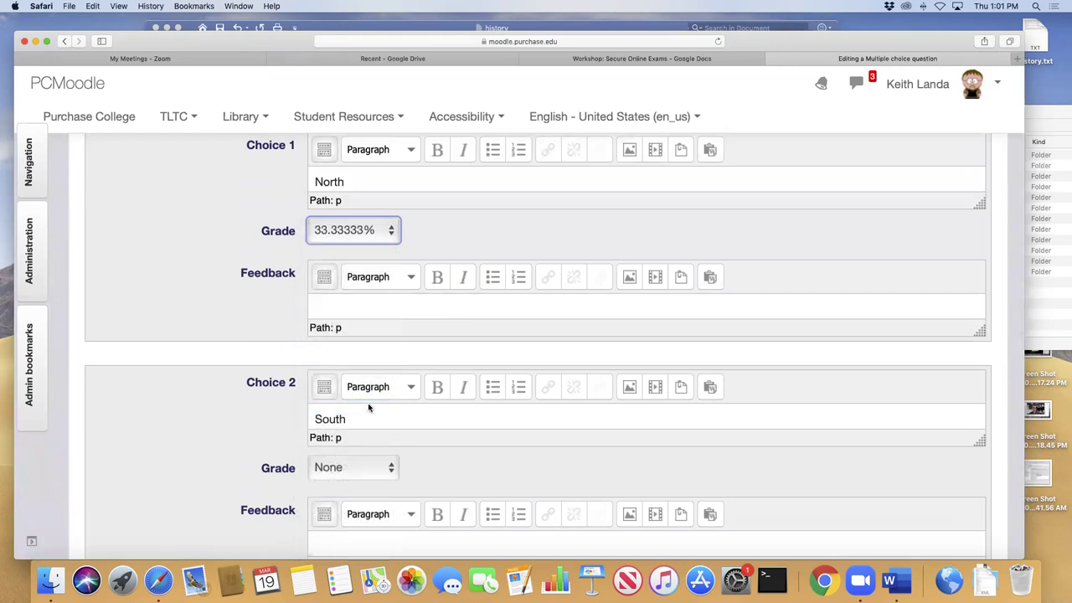
click(375, 469)
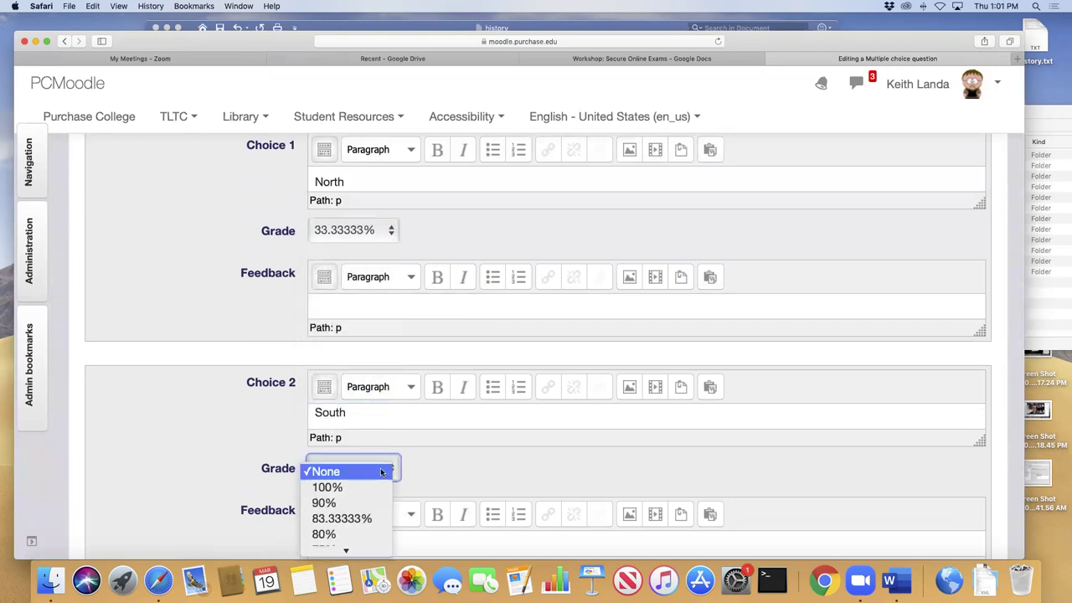
scroll(370, 498, down, 10)
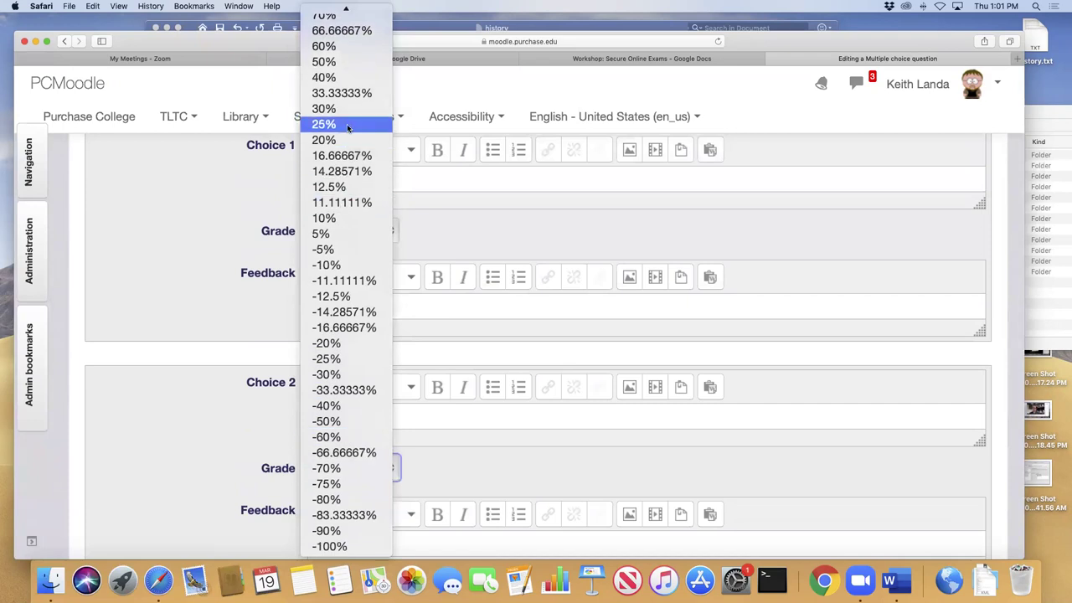
click(340, 96)
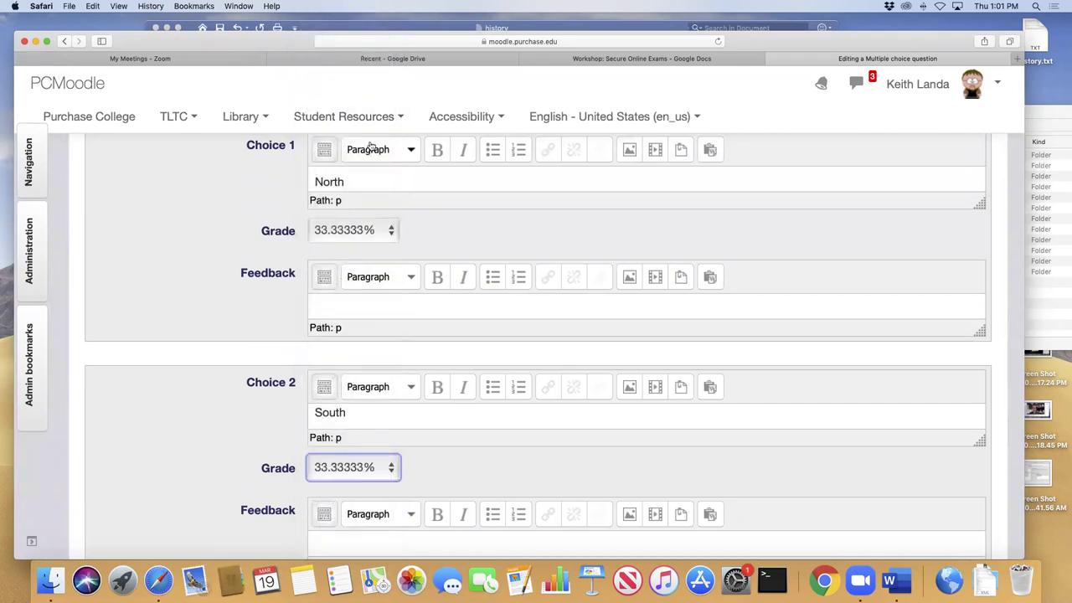
- Enter the feedback "Not quite" for Choice 2 (South) and "Correct!" for Choice 3 (East)
scroll(471, 439, down, 3)
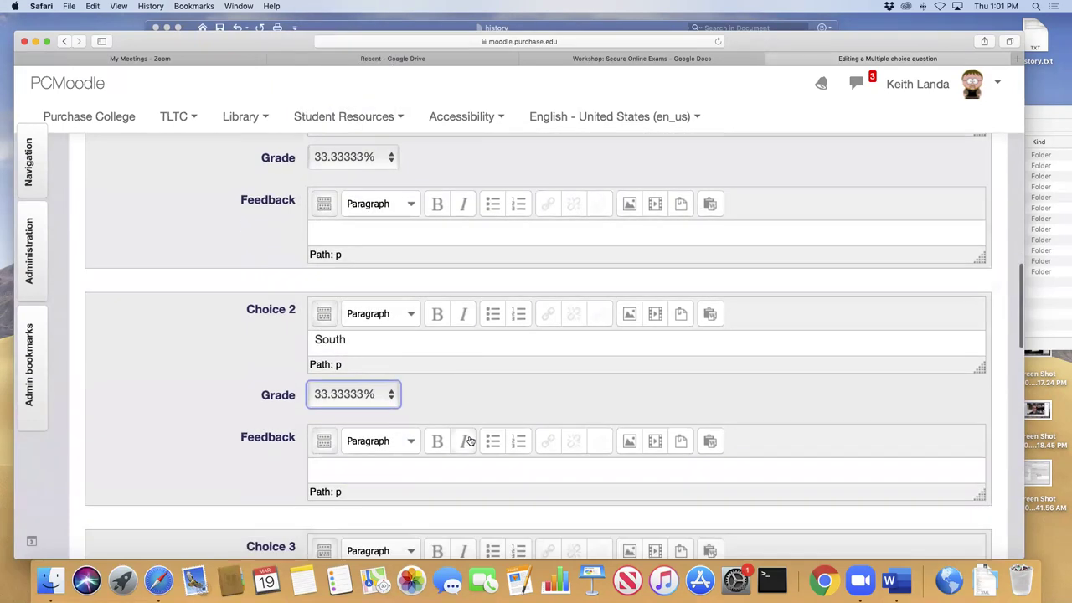
click(401, 467)
text(Not quite)
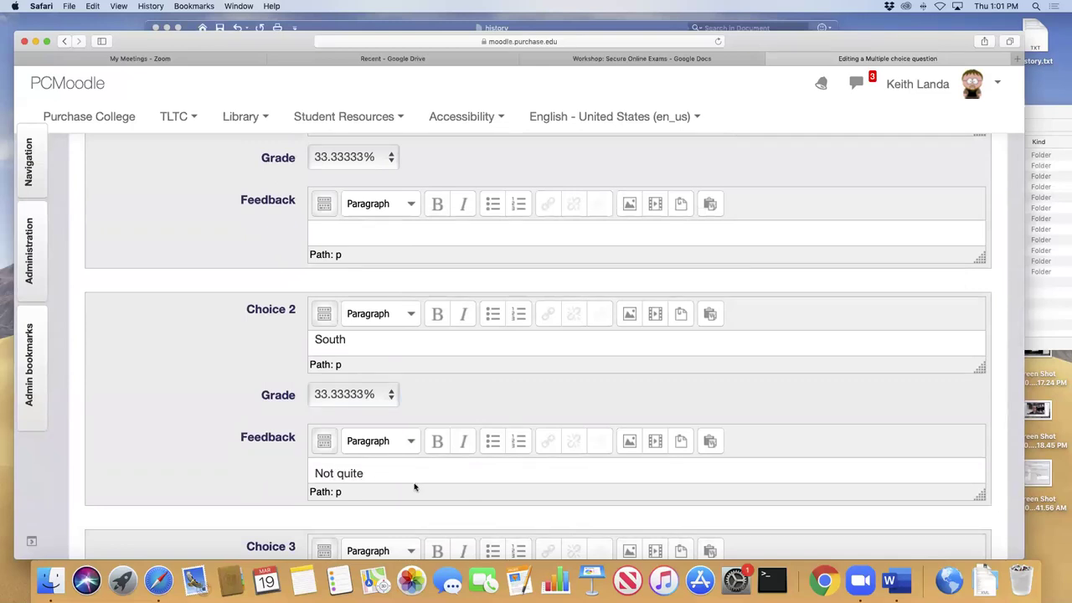
scroll(414, 487, down, 9)
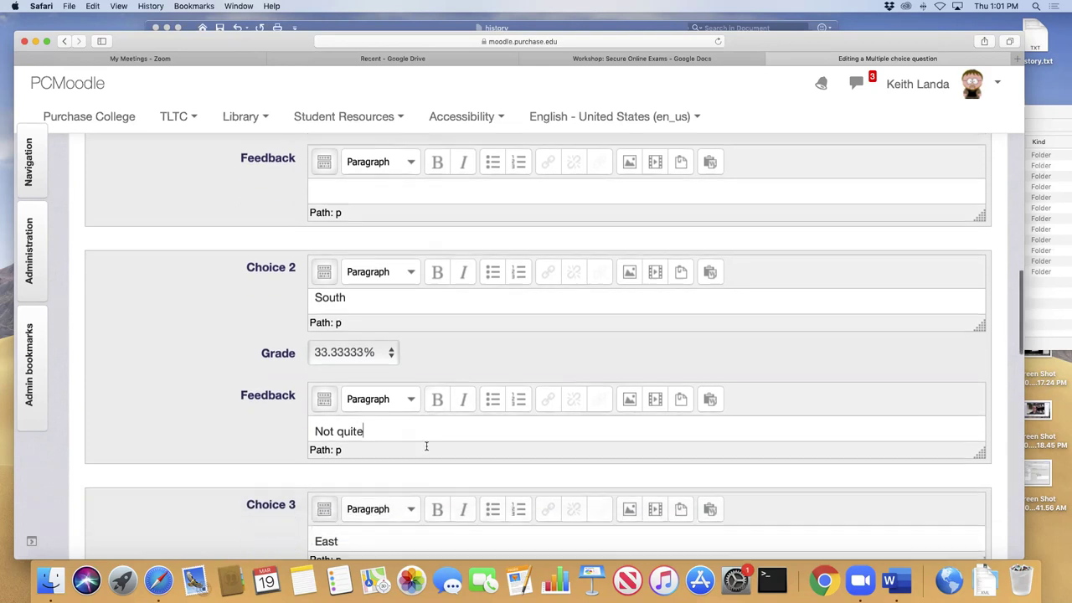
click(382, 465)
text(Correct!)
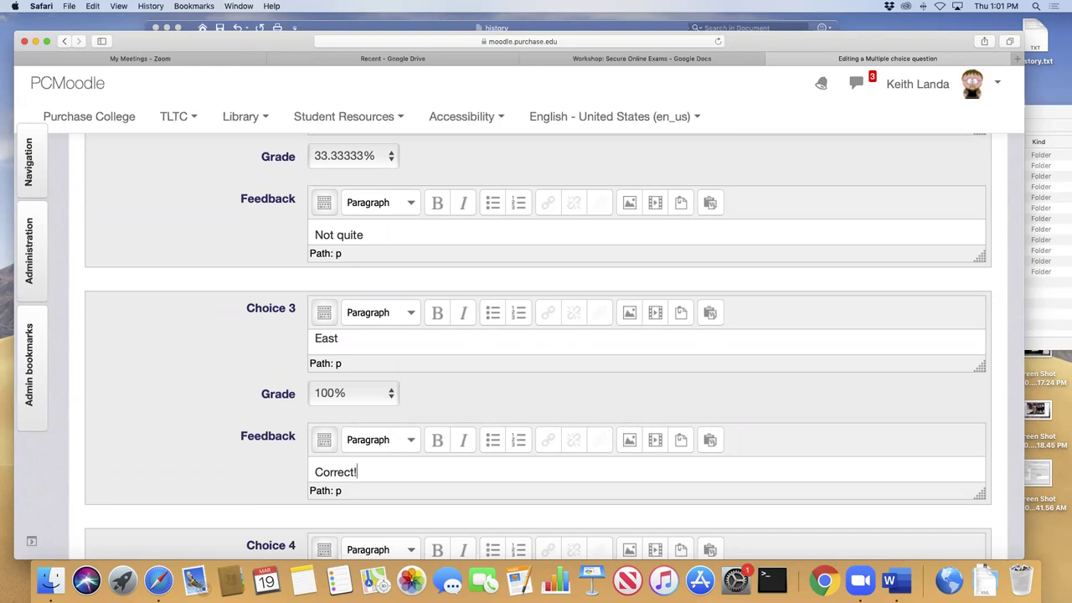
- Expand the combined feedback section and review its messages for correct, partially correct and incorrect responses
scroll(468, 470, down, 15)
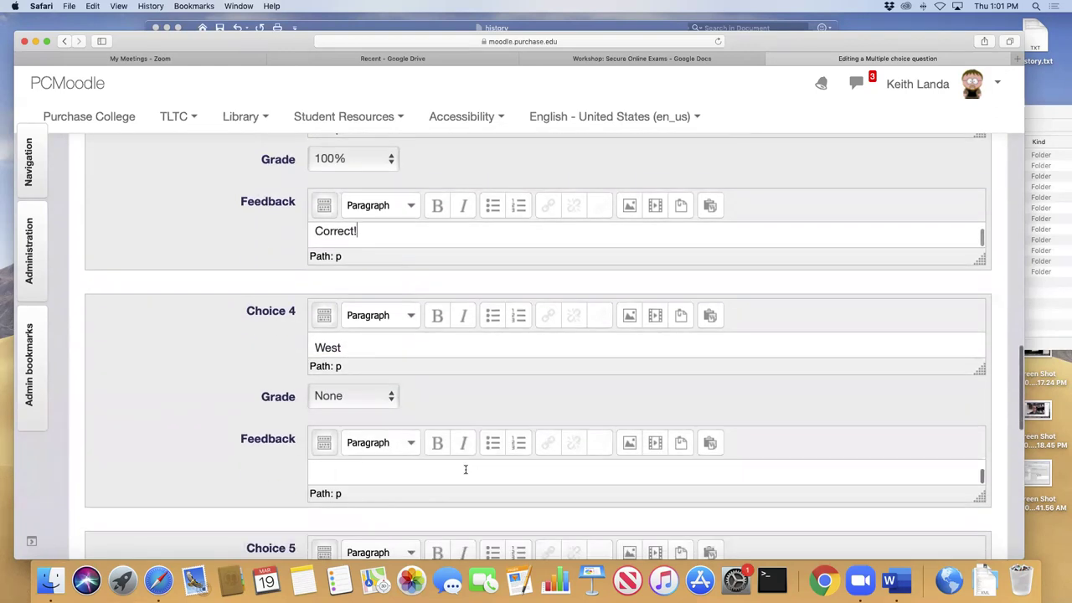
scroll(466, 469, down, 15)
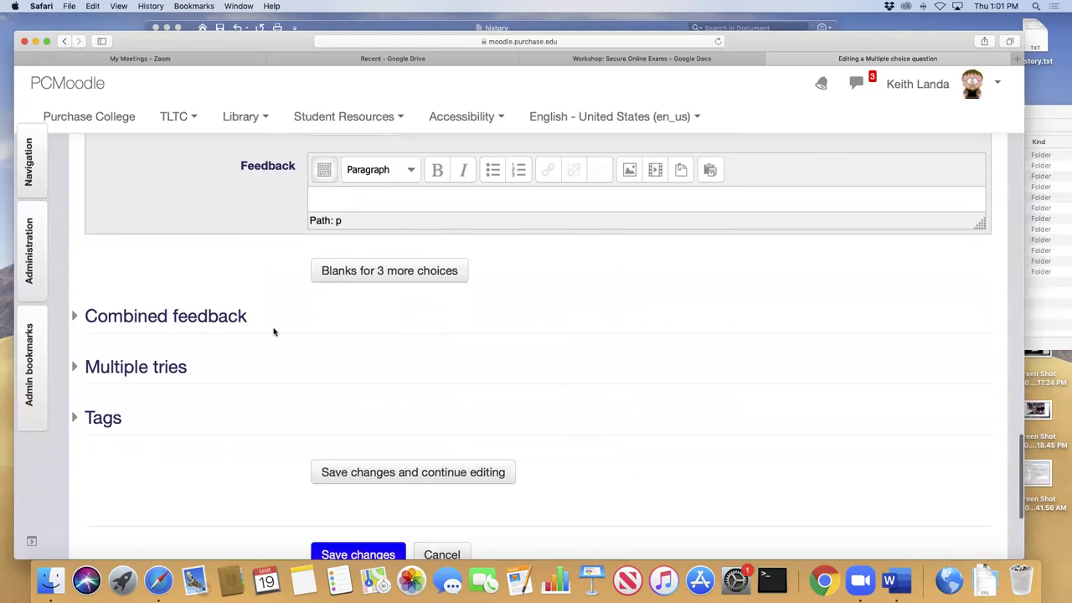
click(194, 317)
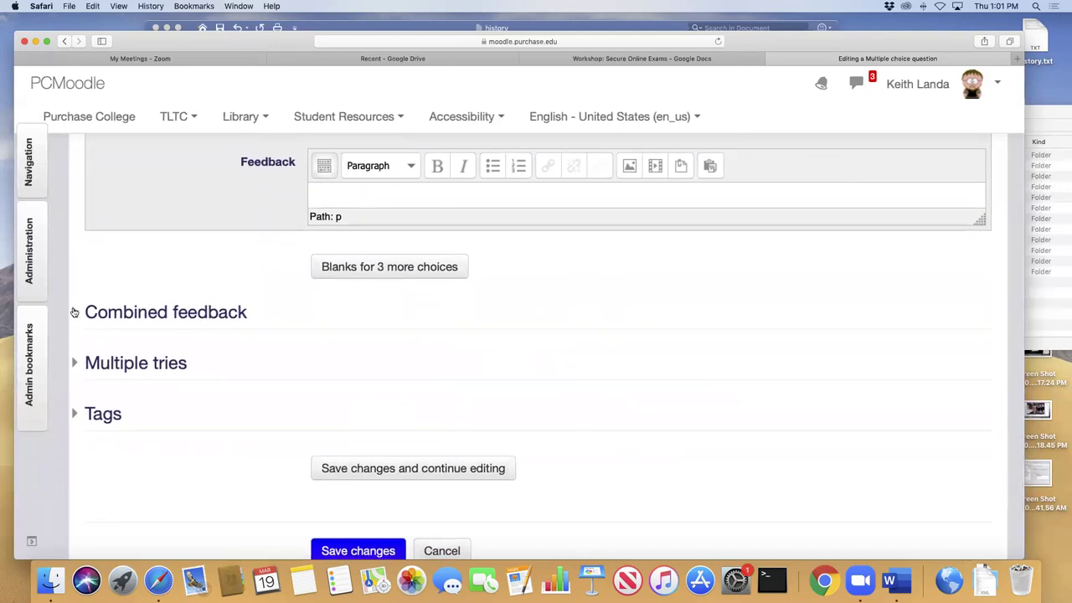
scroll(411, 387, down, 5)
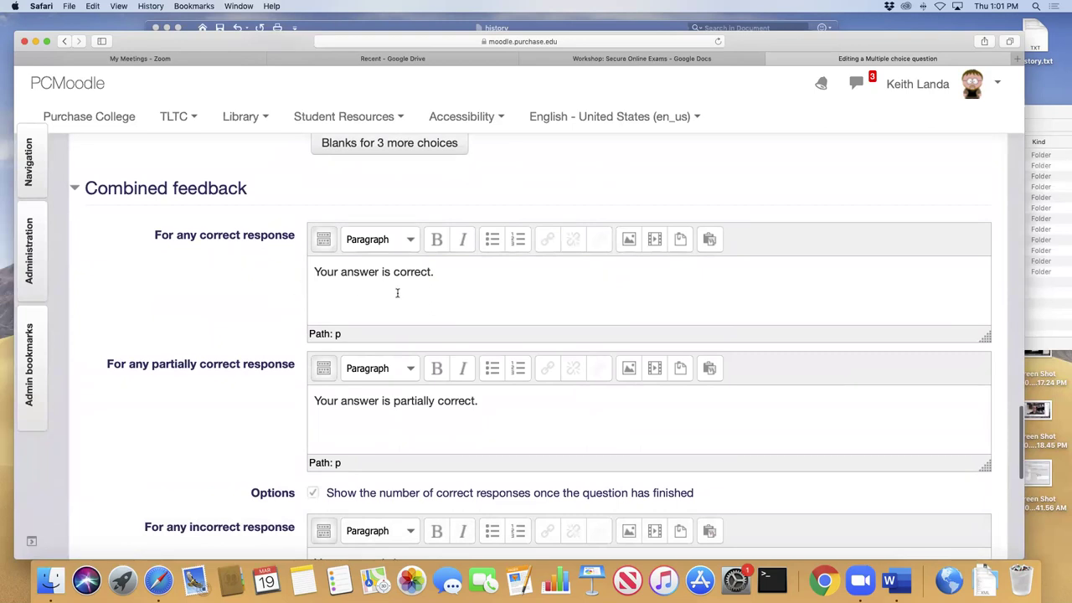
scroll(398, 293, down, 3)
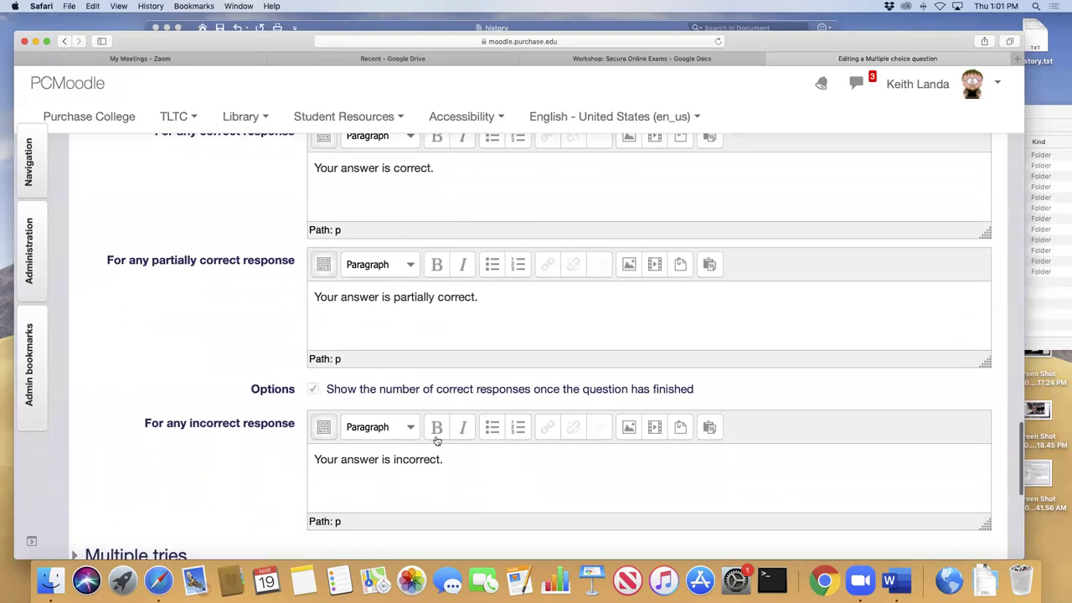
- Review the penalty and hint settings for multiple tries, and save the sunrise question
scroll(451, 459, down, 3)
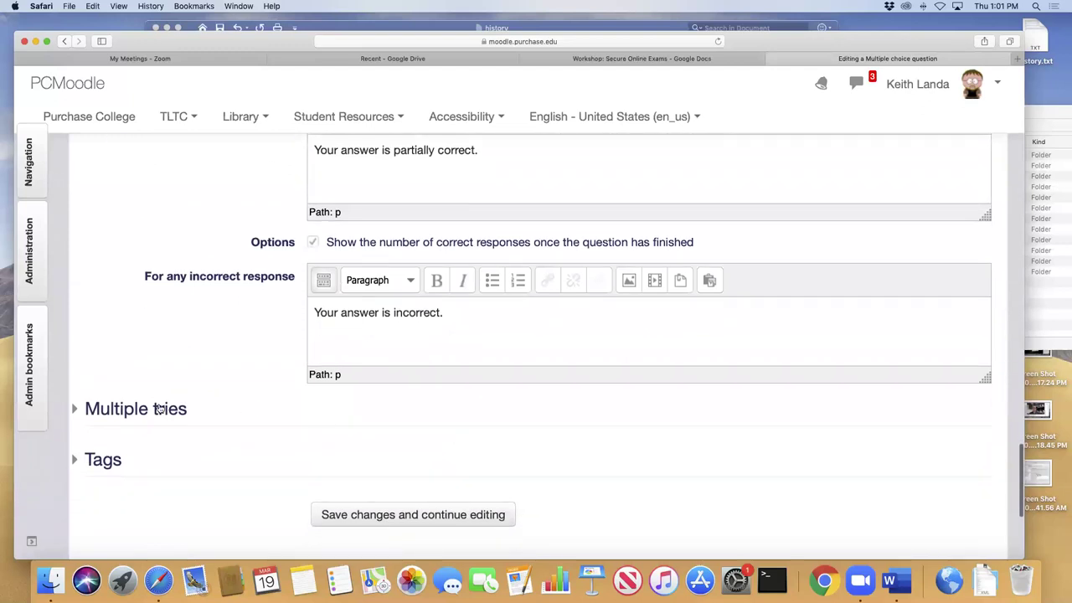
click(128, 411)
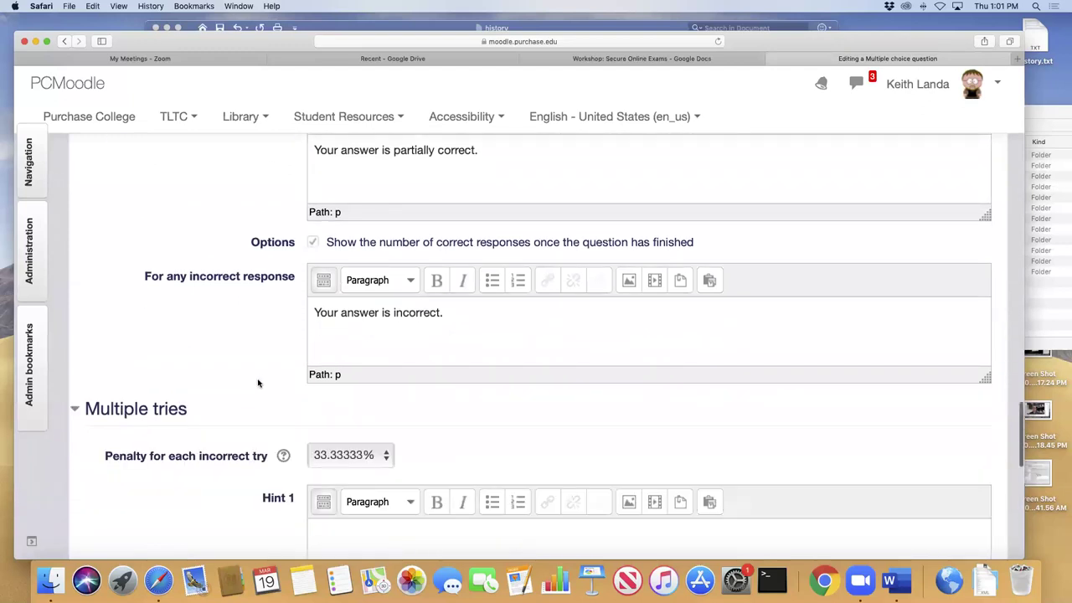
scroll(258, 383, down, 4)
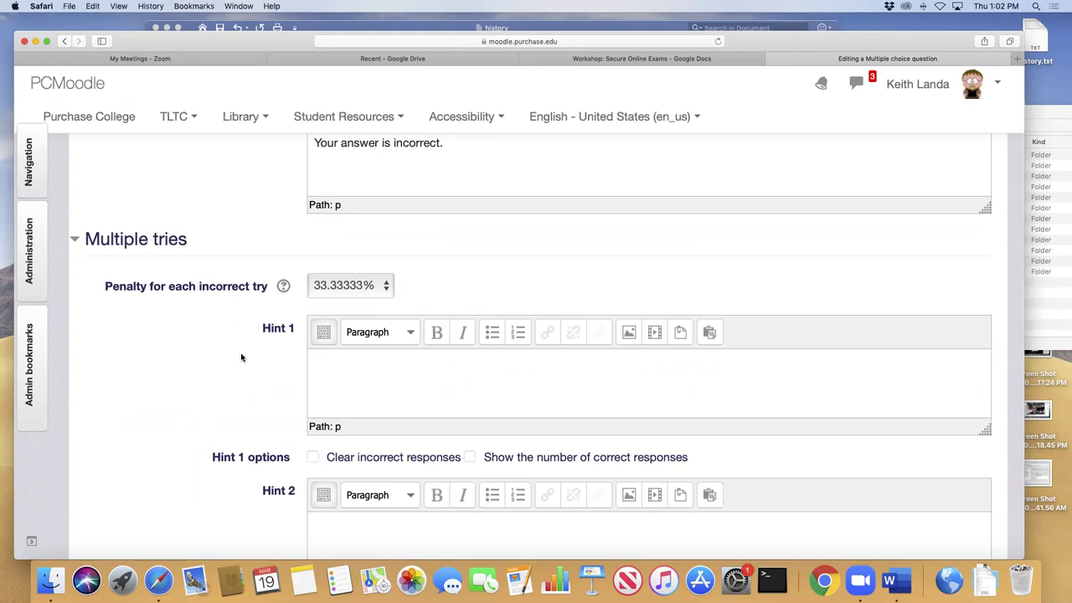
scroll(241, 358, down, 7)
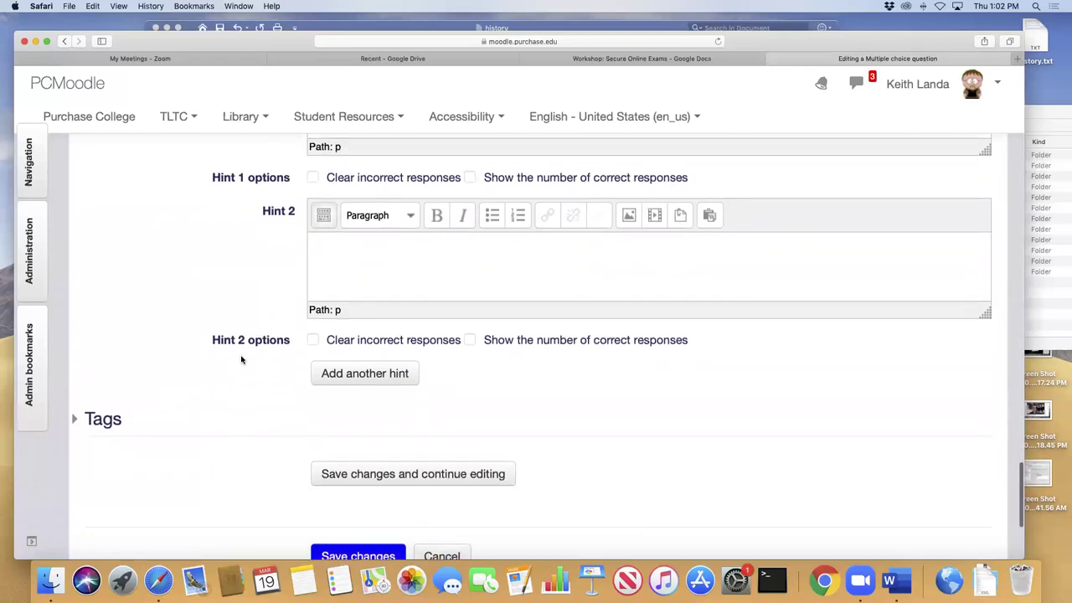
scroll(233, 366, down, 3)
click(362, 452)
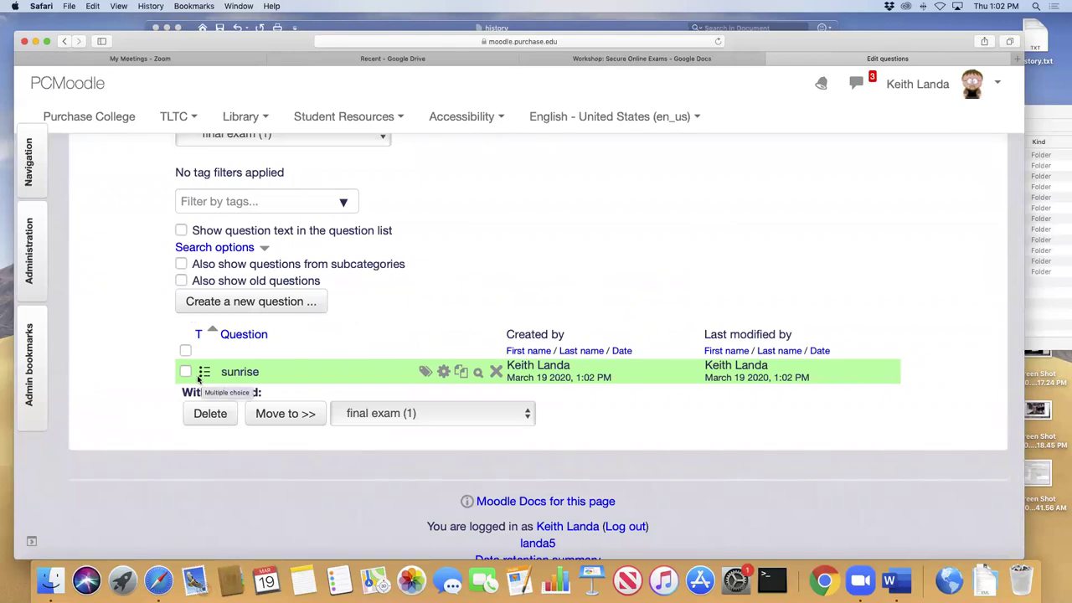
- Check the saved question in the final exam category and add a new Short answer question
scroll(276, 393, down, 1)
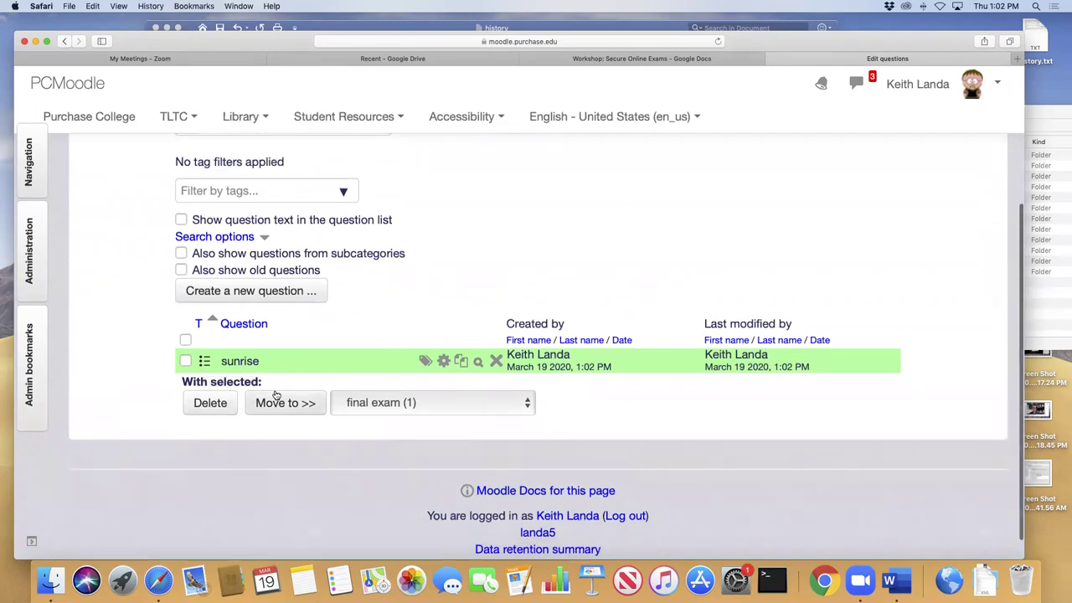
scroll(276, 394, down, 1)
scroll(280, 377, up, 3)
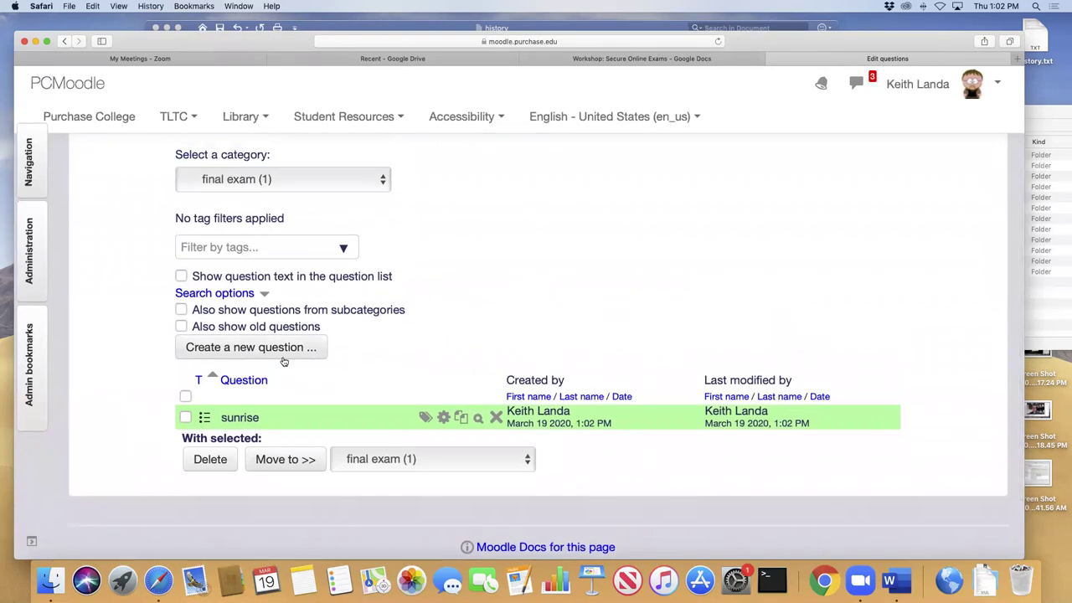
click(298, 356)
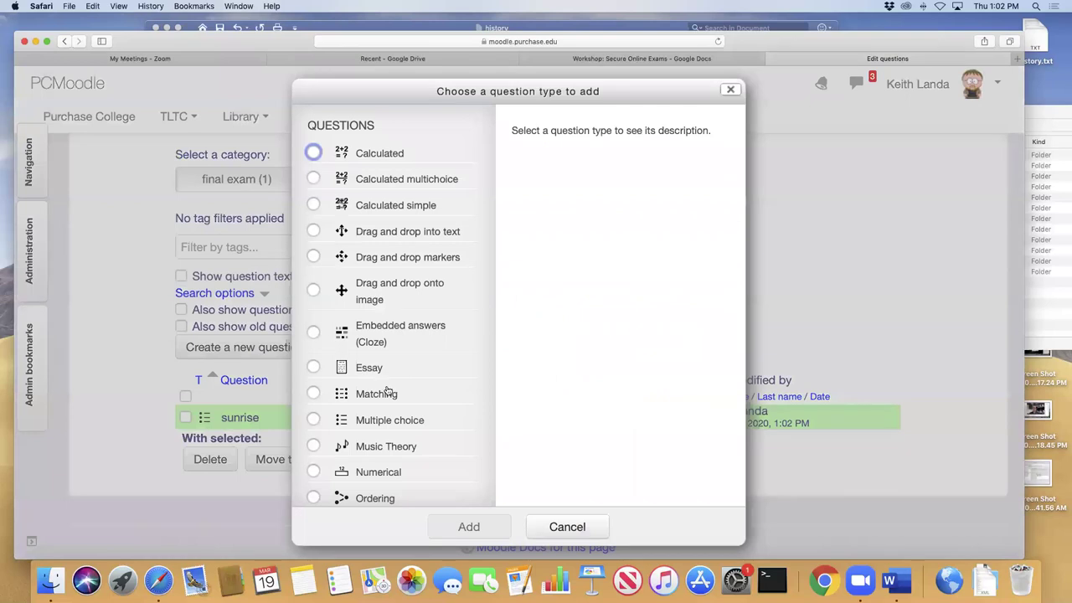
scroll(387, 391, down, 3)
scroll(387, 390, down, 3)
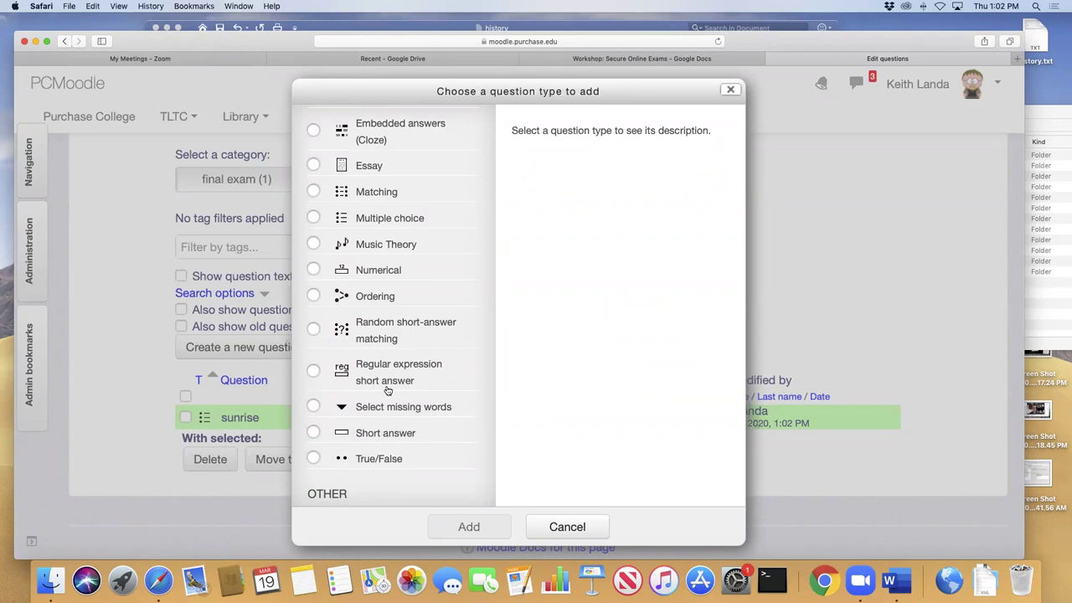
click(312, 432)
click(472, 525)
- Name the short answer question "jklfjalfjal" and fill its question text with placeholder text starting "fkldajfklajklfj"
click(408, 408)
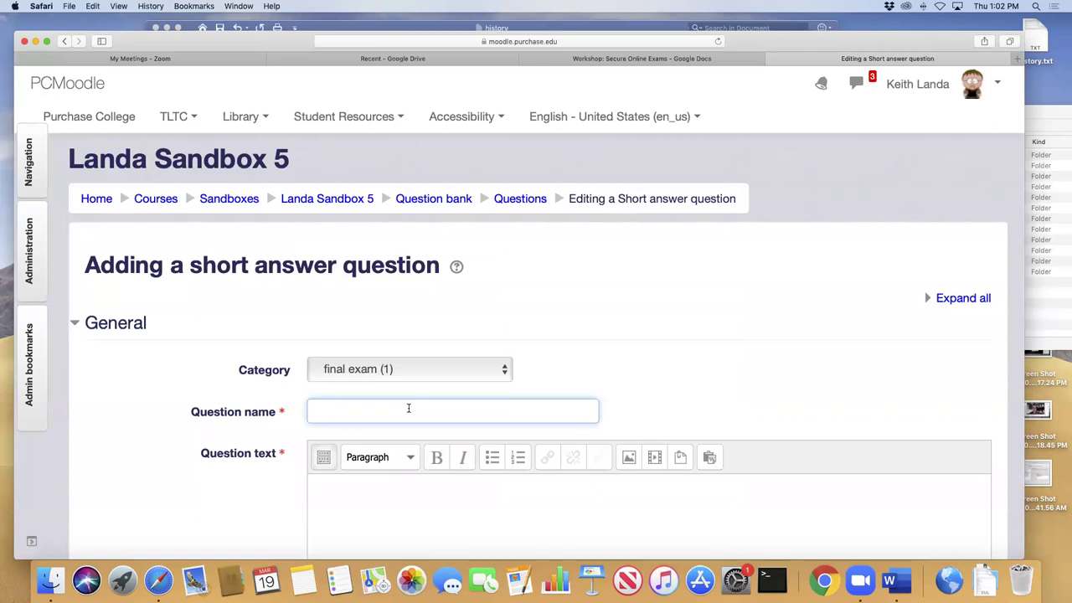
text(jklfjalfjal)
scroll(443, 436, down, 5)
click(441, 412)
text(fk)
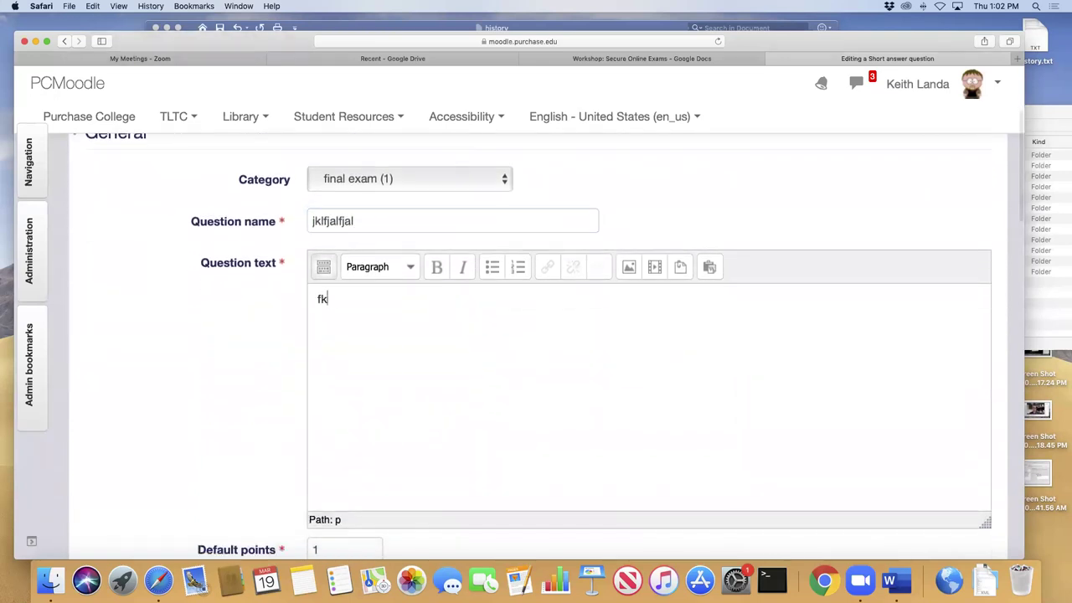
text(ldajfklajklfj aklj fklaj fkljaklfj alkfj alkjfoj;afljla)
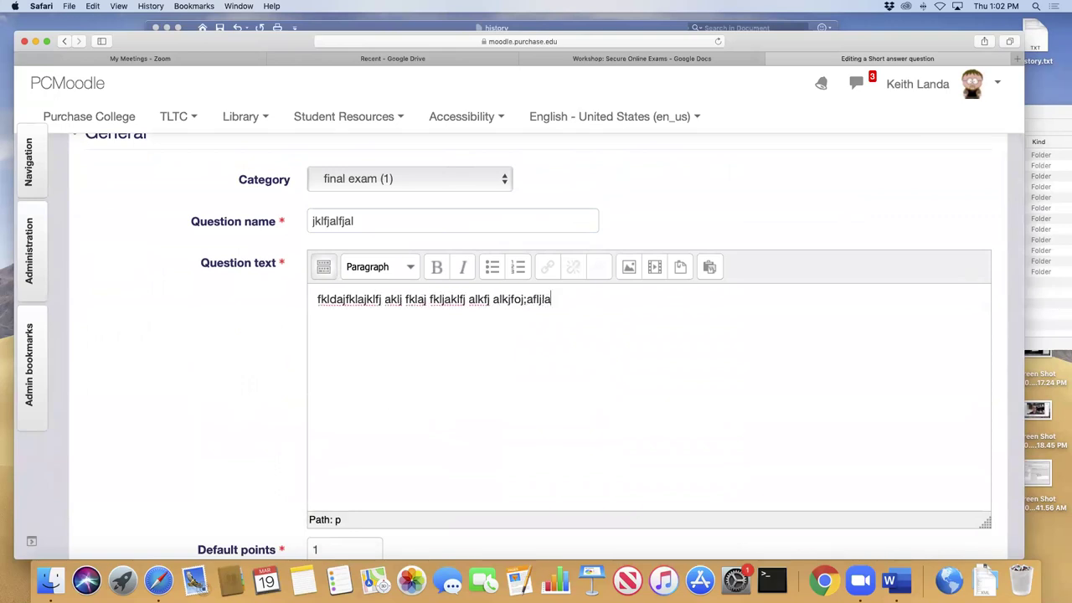
- Set the short answer question's default points to 2
scroll(276, 438, down, 5)
click(314, 321)
key(BackSpace)
text(2)
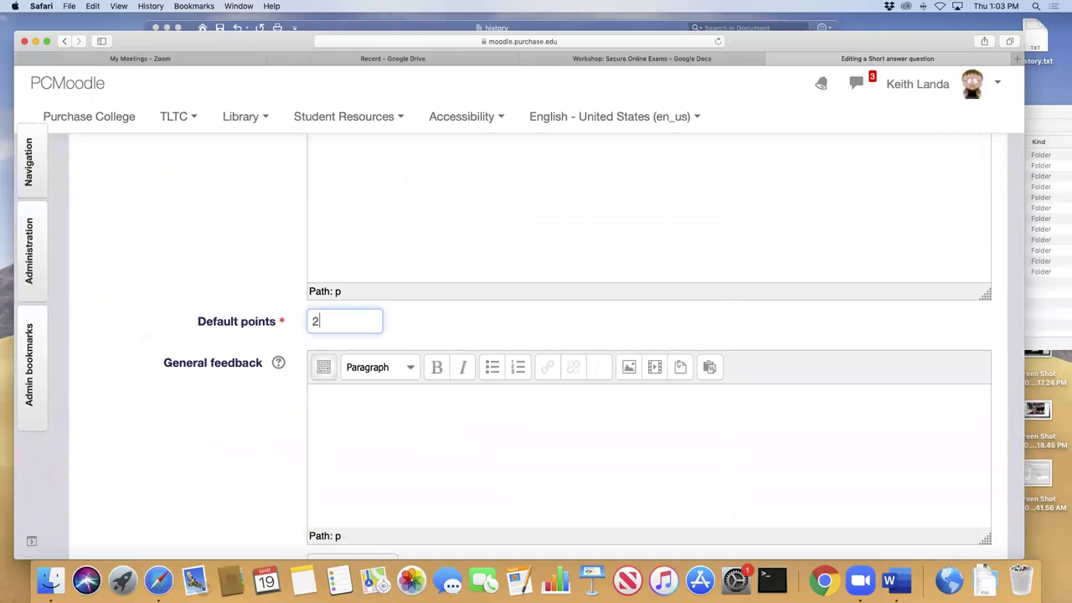
- Enter "Grant", "US Grant" and "Ulyssees S. Grant" as Answers 1, 2 and 3 of the short answer question
scroll(235, 424, down, 5)
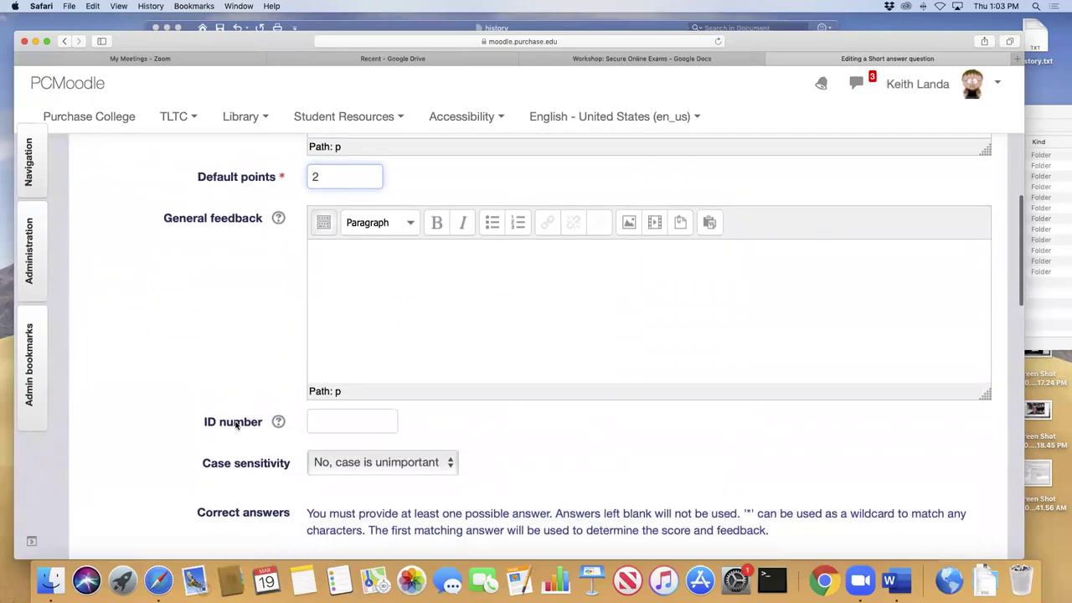
scroll(235, 426, down, 5)
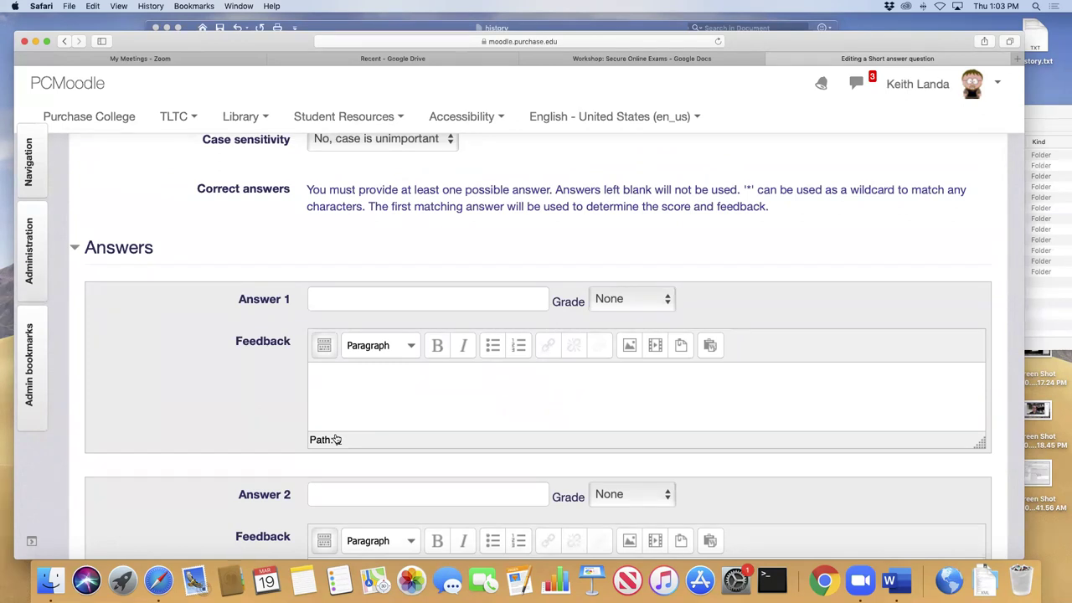
click(379, 298)
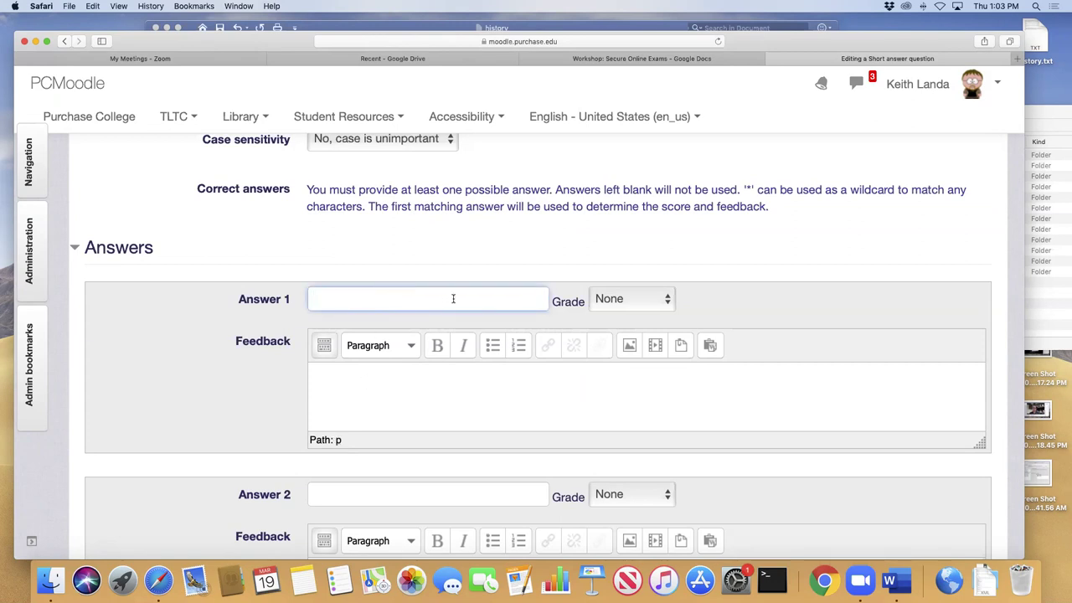
text(Grant)
scroll(415, 287, down, 3)
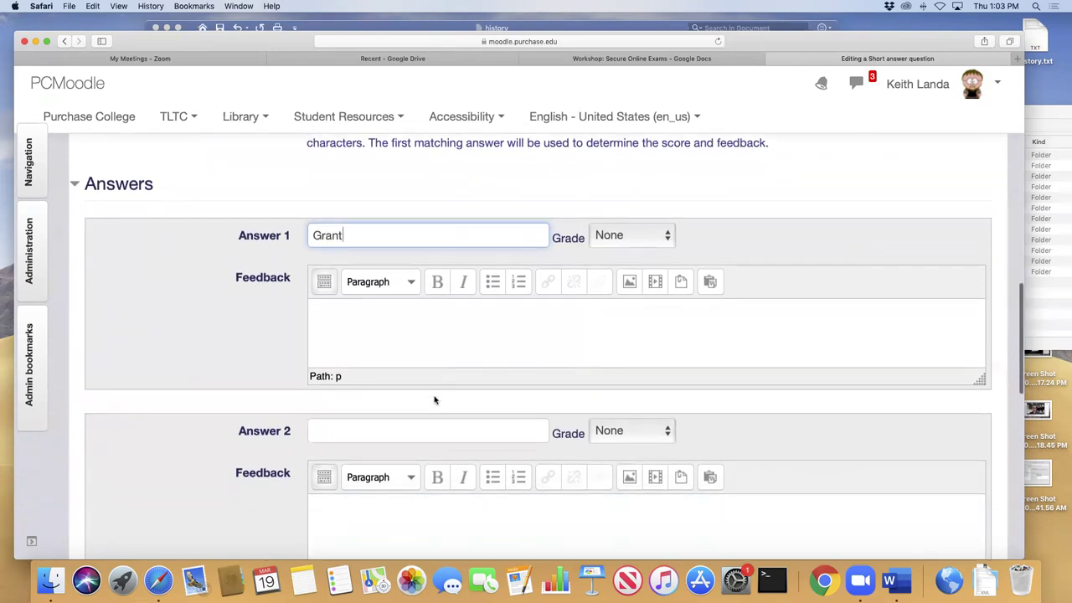
click(409, 398)
text(US )
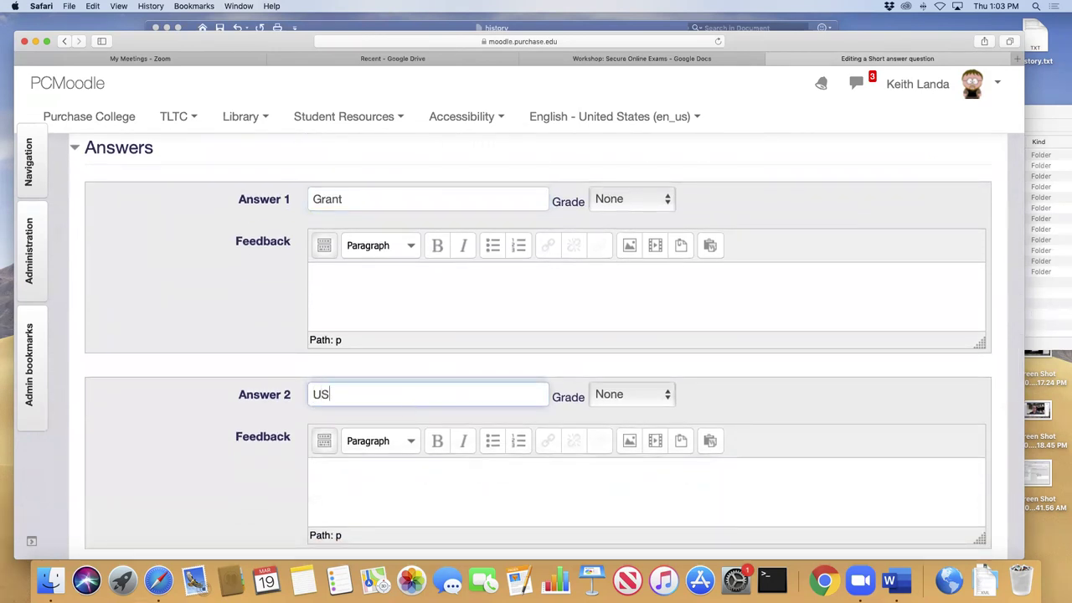
text(Grant)
scroll(427, 443, down, 6)
click(384, 360)
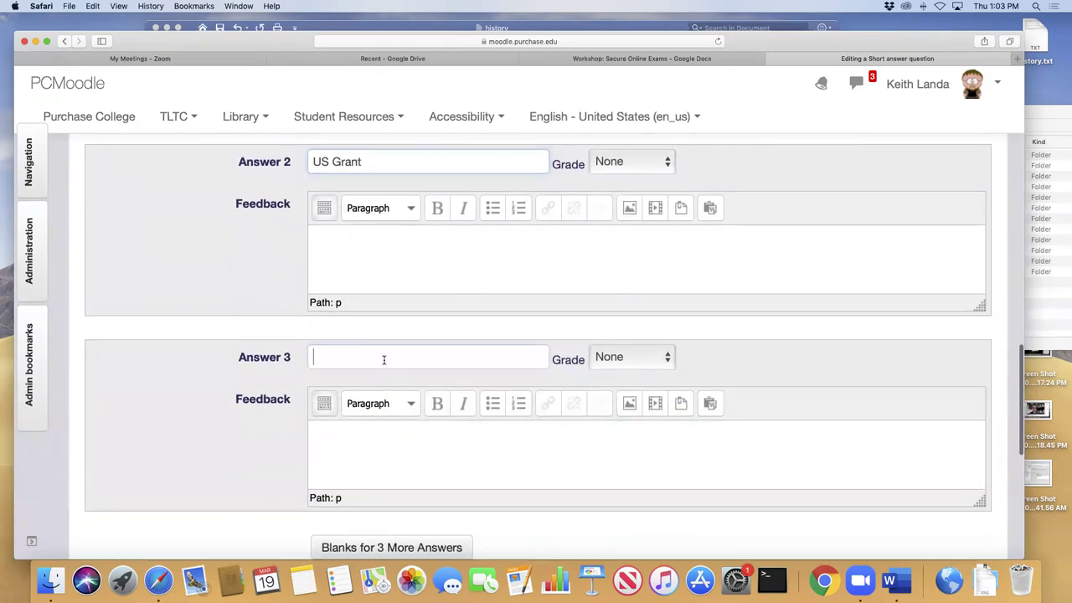
text(Uly)
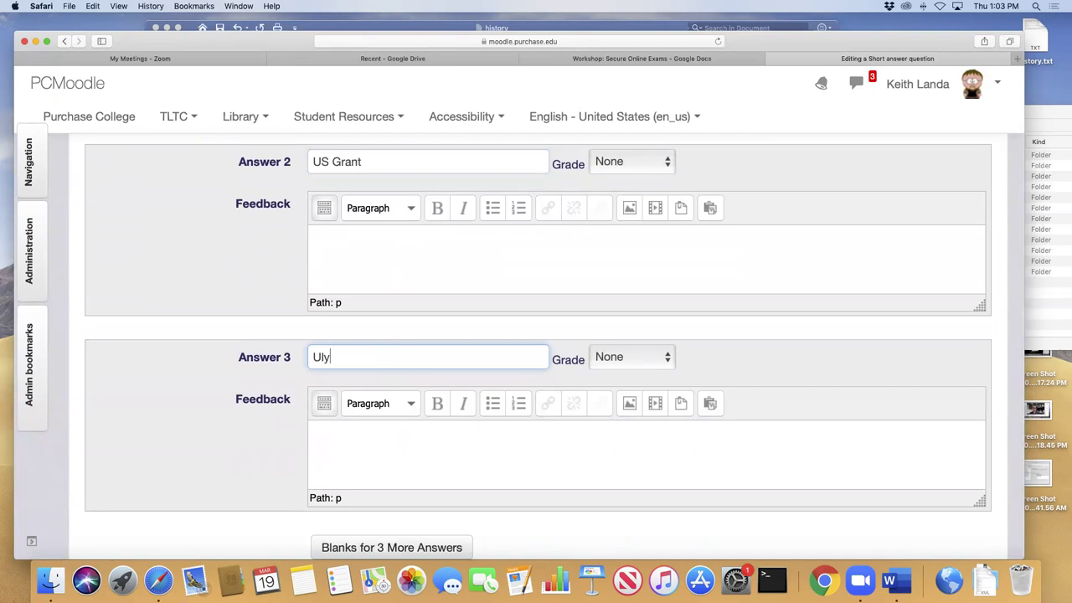
text(ssees S. Grant)
- Set the answer grades to 100% for "Ulyssees S. Grant", 50% for "US Grant" and 100% for "Grant"
click(627, 362)
click(609, 378)
scroll(651, 366, up, 5)
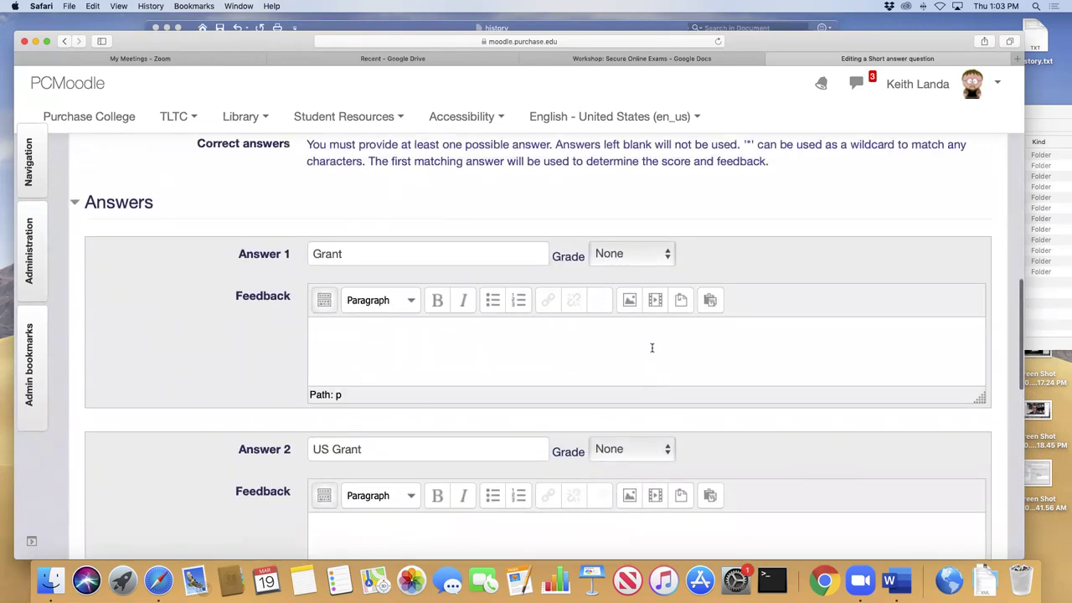
click(635, 454)
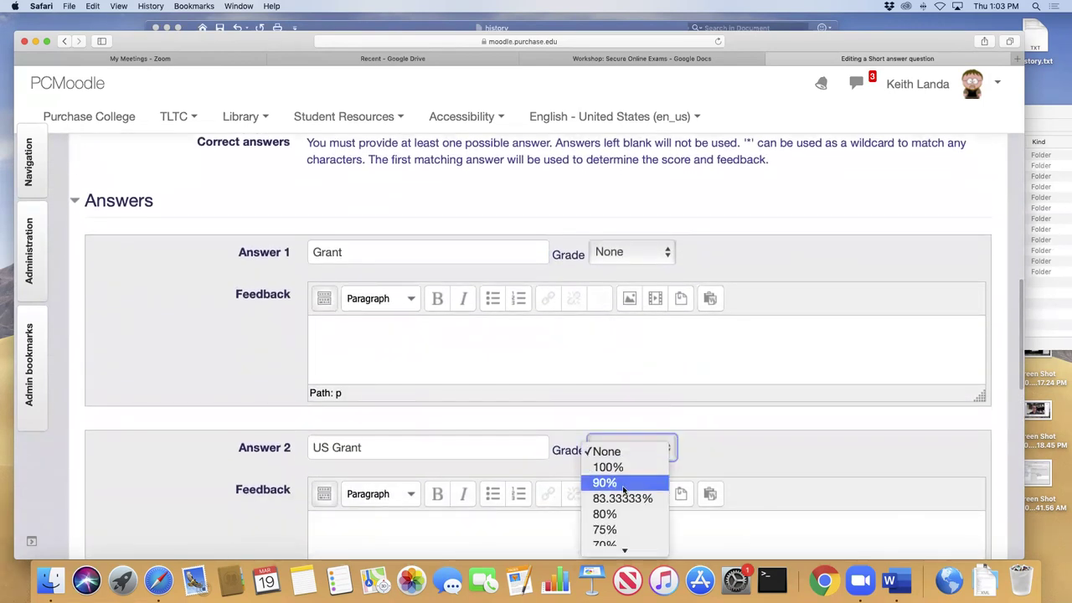
click(616, 375)
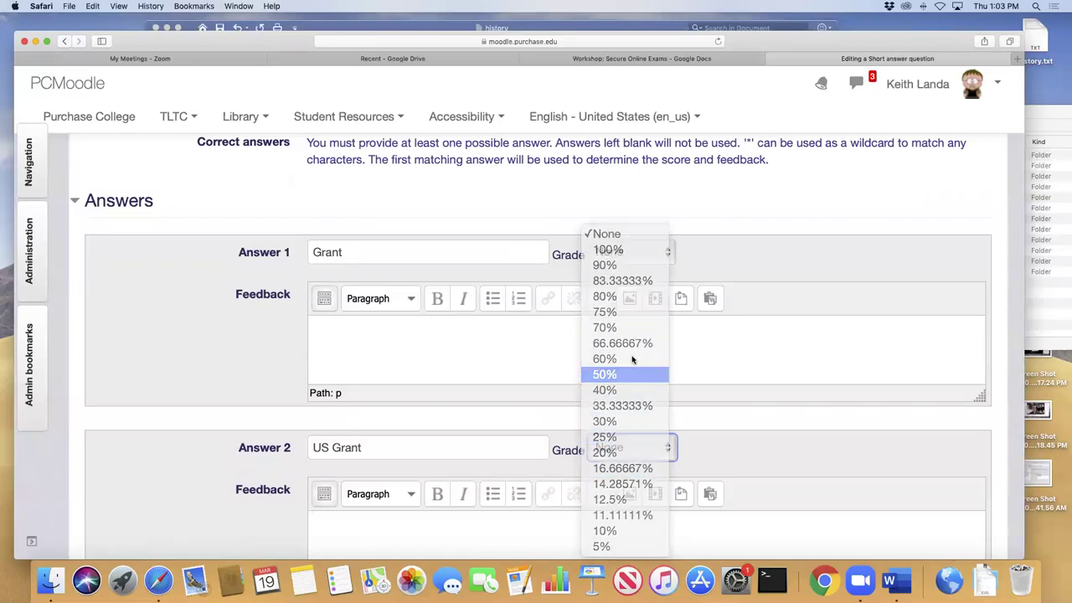
click(628, 262)
click(613, 275)
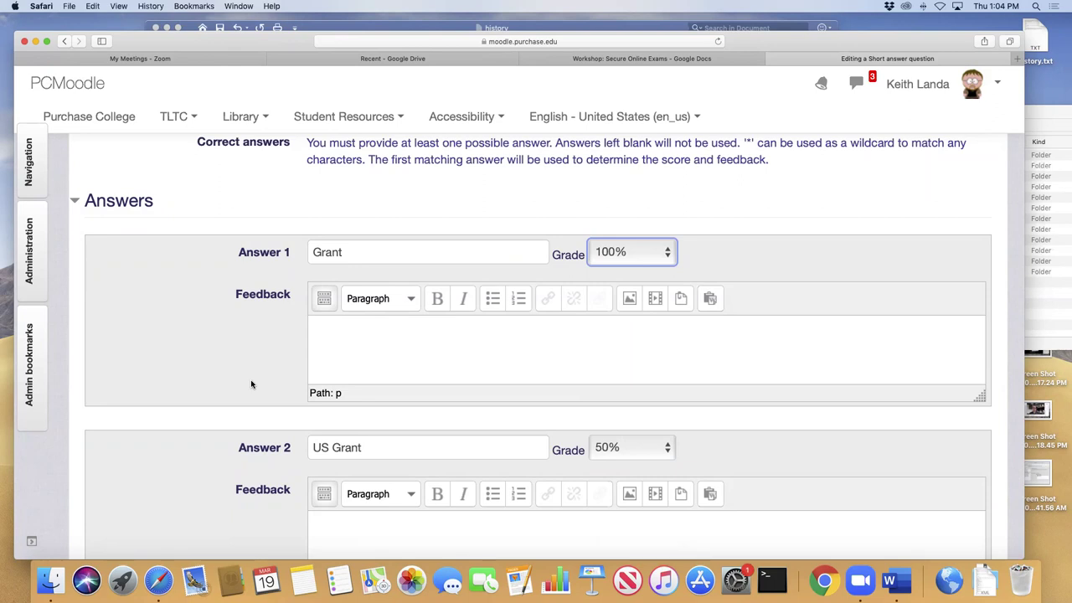
- Check the graded answers and save the short answer question to the question bank
scroll(251, 385, down, 10)
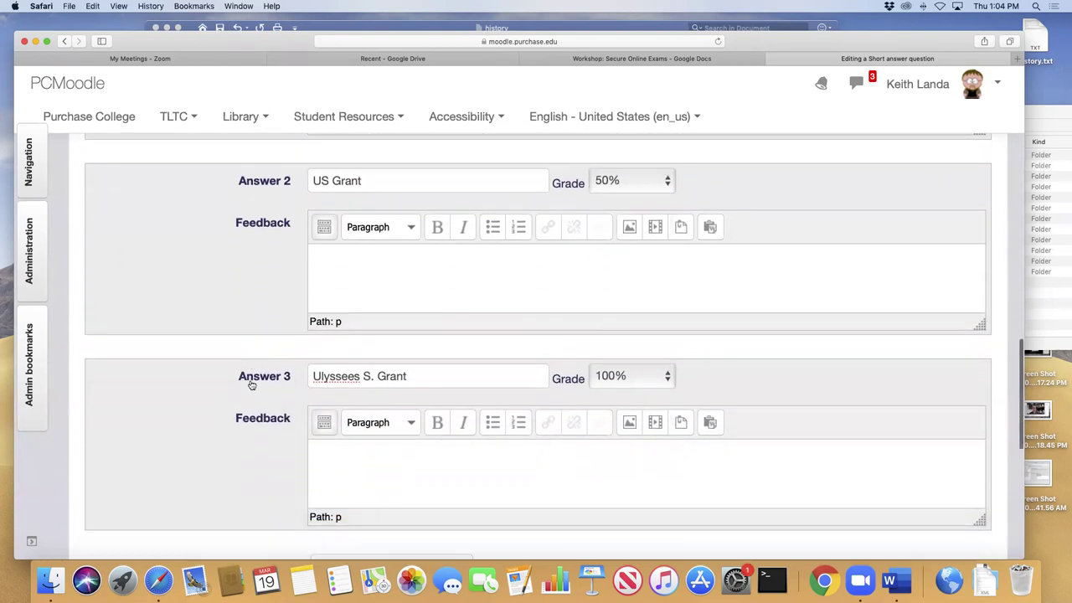
scroll(252, 385, down, 1)
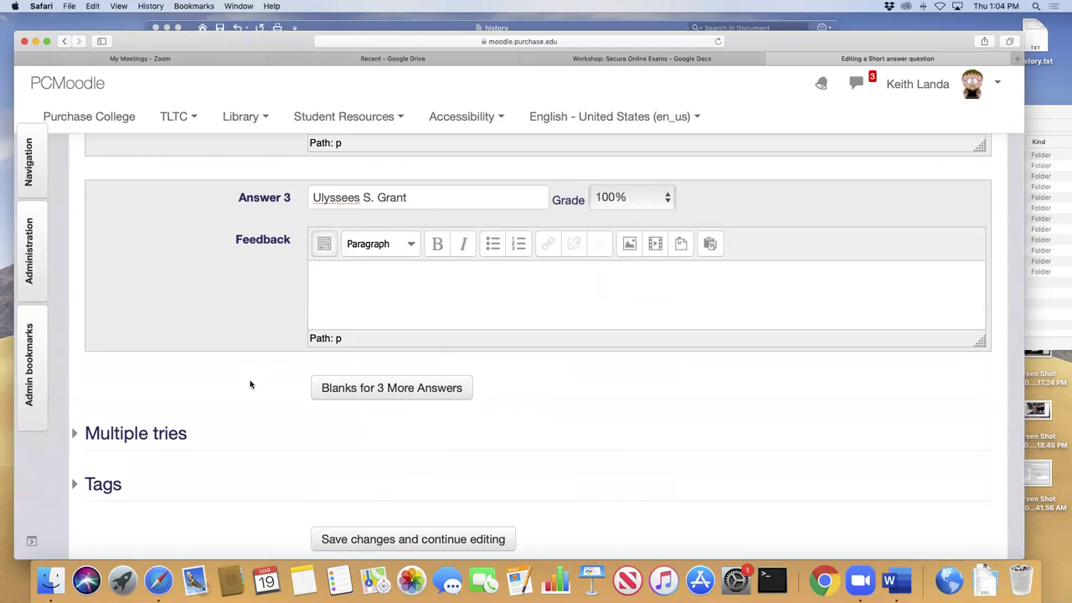
scroll(250, 384, down, 3)
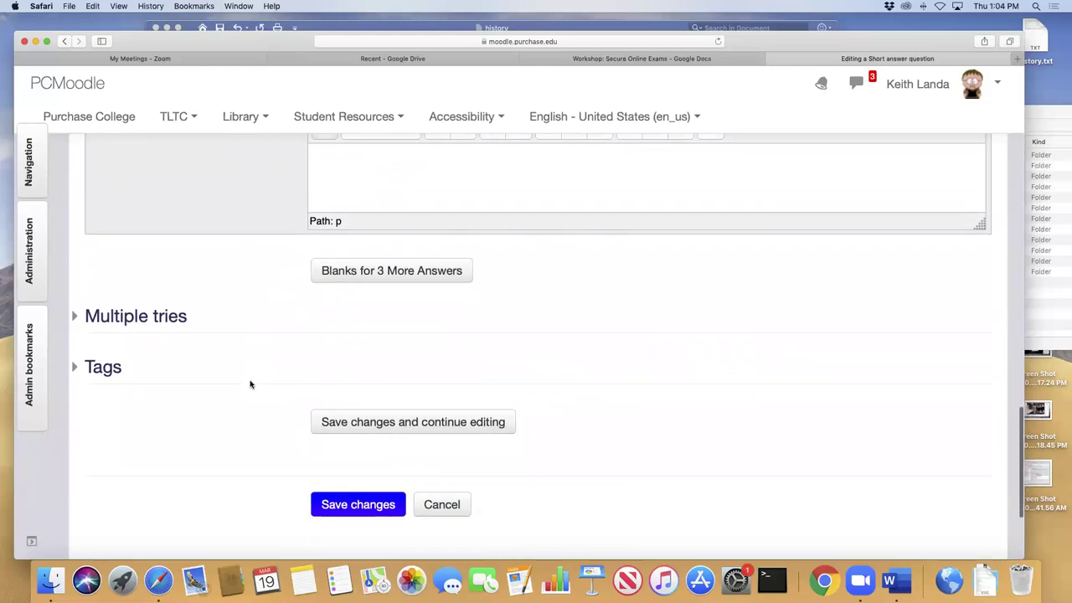
click(367, 508)
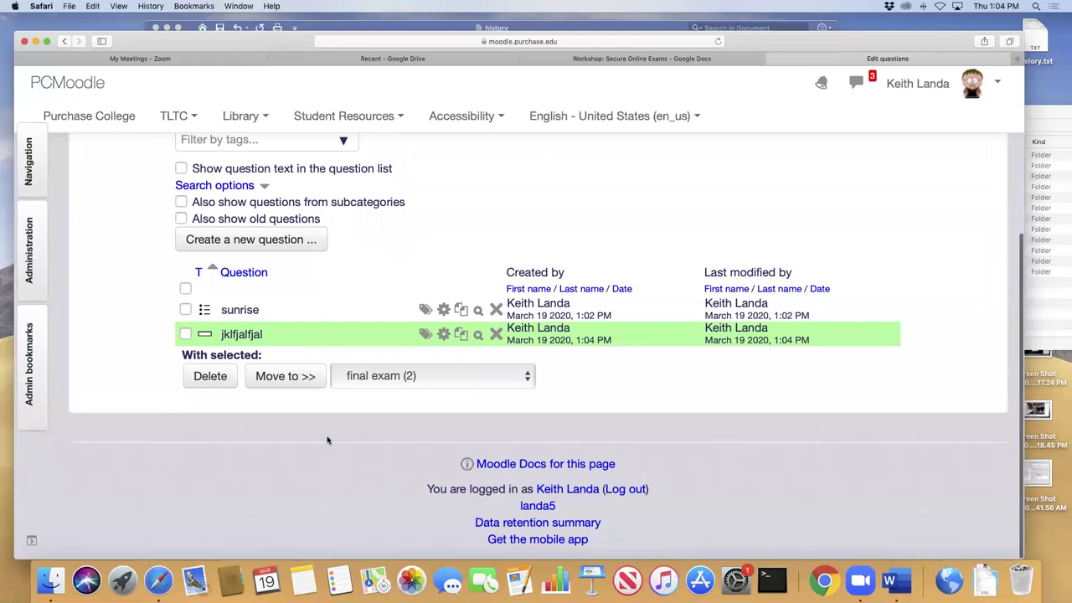
- Add a new True/False question to the final exam category
click(287, 241)
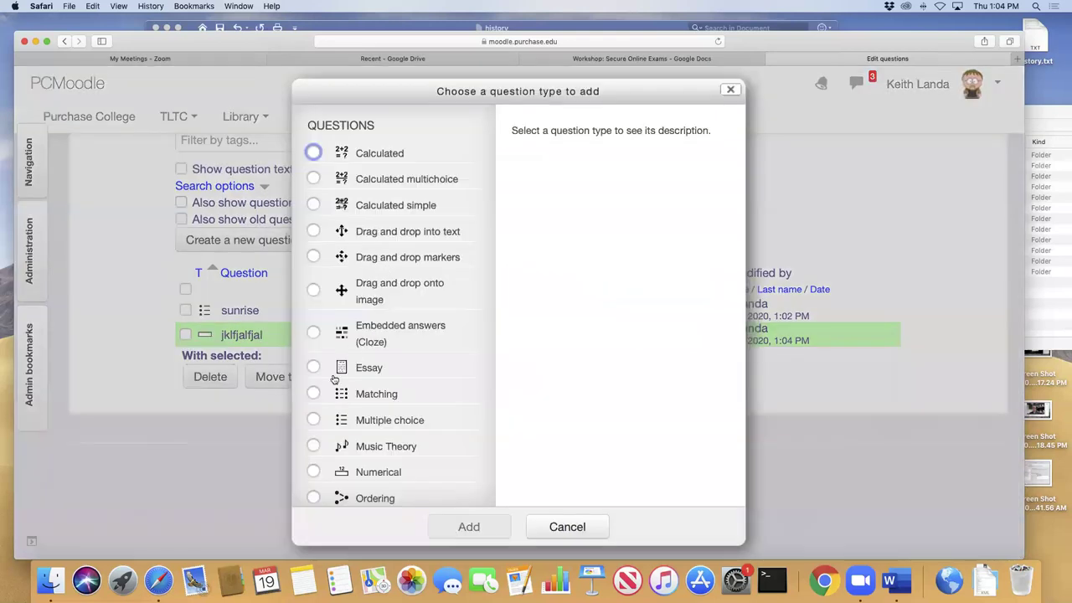
scroll(332, 423, down, 3)
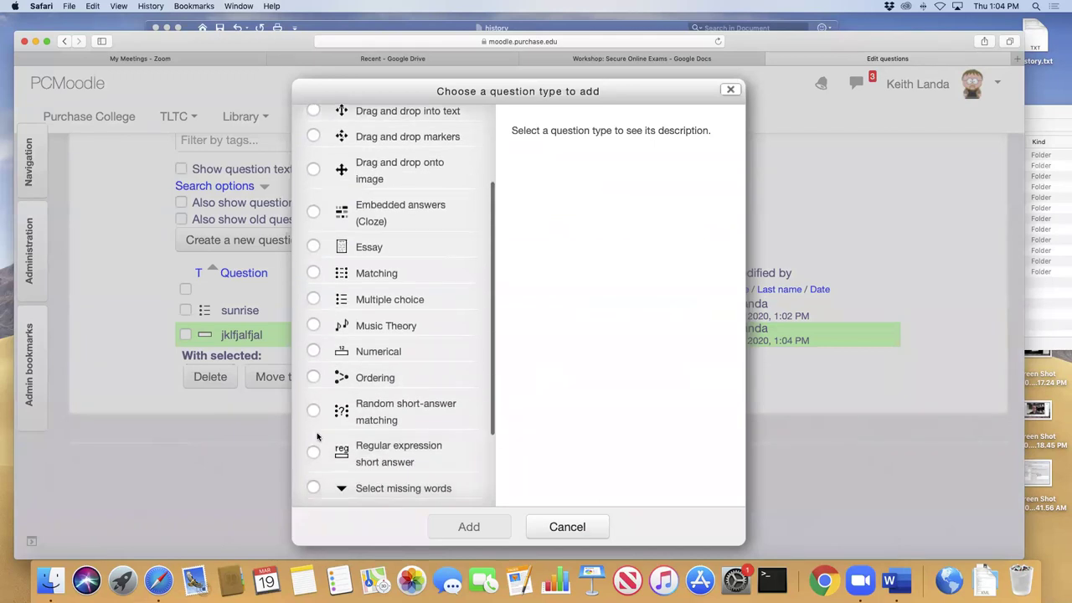
scroll(317, 436, down, 3)
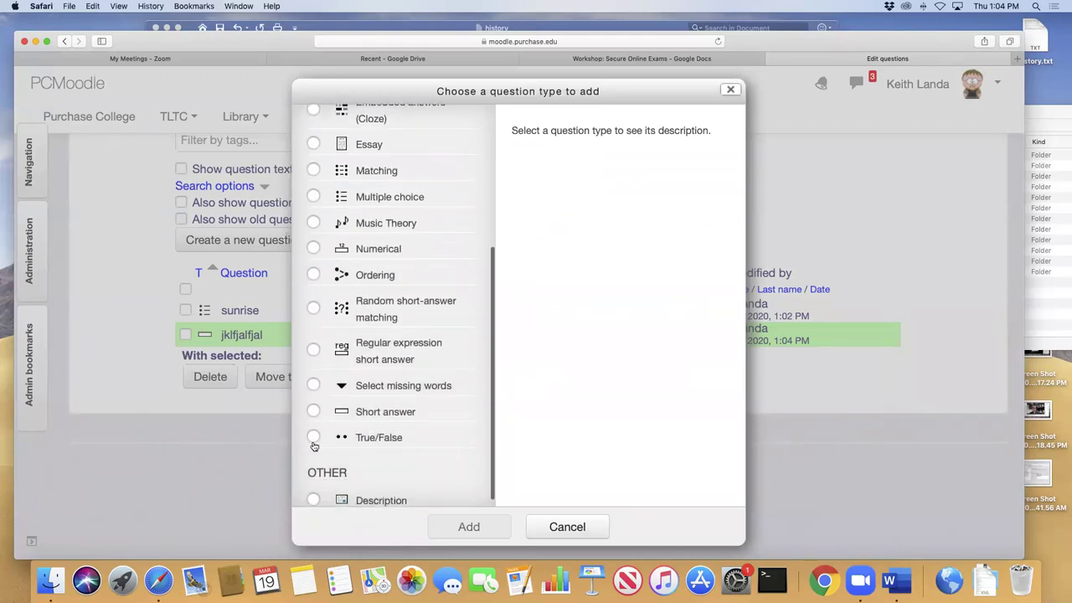
click(313, 440)
click(469, 527)
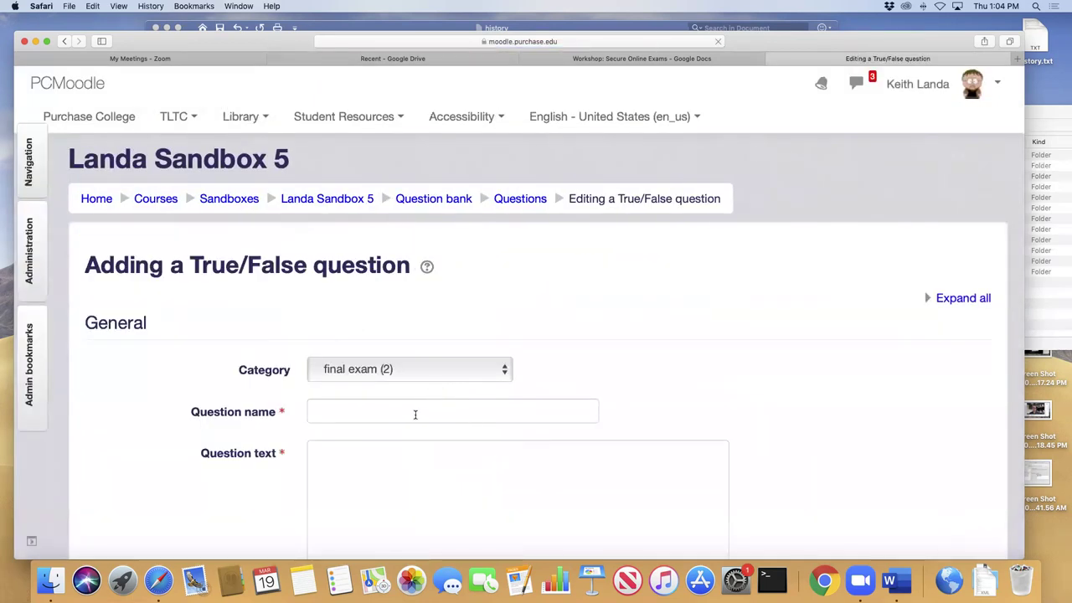
- Name the question "moodle questions" and enter the question text "Writing MC questions in Moodle is easy"
click(415, 414)
text(moodle )
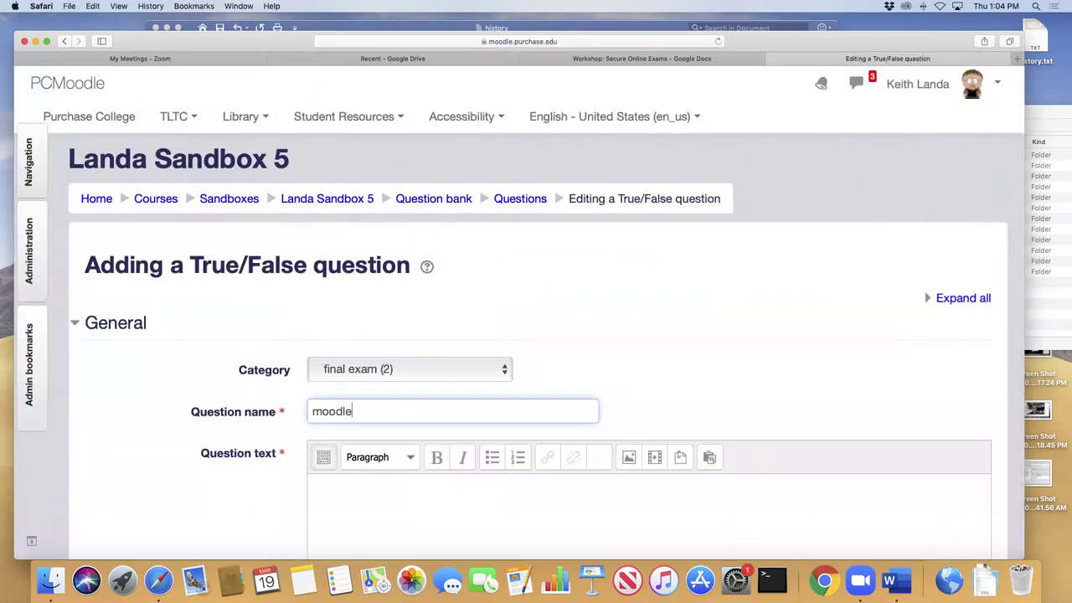
text(questions)
scroll(392, 451, down, 2)
click(384, 439)
text(Writing mu)
key(BackSpace)
key(BackSpace)
text(MC questions i)
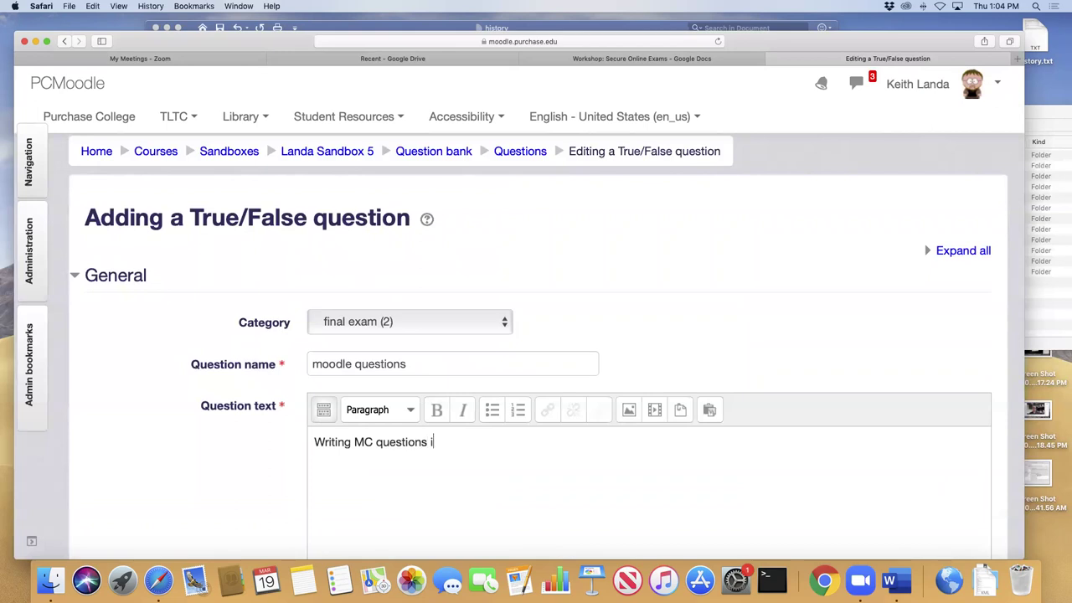
text(n Moodle is easy)
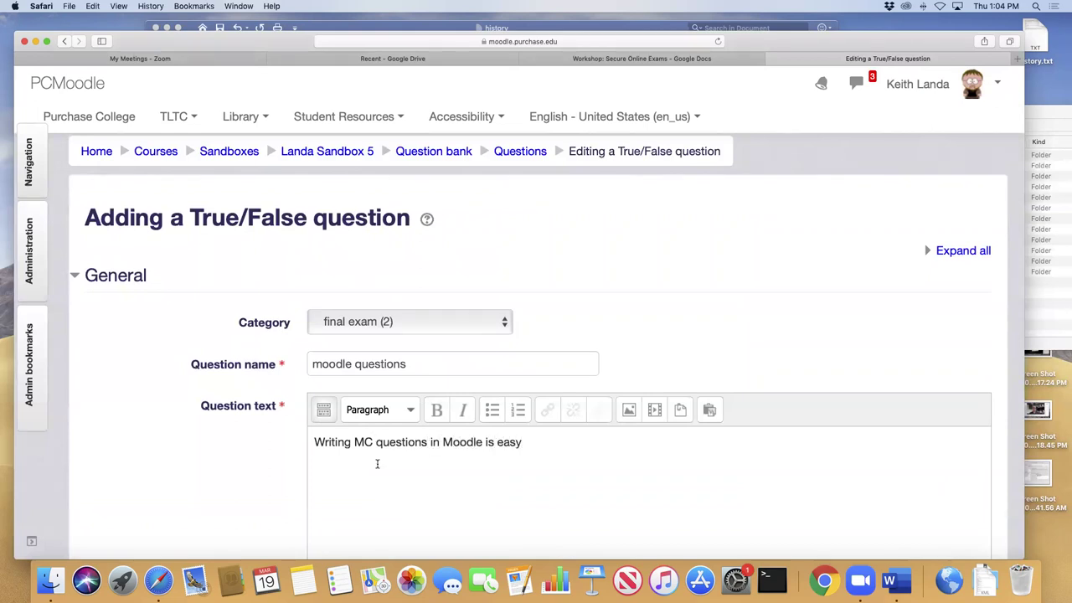
- Look over the True/False question's correct answer and feedback settings, and save the question
scroll(377, 463, down, 10)
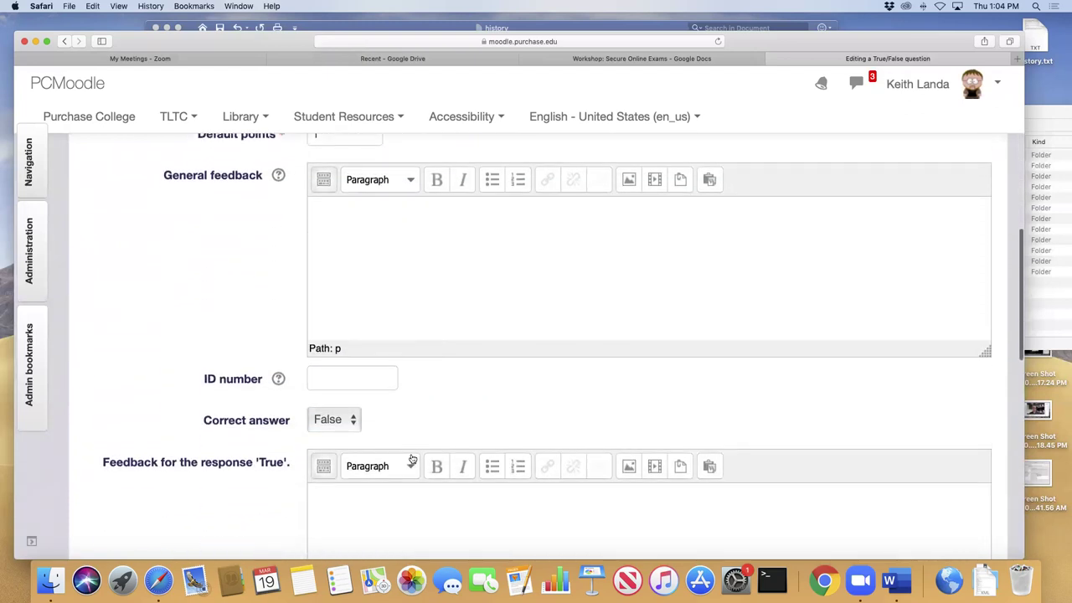
scroll(413, 461, down, 2)
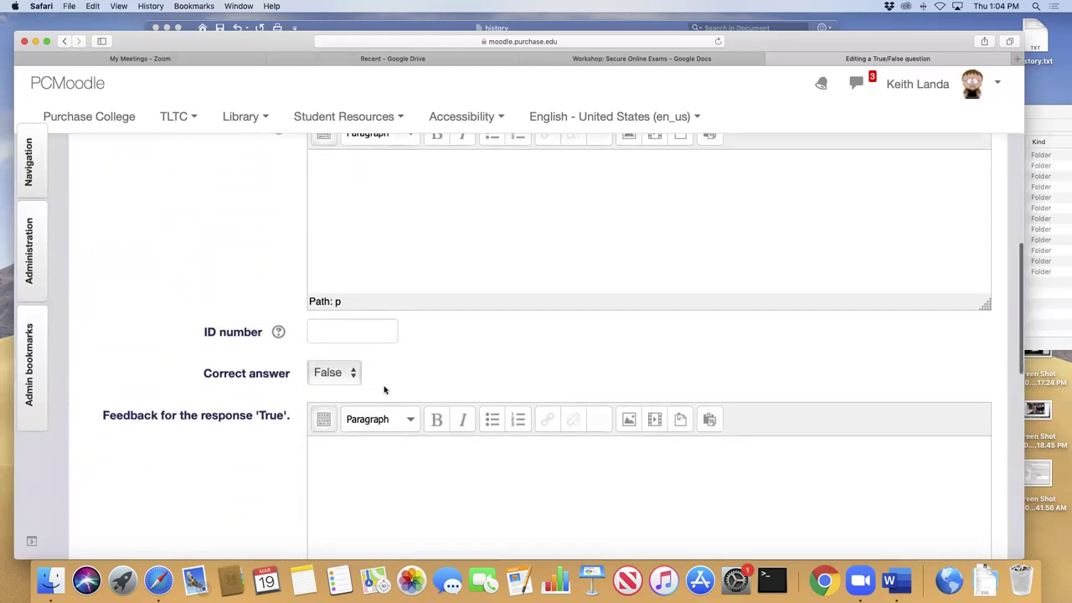
scroll(411, 442, down, 8)
scroll(399, 452, down, 4)
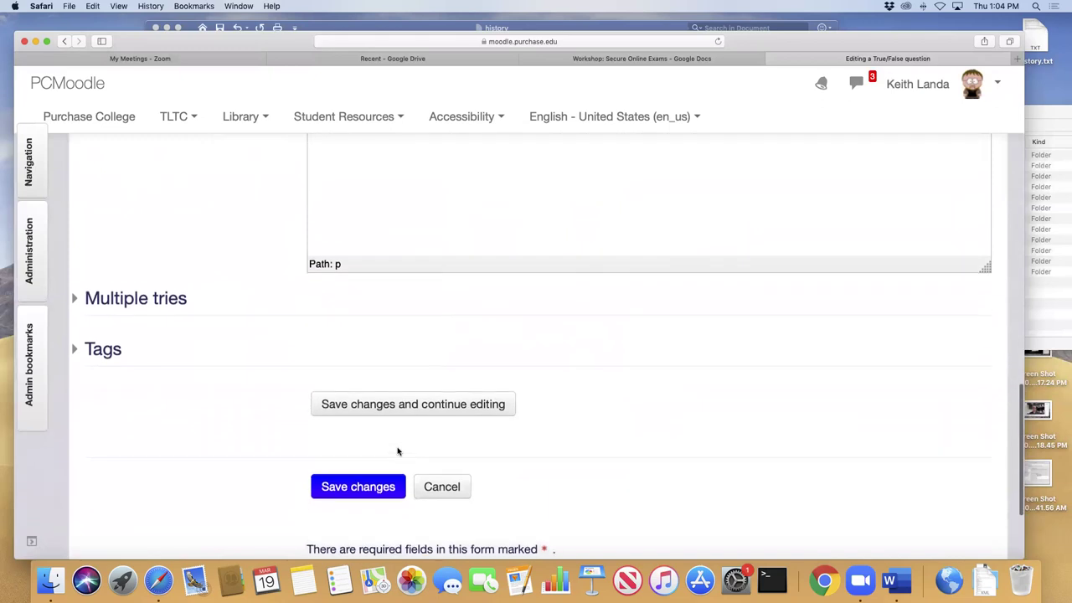
click(374, 471)
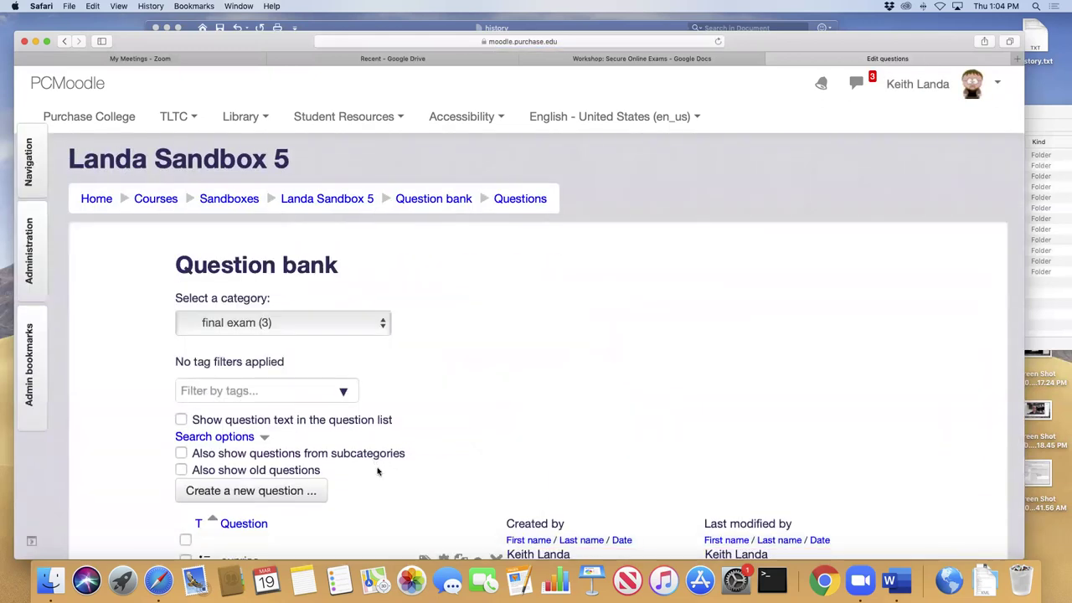
- Check the saved questions in the final exam category and add a new Essay question
scroll(549, 477, down, 4)
scroll(548, 477, up, 1)
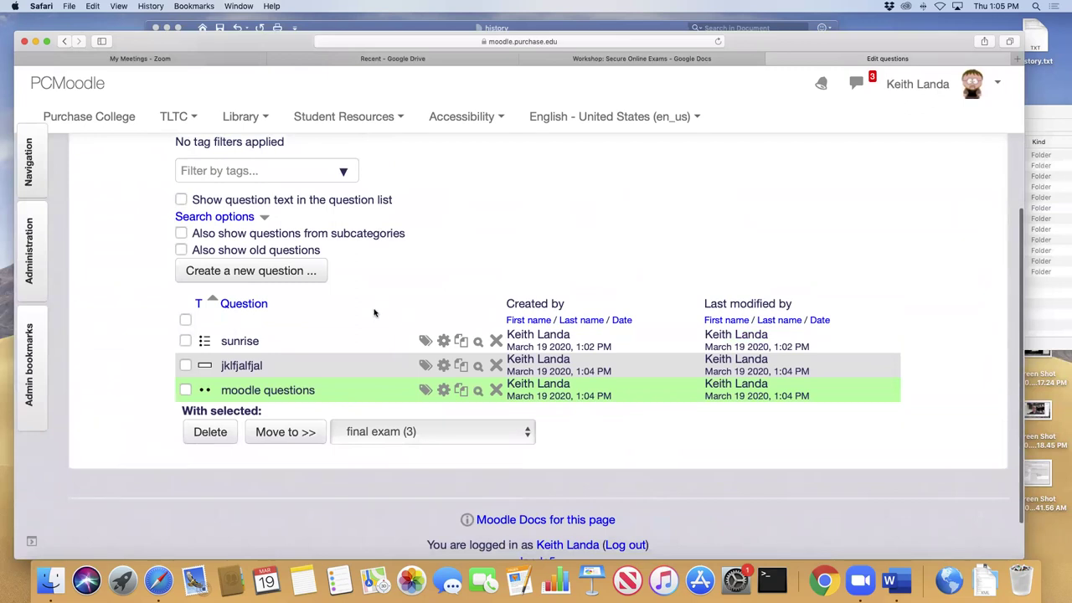
click(311, 277)
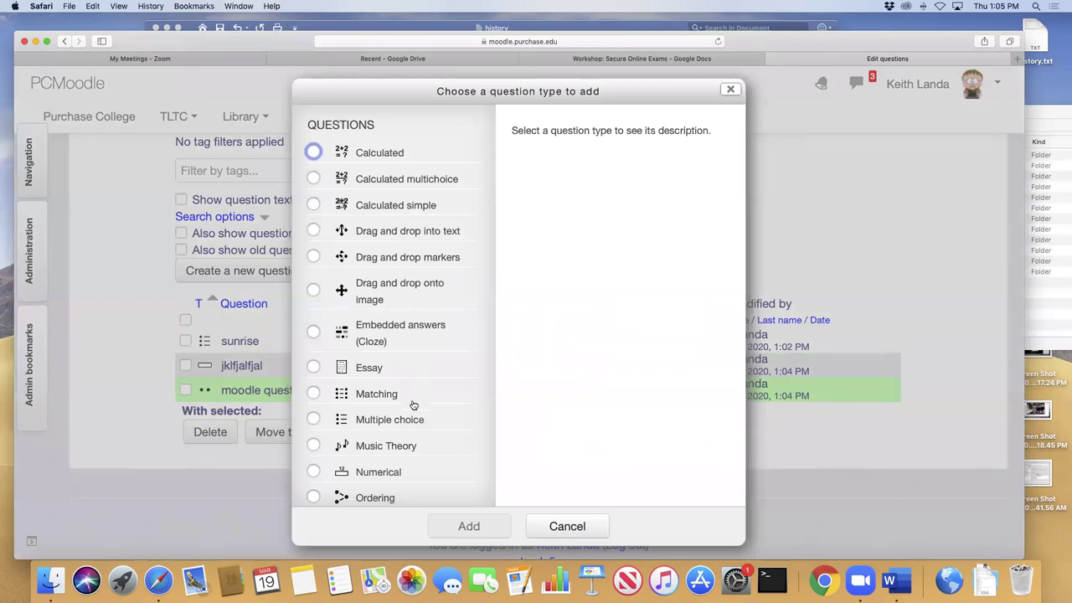
click(314, 368)
click(458, 526)
- Name the essay question "mars water" and enter the question text "Describe the history of water on Mars."
click(419, 412)
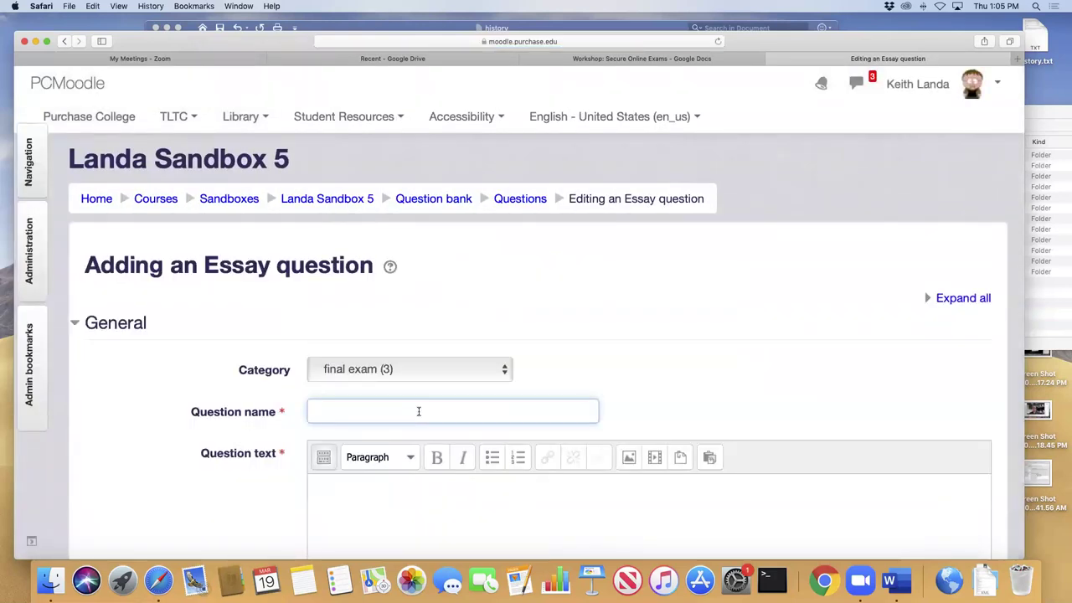
text(mars water)
click(426, 498)
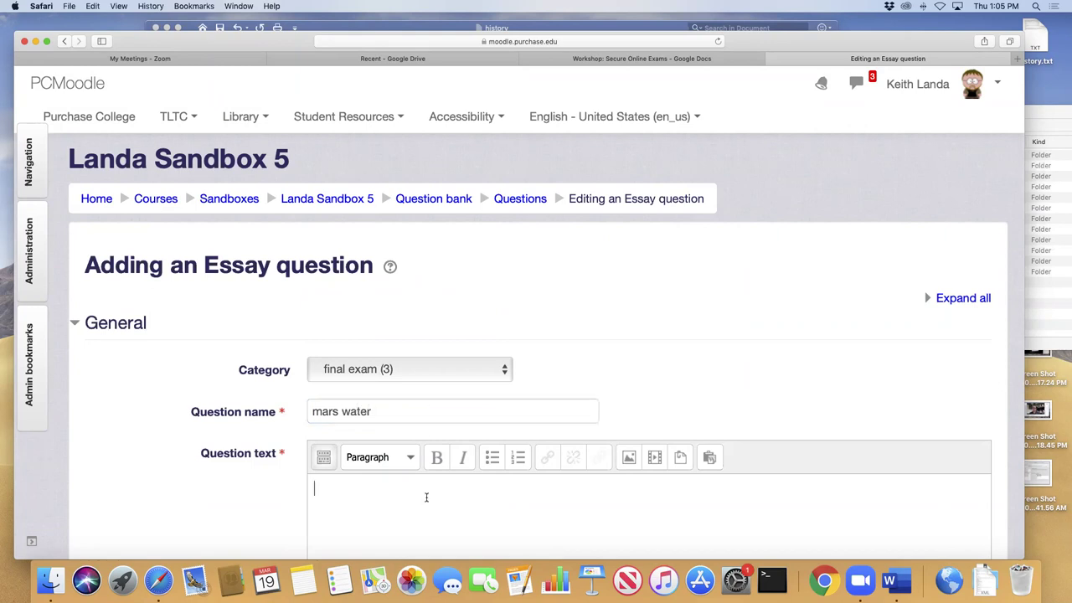
text(Describe the history of water on )
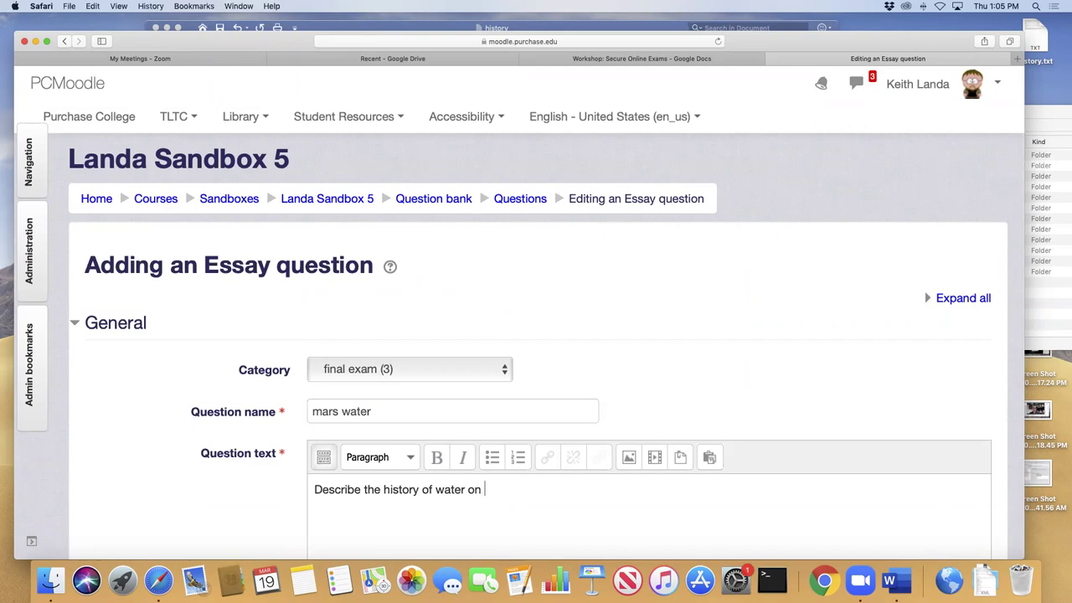
text(Mars.)
- Set the essay question's default points to 20 and save the question
scroll(277, 476, down, 3)
scroll(277, 476, down, 6)
click(332, 232)
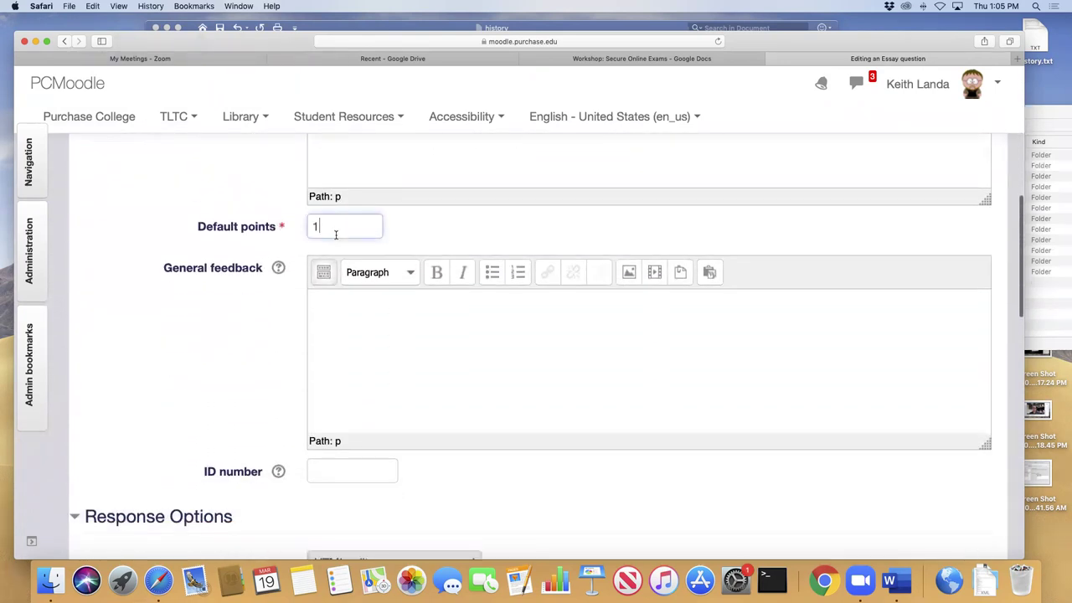
key(BackSpace)
text(20)
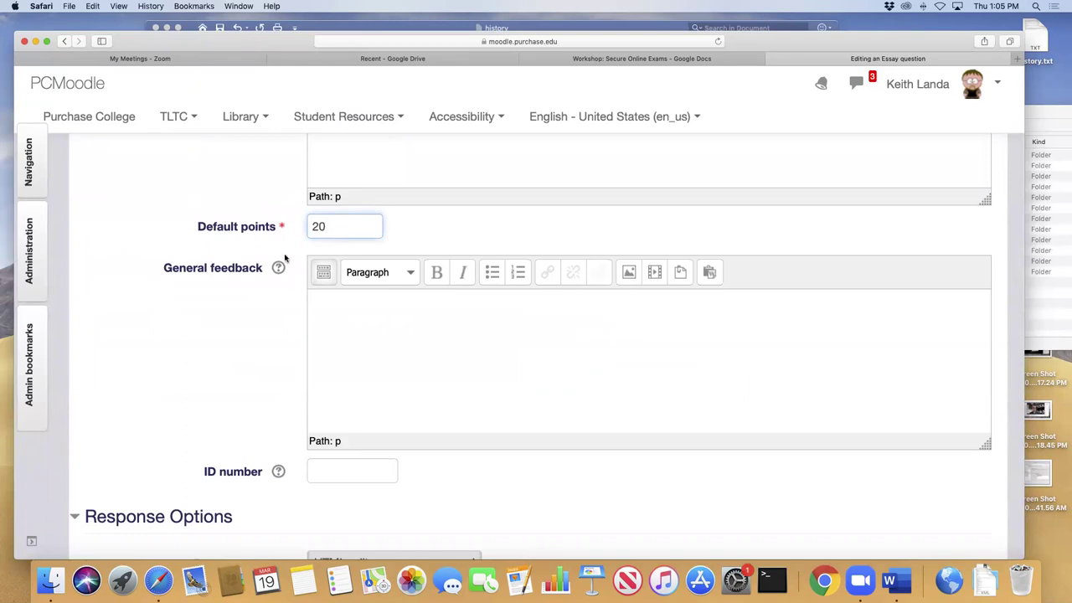
scroll(238, 320, down, 15)
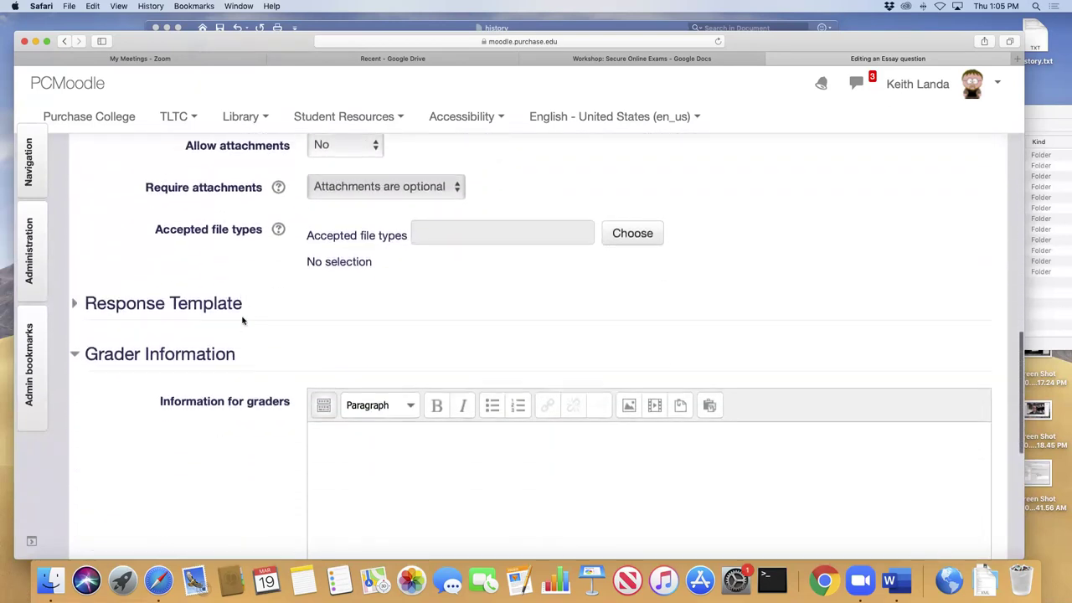
click(332, 331)
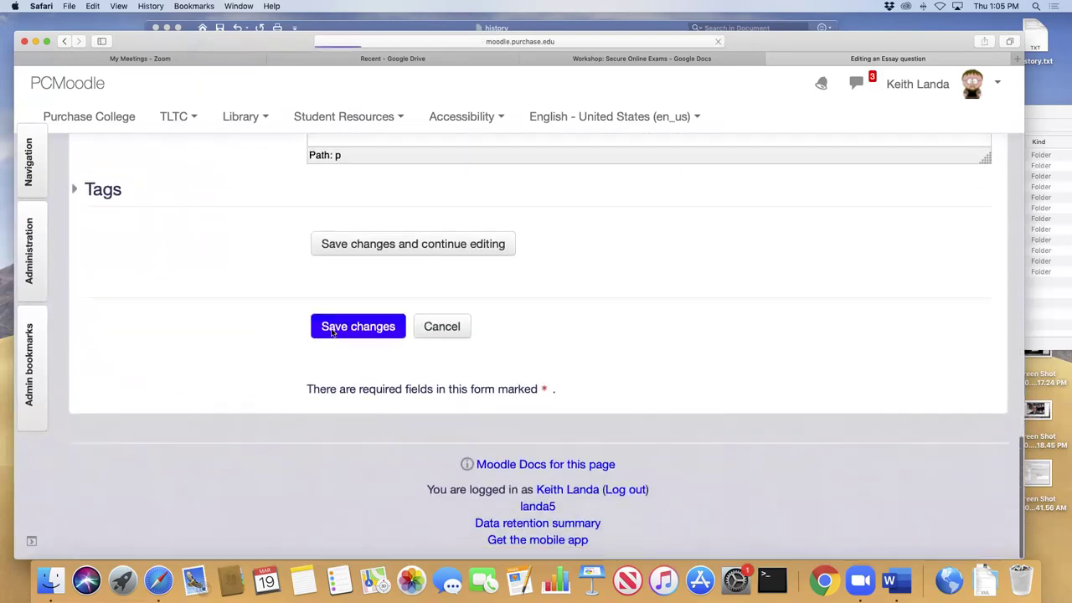
- Look through the question types offered for a new question, and close the list without adding one
scroll(402, 373, down, 5)
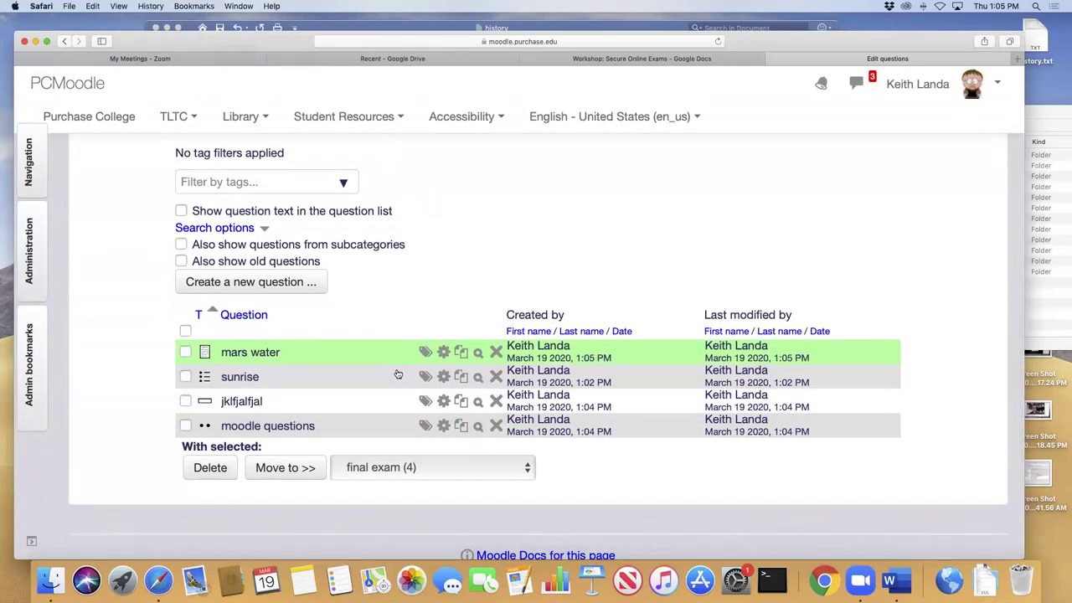
click(294, 288)
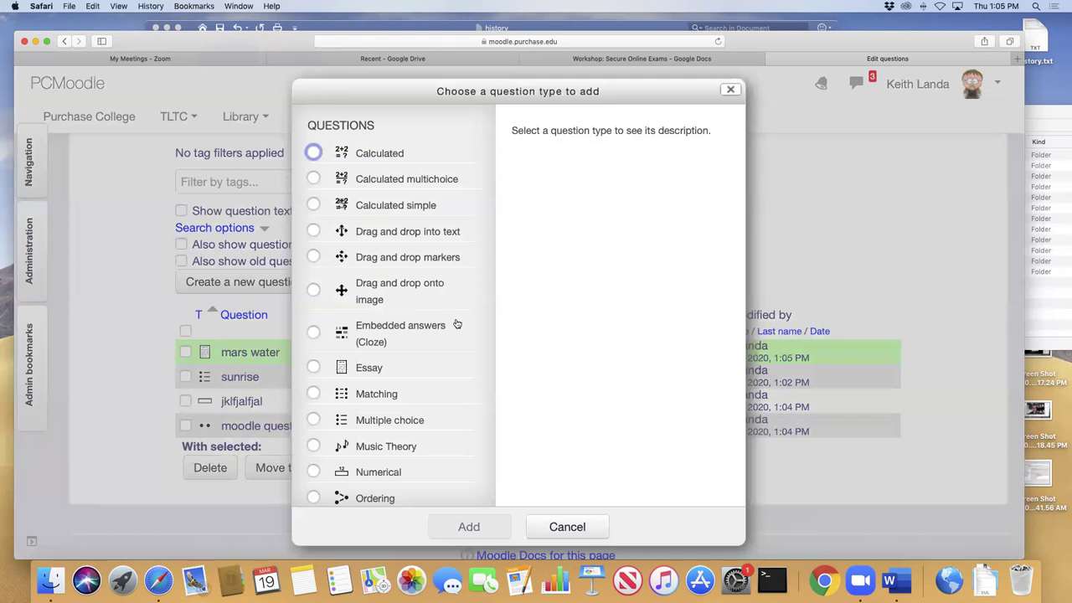
scroll(455, 341, down, 1)
scroll(455, 341, up, 1)
scroll(402, 299, down, 3)
scroll(400, 298, down, 3)
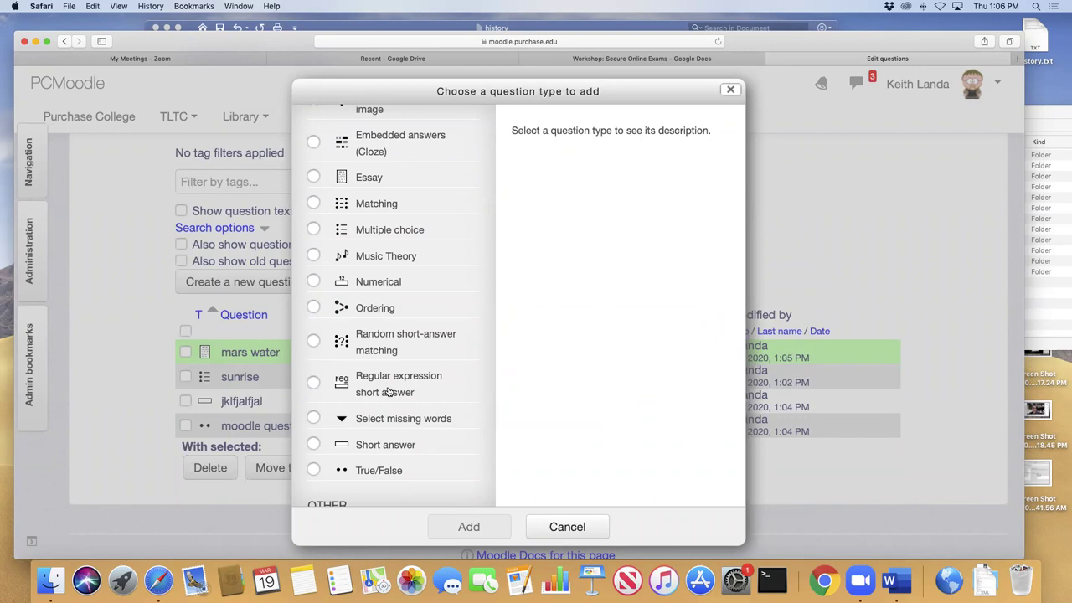
scroll(390, 390, up, 3)
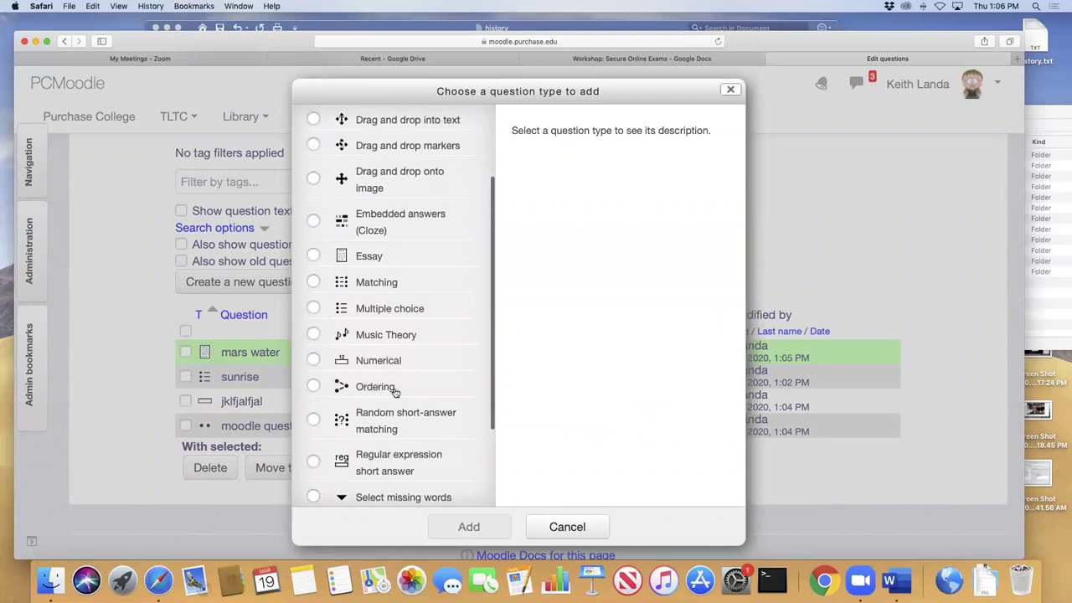
scroll(394, 392, up, 4)
scroll(393, 393, down, 8)
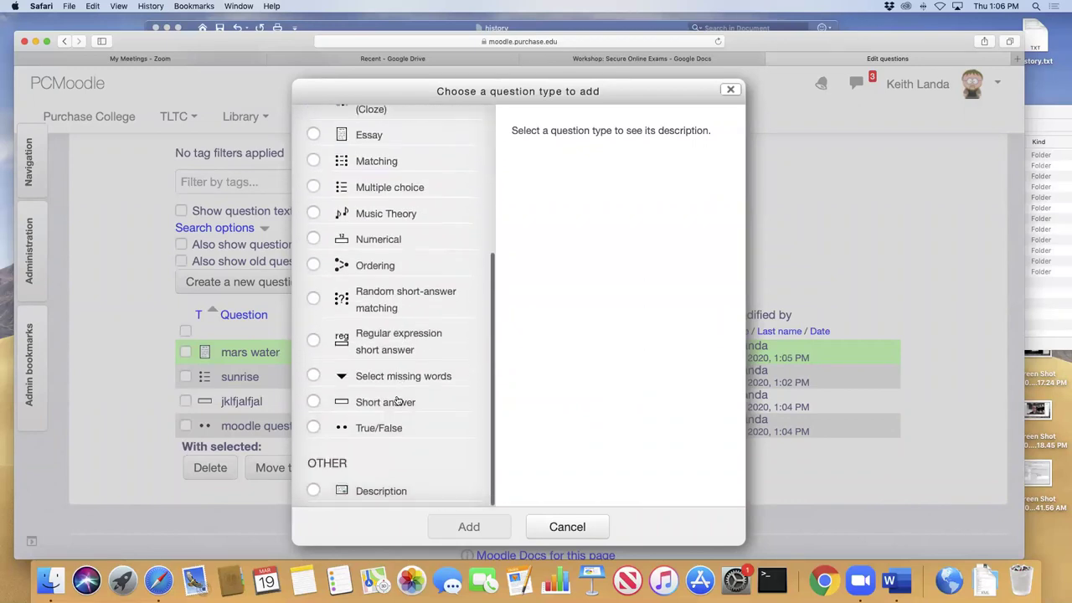
scroll(398, 393, up, 1)
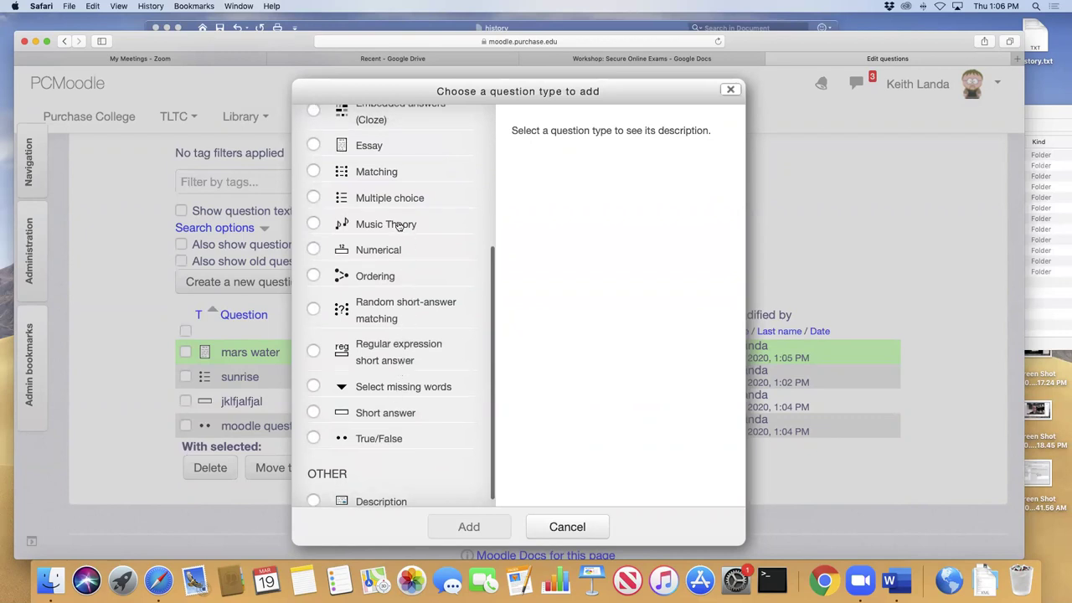
scroll(411, 237, up, 6)
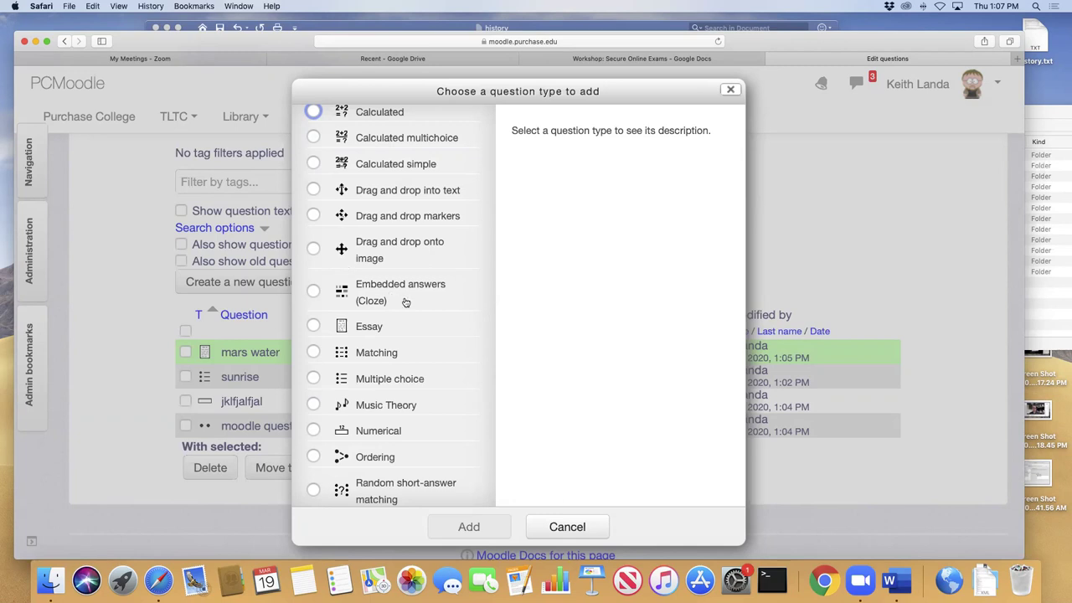
scroll(405, 302, down, 5)
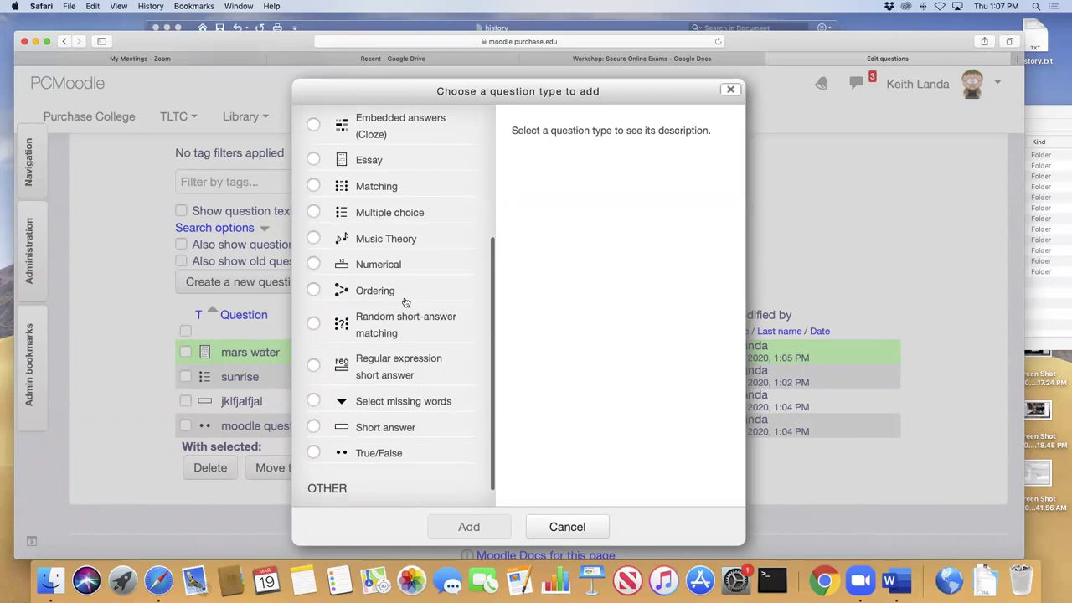
click(569, 526)
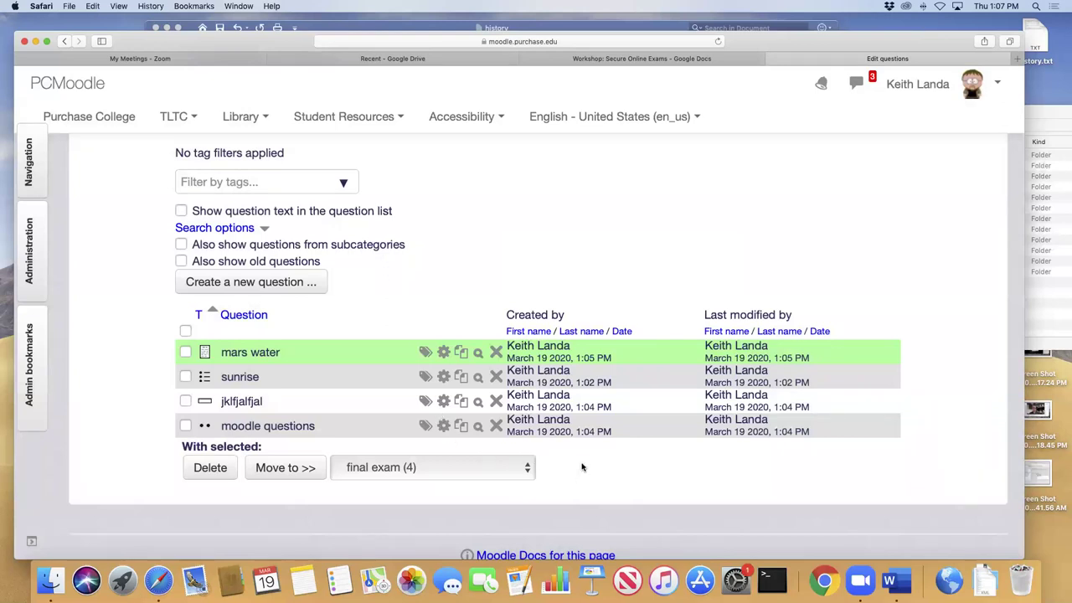
- Look over the final exam questions, check the workshop outline in Google Docs, and return to the question bank
scroll(582, 468, down, 2)
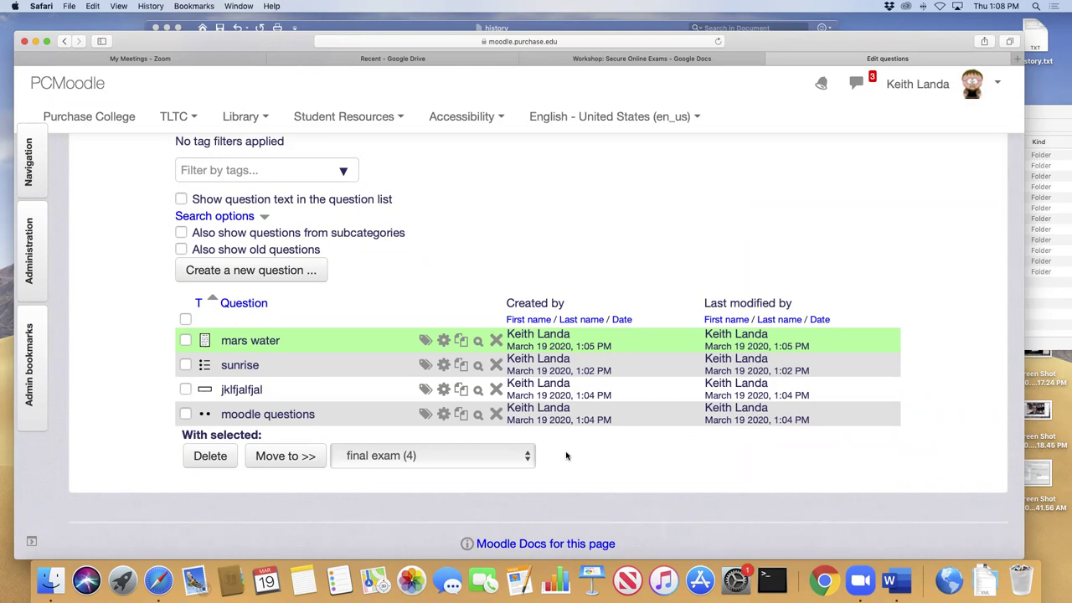
scroll(566, 456, up, 5)
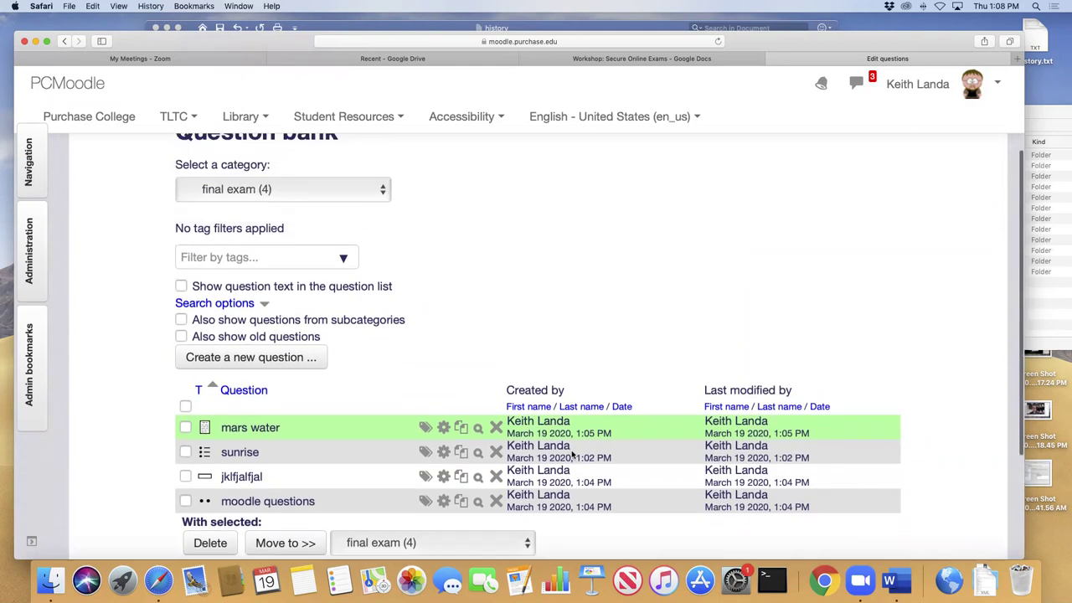
click(595, 58)
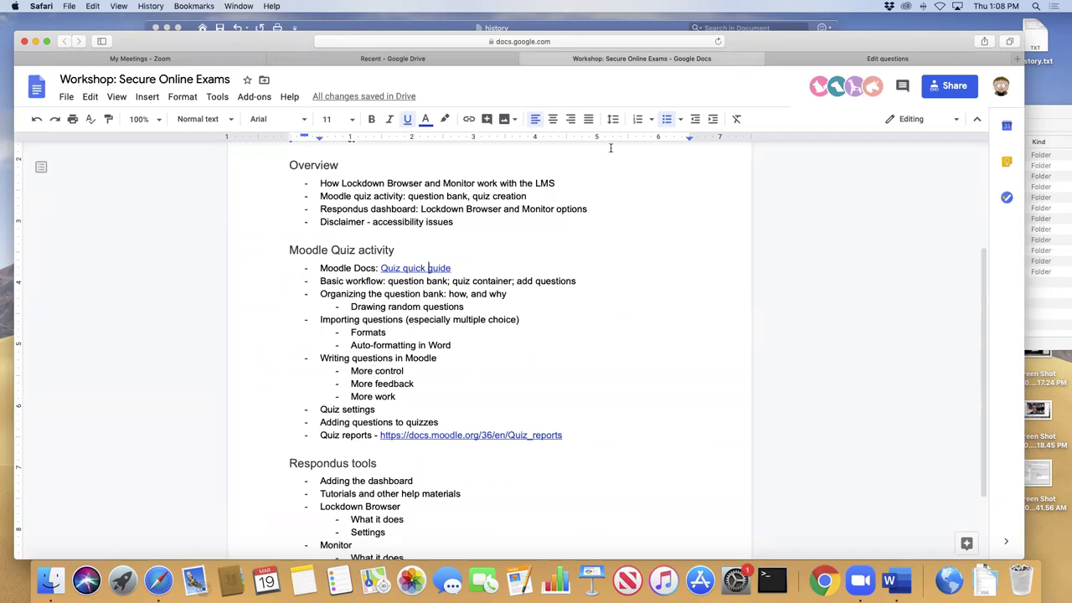
click(808, 58)
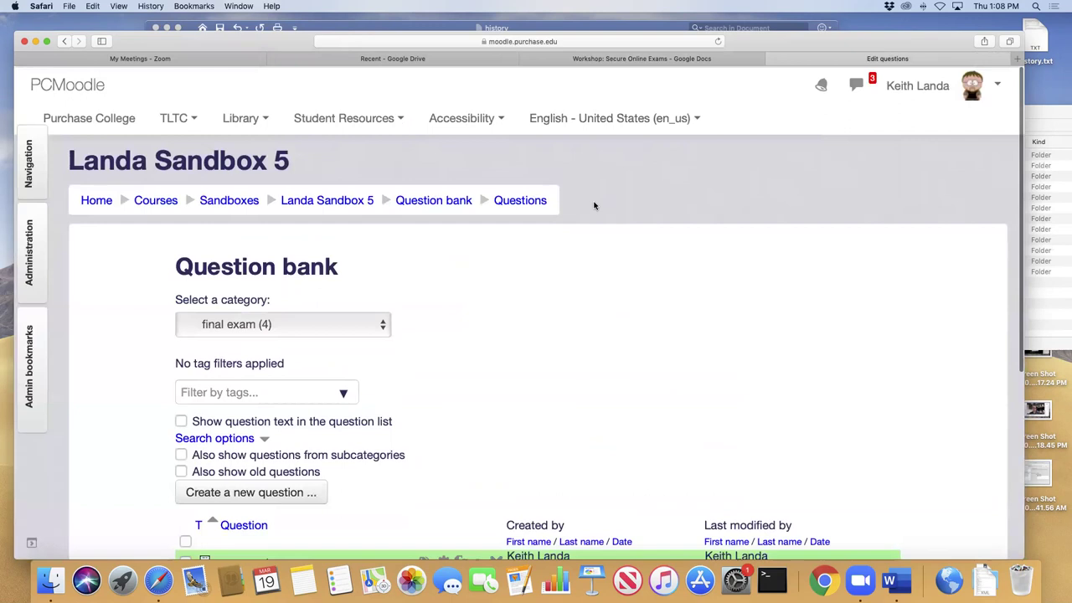
- Open the sandbox course's main page and turn editing on
click(351, 201)
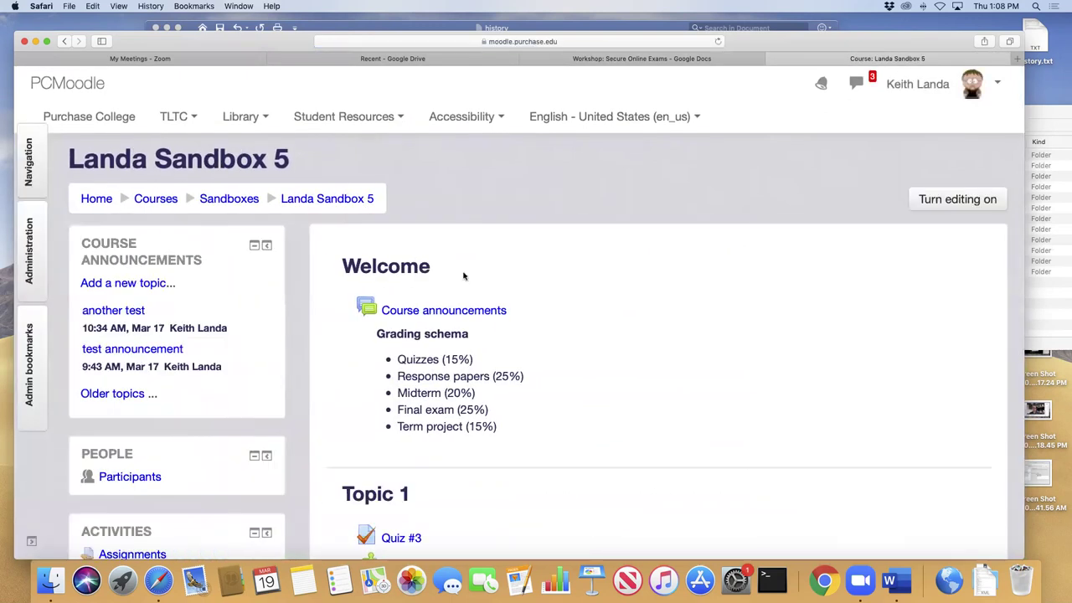
scroll(521, 307, down, 5)
scroll(520, 306, up, 2)
scroll(519, 307, up, 3)
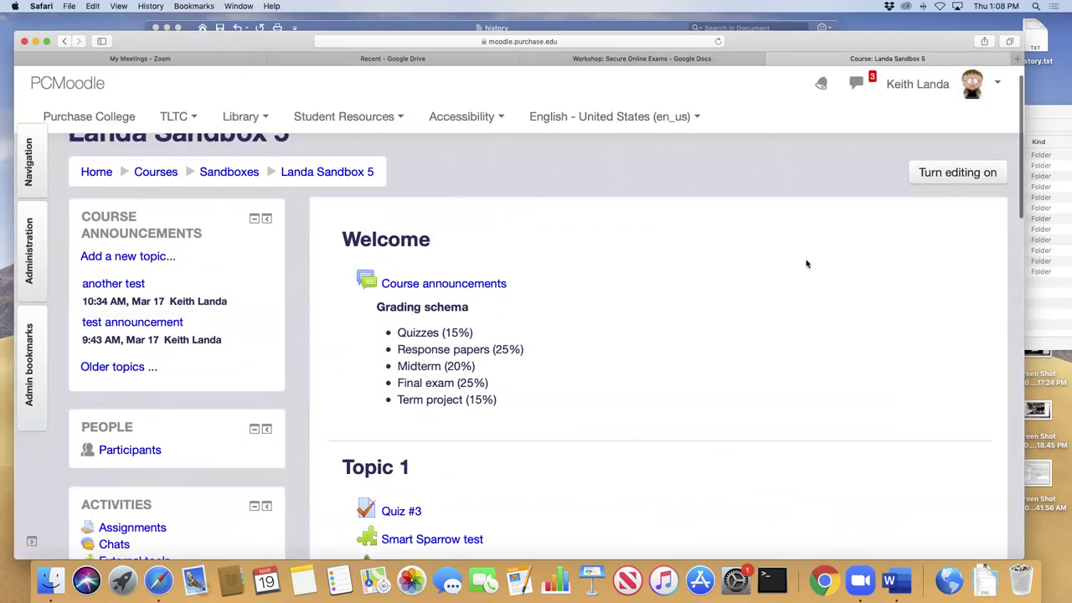
click(950, 200)
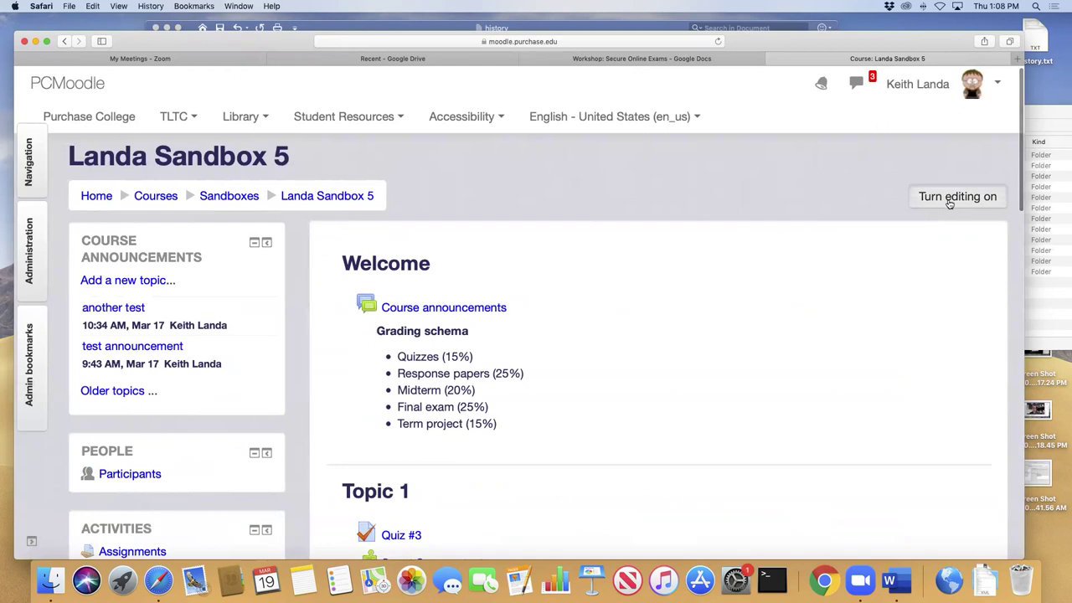
scroll(561, 362, down, 10)
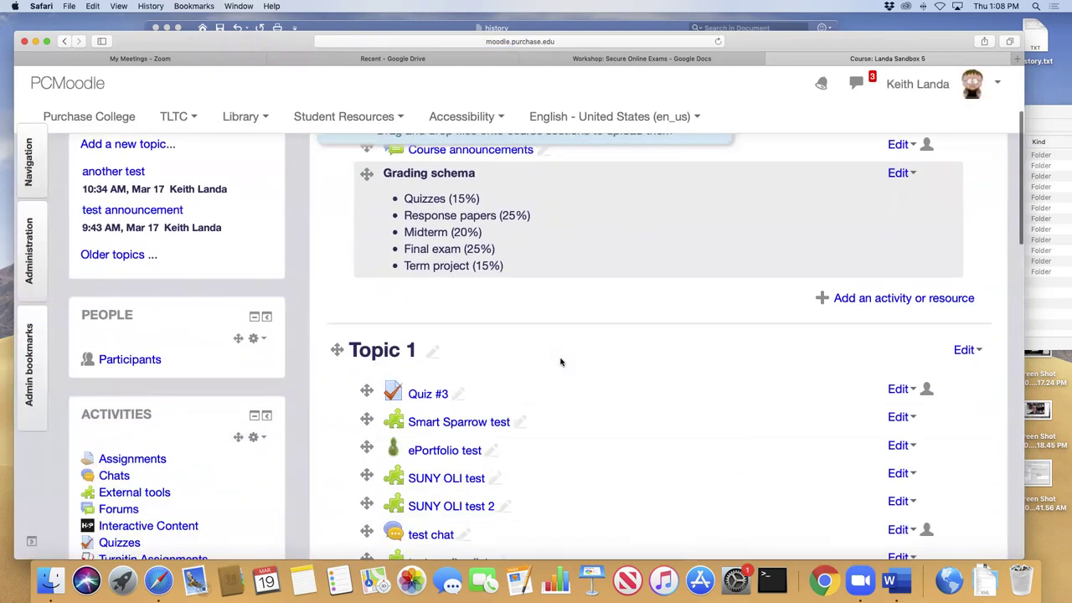
scroll(563, 361, down, 1)
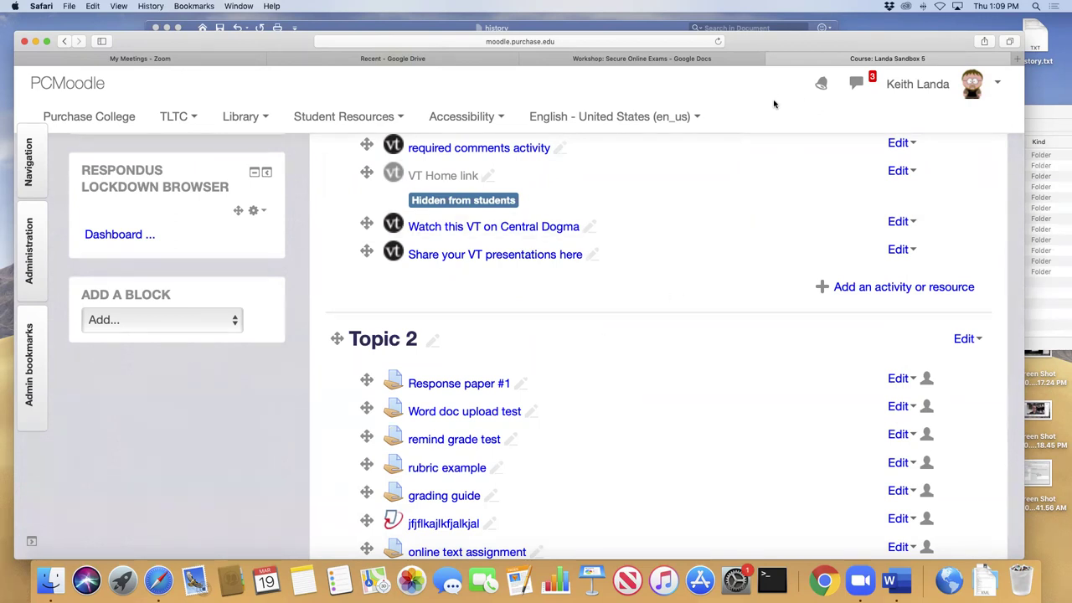
- Open moodle.org in a new browser tab and go to the Moodle plugins directory from its downloads page
key(super+t)
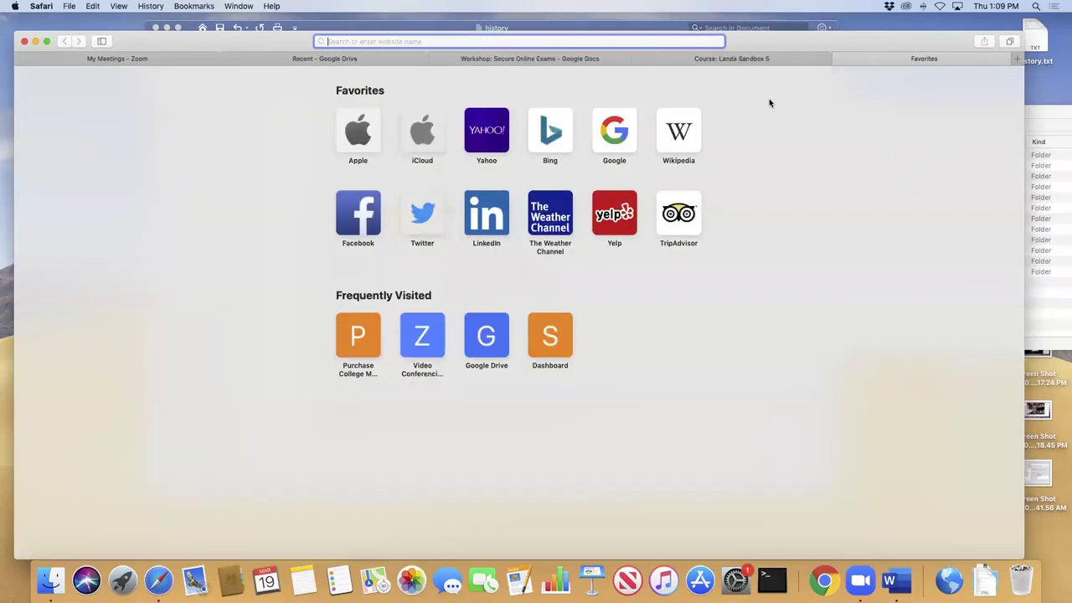
text(moodle.org)
key(Return)
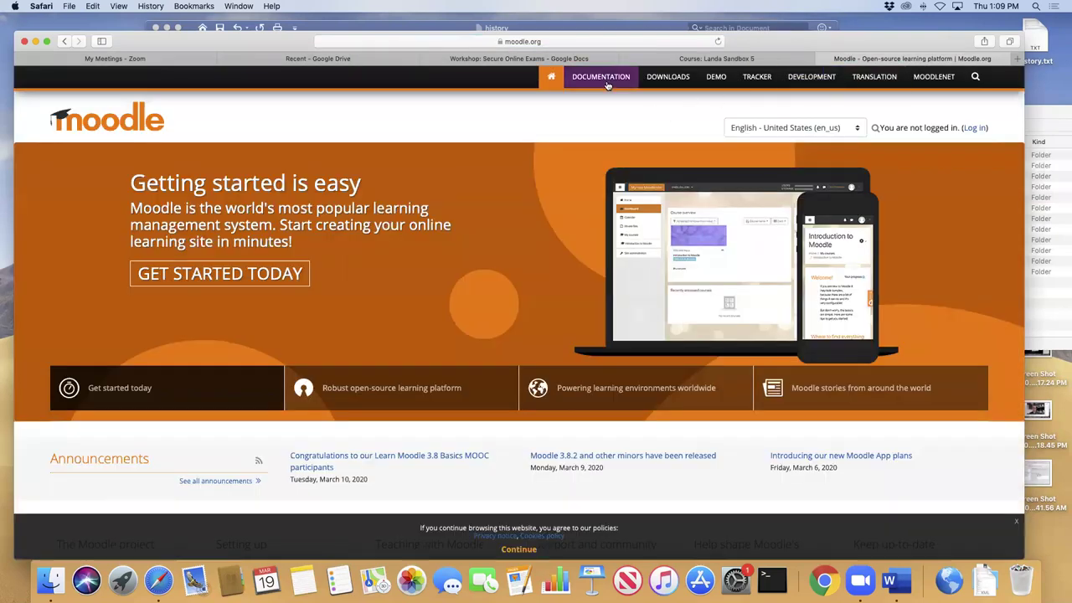
click(673, 80)
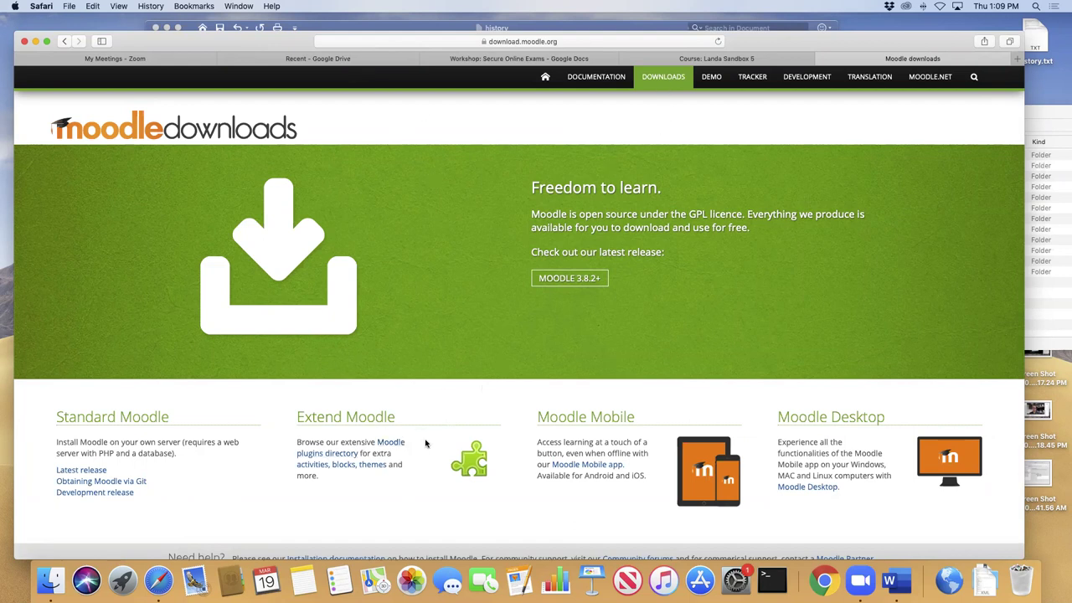
click(321, 458)
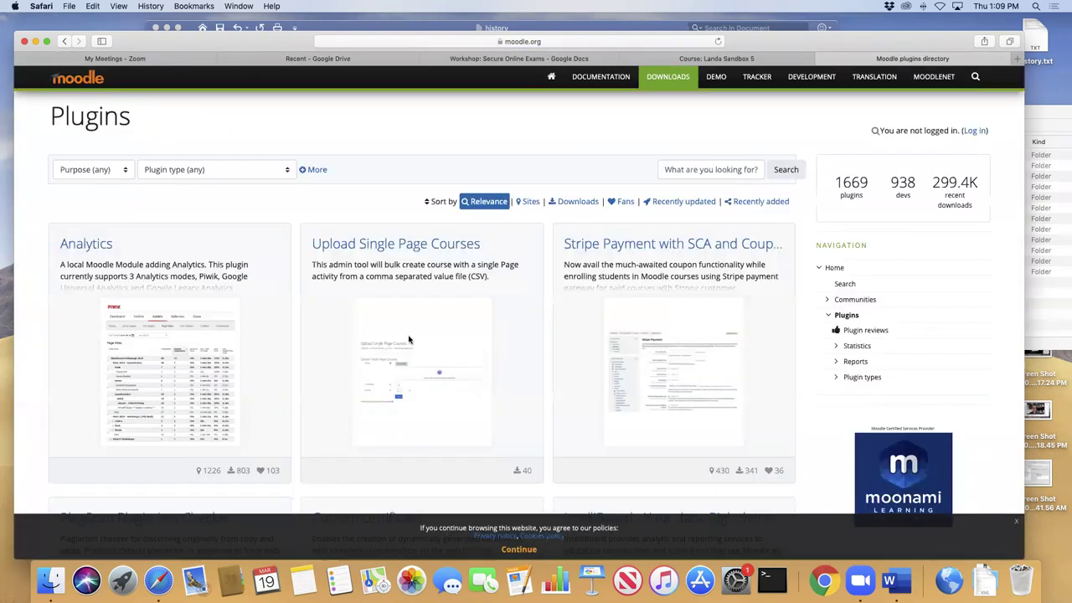
- Filter the plugins directory by the plugin type "Question type" and browse the listed plugins
click(220, 171)
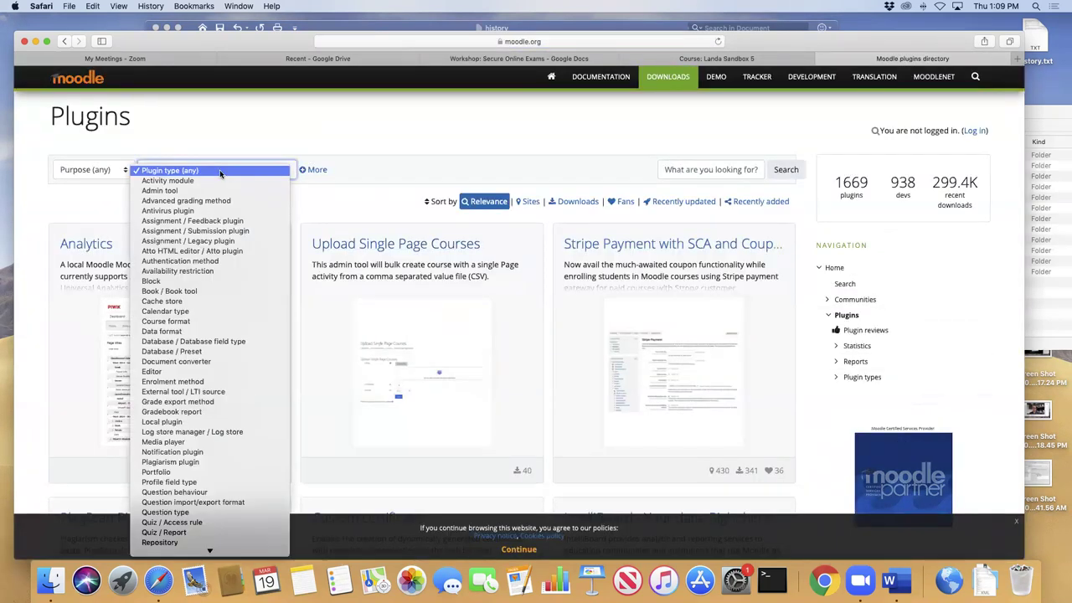
click(208, 513)
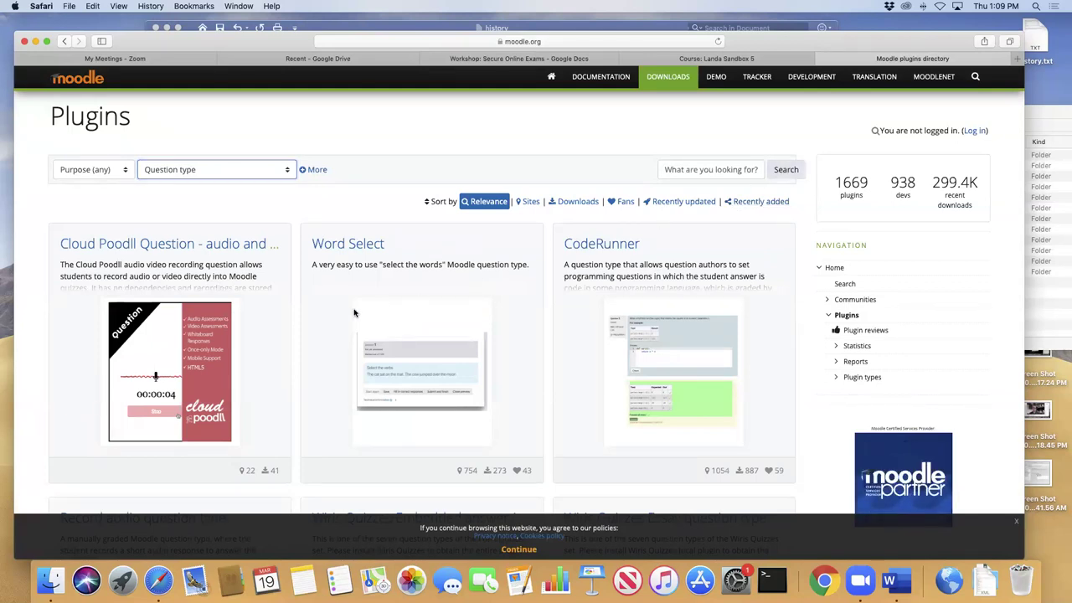
scroll(610, 363, down, 5)
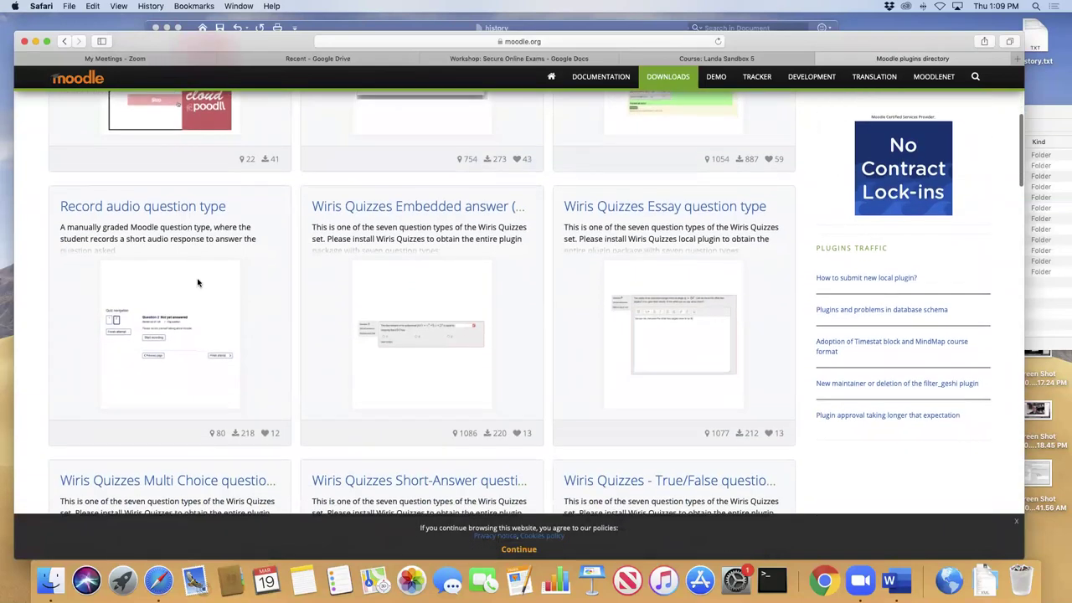
scroll(197, 280, down, 2)
scroll(198, 283, down, 4)
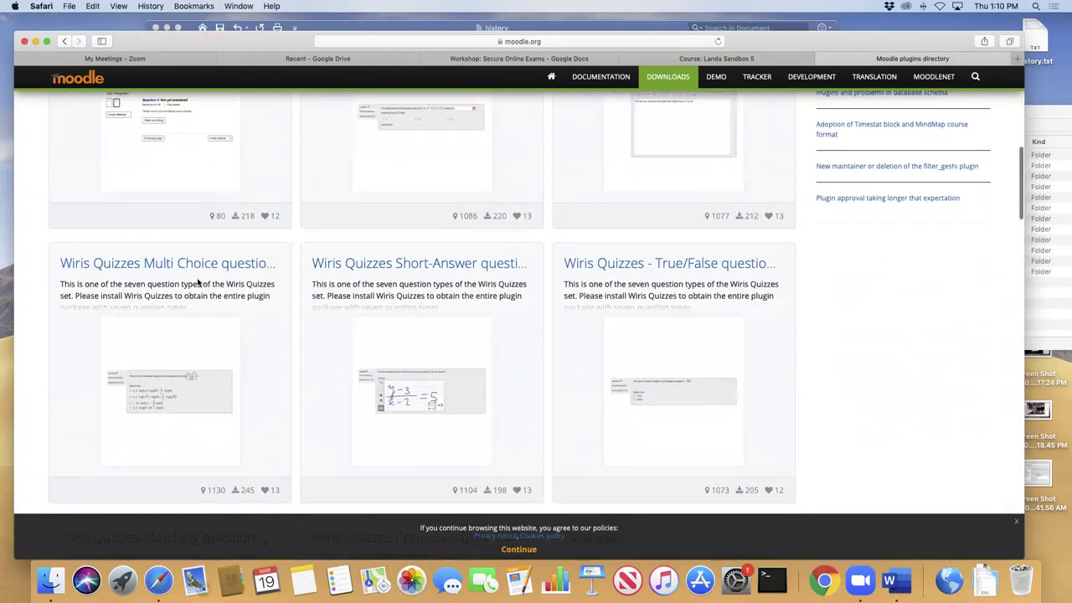
scroll(198, 283, down, 4)
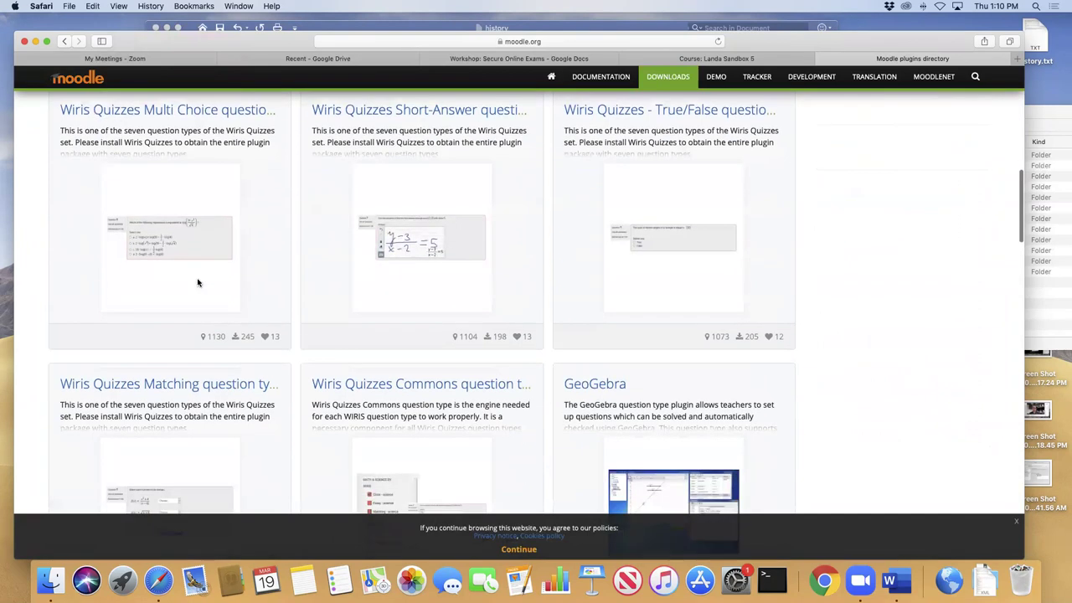
scroll(197, 282, down, 3)
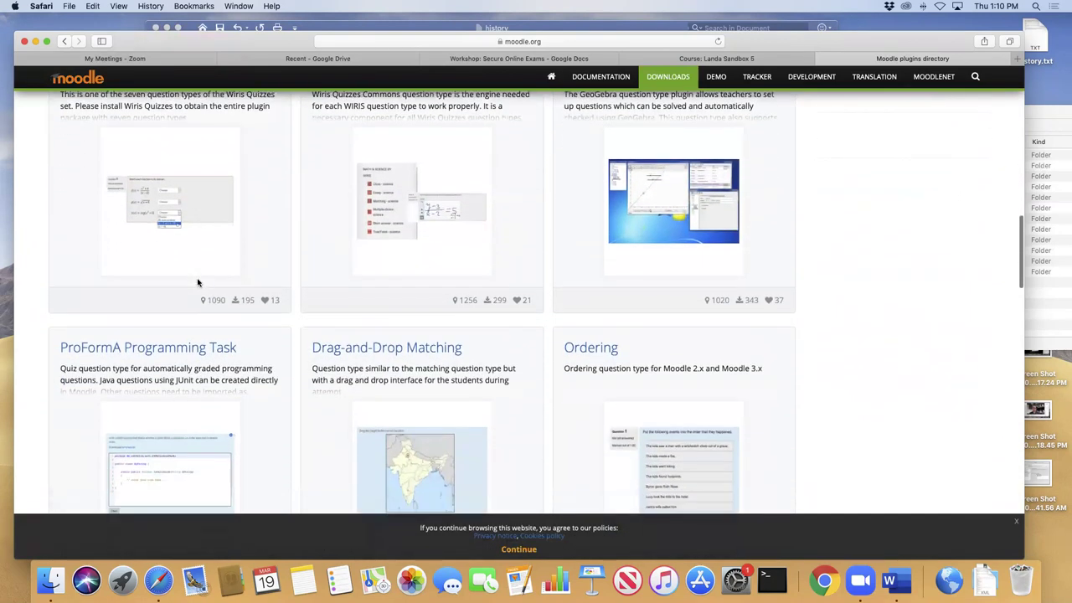
- Look through the remaining question type plugins to the end of the loaded list and return to the start of the page
scroll(201, 281, down, 2)
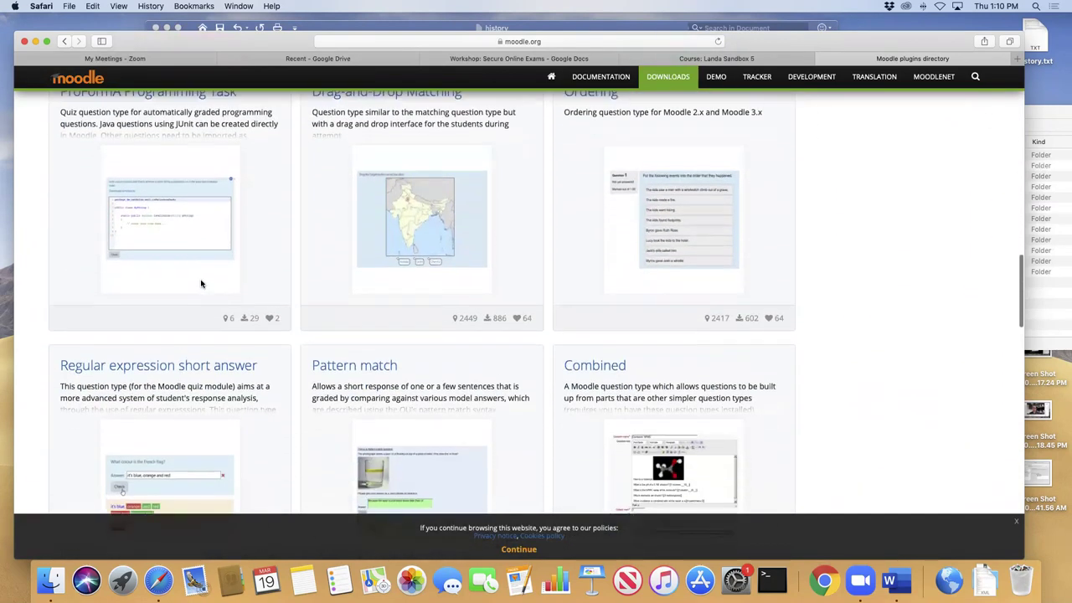
scroll(290, 304, down, 4)
scroll(291, 305, down, 5)
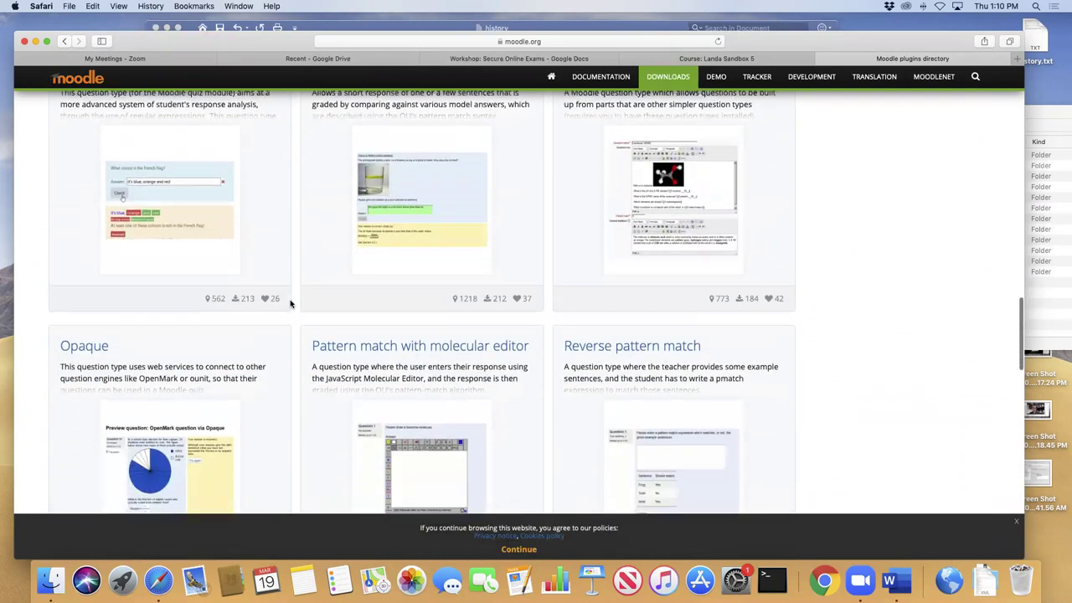
scroll(290, 304, down, 3)
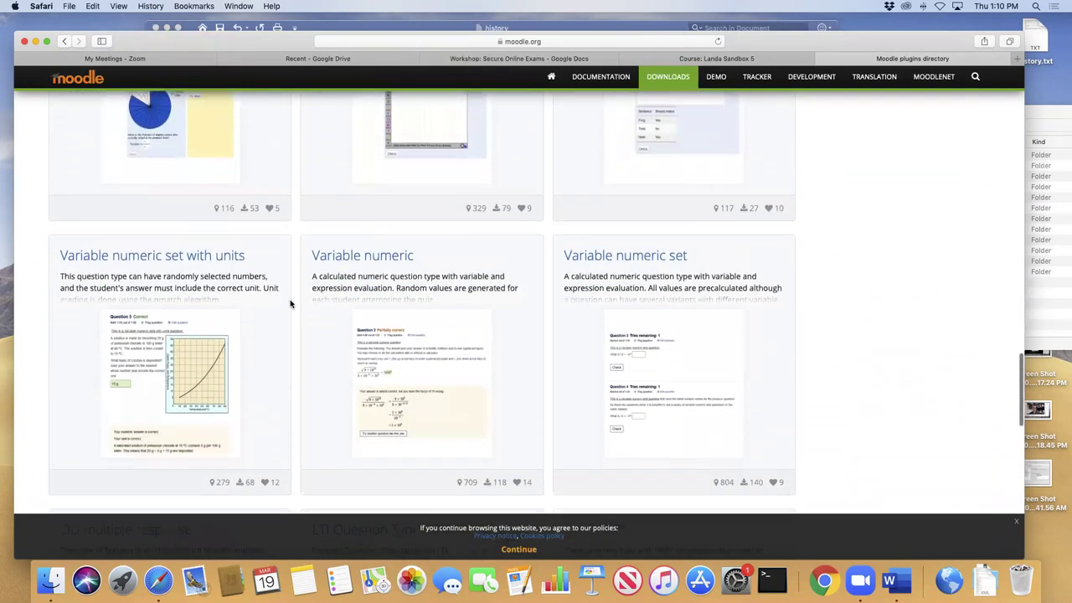
scroll(291, 304, up, 4)
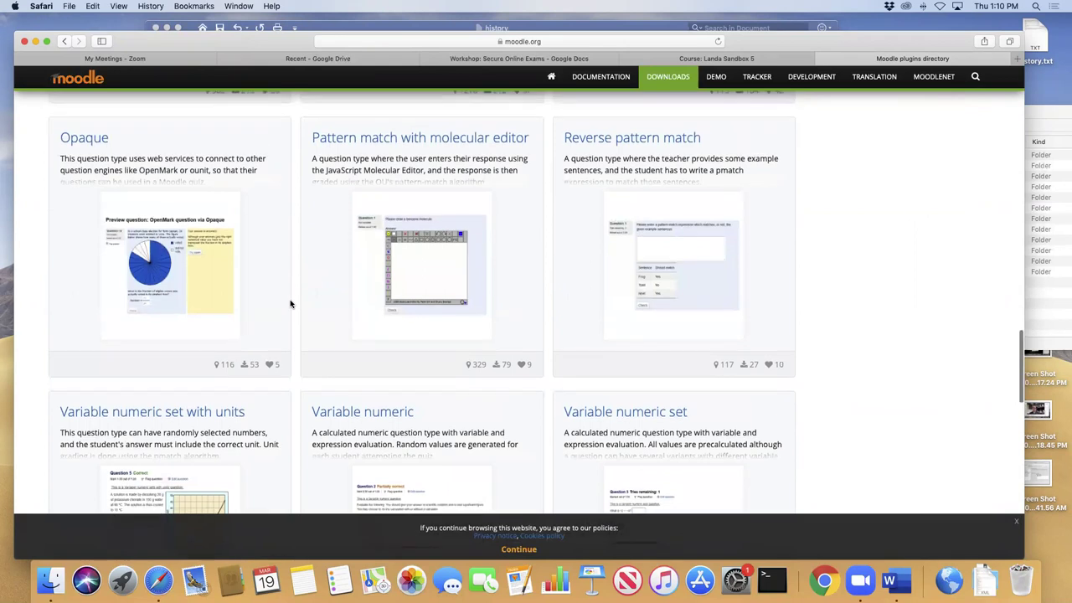
scroll(291, 304, down, 5)
scroll(290, 304, down, 2)
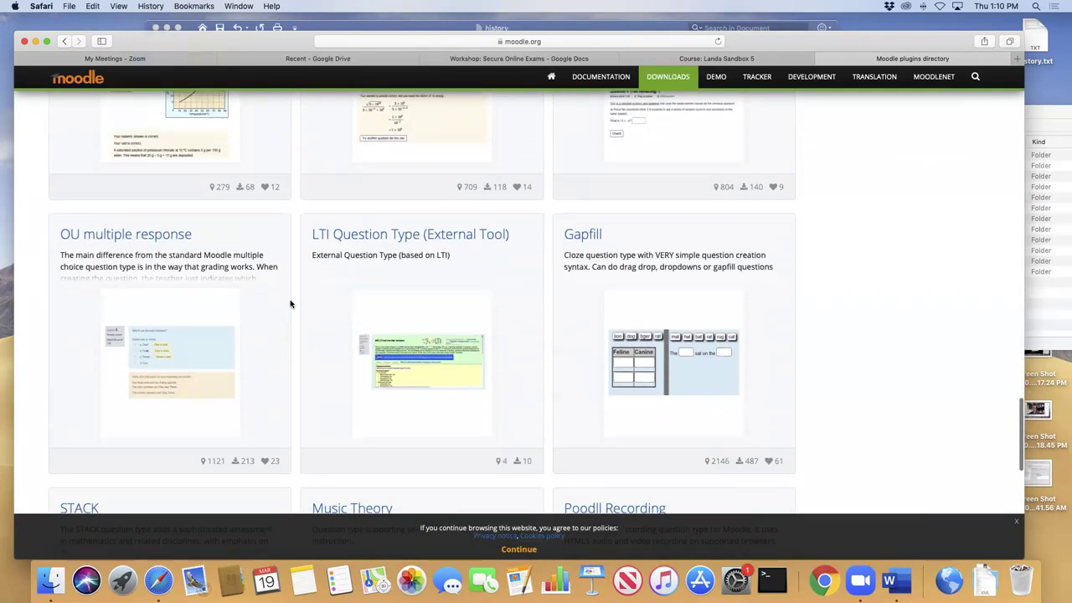
scroll(291, 304, down, 2)
scroll(291, 304, down, 3)
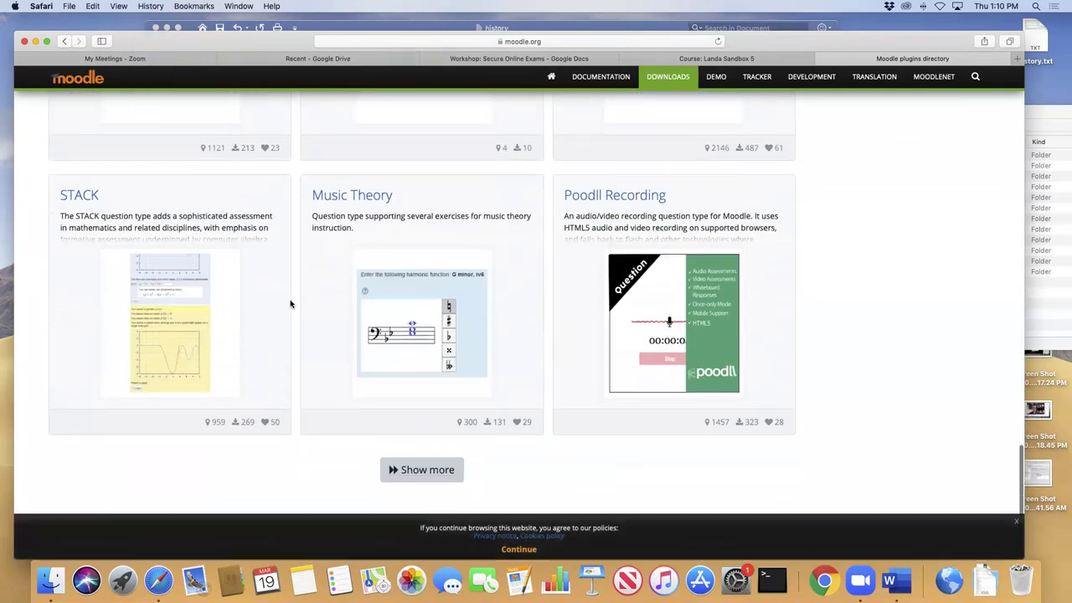
scroll(291, 304, up, 10)
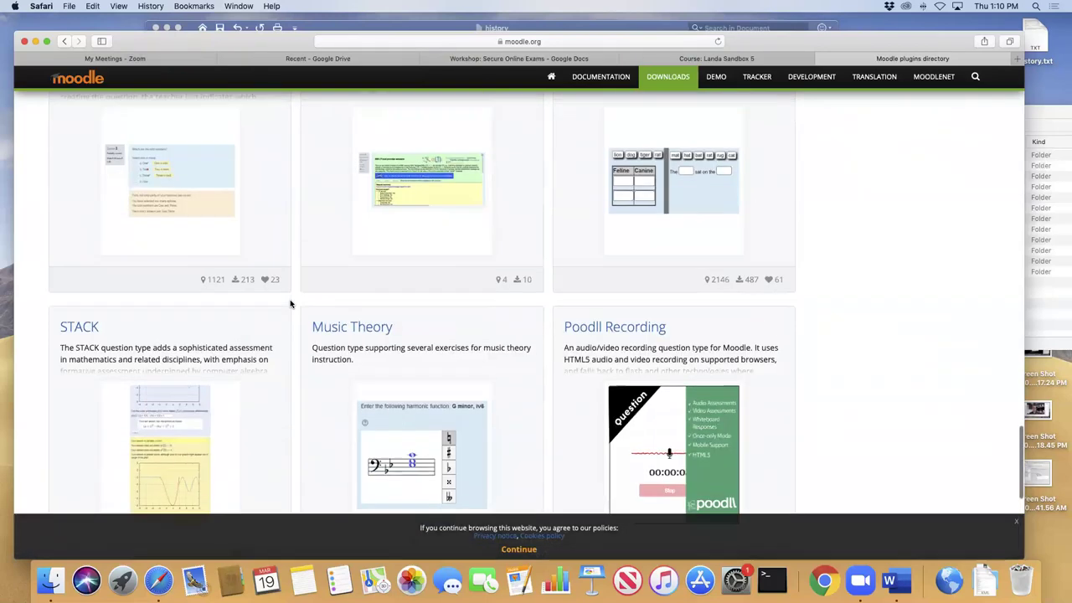
scroll(290, 305, up, 20)
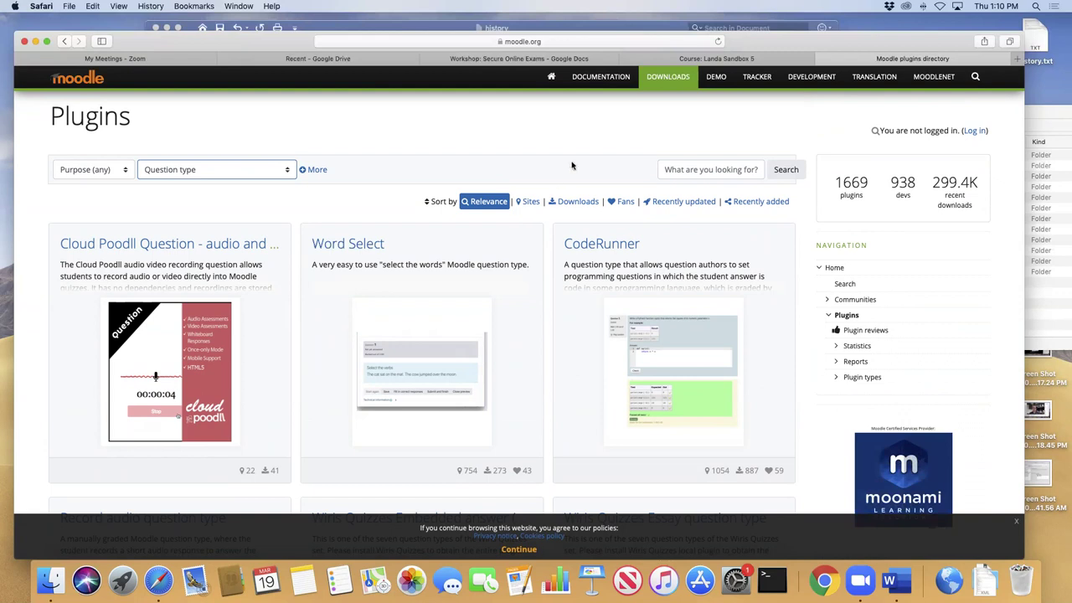
- Switch back to the sandbox course and open the questions page of its question bank
click(717, 59)
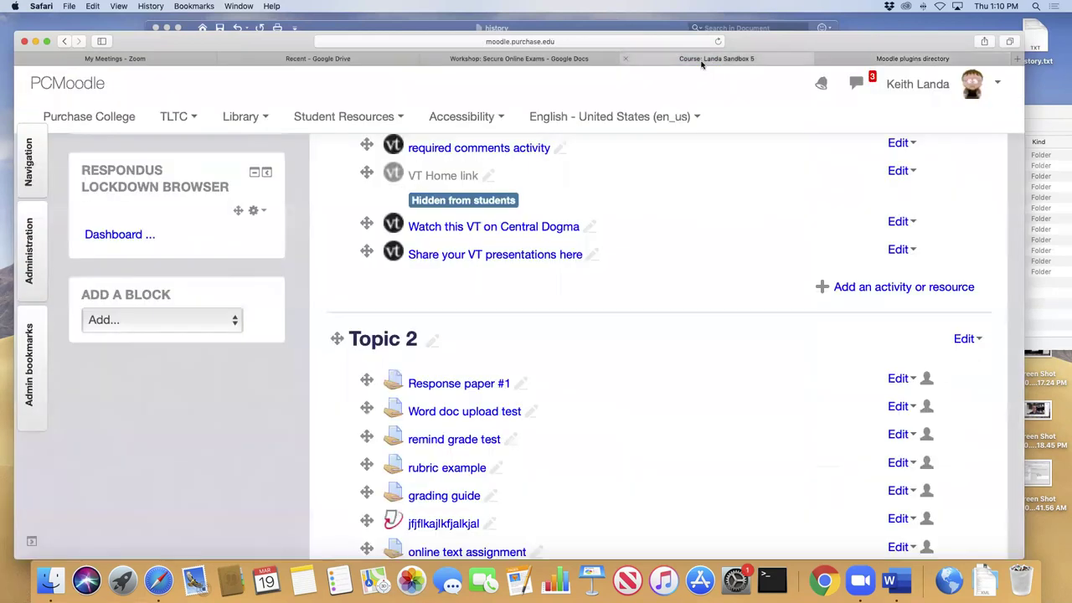
click(30, 251)
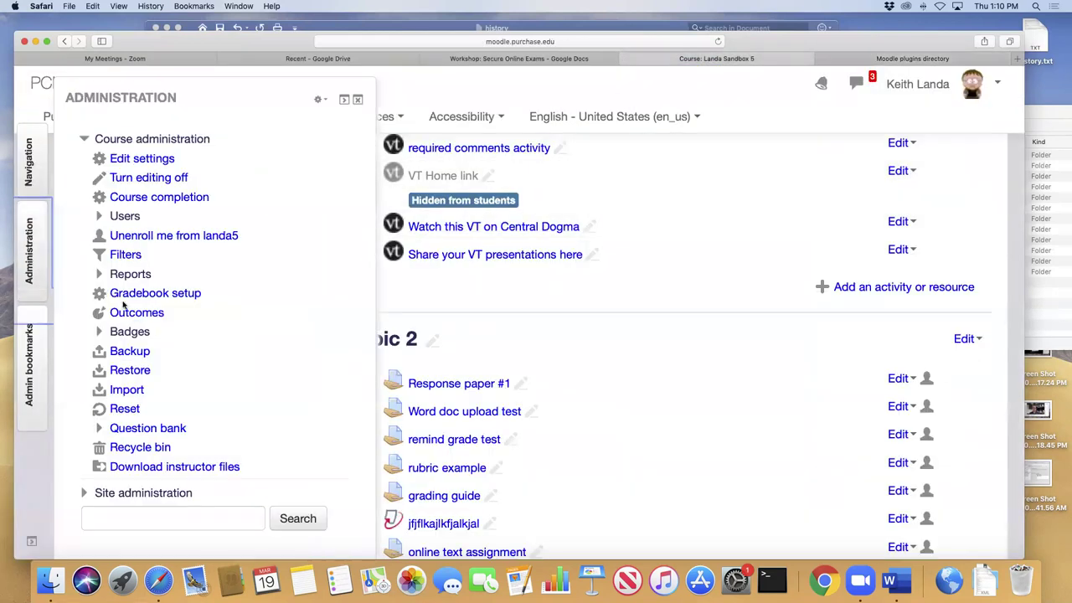
click(101, 428)
click(163, 447)
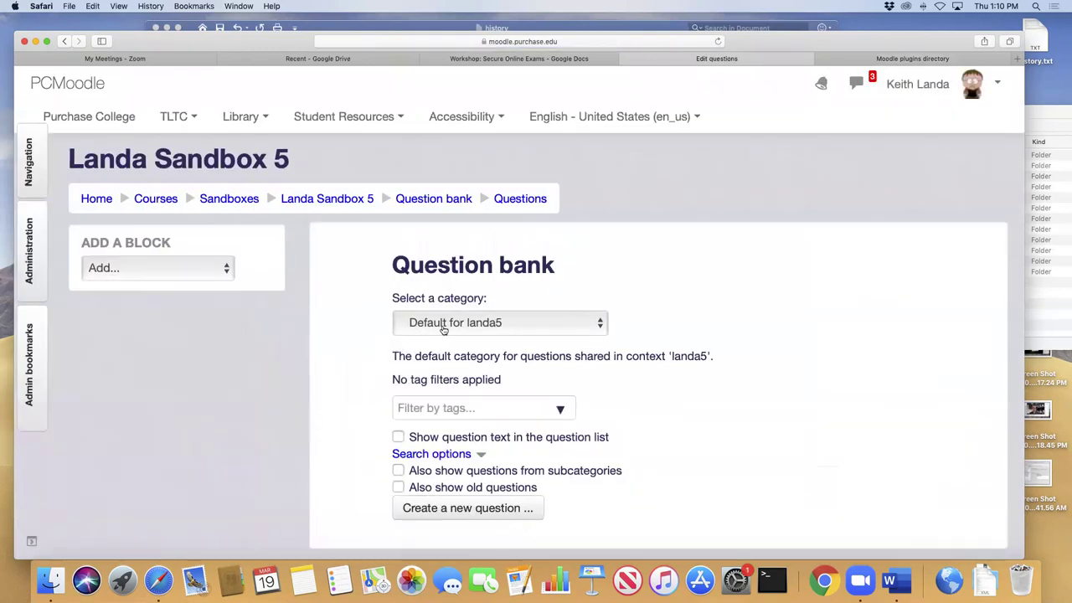
- Review the question types available for a new question and cancel without adding one
click(452, 514)
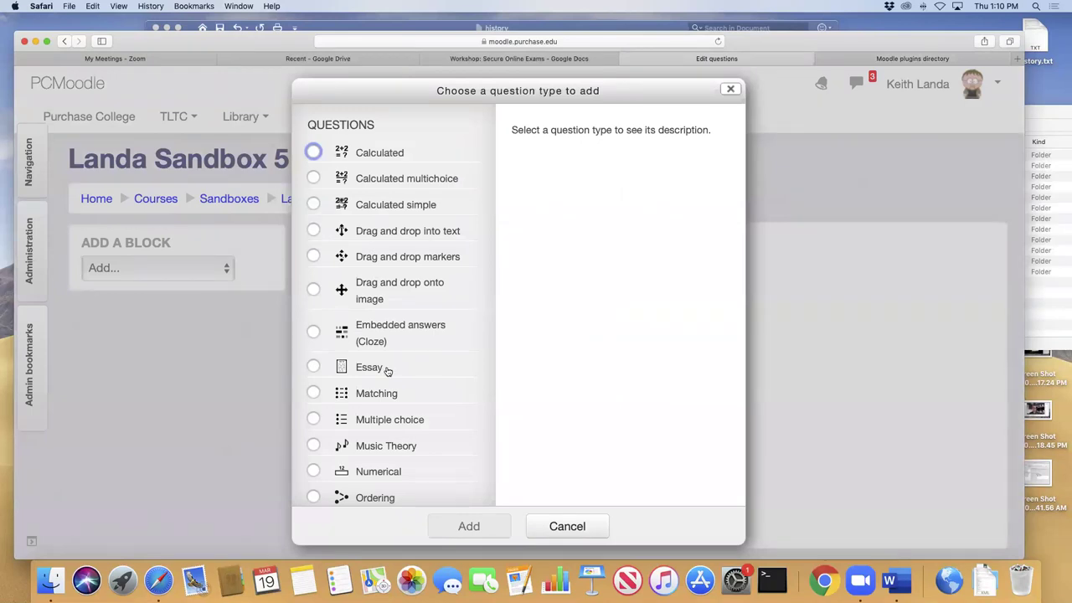
scroll(389, 370, down, 3)
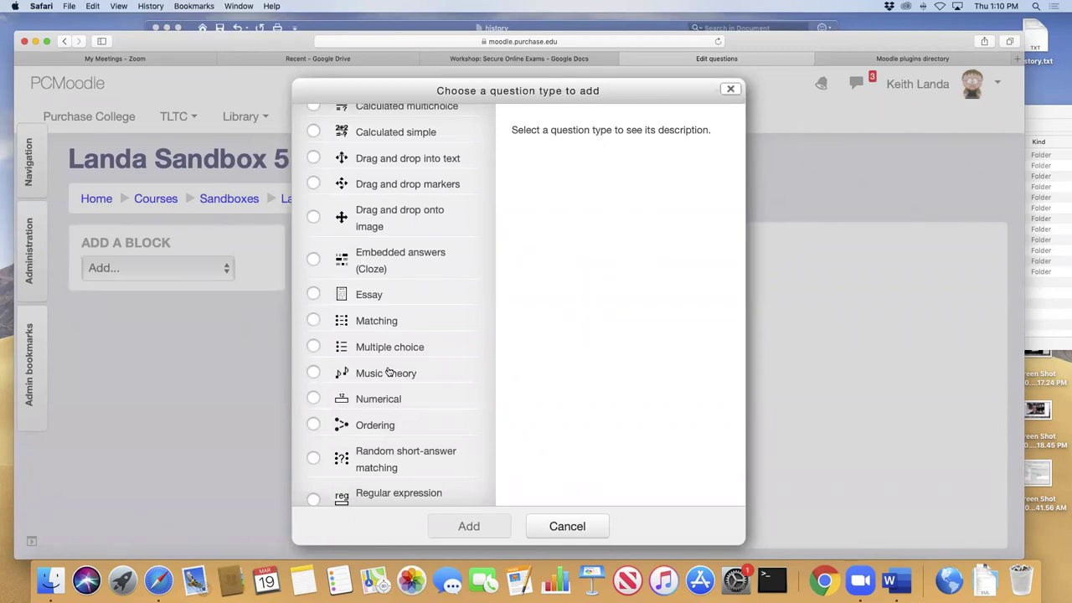
click(559, 526)
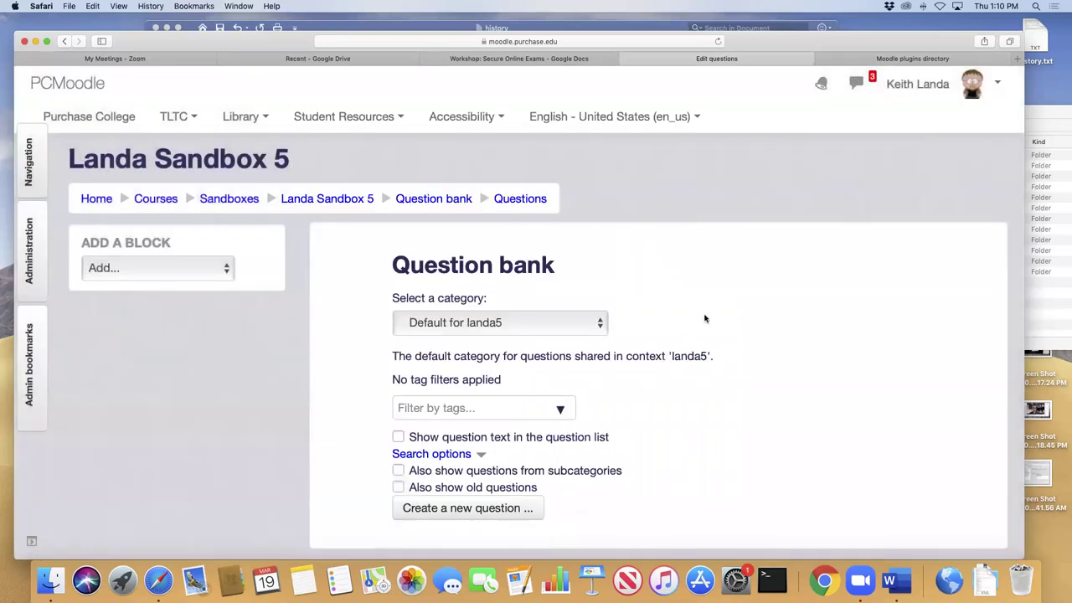
- Return to the Moodle plugins directory and look over the question type plugins again
key(ctrl+Tab)
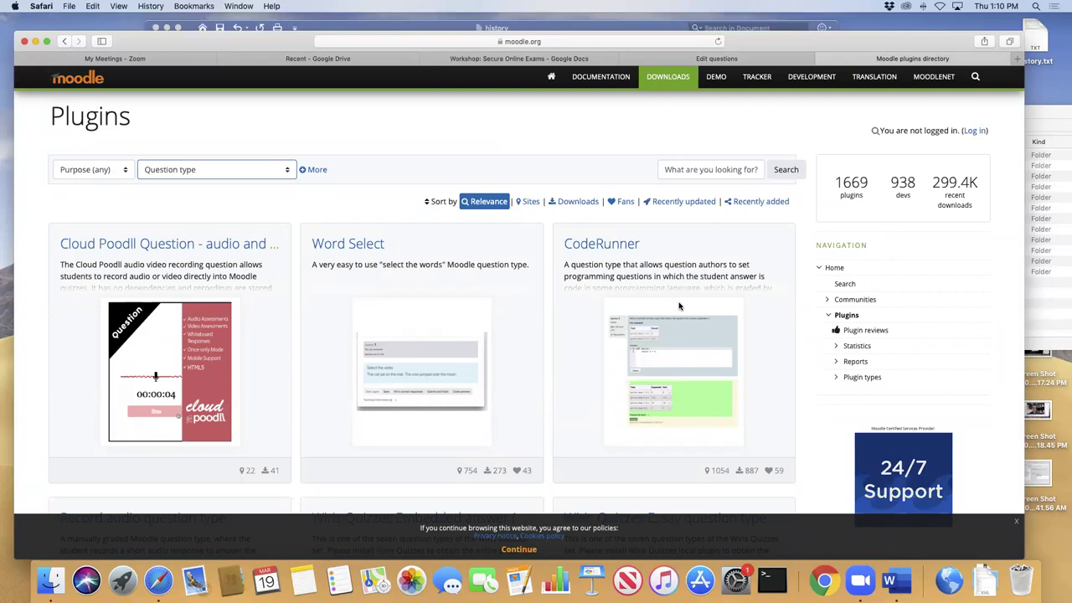
scroll(679, 306, down, 5)
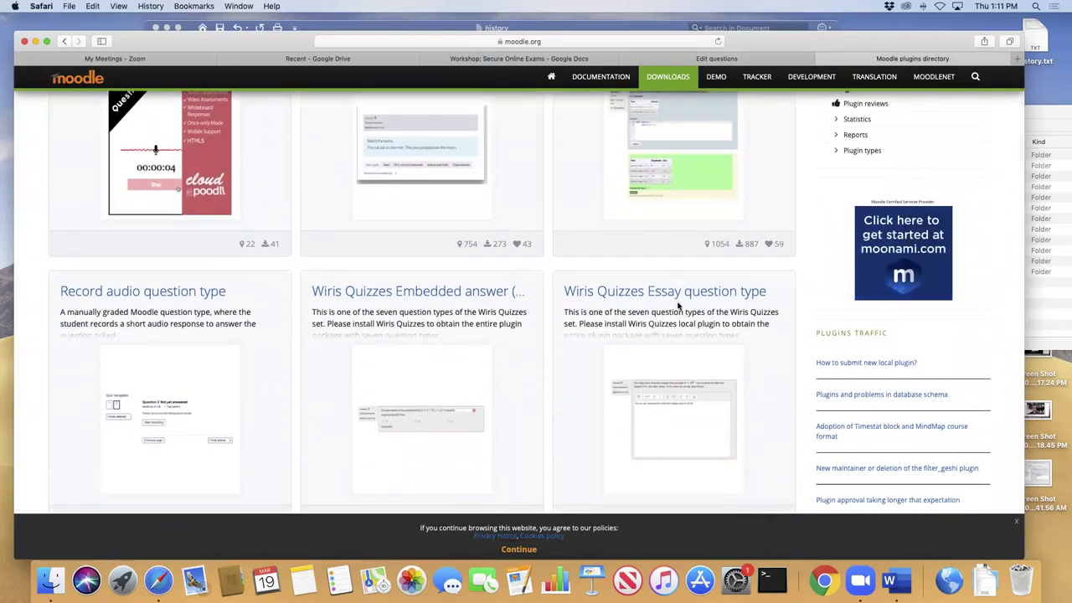
scroll(679, 306, down, 4)
scroll(679, 306, down, 1)
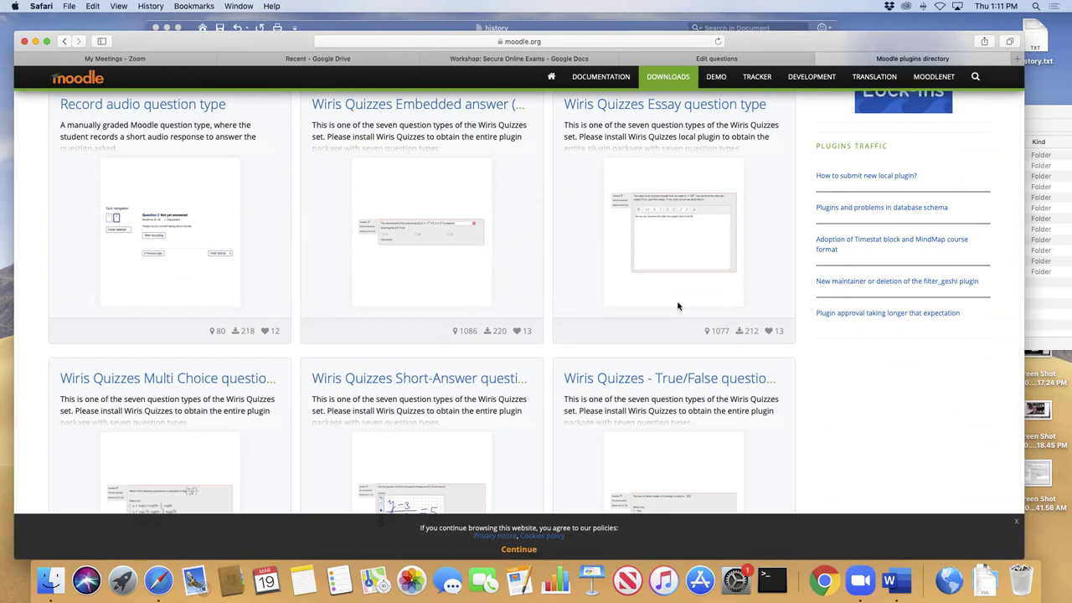
scroll(678, 306, down, 10)
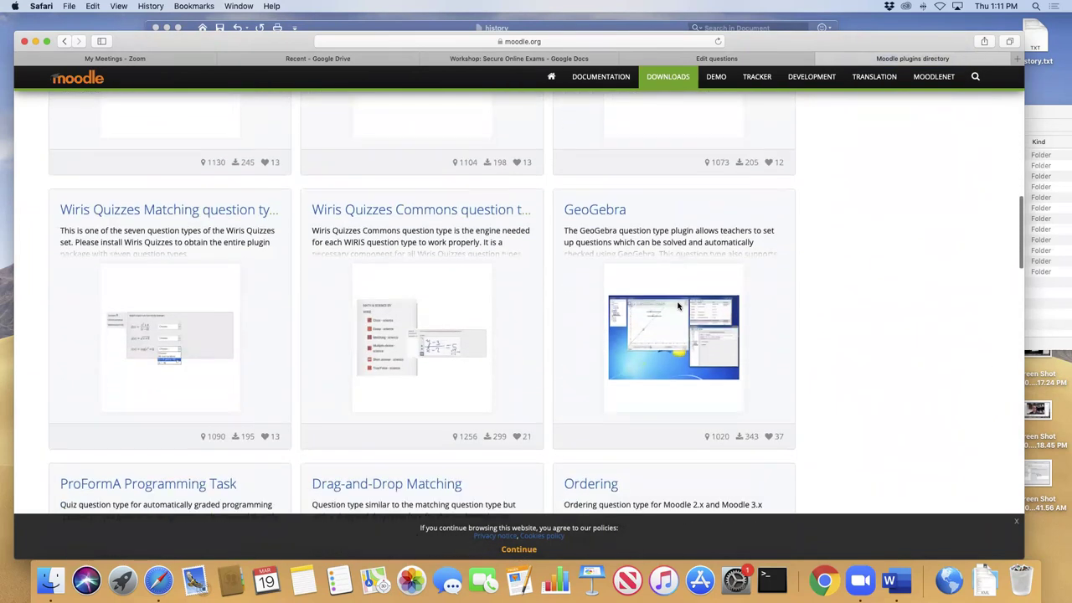
scroll(678, 306, down, 15)
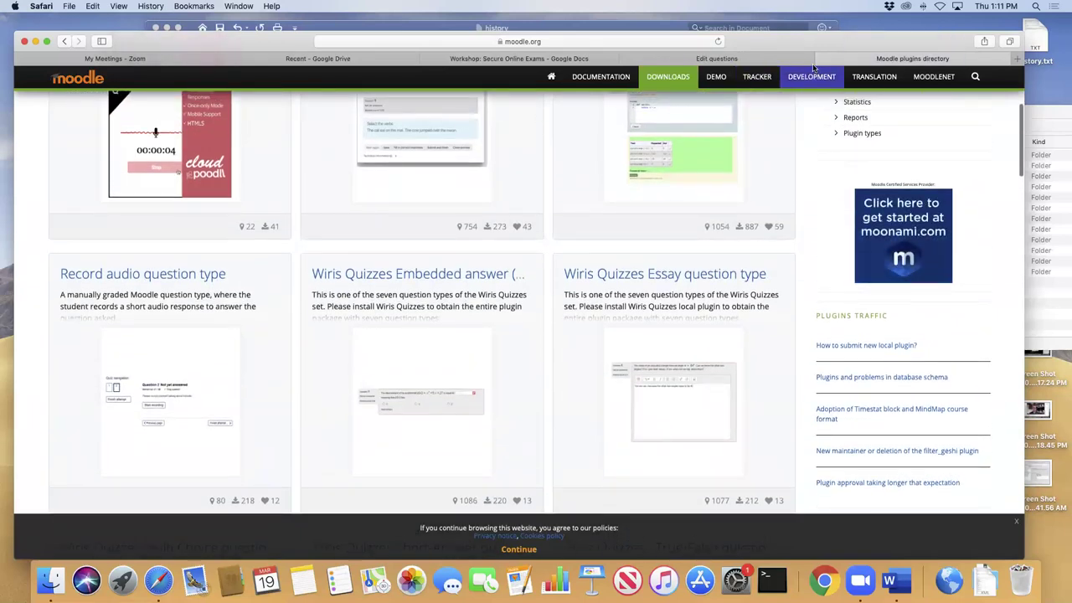
- Go back to the question bank page and open the sandbox course's main page from there
click(810, 62)
click(336, 204)
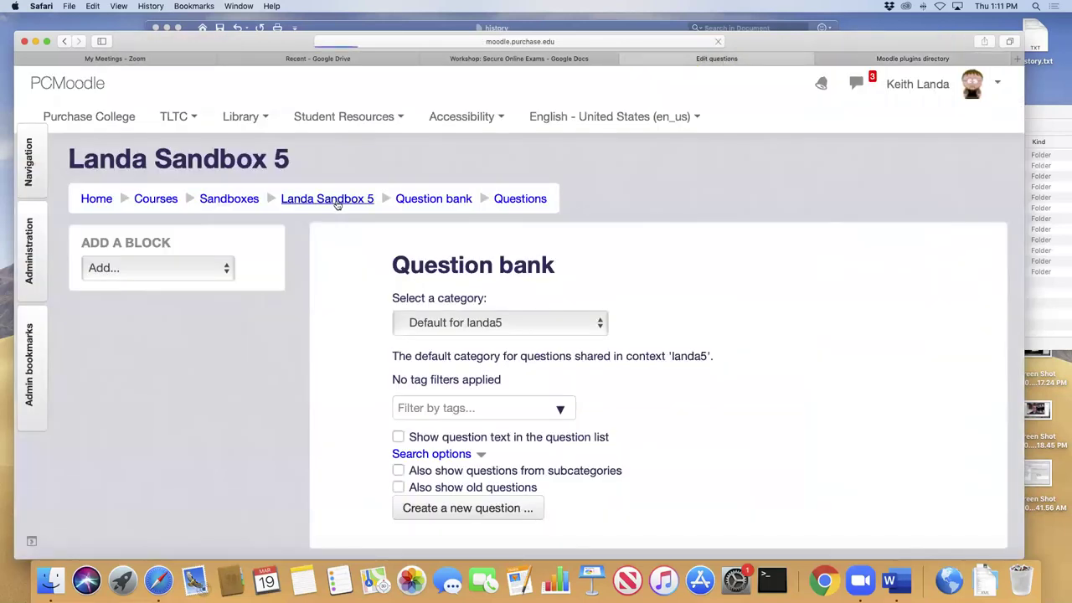
- Add a new Quiz activity to Topic 1 of the sandbox course
scroll(598, 453, down, 5)
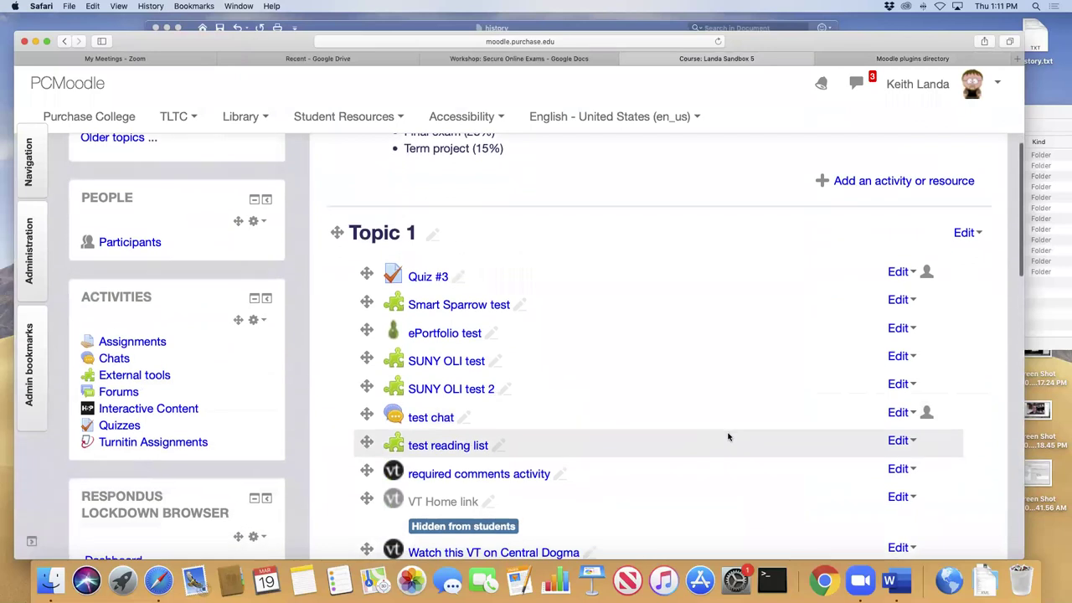
scroll(729, 436, down, 5)
click(854, 386)
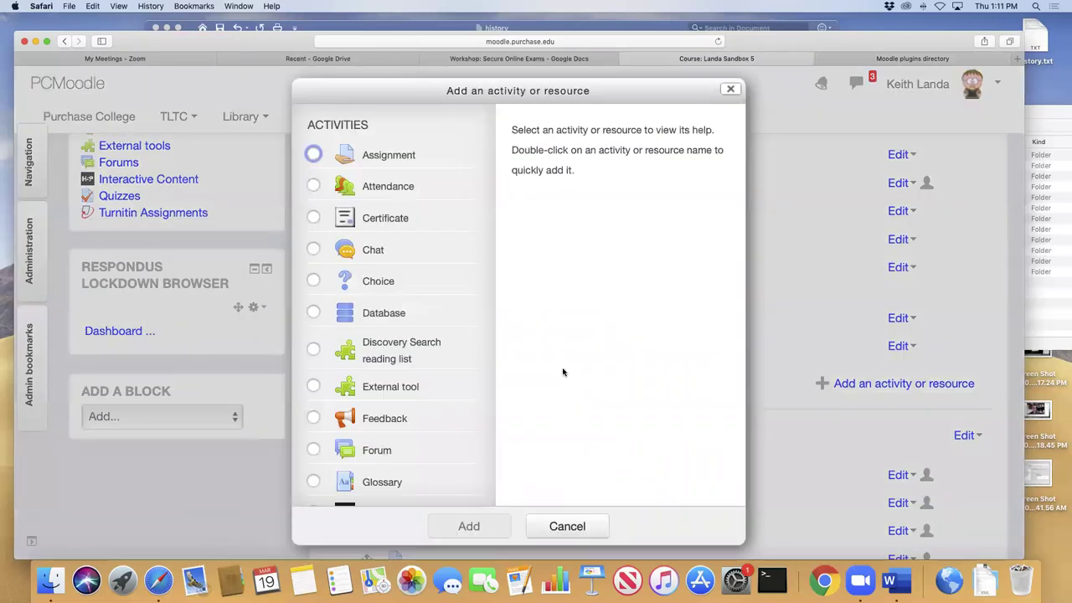
scroll(398, 371, down, 2)
scroll(398, 371, down, 1)
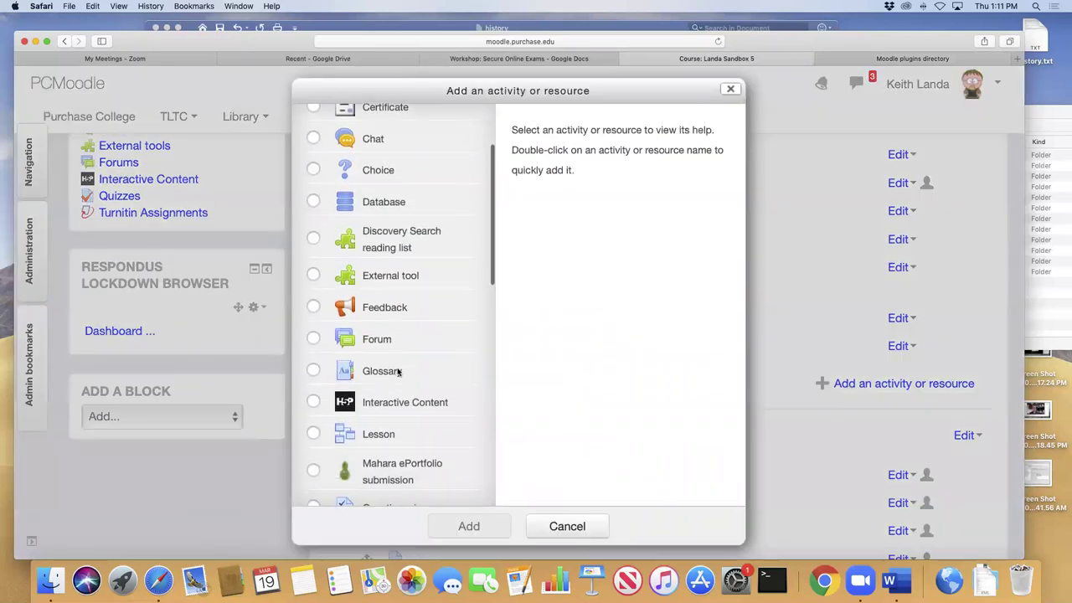
scroll(400, 374, down, 3)
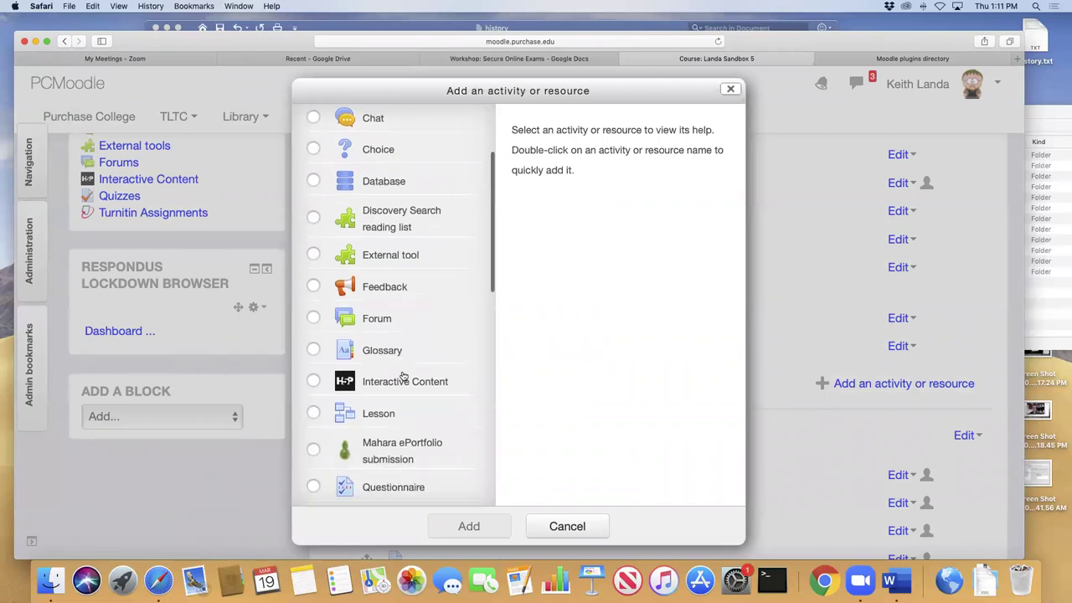
click(315, 450)
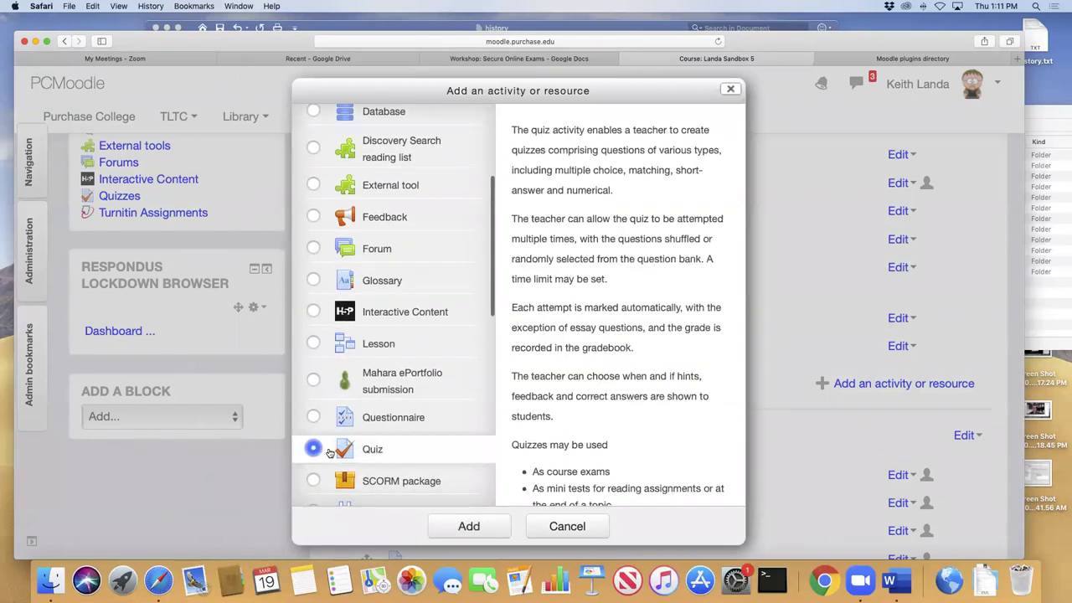
click(457, 527)
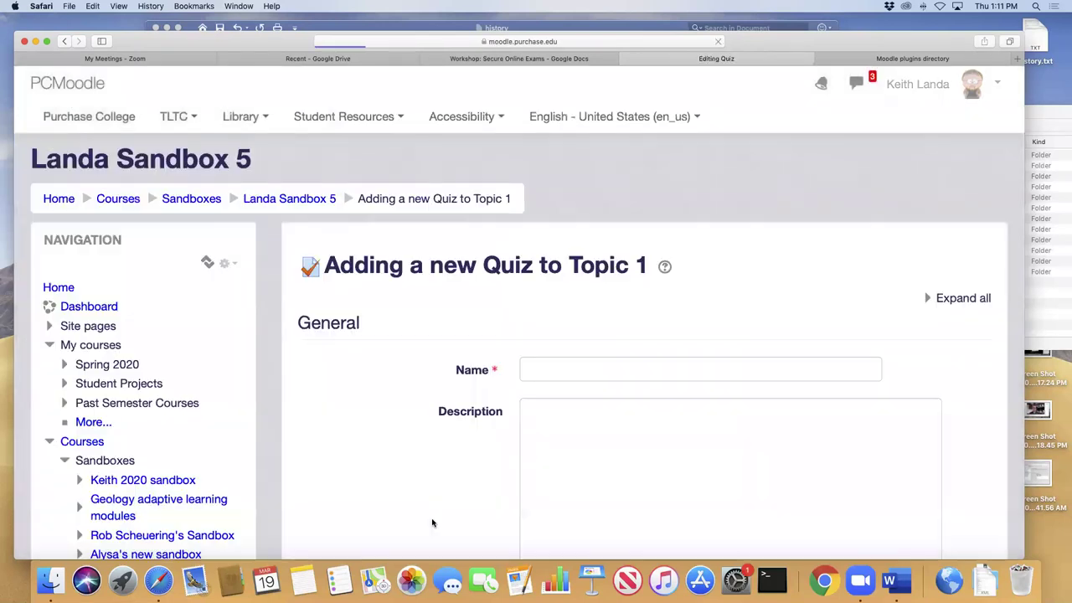
- Name the new quiz "example quiz"
click(596, 367)
text(t)
key(BackSpace)
key(BackSpace)
key(BackSpace)
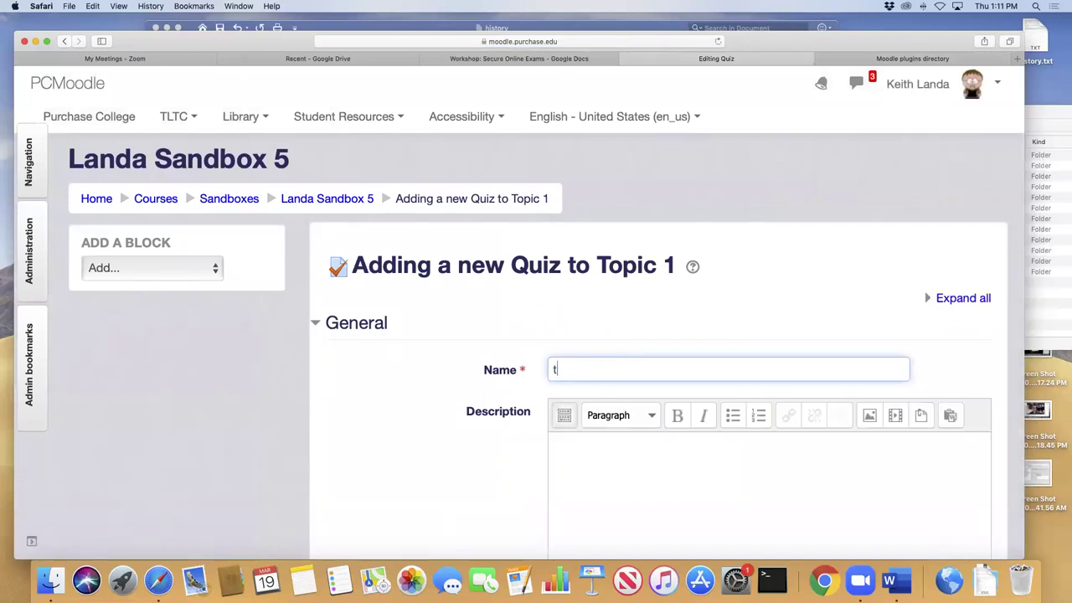
text(xample quiz)
- Expand all sections of the quiz settings form
scroll(481, 414, down, 5)
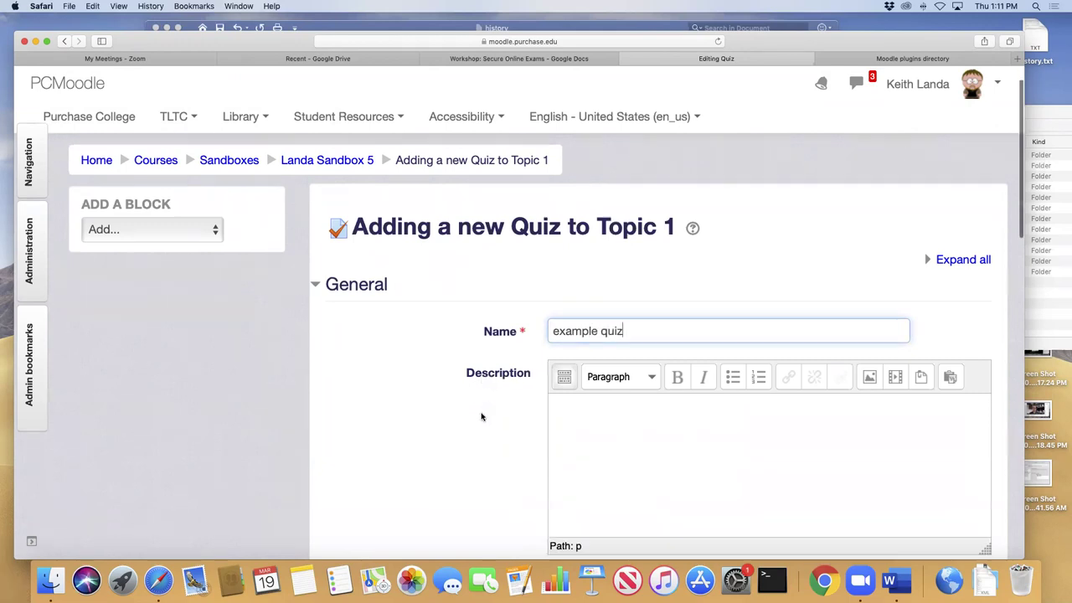
scroll(472, 377, down, 5)
scroll(502, 366, up, 5)
click(965, 163)
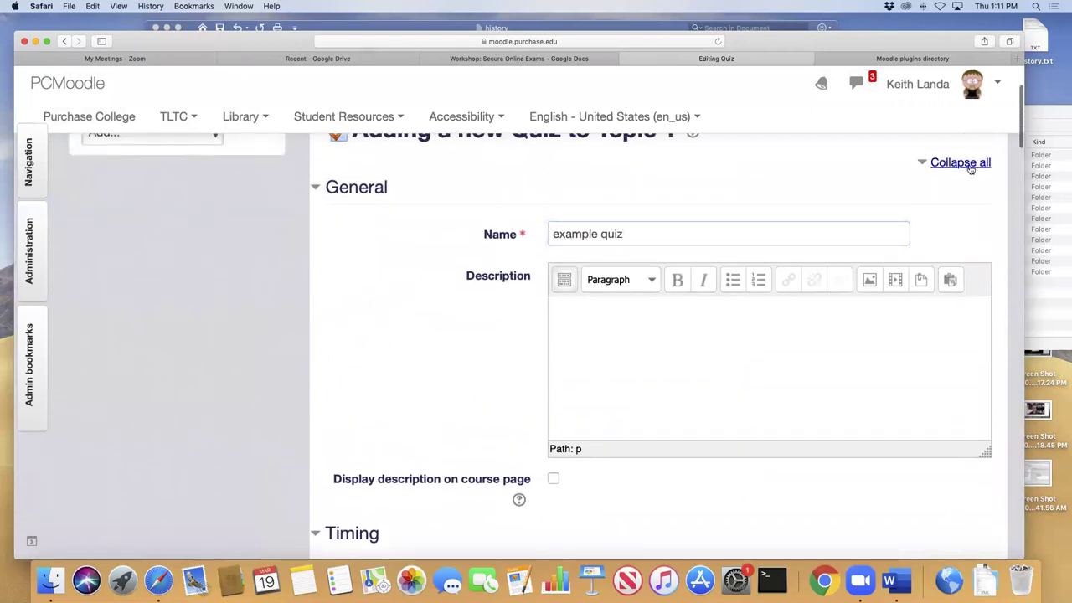
- Enable the quiz's time limit and set it to 60 minutes
scroll(410, 405, down, 5)
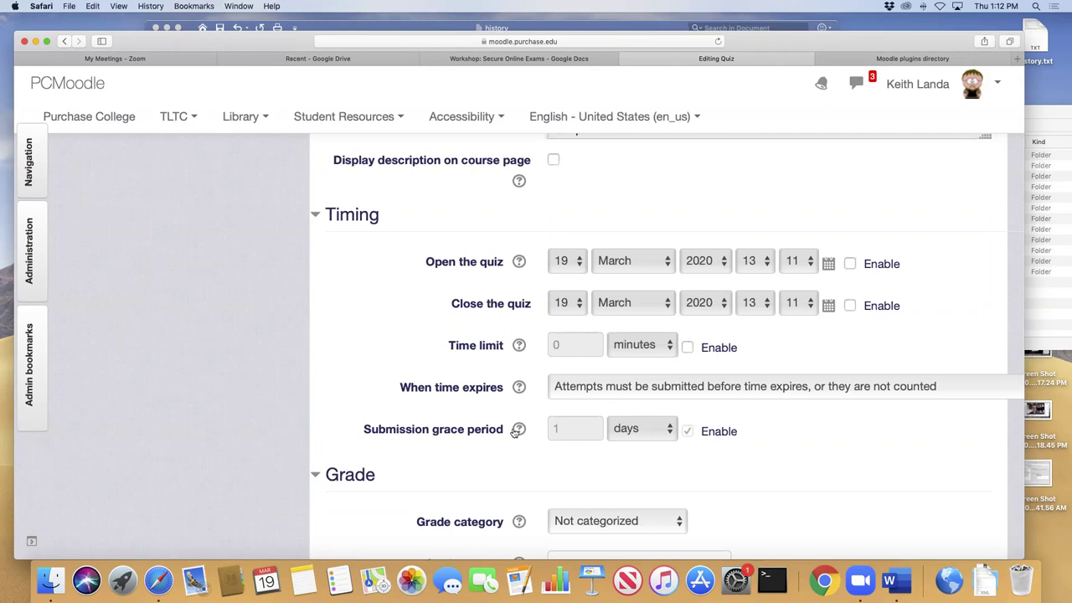
click(687, 347)
click(569, 345)
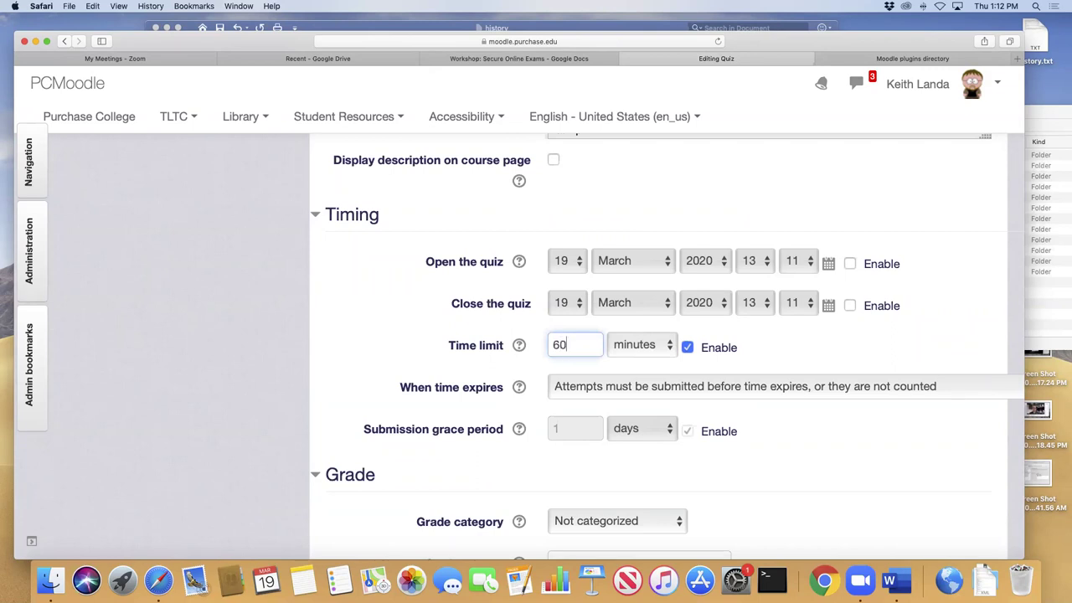
- Enable the quiz's opening date and set it to 4 May 2020
click(849, 263)
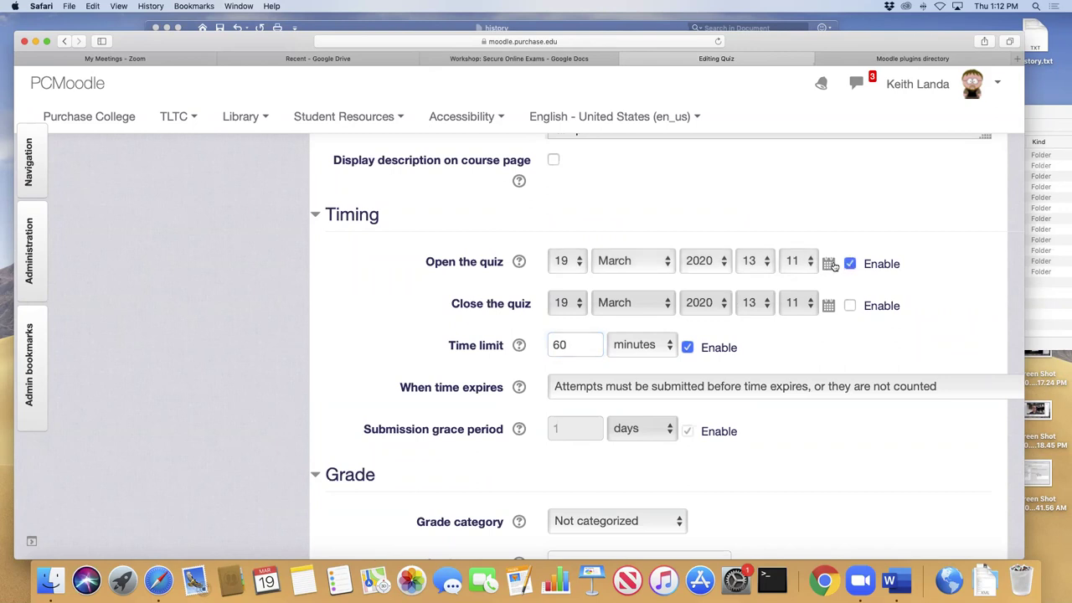
click(828, 264)
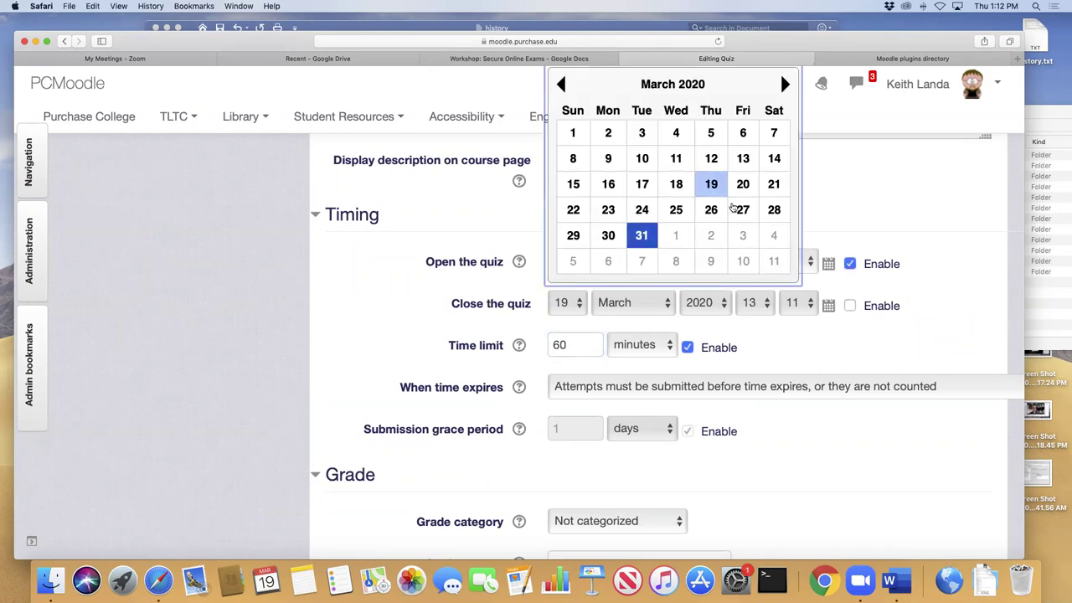
click(784, 84)
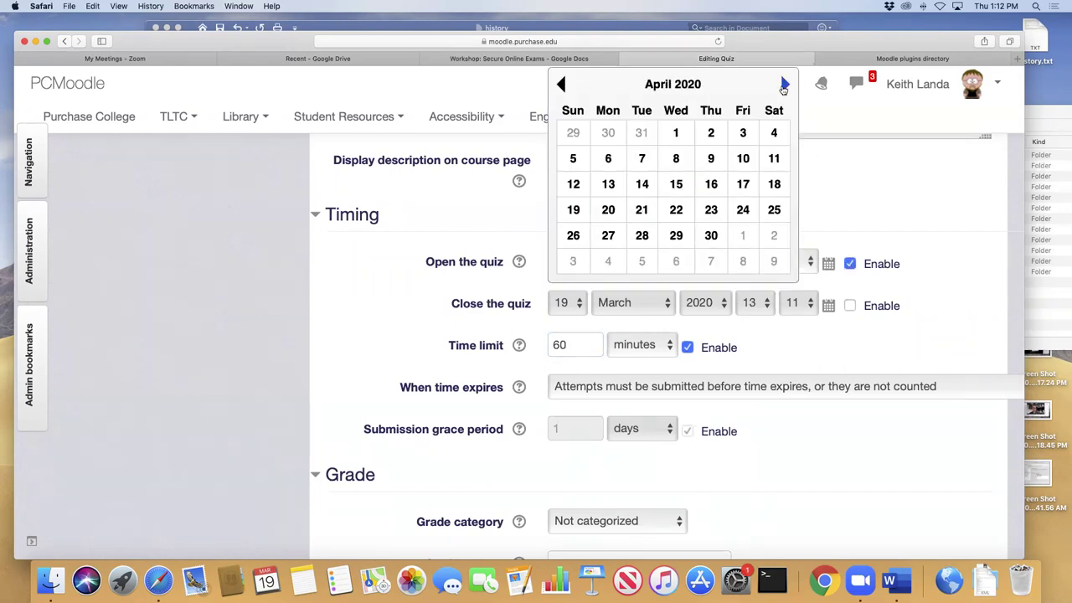
click(784, 85)
click(608, 158)
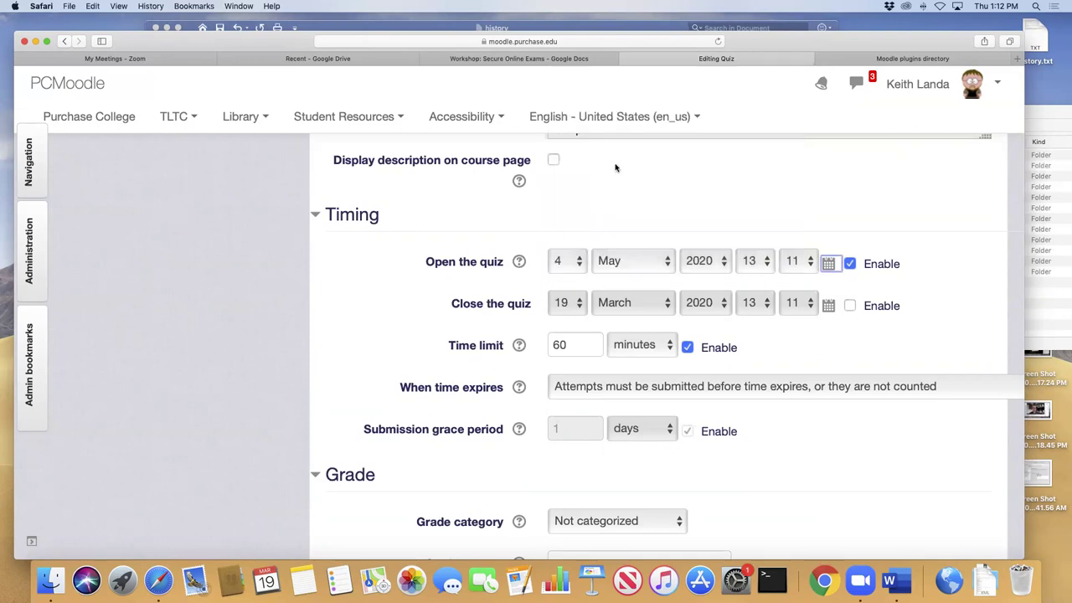
- Enable the quiz's closing date and set it to 5 May 2020
click(850, 306)
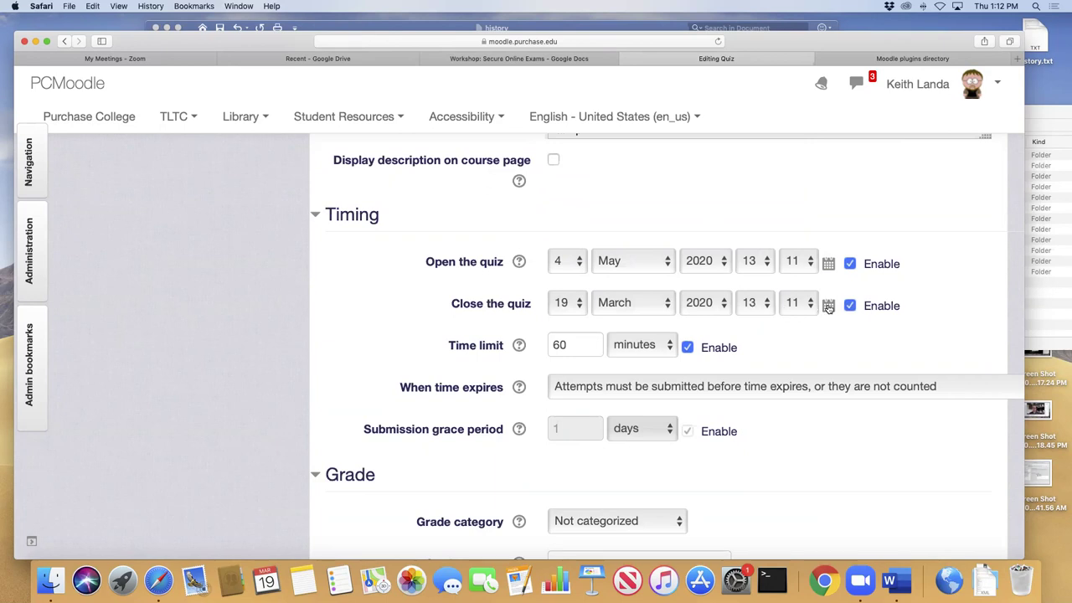
click(829, 306)
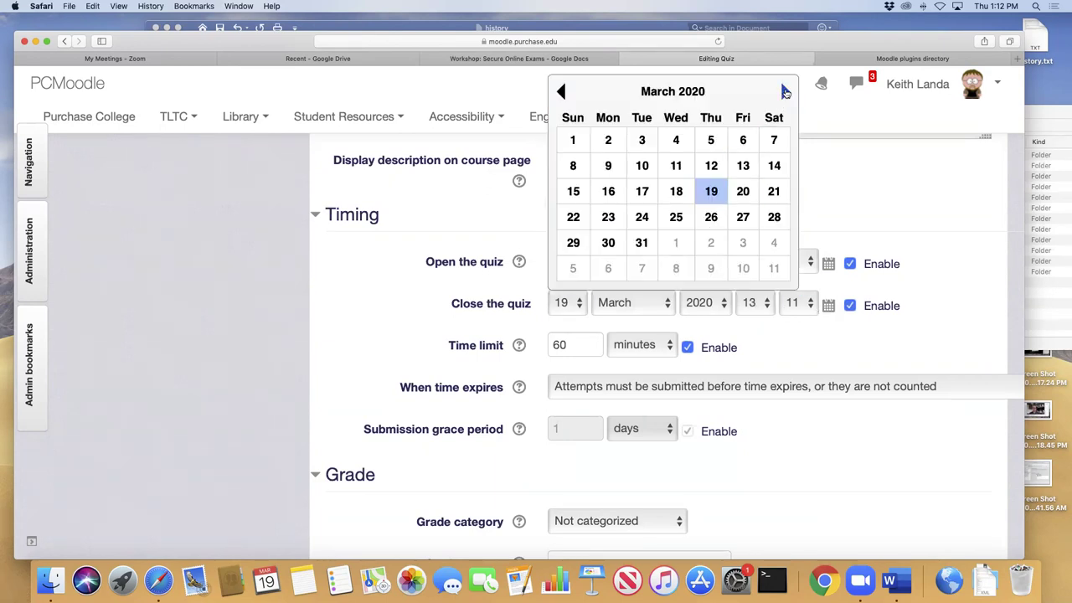
click(784, 91)
click(784, 91)
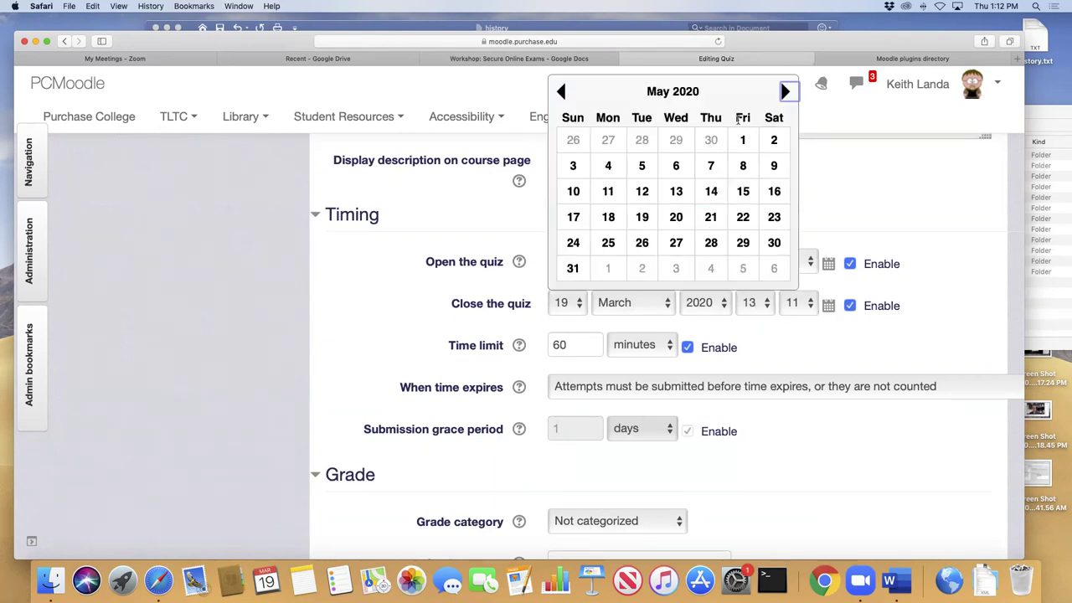
click(641, 171)
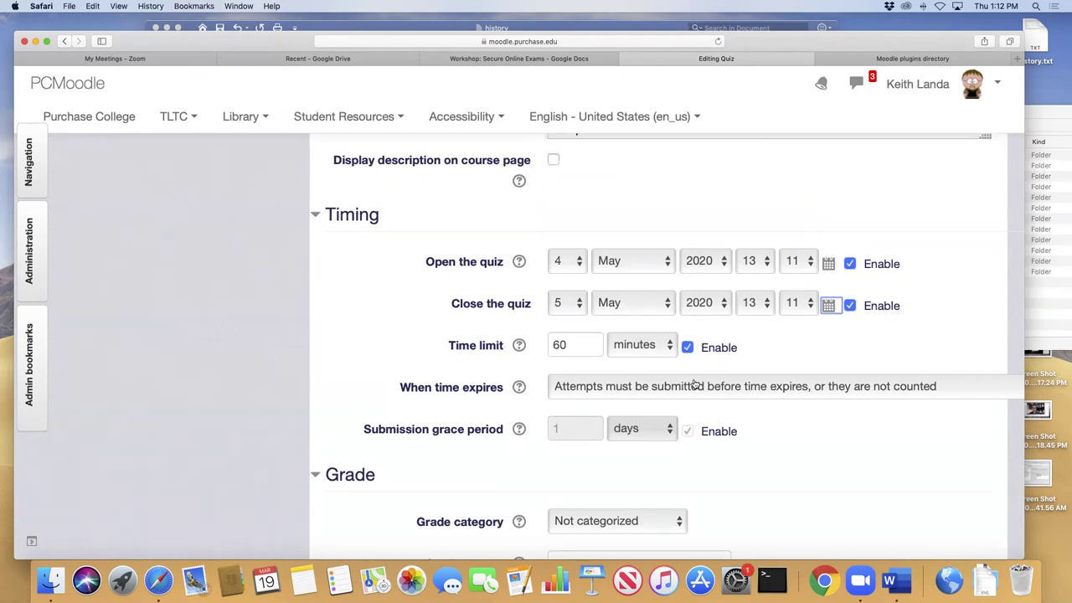
- Set the time limit to 150 minutes and the quiz's closing day to 4
click(573, 345)
key(BackSpace)
key(BackSpace)
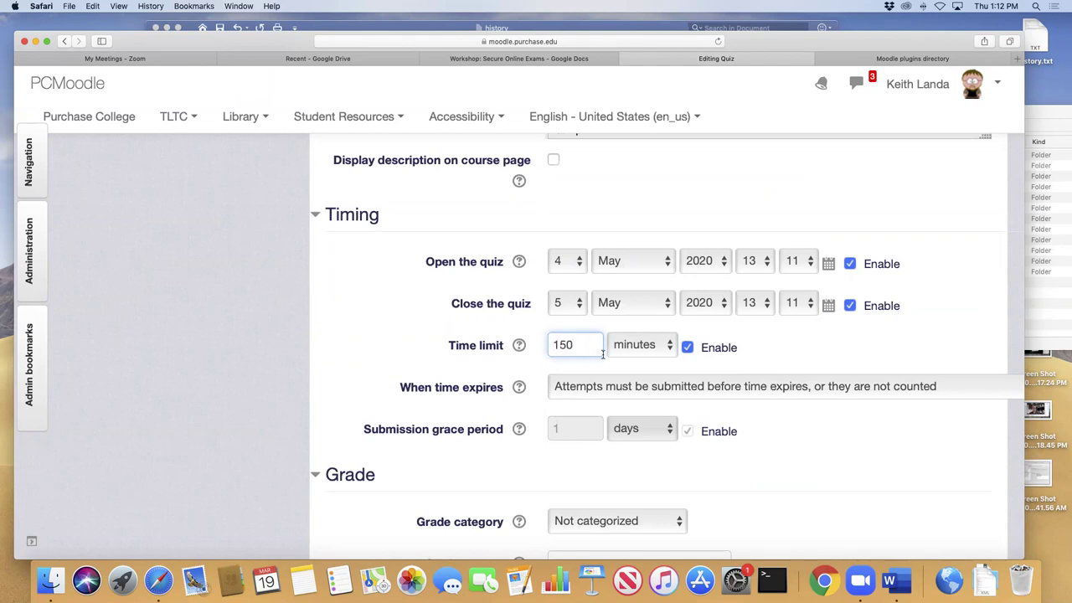
click(579, 303)
click(559, 290)
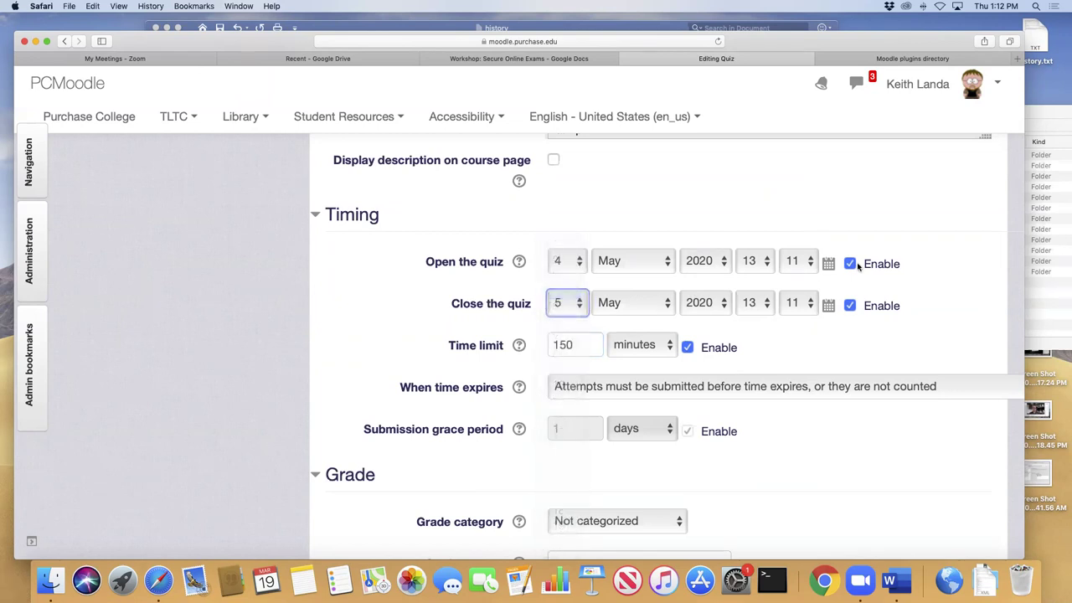
- Set the quiz's opening hour to 08 and its closing hour to 20
click(770, 262)
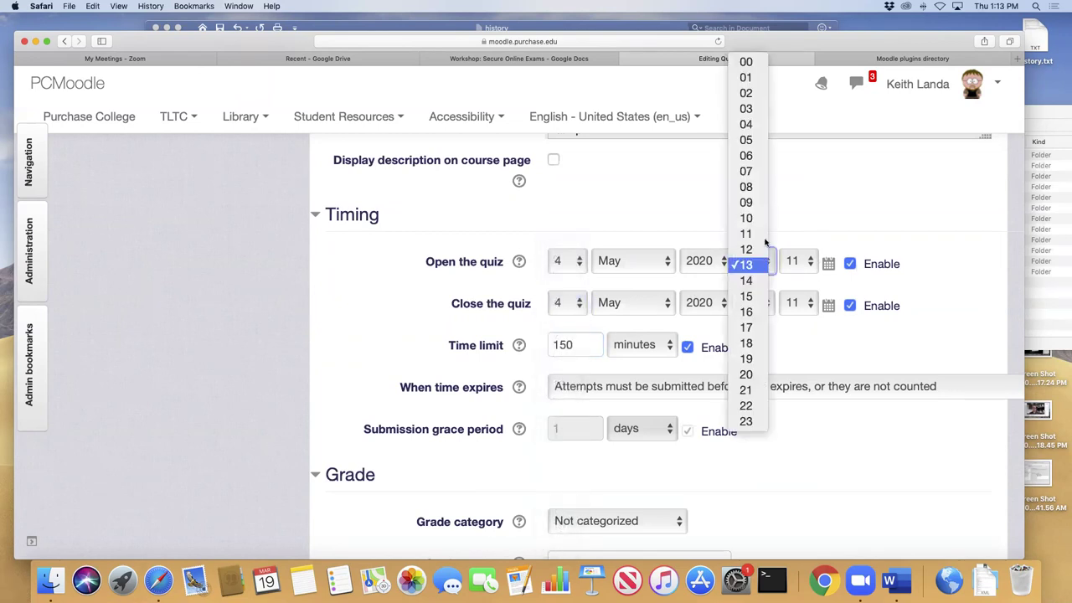
click(748, 190)
click(769, 303)
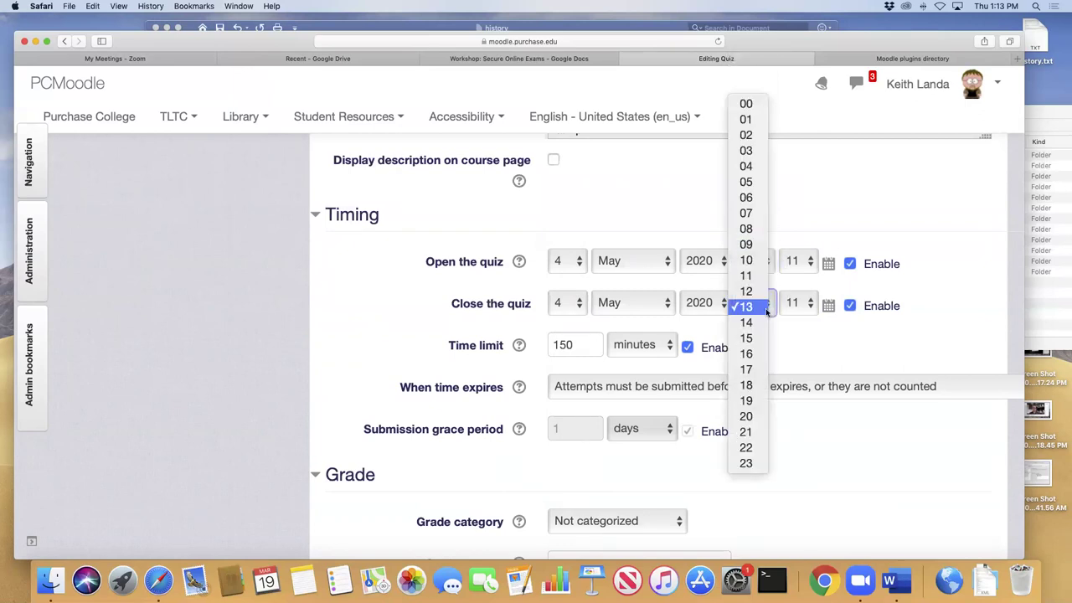
click(745, 421)
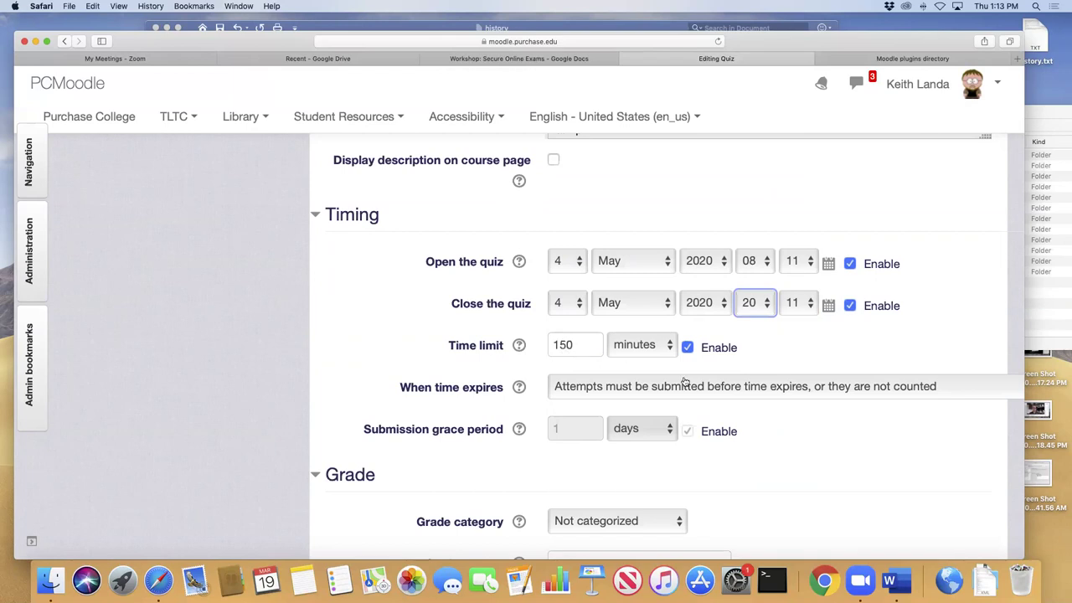
- Set the quiz's opening time to 14:30
scroll(783, 420, down, 4)
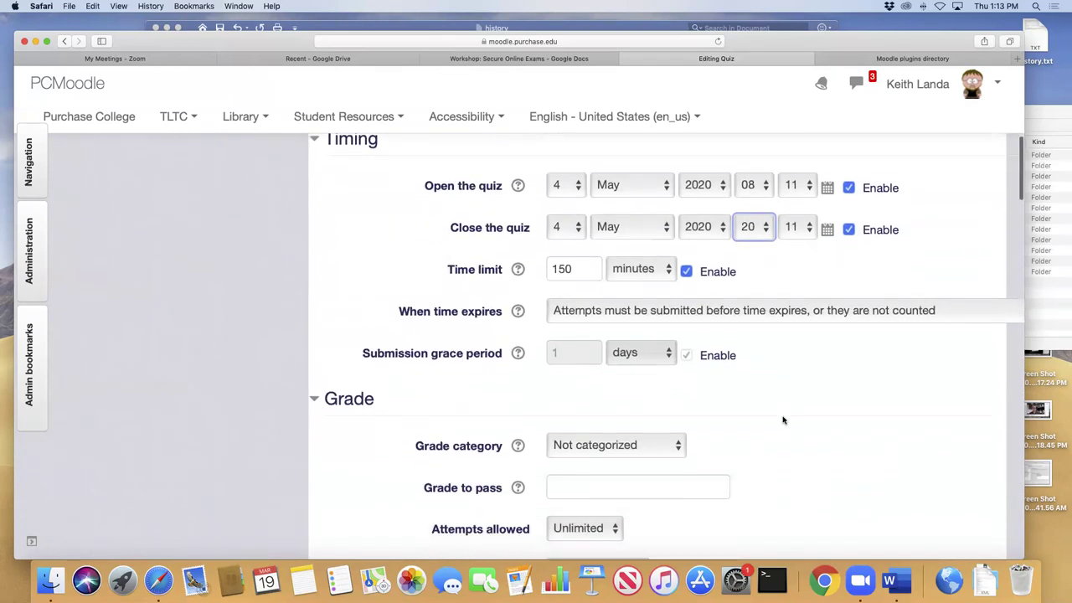
scroll(783, 420, left, 1)
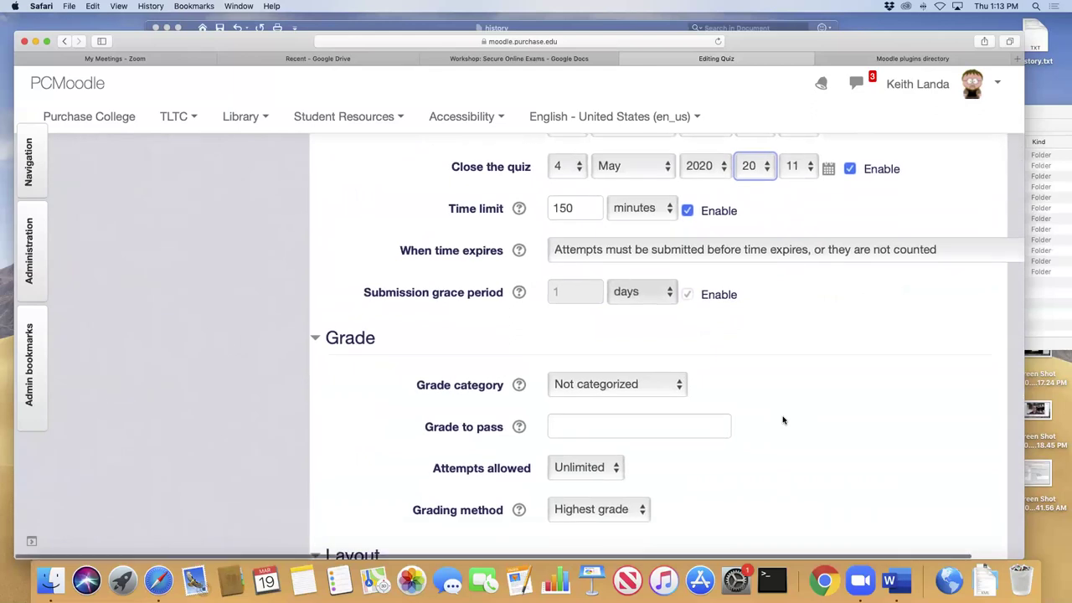
scroll(783, 420, up, 3)
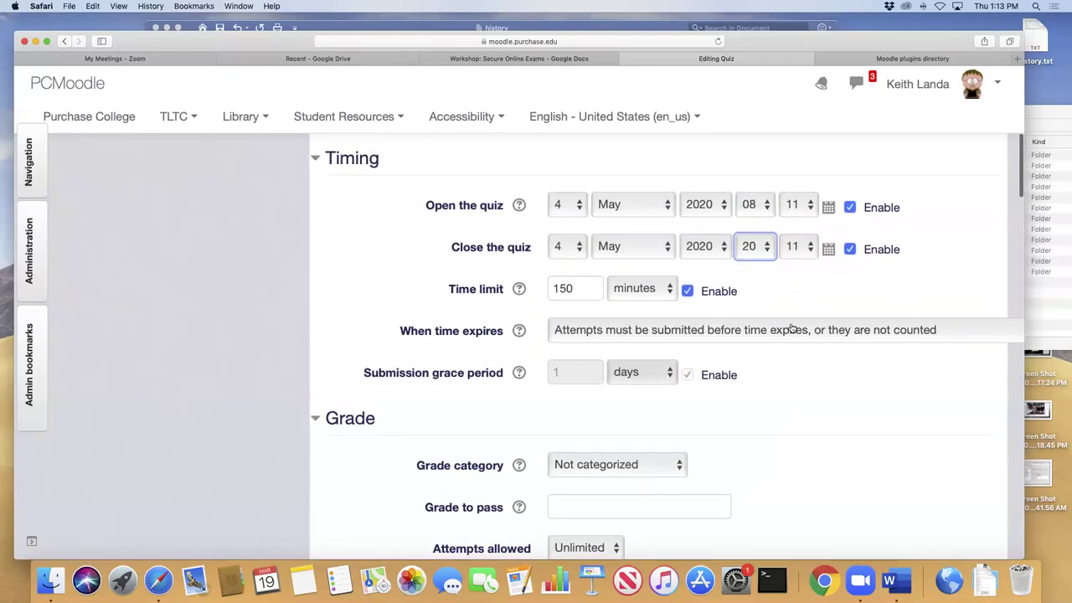
click(766, 208)
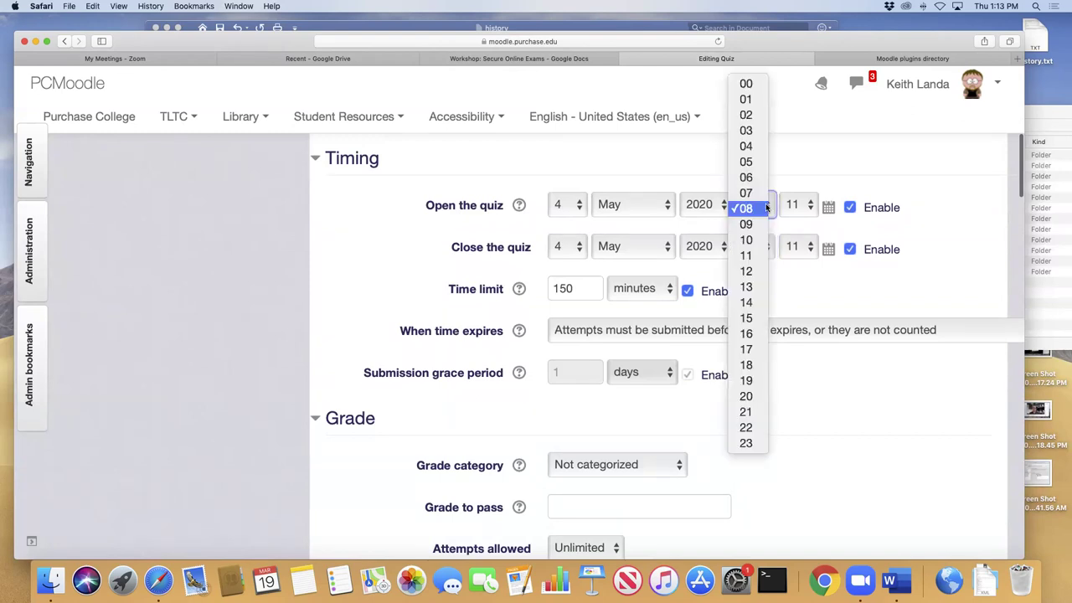
click(759, 305)
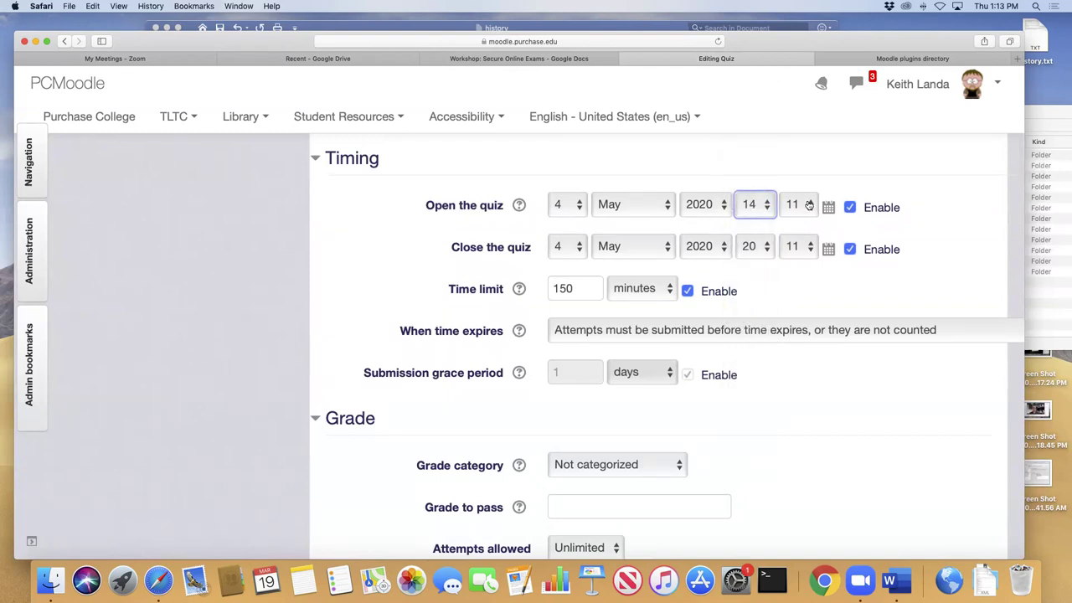
click(806, 205)
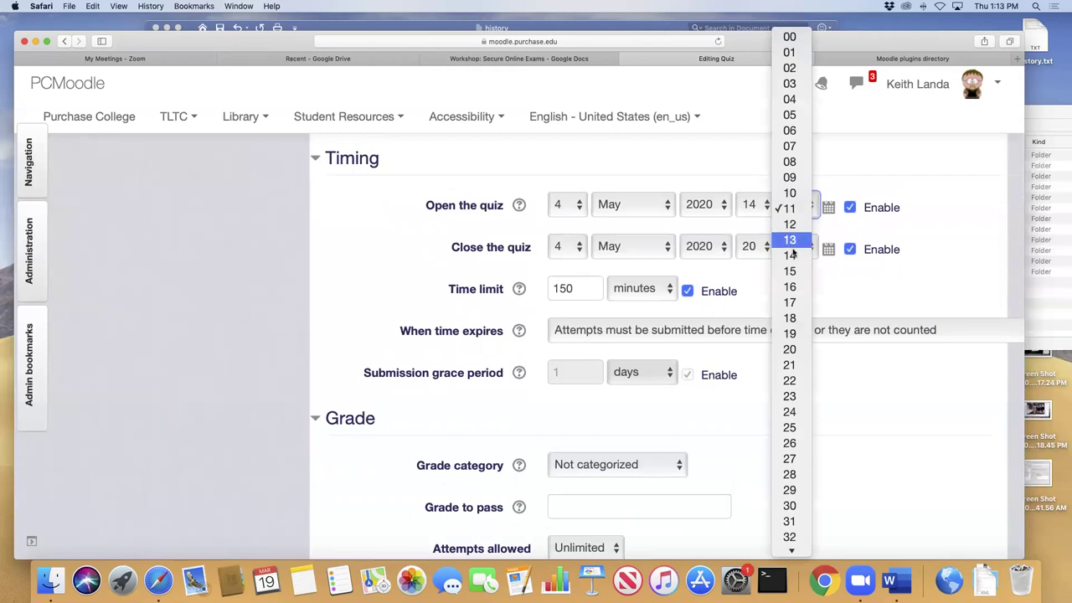
click(790, 506)
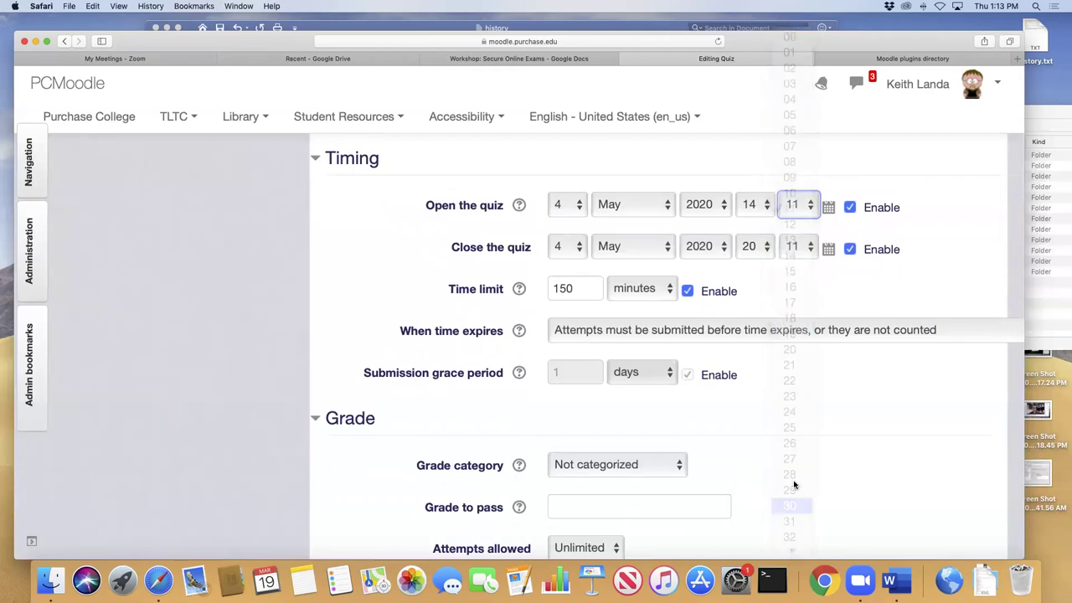
- Set the quiz's closing time to 16:00
click(764, 248)
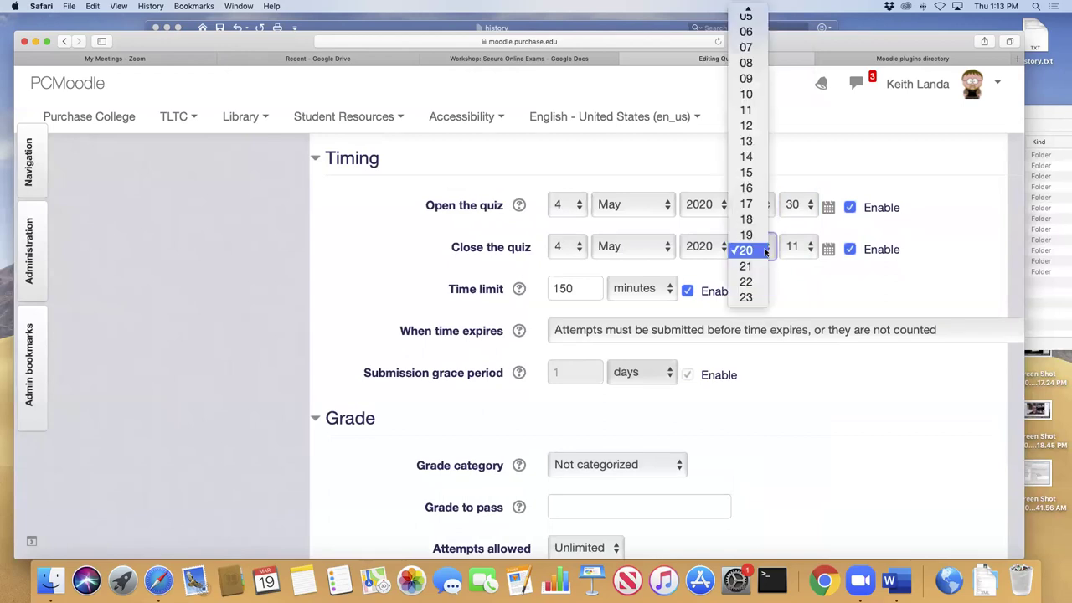
click(748, 188)
click(808, 248)
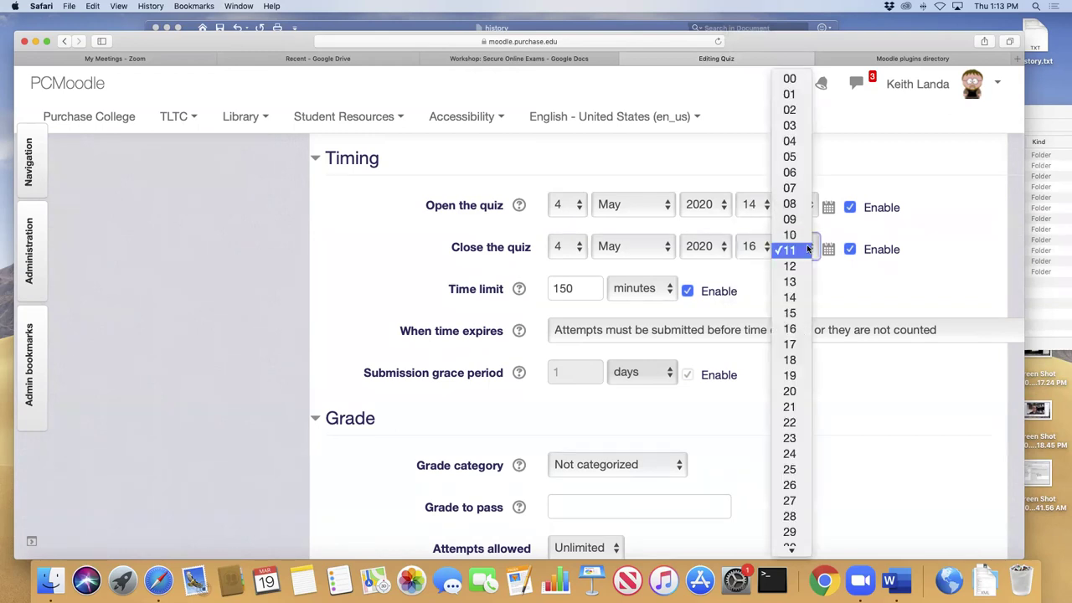
click(792, 78)
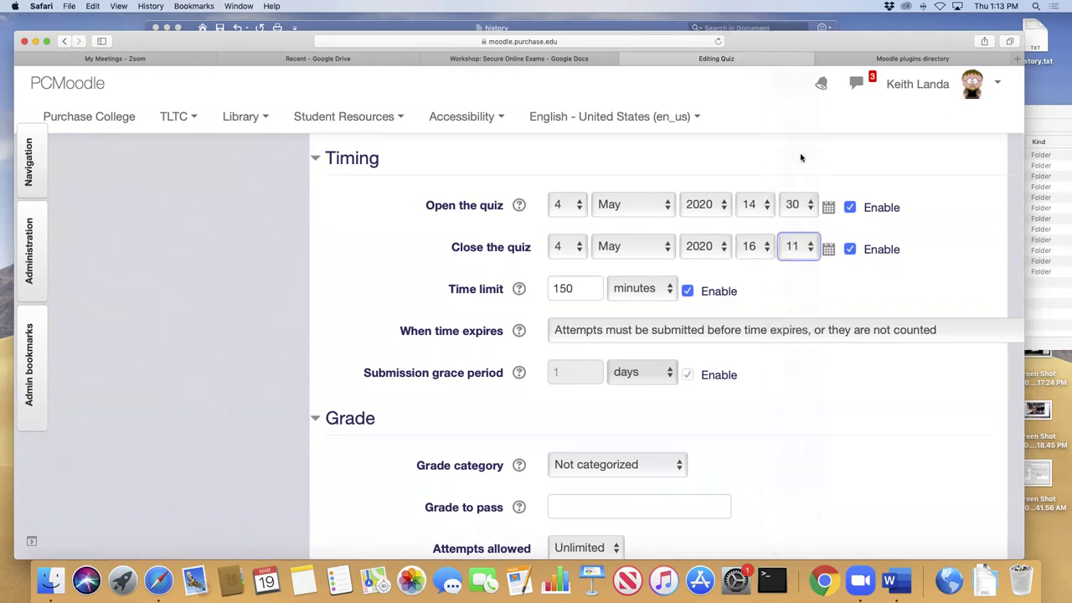
- Set the quiz's opening time to 12:00 and its closing time to 14:30
click(767, 207)
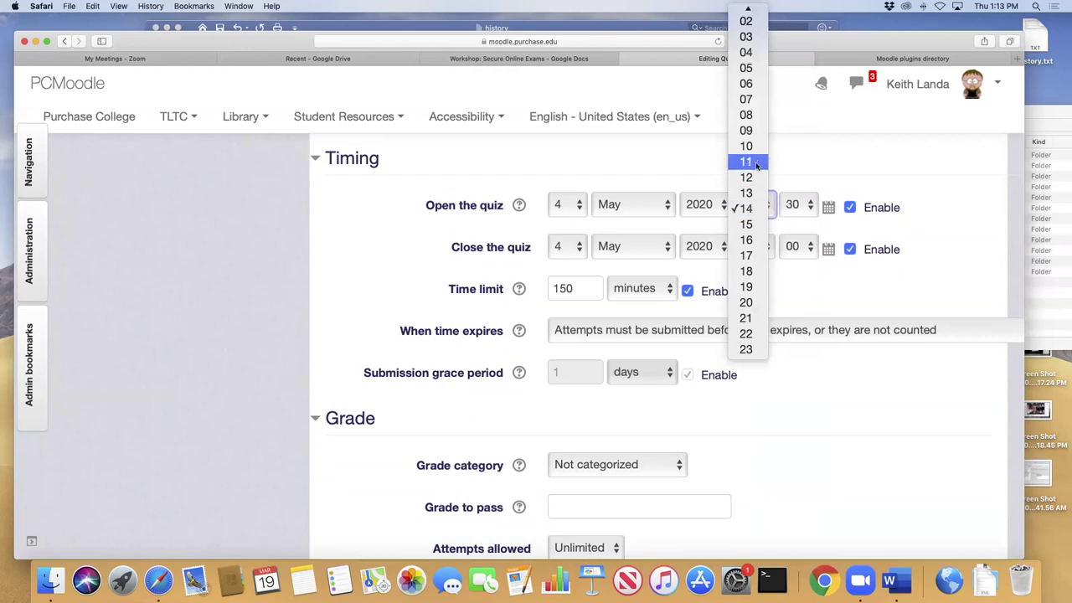
click(808, 203)
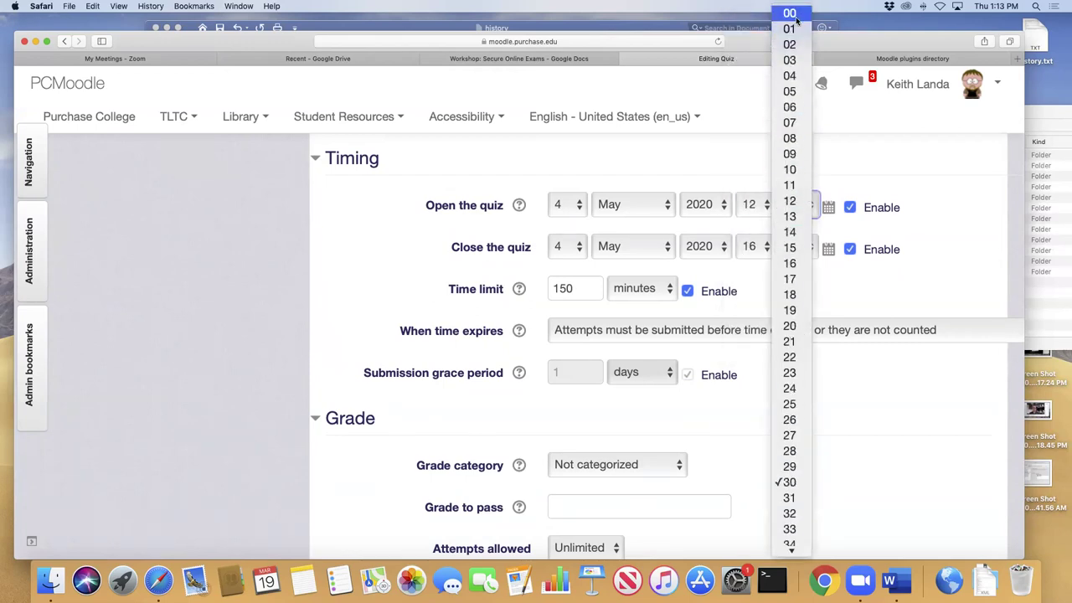
click(791, 14)
click(765, 249)
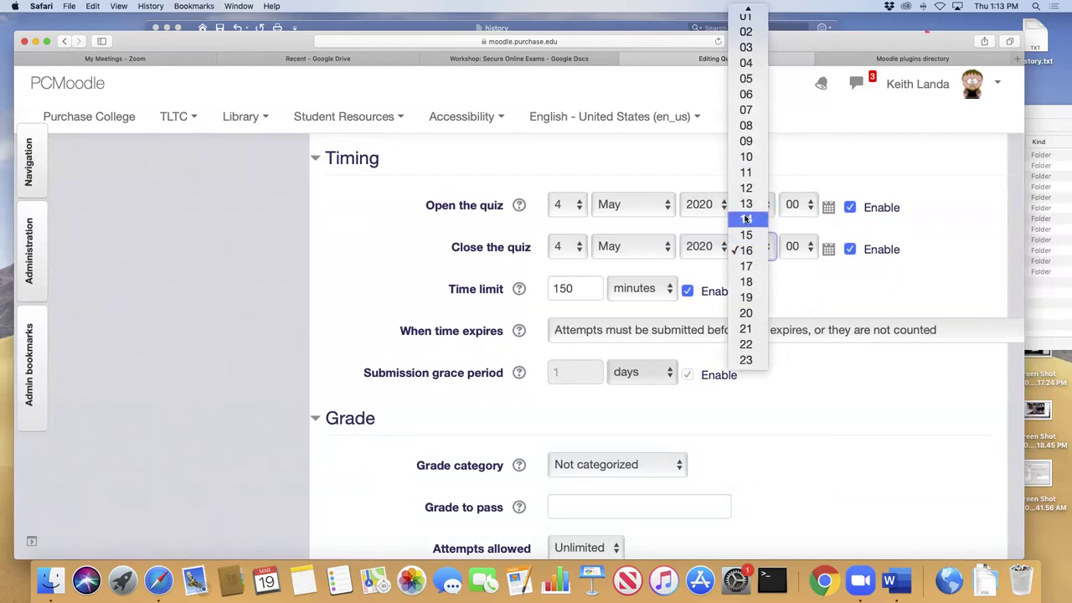
click(745, 219)
click(798, 246)
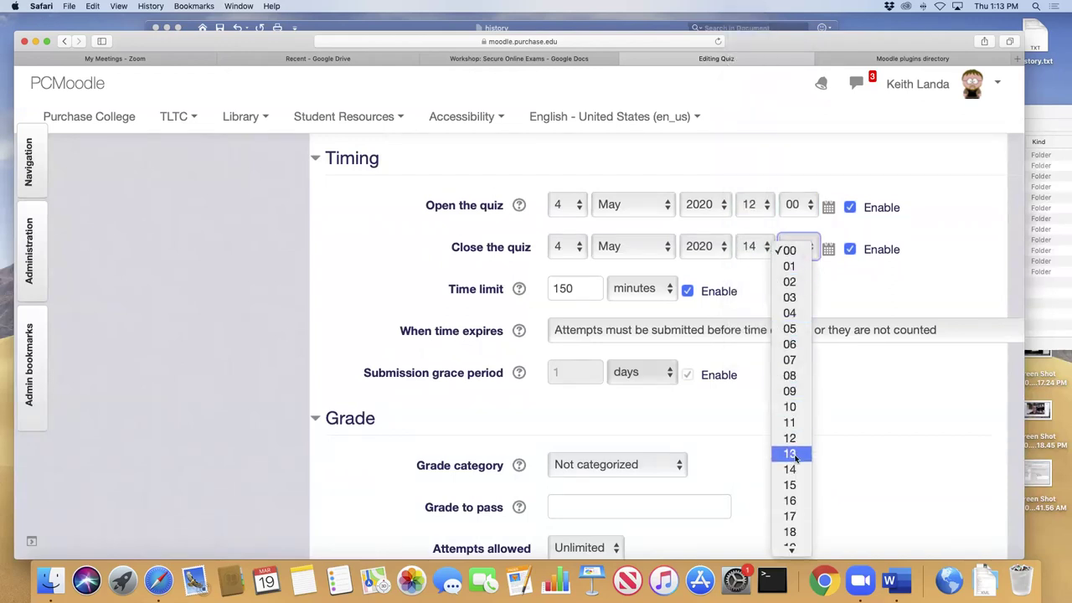
scroll(800, 467, down, 5)
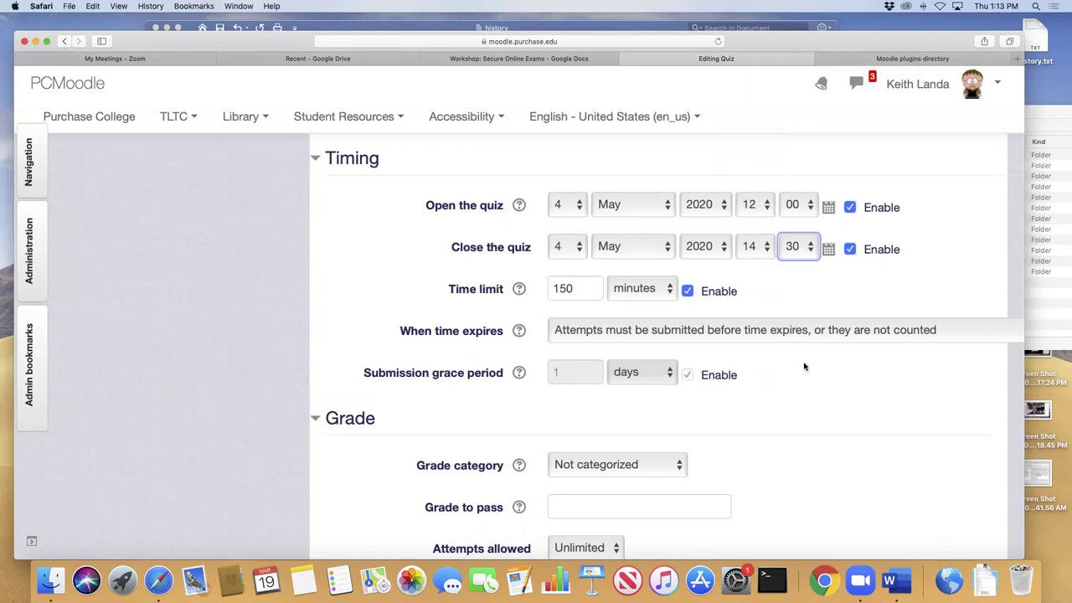
- Set the quiz's behavior when time expires to "Open attempts are submitted automatically"
scroll(803, 367, down, 5)
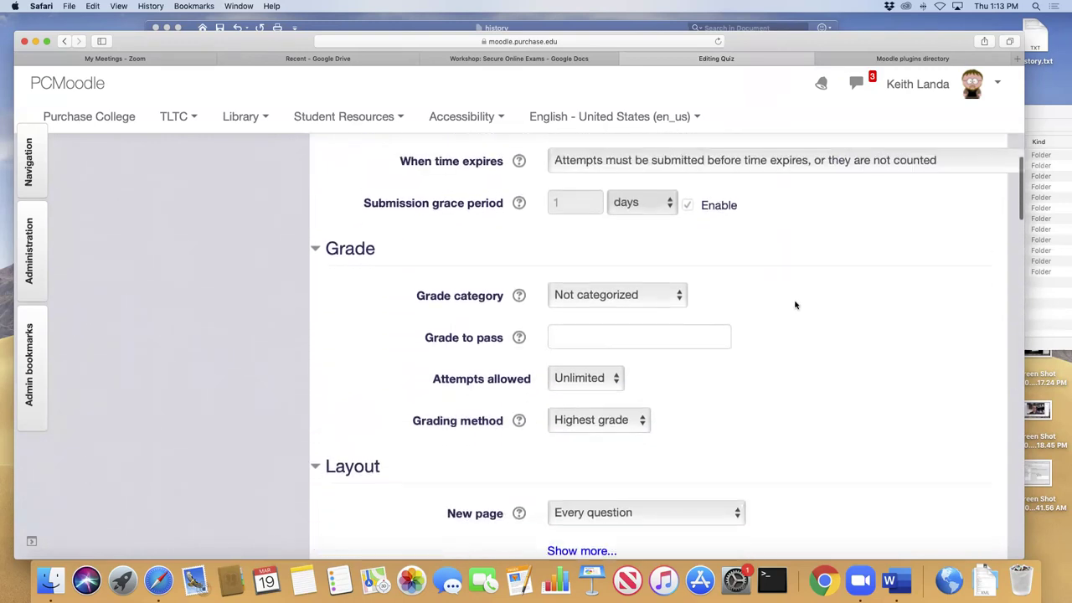
scroll(795, 304, up, 5)
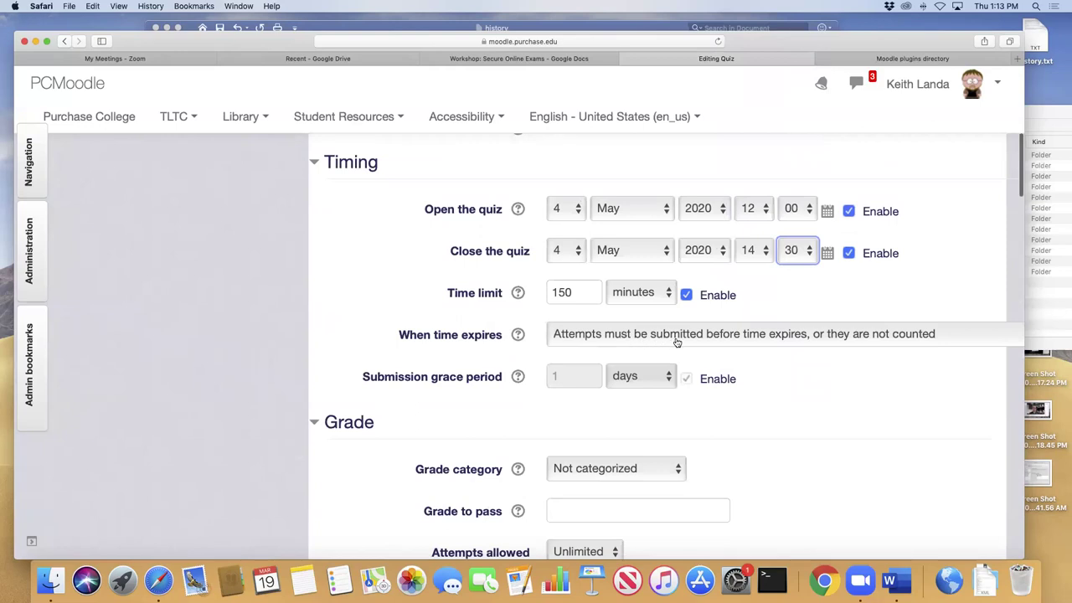
click(676, 342)
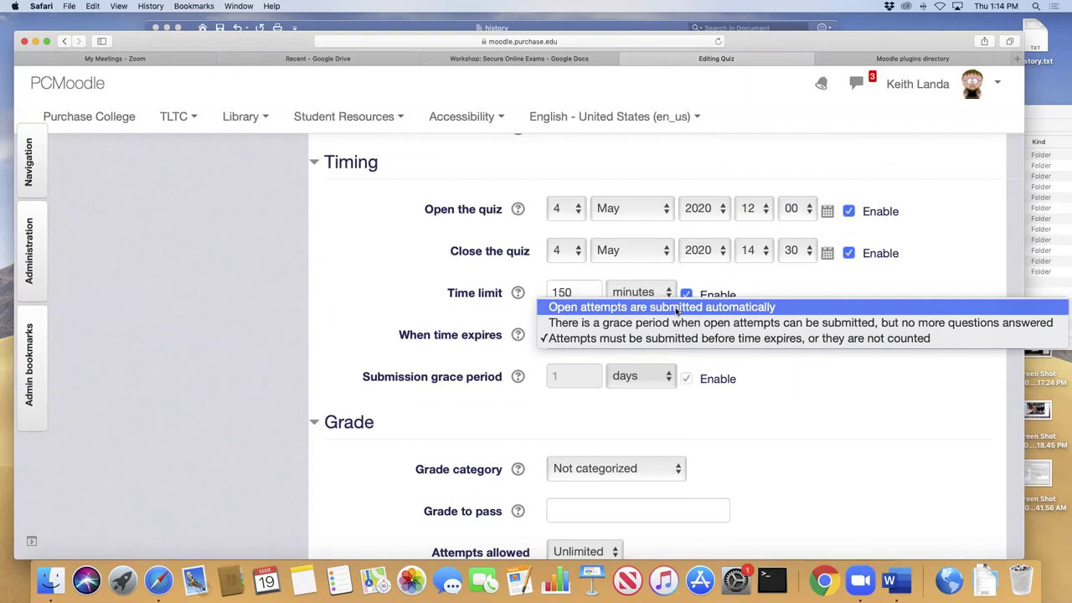
click(676, 309)
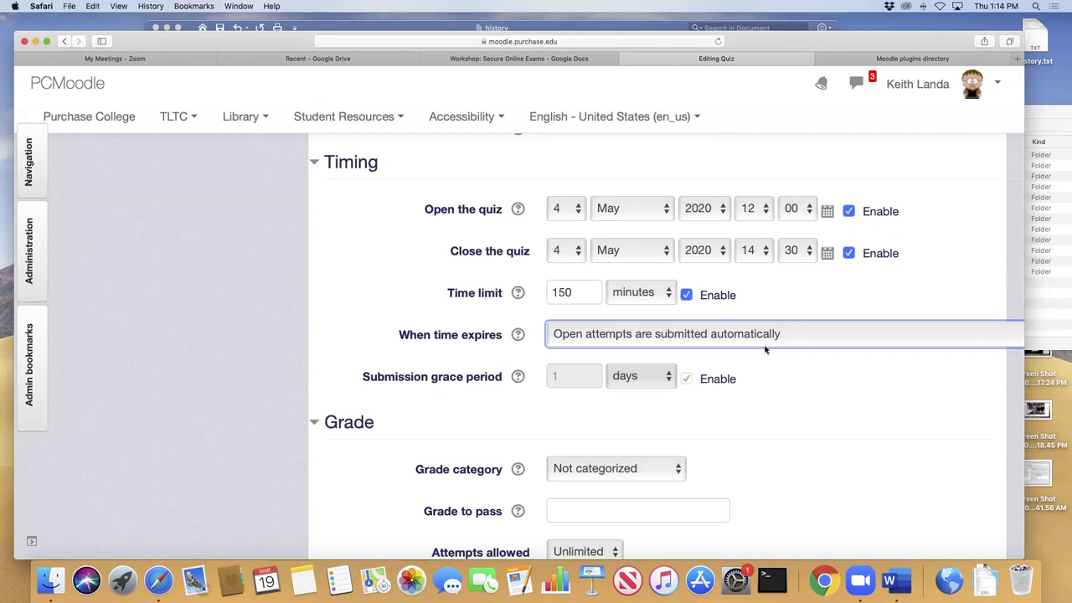
- Read the help explanation for the "When time expires" setting and close it
scroll(771, 424, down, 7)
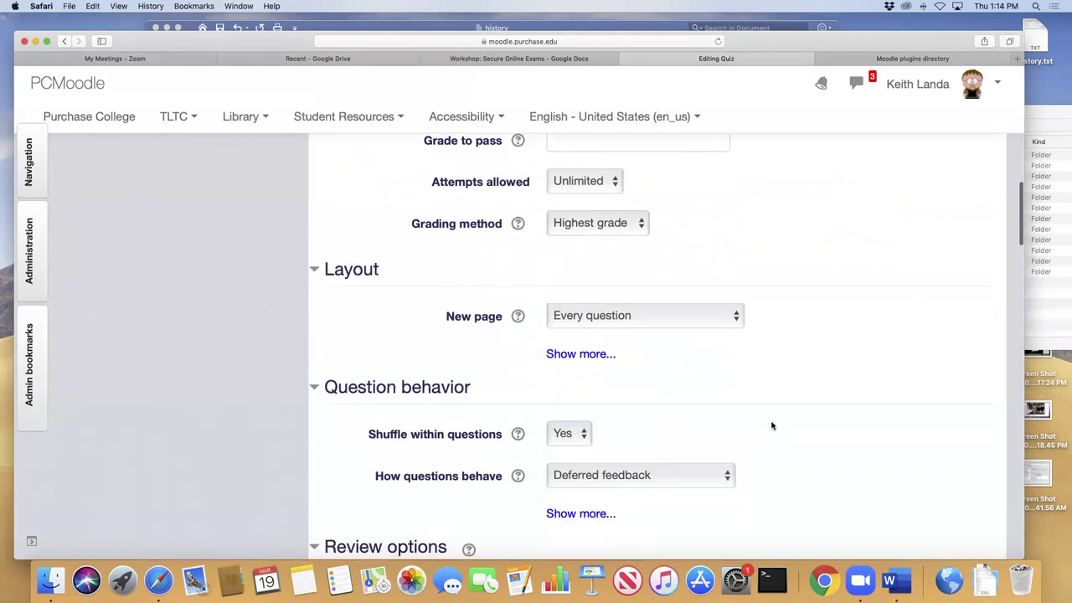
scroll(771, 425, up, 8)
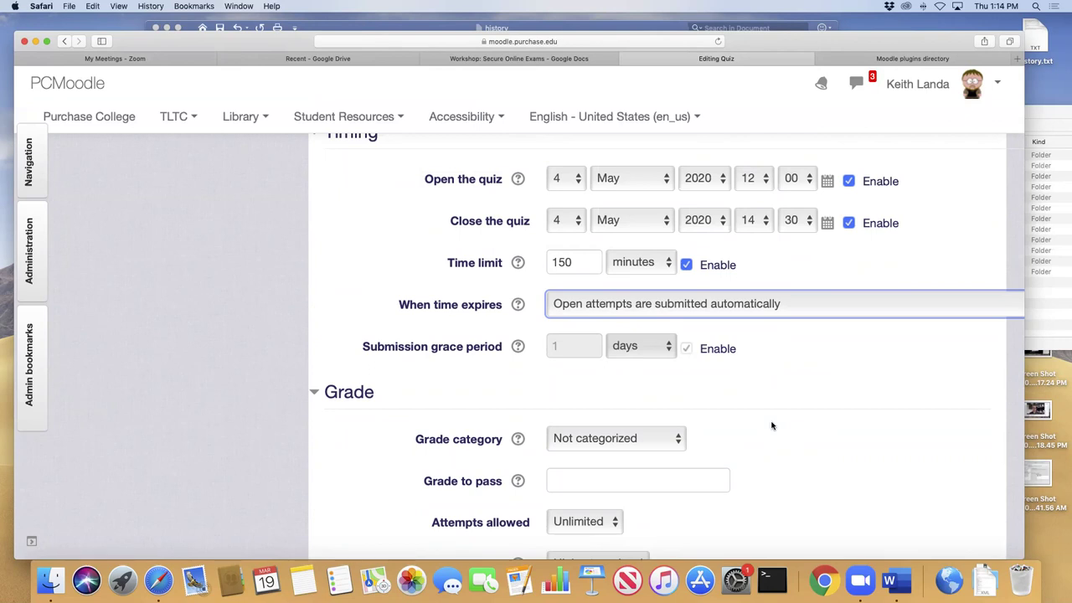
click(518, 304)
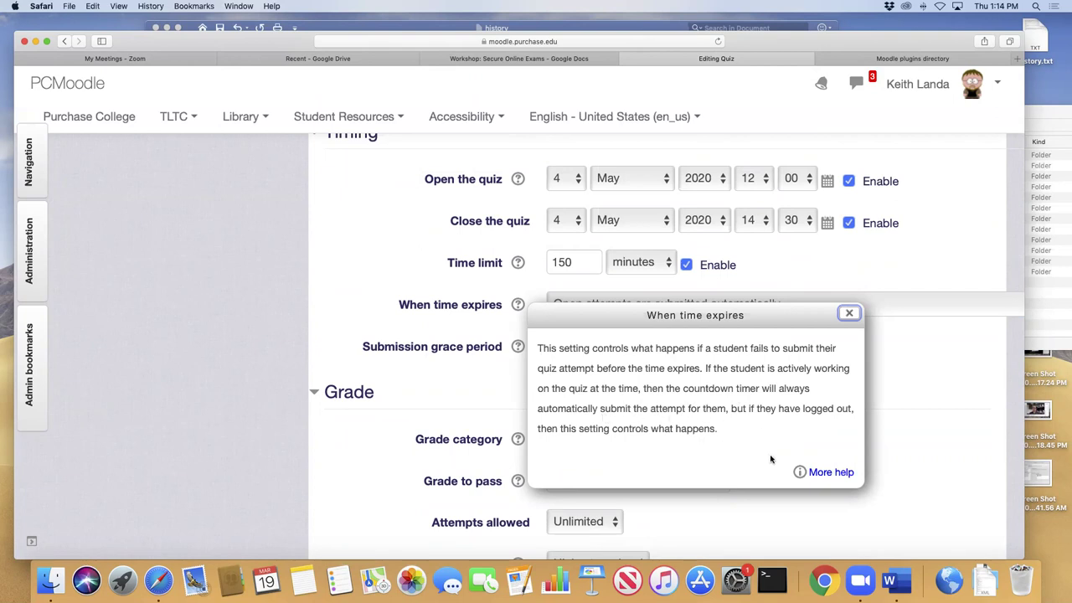
click(848, 314)
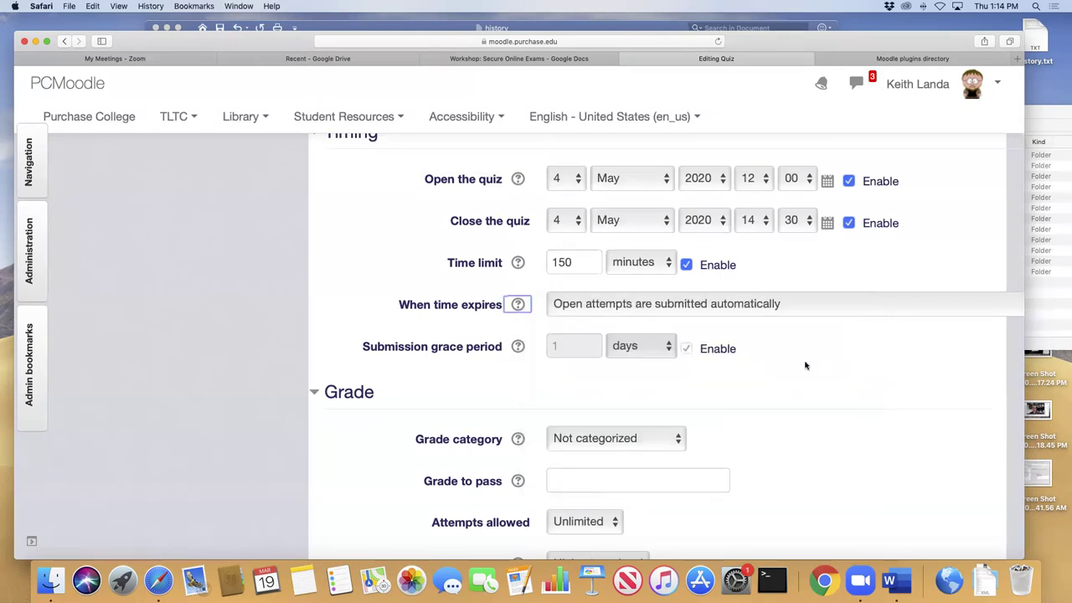
- Limit the quiz to 1 allowed attempt in the Grade settings
scroll(753, 455, down, 3)
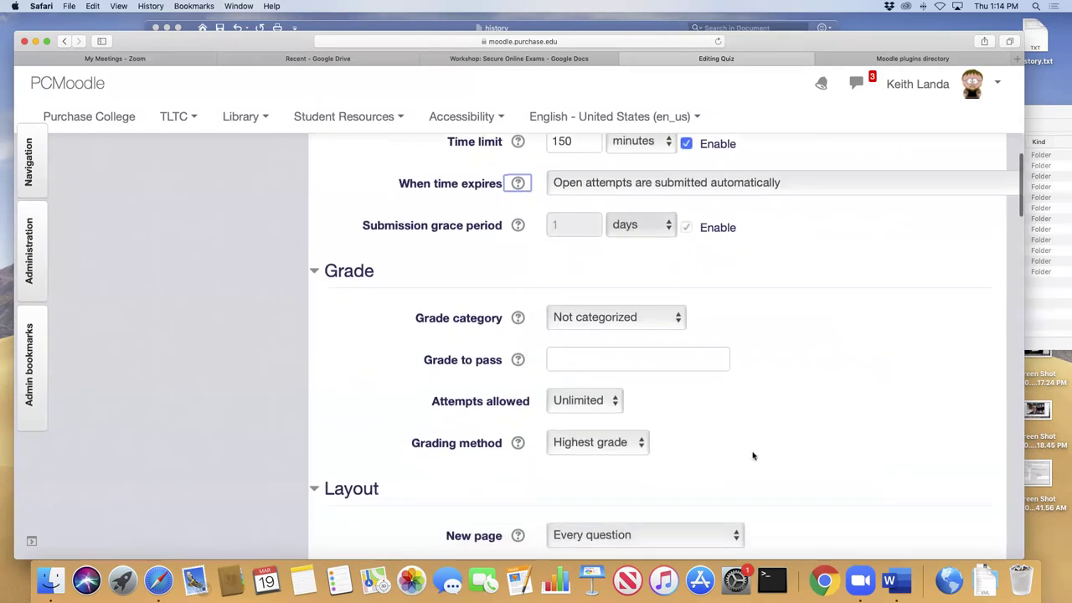
click(613, 404)
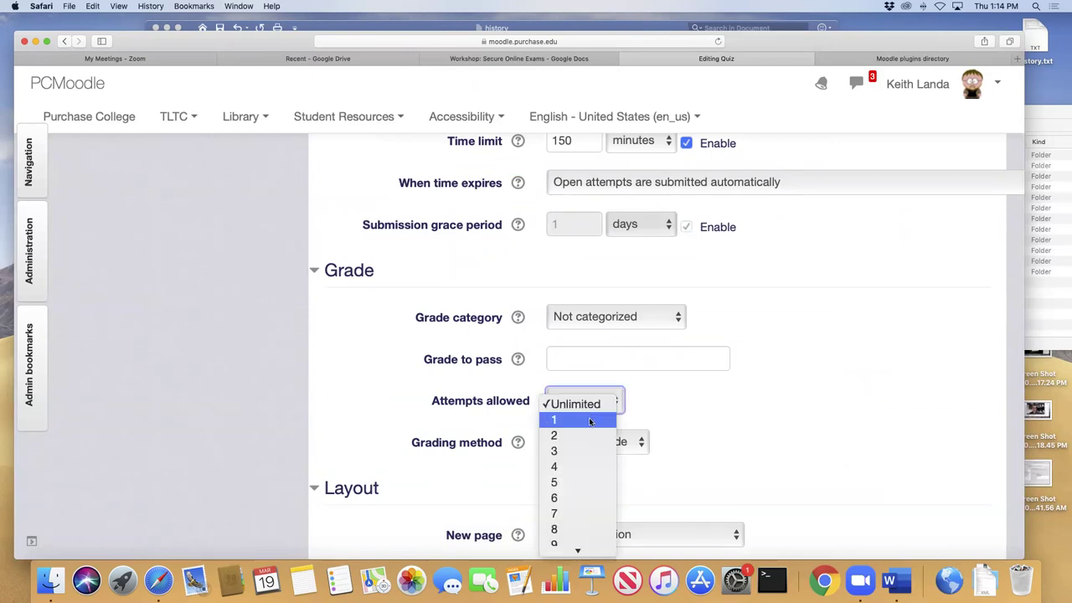
click(588, 421)
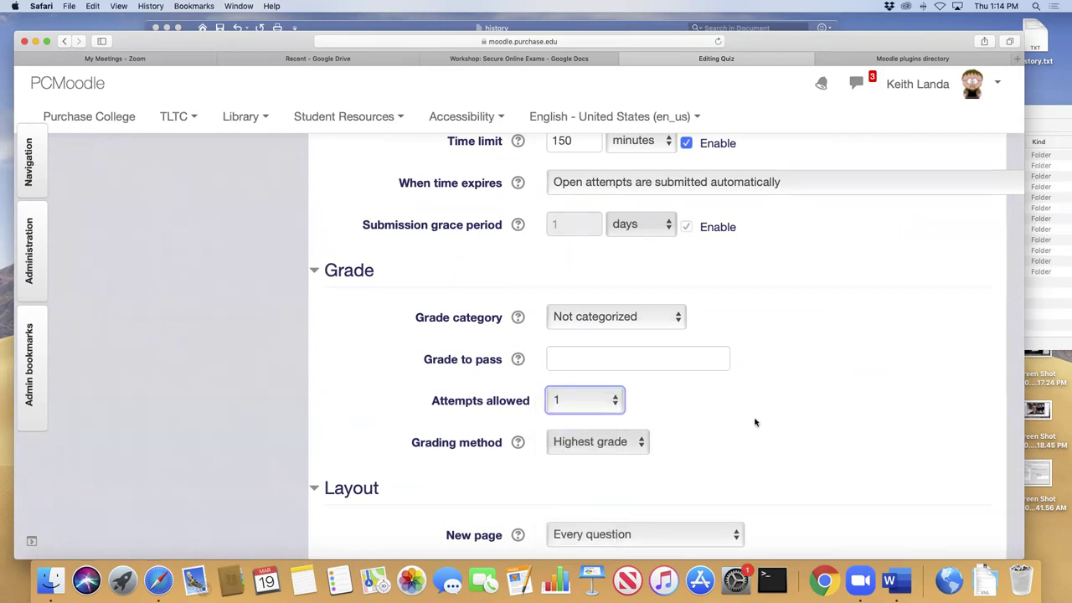
- Disable showing the right answer immediately after the attempt and while the quiz is still open in the review options
scroll(755, 423, down, 2)
scroll(755, 422, down, 12)
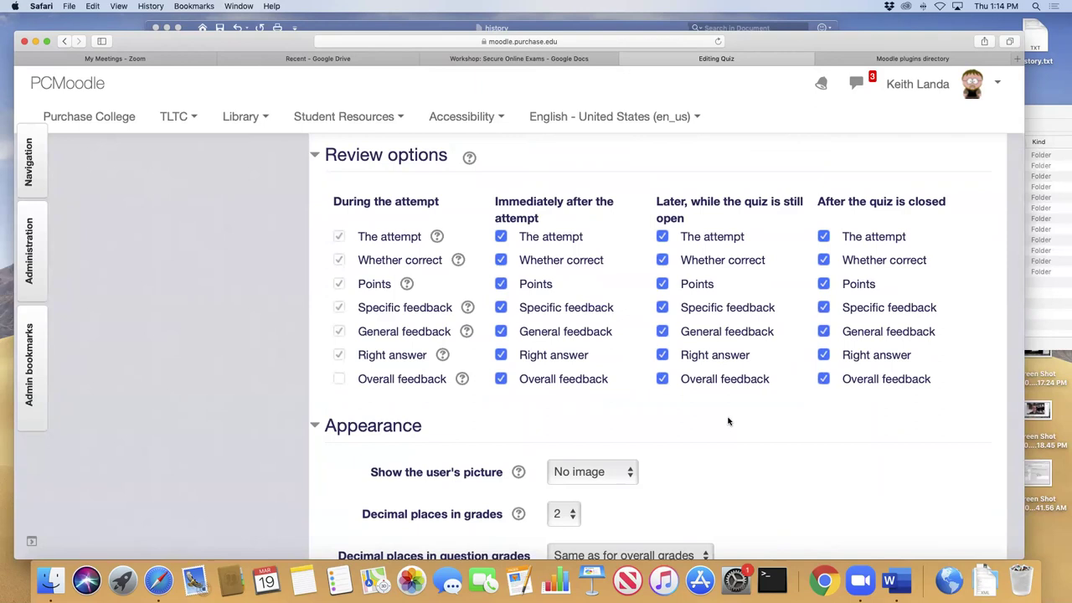
scroll(728, 422, up, 3)
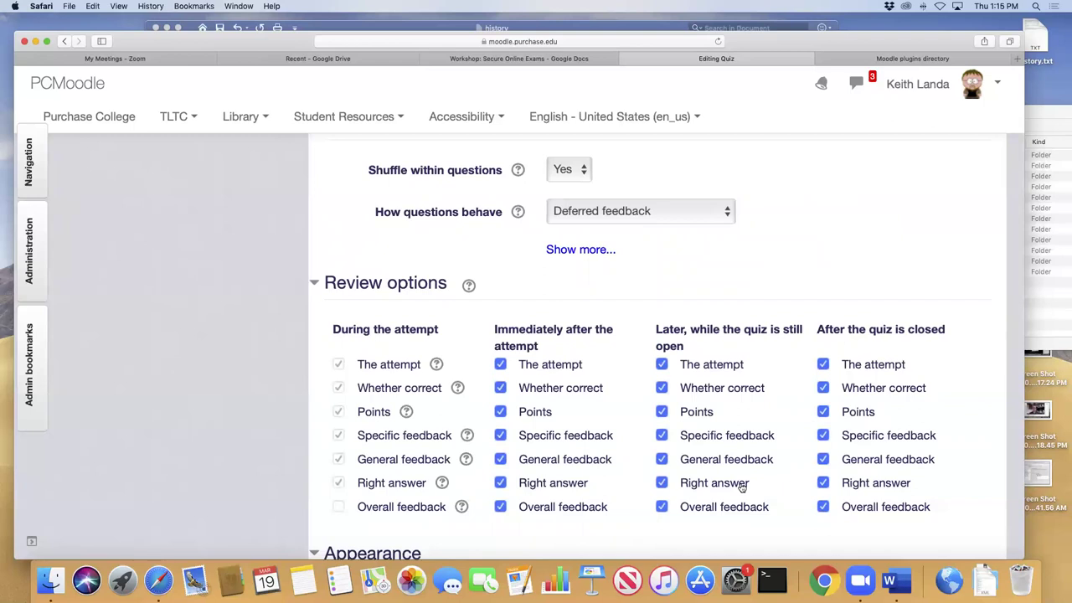
click(500, 483)
click(662, 483)
- Look through the quiz's remaining settings and recheck its timing, grade, layout, question behavior and review options
scroll(889, 525, down, 10)
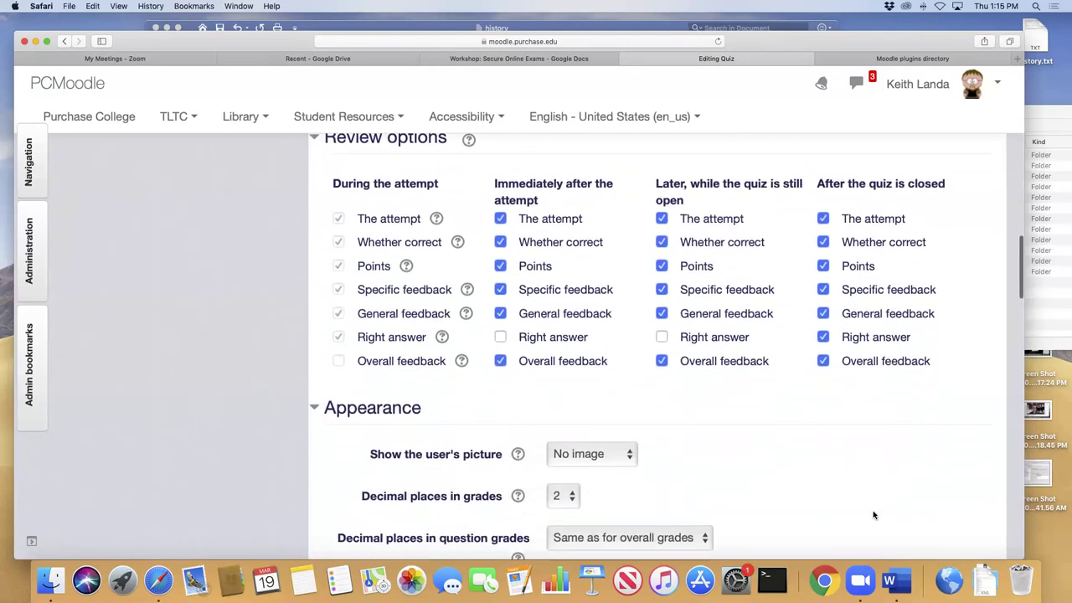
scroll(844, 495, up, 5)
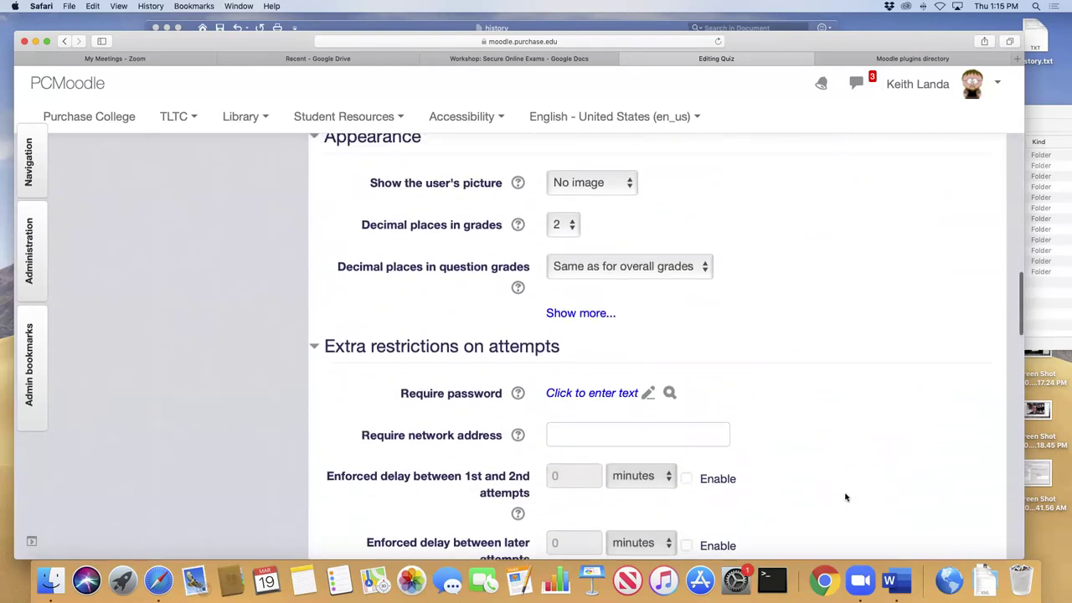
scroll(771, 376, down, 8)
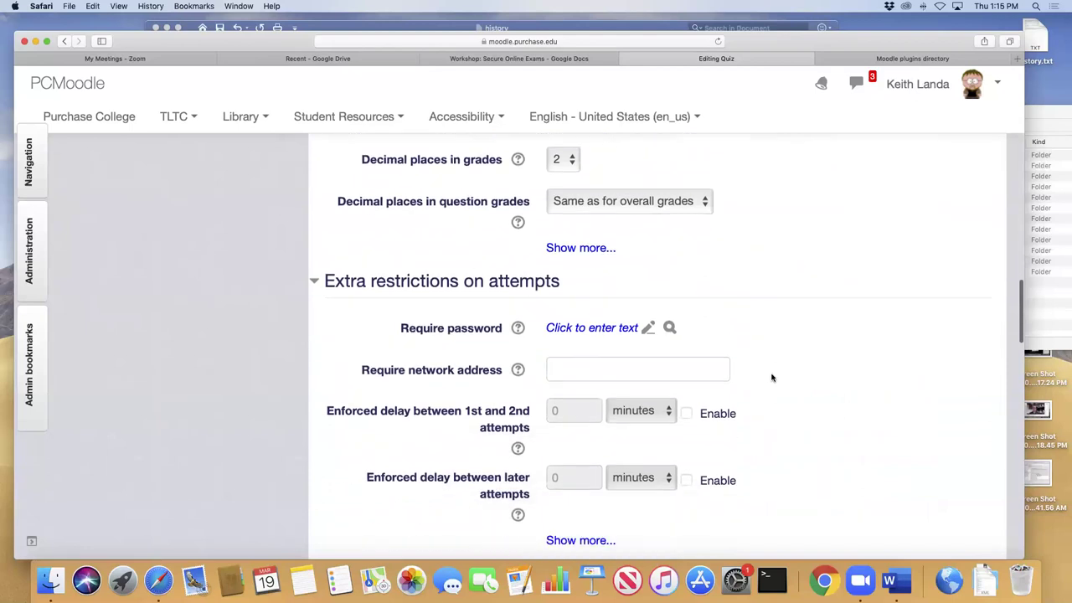
scroll(772, 377, down, 10)
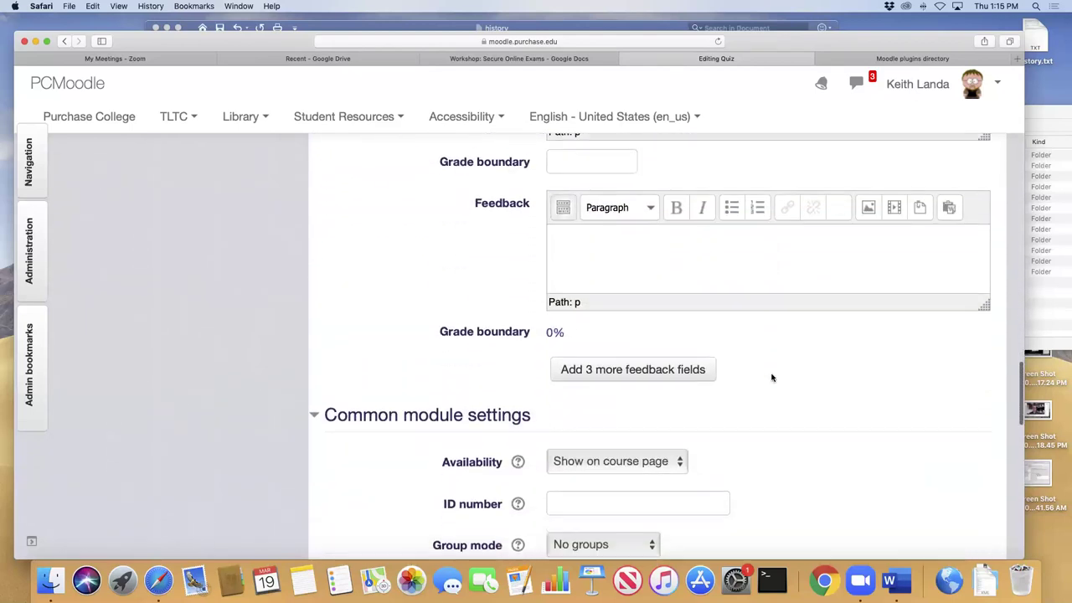
scroll(771, 376, up, 15)
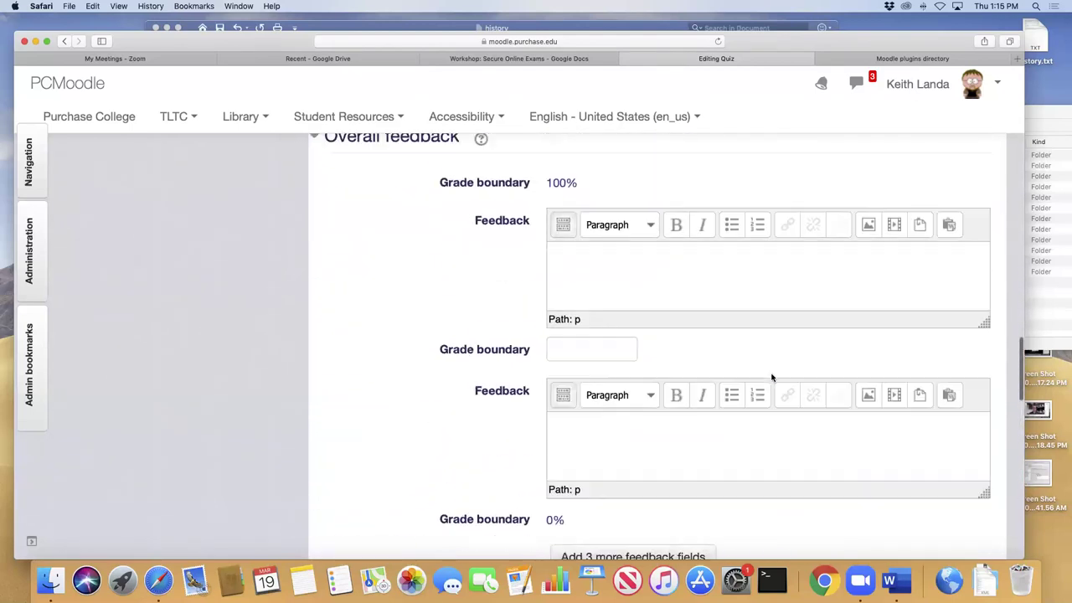
scroll(771, 376, up, 3)
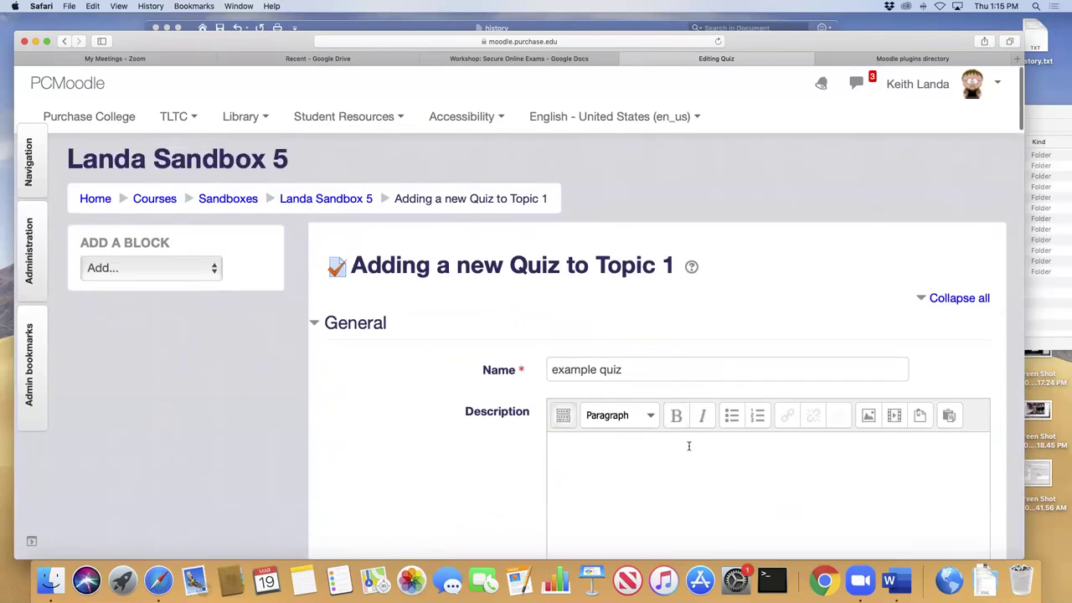
scroll(689, 449, down, 10)
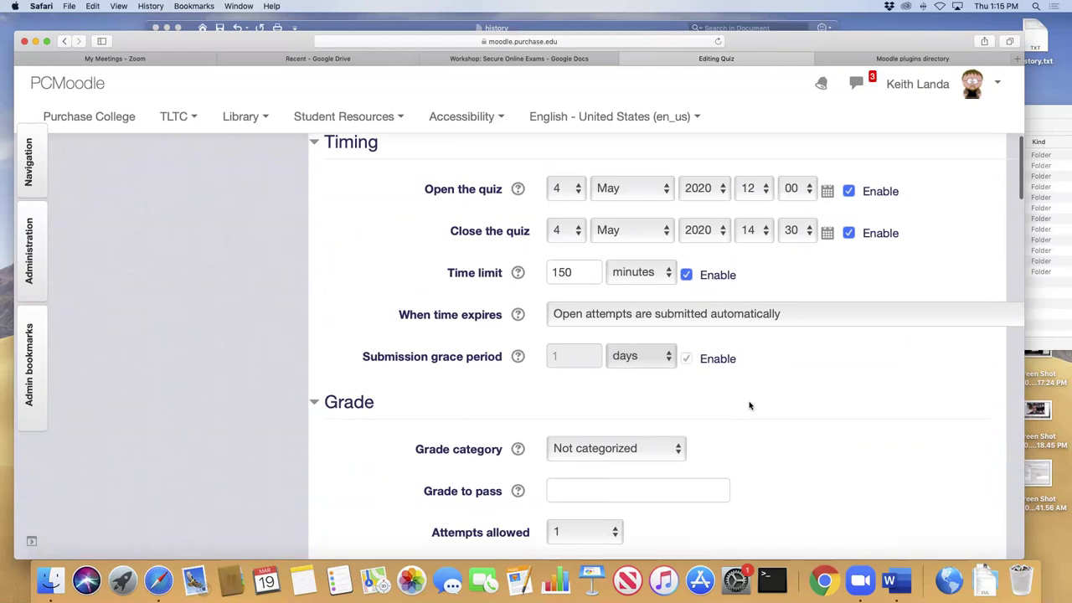
scroll(748, 404, down, 5)
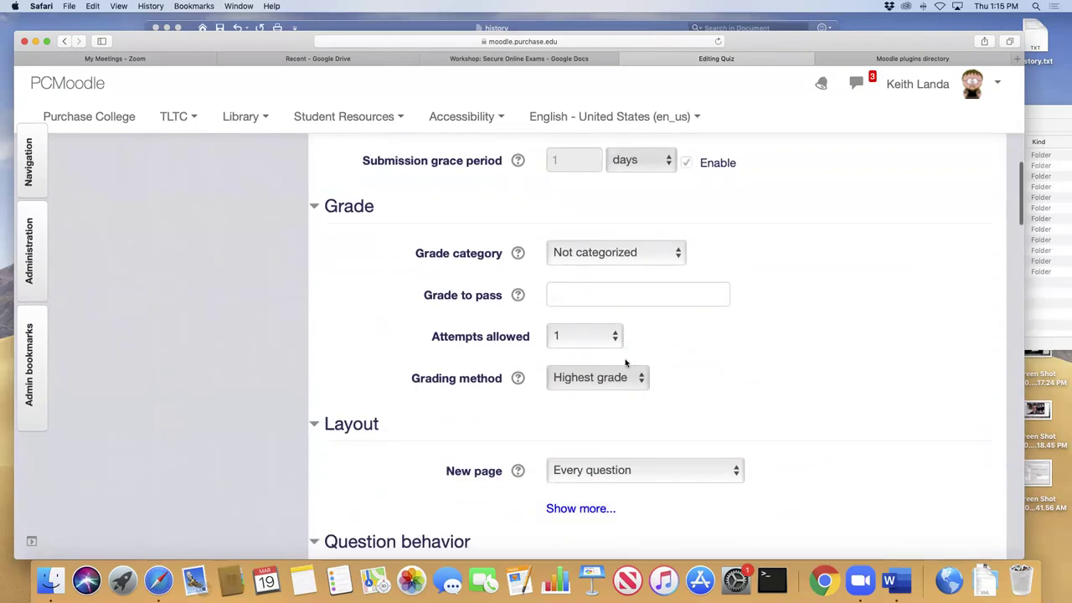
scroll(743, 427, down, 5)
scroll(715, 363, up, 3)
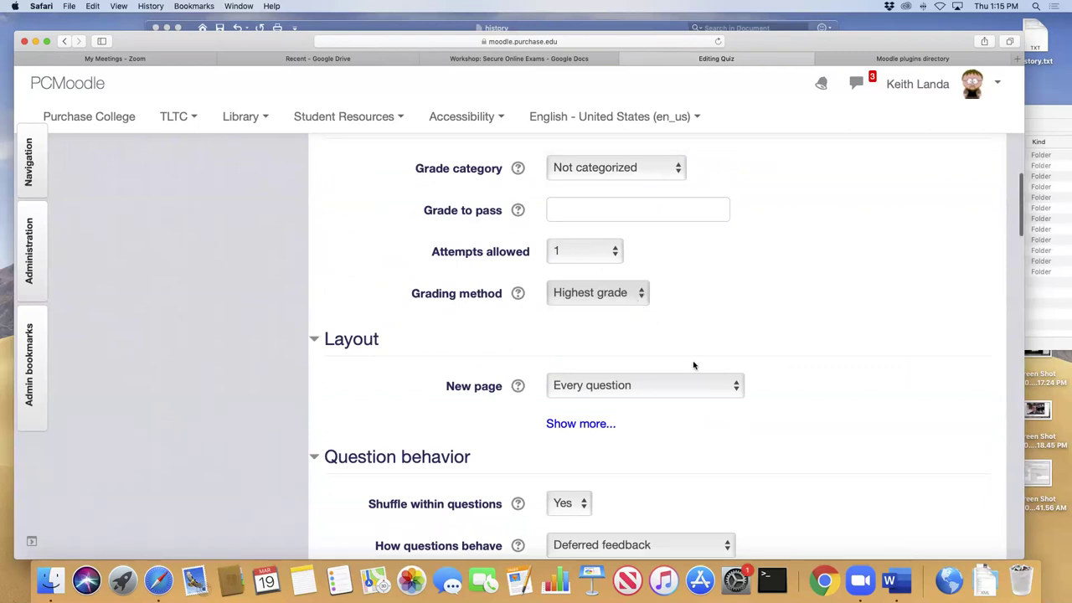
scroll(694, 365, down, 5)
scroll(695, 365, down, 6)
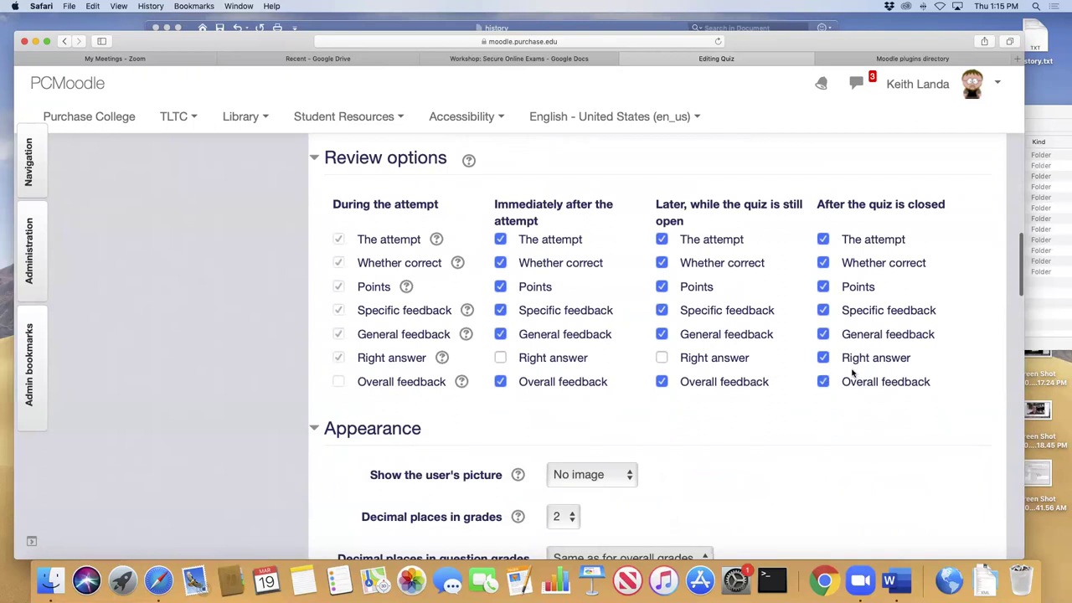
- Save the quiz settings and return to the course page
scroll(751, 447, down, 15)
scroll(751, 451, down, 20)
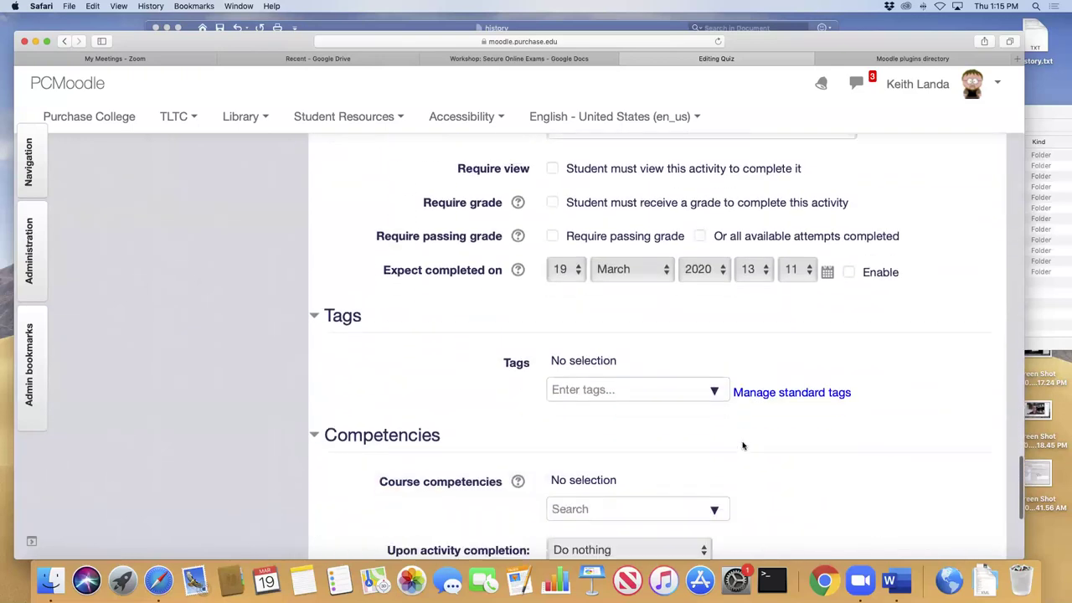
scroll(742, 445, down, 8)
click(652, 335)
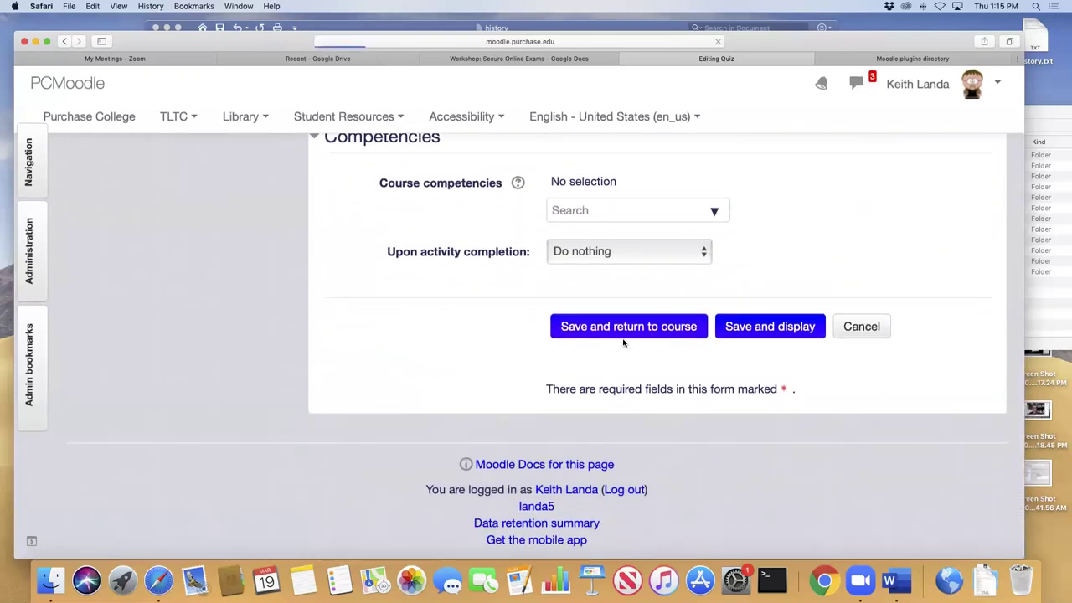
- Open the example quiz listed under Topic 1 on the course page
scroll(671, 375, down, 5)
scroll(670, 375, down, 2)
scroll(670, 374, up, 2)
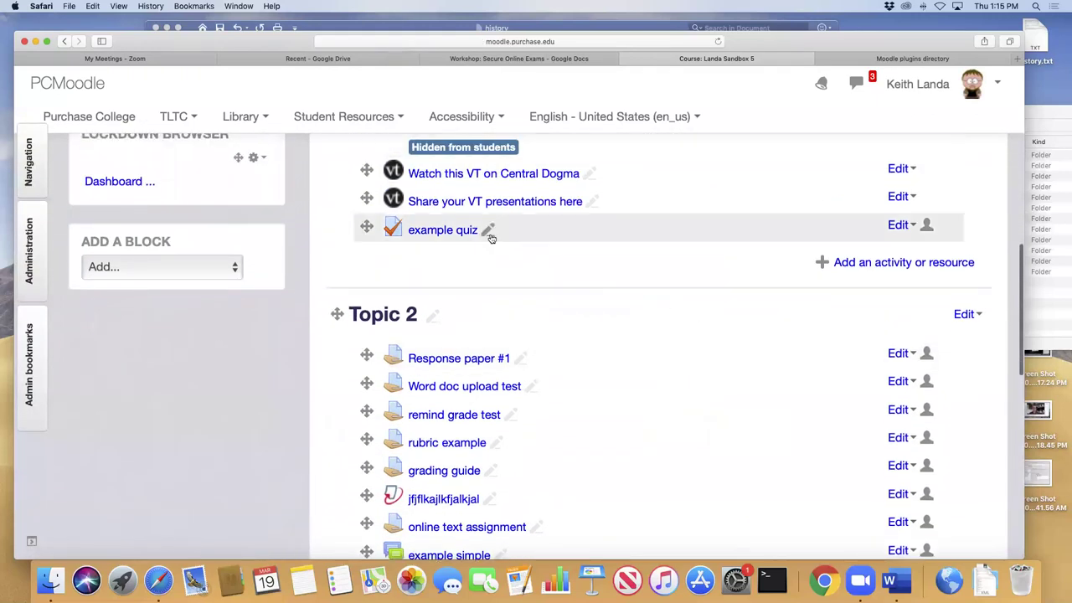
click(459, 231)
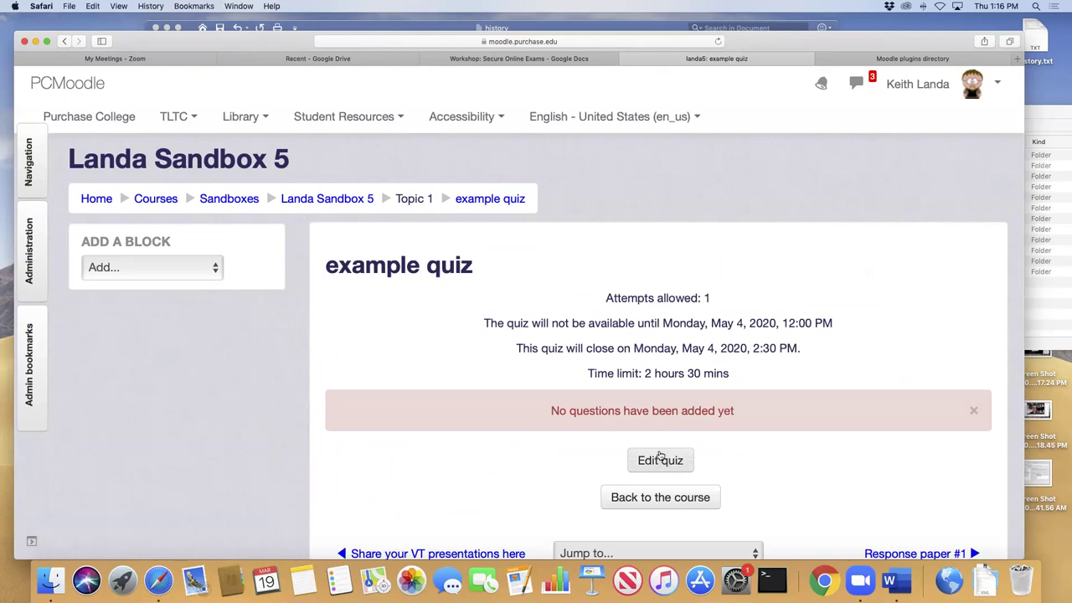
- Open the example quiz for editing and add 20 random questions from the Measuring Geologic Time category
click(35, 259)
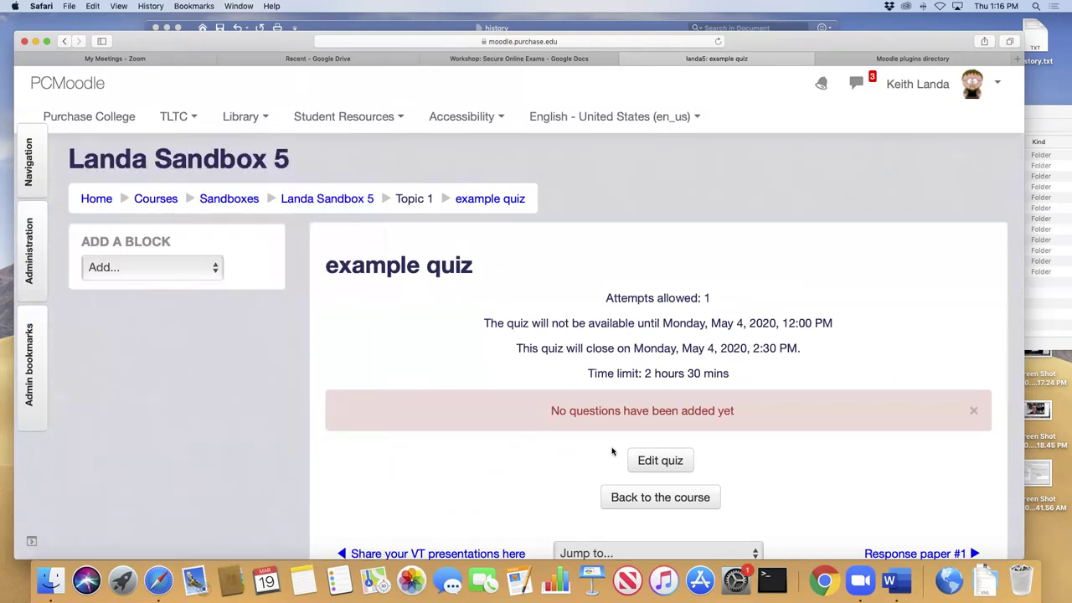
click(654, 461)
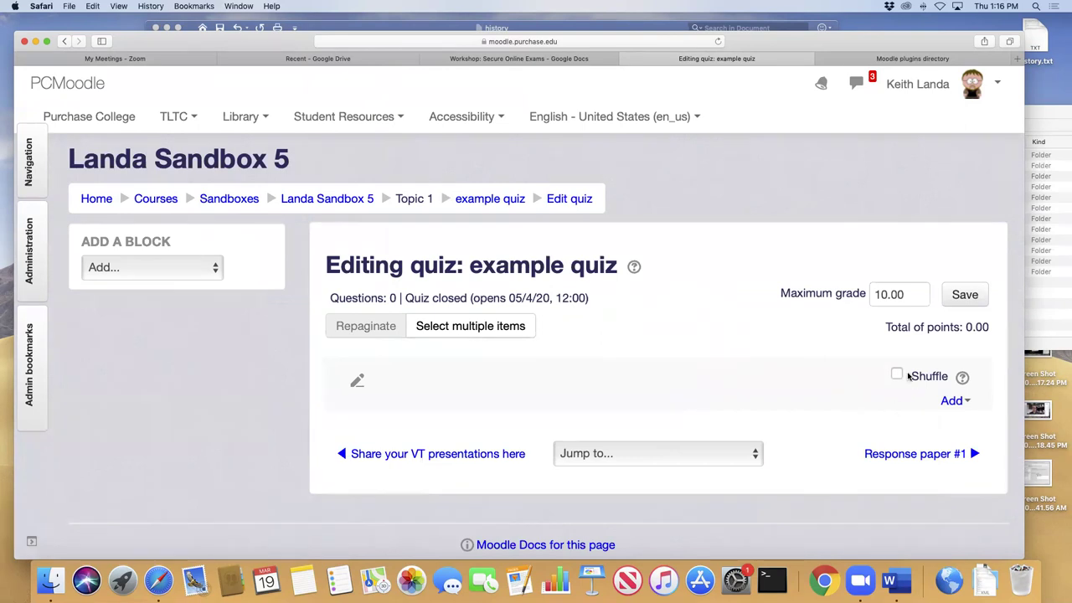
click(967, 403)
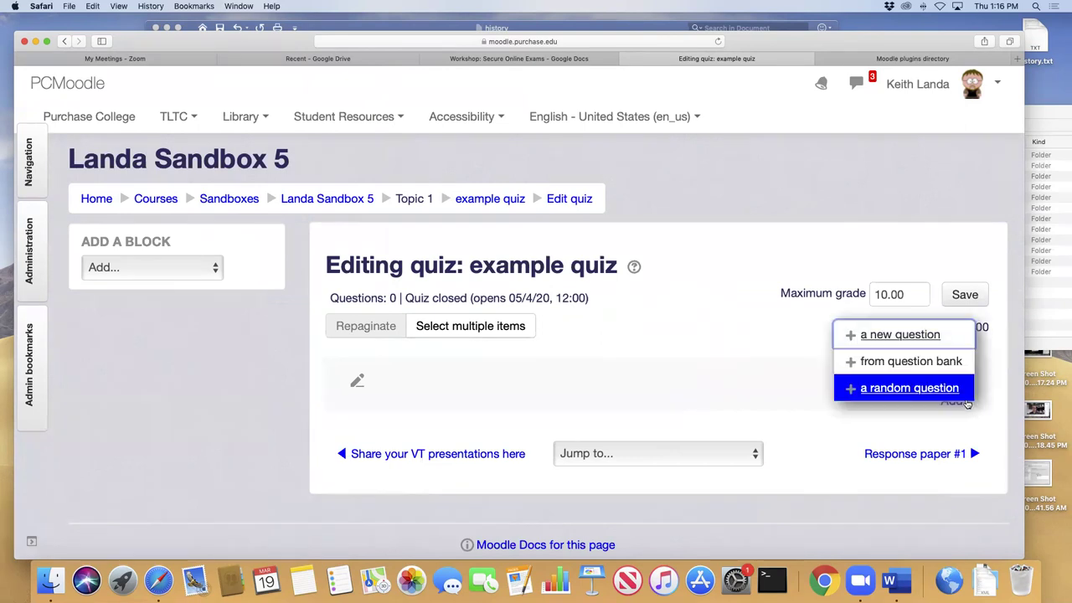
click(903, 388)
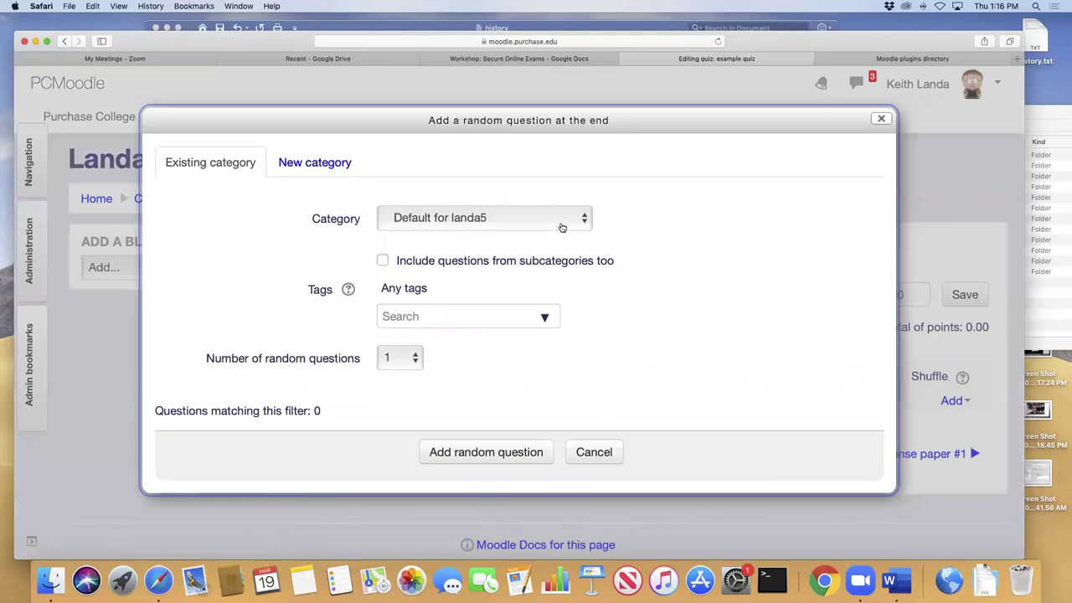
click(580, 223)
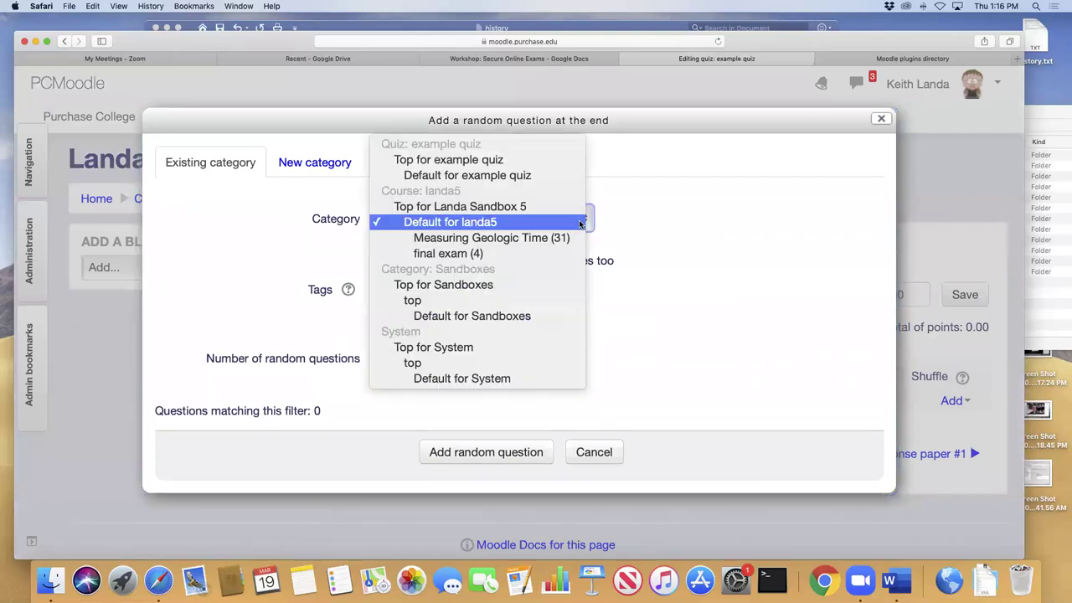
click(536, 239)
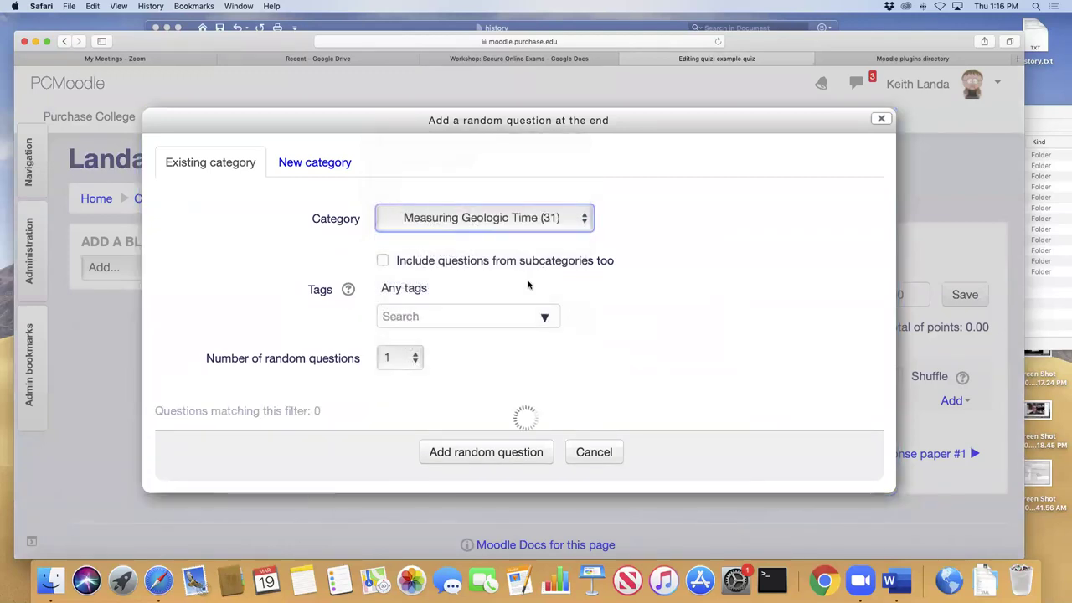
click(413, 360)
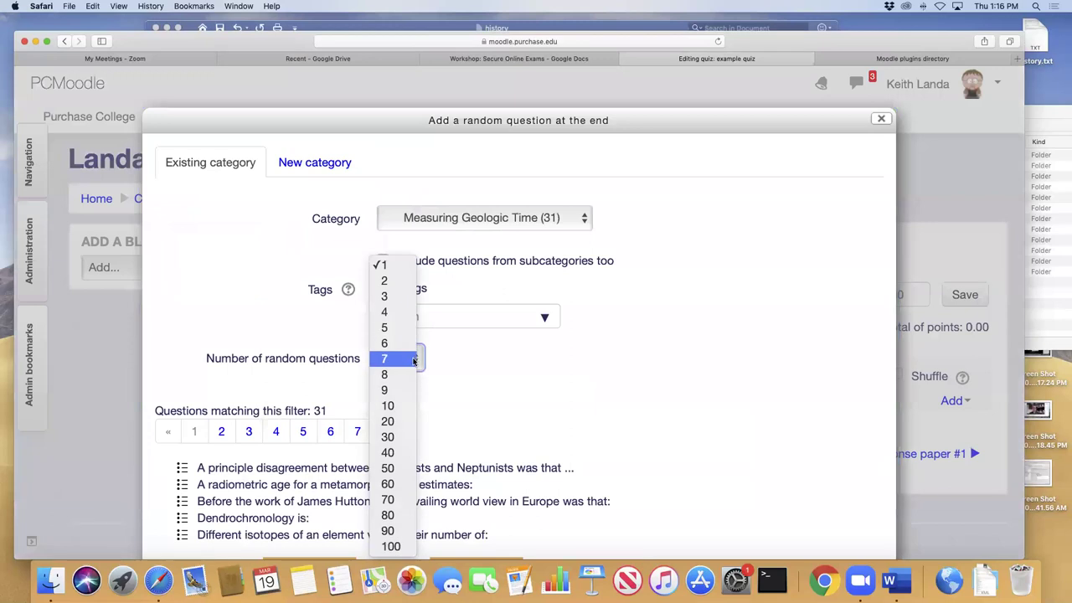
click(387, 422)
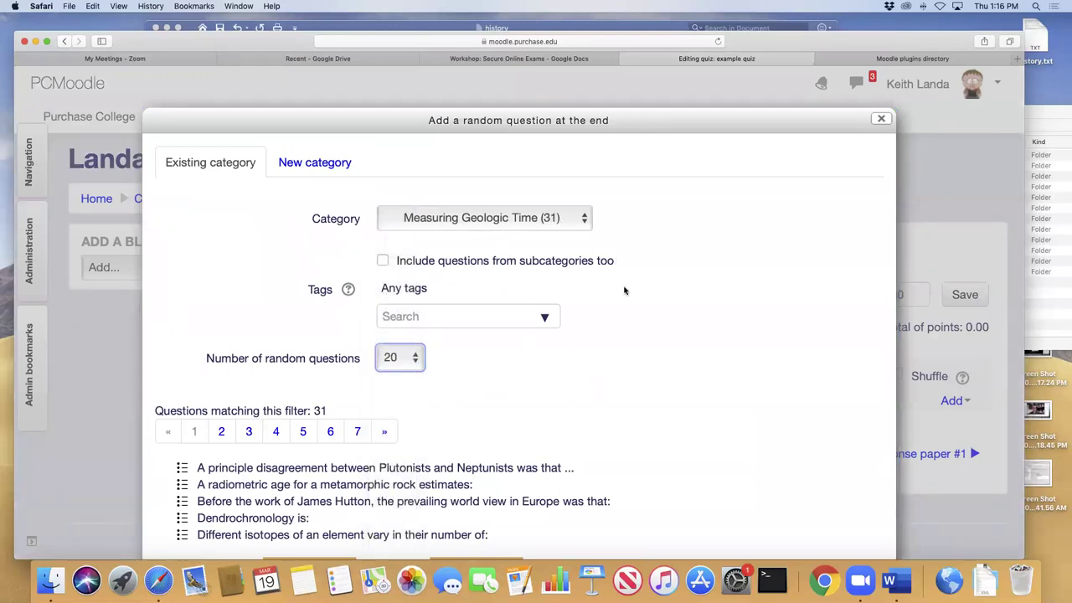
scroll(637, 345, down, 3)
click(492, 494)
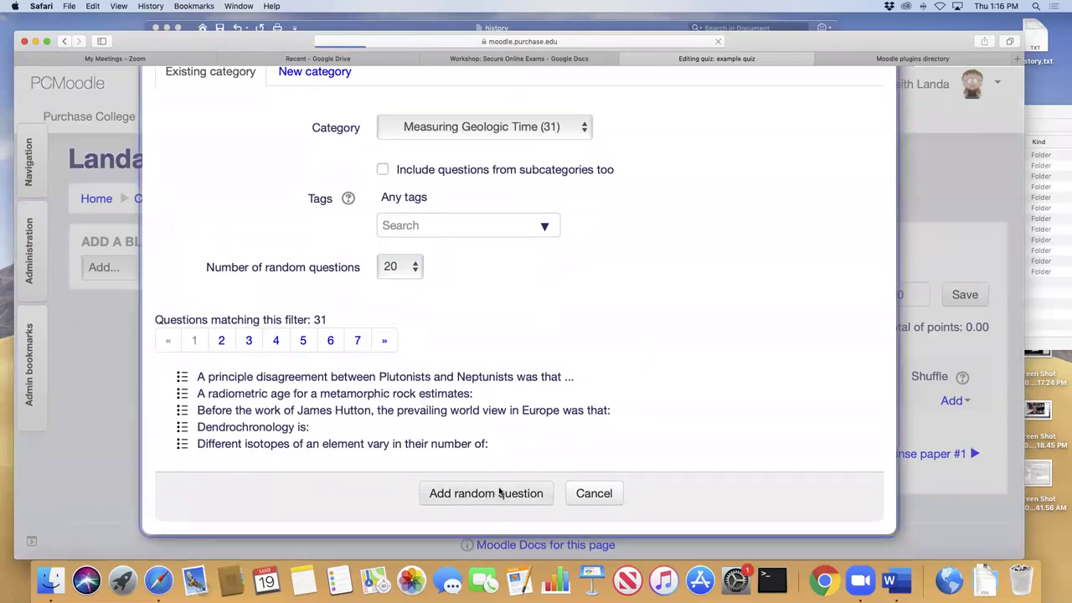
- From the question bank for page 1, select the Plutonists and Neptunists, first Different isotopes, second Theory of the Earth and relative dating principles - figure questions
scroll(625, 437, down, 10)
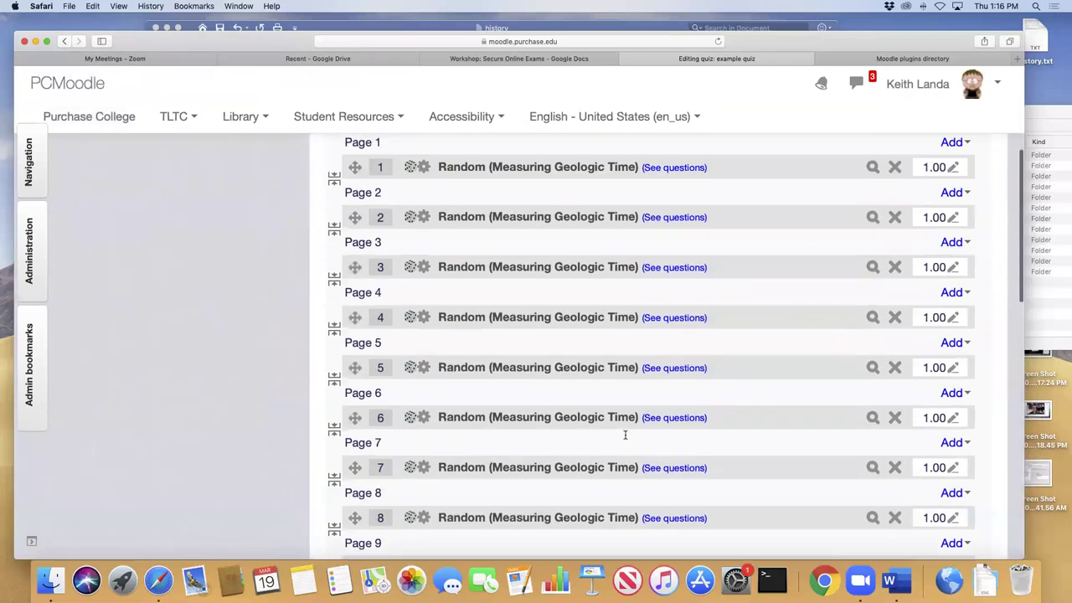
scroll(624, 438, down, 9)
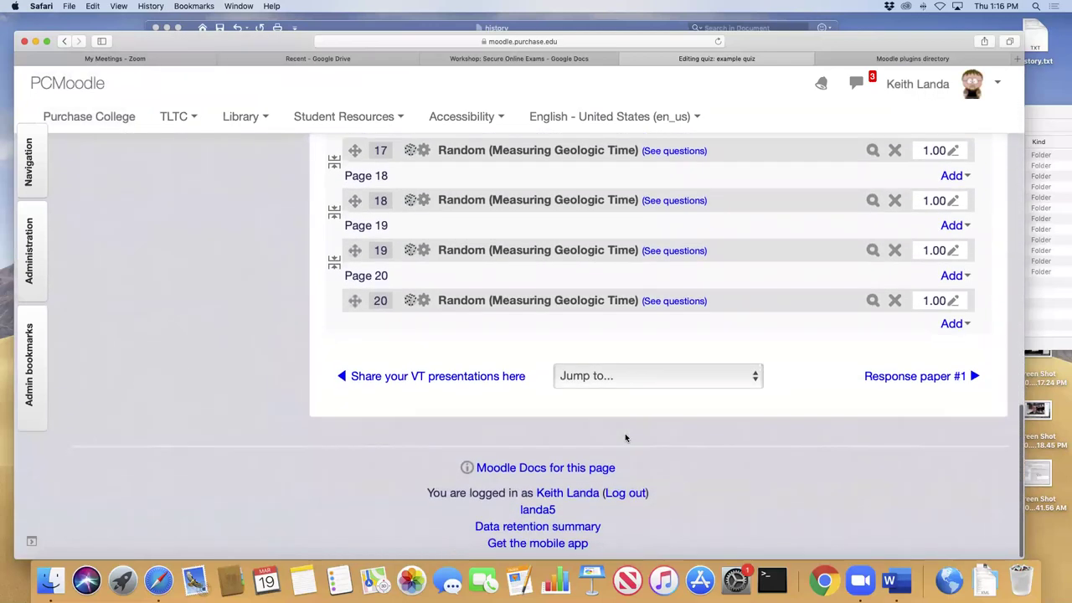
scroll(625, 437, up, 13)
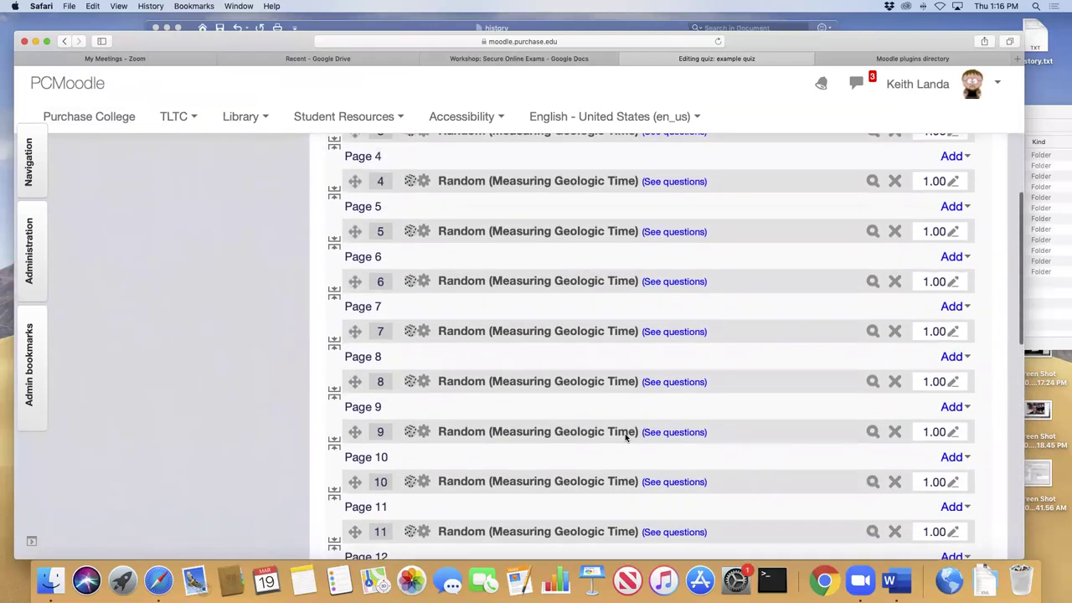
scroll(572, 415, up, 5)
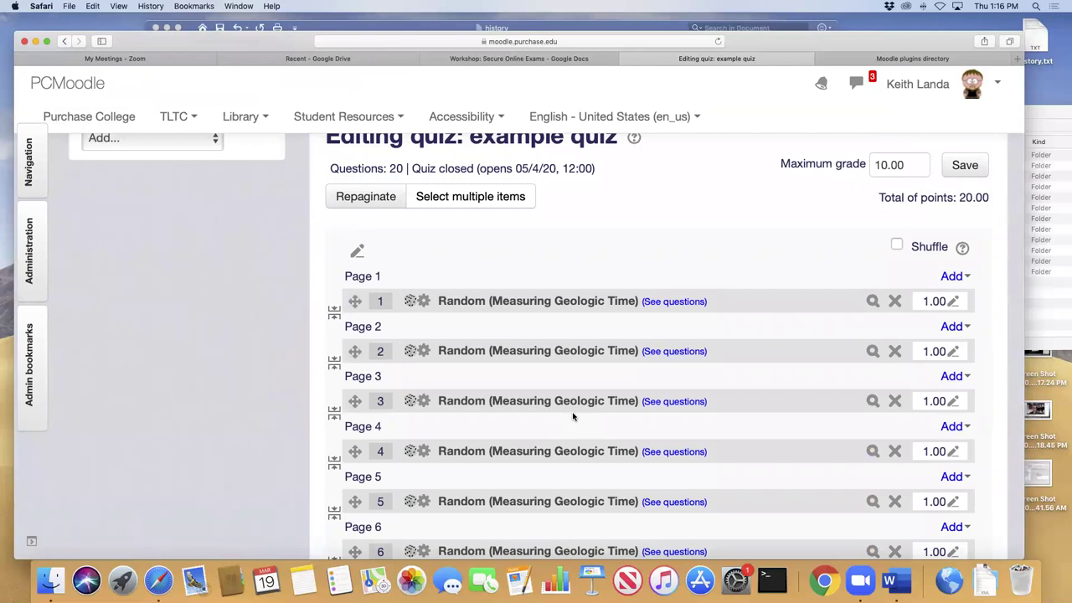
click(955, 276)
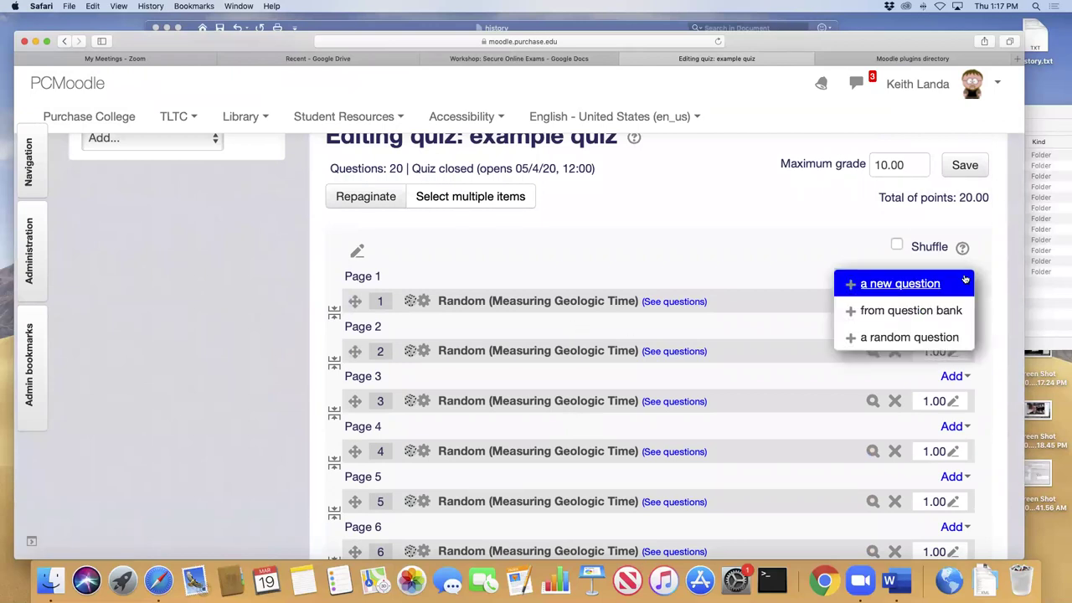
click(913, 312)
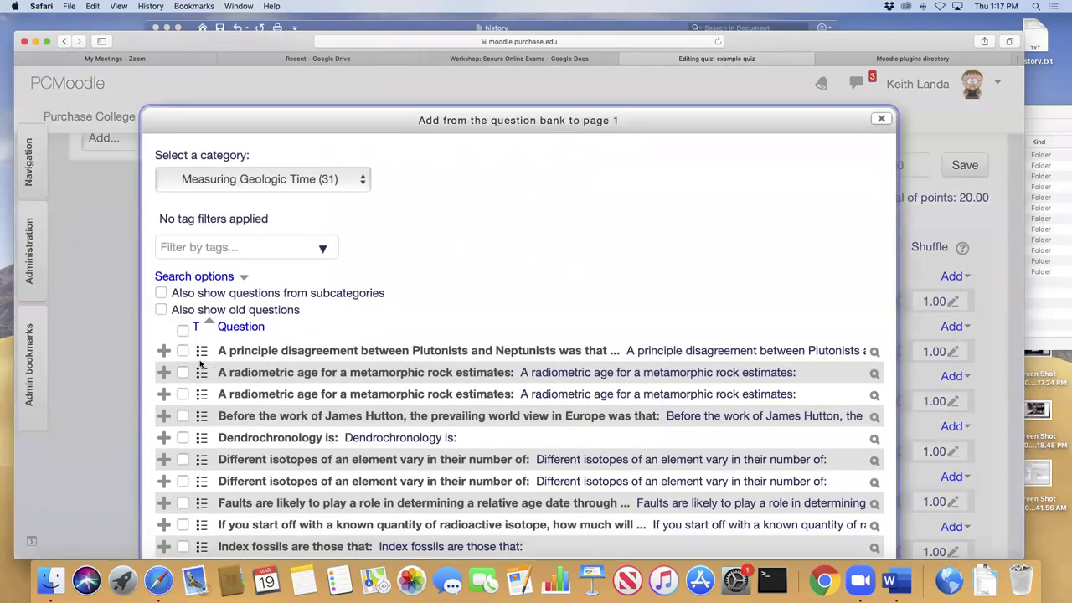
click(183, 353)
scroll(338, 378, down, 3)
click(183, 337)
scroll(219, 380, down, 3)
click(183, 339)
click(183, 405)
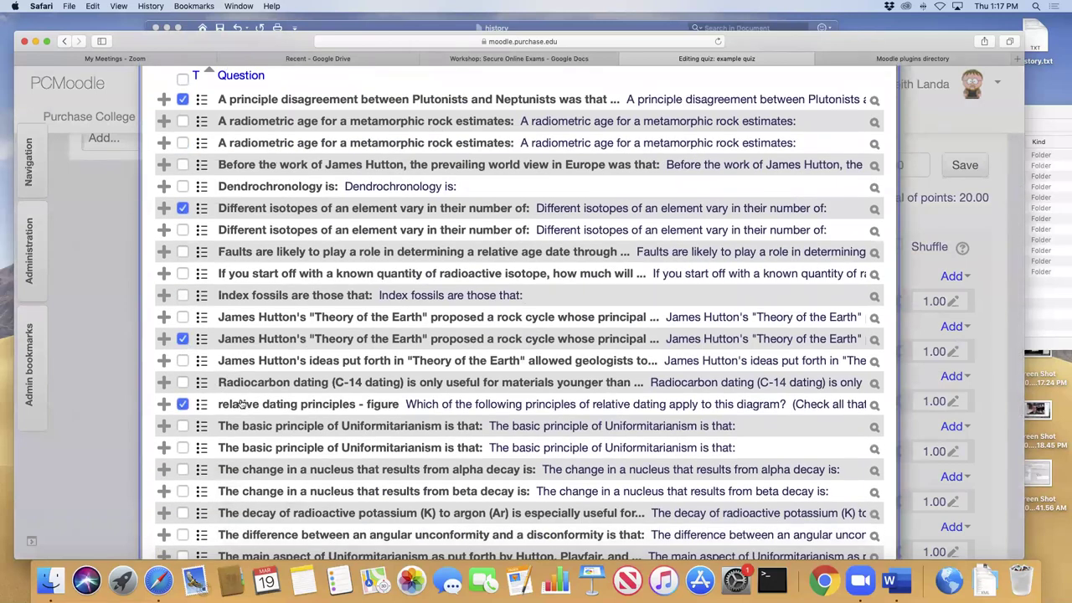
- Include the "unconformities - figure" question in the selection and add the selected questions to the quiz
scroll(396, 377, down, 10)
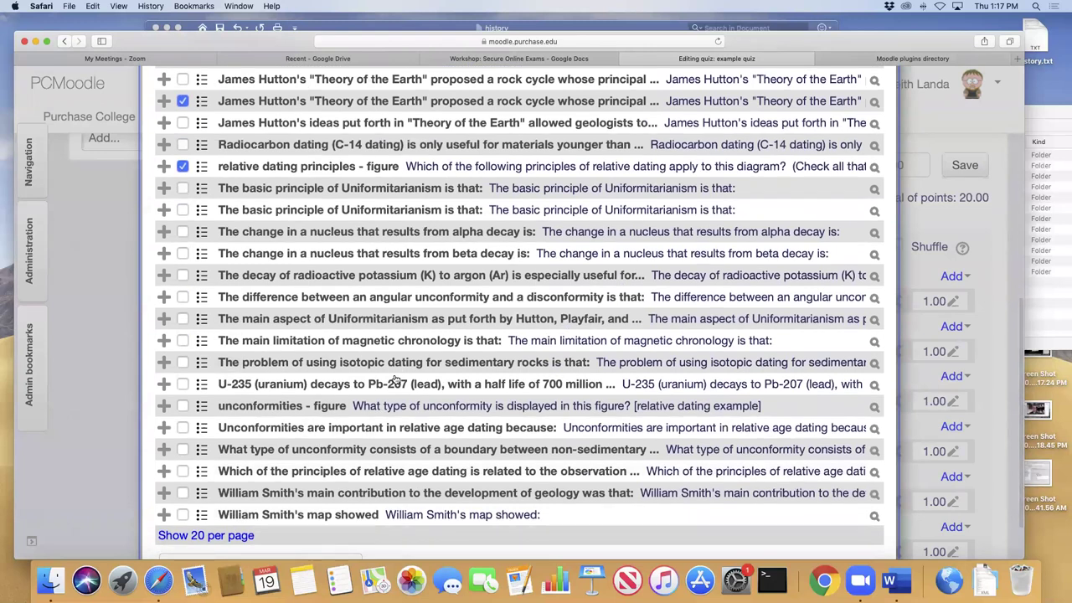
scroll(377, 385, down, 3)
click(184, 342)
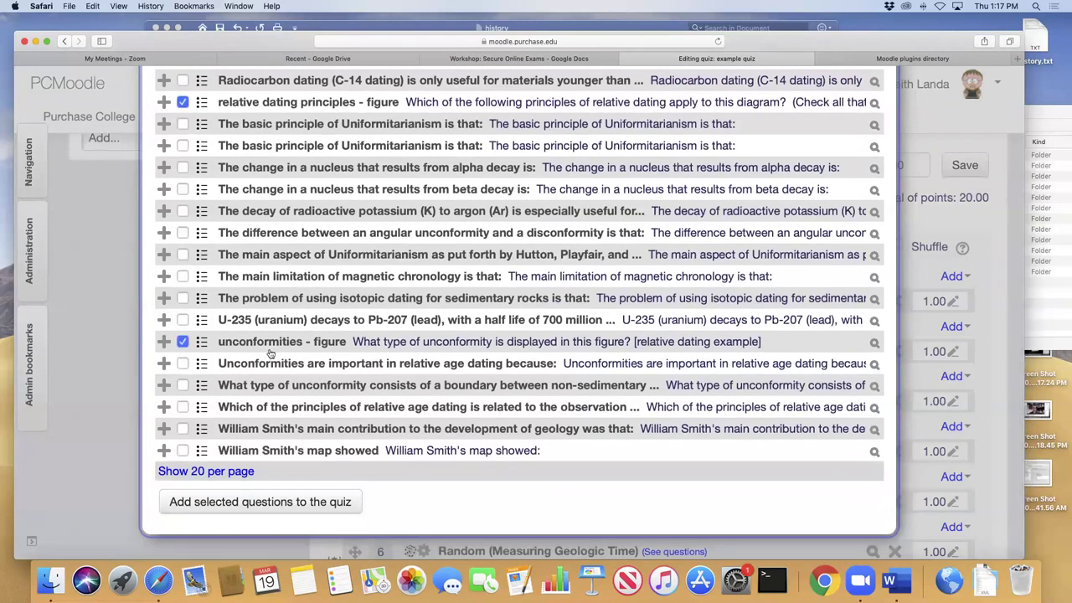
click(288, 502)
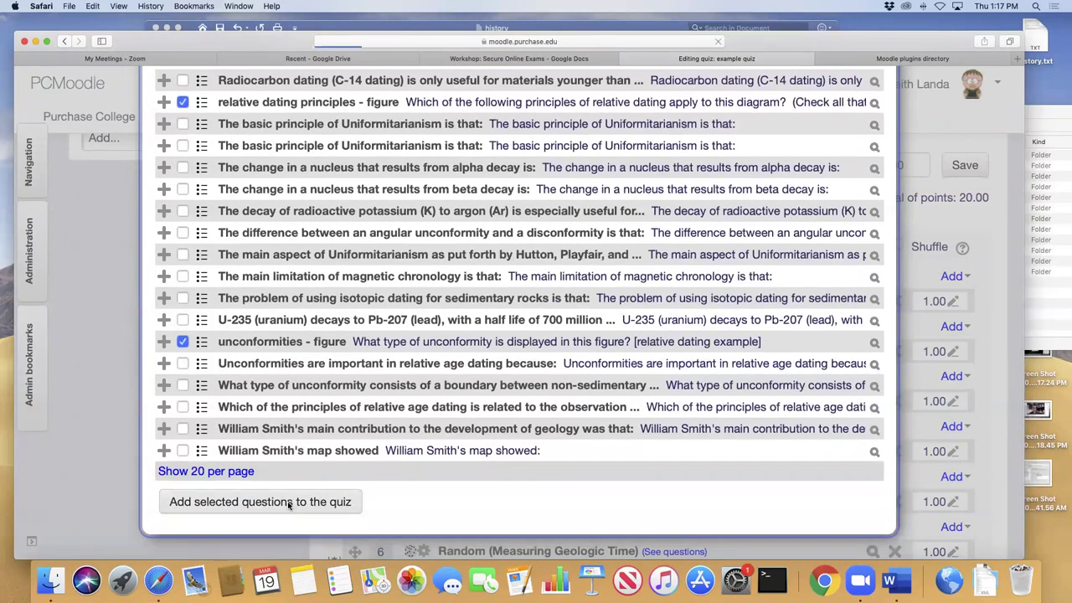
scroll(408, 491, down, 5)
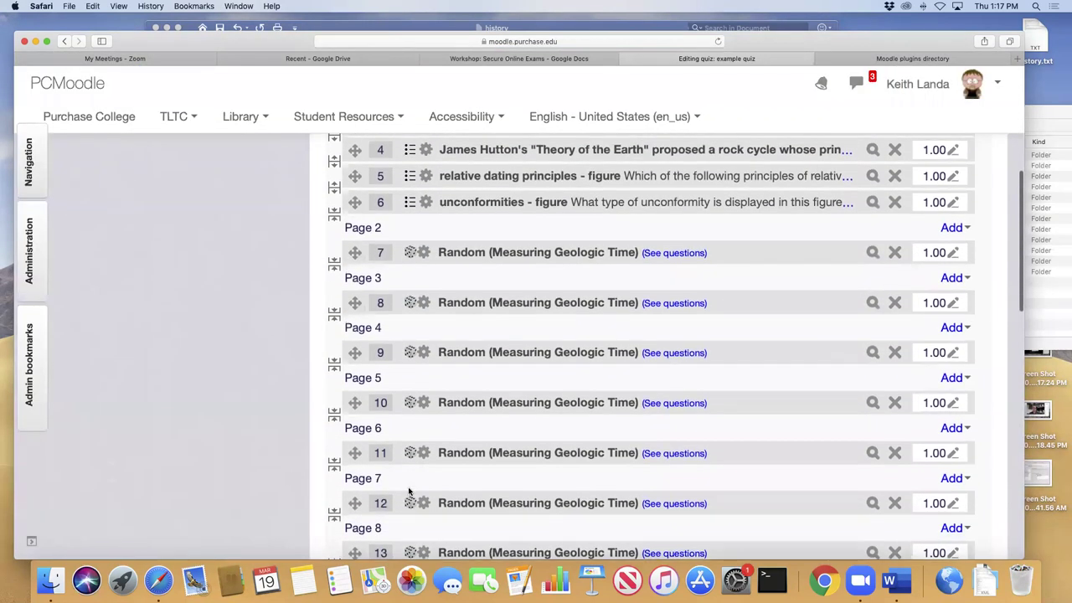
scroll(409, 494, up, 4)
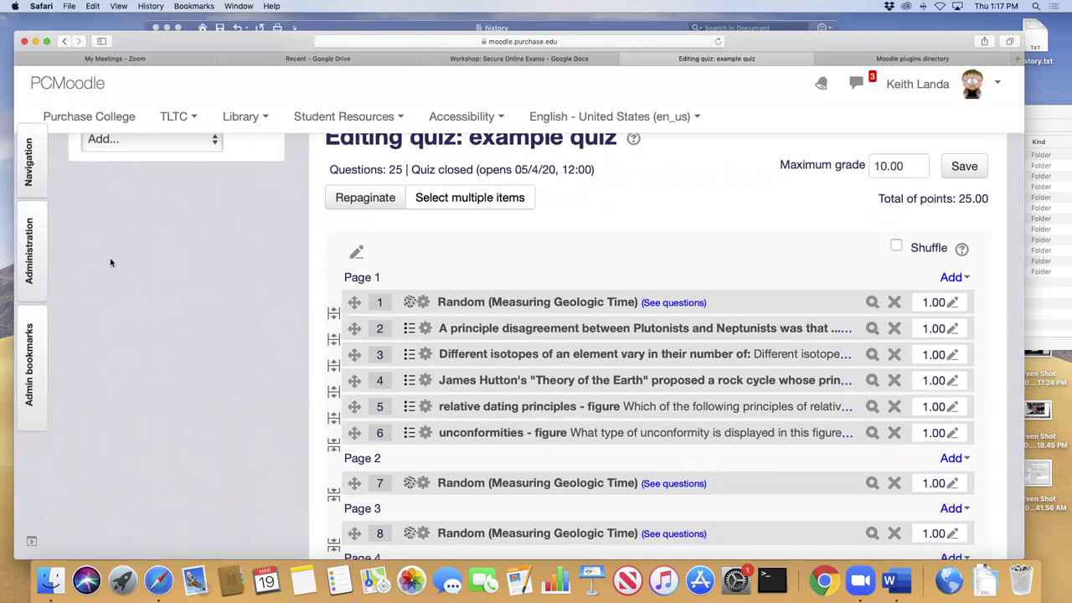
- In the quiz settings, set the layout to start a new page every 10 questions, with Repaginate now enabled
click(30, 248)
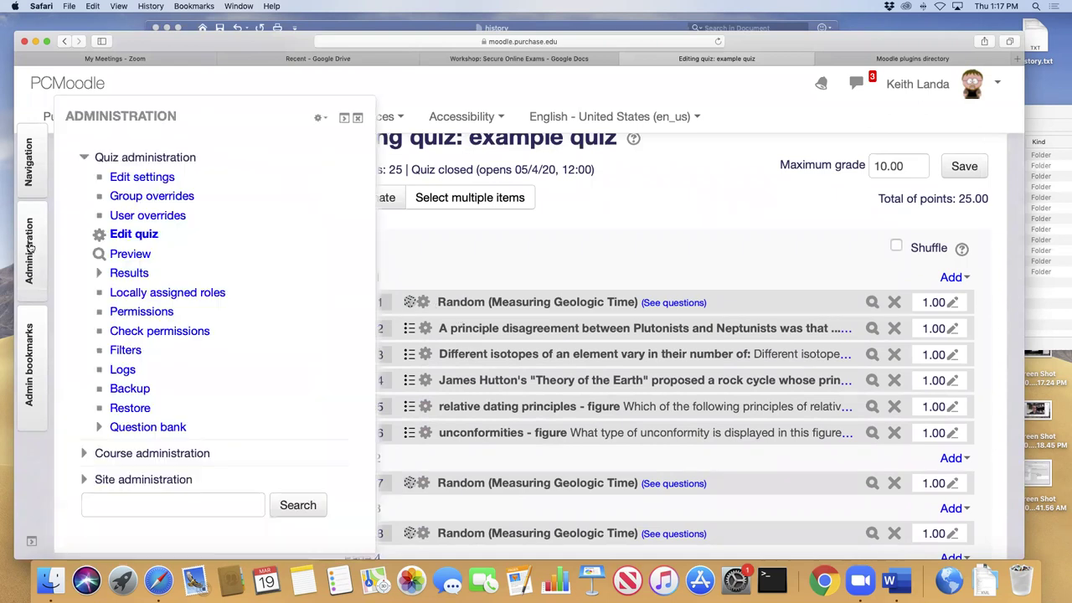
click(144, 177)
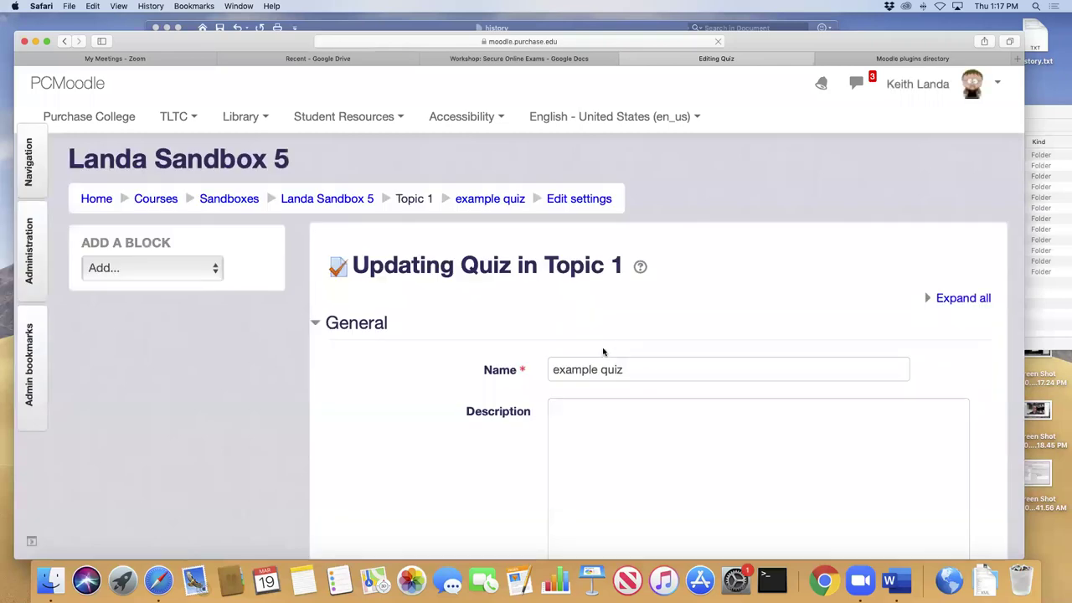
scroll(600, 355, down, 5)
scroll(608, 354, up, 6)
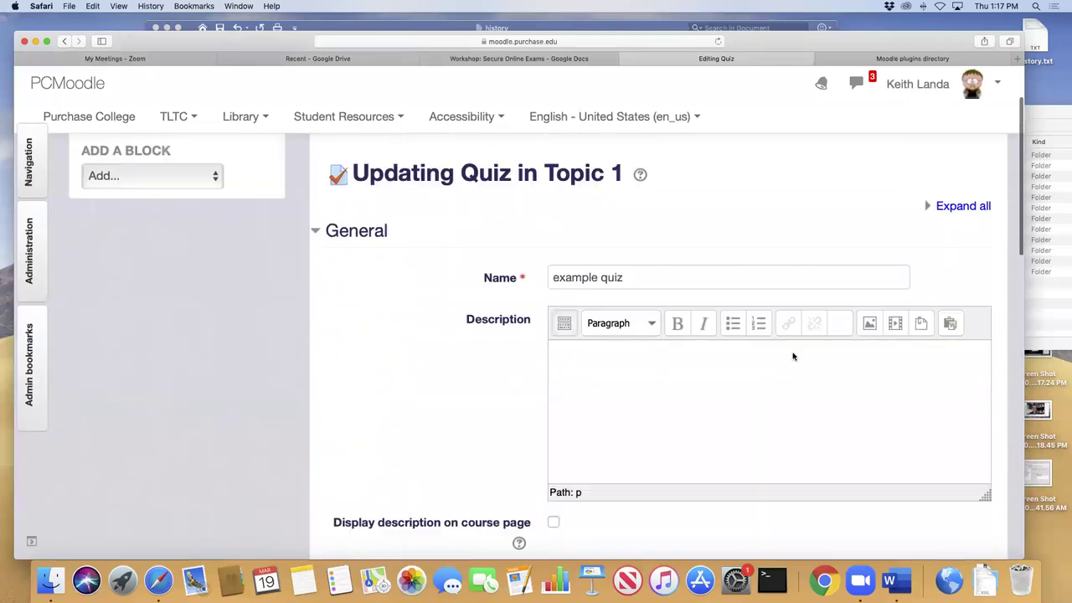
click(964, 298)
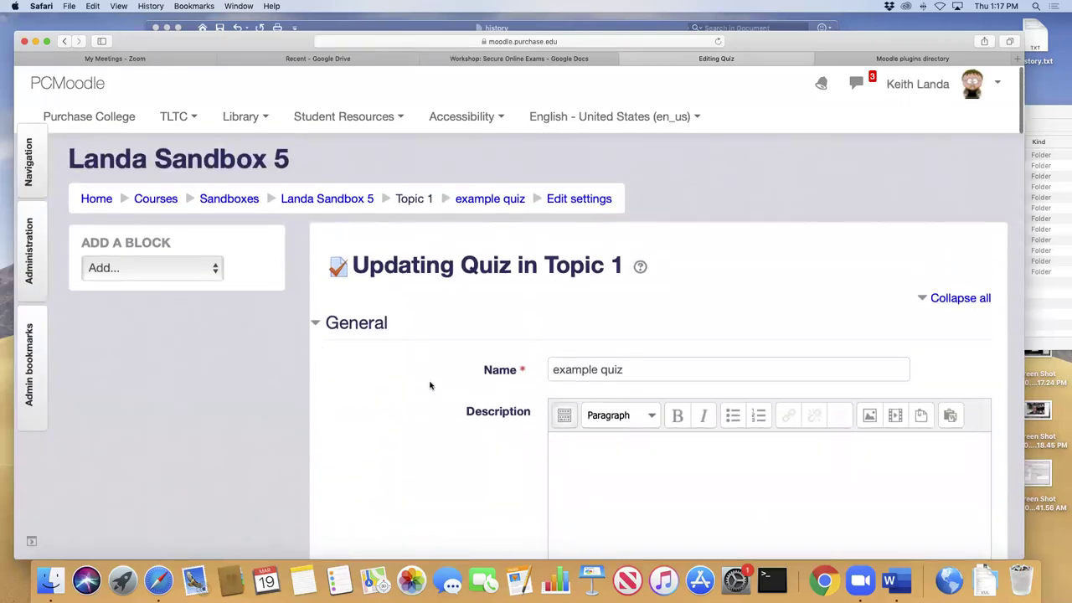
scroll(429, 385, down, 10)
scroll(430, 386, down, 3)
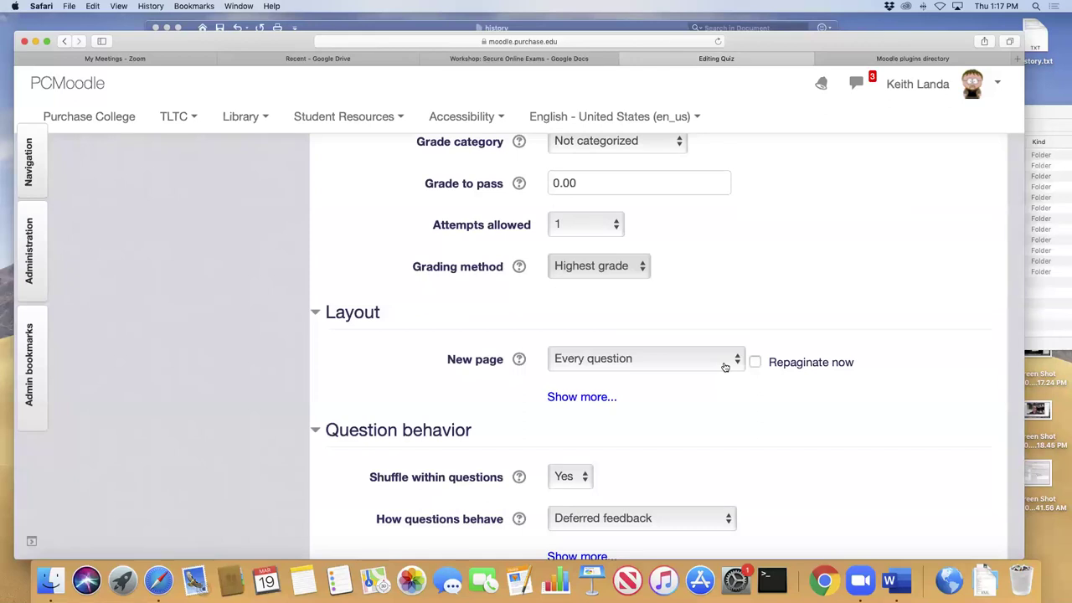
click(725, 366)
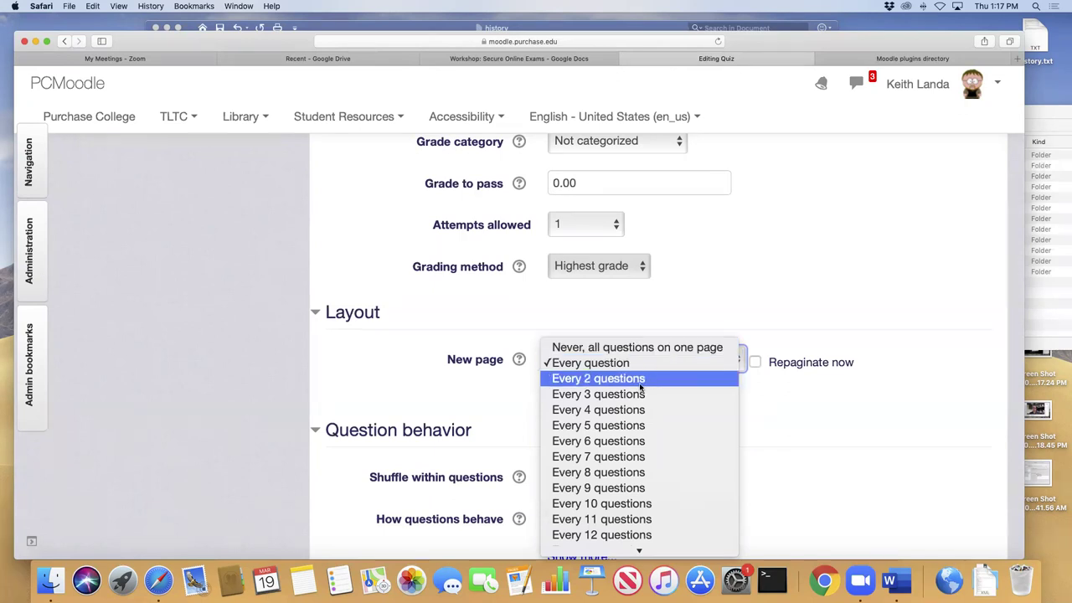
click(658, 505)
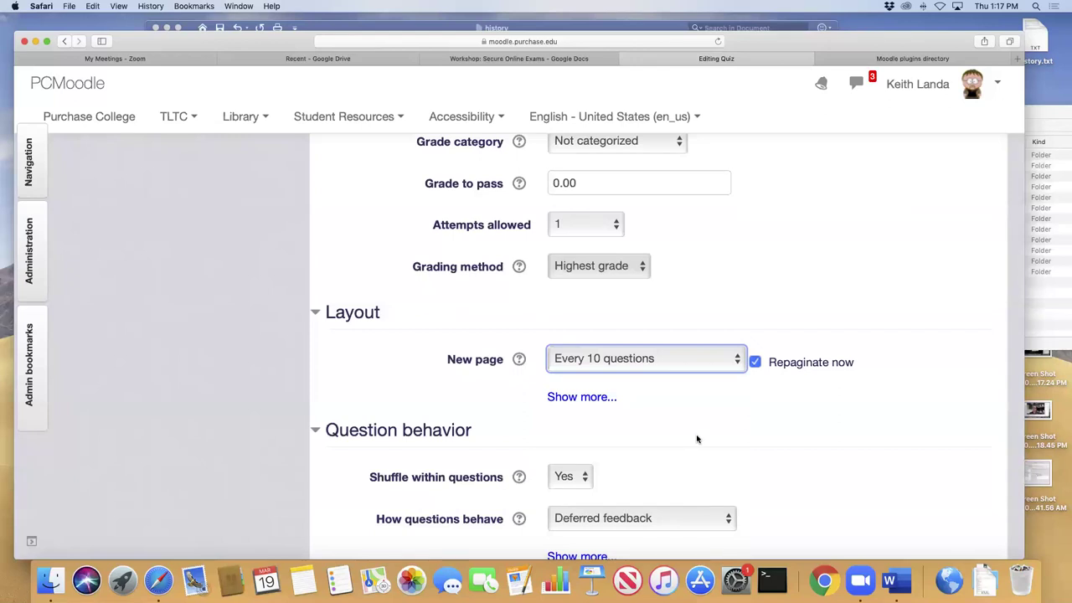
- Save the quiz settings, returning to the course page, and reopen the example quiz under Topic 1
scroll(697, 438, down, 3)
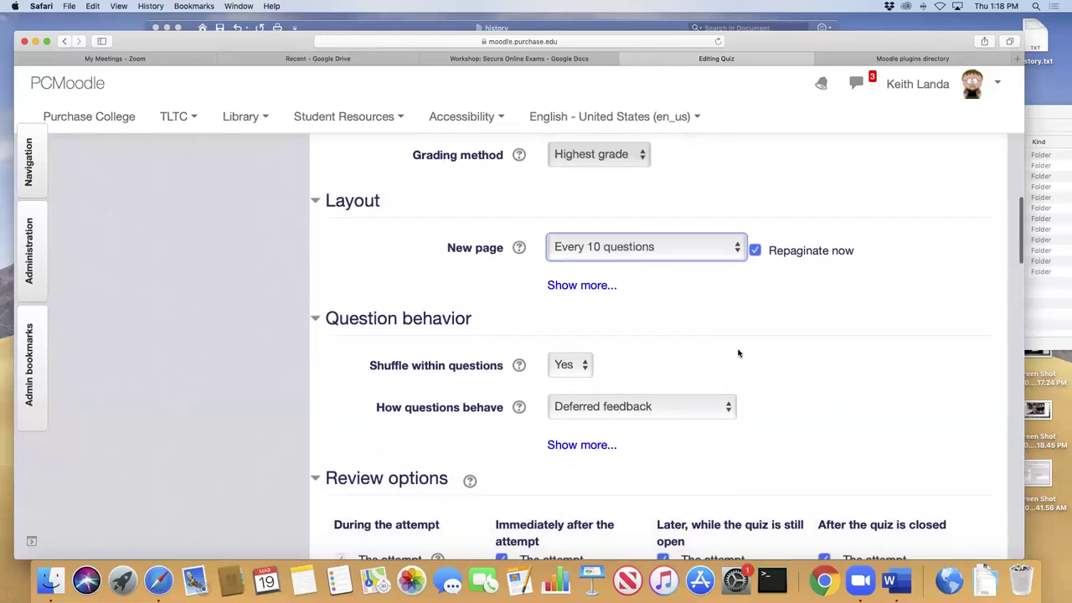
scroll(738, 353, down, 2)
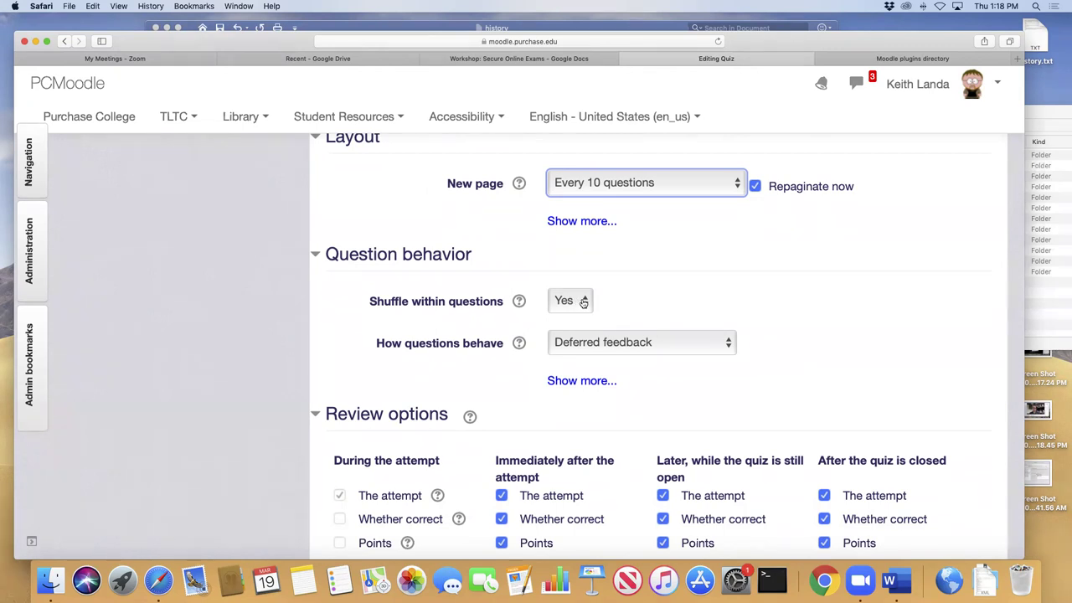
scroll(584, 303, down, 7)
scroll(583, 303, down, 20)
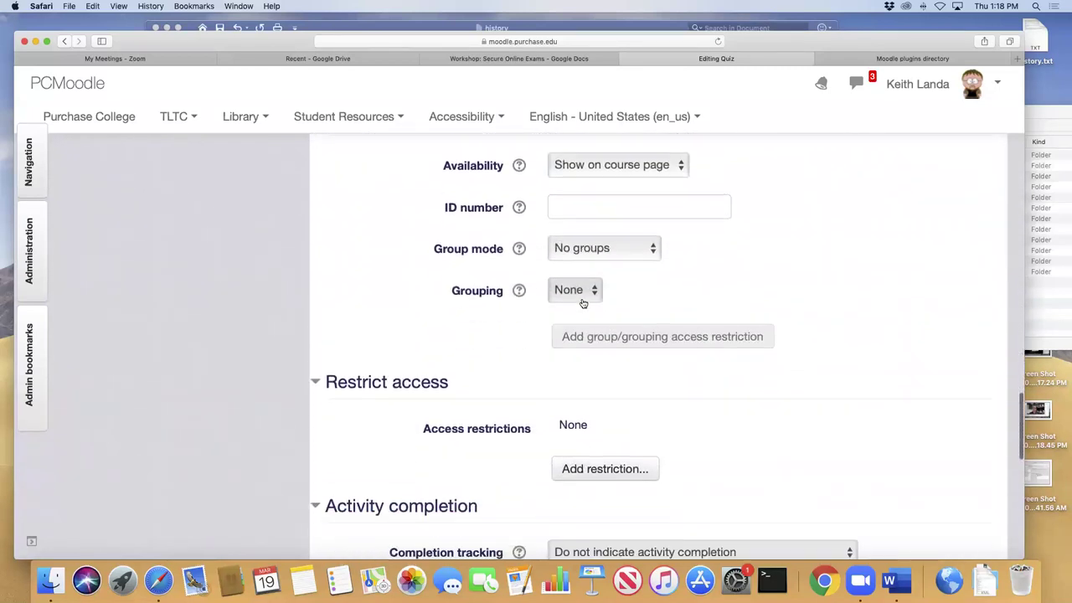
scroll(584, 303, down, 18)
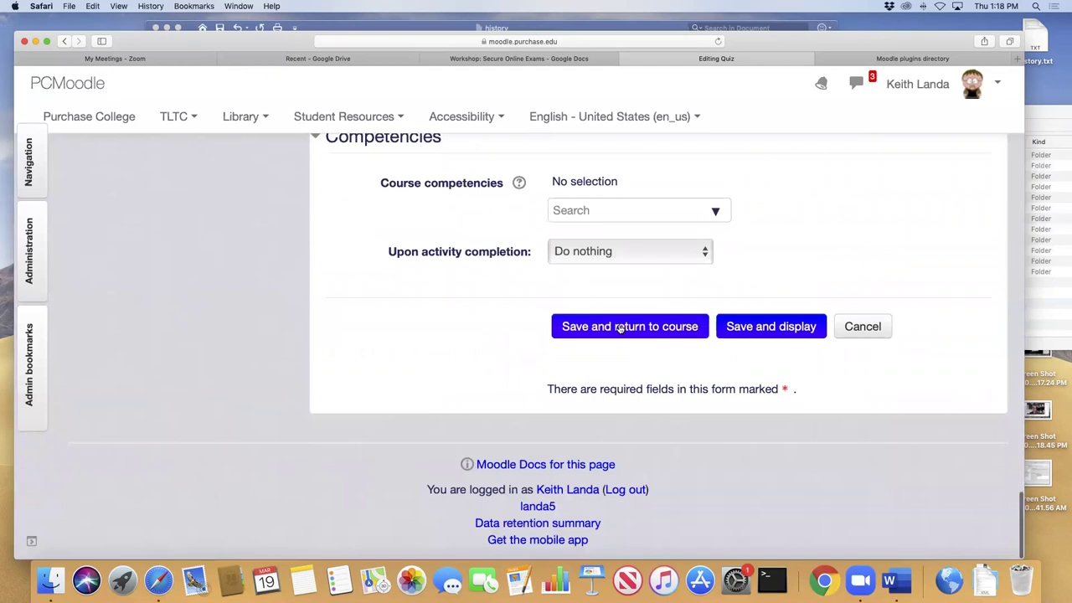
click(620, 326)
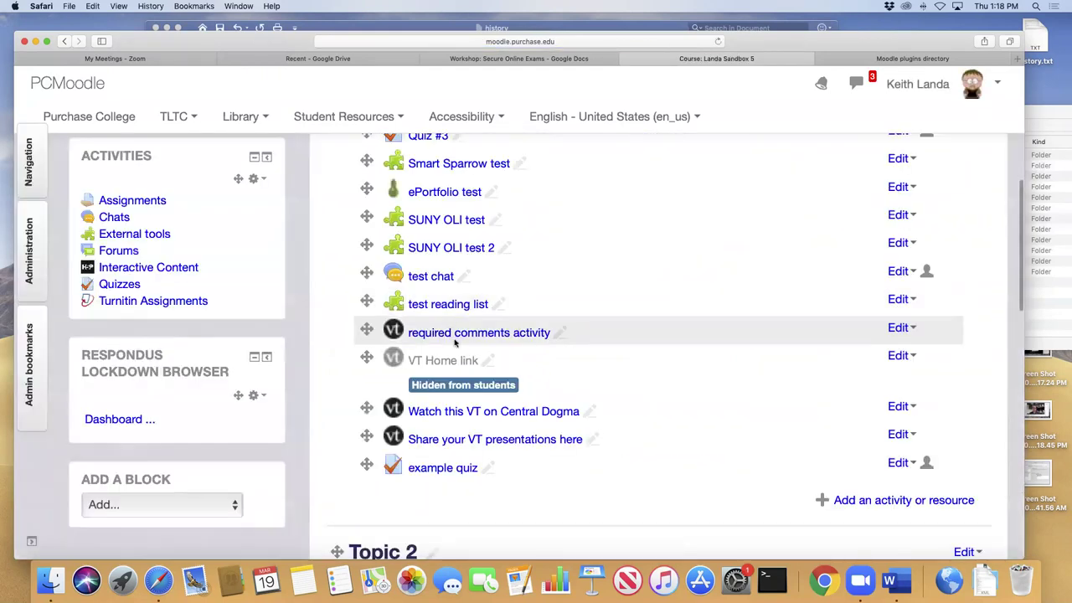
click(443, 469)
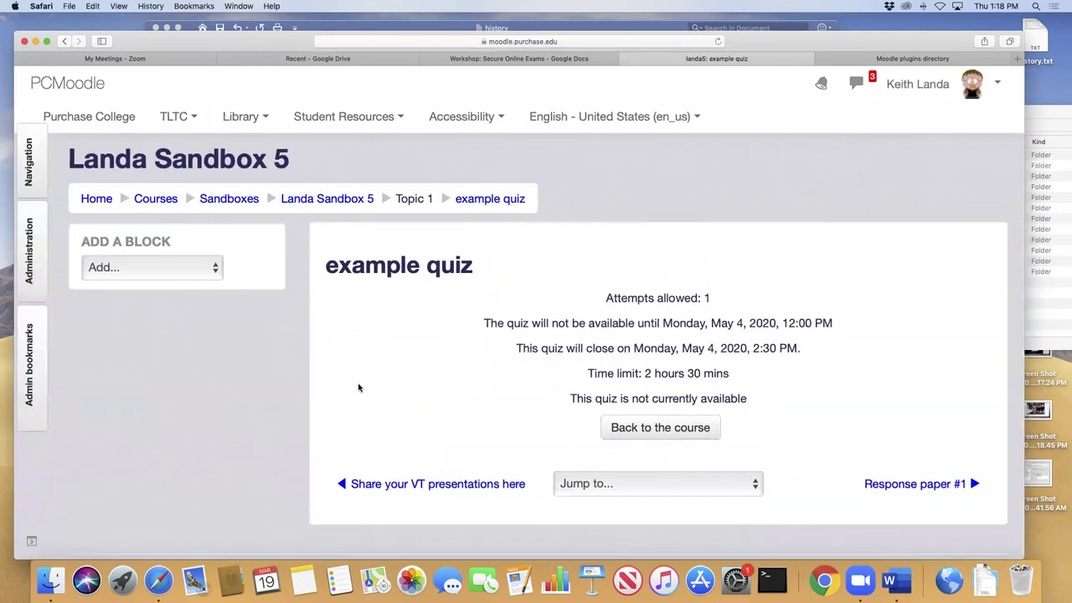
click(38, 267)
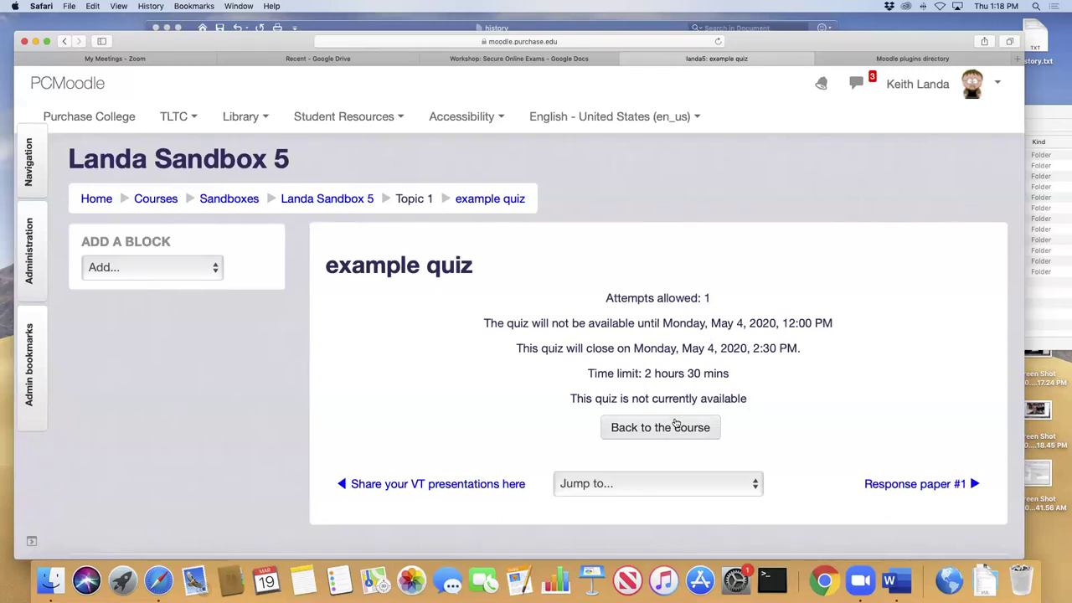
- Open the preview of the example quiz and start a timed attempt
click(34, 267)
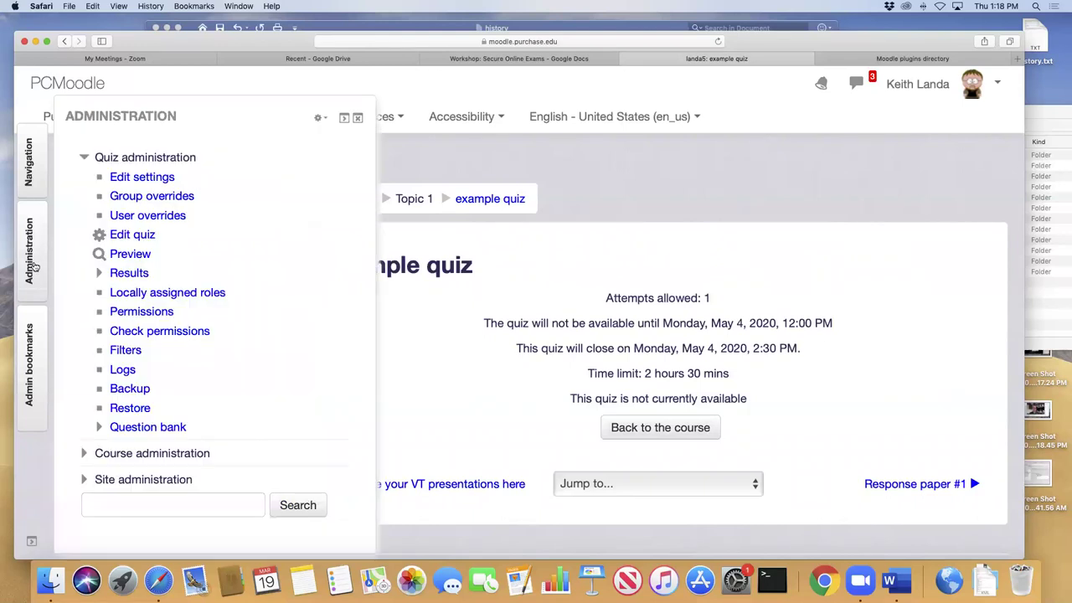
click(121, 256)
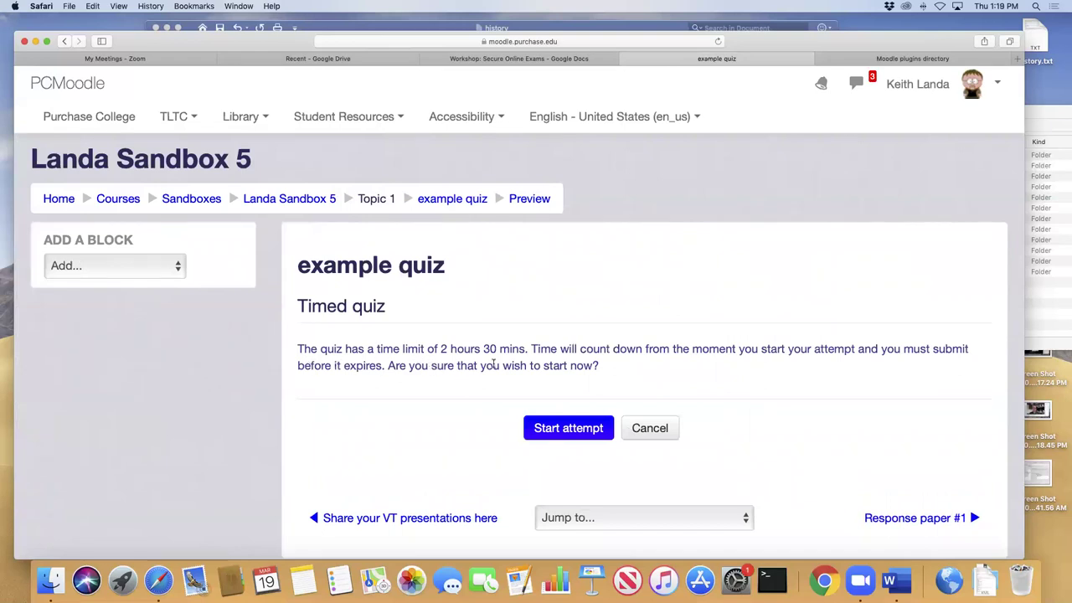
click(565, 433)
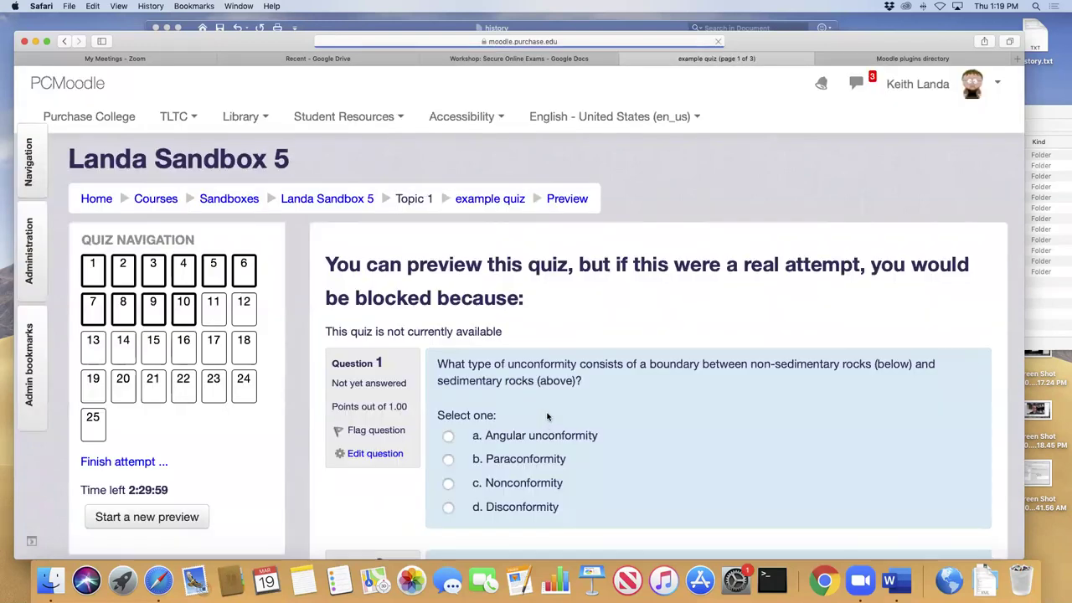
- Look through questions 1 to 10 on the first page of the quiz preview and return to the quiz navigation
scroll(552, 378, down, 5)
scroll(562, 378, down, 8)
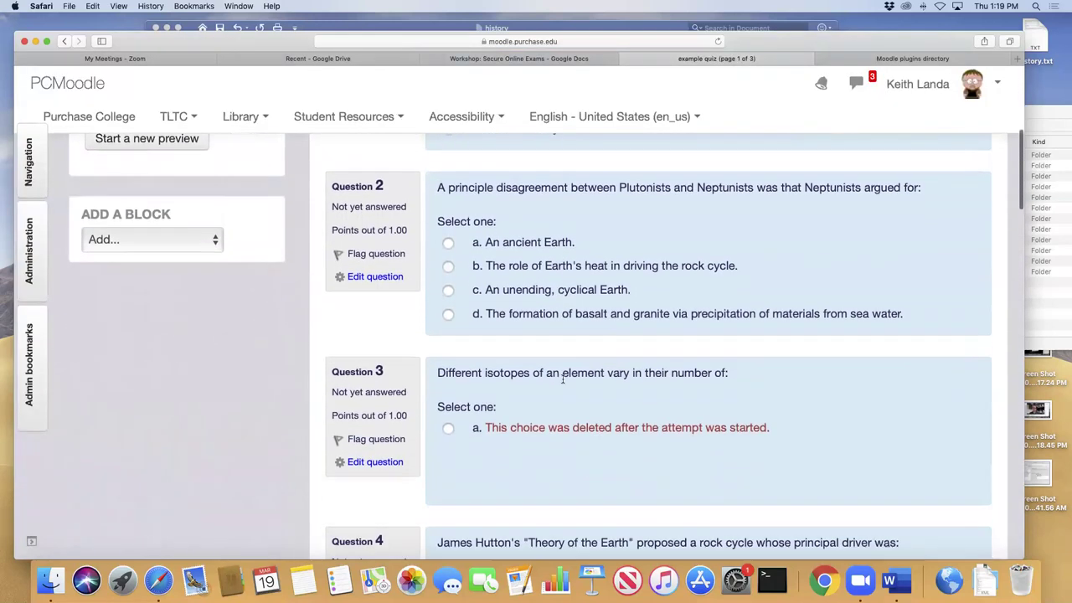
scroll(562, 382, down, 14)
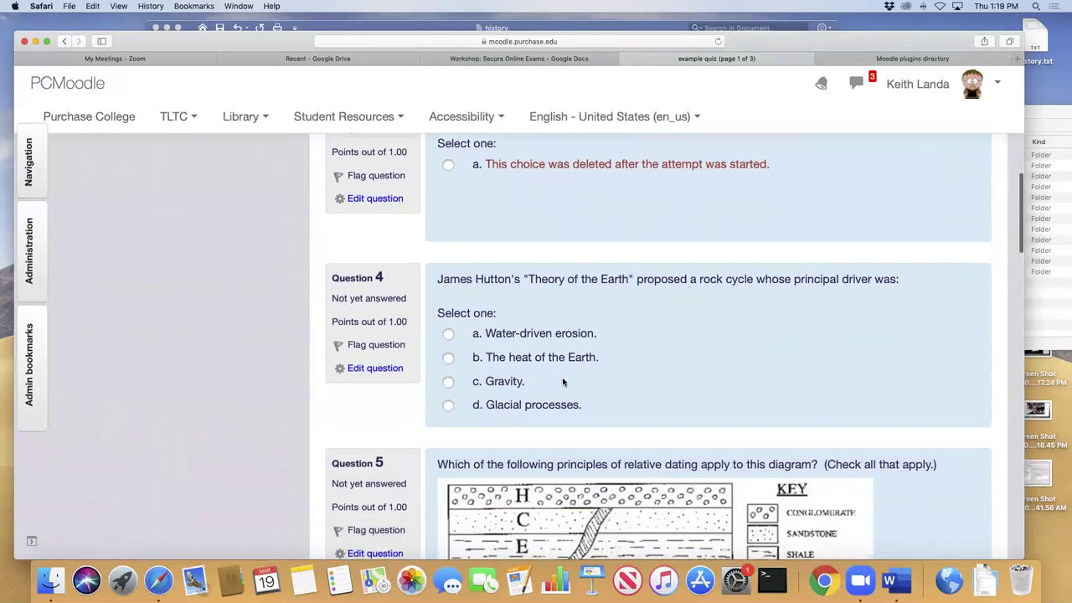
scroll(562, 382, down, 15)
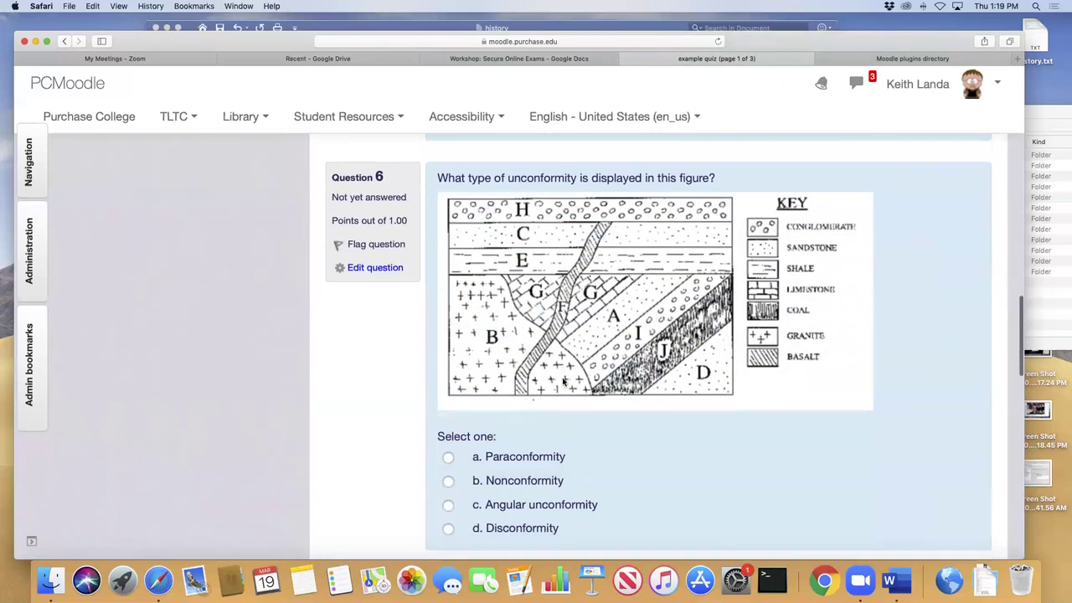
scroll(562, 382, down, 3)
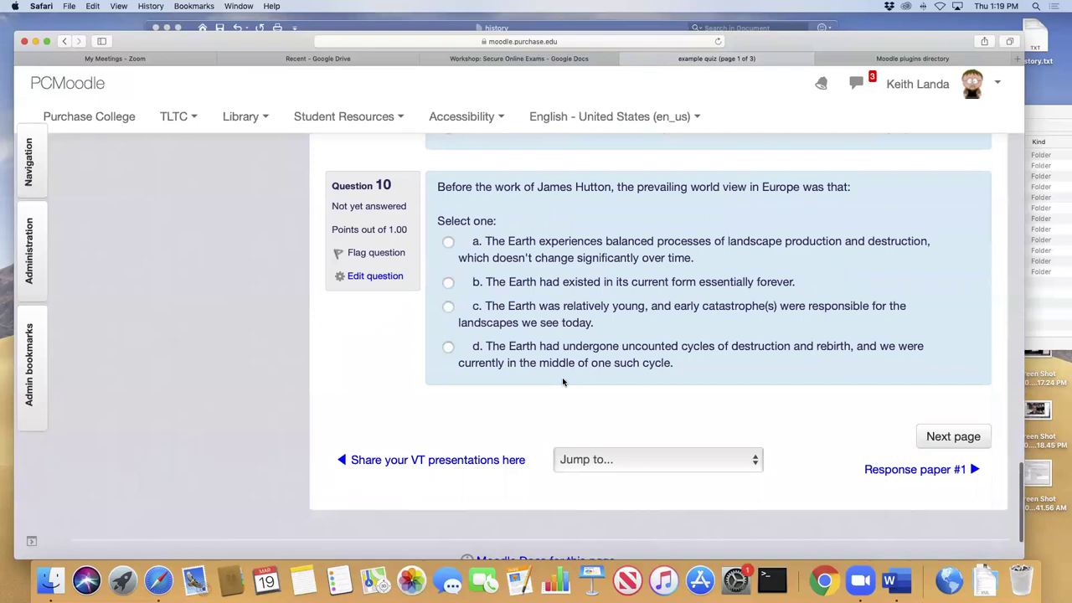
scroll(562, 382, up, 20)
scroll(562, 382, up, 4)
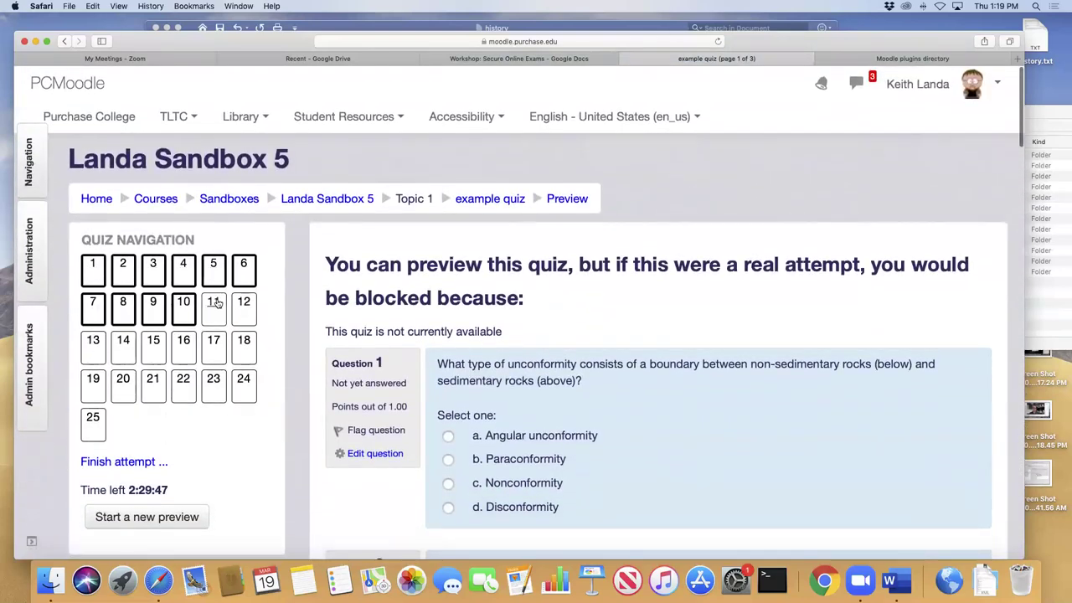
- Answer question 1 with Angular unconformity, question 4 with The heat of the Earth, and also answer question 2
scroll(335, 368, down, 1)
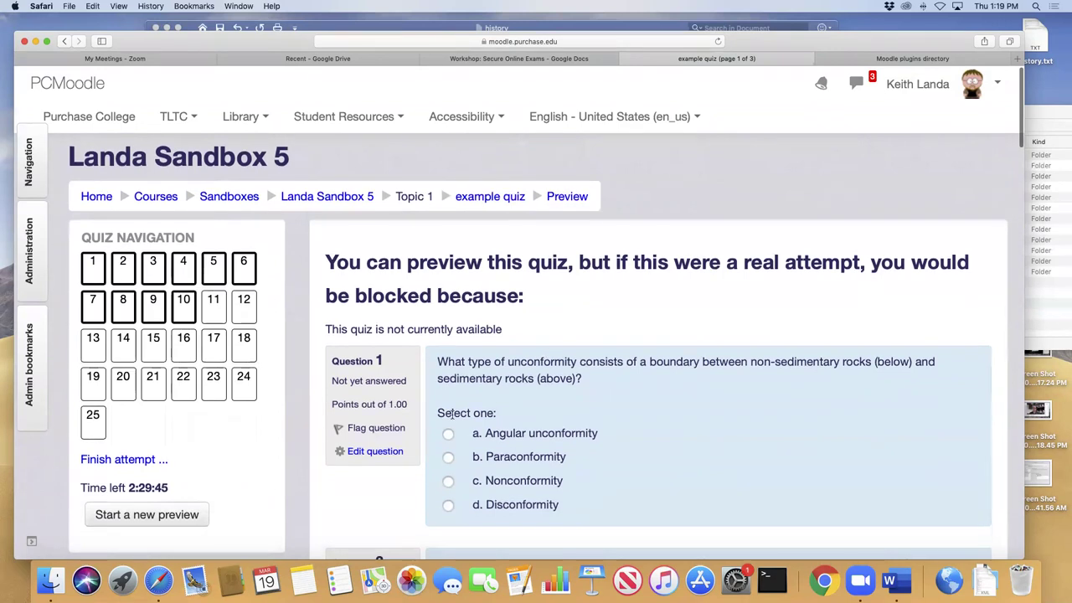
scroll(494, 438, down, 10)
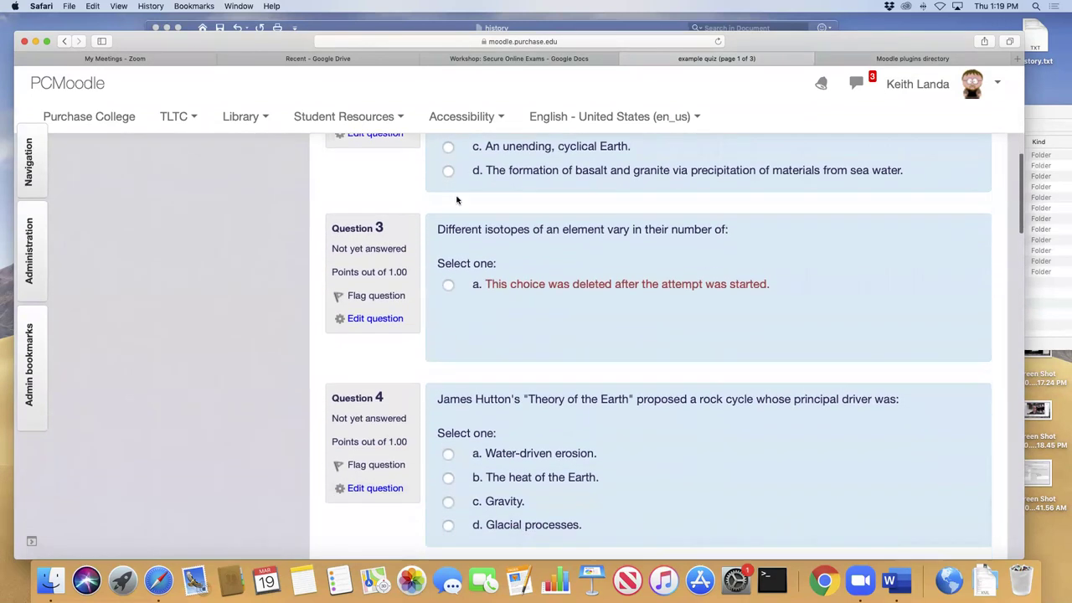
scroll(624, 363, down, 2)
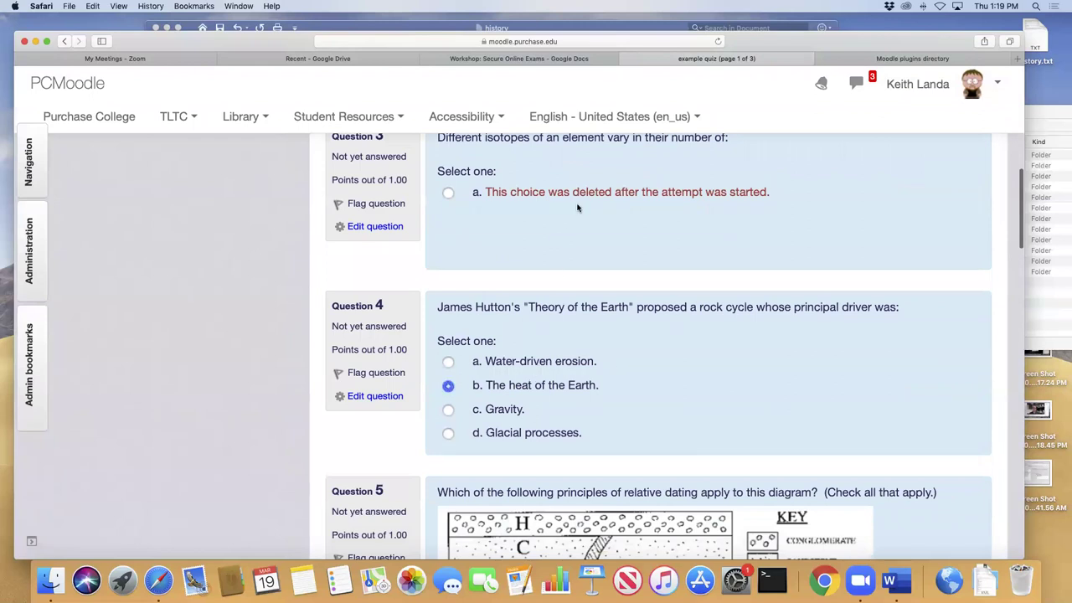
- Answer question 5 with Cross-Cutting Relationships and Original Horizontality, question 6 with Nonconformity, and question 8 with the nucleus disintegrating into two particles
scroll(600, 240, down, 8)
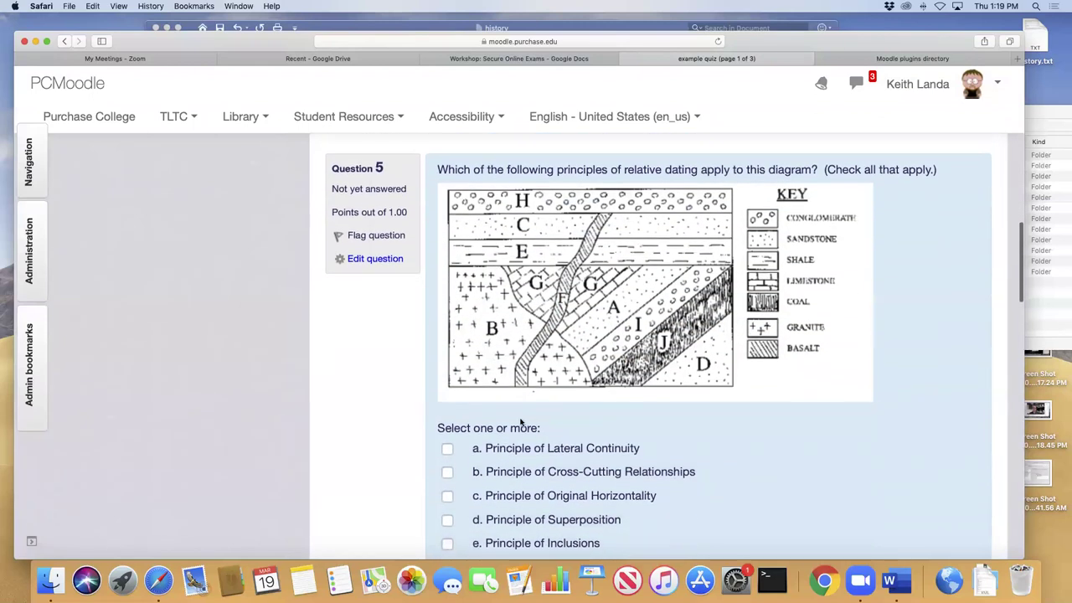
click(452, 499)
scroll(663, 478, down, 10)
scroll(500, 479, down, 3)
click(449, 429)
scroll(561, 469, down, 7)
scroll(503, 436, down, 3)
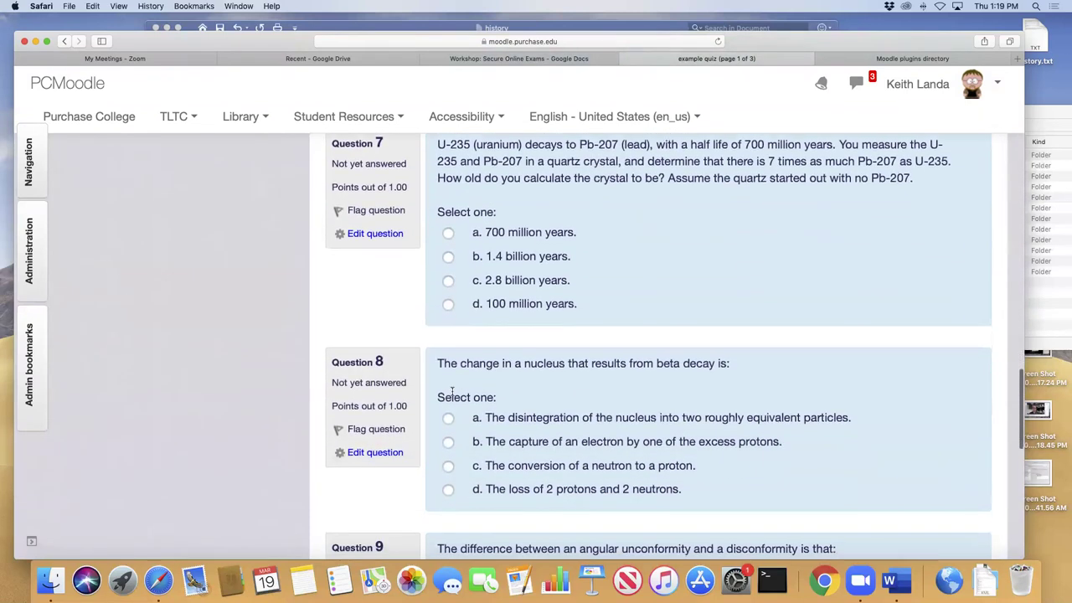
click(449, 418)
- Check the chosen answers on the first page and continue to page 2 of the quiz preview
scroll(549, 371, up, 20)
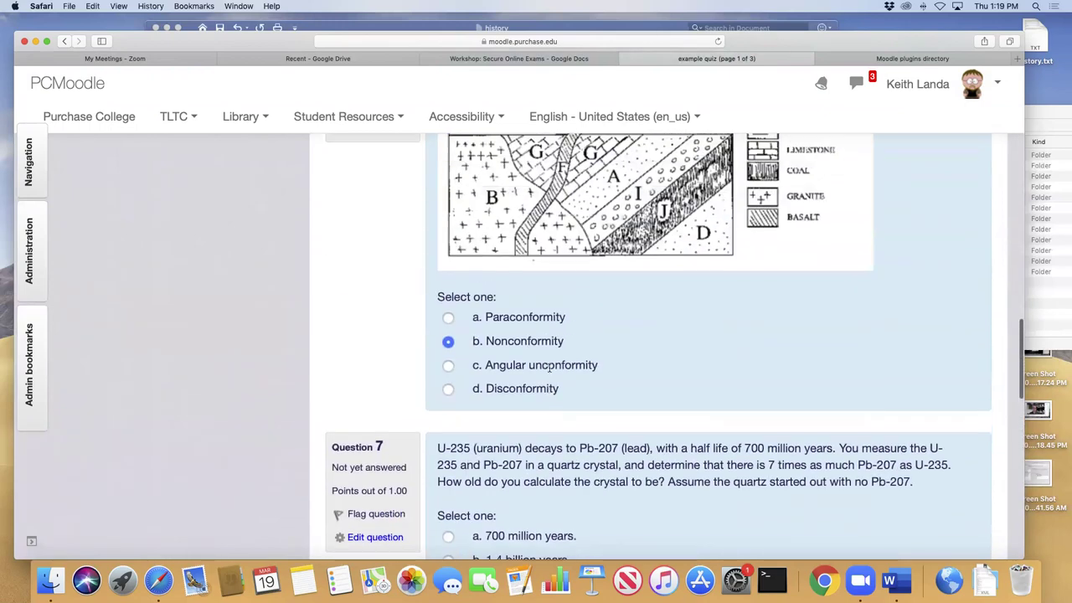
scroll(549, 372, up, 15)
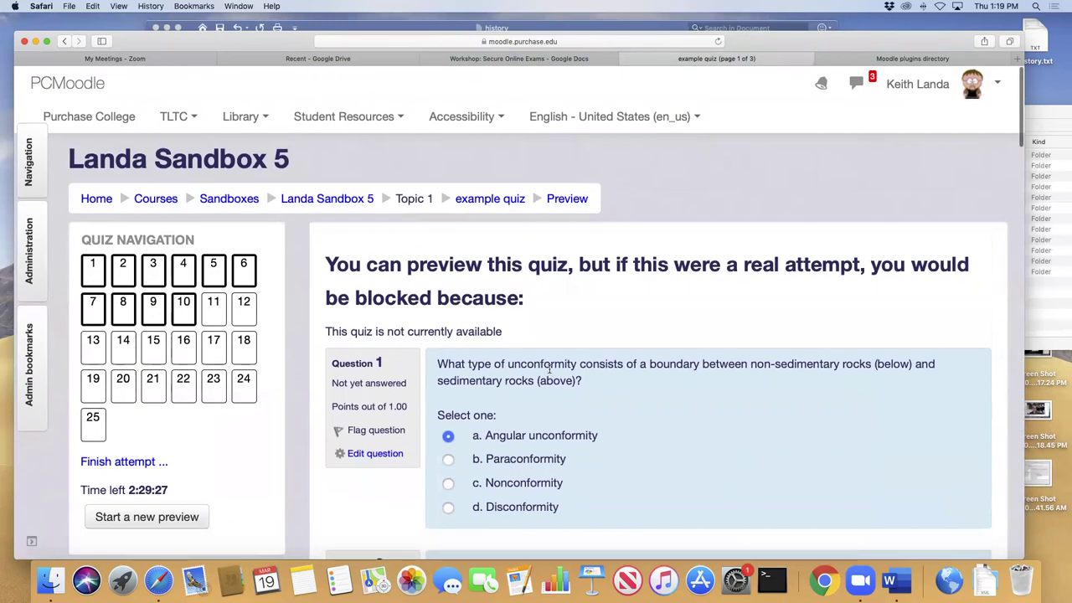
scroll(307, 407, down, 20)
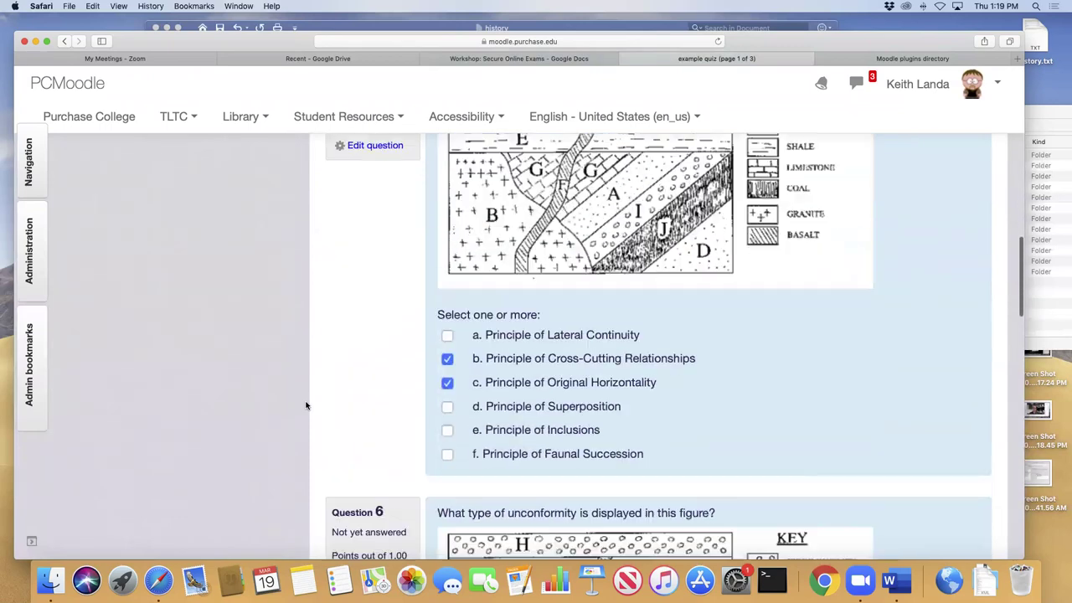
scroll(307, 406, down, 10)
click(960, 342)
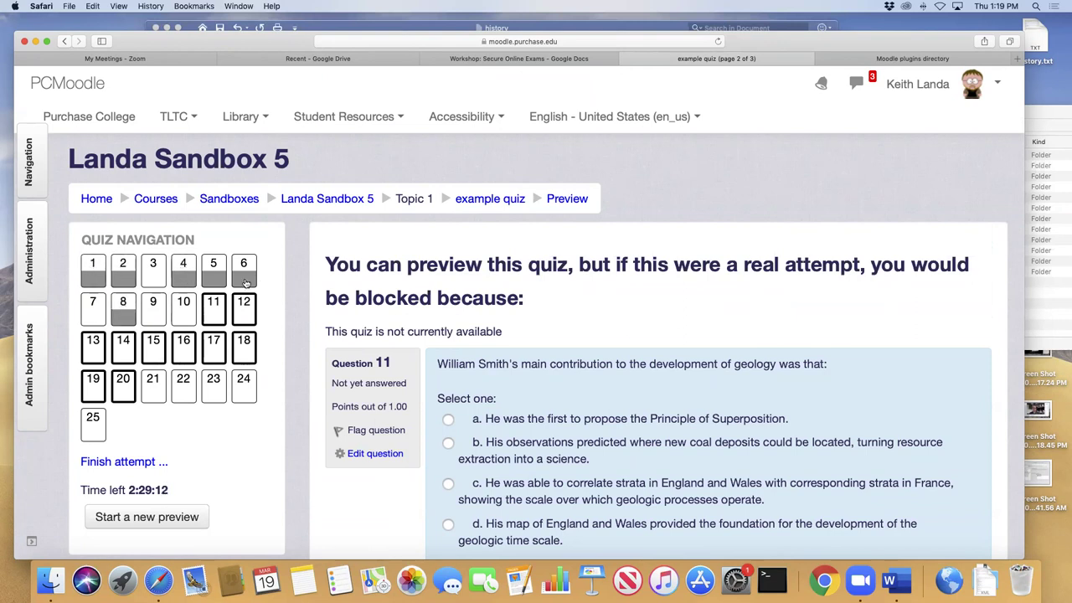
- Jump back to the page containing question 3, answer question 7, and return to page 2 of the preview
click(154, 264)
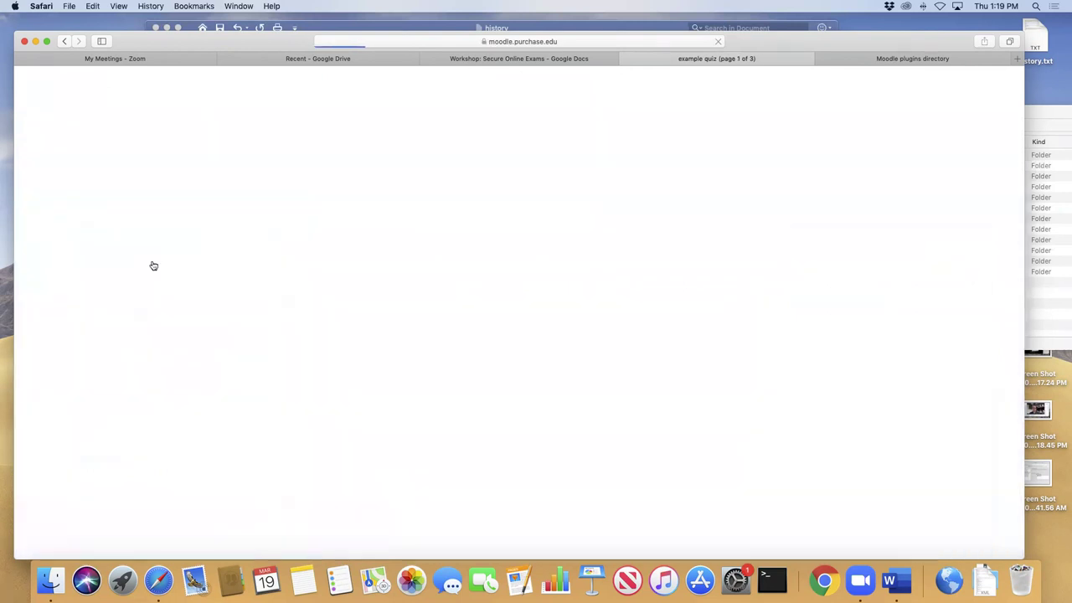
scroll(486, 373, down, 1)
scroll(486, 372, down, 20)
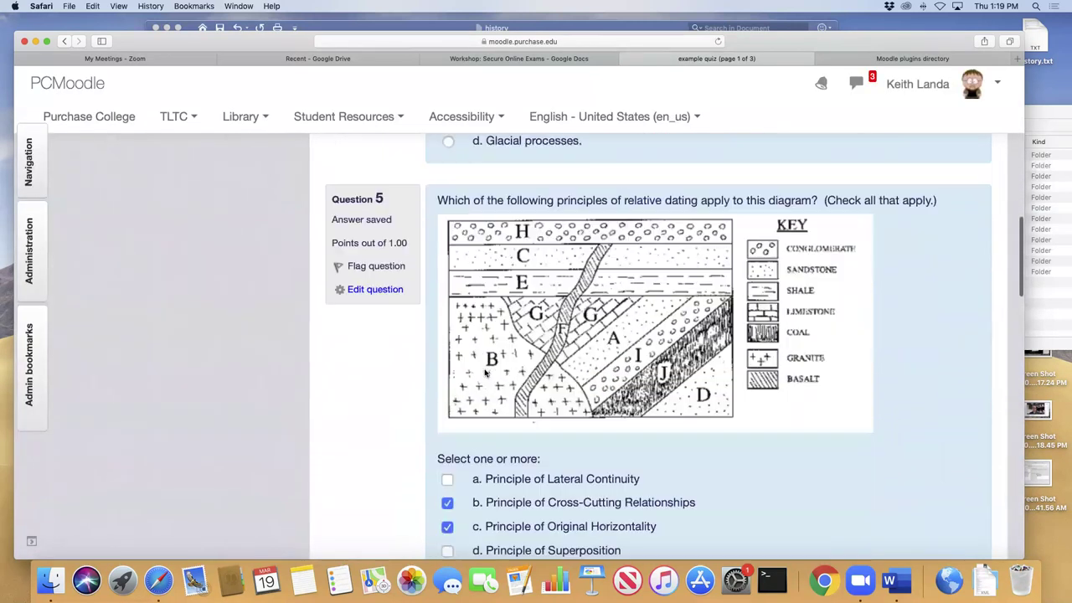
click(448, 342)
scroll(694, 421, down, 15)
click(944, 345)
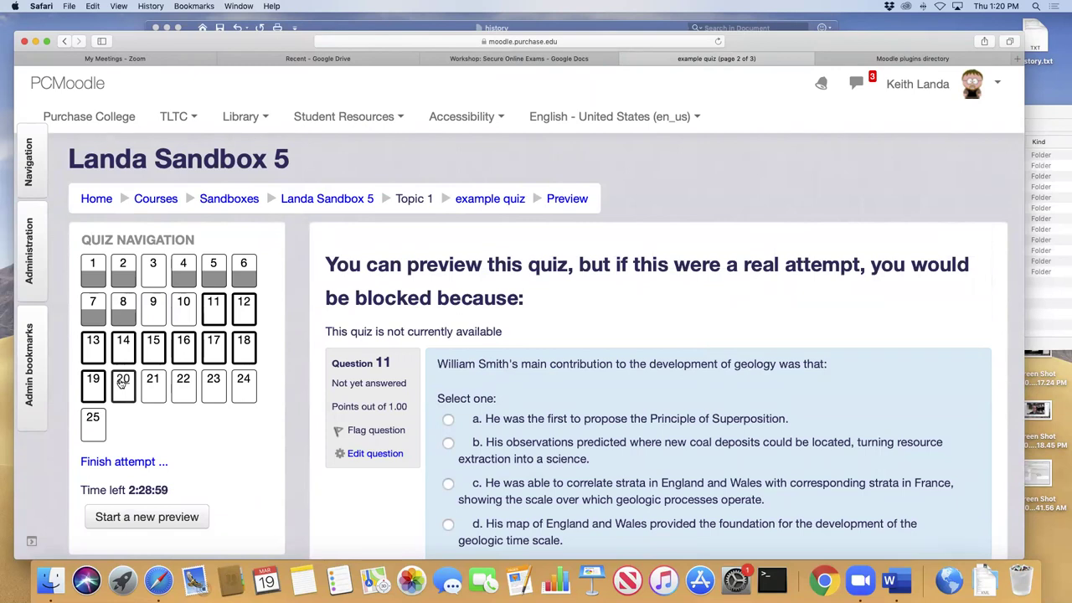
- Examine the questions on page 2 of the preview, from question 11 to question 20, including the answer choices of question 12
scroll(249, 412, down, 2)
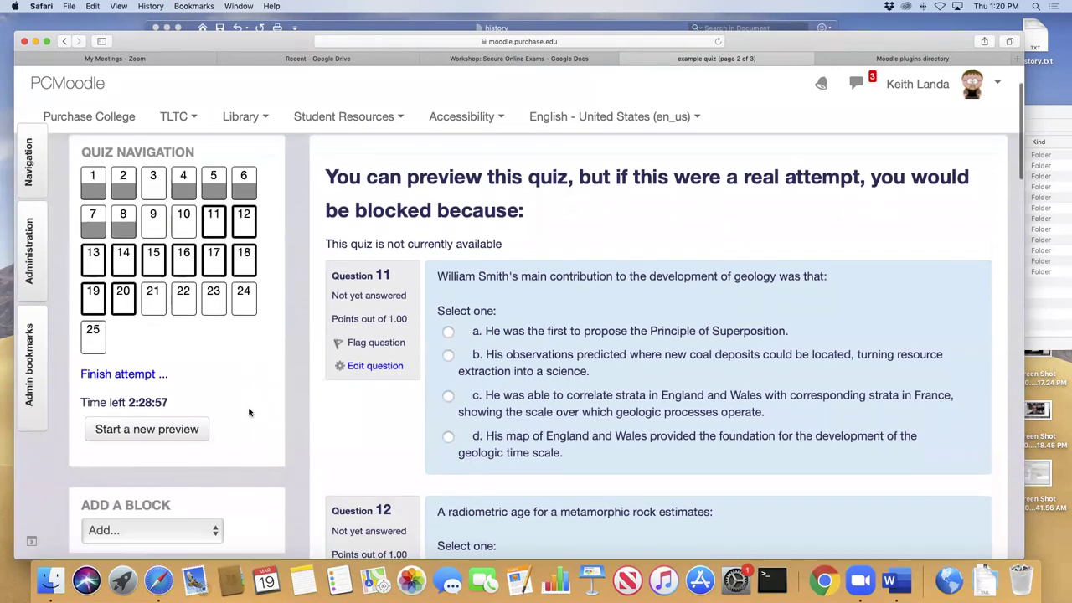
scroll(248, 412, down, 15)
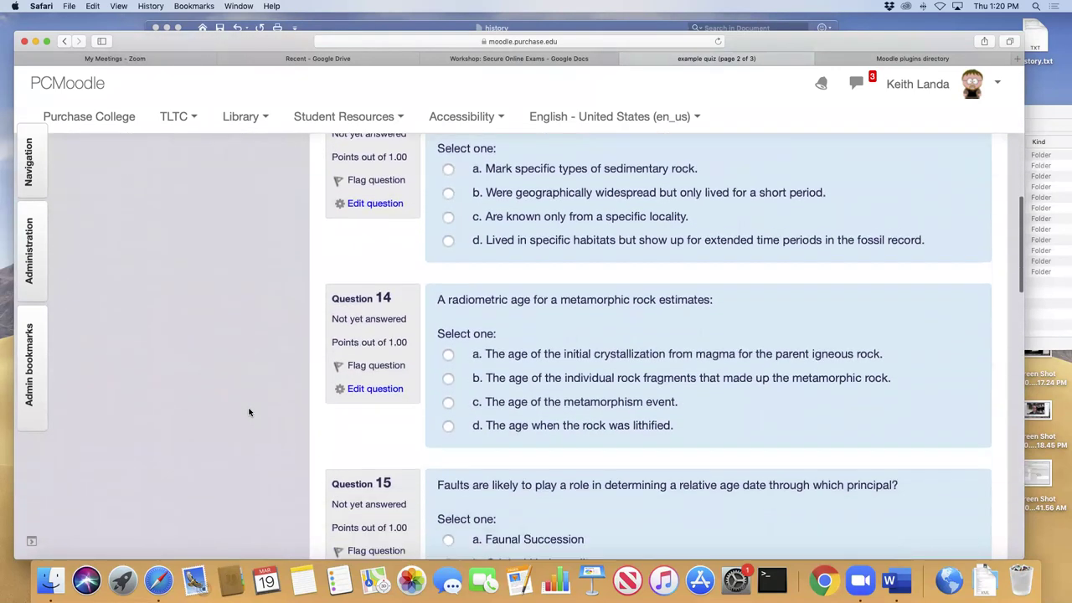
scroll(249, 412, down, 20)
scroll(249, 413, down, 3)
scroll(249, 412, up, 20)
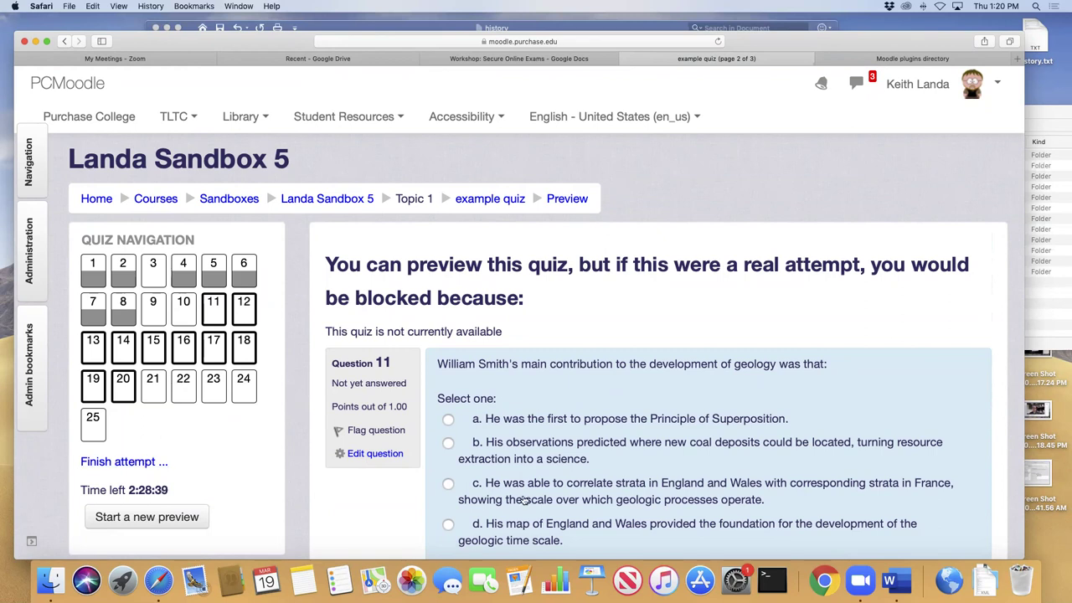
scroll(528, 501, down, 5)
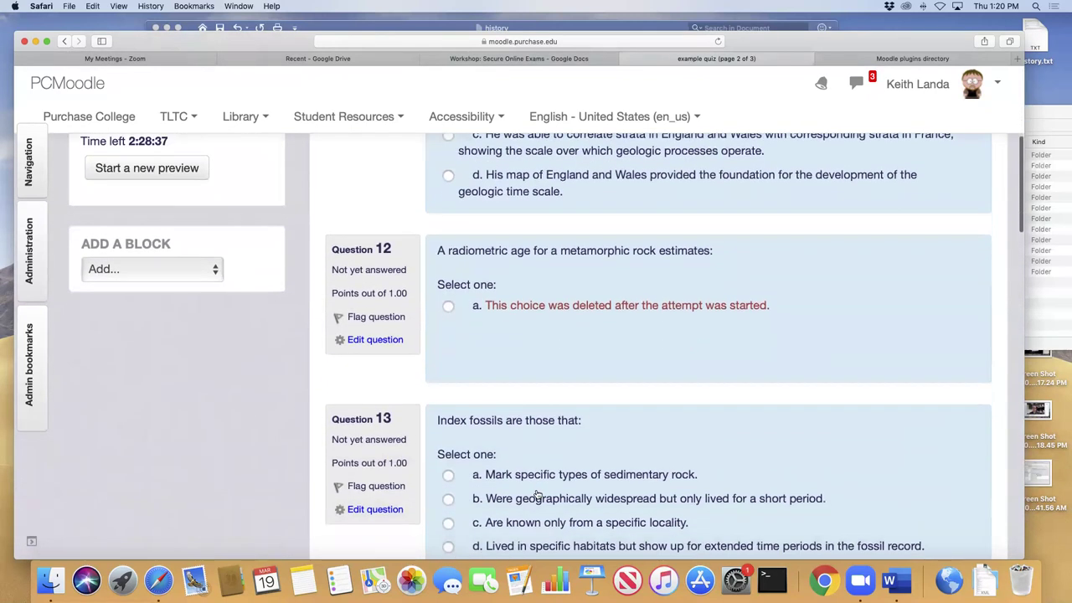
scroll(532, 493, down, 3)
scroll(521, 488, up, 6)
scroll(346, 470, up, 1)
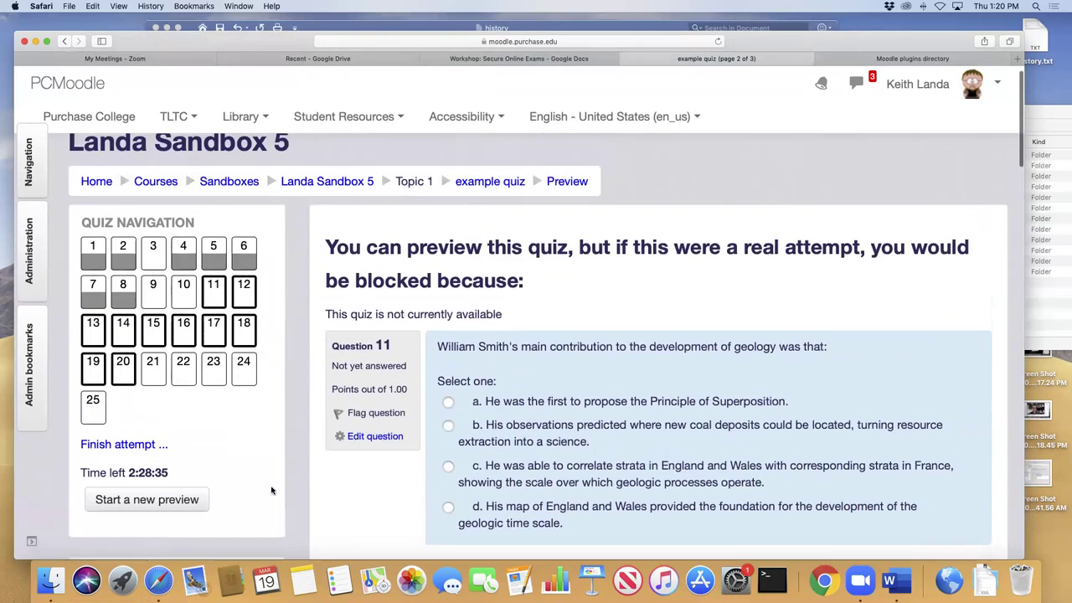
- Start a new preview attempt of the quiz and check the answer order in questions 2 to 5
click(138, 500)
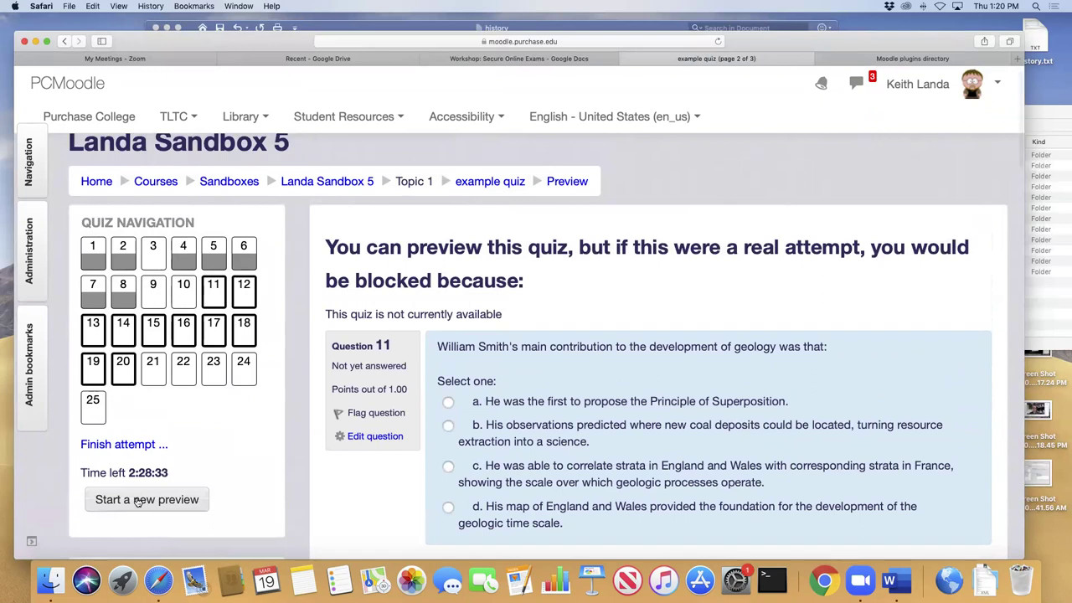
click(568, 430)
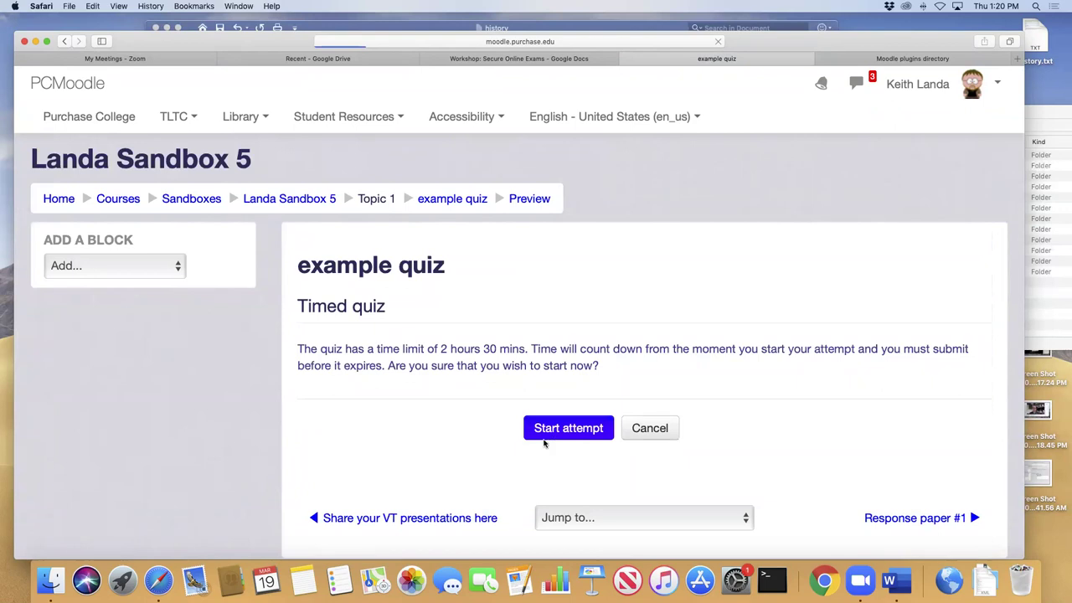
scroll(511, 455, down, 20)
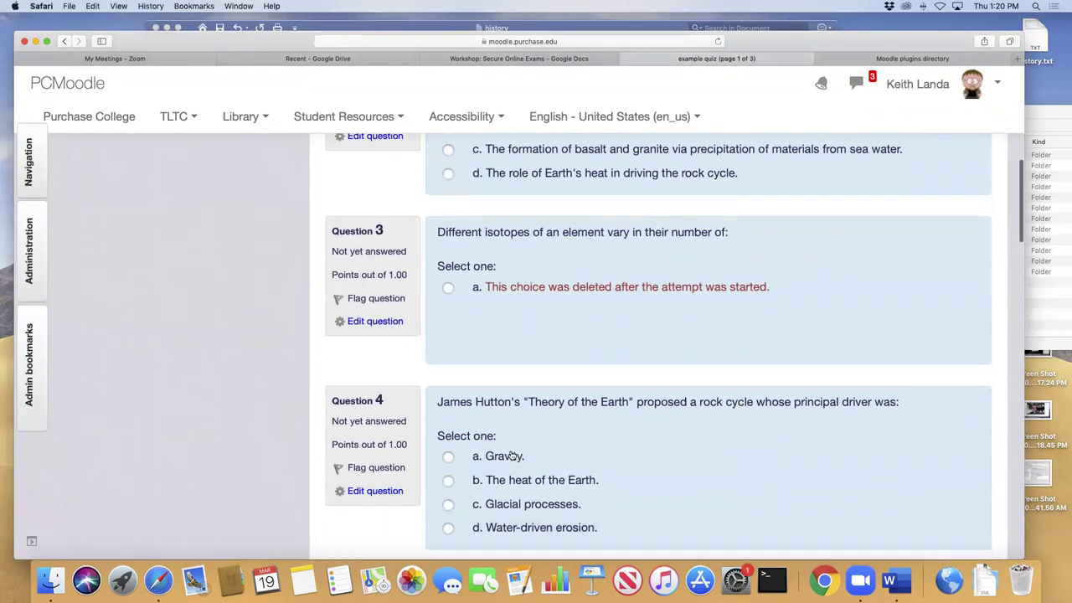
scroll(511, 455, up, 5)
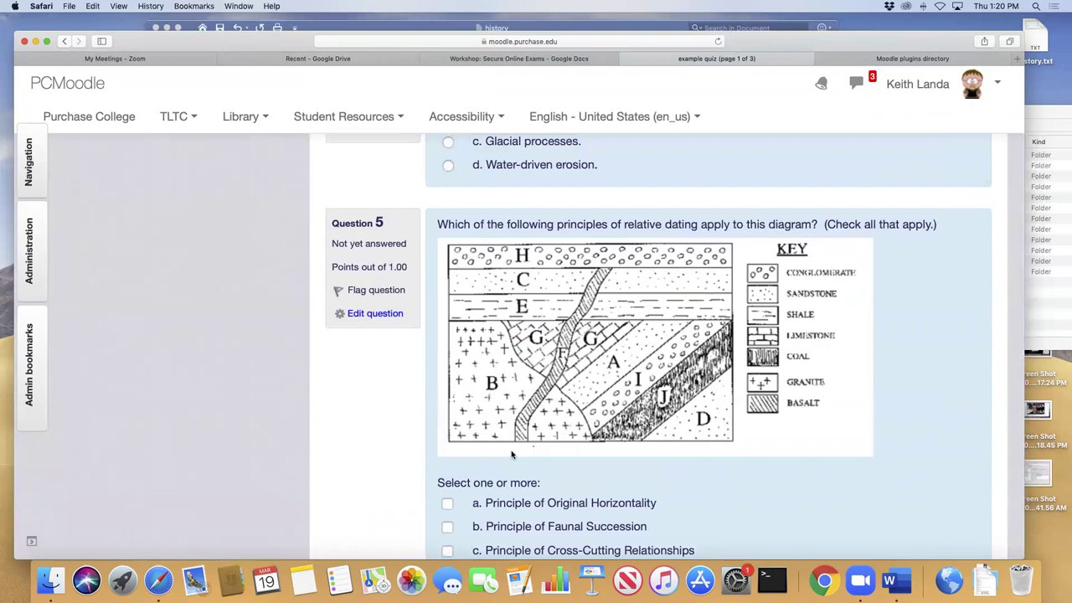
- Open question 5, the relative dating principles - figure question, for editing and show all formatting tools for its question text
click(375, 315)
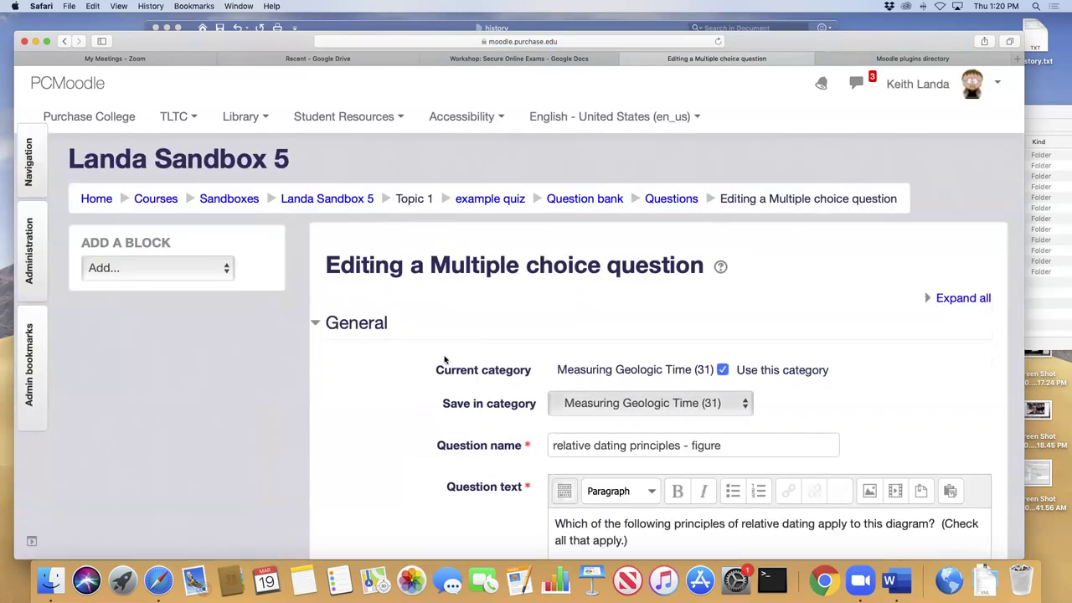
scroll(445, 359, down, 5)
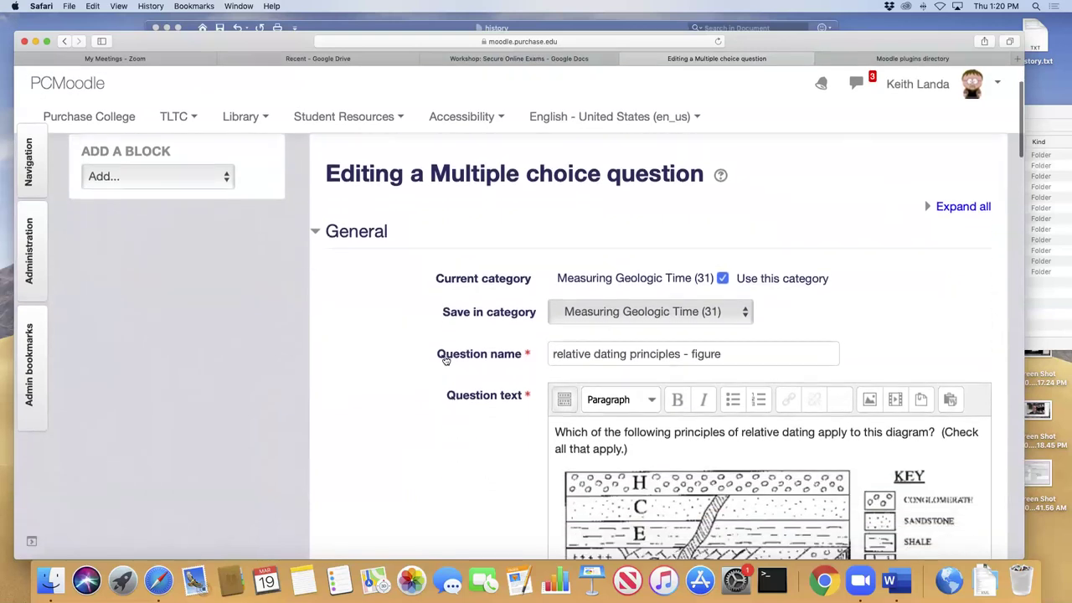
scroll(444, 360, down, 1)
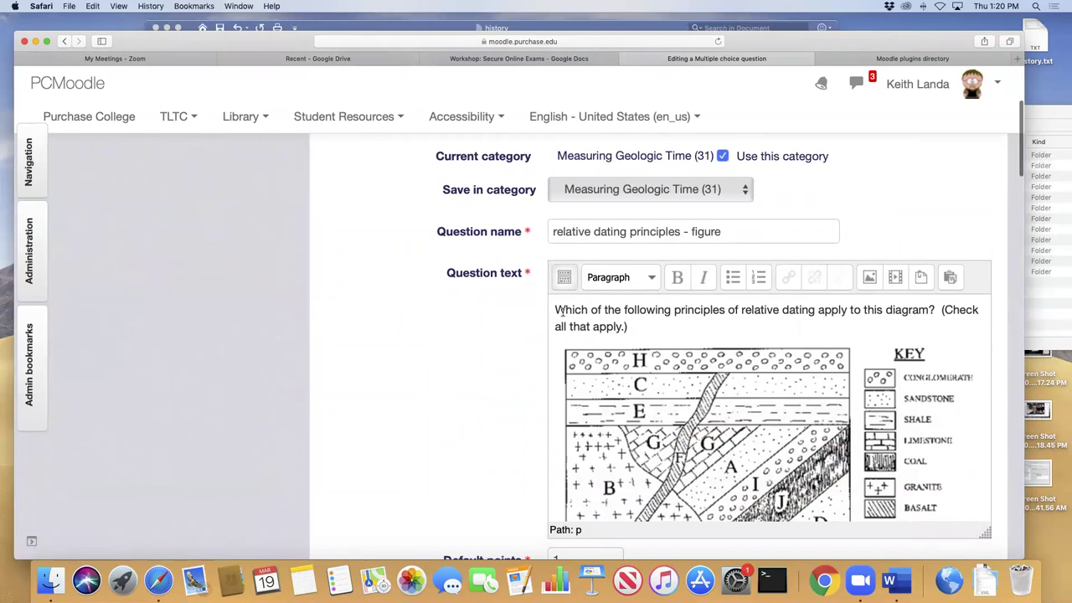
click(564, 276)
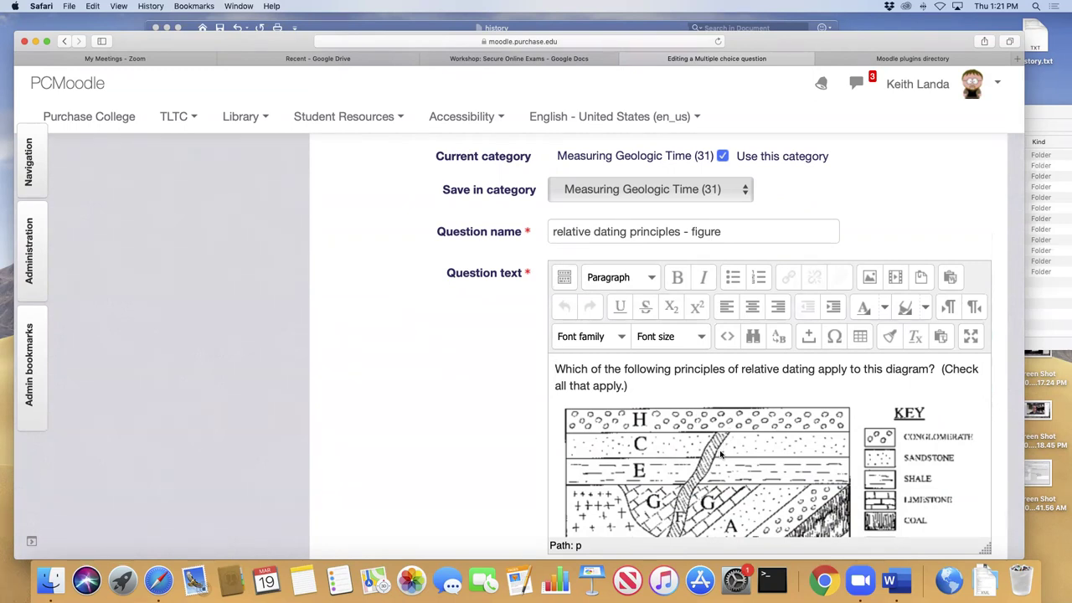
scroll(720, 453, down, 2)
scroll(720, 453, up, 2)
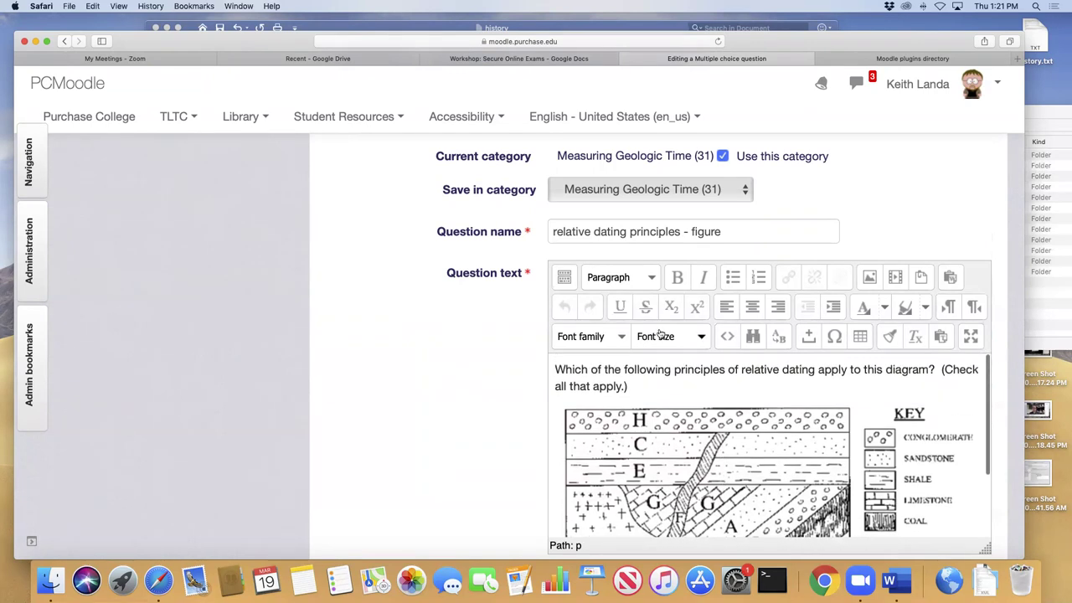
scroll(870, 278, down, 1)
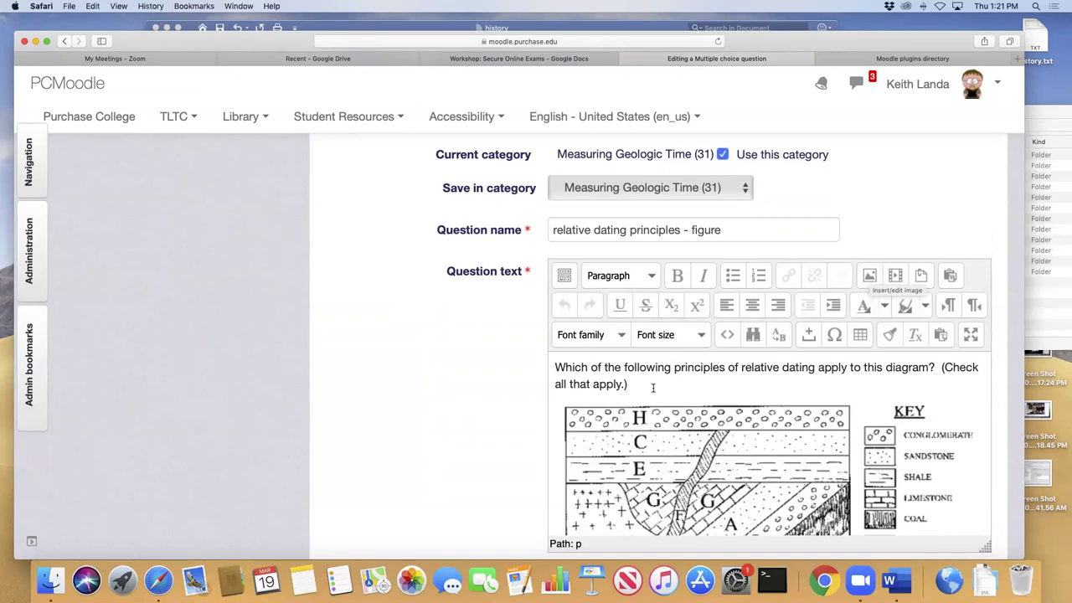
- Look at the image insertion dialog for the question text and dismiss it without adding an image
click(870, 277)
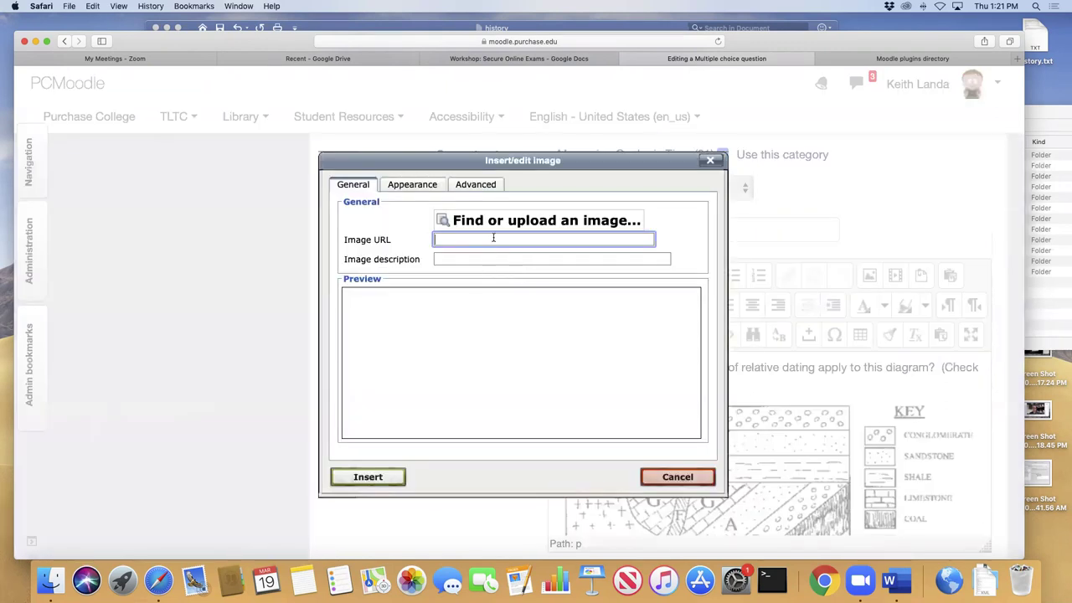
click(690, 476)
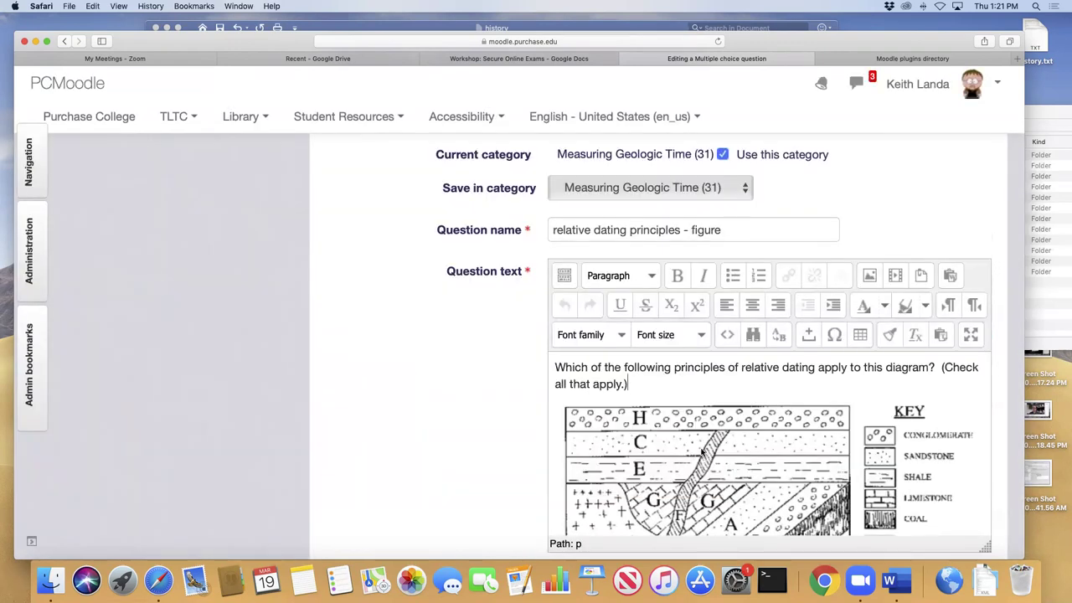
- Show all formatting tools for the Choice 1 answer and enlarge its text area
scroll(702, 452, down, 3)
scroll(395, 386, down, 15)
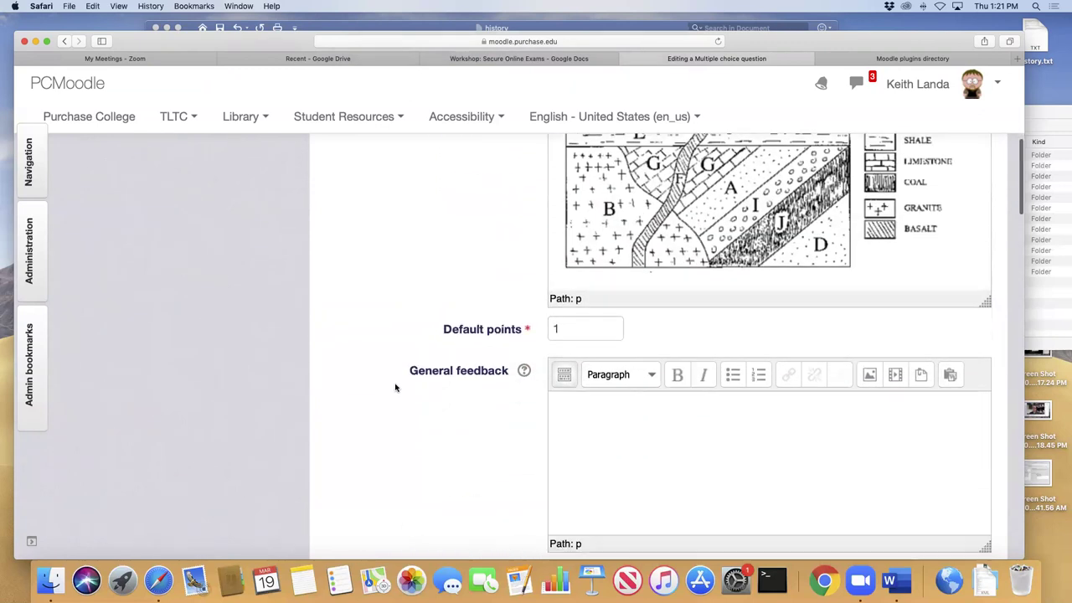
scroll(395, 387, down, 3)
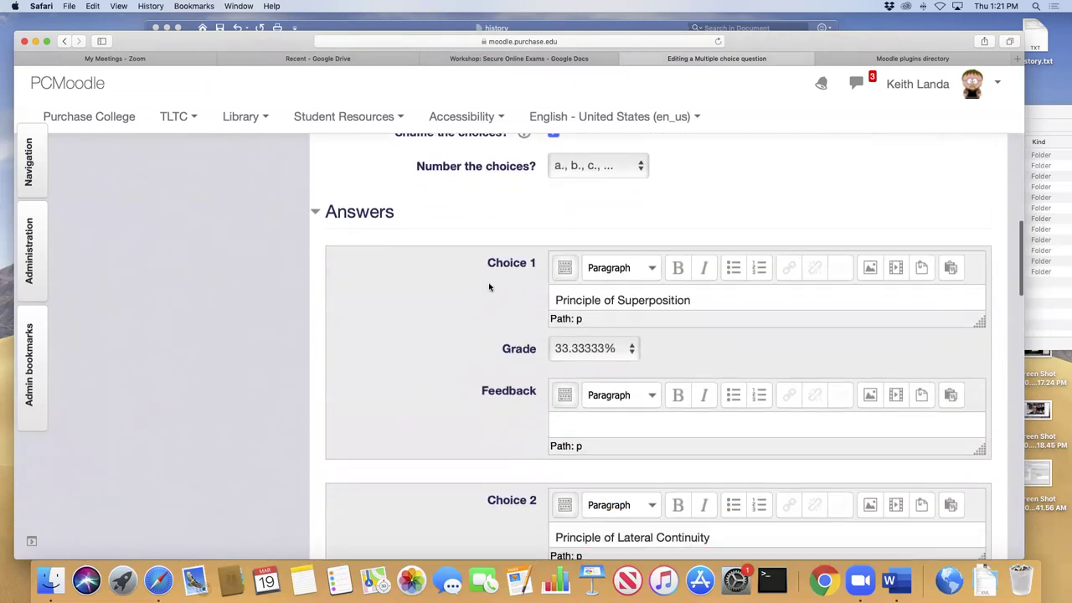
click(564, 270)
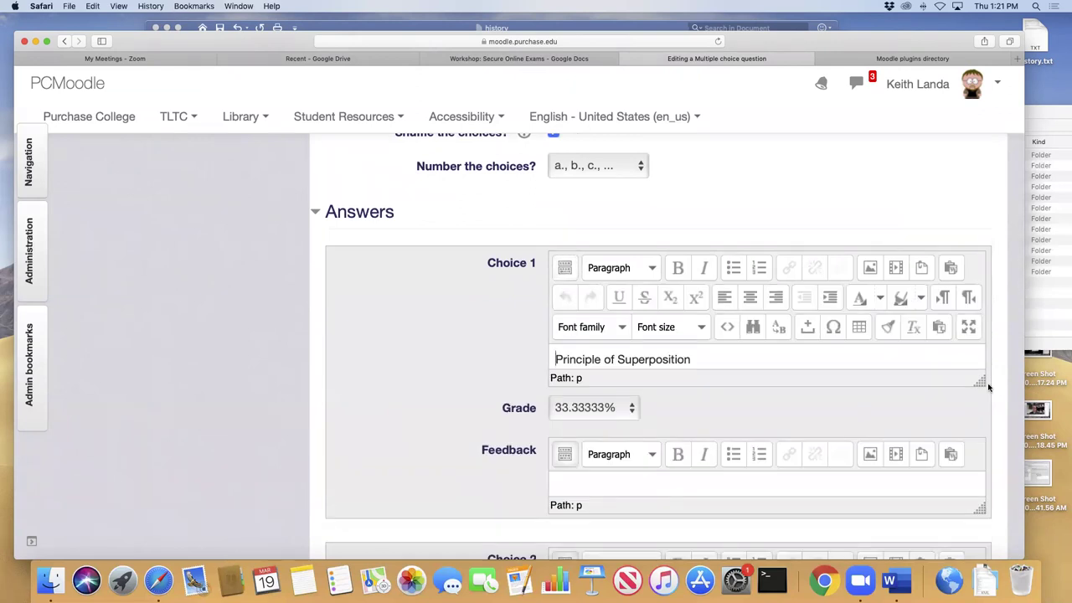
drag(980, 382, 986, 485)
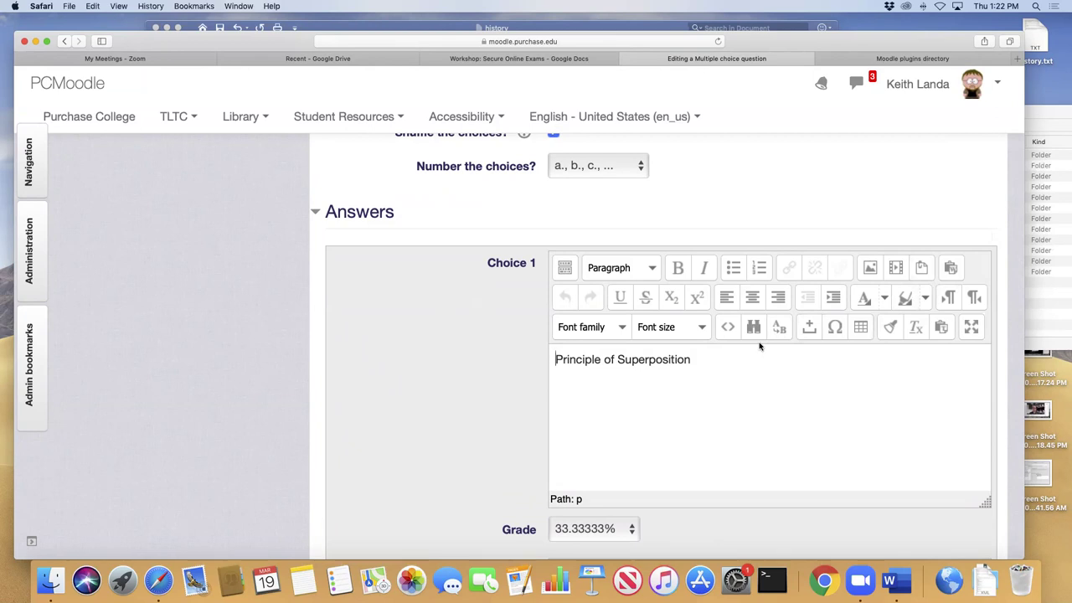
scroll(508, 359, up, 3)
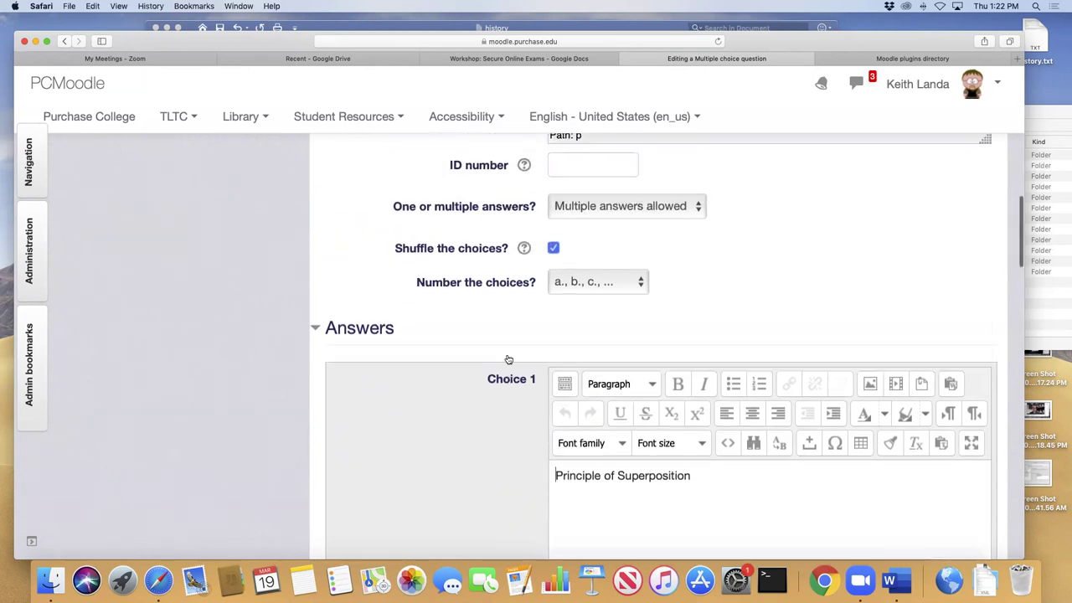
scroll(508, 359, up, 15)
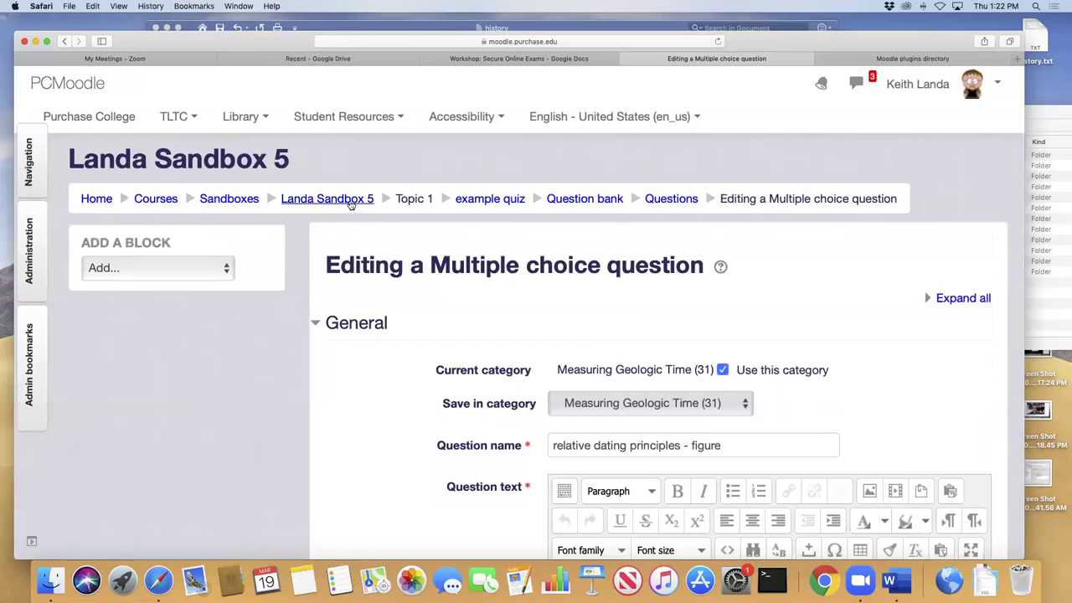
scroll(423, 338, down, 5)
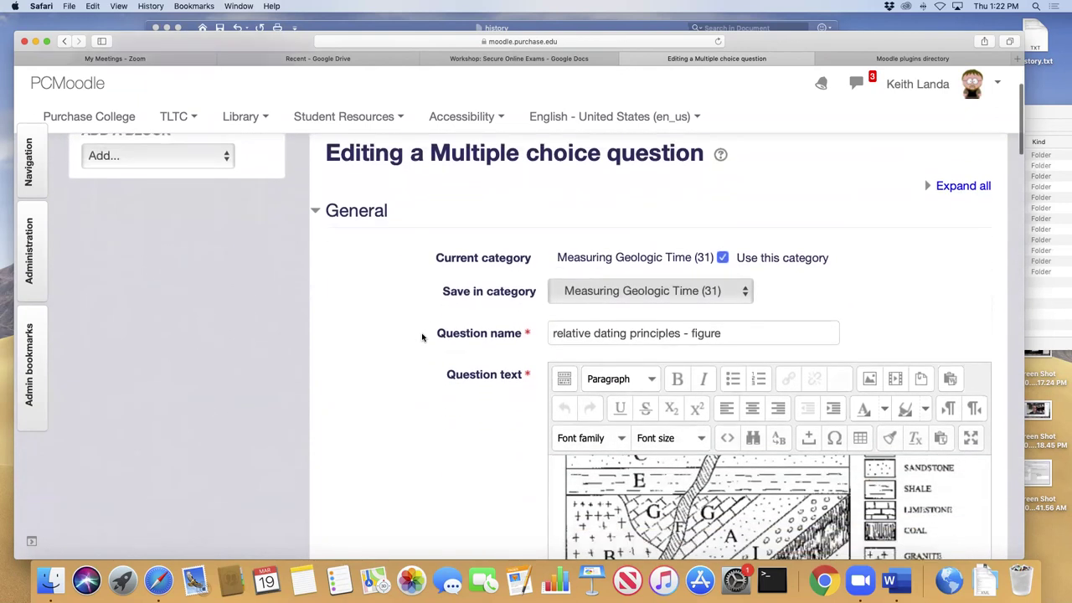
scroll(422, 337, down, 1)
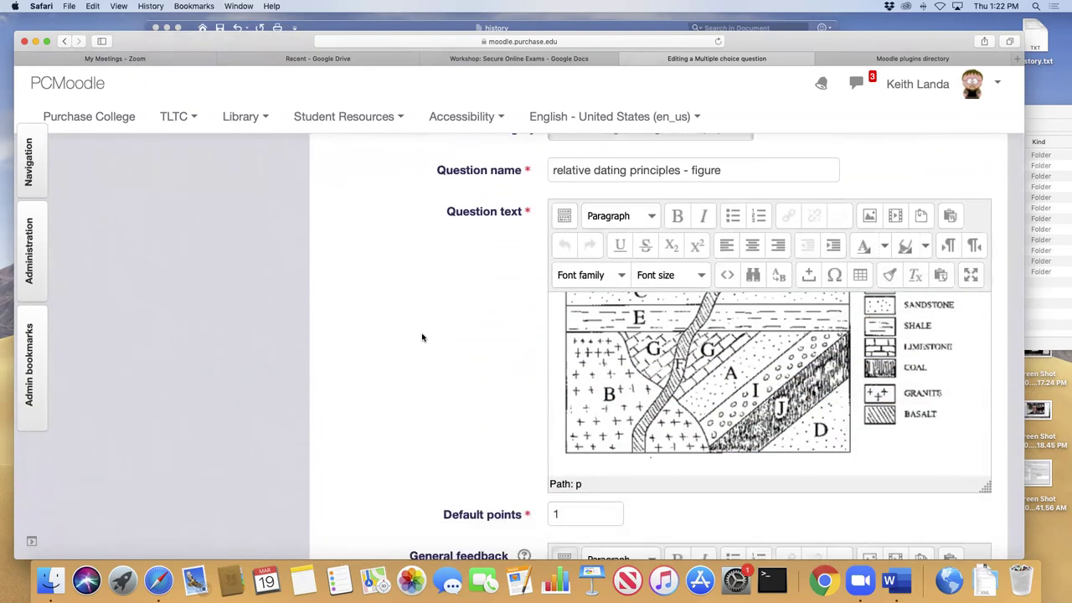
scroll(423, 338, down, 2)
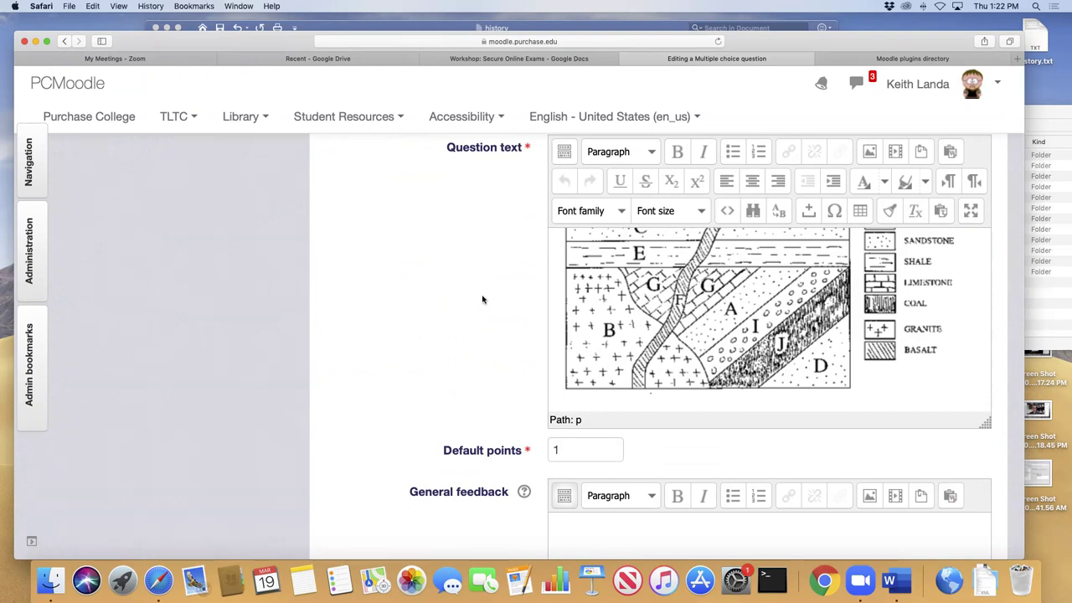
scroll(479, 299, up, 5)
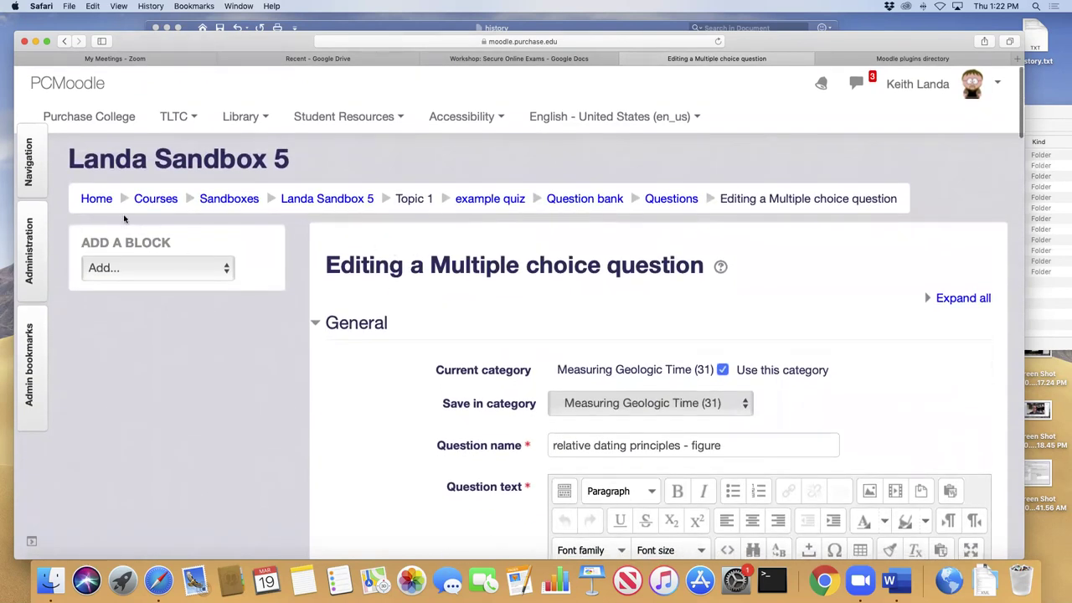
click(349, 206)
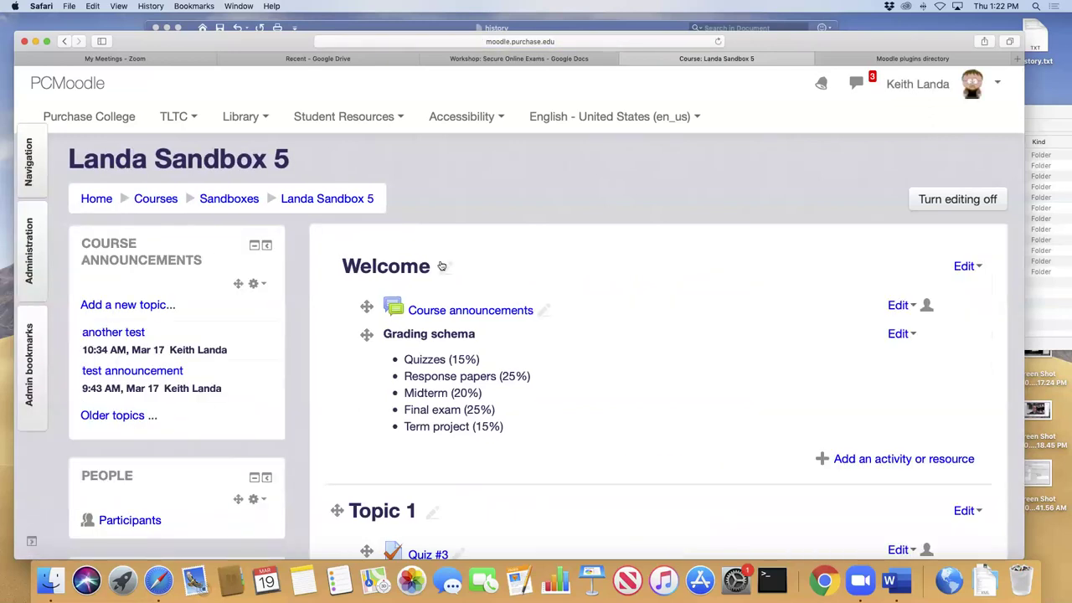
scroll(442, 266, down, 3)
scroll(444, 266, up, 3)
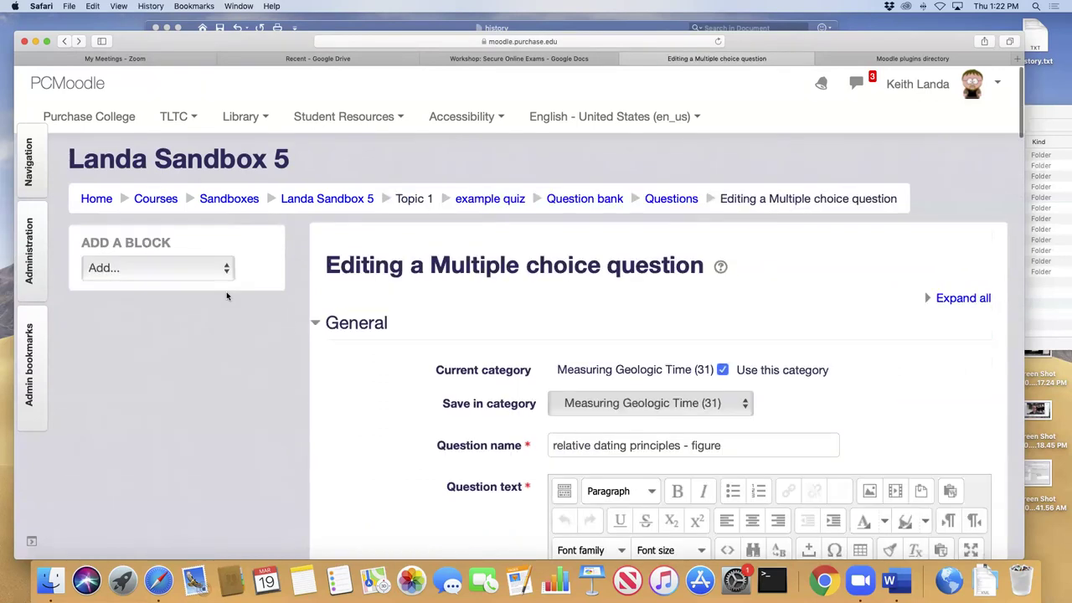
- Upload the desktop screenshot ending in 5.16.55 PM as an image for the question text, under the Creative Commons license
scroll(661, 353, down, 2)
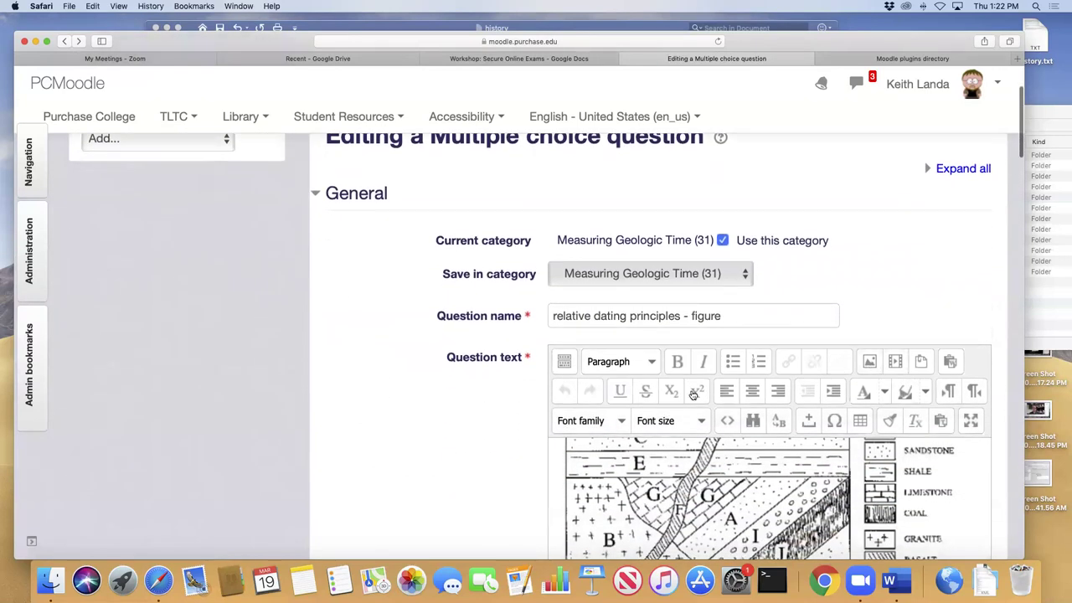
scroll(754, 327, down, 2)
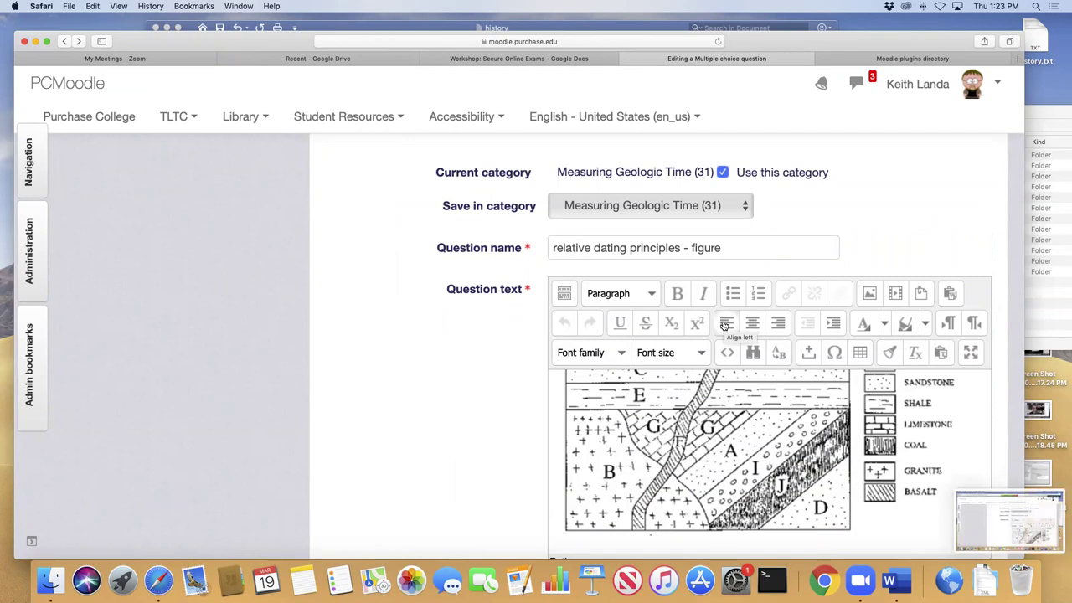
click(871, 294)
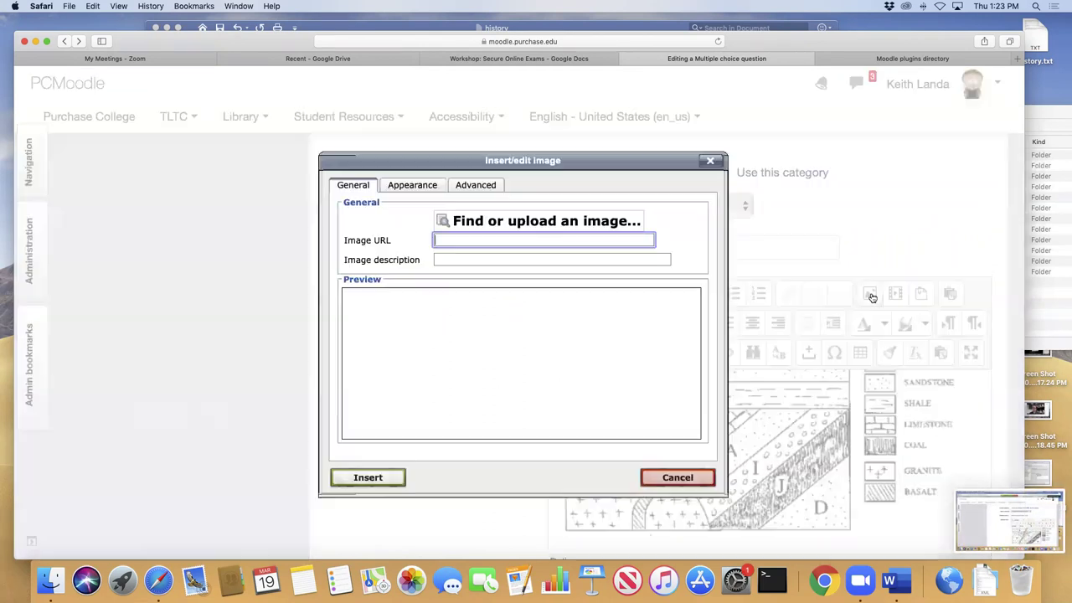
click(503, 221)
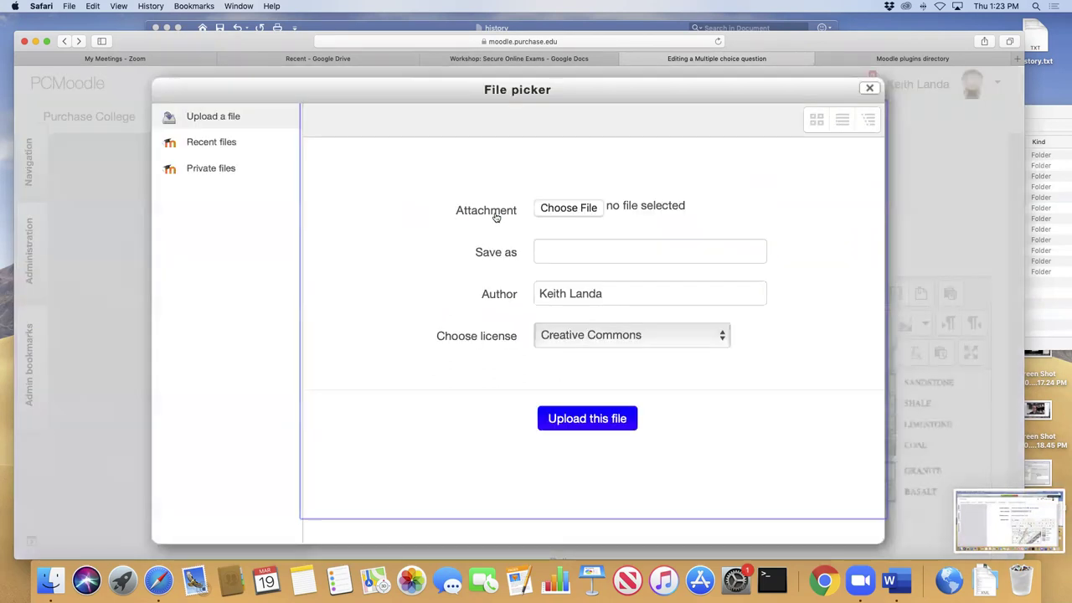
click(587, 207)
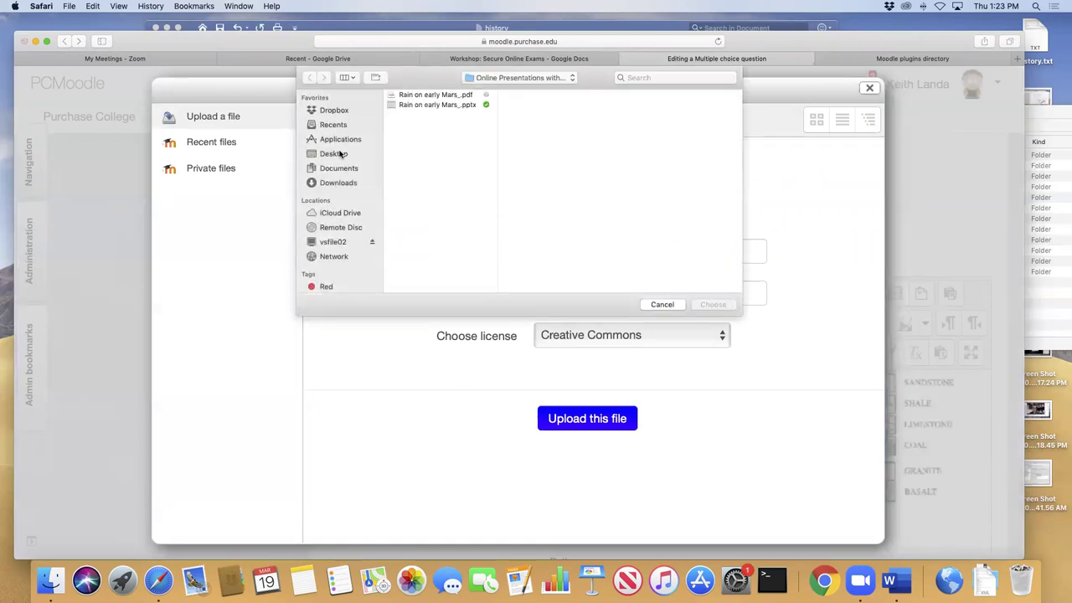
click(339, 154)
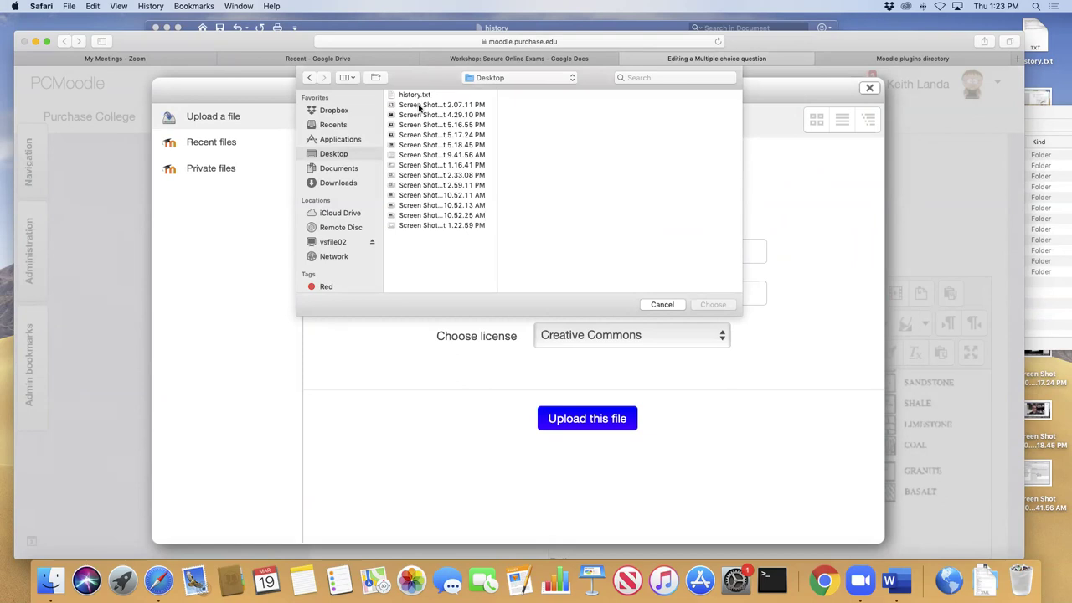
double_click(419, 125)
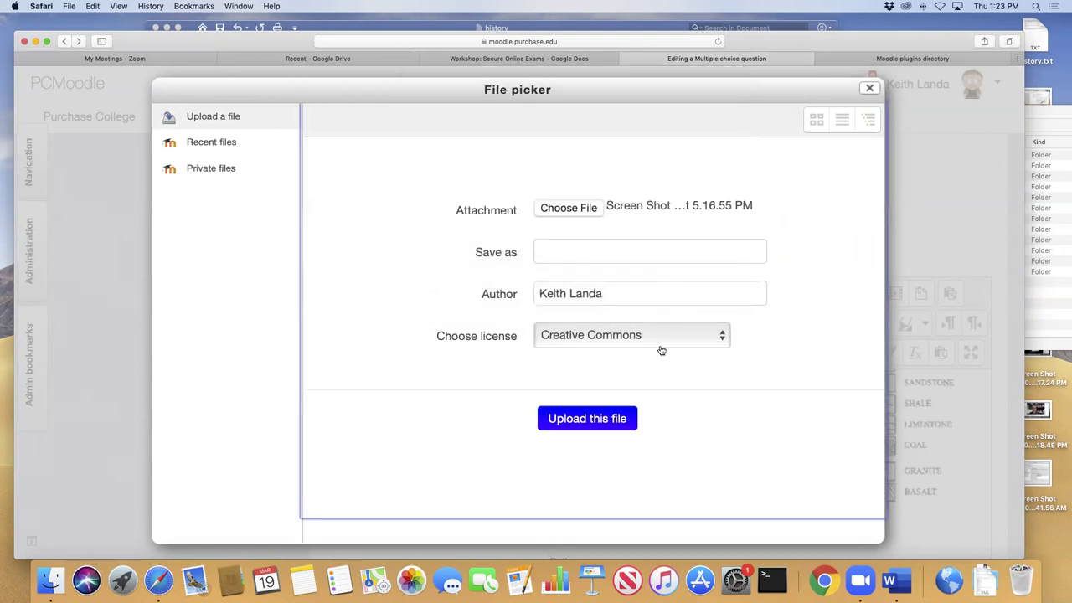
click(614, 418)
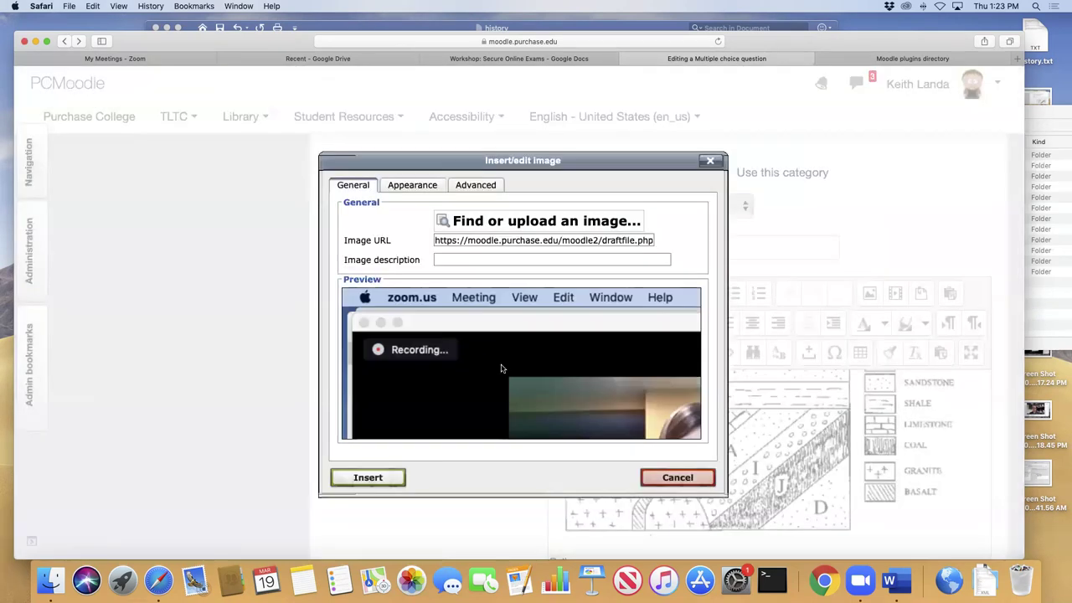
- Insert the uploaded screenshot into the question text without an image description and check its placement relative to the existing diagram
click(365, 479)
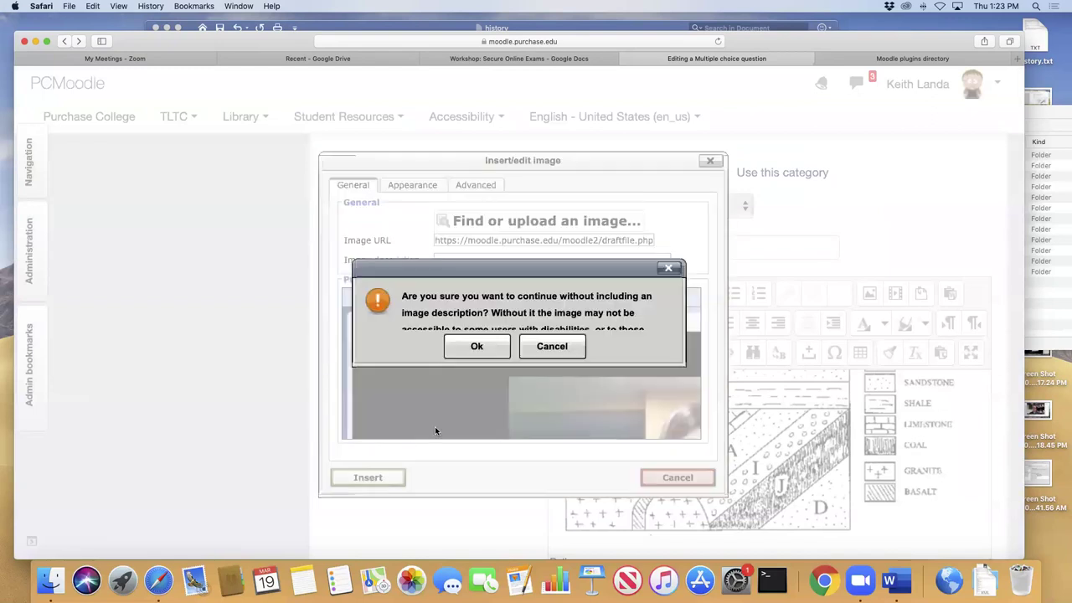
click(483, 350)
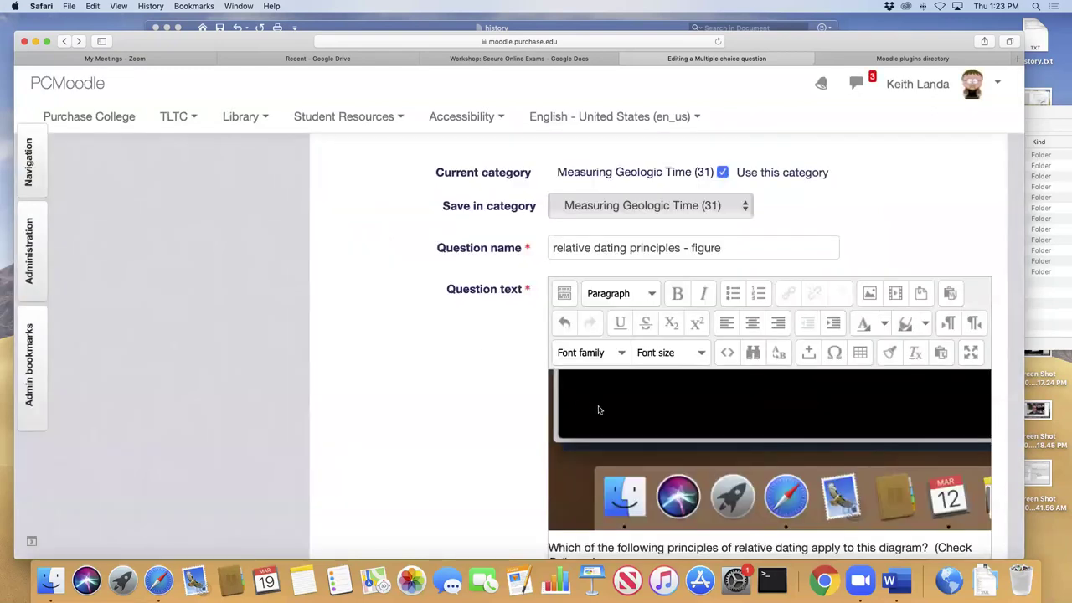
scroll(645, 429, down, 5)
scroll(645, 428, up, 5)
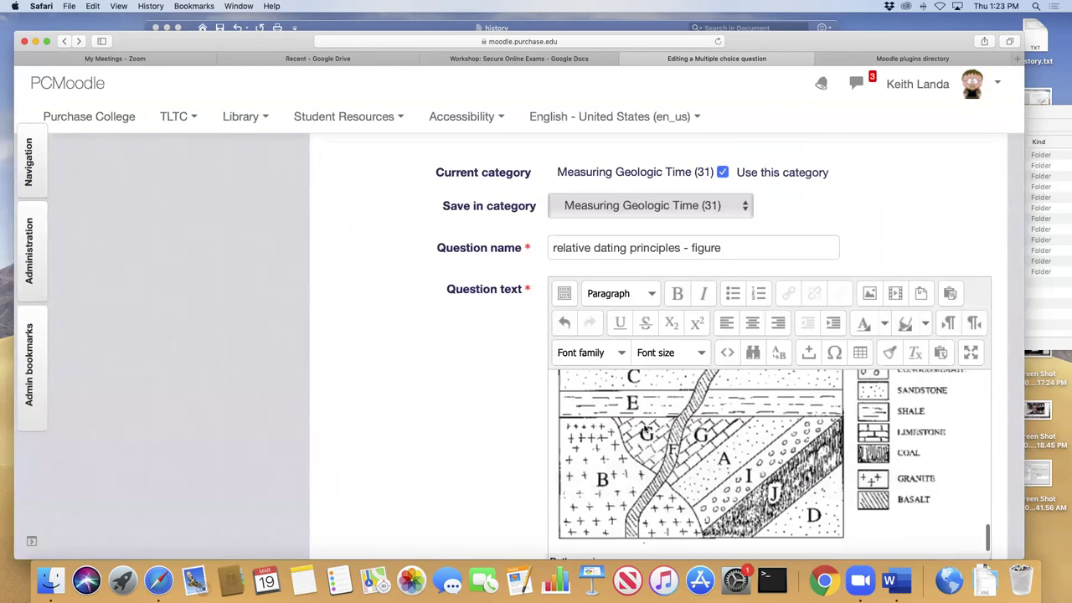
scroll(645, 428, up, 5)
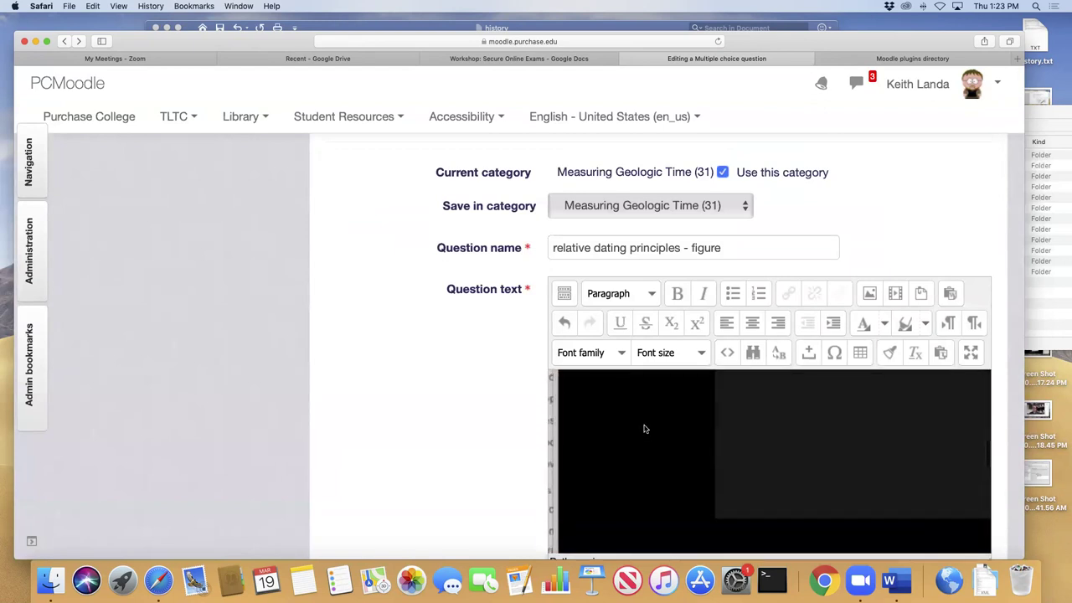
scroll(645, 429, up, 5)
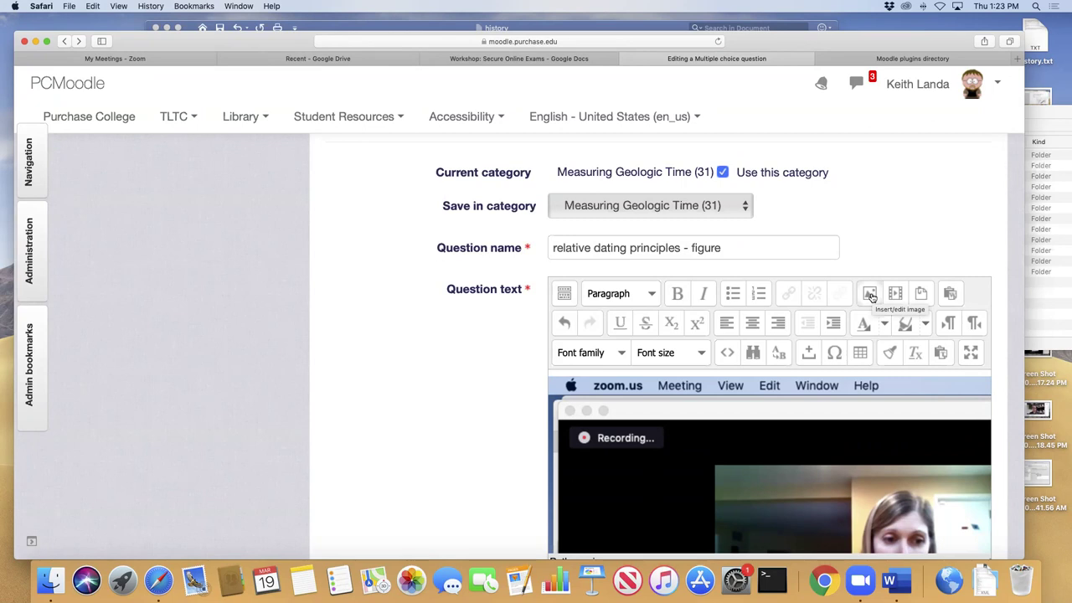
- Leave the question editing page for the sandbox course page, discarding the unsaved changes
scroll(390, 328, up, 5)
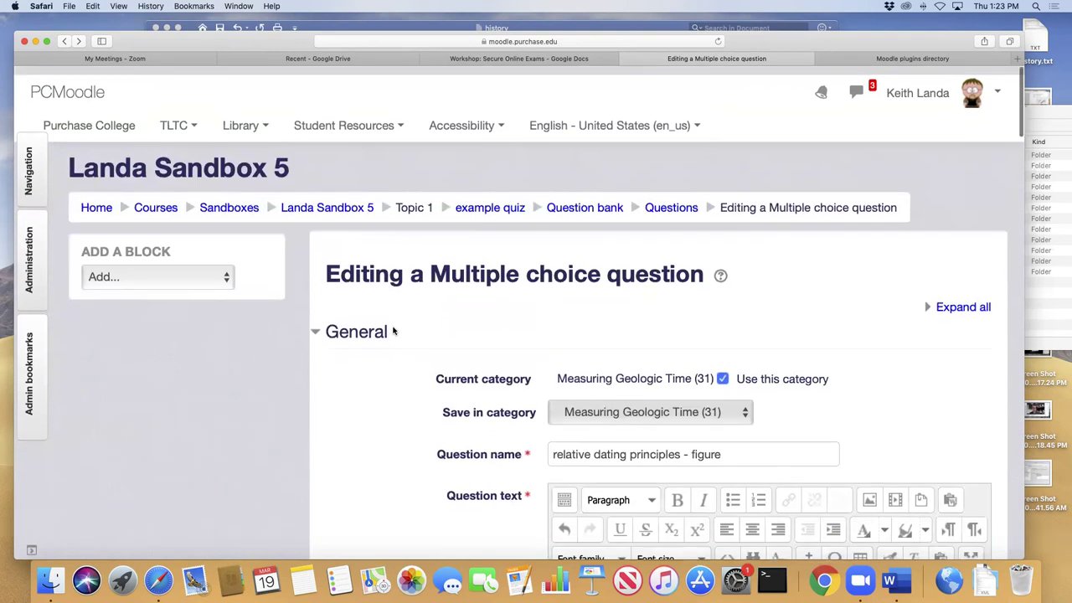
click(322, 198)
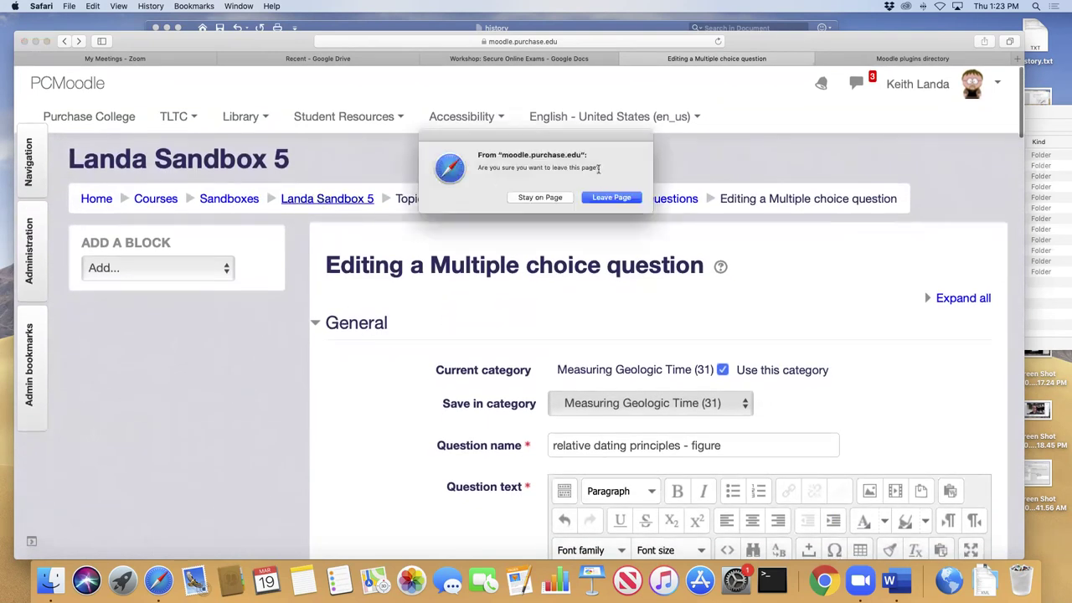
click(610, 198)
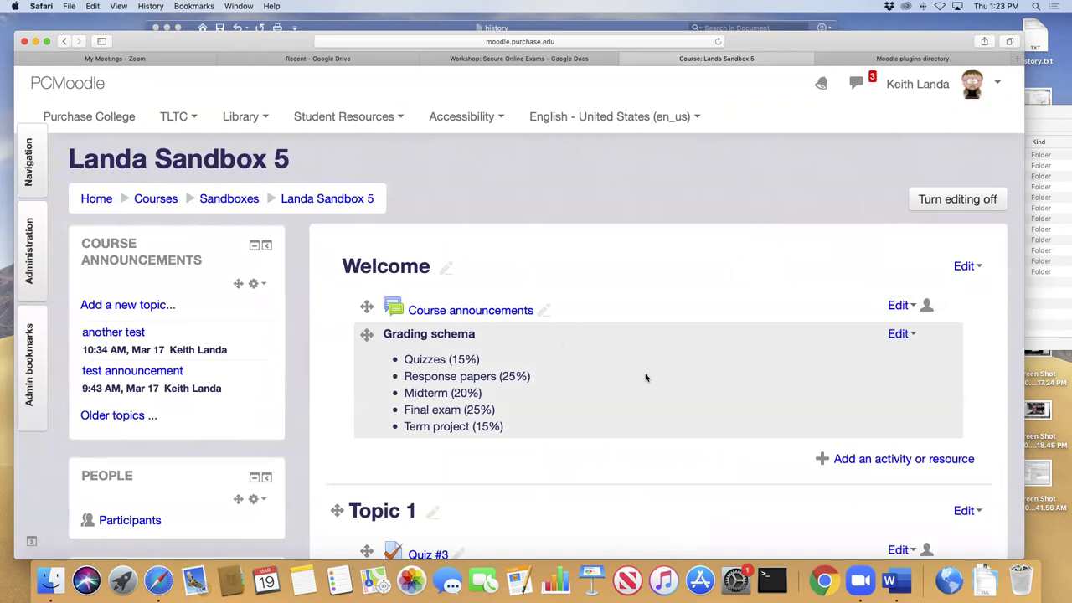
- Open the example quiz from Topic 1 of the course
click(22, 264)
scroll(549, 390, down, 5)
scroll(549, 392, down, 5)
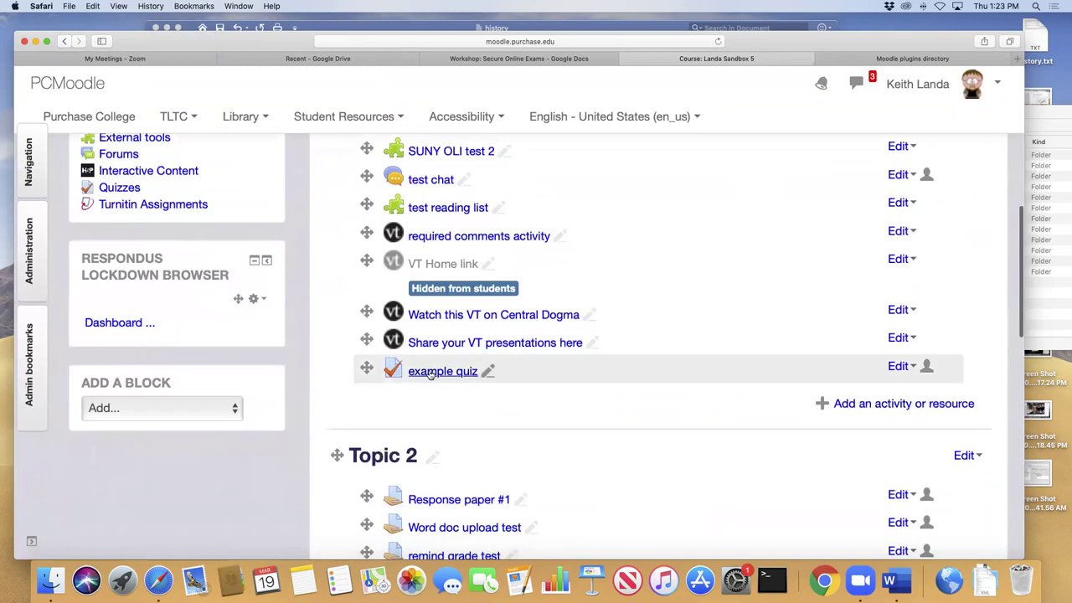
click(431, 372)
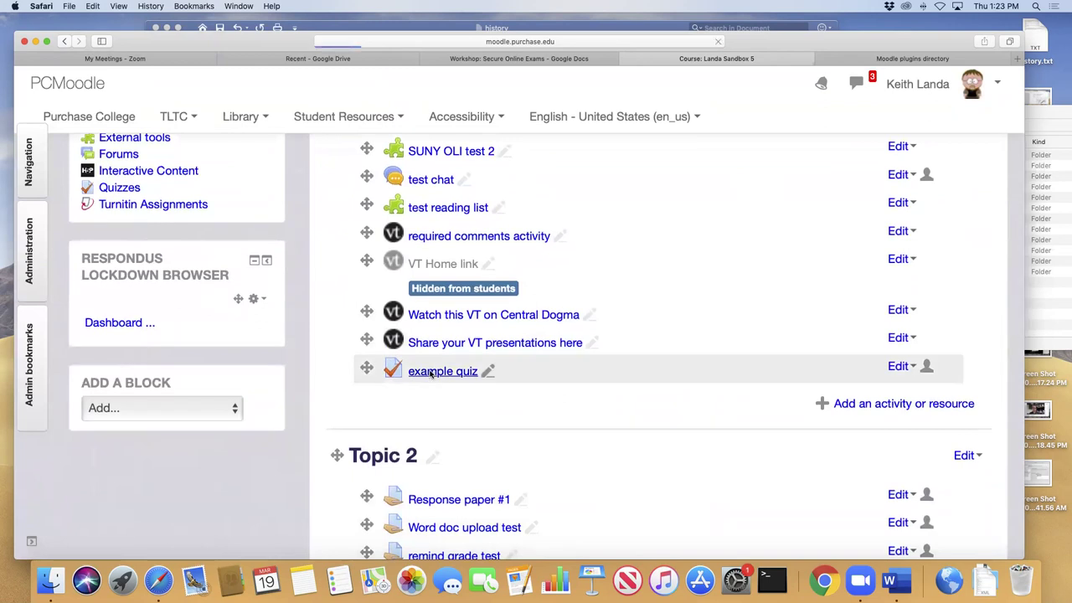
- Start a new user override for the example quiz from its quiz administration options
click(45, 271)
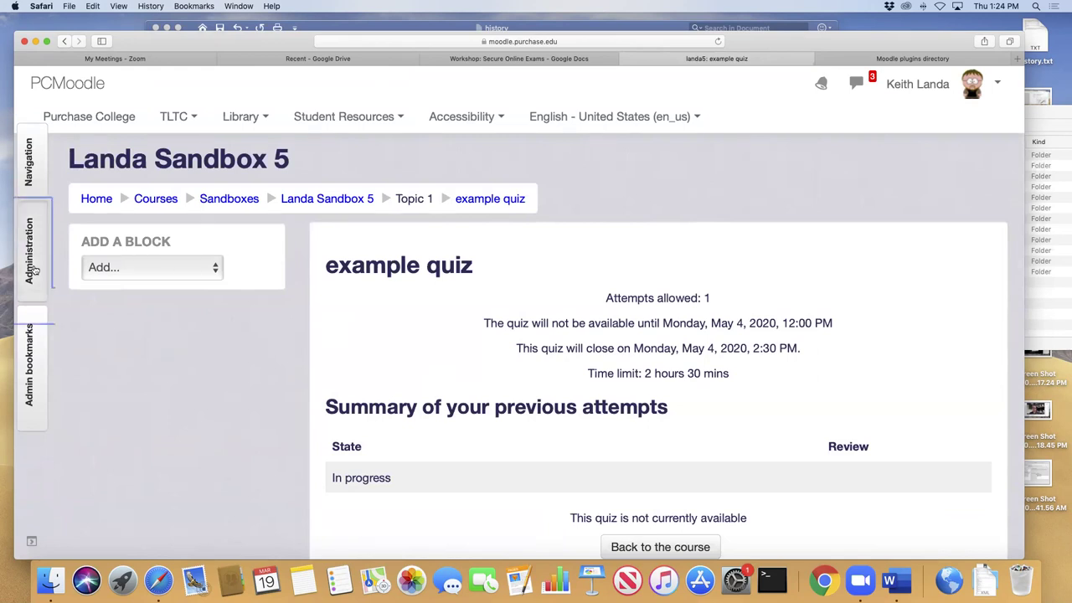
click(660, 310)
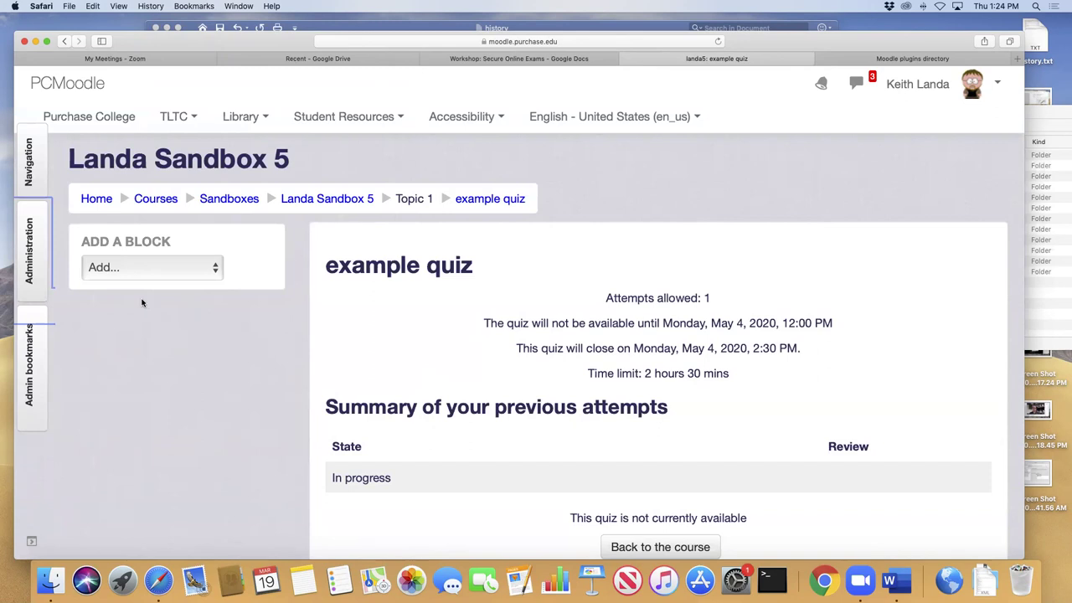
scroll(379, 365, down, 2)
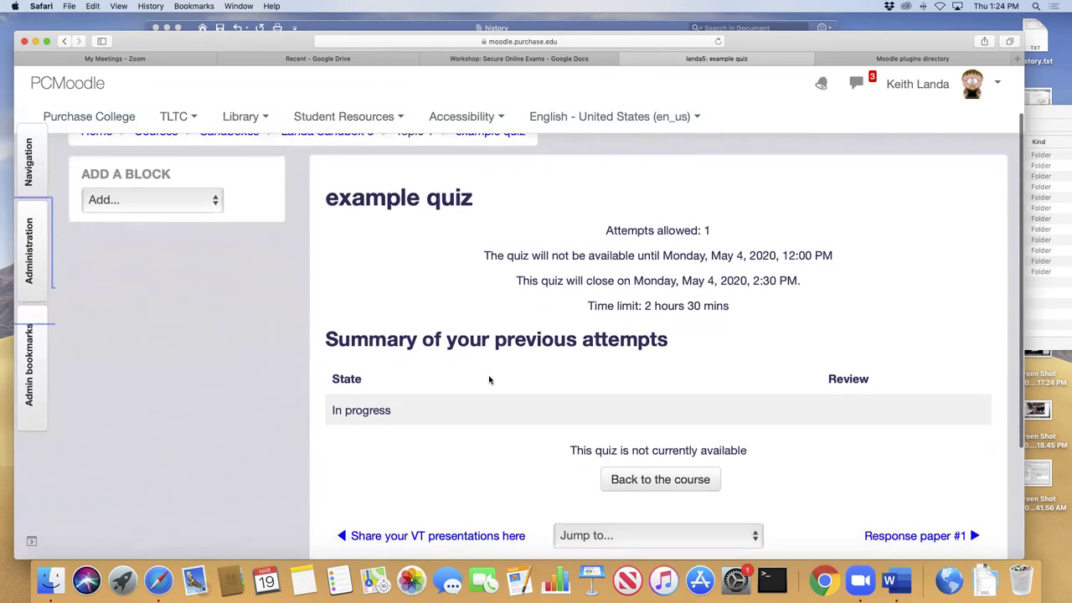
scroll(489, 379, down, 1)
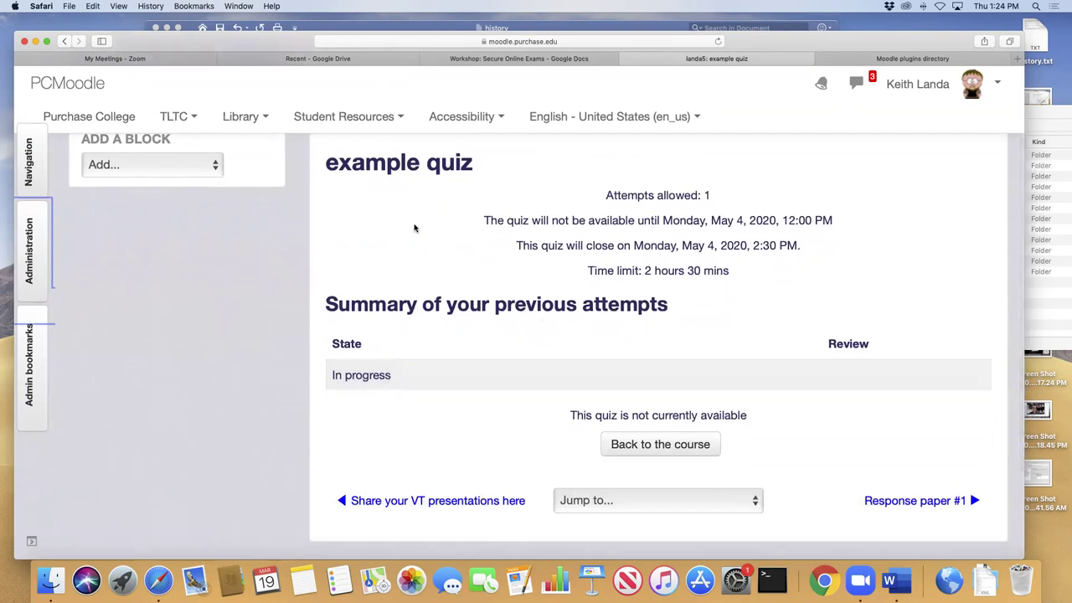
click(41, 244)
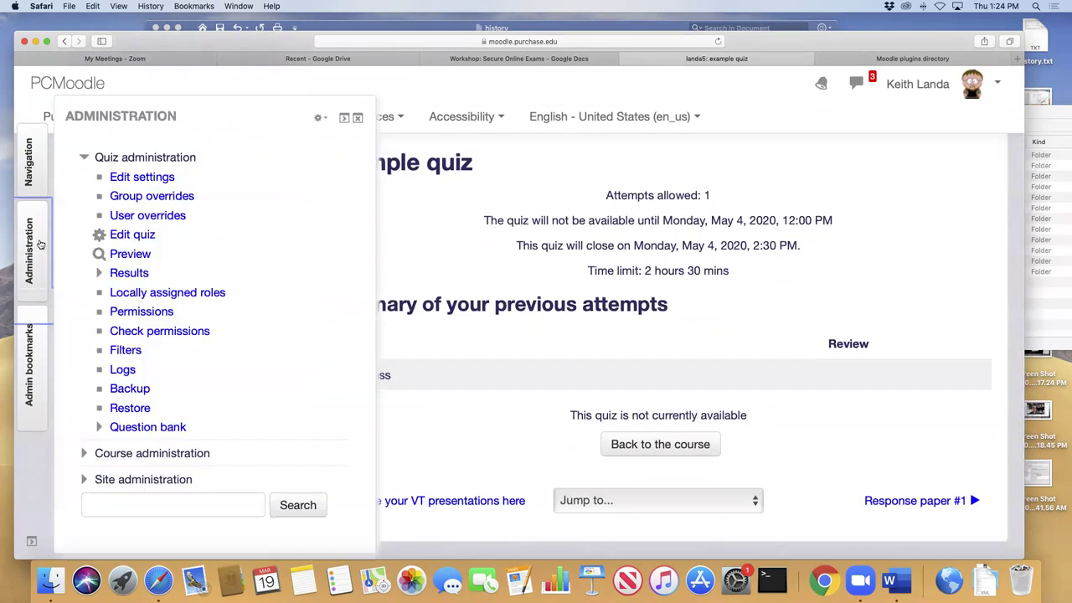
click(147, 215)
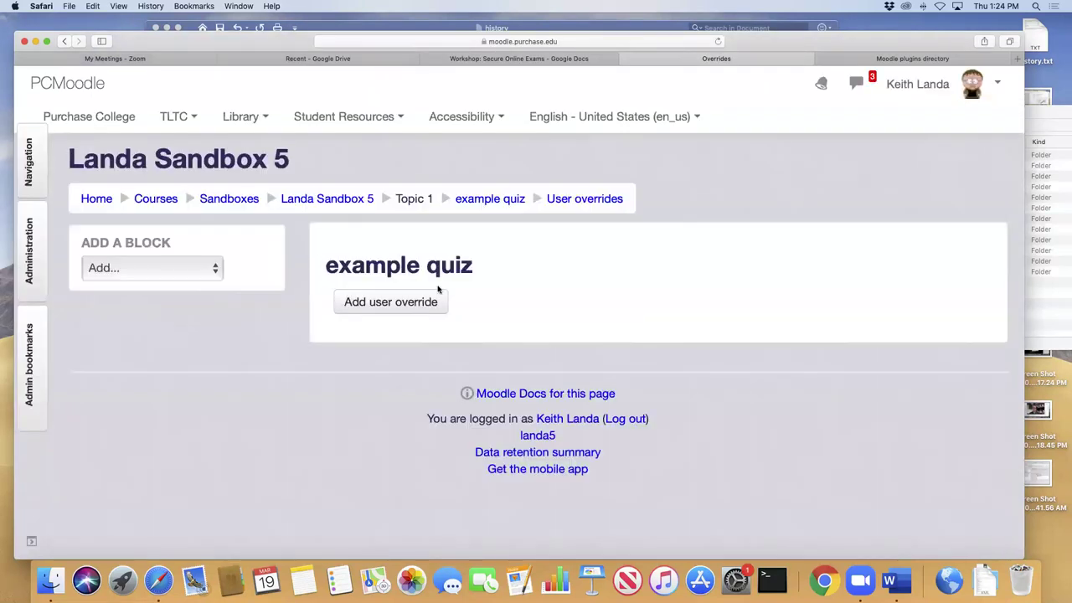
click(401, 302)
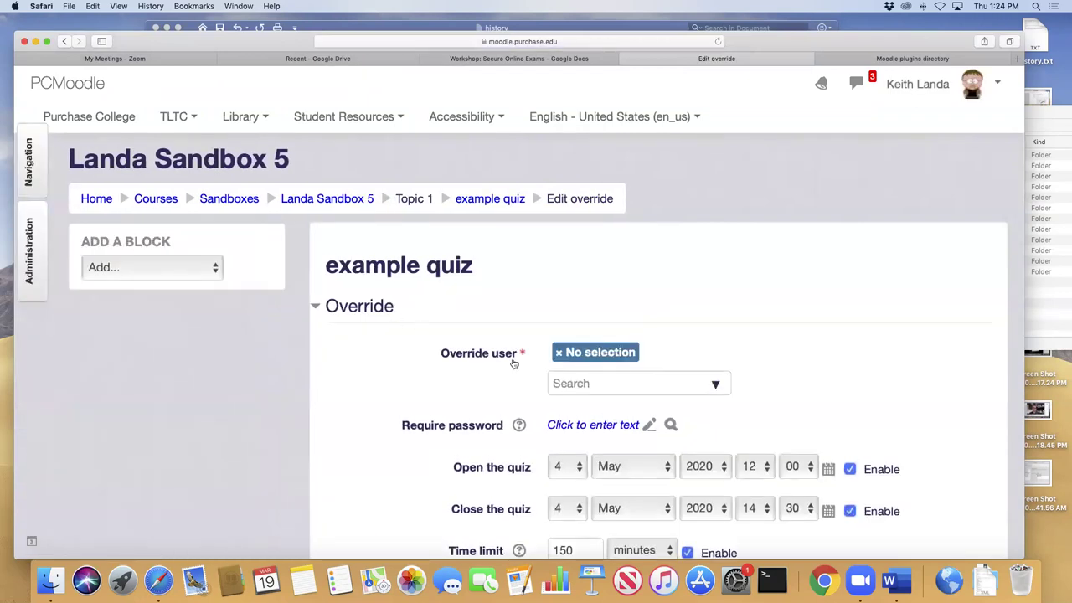
- Choose the second sample student as the override user
click(637, 384)
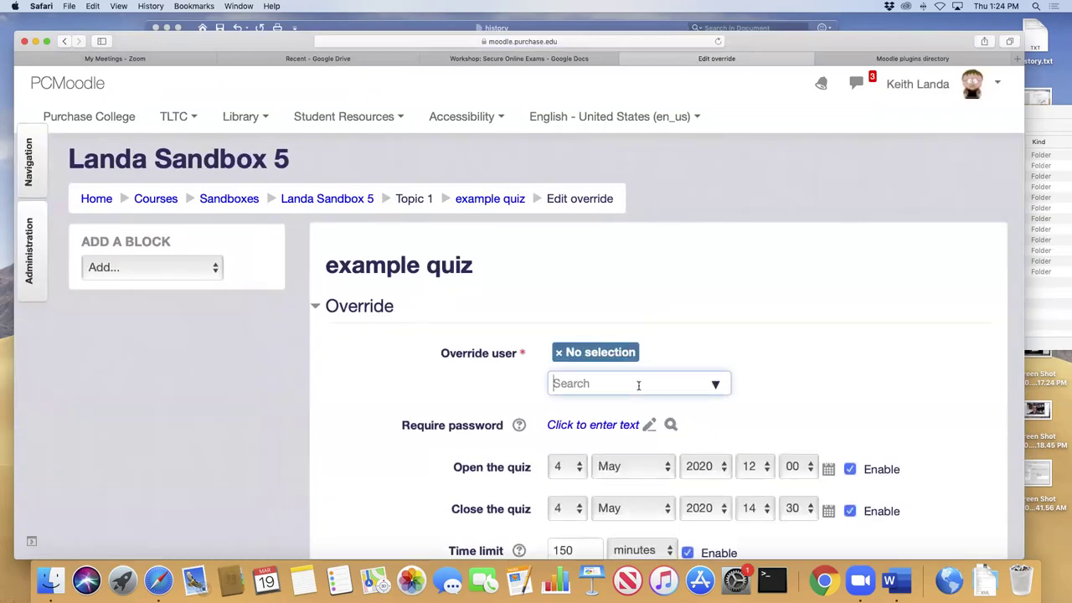
click(716, 385)
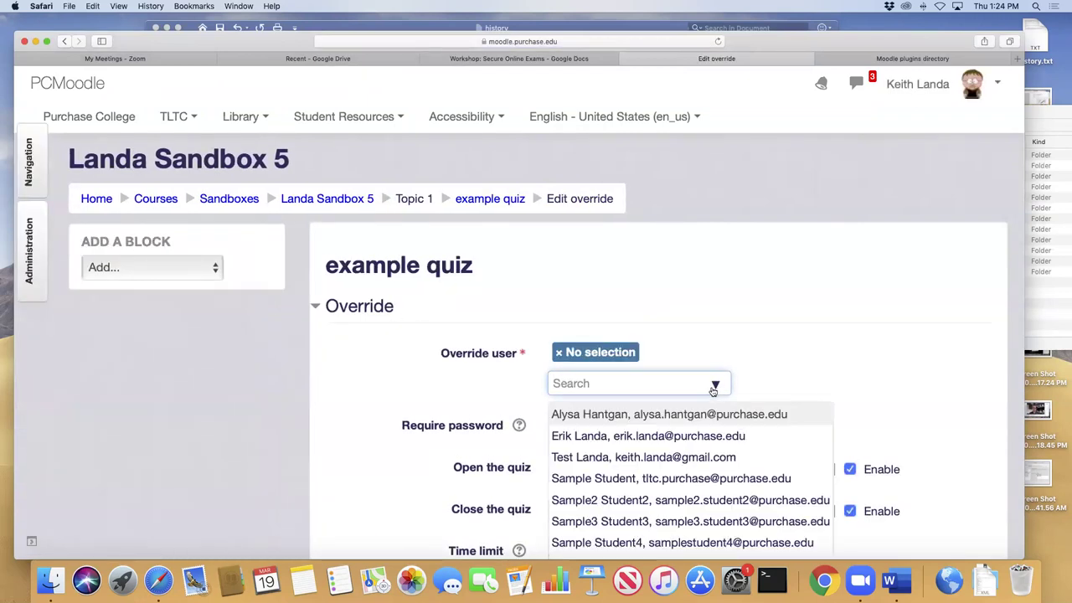
click(604, 502)
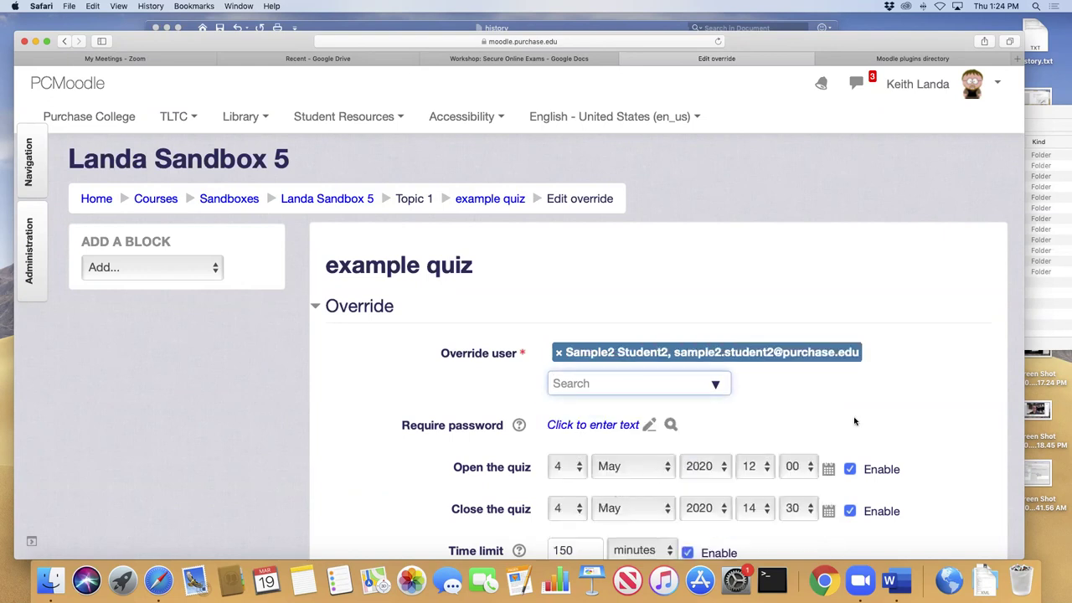
- Set the time limit in the student's quiz override to 300 minutes
scroll(854, 419, down, 5)
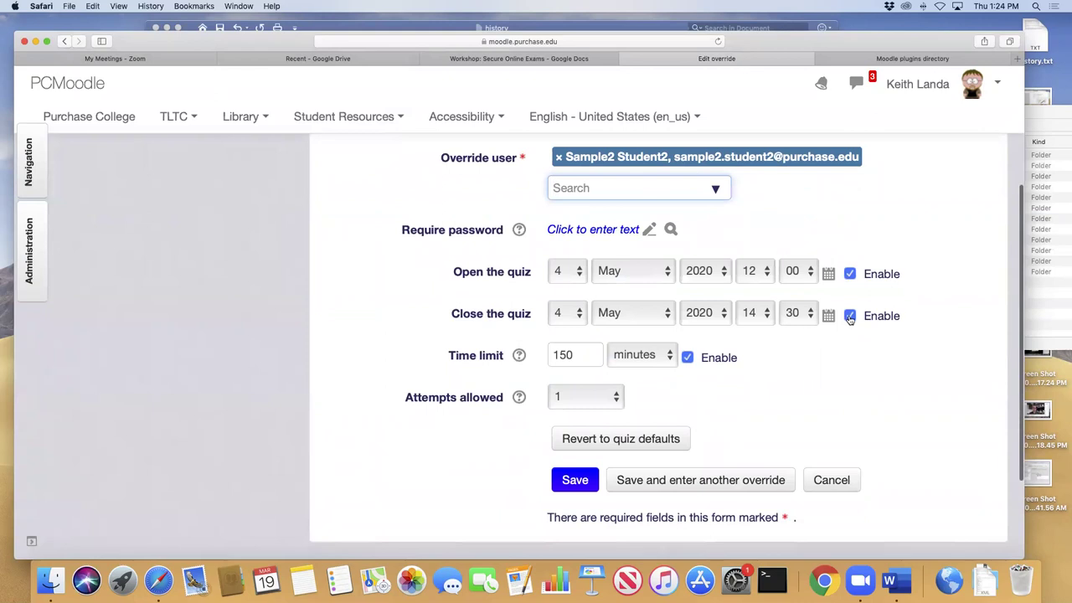
double_click(587, 354)
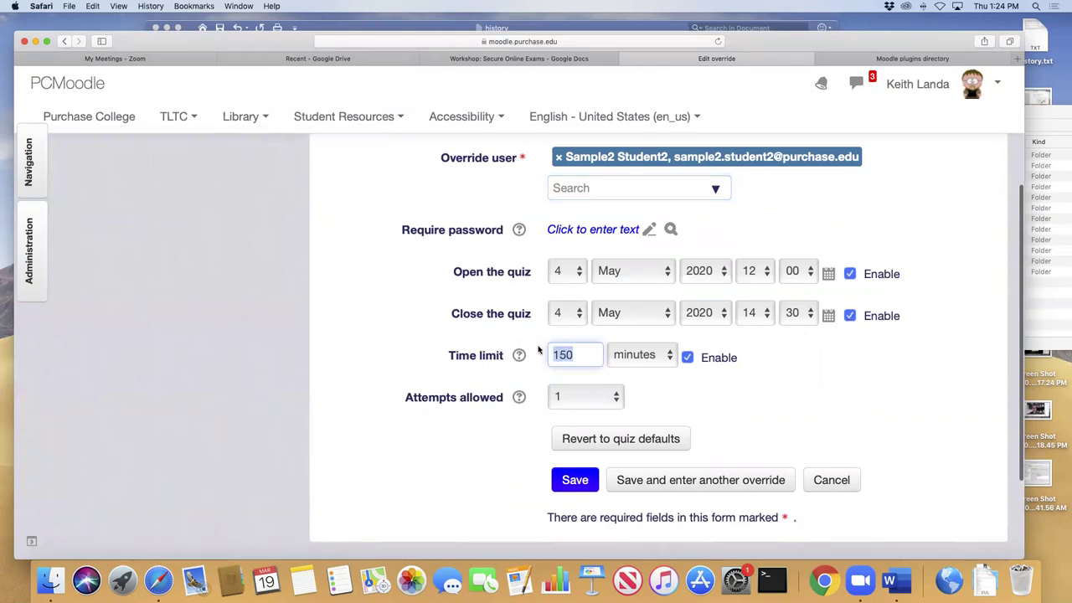
text(300)
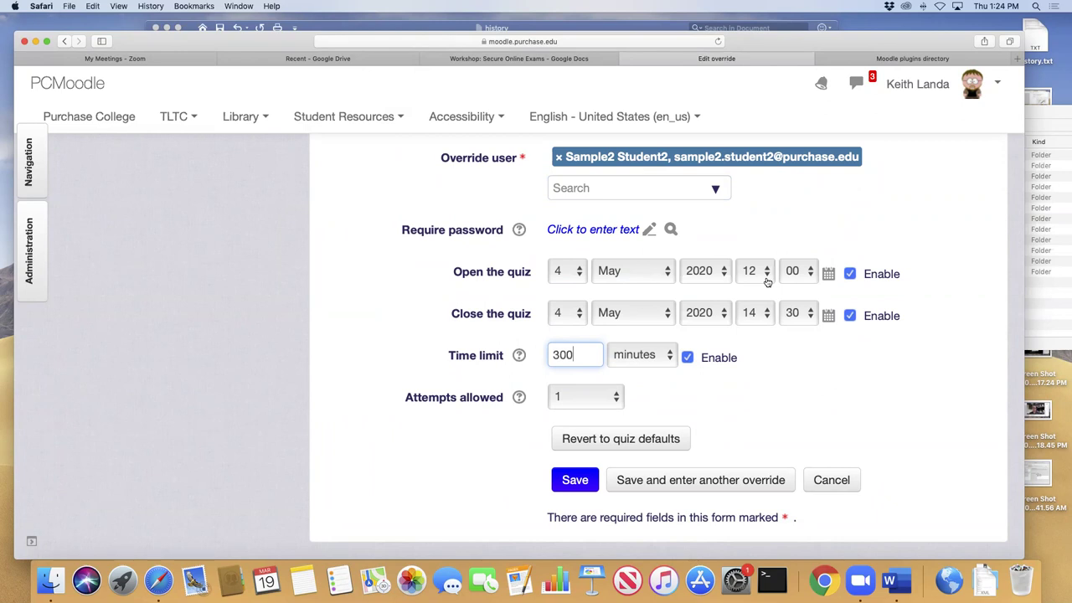
- Set the override's quiz closing time on 4 May 2020 to 16:00 and save the override
click(767, 316)
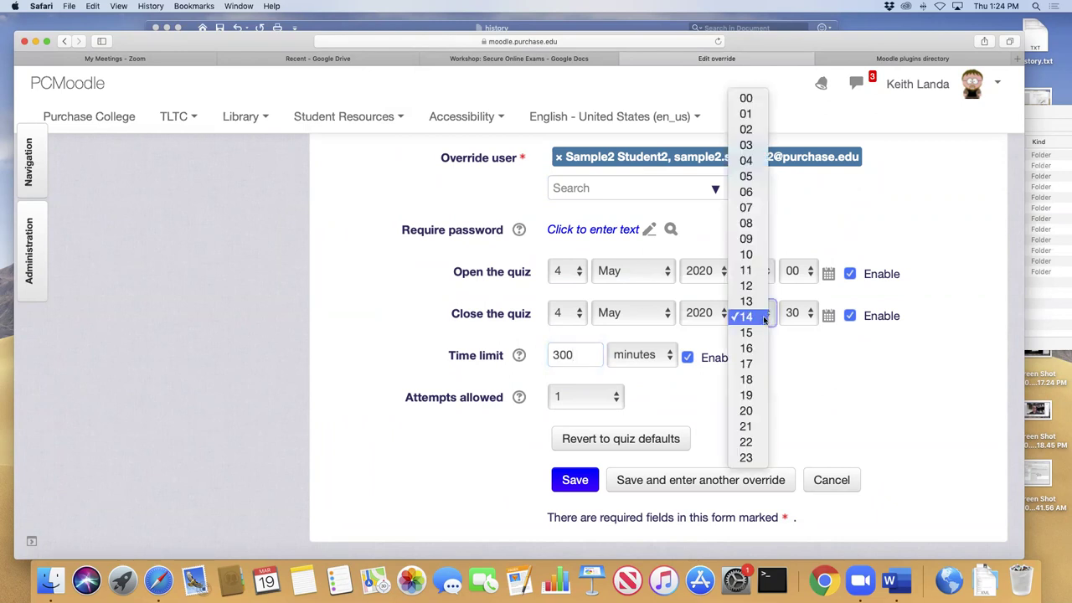
click(748, 348)
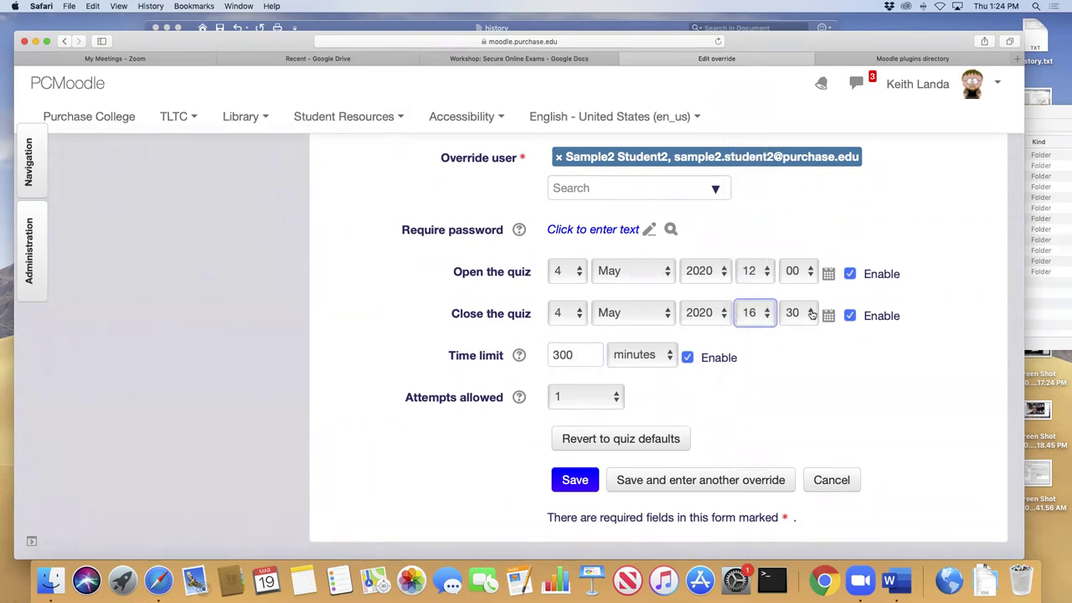
click(811, 314)
scroll(804, 79, up, 5)
click(790, 12)
click(573, 480)
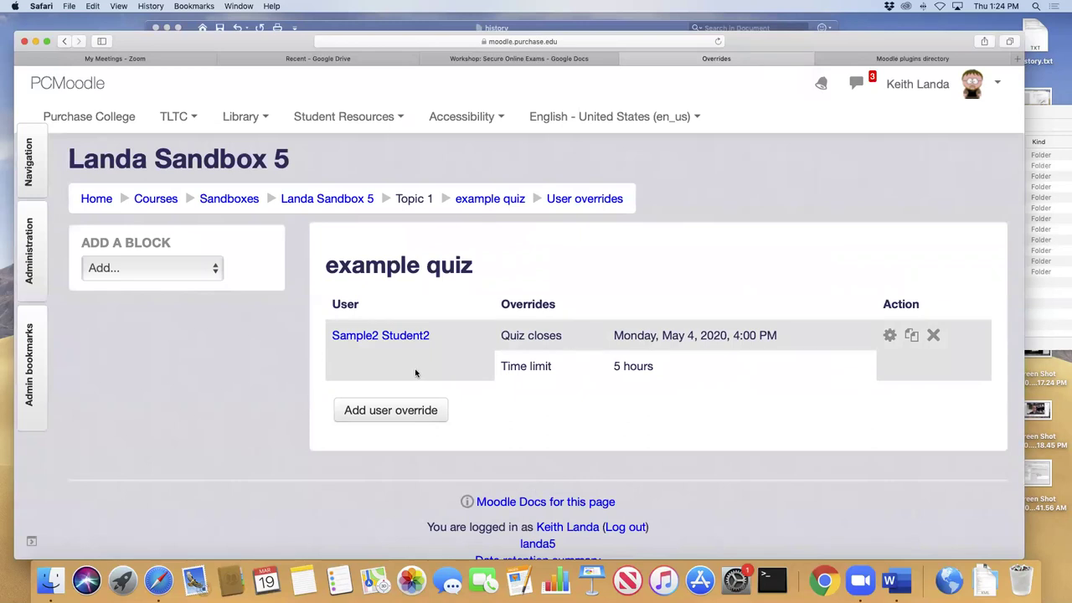
- Return to the sandbox course page and go to its block-adding area beside Topic 1
click(324, 201)
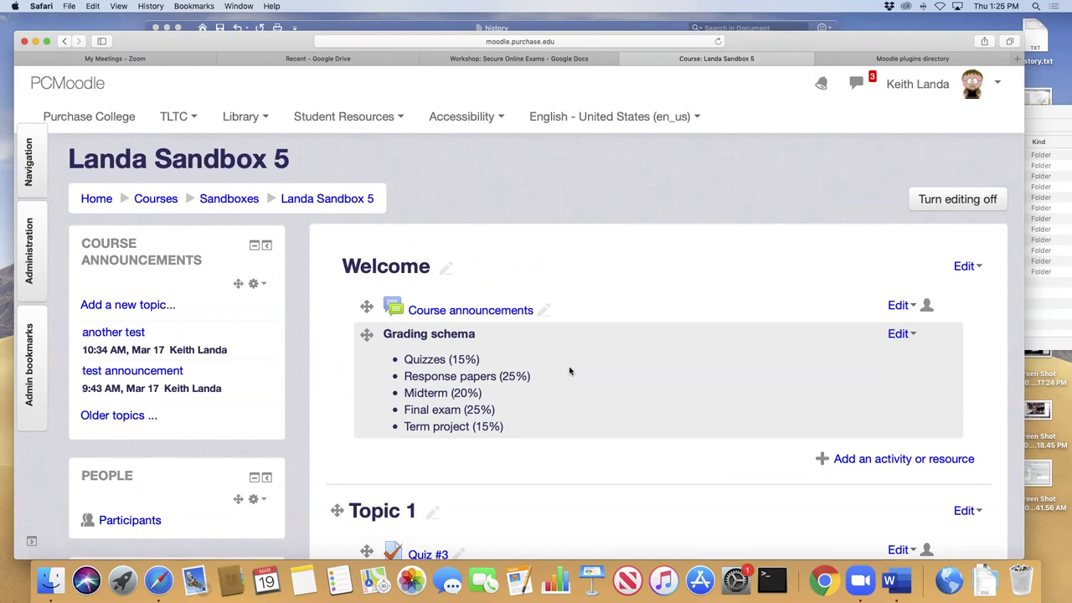
scroll(570, 371, down, 7)
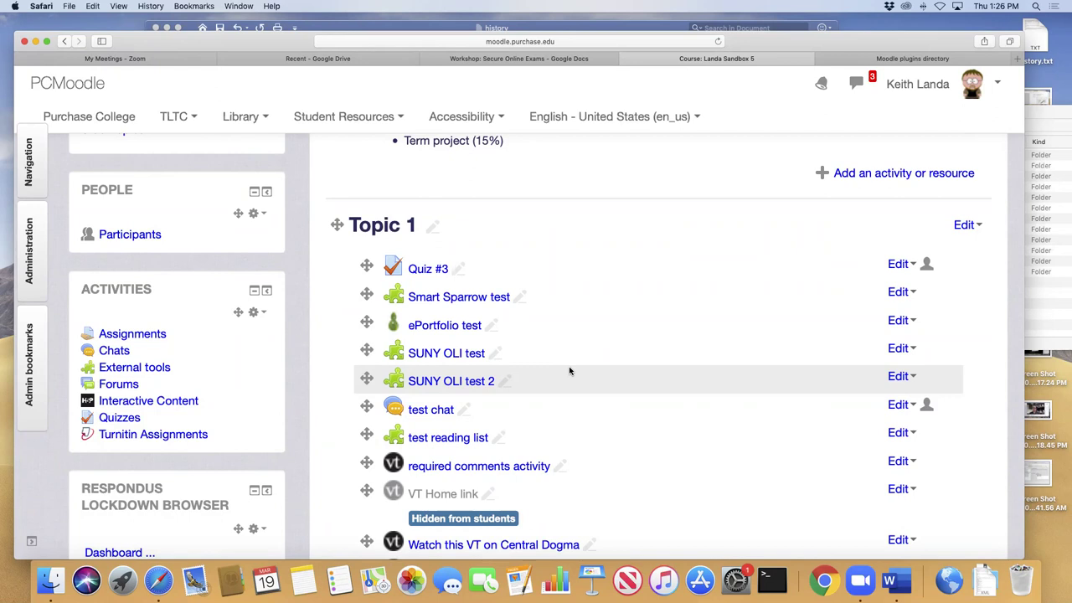
scroll(622, 397, down, 5)
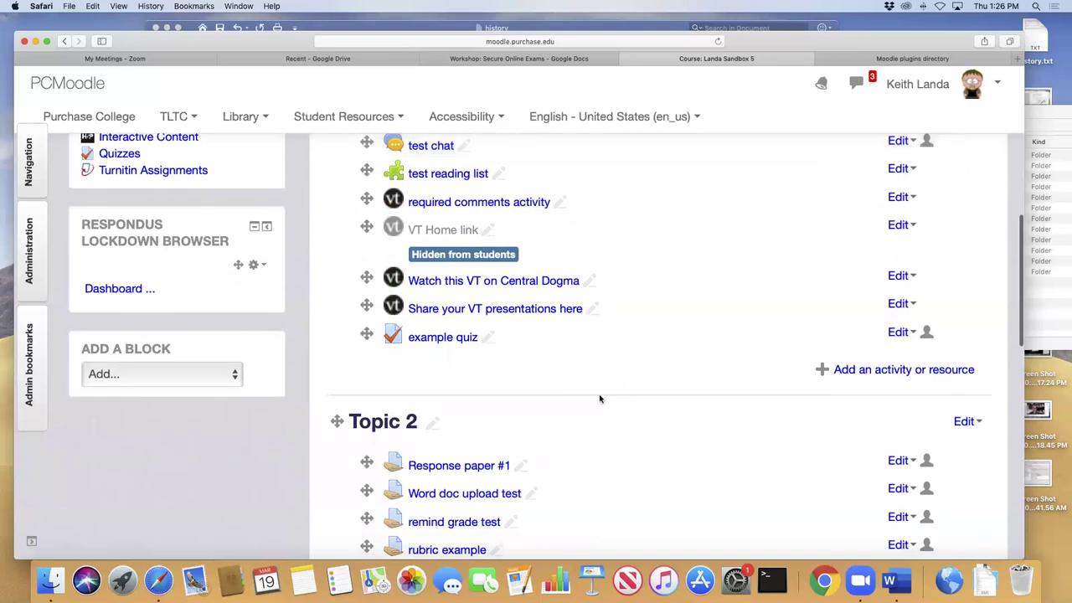
- Look through the list of blocks available for the course without adding one
click(214, 382)
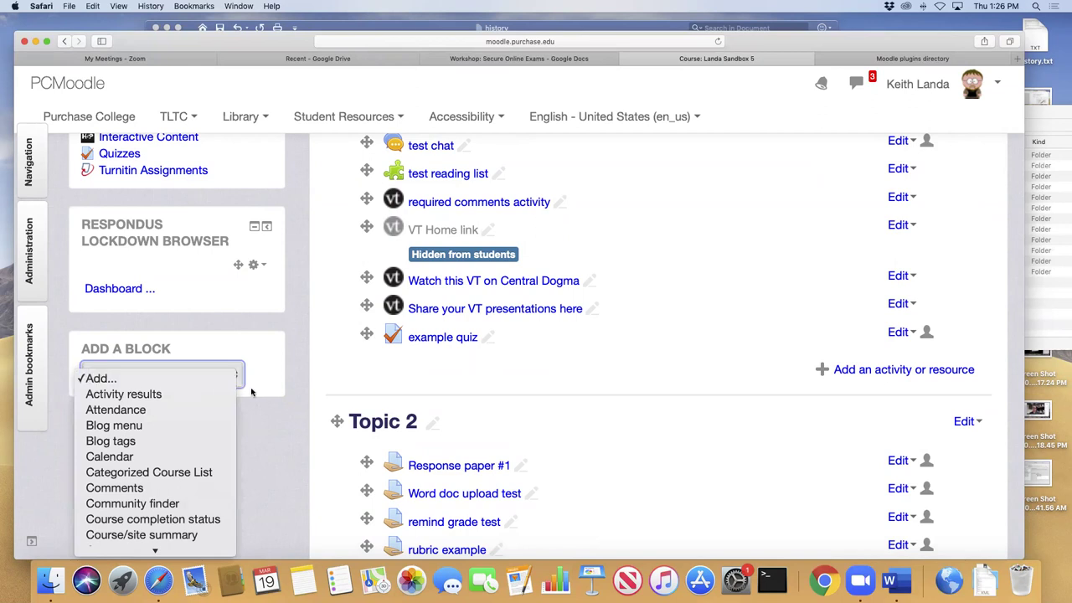
scroll(212, 402, down, 5)
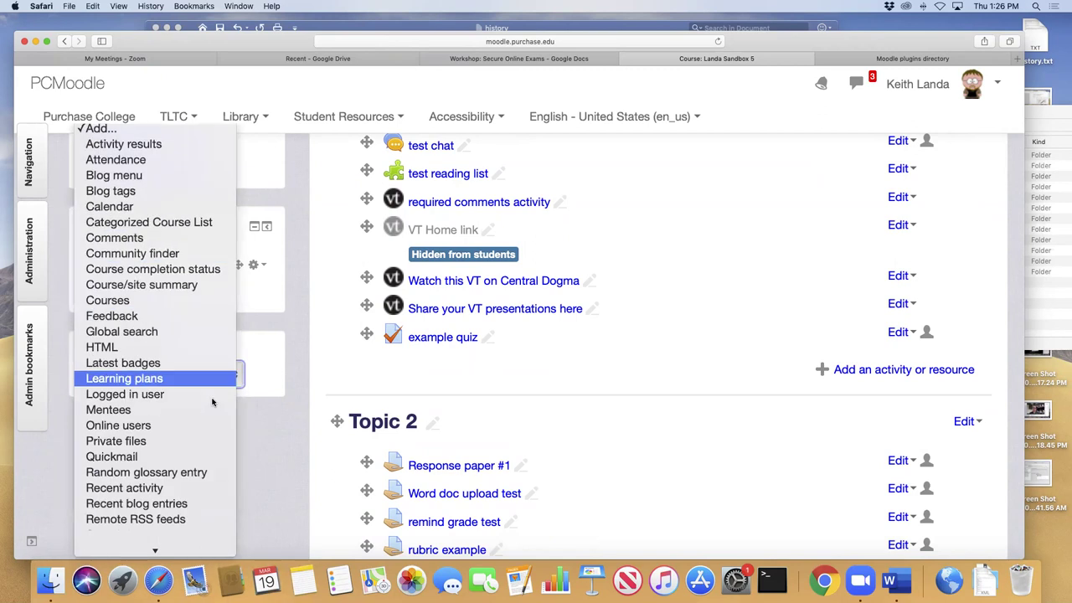
scroll(212, 402, down, 3)
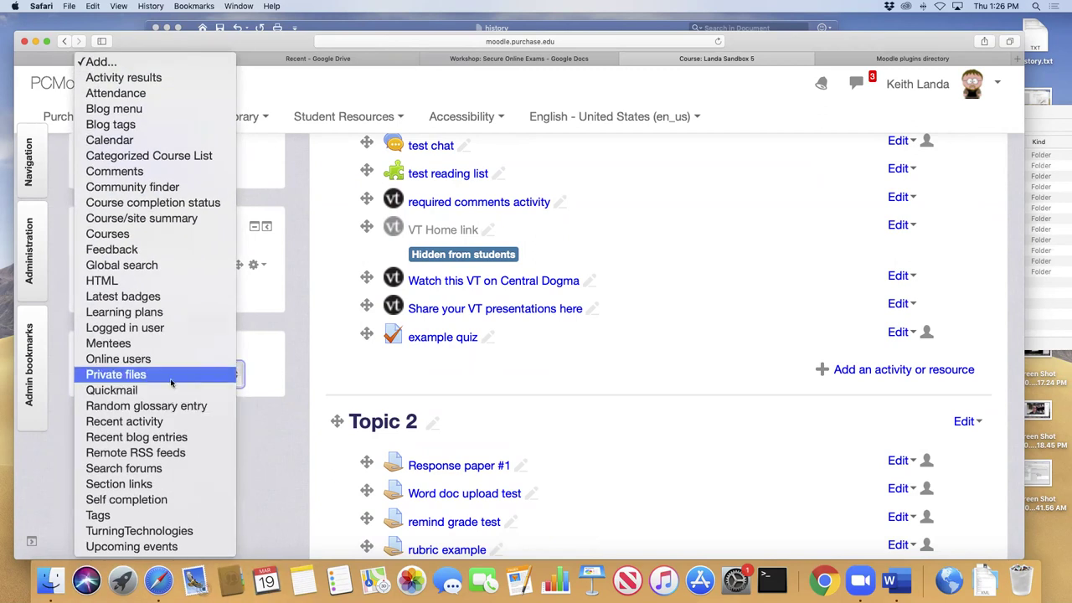
click(259, 425)
scroll(285, 377, up, 10)
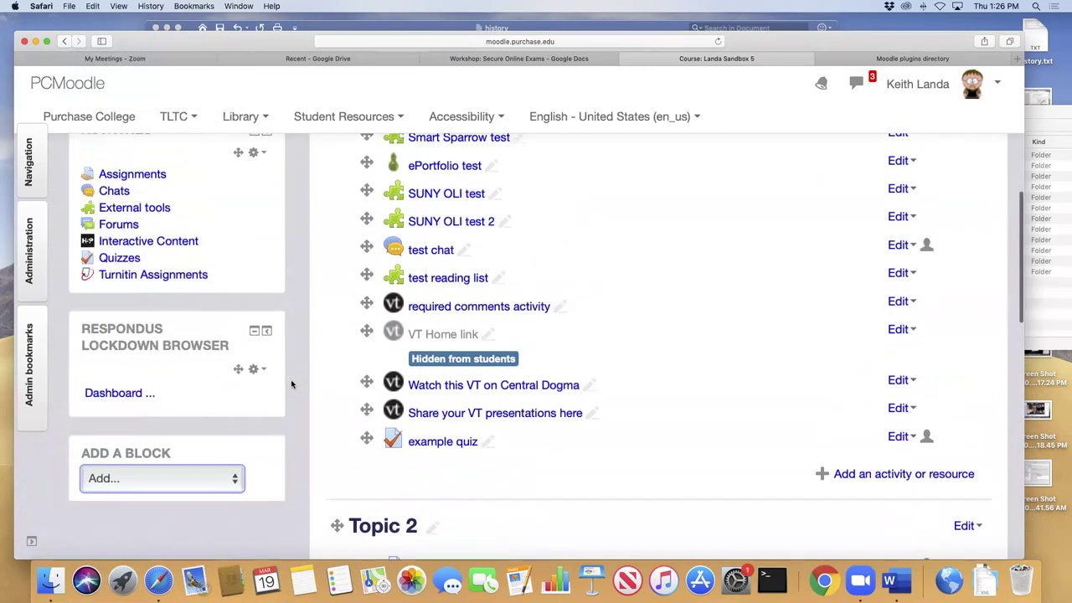
scroll(340, 387, down, 4)
scroll(341, 387, down, 8)
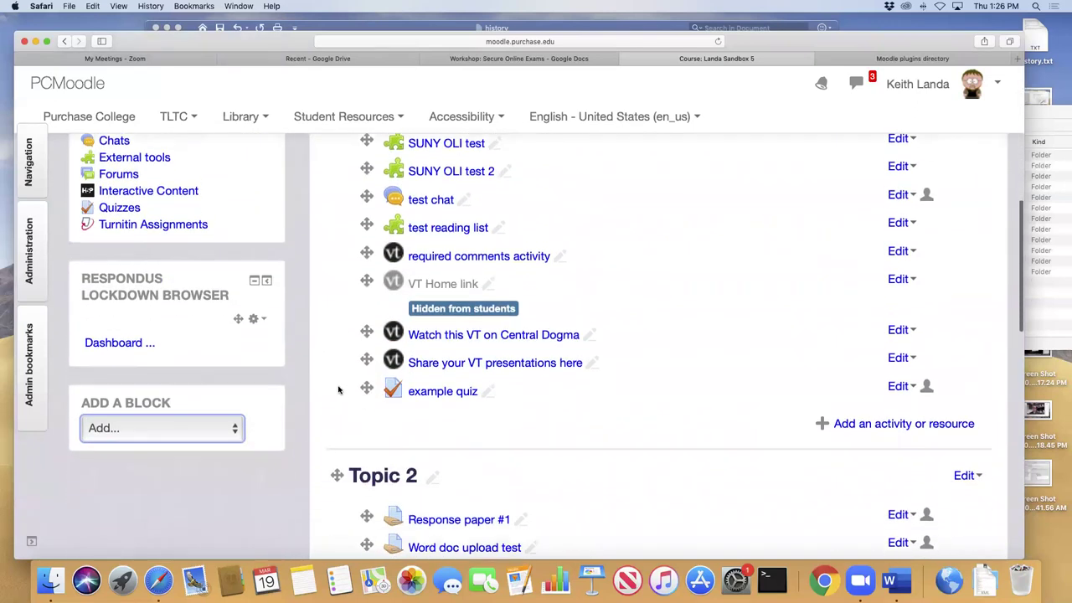
click(232, 390)
scroll(232, 391, down, 5)
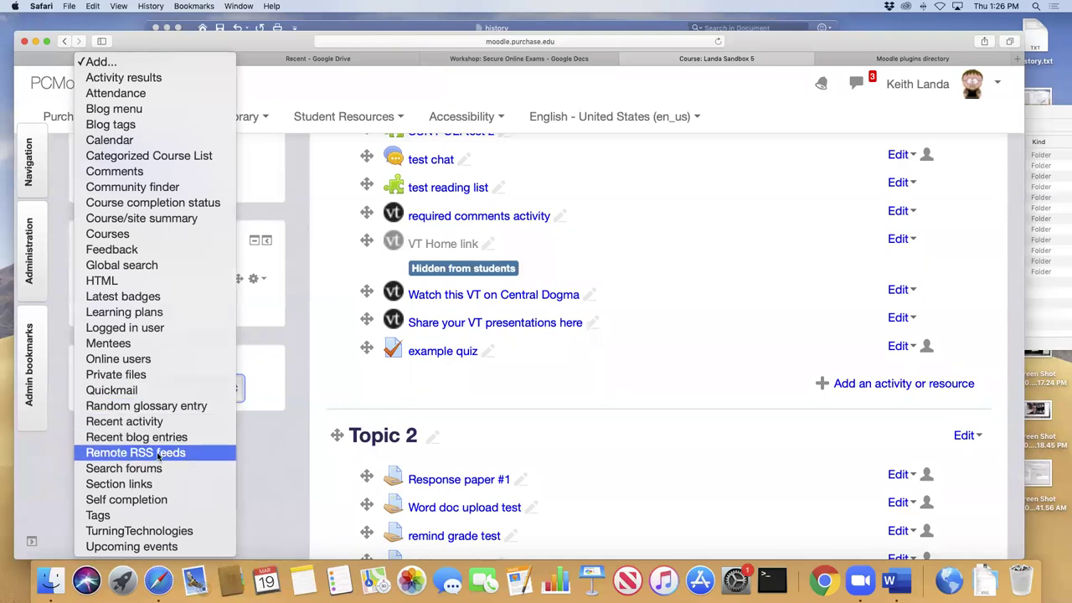
click(250, 447)
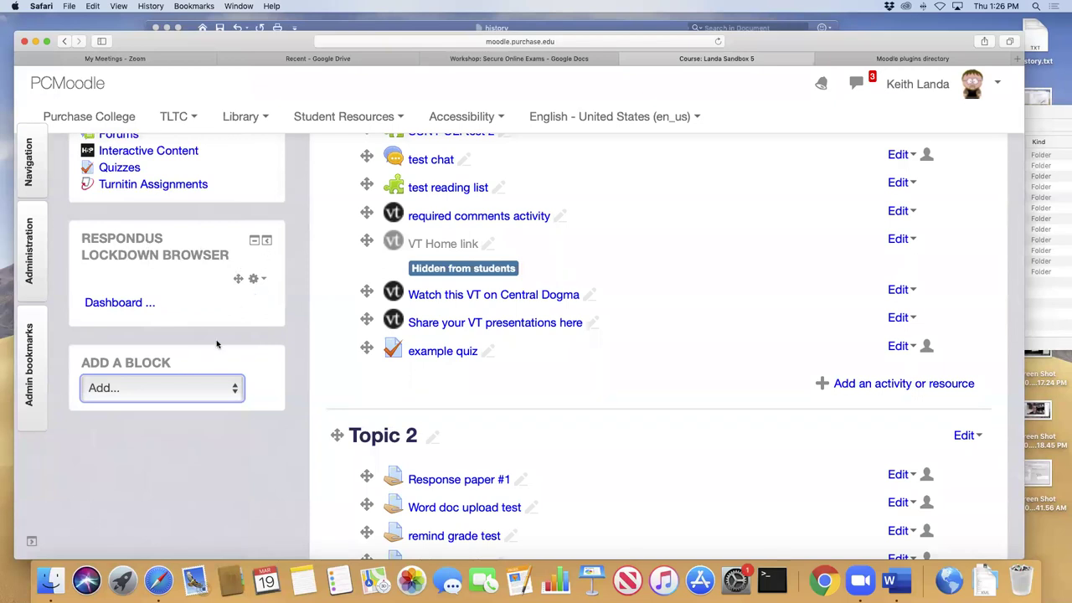
click(235, 389)
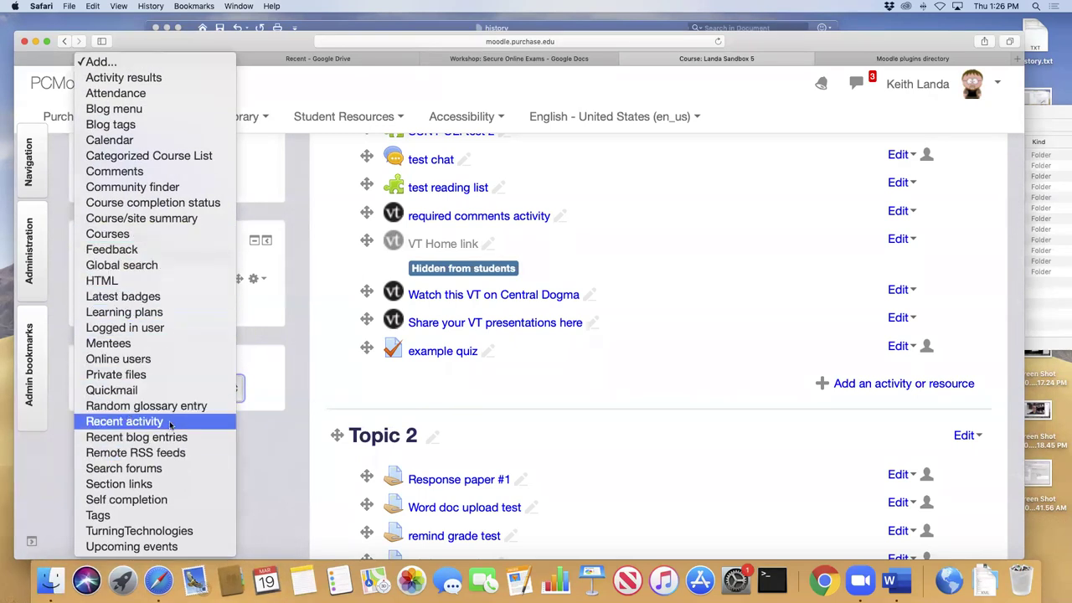
key(Escape)
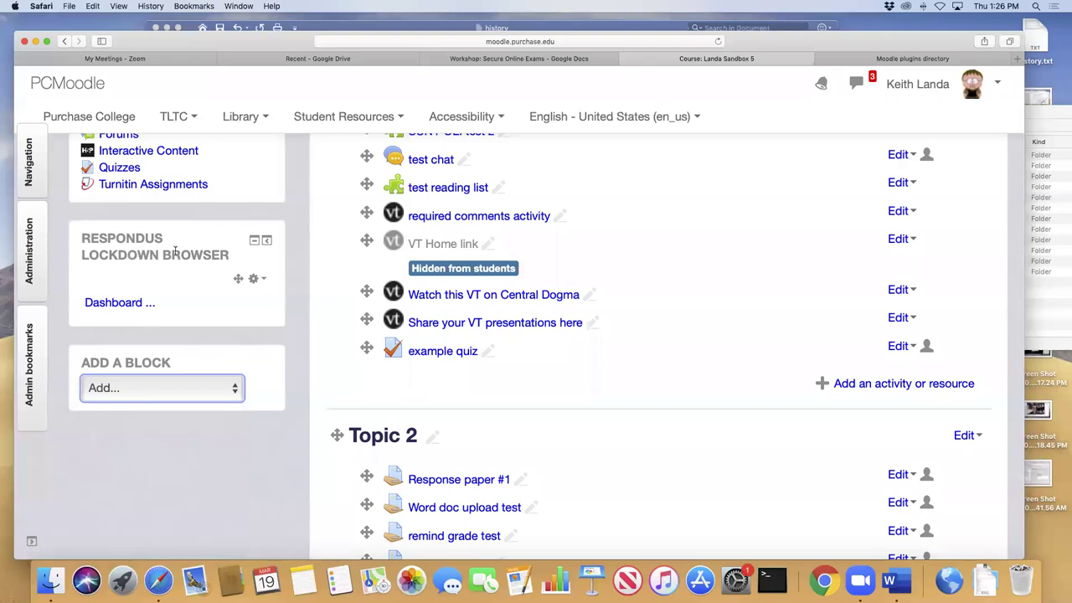
- Open the dashboard of the Respondus LockDown Browser block and view its Welcome page
click(123, 304)
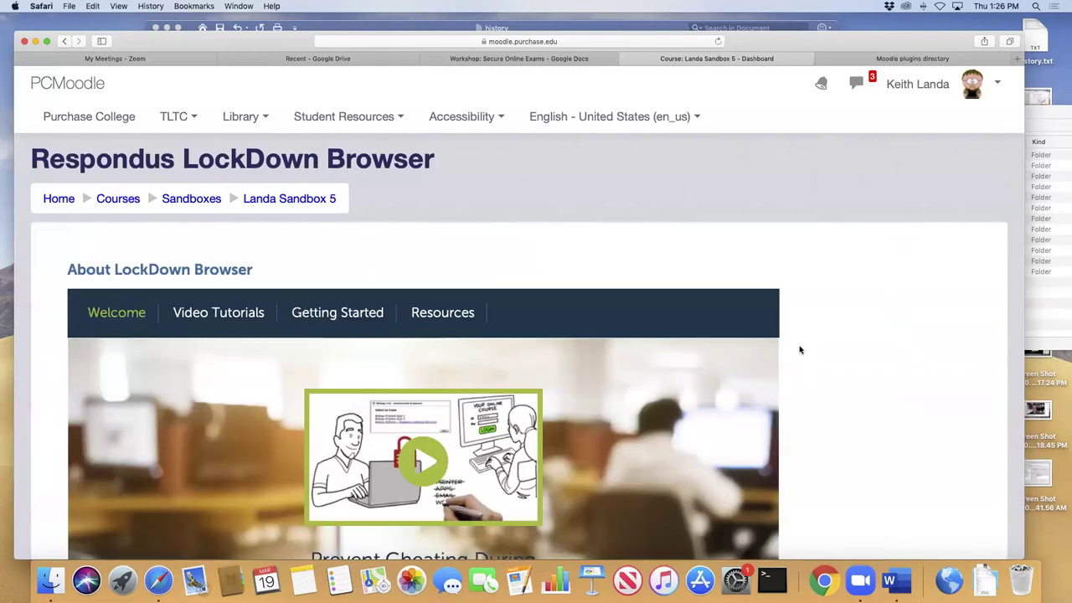
scroll(800, 351, down, 5)
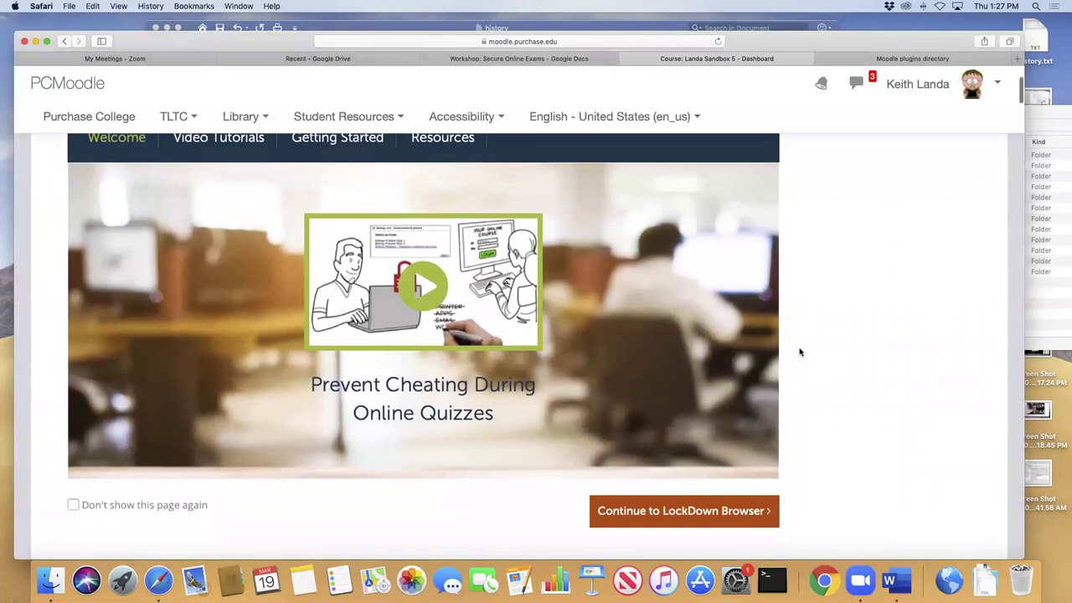
scroll(799, 352, up, 1)
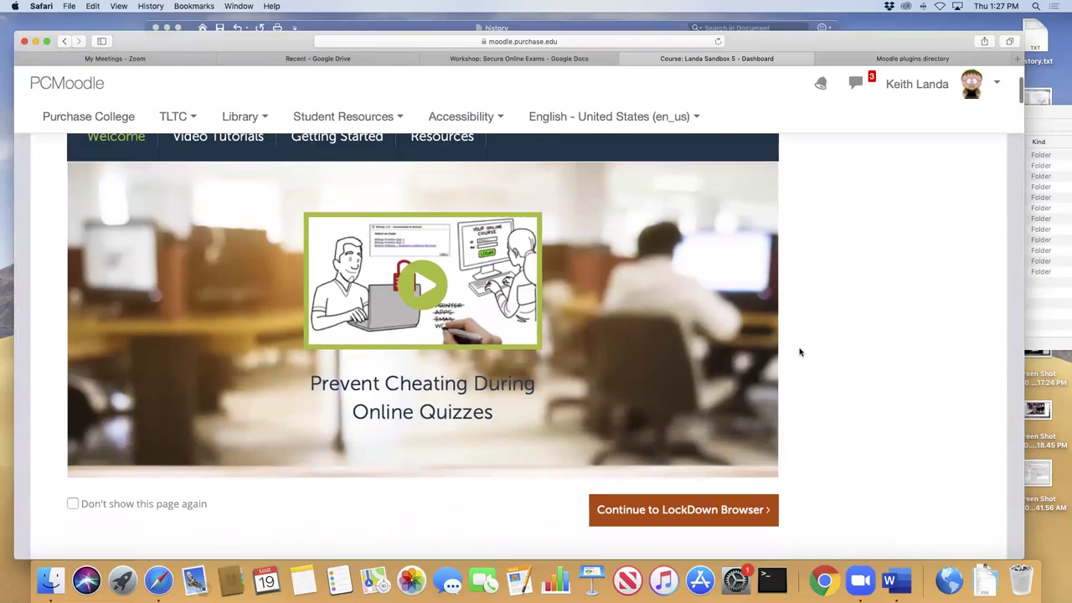
scroll(800, 351, up, 1)
scroll(800, 352, down, 1)
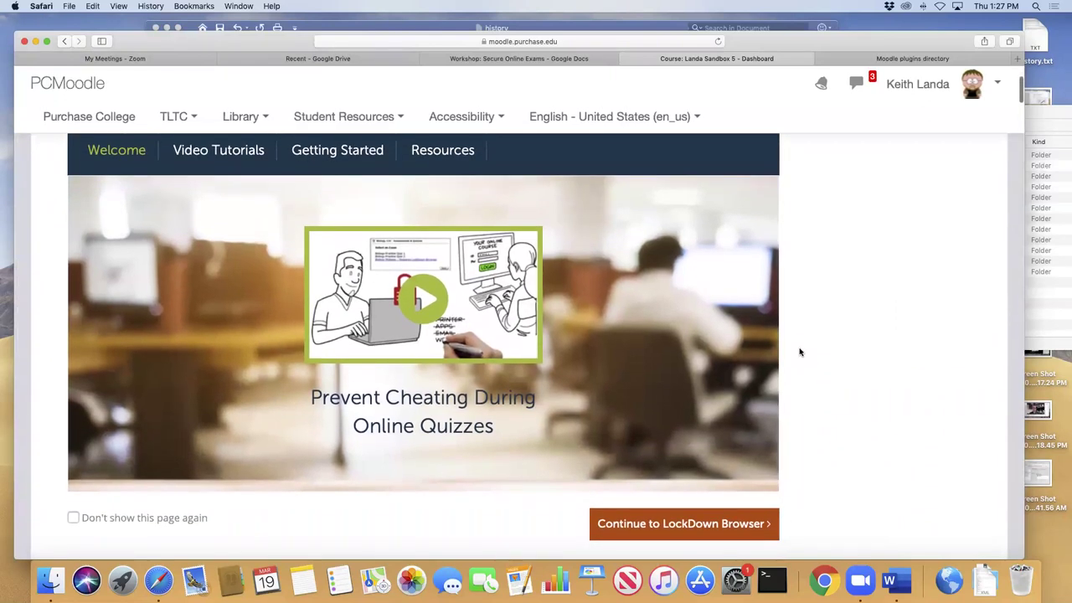
scroll(799, 351, up, 1)
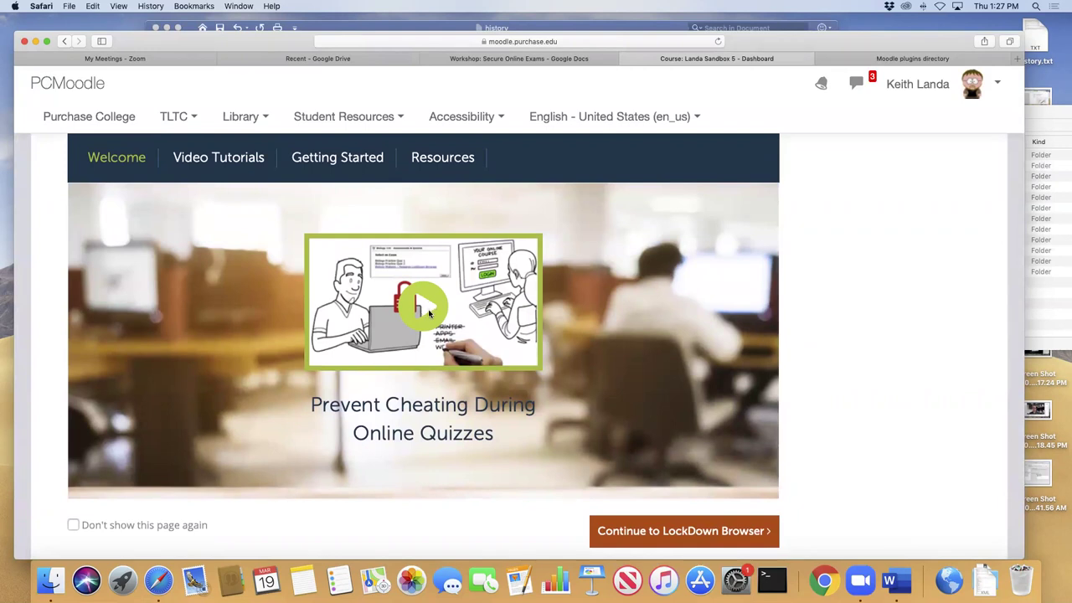
- Review the LockDown Browser video tutorials, including the ones on preparing a Moodle quiz and the student overview
click(221, 159)
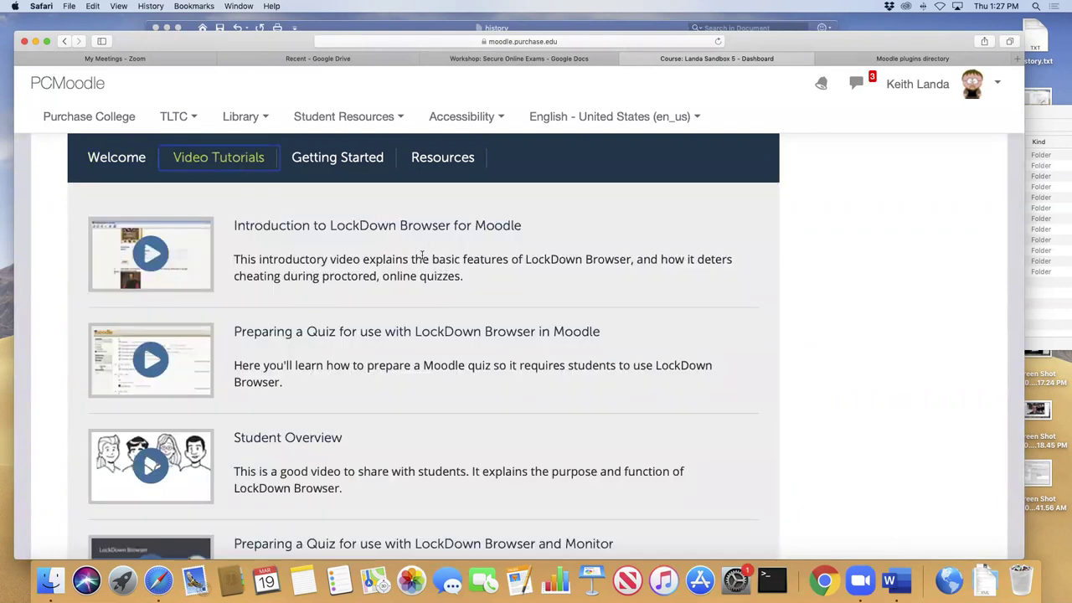
scroll(450, 352, down, 3)
scroll(453, 365, up, 3)
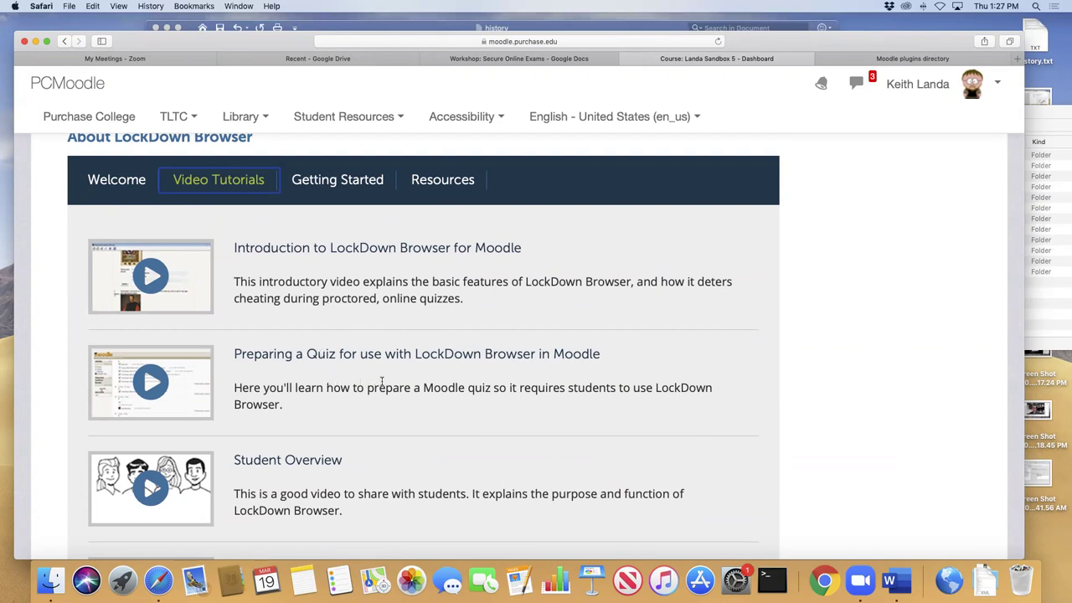
- Look through the remaining video tutorials and the Getting Started and Resources pages about LockDown Browser
scroll(381, 382, down, 3)
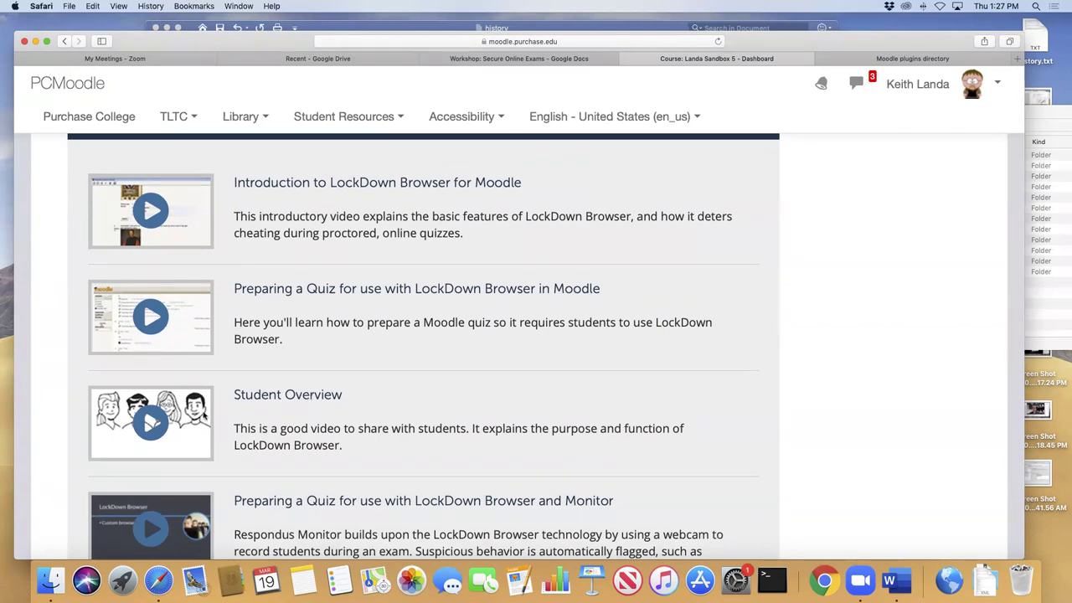
scroll(347, 412, down, 3)
scroll(343, 411, up, 8)
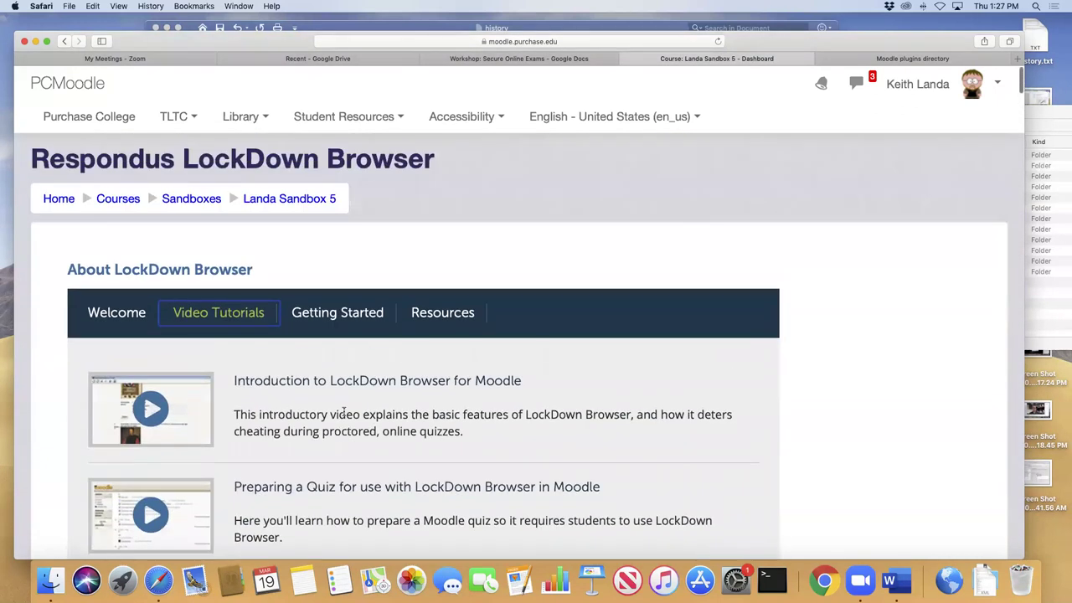
click(340, 316)
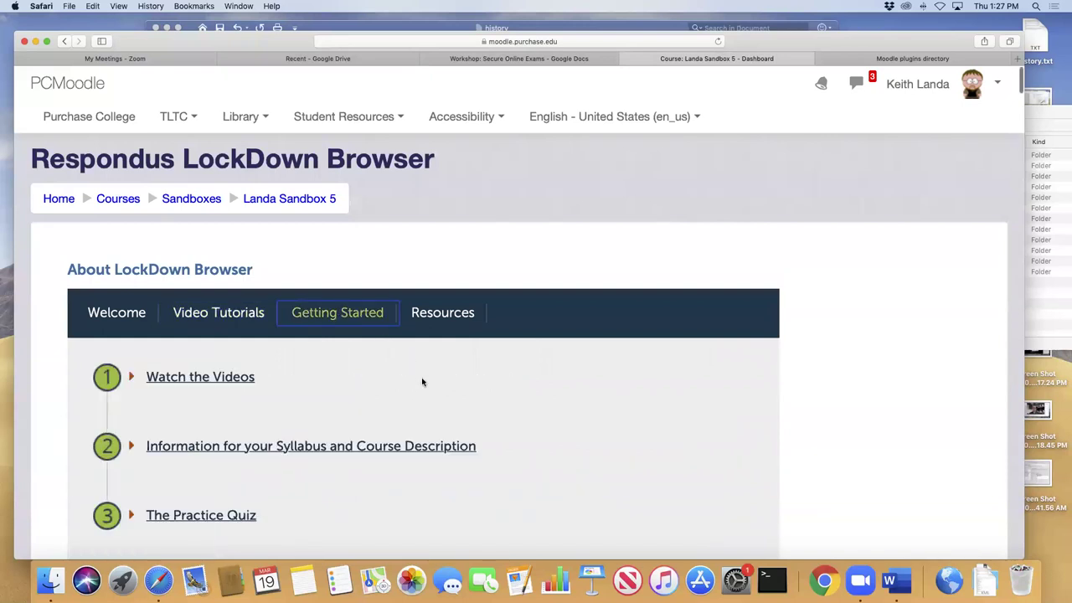
scroll(423, 379, down, 2)
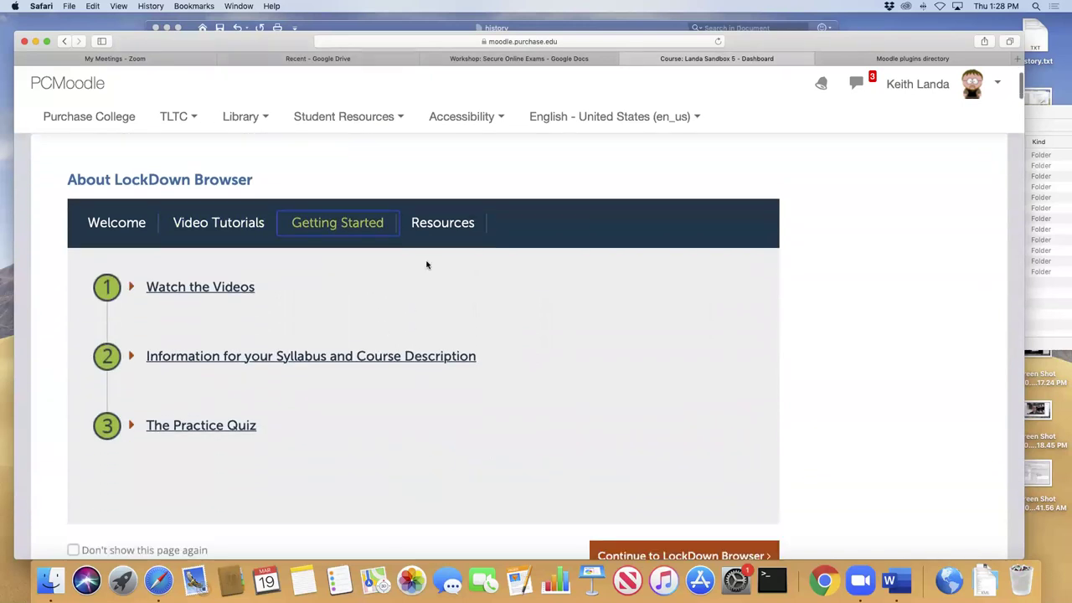
click(444, 231)
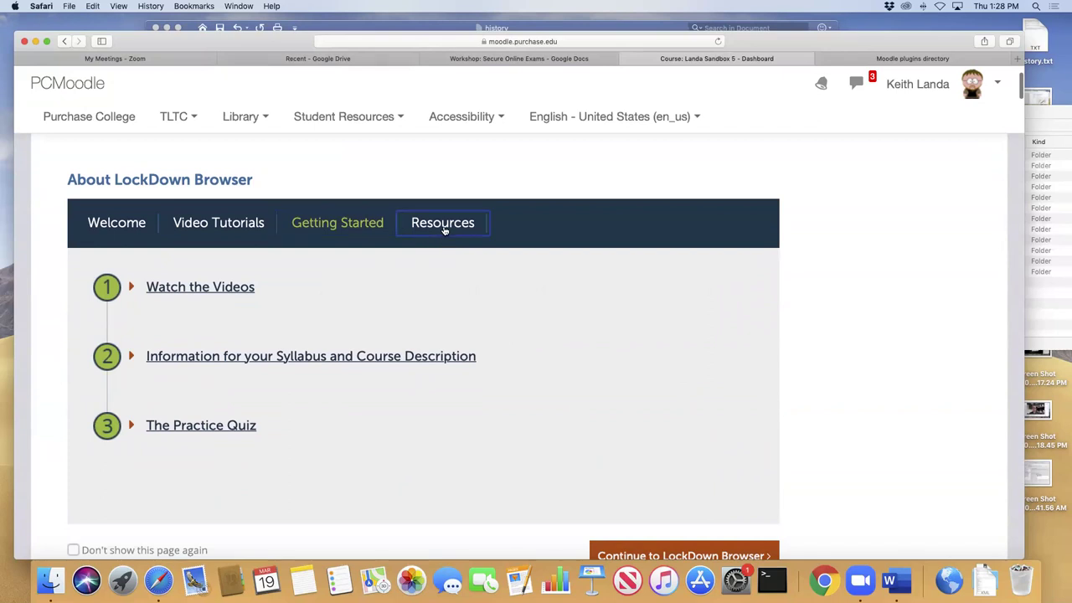
scroll(463, 366, down, 5)
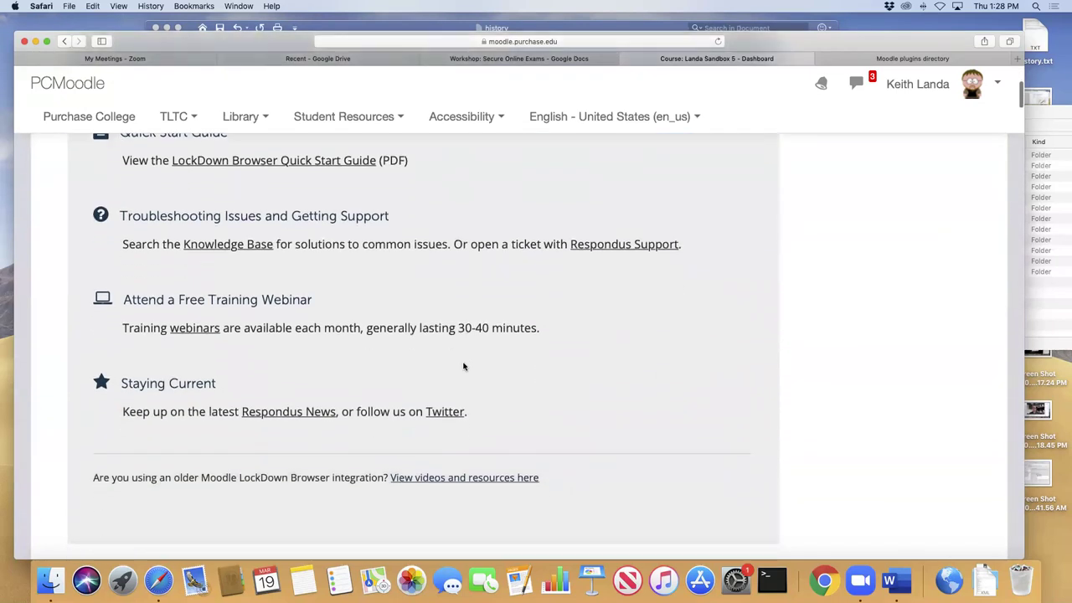
scroll(464, 366, down, 1)
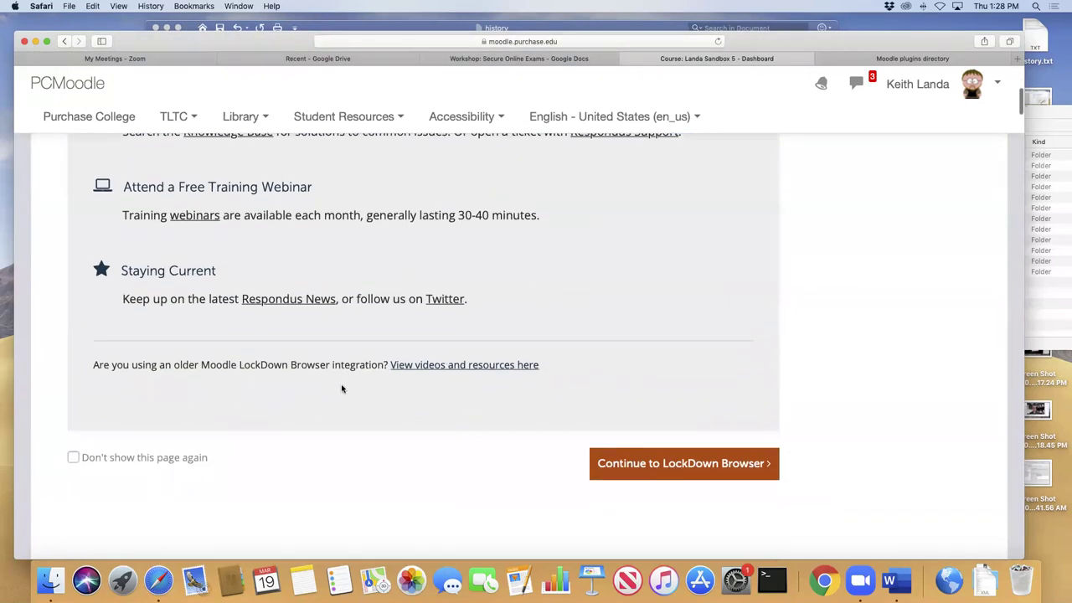
- Continue from the introduction to the LockDown Browser list of course quizzes and view their requirement status
click(659, 463)
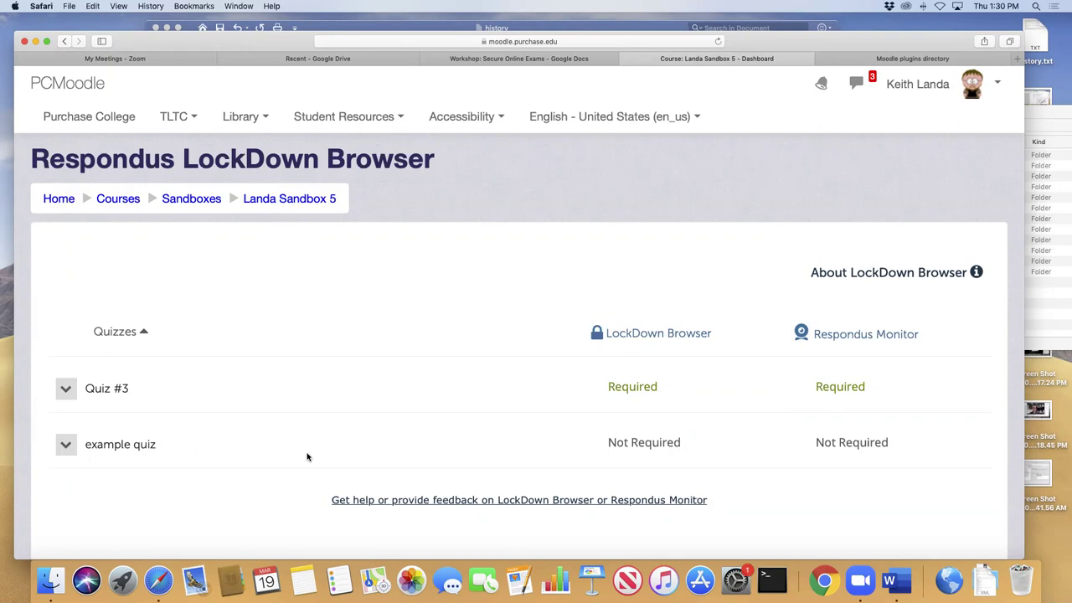
scroll(307, 457, down, 2)
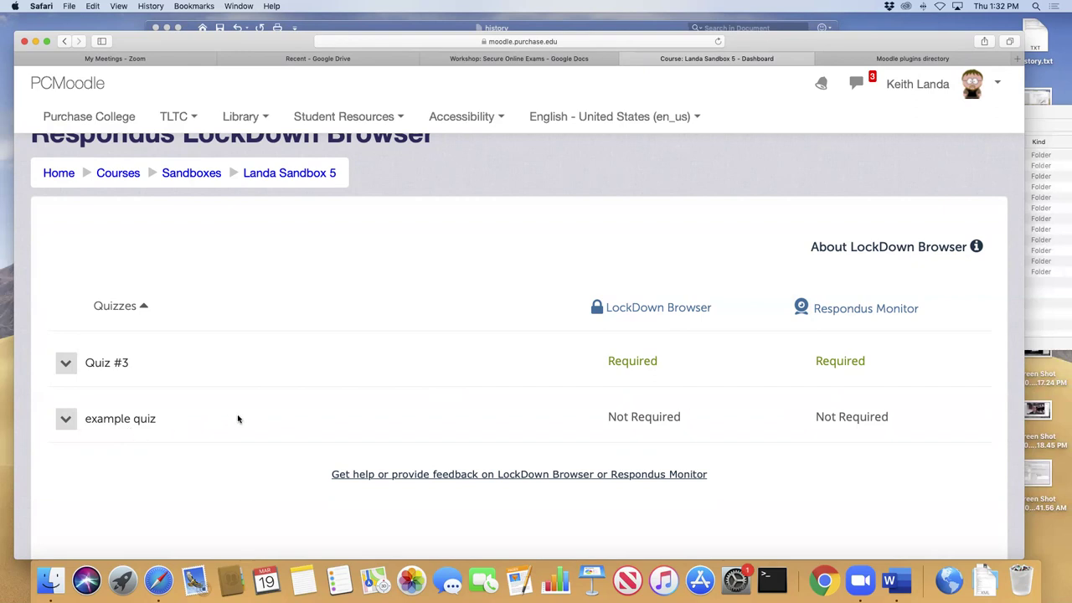
scroll(237, 418, down, 2)
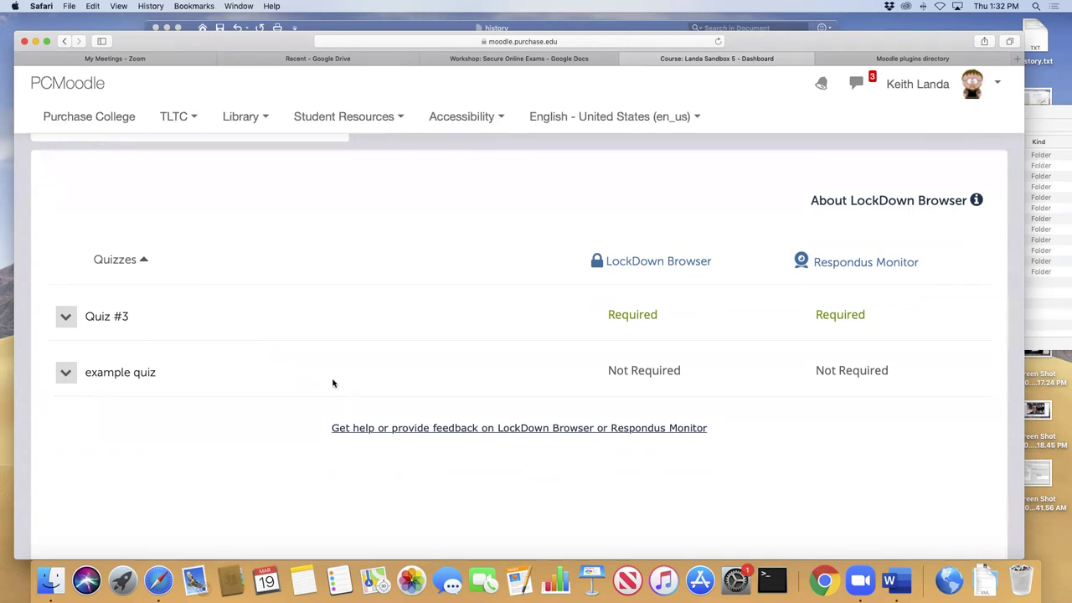
- Open the LockDown Browser settings of the example quiz and require Respondus LockDown Browser for this exam
click(67, 375)
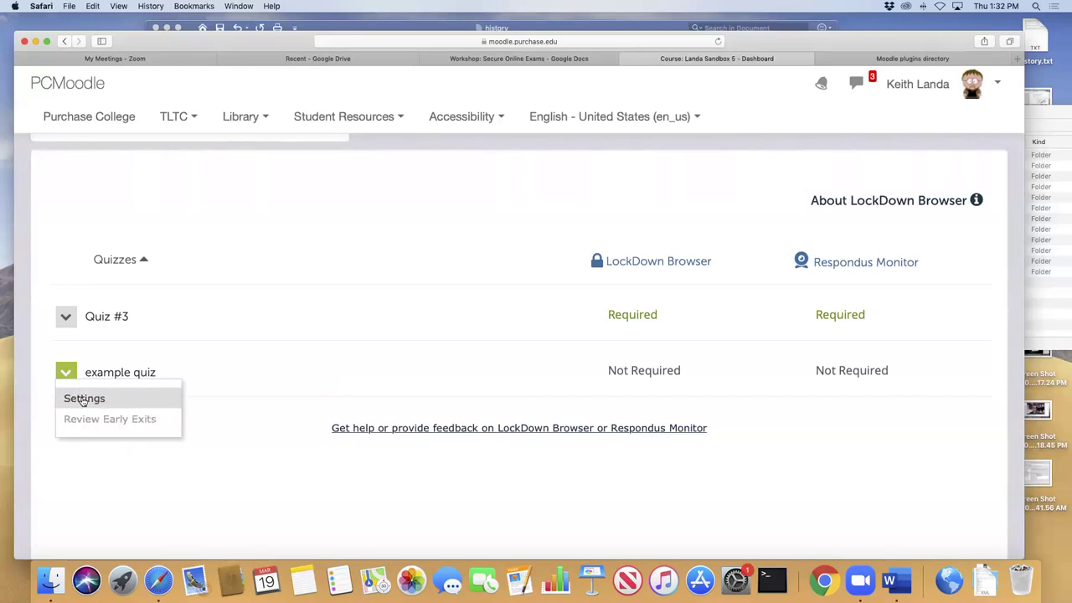
click(84, 398)
scroll(293, 393, down, 3)
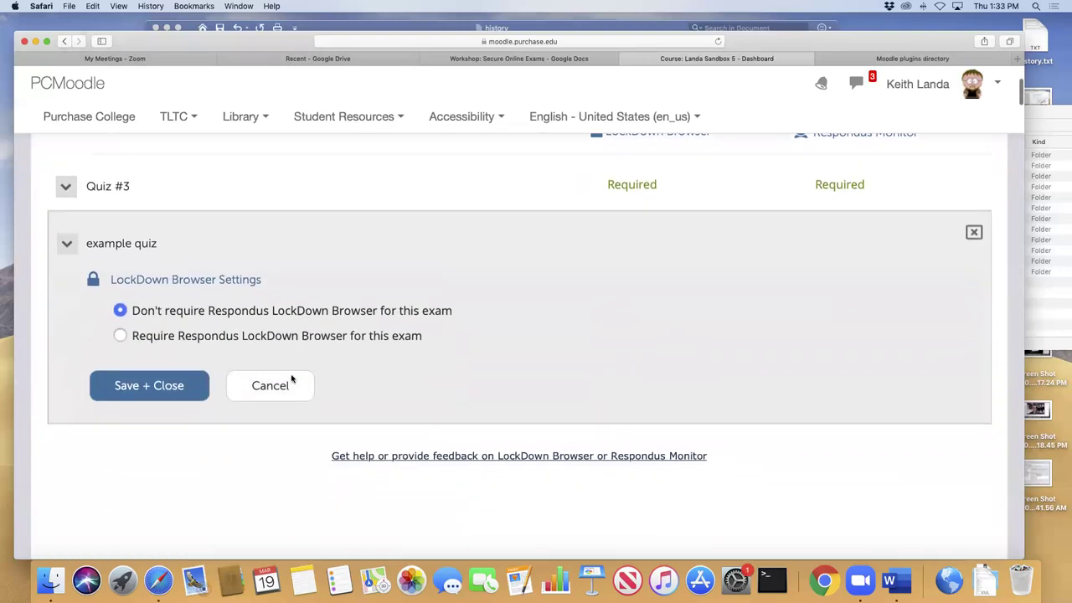
click(121, 325)
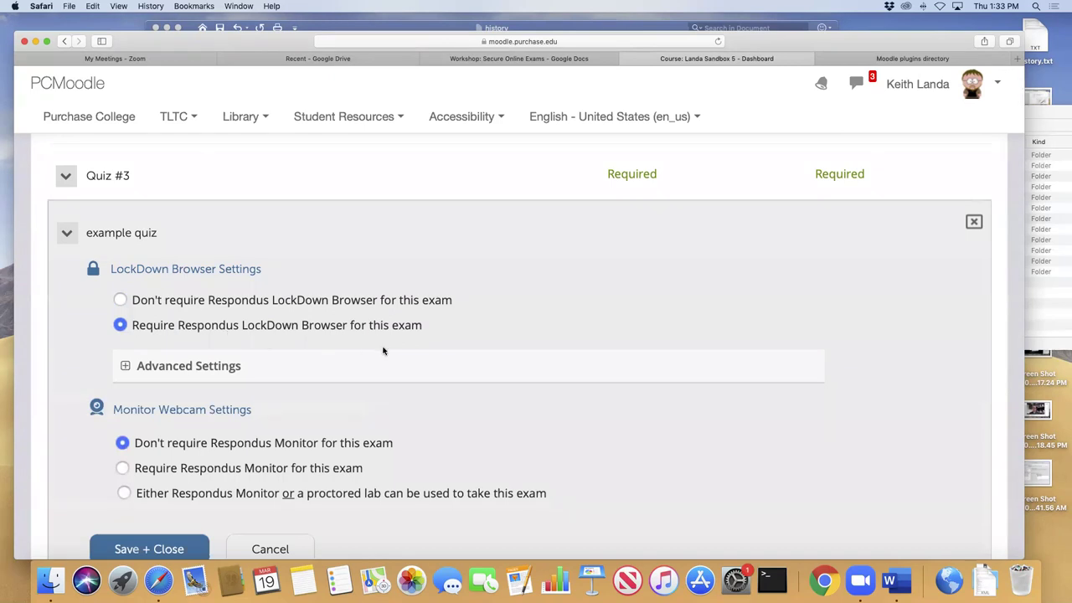
- Expand the advanced LockDown Browser settings and allow access to specific external web domains, without entering a domain
scroll(384, 350, down, 3)
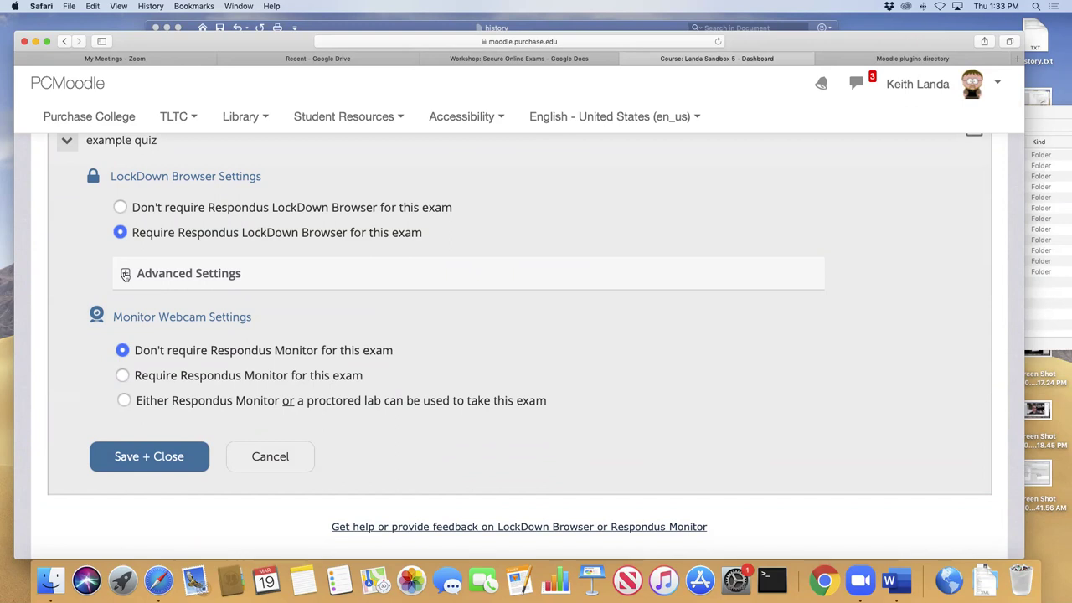
click(124, 274)
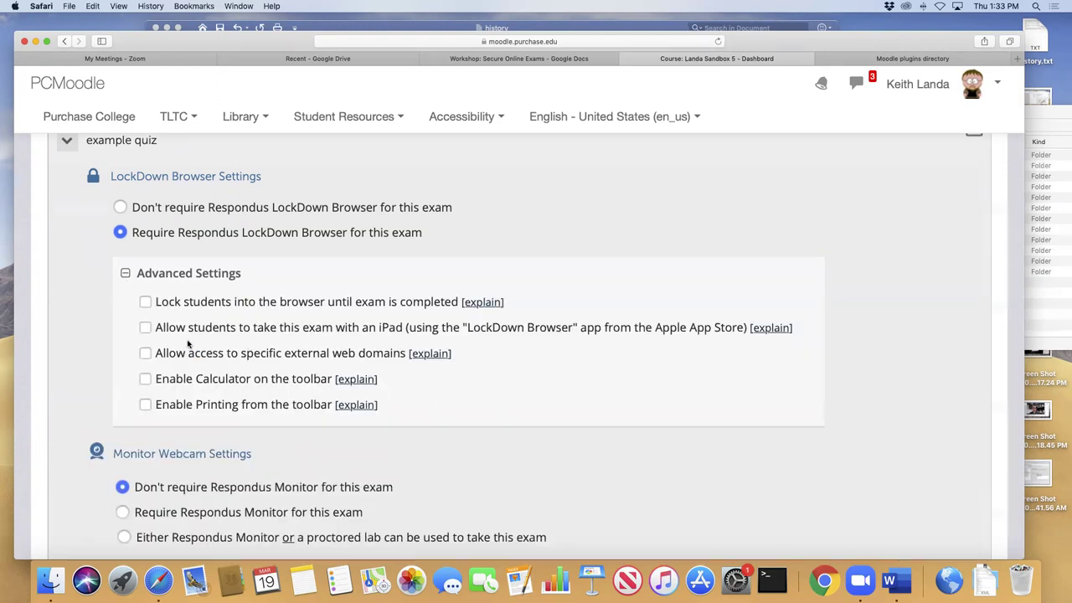
click(145, 354)
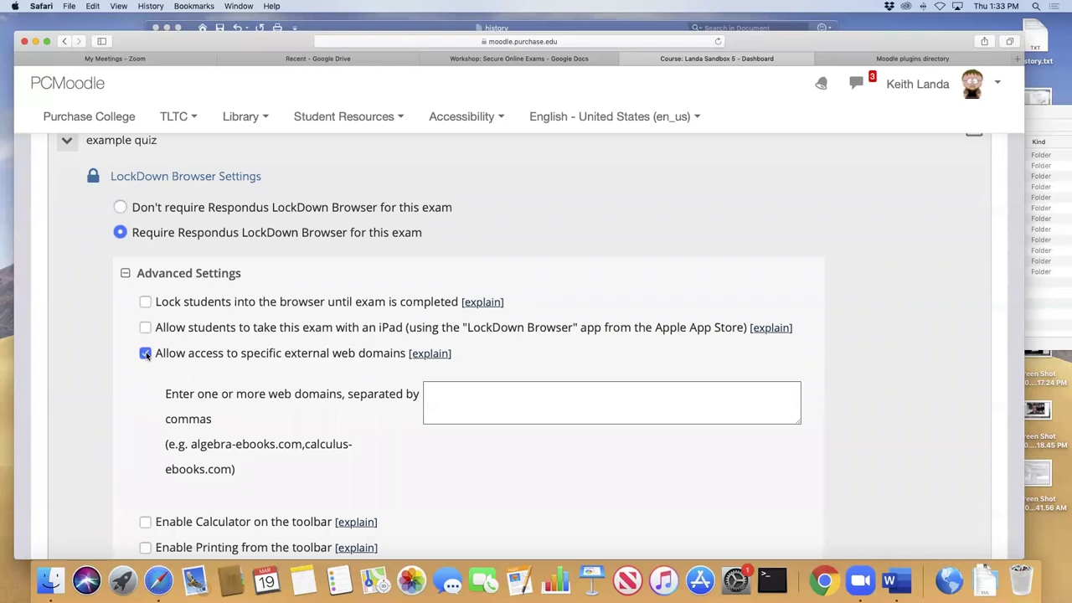
click(455, 399)
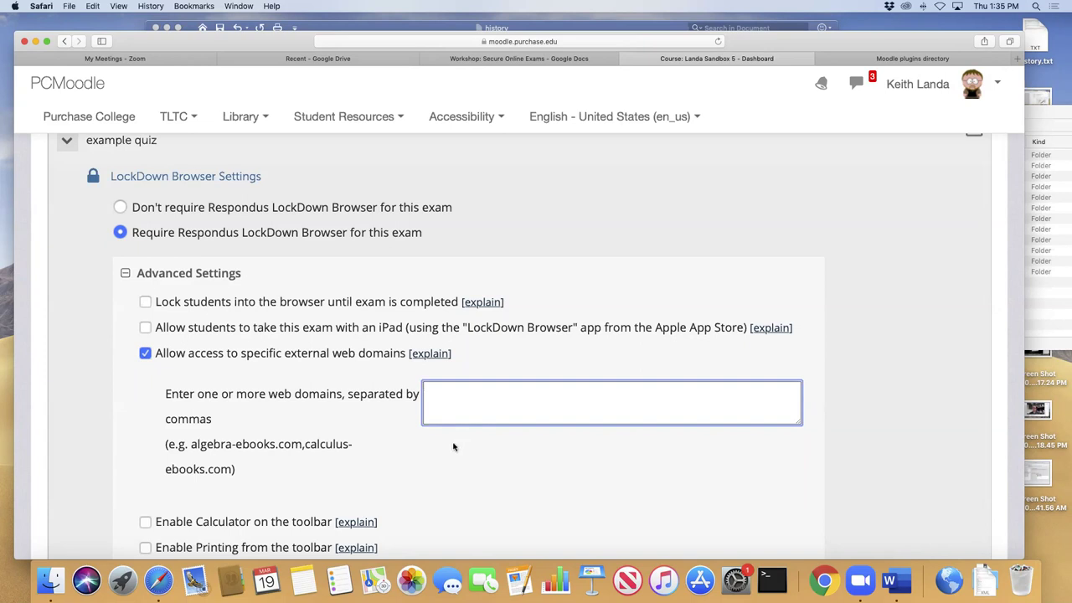
- Enable the calculator on the LockDown Browser toolbar for the exam, using the Standard Calculator
scroll(453, 446, down, 2)
scroll(452, 446, down, 2)
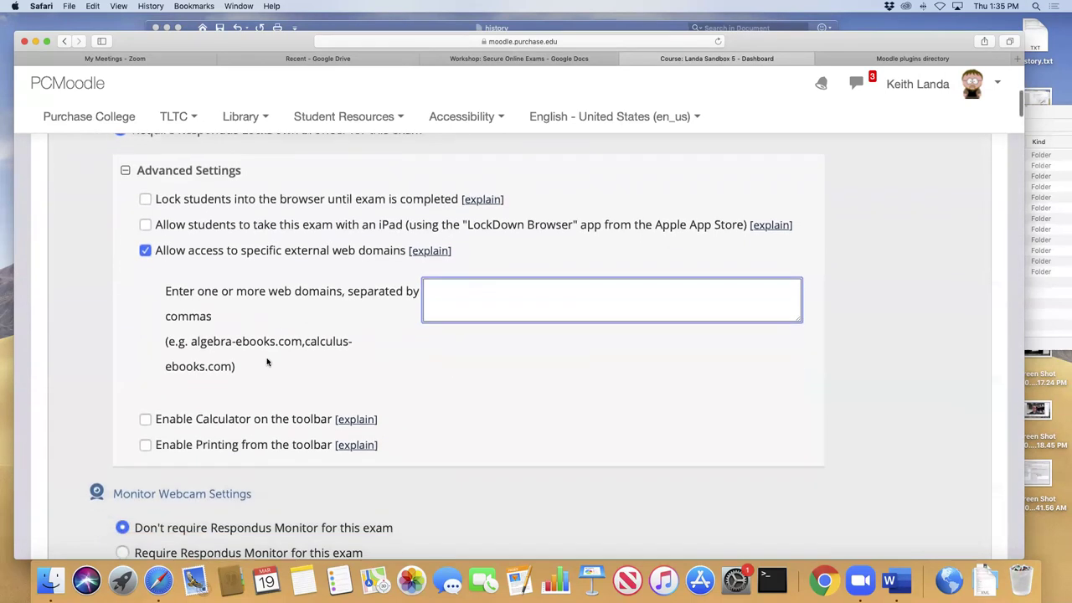
click(145, 419)
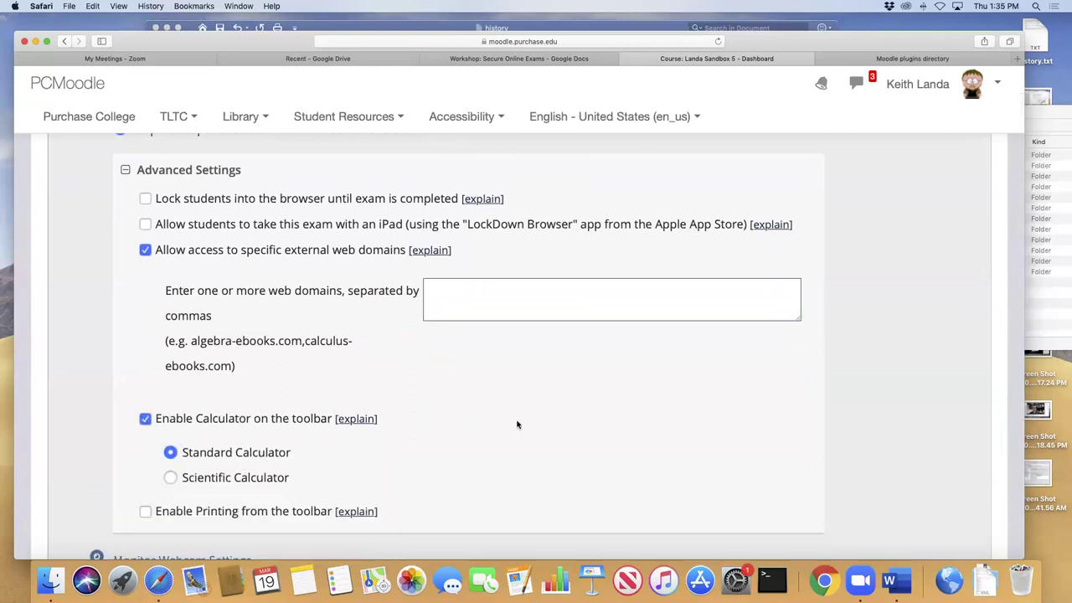
- Check the advanced and webcam options, and allow students to take this exam with an iPad
scroll(520, 431, down, 3)
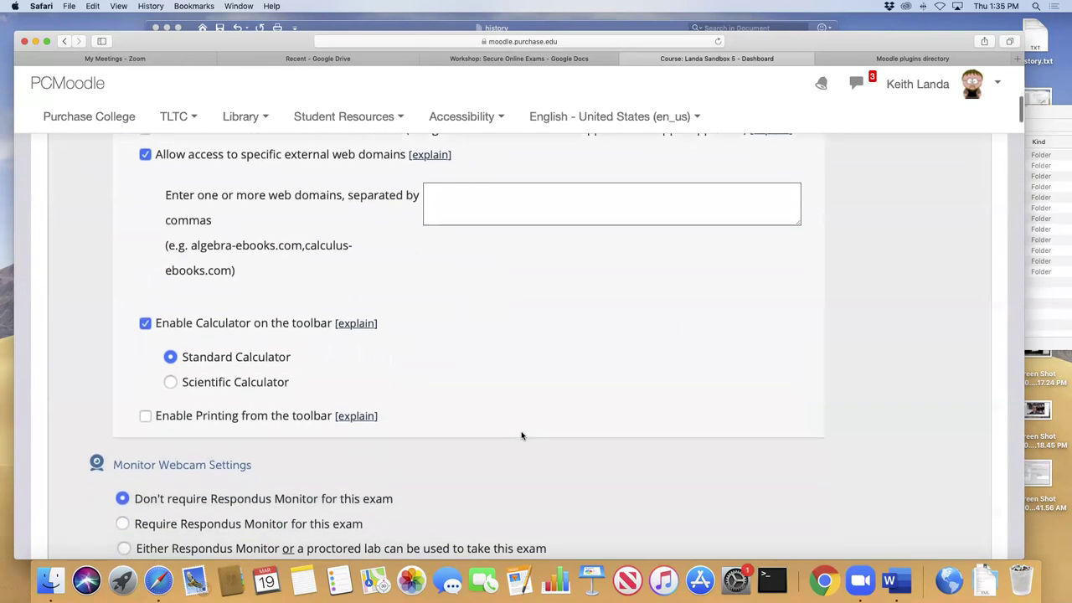
scroll(521, 436, up, 6)
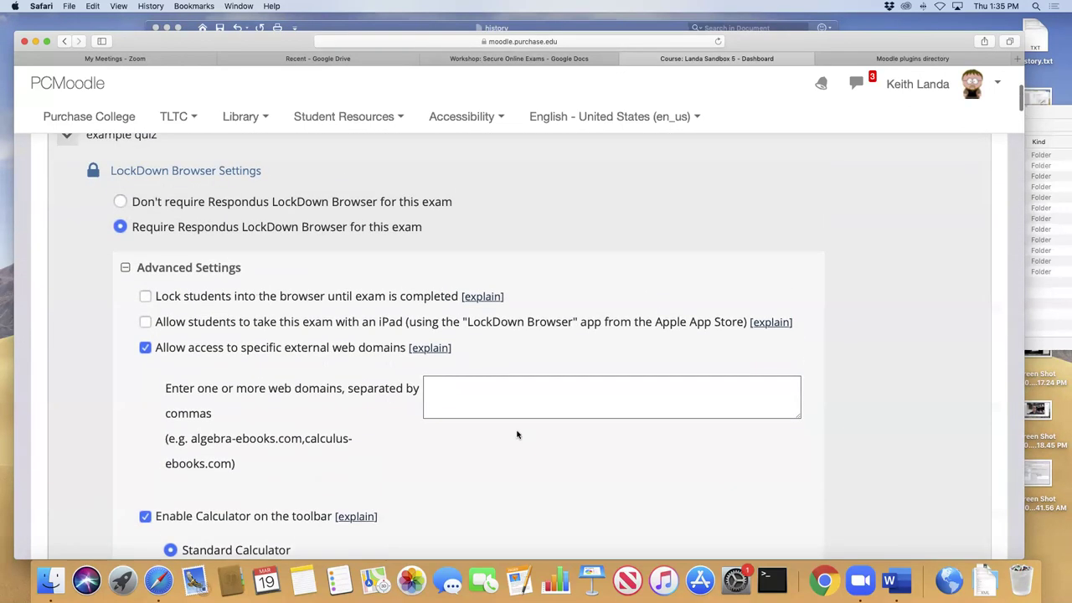
scroll(517, 434, down, 5)
scroll(517, 434, down, 5)
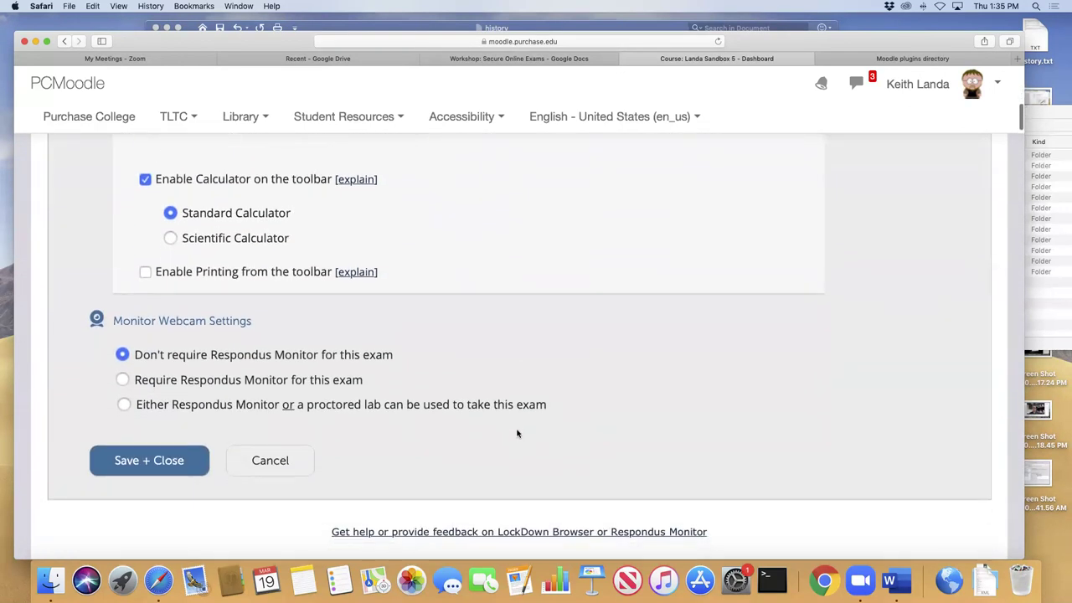
scroll(520, 393, up, 10)
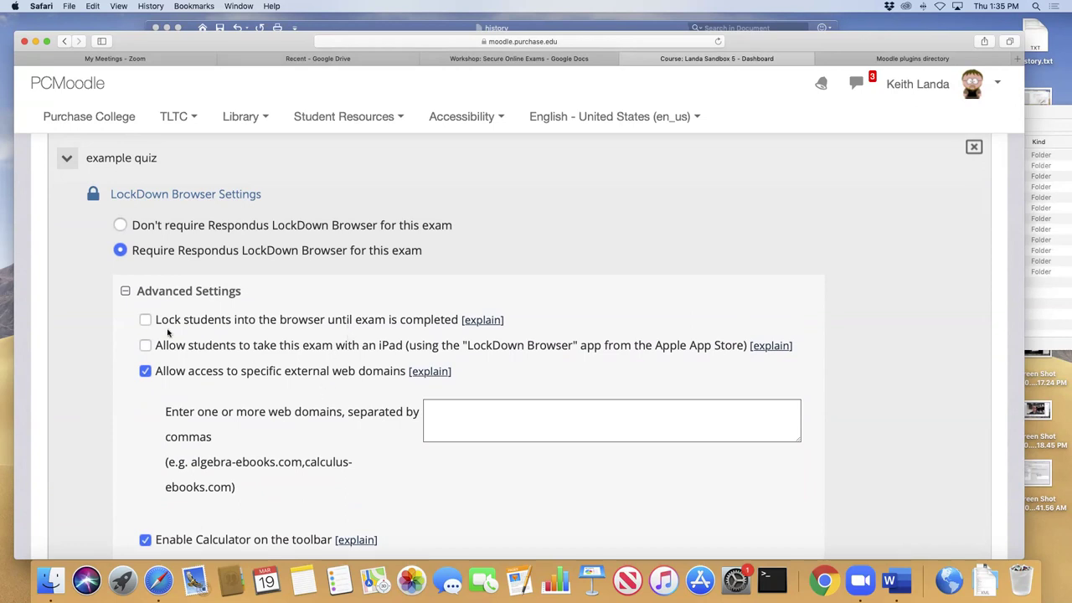
click(145, 345)
- Examine the example quiz's advanced LockDown Browser settings and its Monitor webcam options
scroll(326, 397, down, 5)
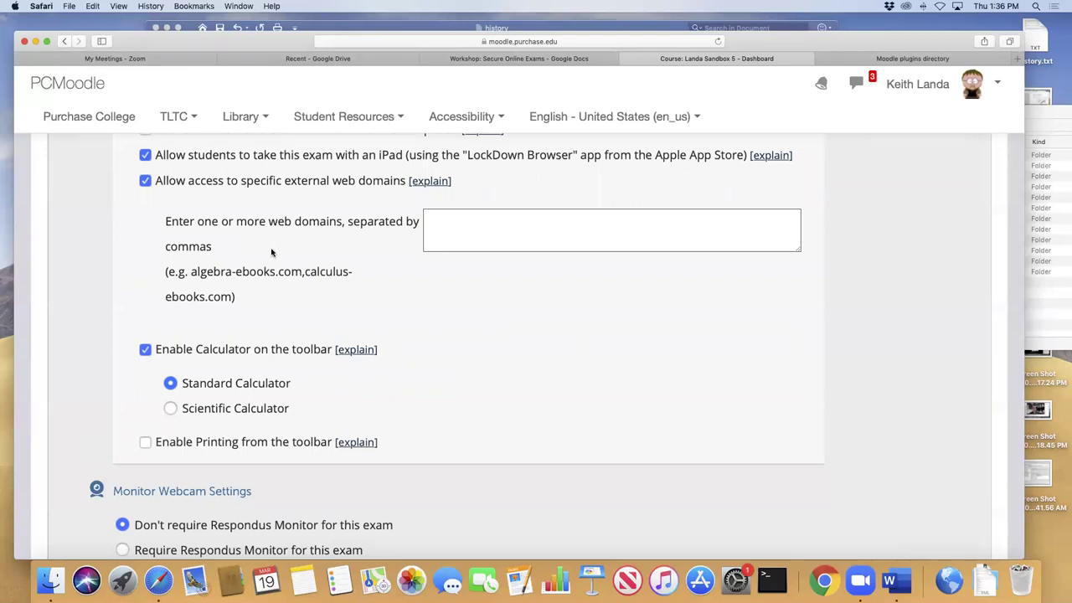
scroll(271, 251, up, 2)
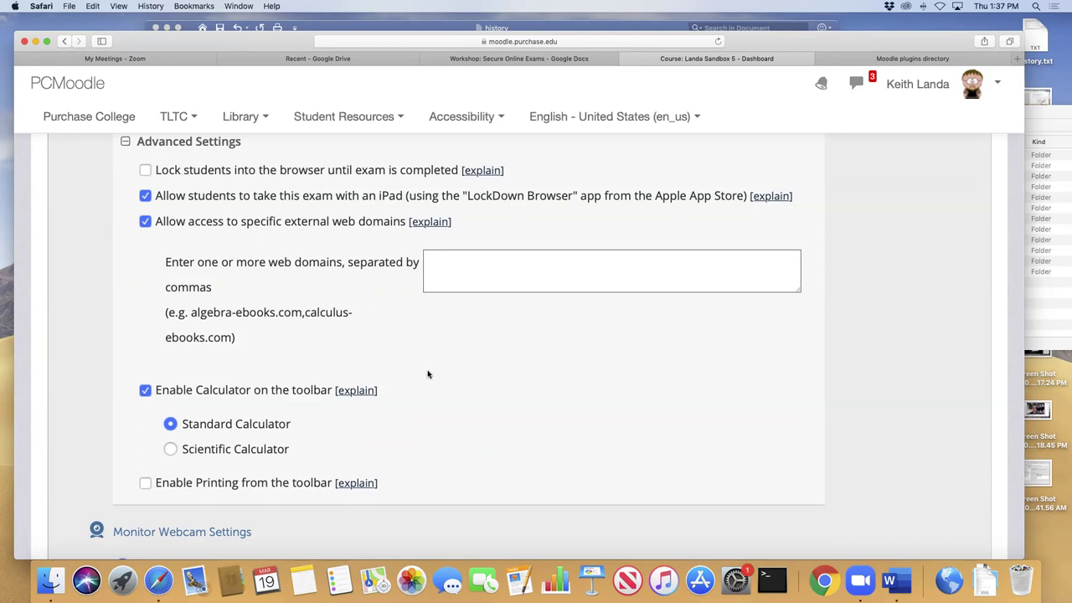
scroll(428, 373, down, 1)
scroll(425, 377, up, 5)
scroll(423, 379, down, 6)
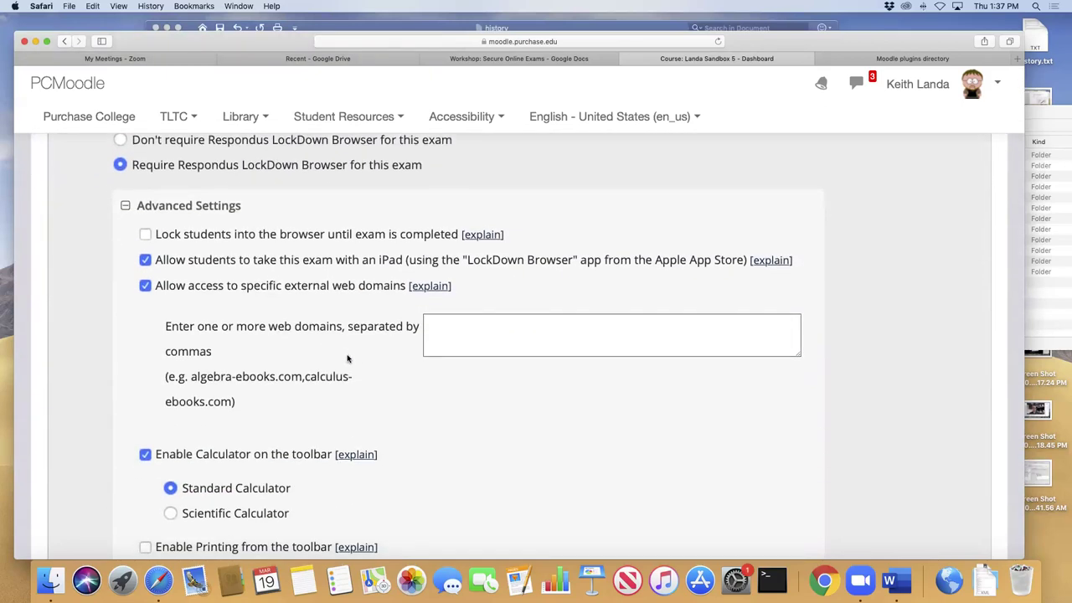
scroll(352, 362, down, 7)
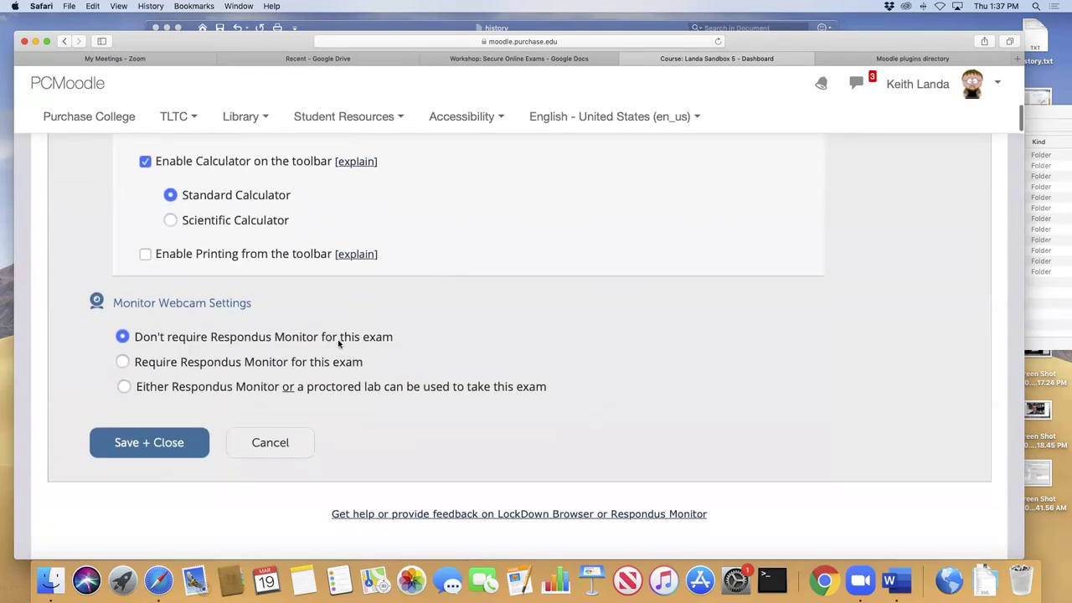
scroll(368, 349, up, 4)
scroll(368, 348, up, 1)
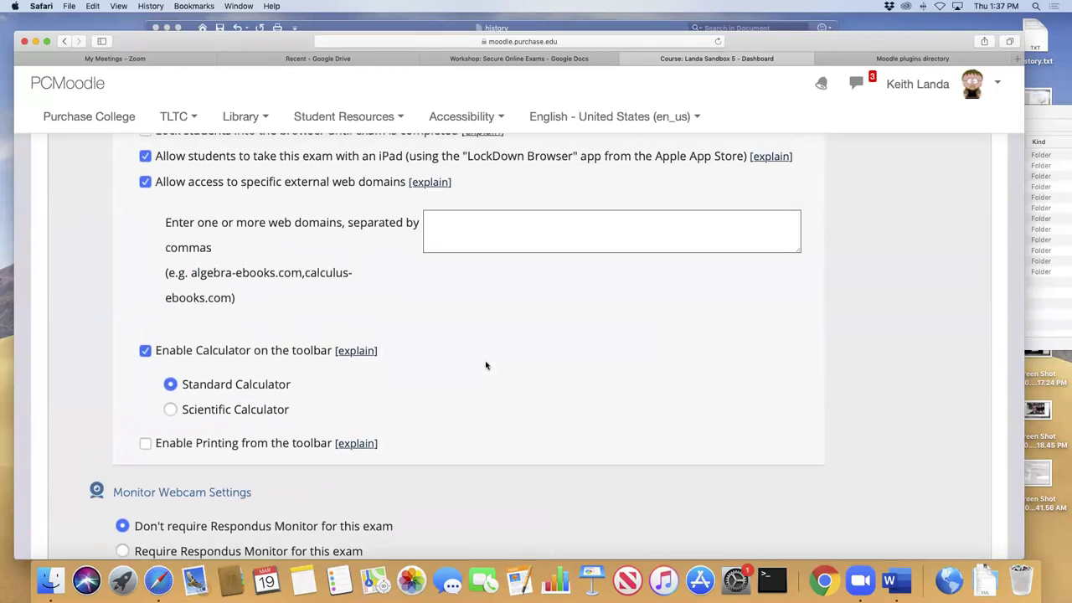
scroll(486, 365, up, 3)
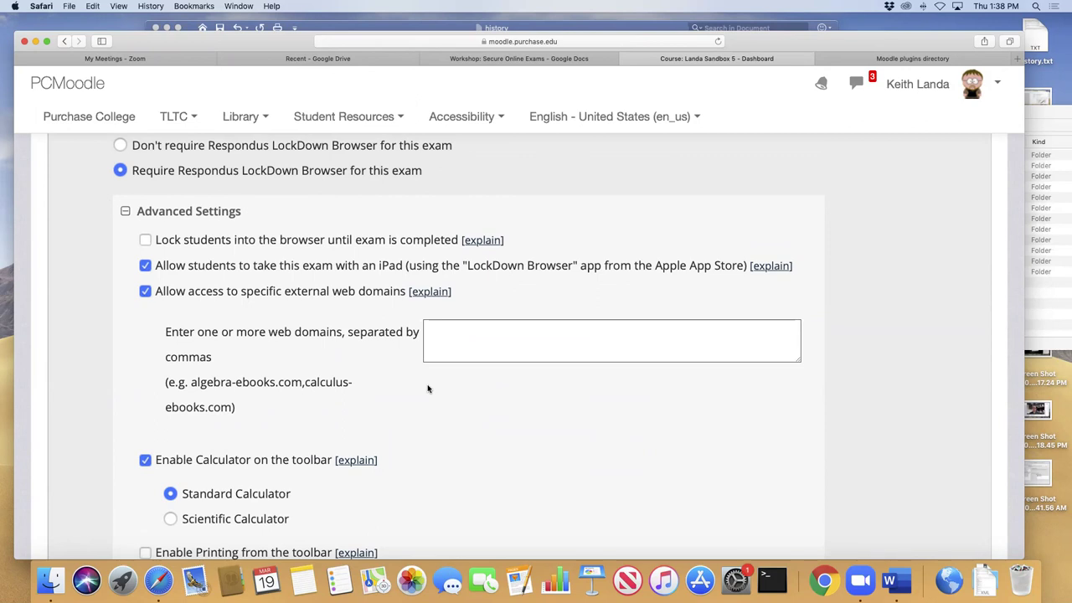
scroll(427, 388, down, 2)
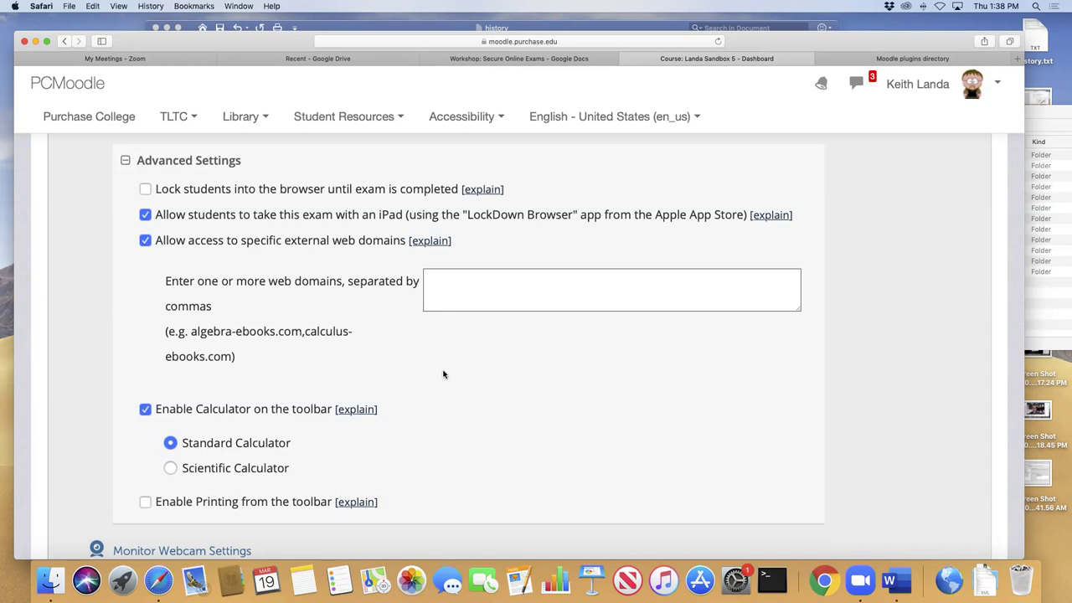
- Require Respondus Monitor for the example quiz and read the About Respondus Monitor notice
scroll(452, 382, down, 3)
scroll(451, 382, down, 1)
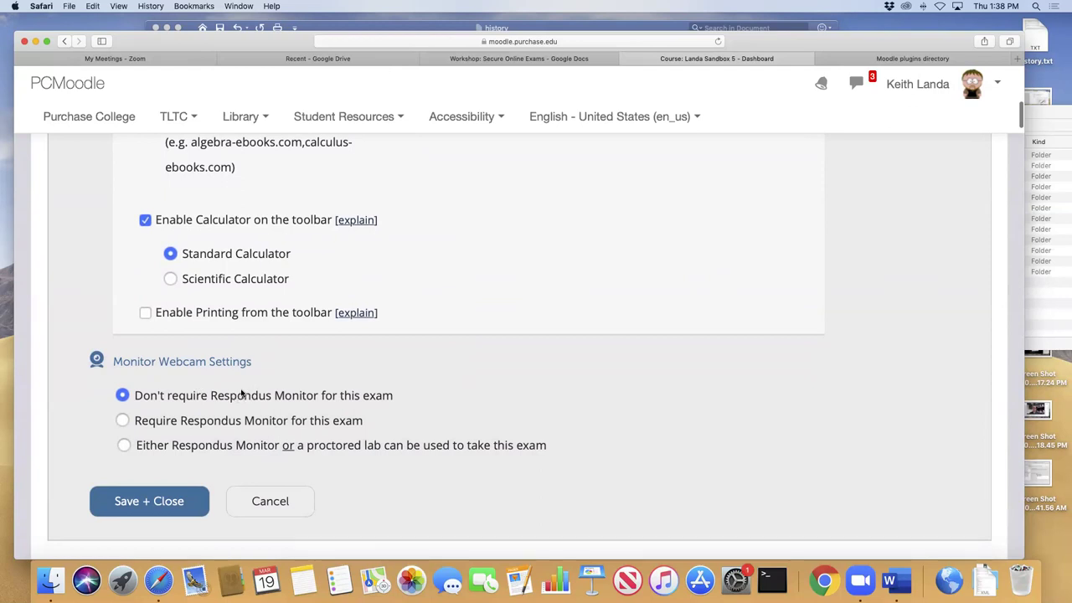
scroll(243, 389, down, 2)
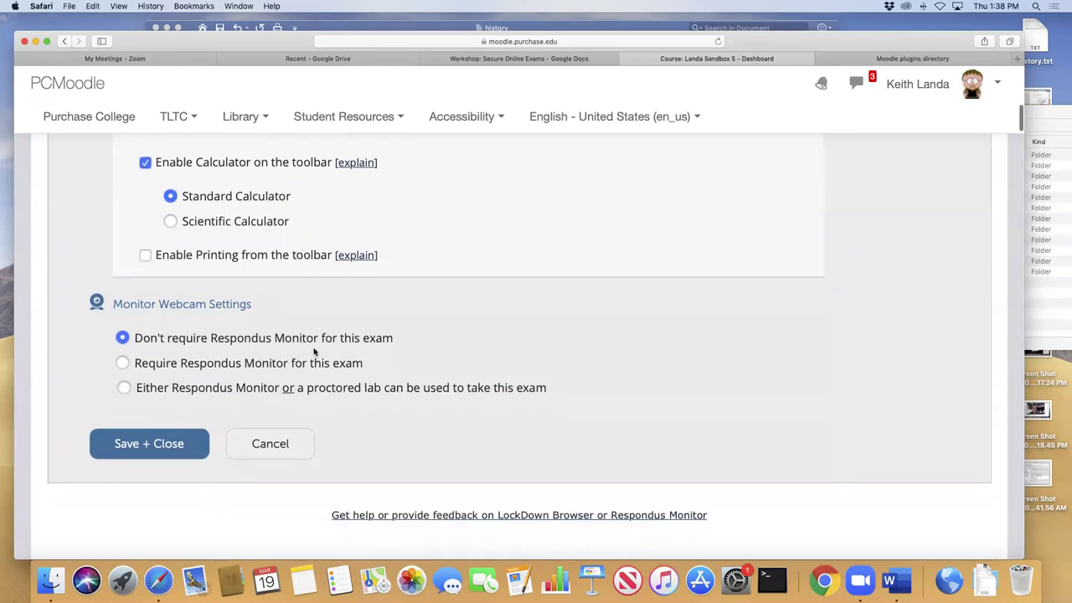
click(122, 364)
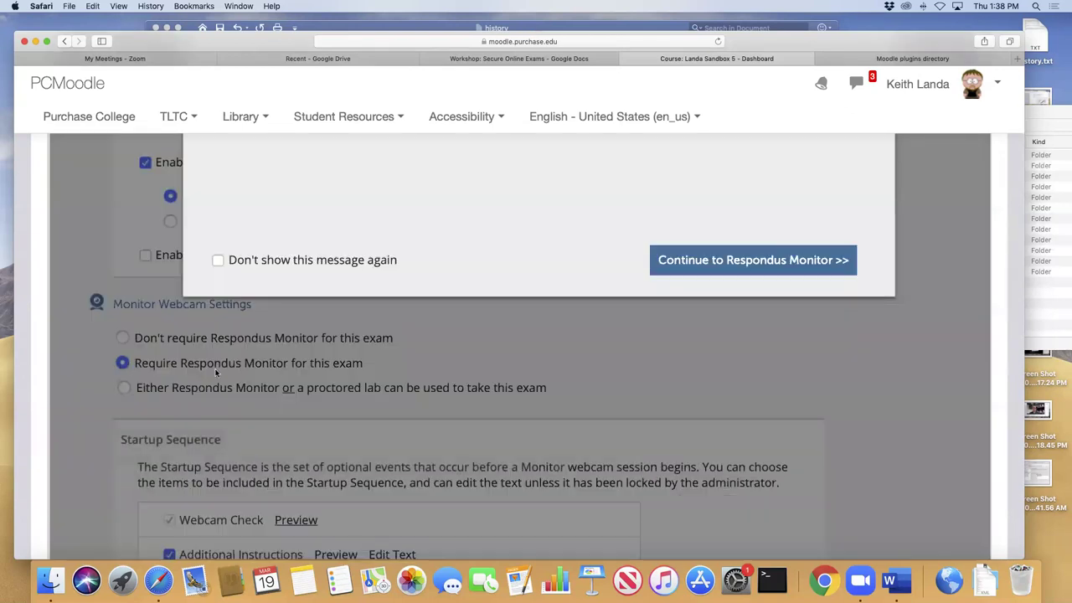
scroll(598, 312, up, 5)
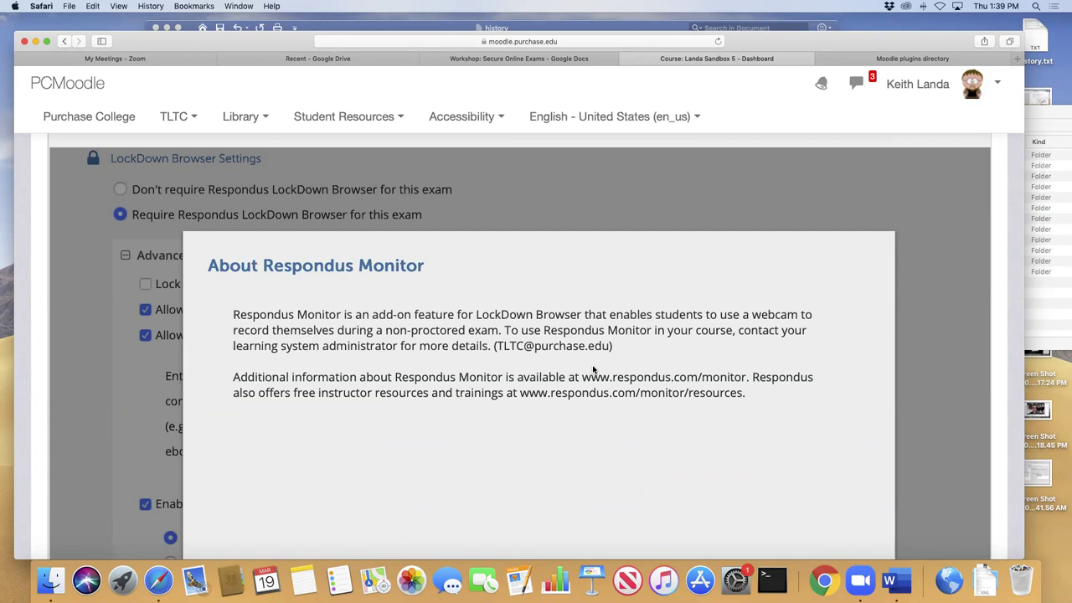
scroll(593, 369, down, 3)
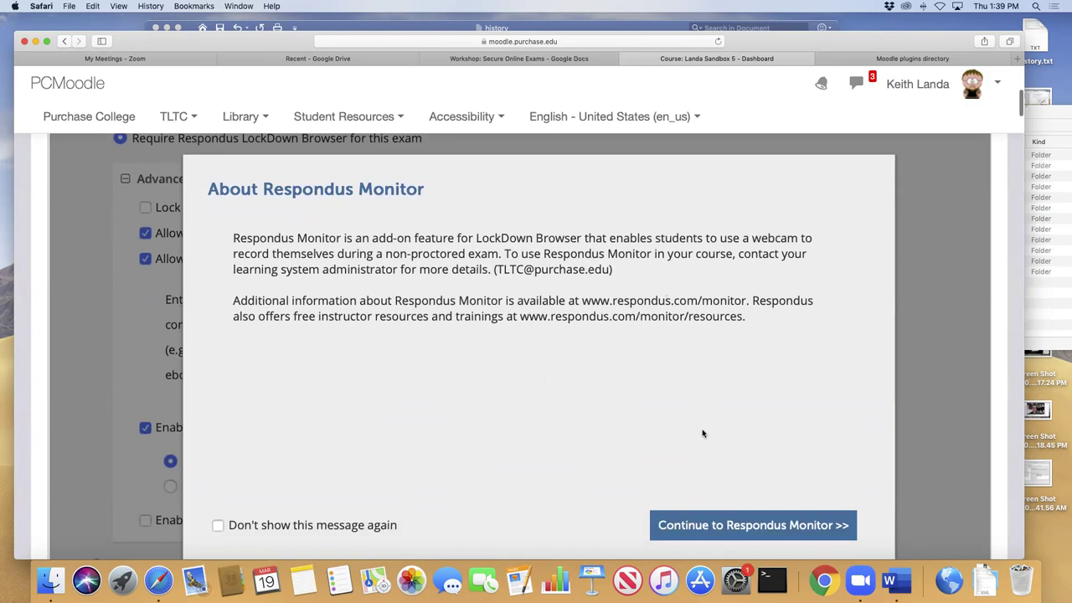
- Continue to the Respondus Monitor settings and examine the Startup Sequence items for the example quiz
click(727, 525)
scroll(683, 456, up, 1)
scroll(683, 456, down, 8)
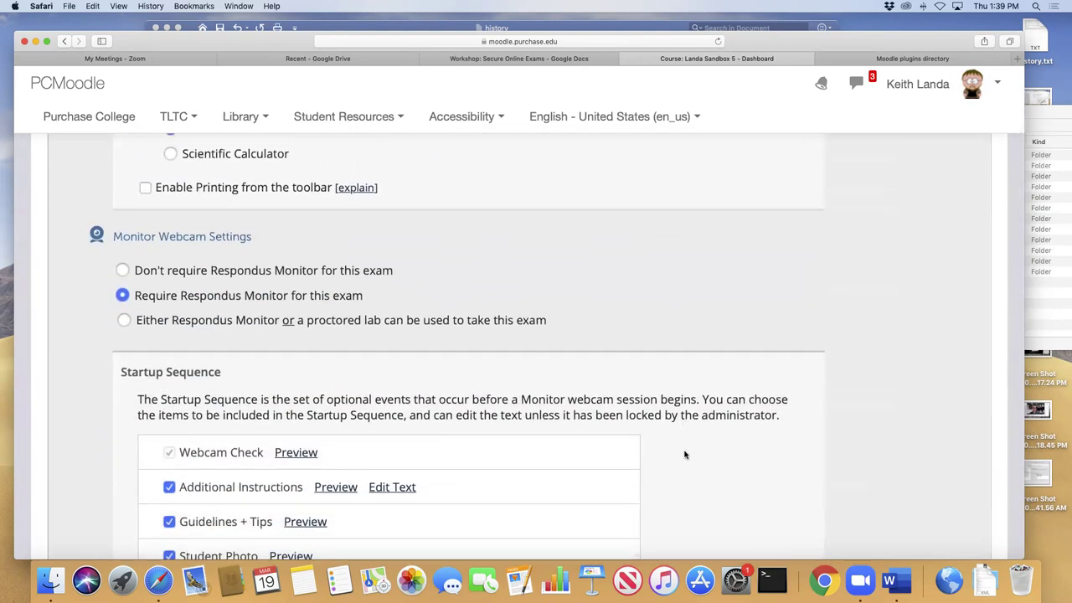
scroll(685, 455, up, 1)
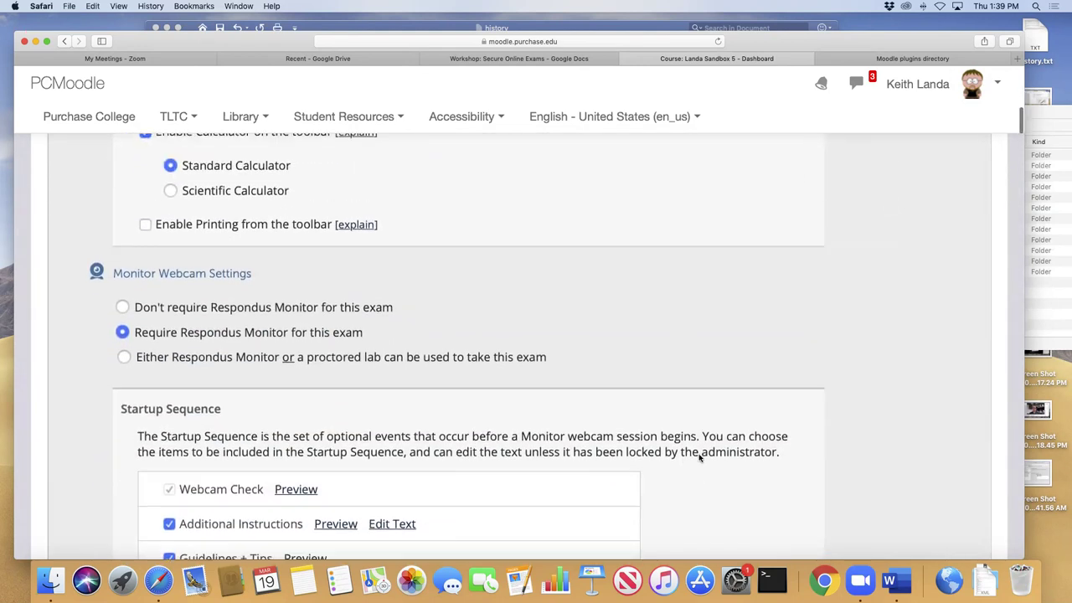
scroll(696, 456, down, 5)
scroll(699, 458, down, 4)
scroll(697, 457, up, 3)
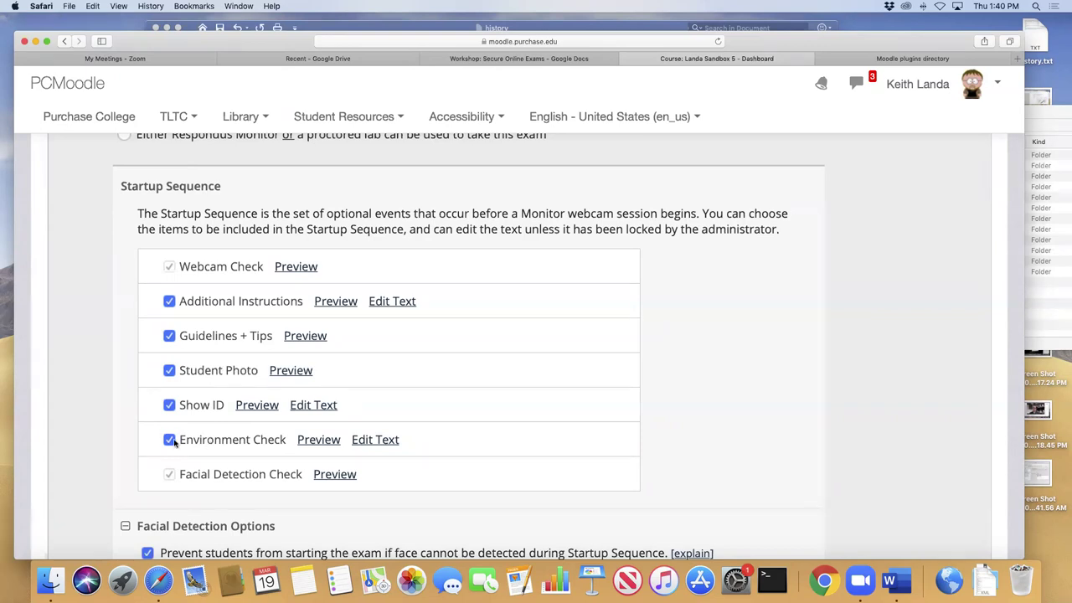
- Remove the Environment Check from the example quiz's Startup Sequence and save the Monitor settings
click(170, 440)
scroll(522, 421, up, 2)
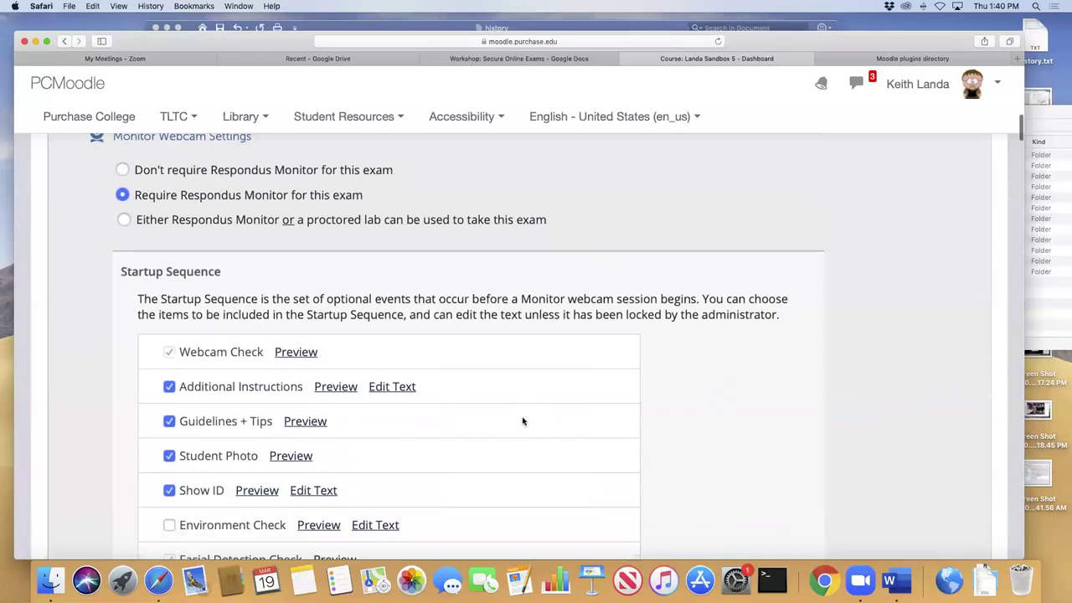
scroll(522, 422, down, 4)
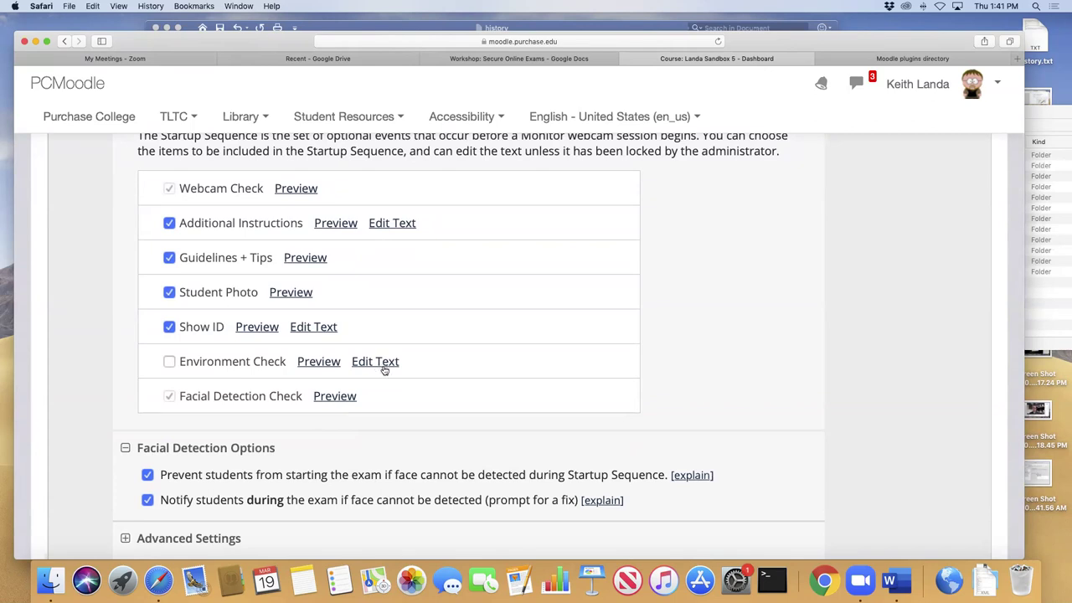
scroll(452, 456, down, 2)
scroll(452, 456, down, 1)
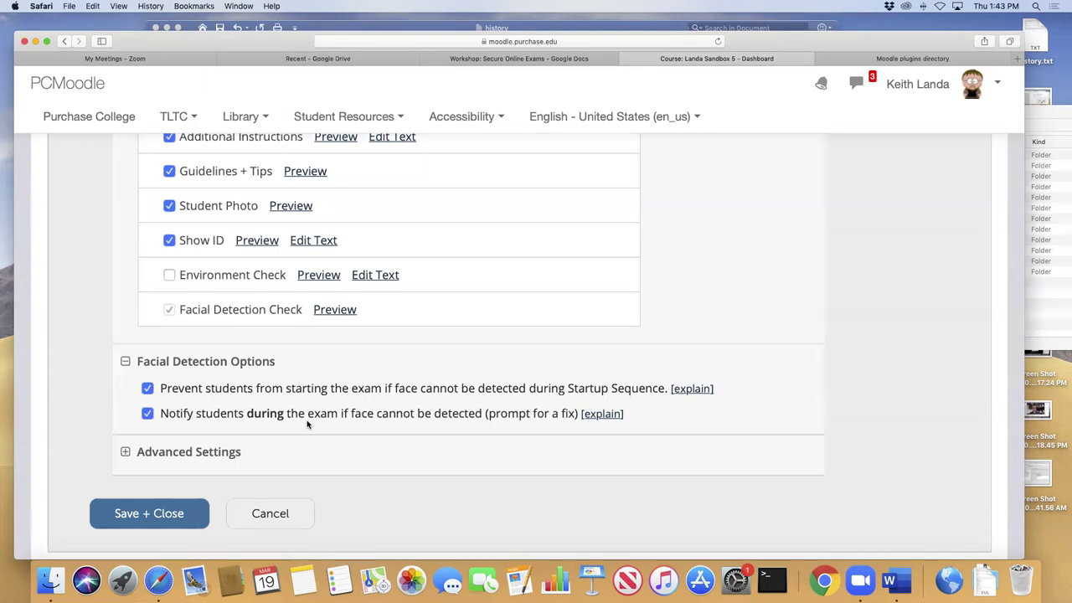
click(201, 502)
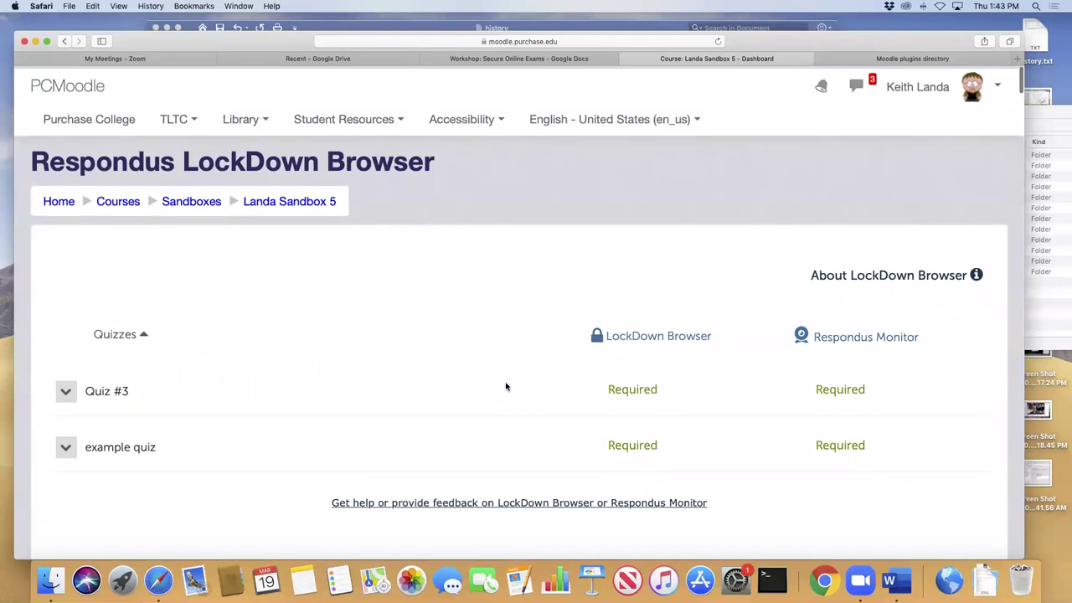
- Look through the Resources section of About LockDown Browser and return to the quiz list
click(882, 276)
click(443, 321)
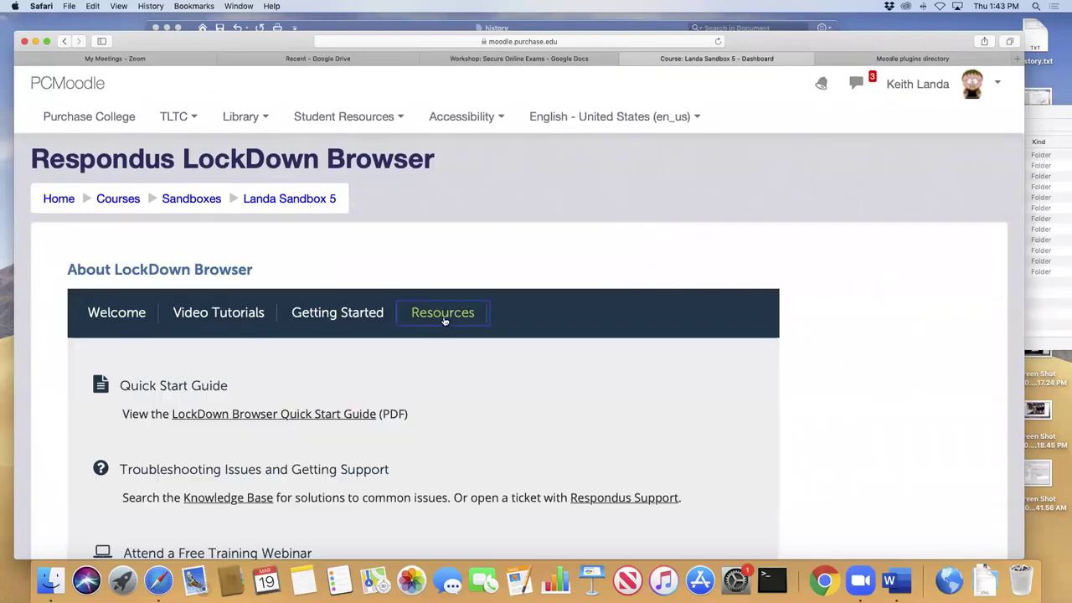
scroll(531, 403, down, 5)
scroll(531, 403, up, 4)
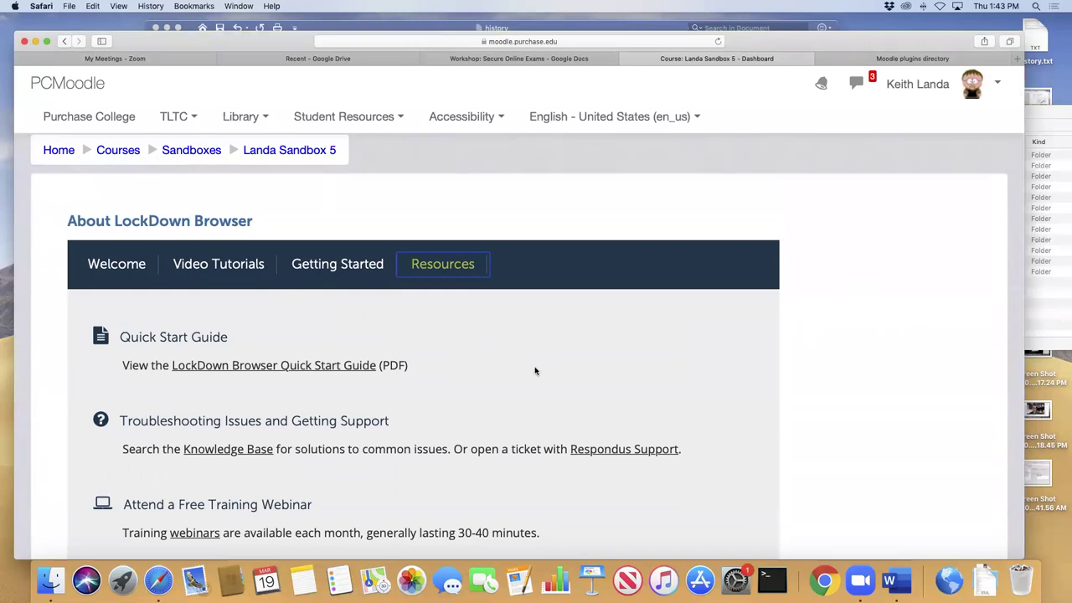
scroll(536, 371, down, 1)
scroll(536, 371, down, 2)
scroll(569, 364, up, 5)
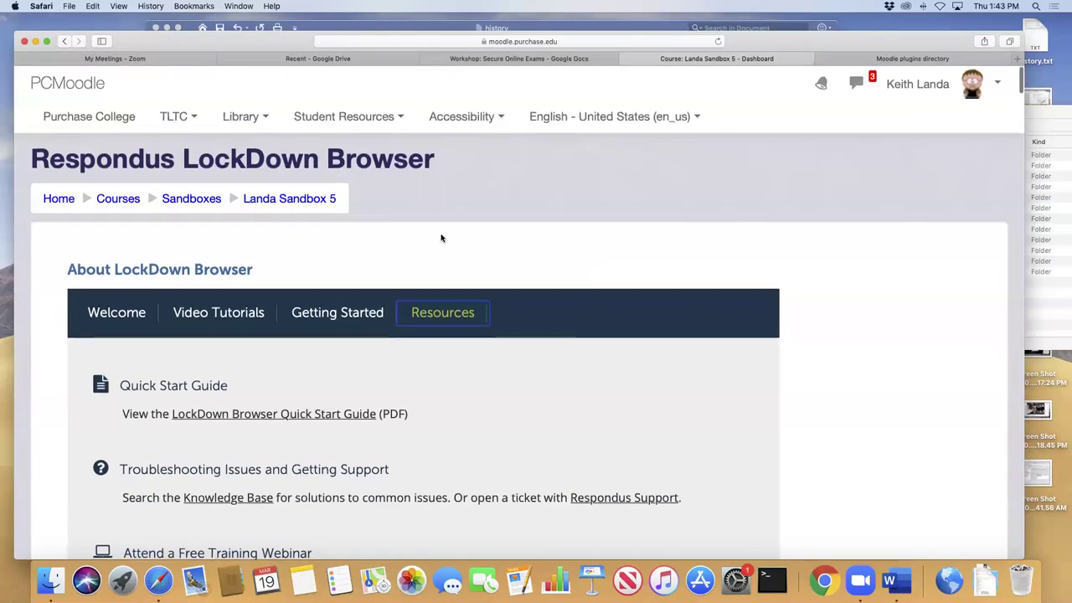
scroll(969, 412, down, 10)
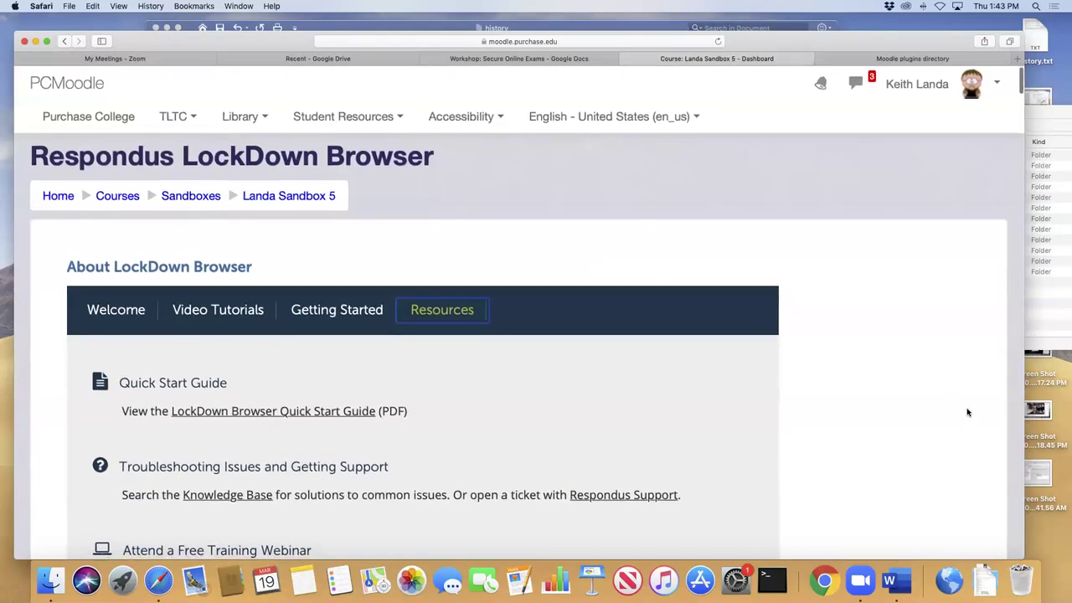
click(662, 364)
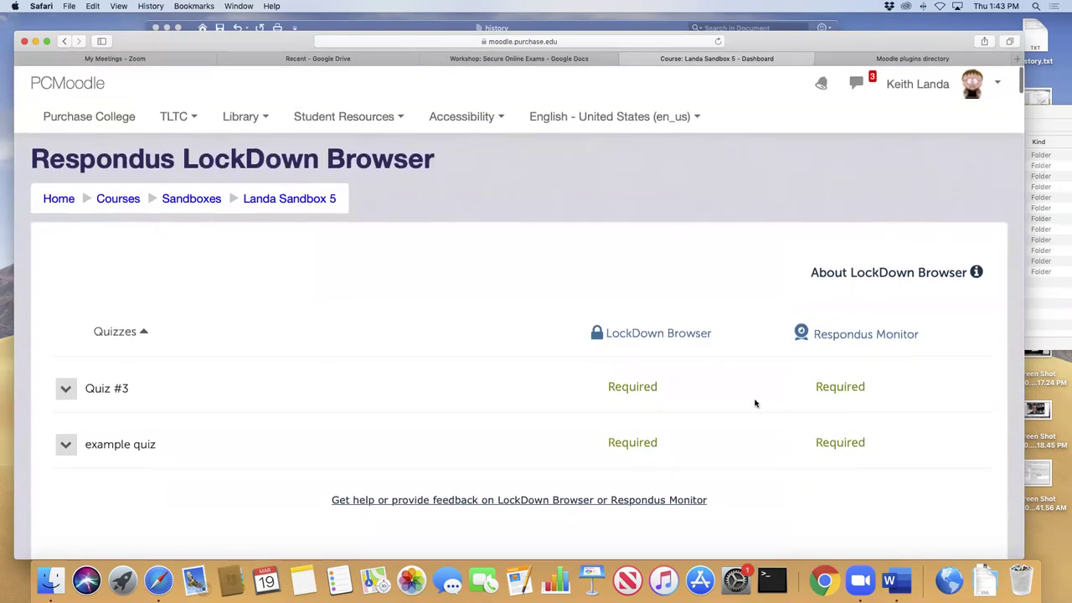
- Reopen the example quiz's LockDown Browser settings, preview the Additional Instructions startup screen and close the preview
click(66, 444)
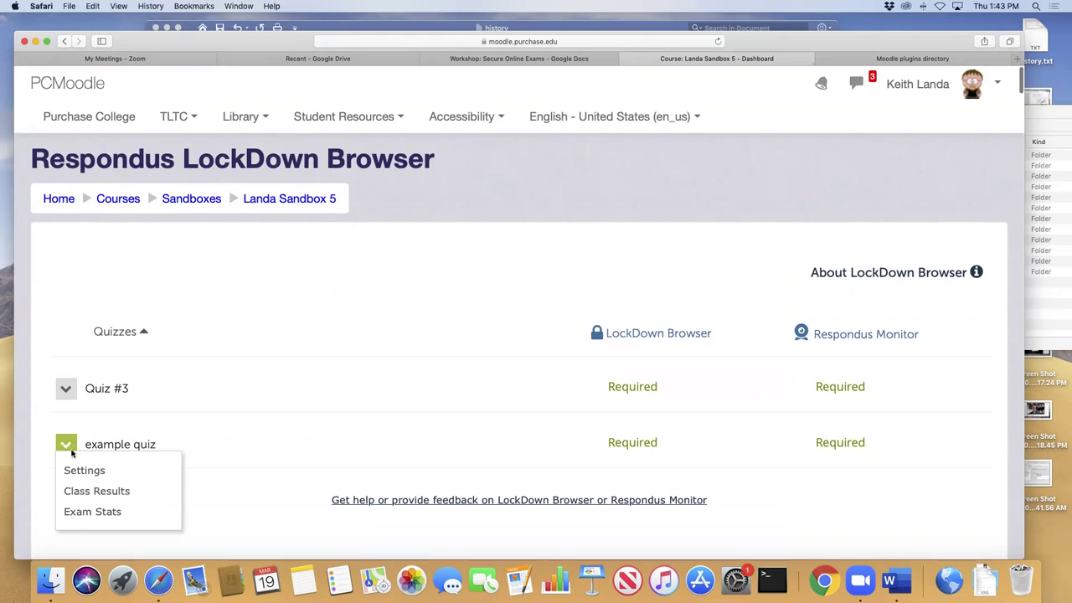
click(85, 471)
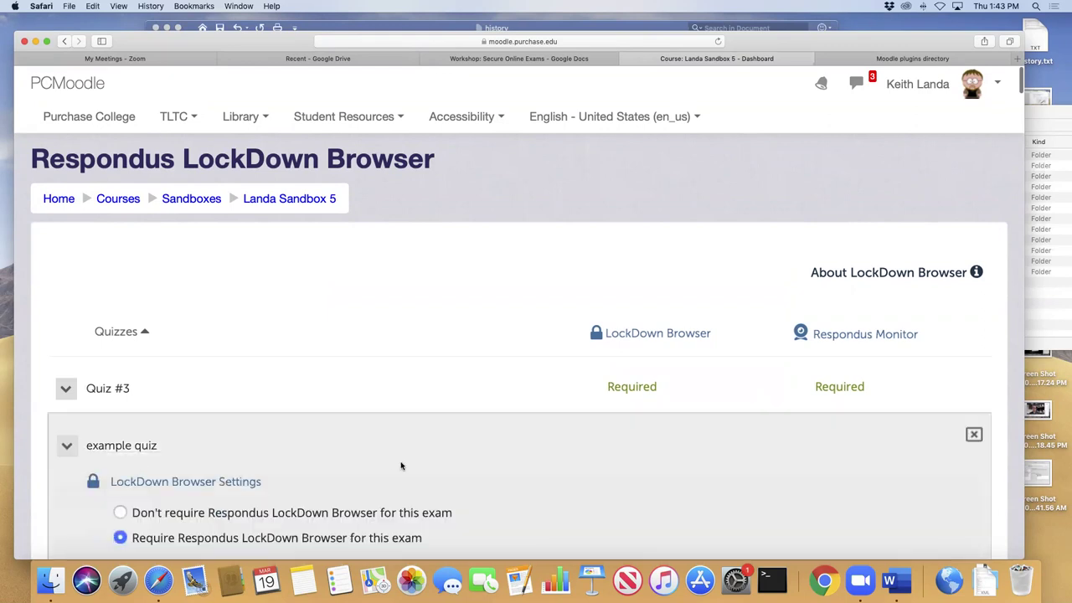
scroll(408, 468, down, 3)
scroll(408, 468, down, 10)
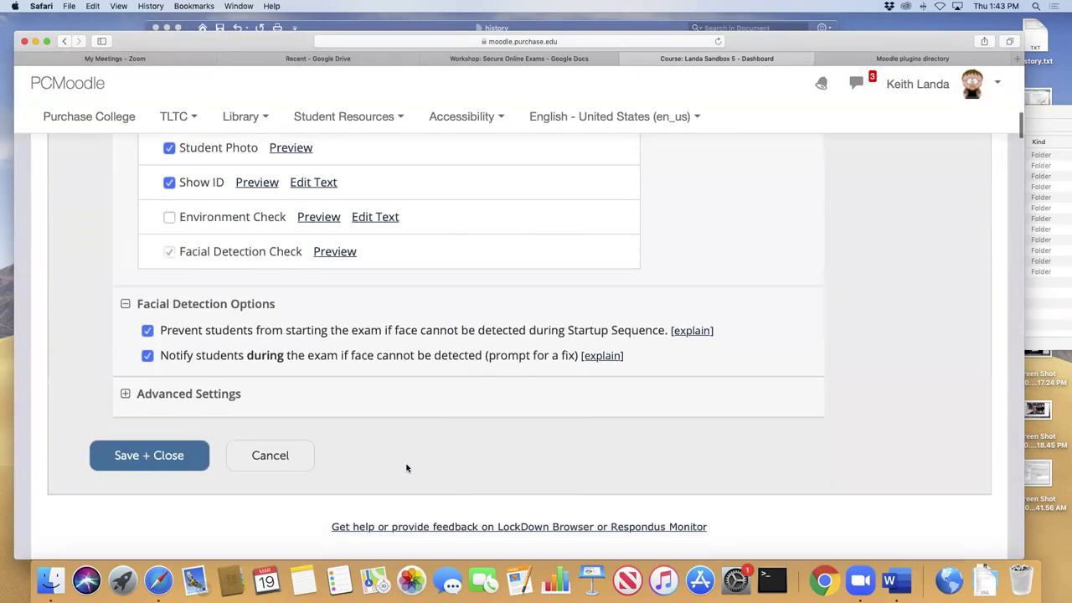
scroll(400, 464, up, 3)
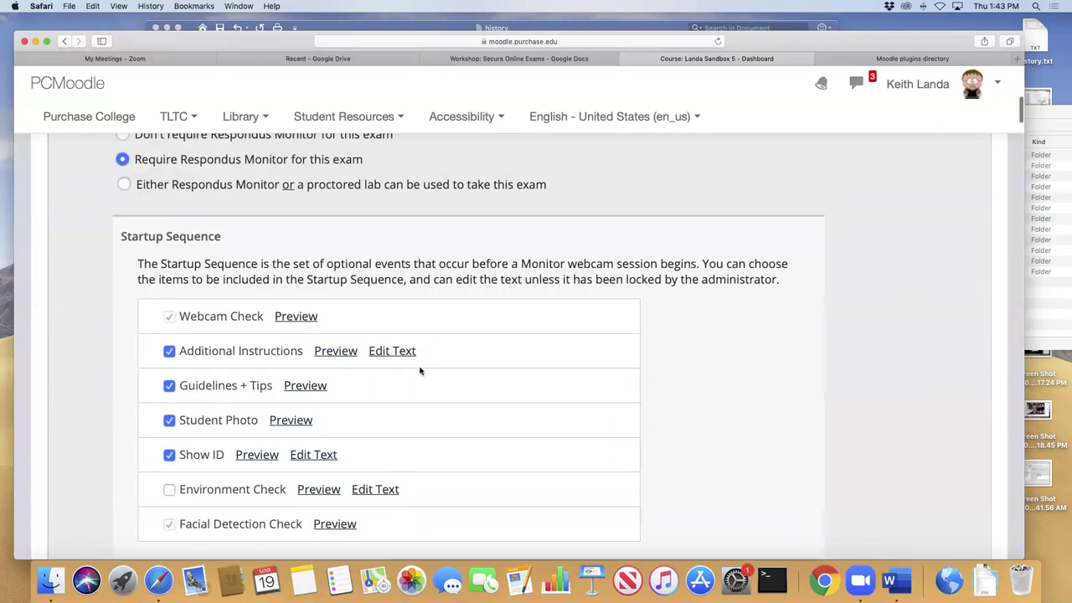
click(335, 352)
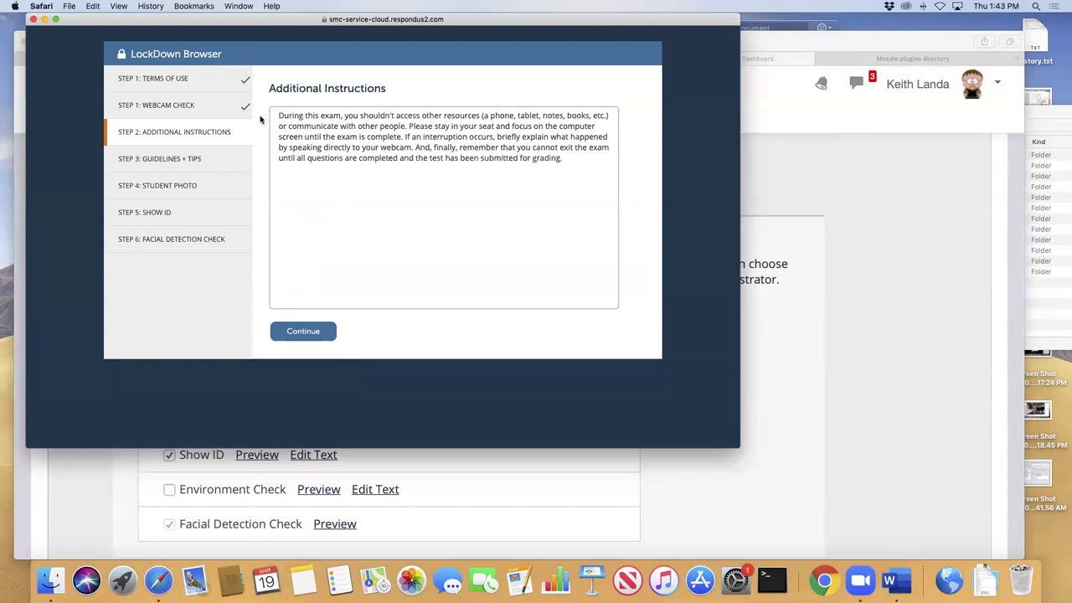
click(33, 19)
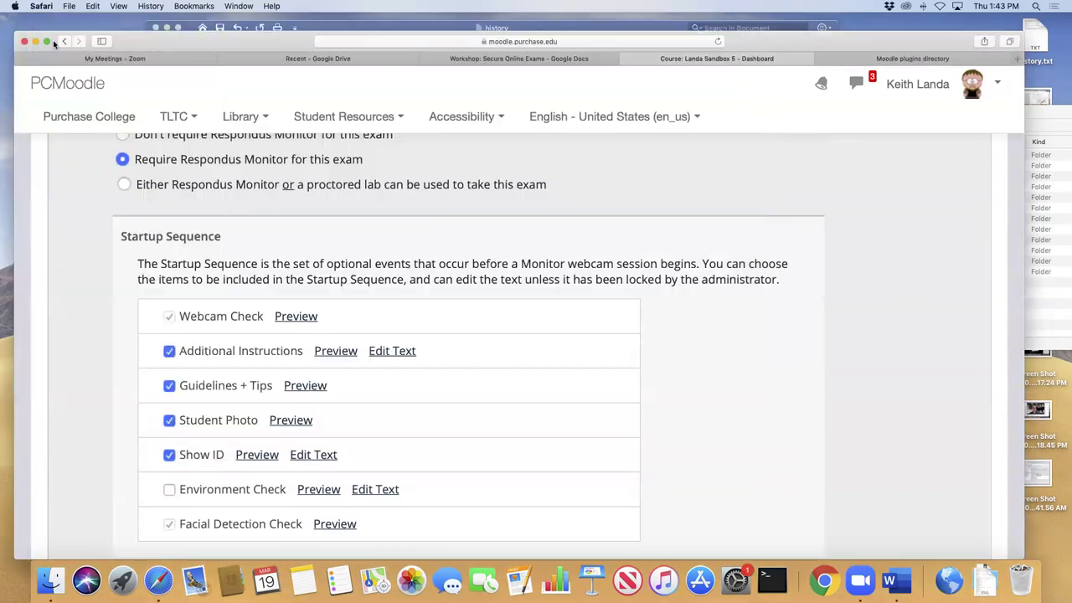
- Open Getting Started in About LockDown Browser and expand Information for your Syllabus and Course Description
scroll(505, 407, up, 10)
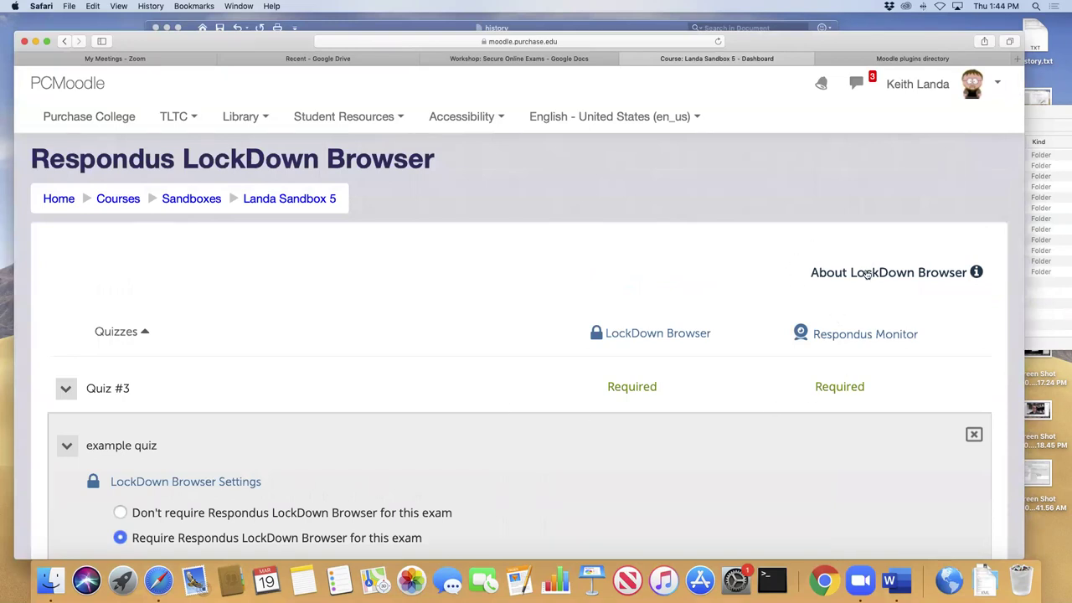
click(868, 273)
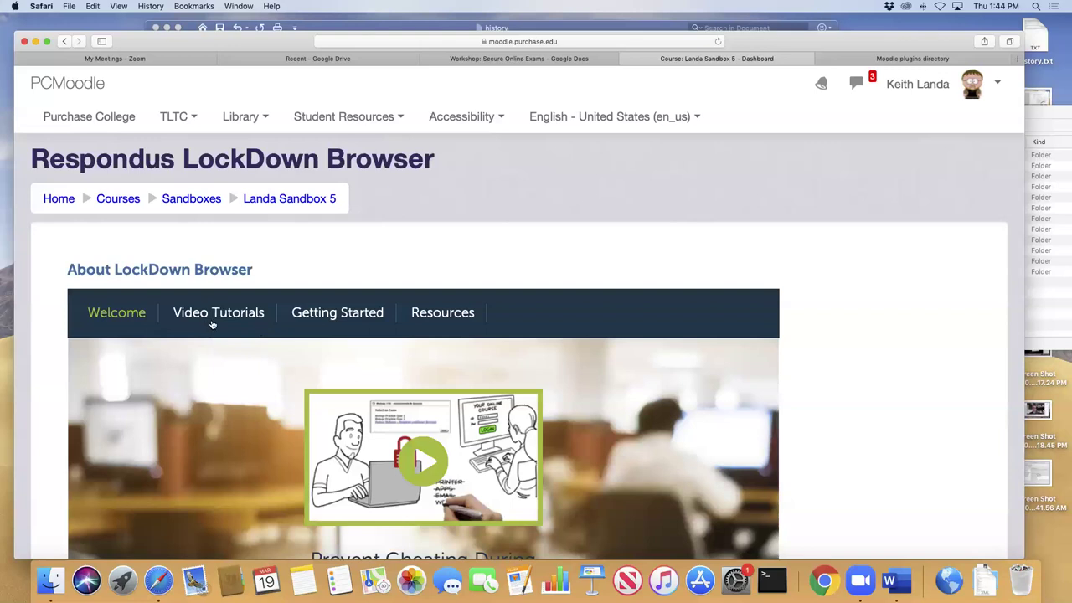
click(360, 315)
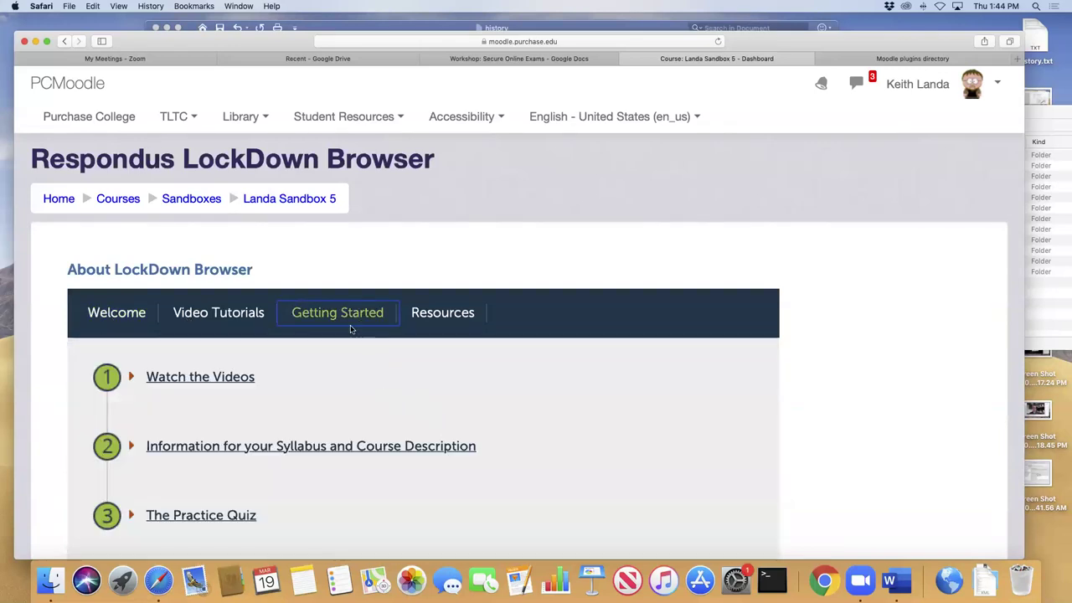
scroll(390, 463, down, 1)
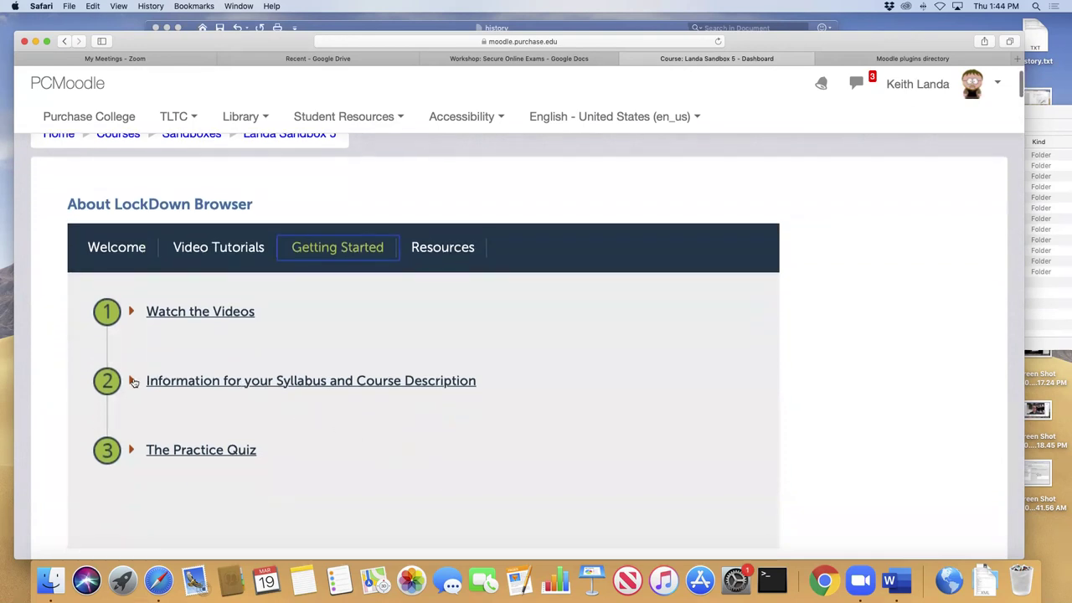
click(134, 381)
scroll(438, 450, down, 3)
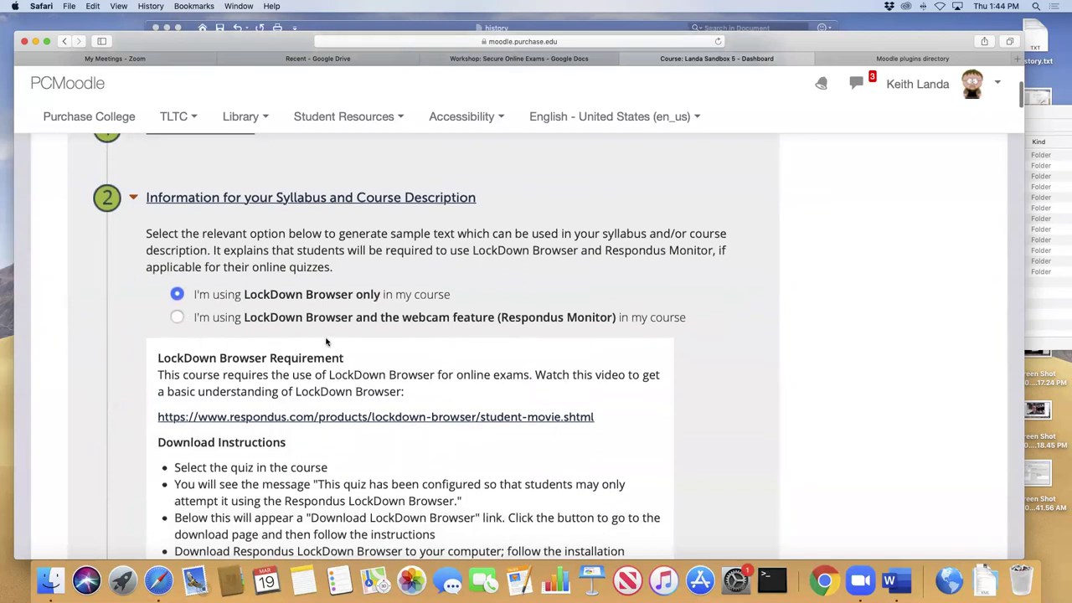
- Read the sample syllabus text for courses using LockDown Browser only, including its download instructions and Getting Help section
scroll(327, 341, down, 3)
scroll(766, 456, up, 2)
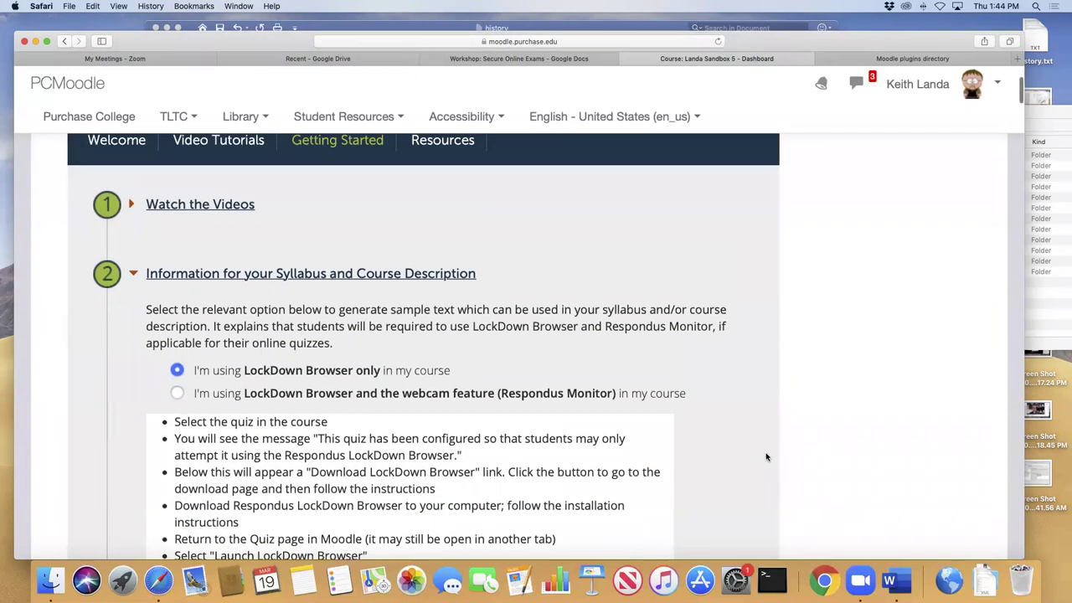
scroll(578, 490, up, 2)
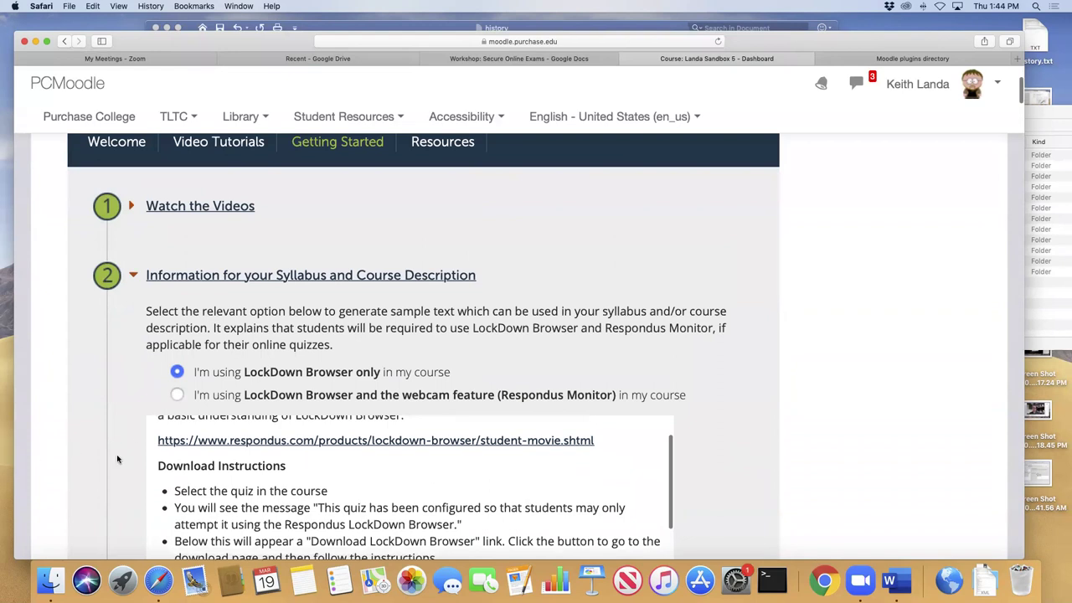
scroll(116, 459, down, 3)
scroll(204, 363, down, 3)
scroll(204, 363, down, 8)
scroll(204, 364, down, 3)
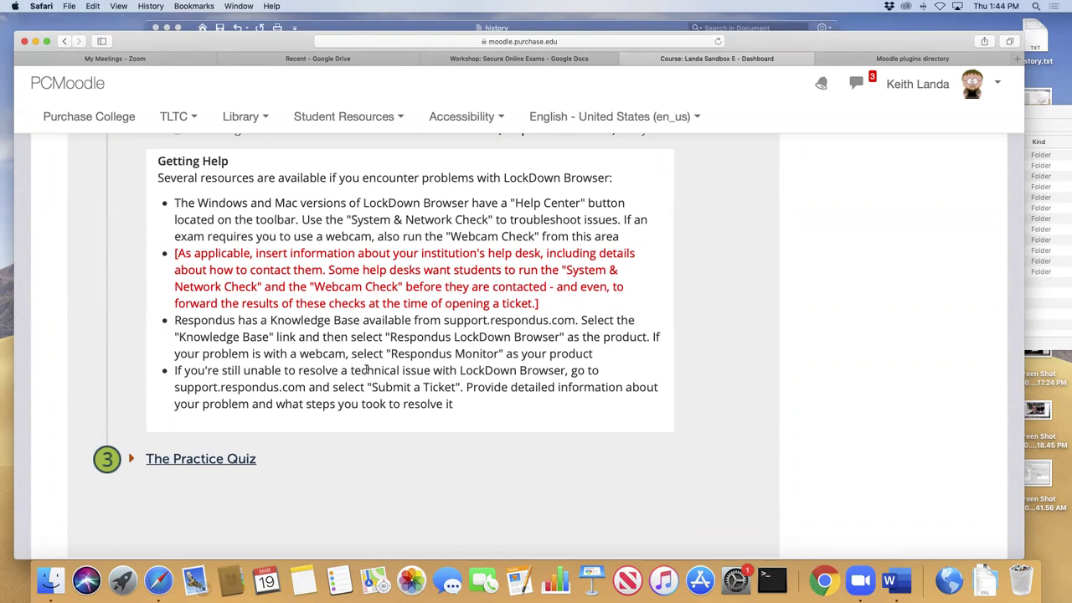
scroll(368, 370, up, 8)
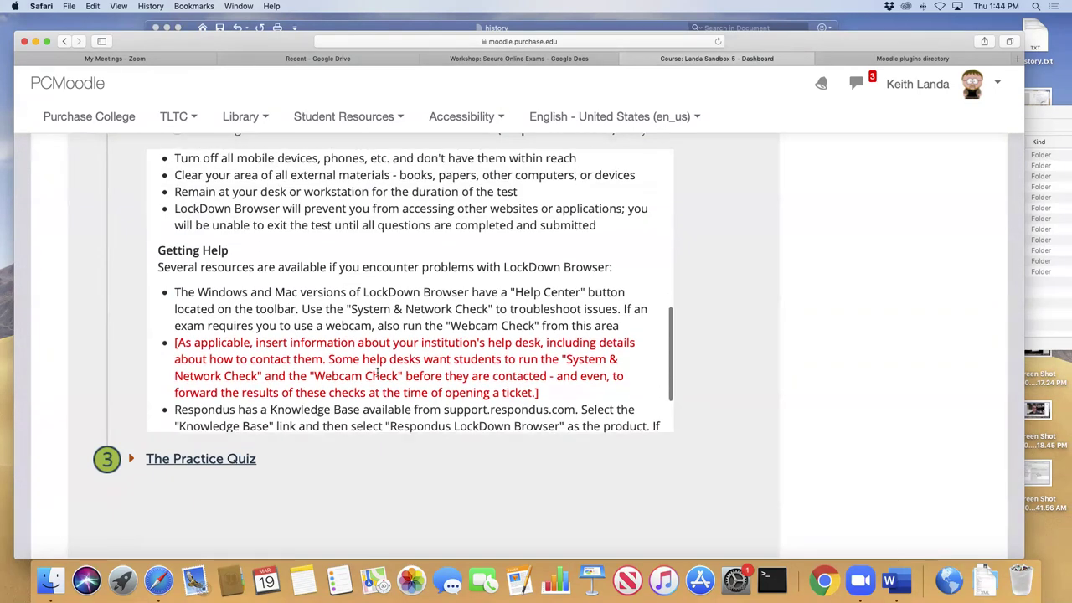
scroll(378, 372, up, 7)
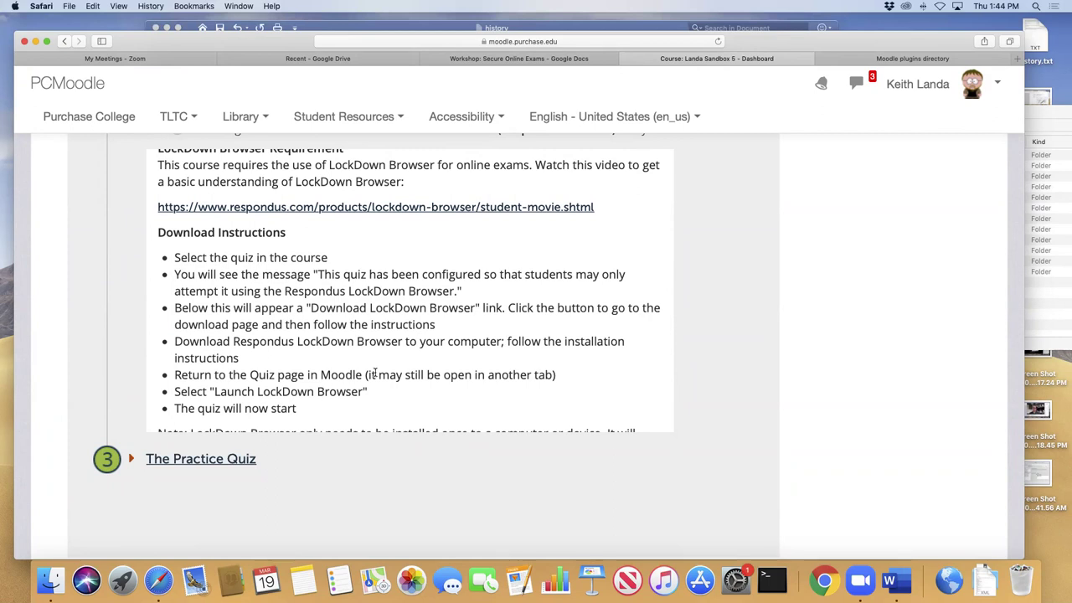
click(208, 391)
scroll(412, 391, up, 3)
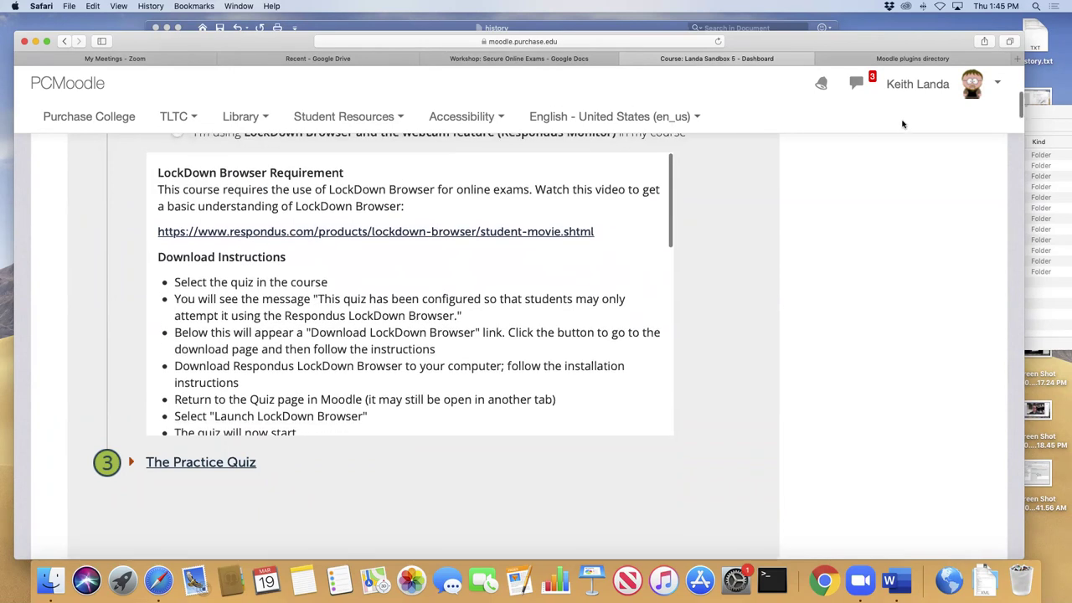
- Return to the sandbox course page and open the example quiz under Topic 1 for editing its settings
scroll(902, 123, up, 15)
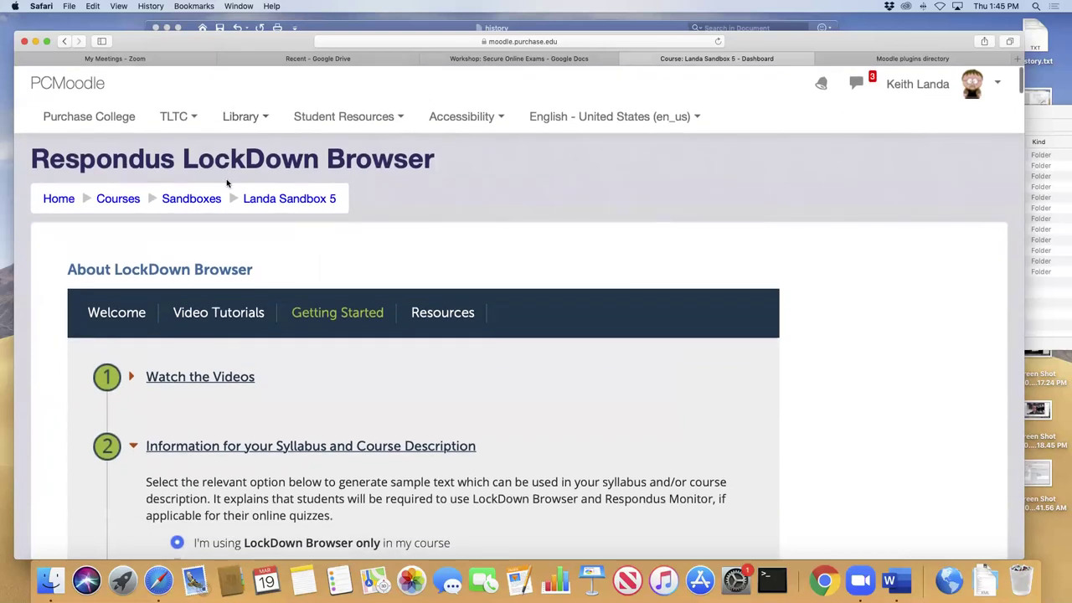
click(289, 198)
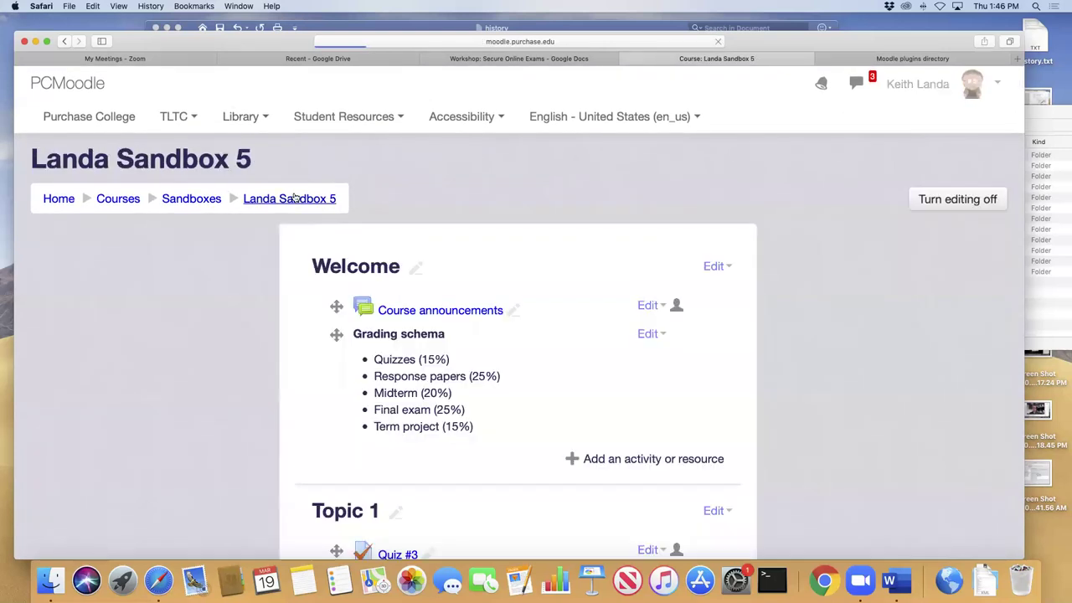
scroll(563, 338, down, 12)
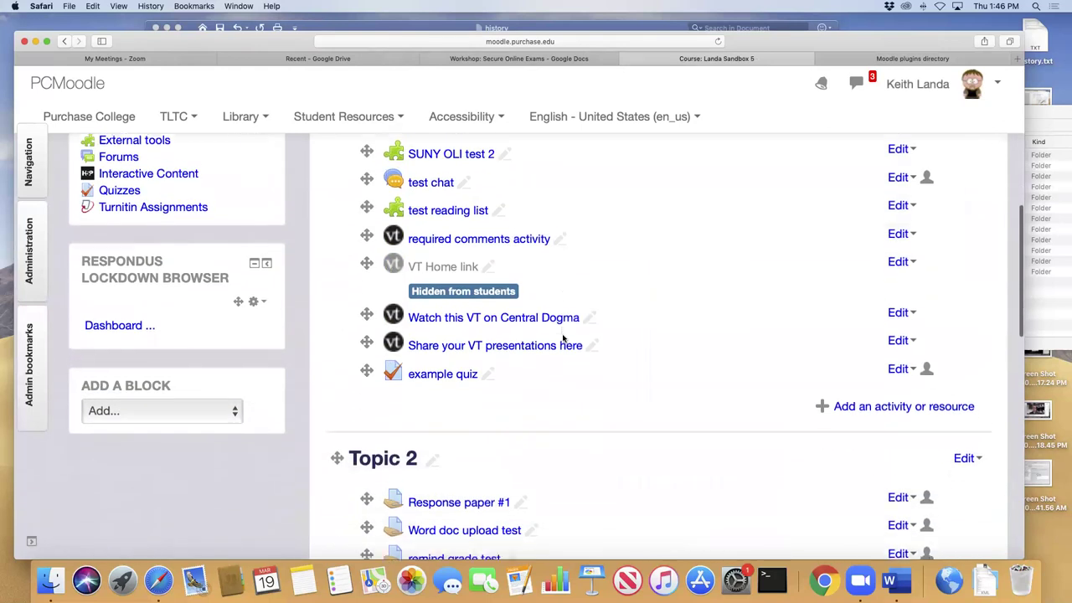
scroll(563, 338, down, 2)
click(900, 320)
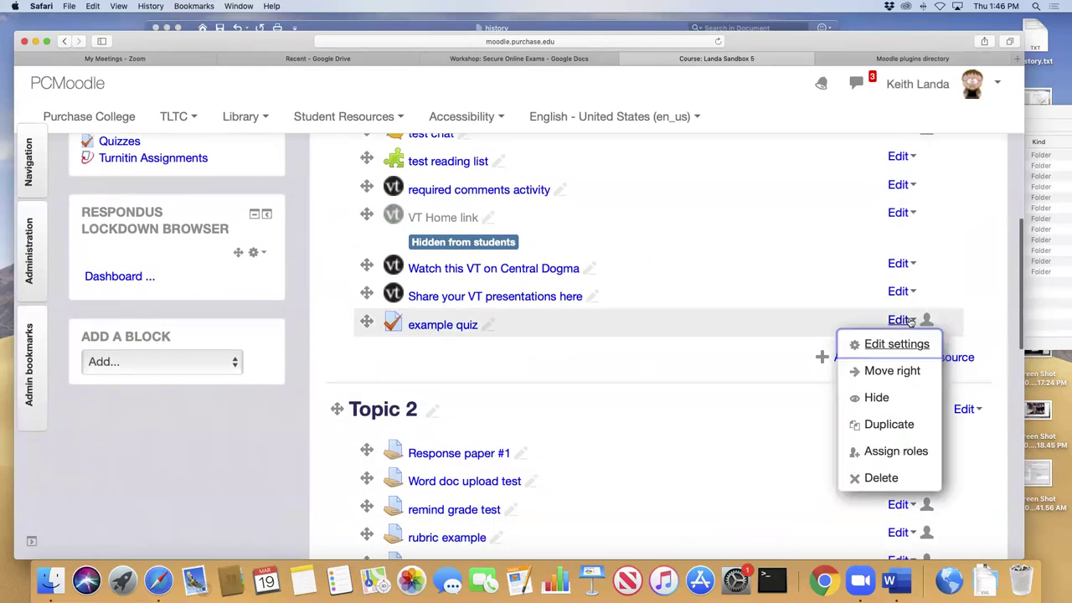
click(893, 344)
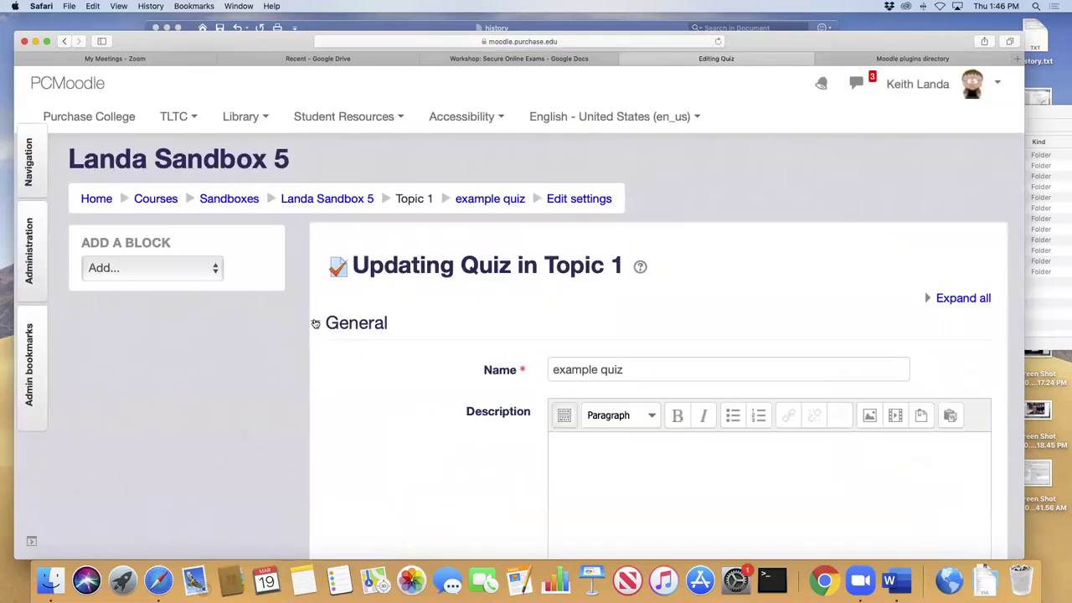
- Expand the example quiz's Restrict access settings, review the available restriction types, and cancel without adding one
scroll(484, 436, down, 10)
scroll(484, 436, down, 4)
scroll(483, 436, up, 2)
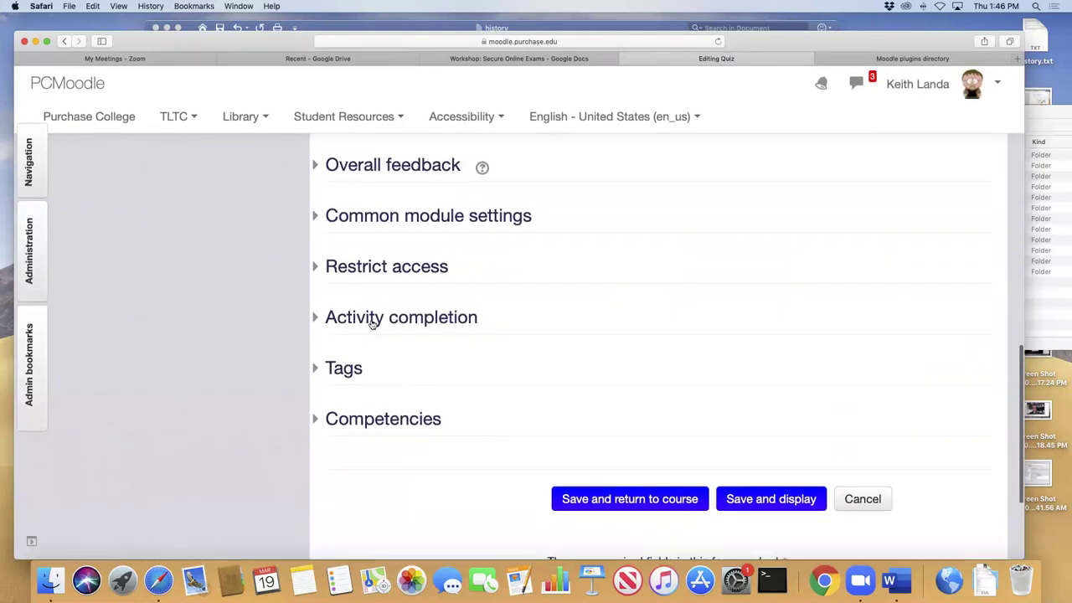
click(319, 267)
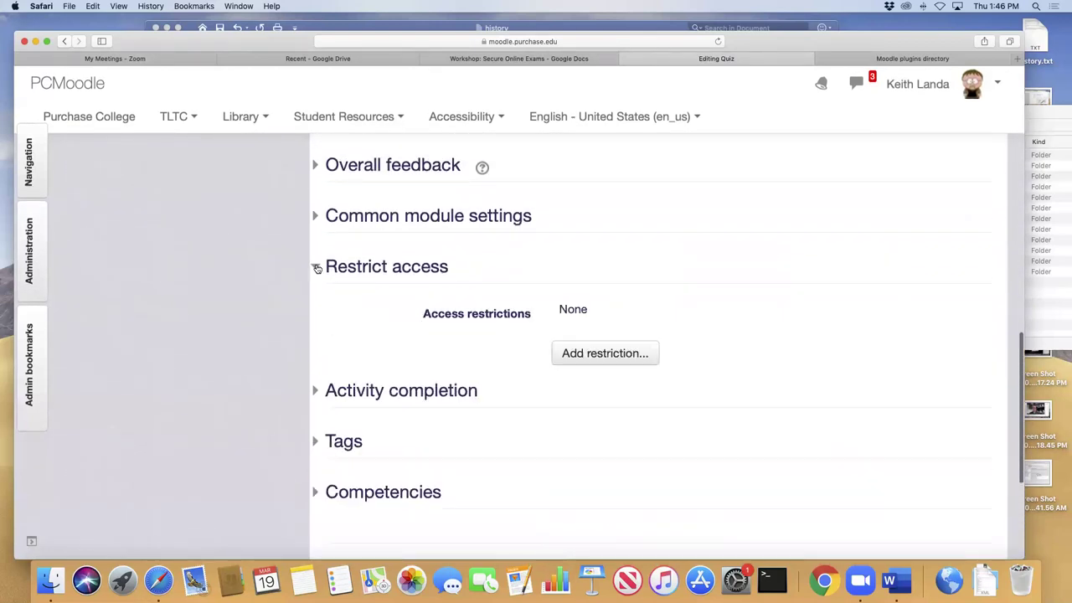
click(592, 354)
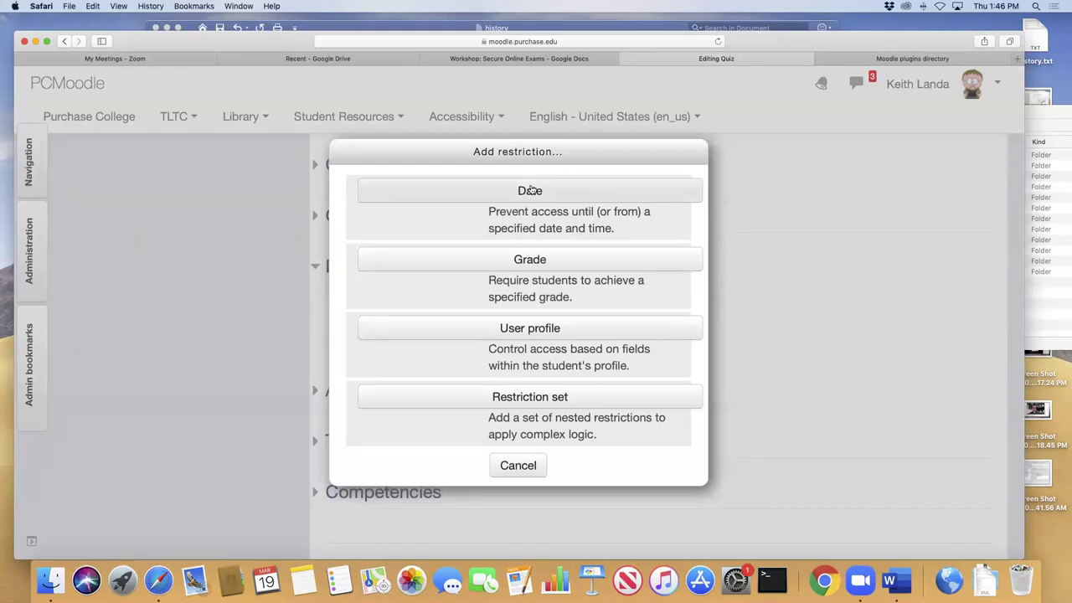
click(524, 462)
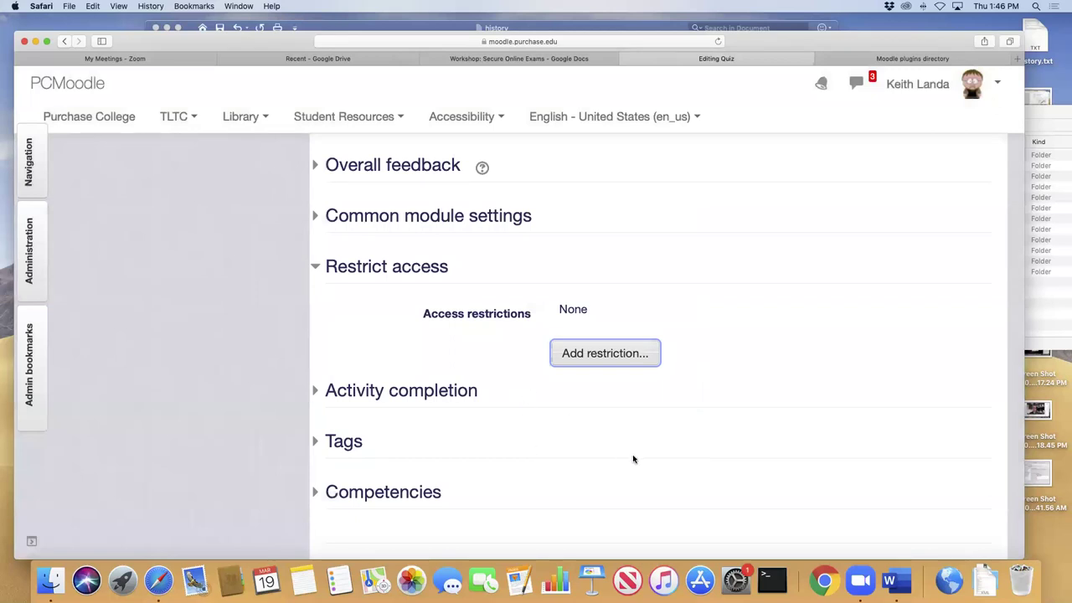
scroll(634, 459, down, 1)
scroll(638, 458, down, 2)
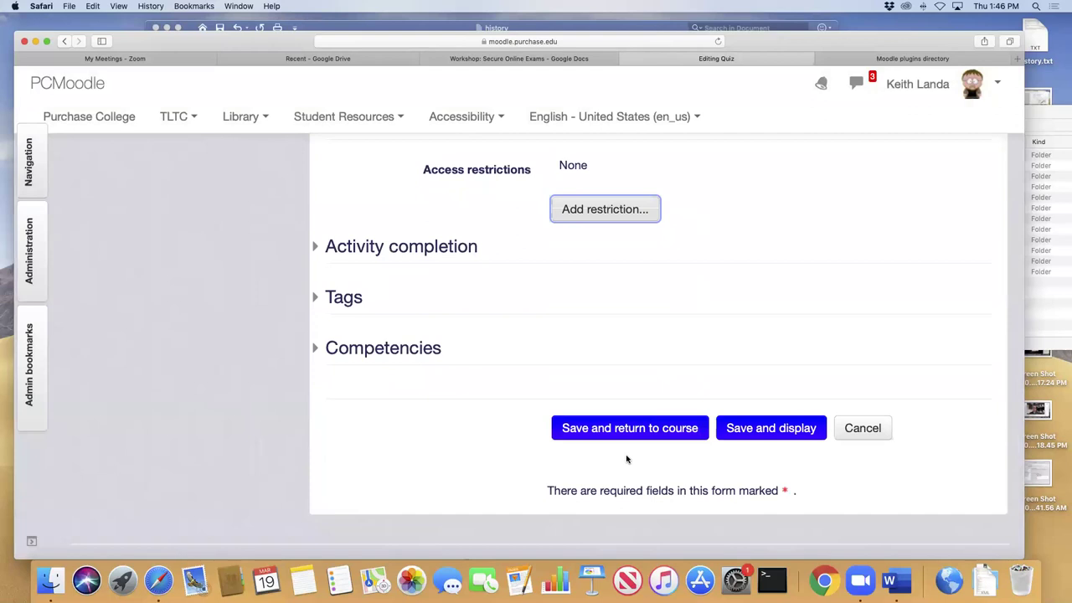
- Return to the Landa Sandbox 5 course page and open the Respondus LockDown Browser dashboard, continuing past the introduction to its quiz list
scroll(626, 459, up, 15)
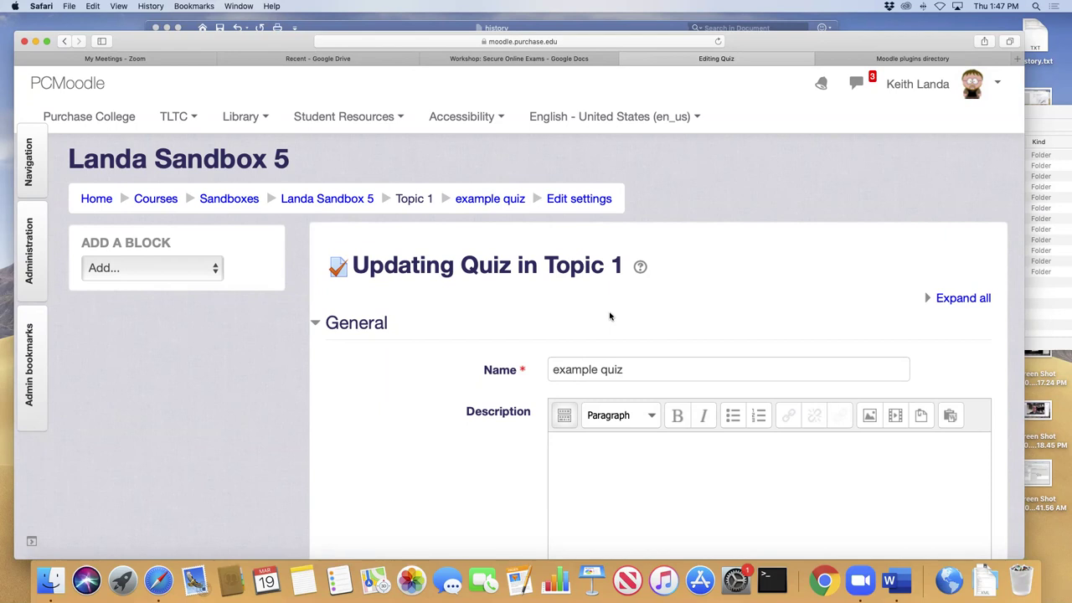
click(359, 201)
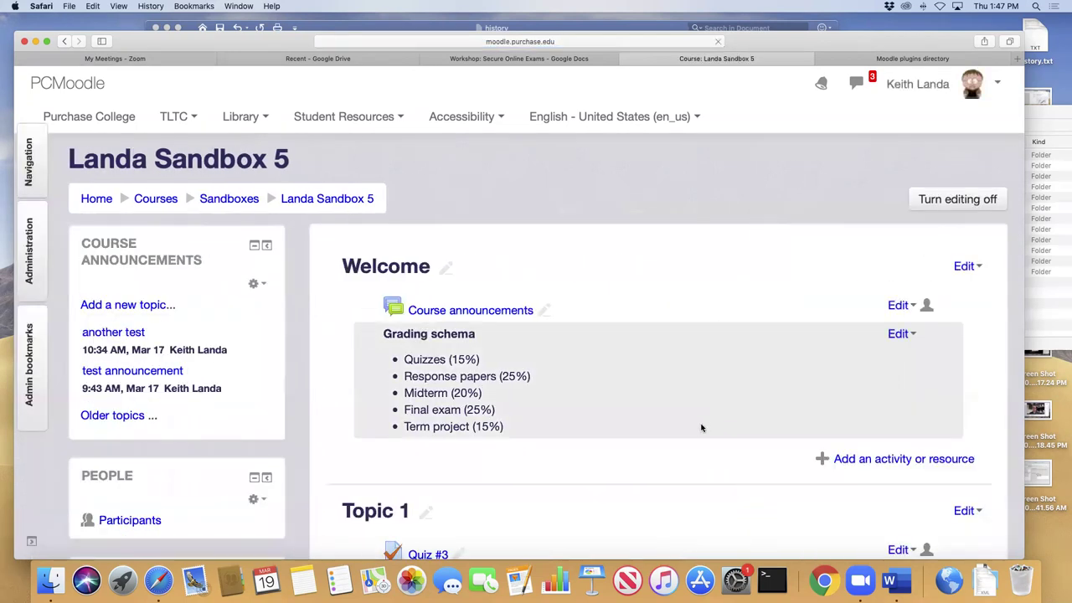
scroll(330, 486, down, 9)
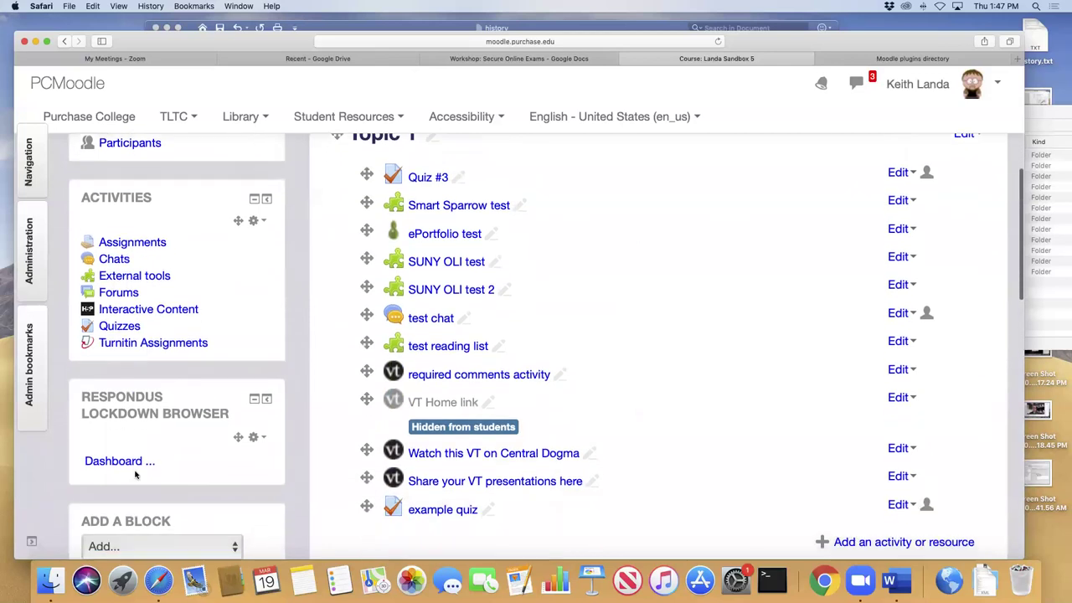
click(101, 448)
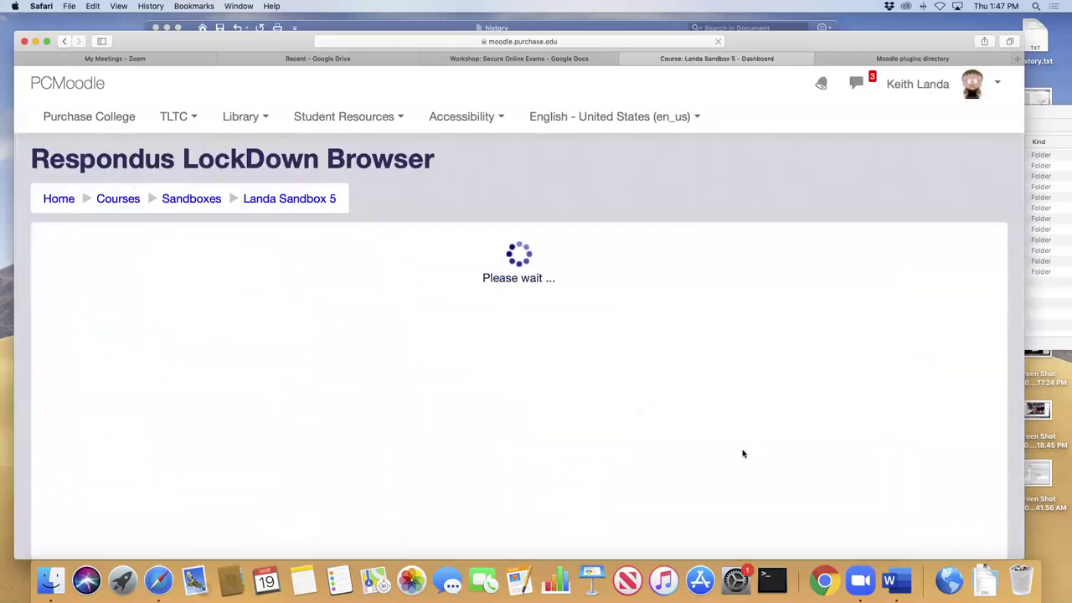
scroll(972, 438, down, 2)
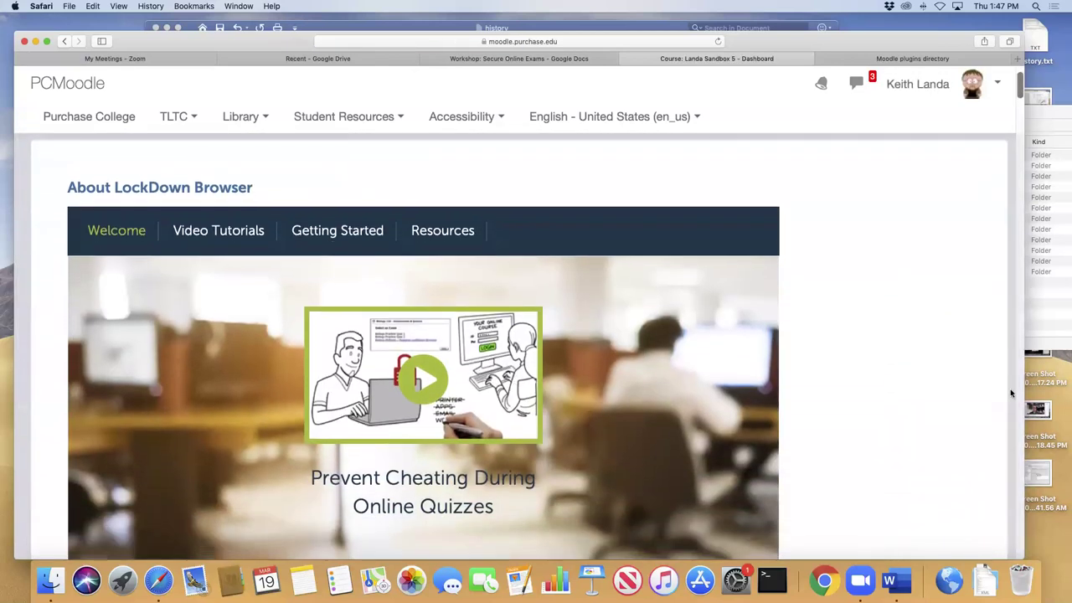
scroll(945, 407, down, 8)
click(712, 296)
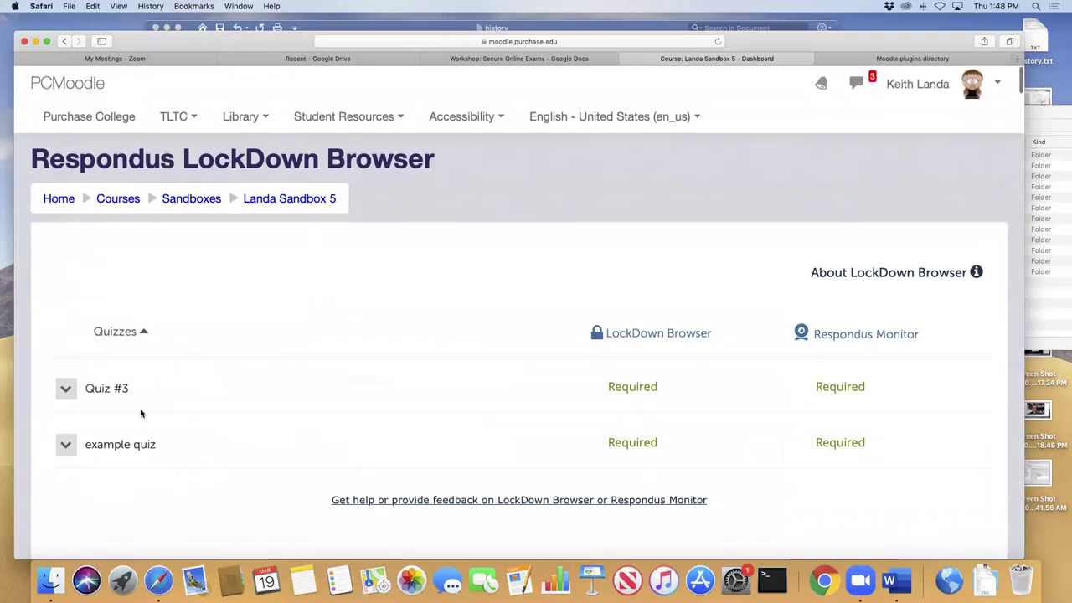
- Open the Class Results for the example quiz and look through the full student list
click(64, 446)
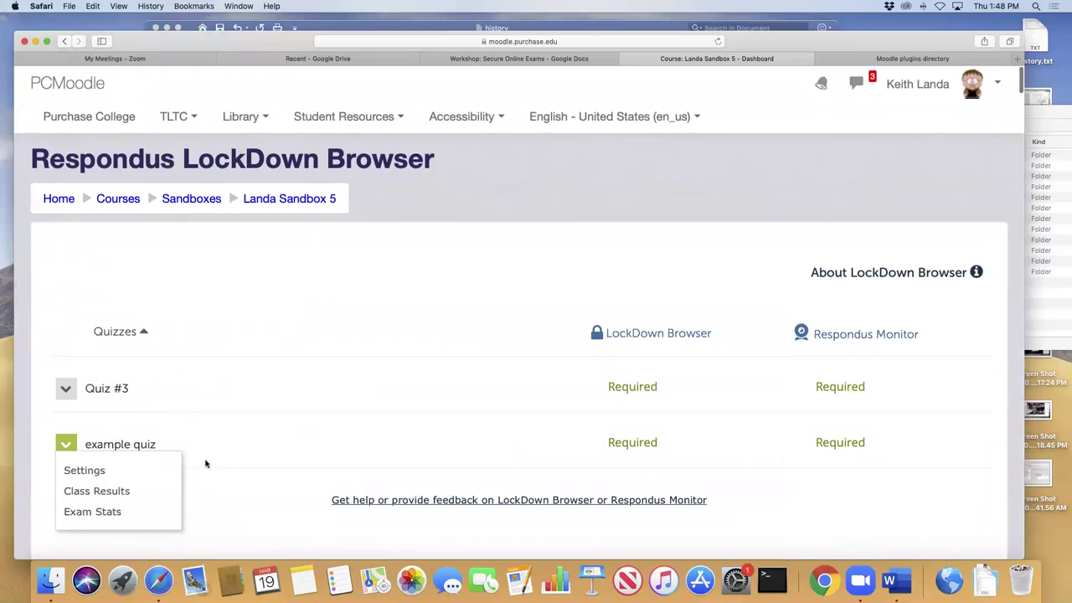
click(96, 491)
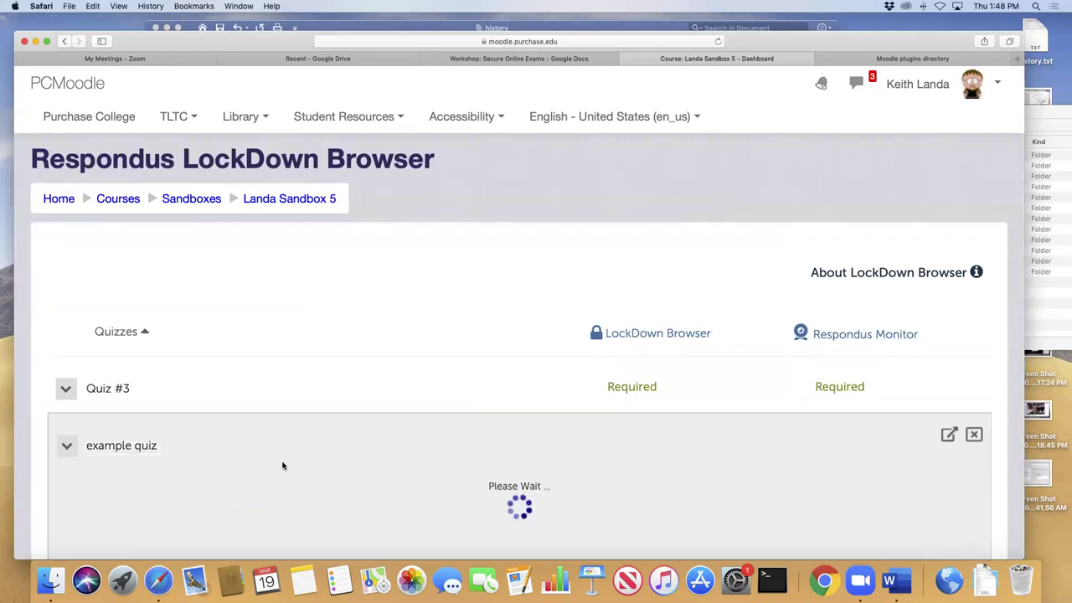
scroll(282, 465, down, 8)
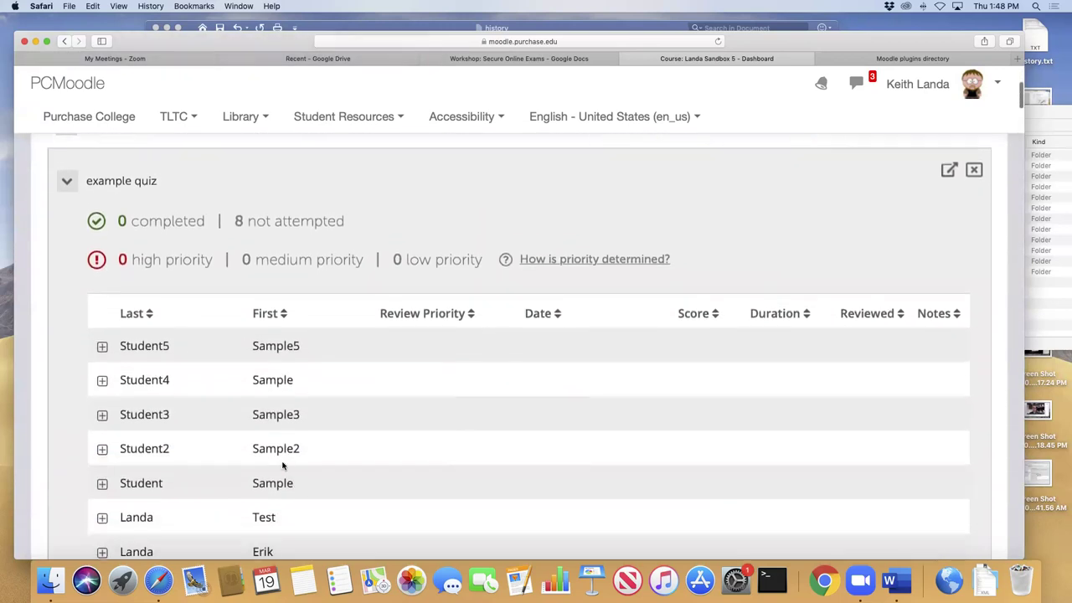
scroll(283, 465, down, 2)
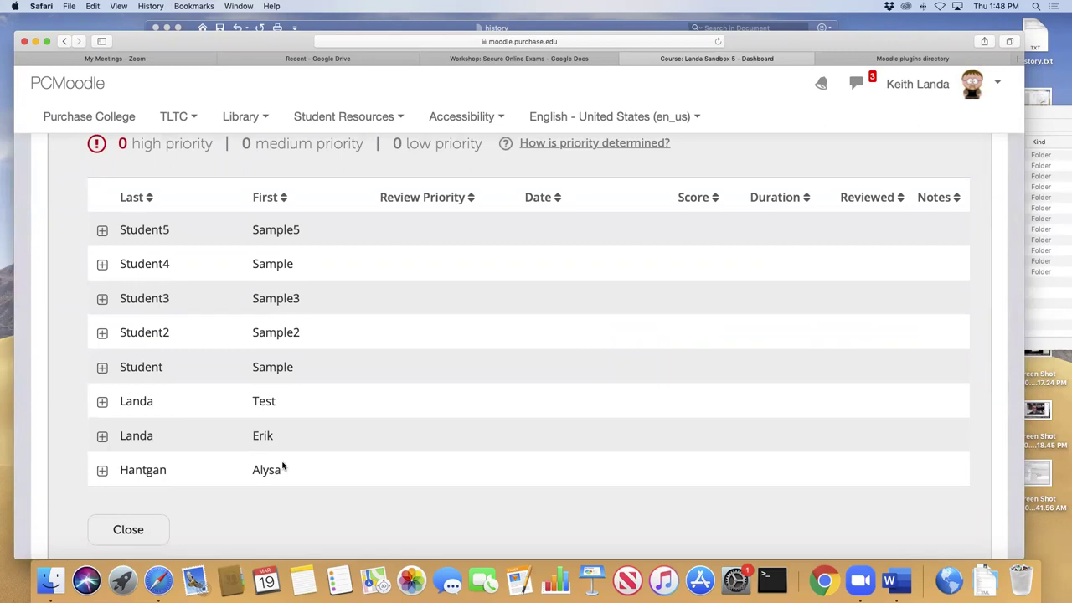
- Review the completion and priority summary in the example quiz's class results, and expand the first listed student's details
scroll(283, 466, up, 3)
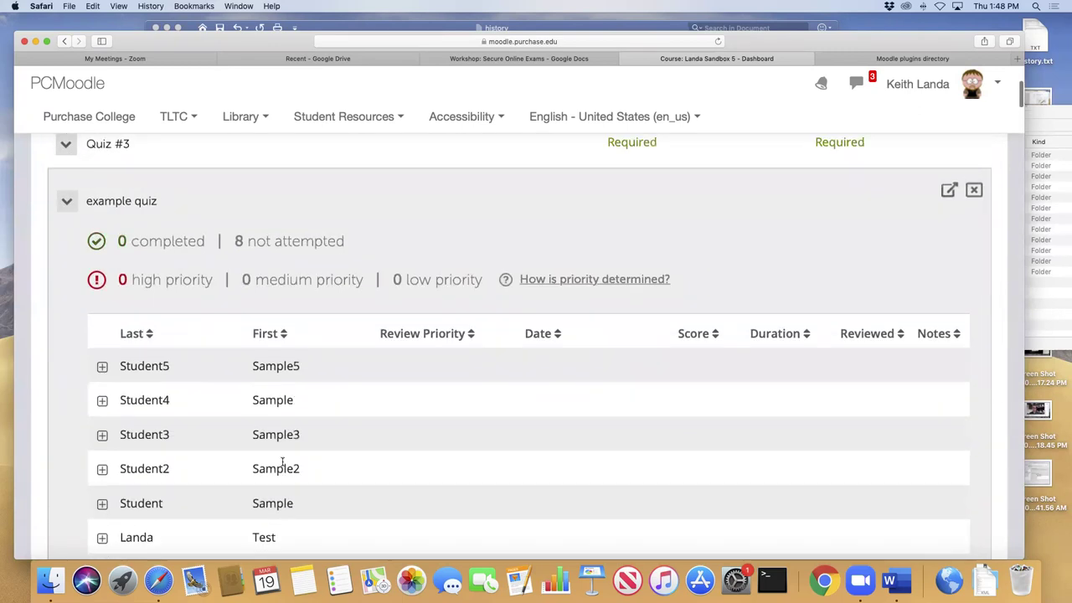
scroll(282, 466, down, 1)
scroll(283, 465, up, 5)
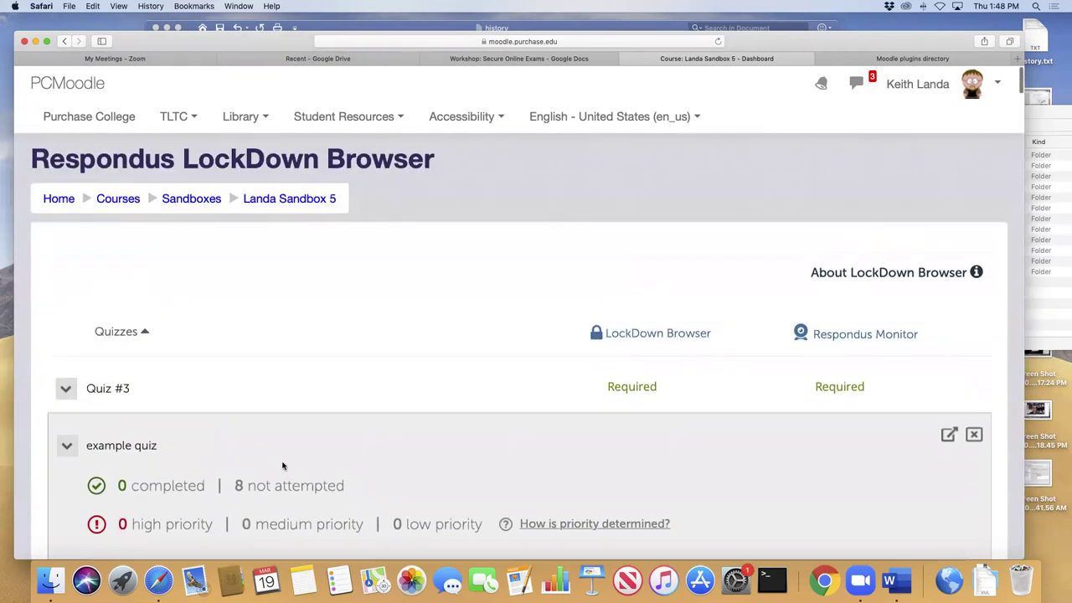
scroll(283, 466, down, 4)
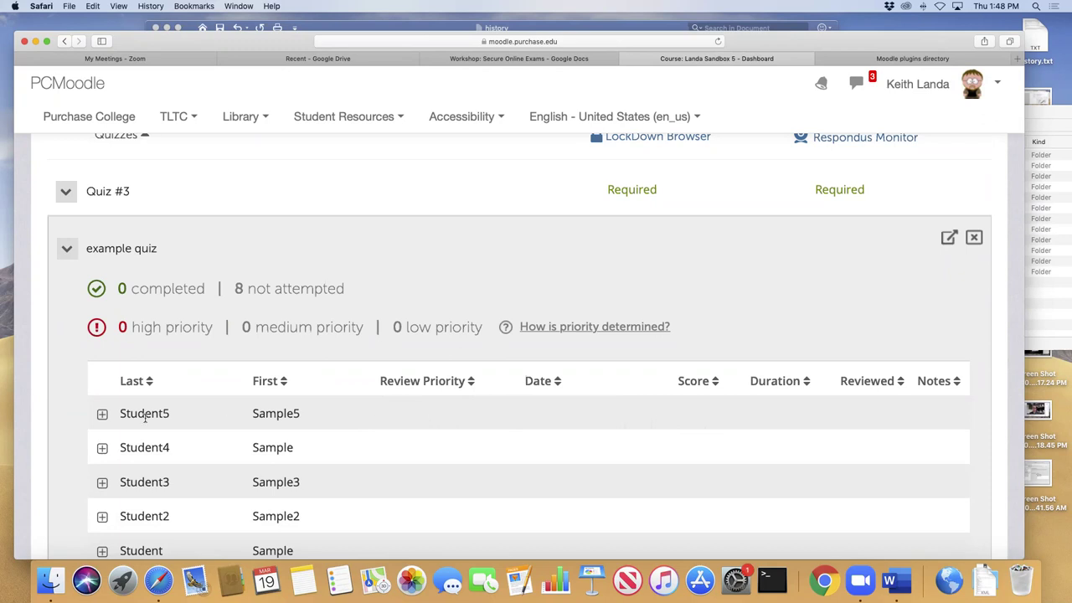
click(101, 414)
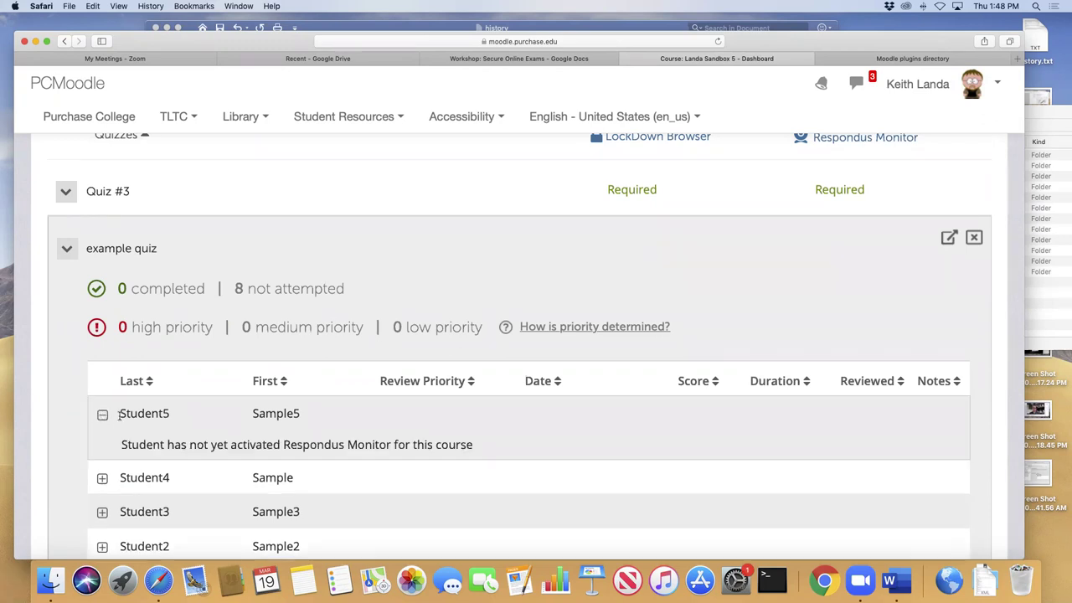